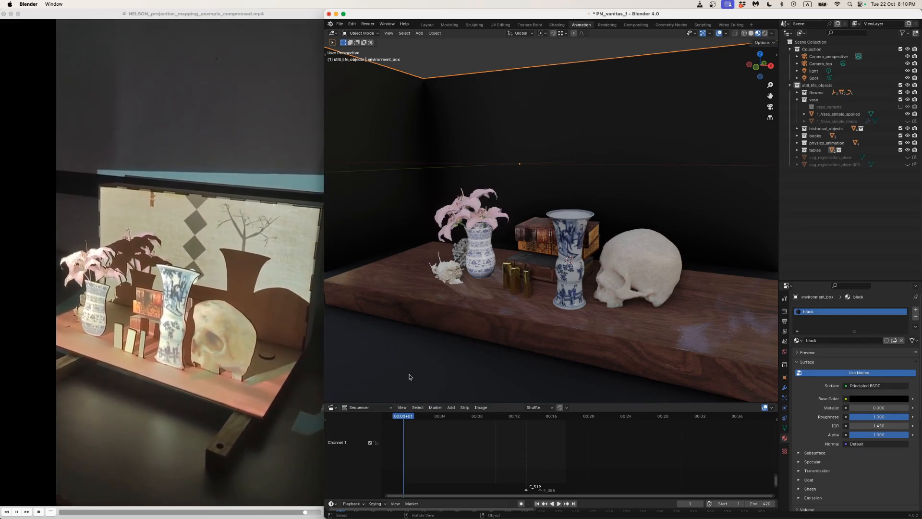
Compare the Blender still life scene with the projection mapping example video playing beside it.
{"action": "scroll", "coordinate": [441, 322], "scroll_direction": "up", "scroll_amount": 5}
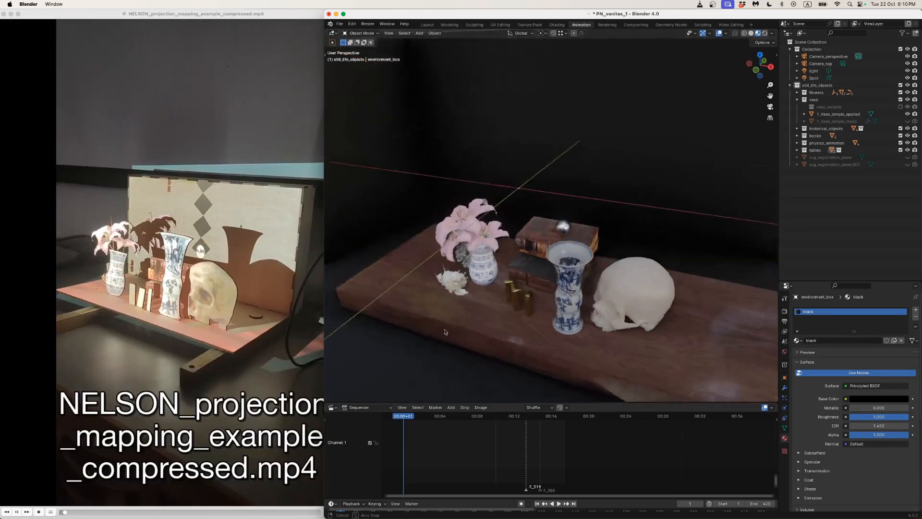
{"action": "scroll", "coordinate": [440, 318], "scroll_direction": "down", "scroll_amount": 5}
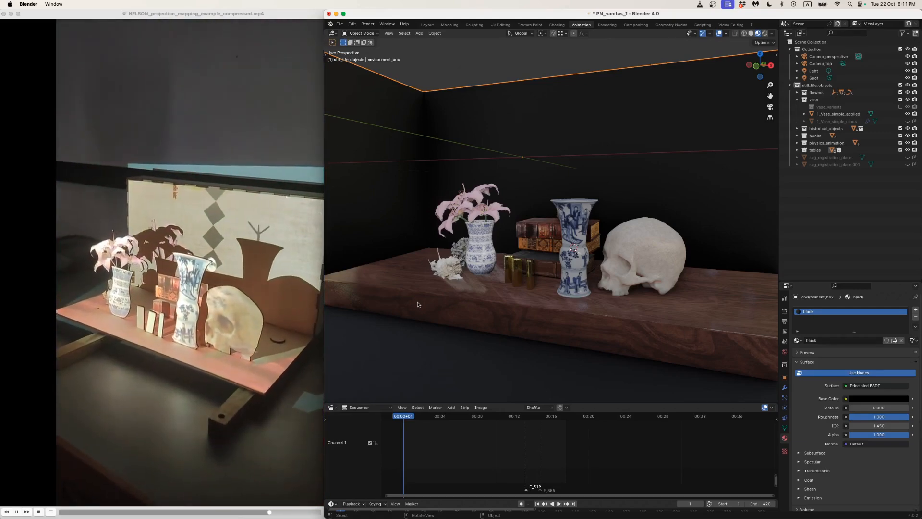
{"action": "left_click", "coordinate": [303, 298]}
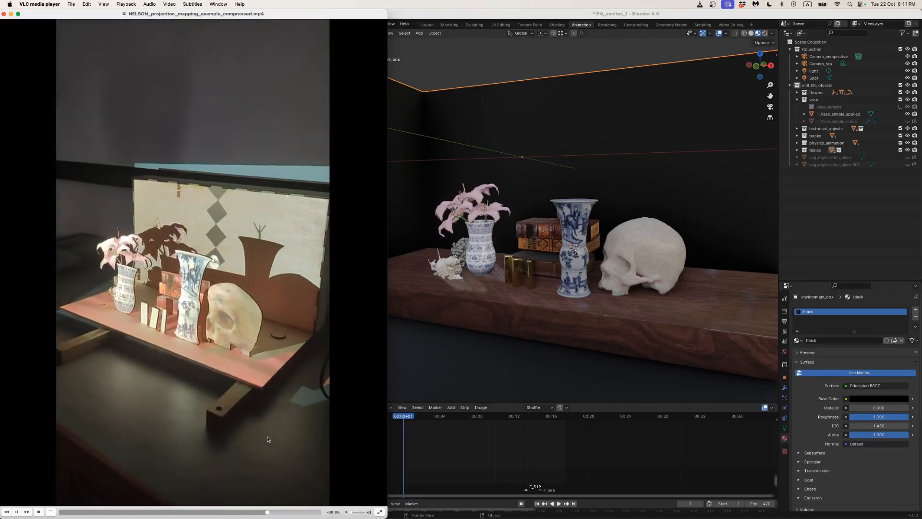
{"action": "left_click", "coordinate": [415, 327]}
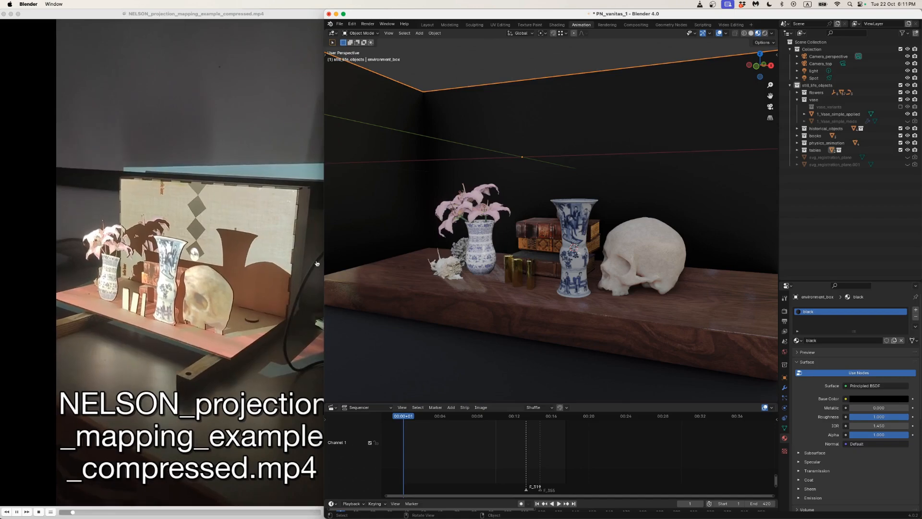
Switch to the MakerCase page in Chrome, enlarge its window and inspect the box preview's finger joints from below.
{"action": "key", "text": "super+Tab"}
{"action": "left_click", "coordinate": [405, 16]}
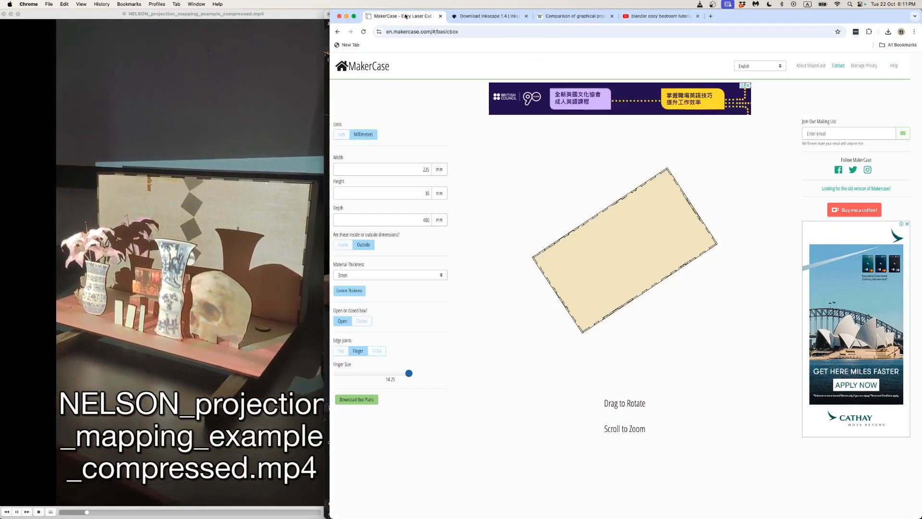
{"action": "double_click", "coordinate": [756, 18]}
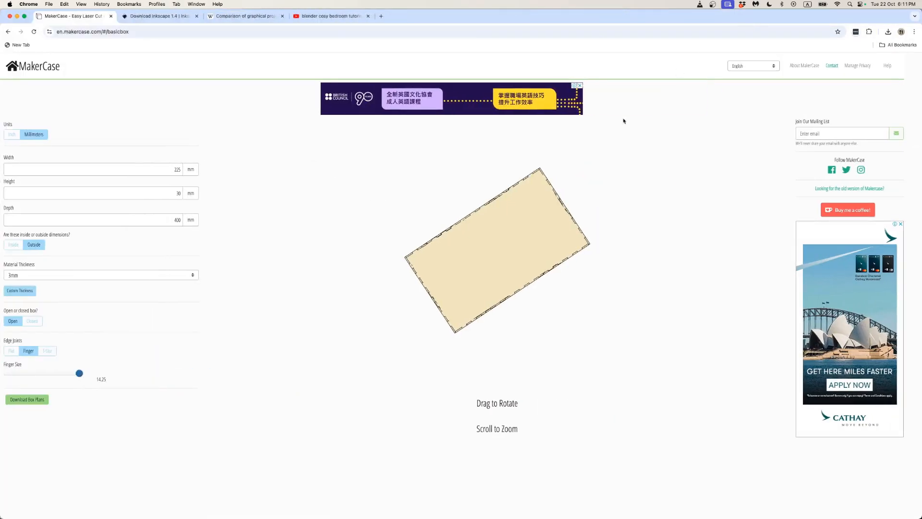
{"action": "scroll", "coordinate": [535, 221], "scroll_direction": "down", "scroll_amount": 3}
{"action": "scroll", "coordinate": [547, 212], "scroll_direction": "up", "scroll_amount": 5}
{"action": "left_click_drag", "start_coordinate": [528, 211], "coordinate": [492, 256]}
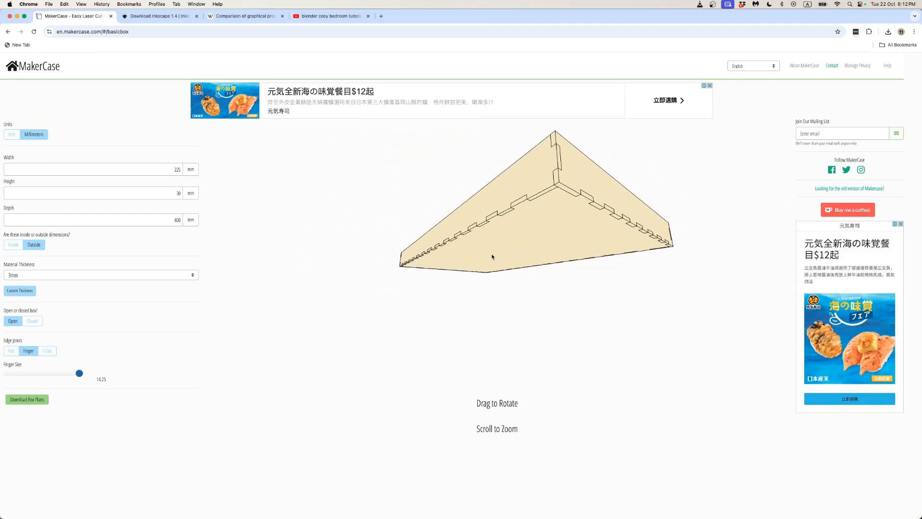
{"action": "left_click_drag", "start_coordinate": [544, 225], "coordinate": [540, 192]}
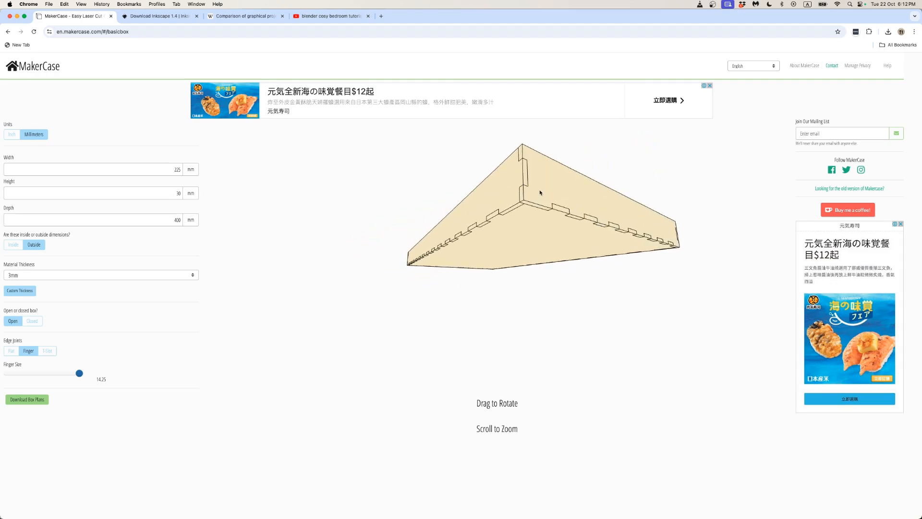
Return to the MakerCase home page and start a new simple box.
{"action": "left_click_drag", "start_coordinate": [103, 32], "coordinate": [147, 39]}
{"action": "key", "text": "BackSpace"}
{"action": "key", "text": "Return"}
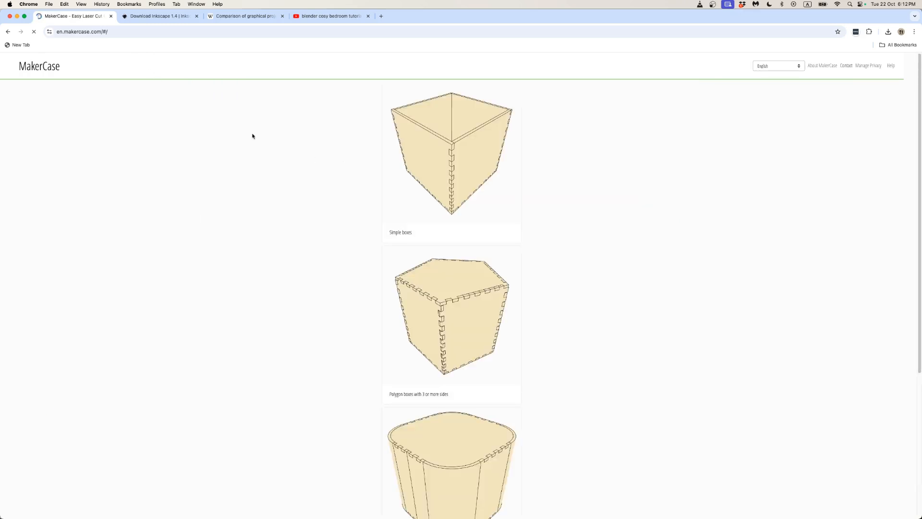
{"action": "left_click", "coordinate": [426, 145]}
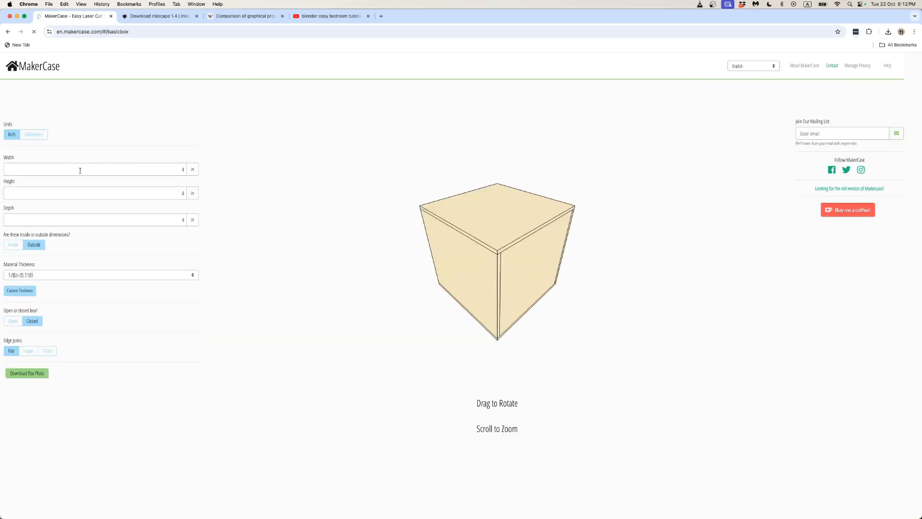
Set the box units to millimetres with width 225, height 30 and depth 400.
{"action": "left_click", "coordinate": [27, 134]}
{"action": "left_click", "coordinate": [186, 173]}
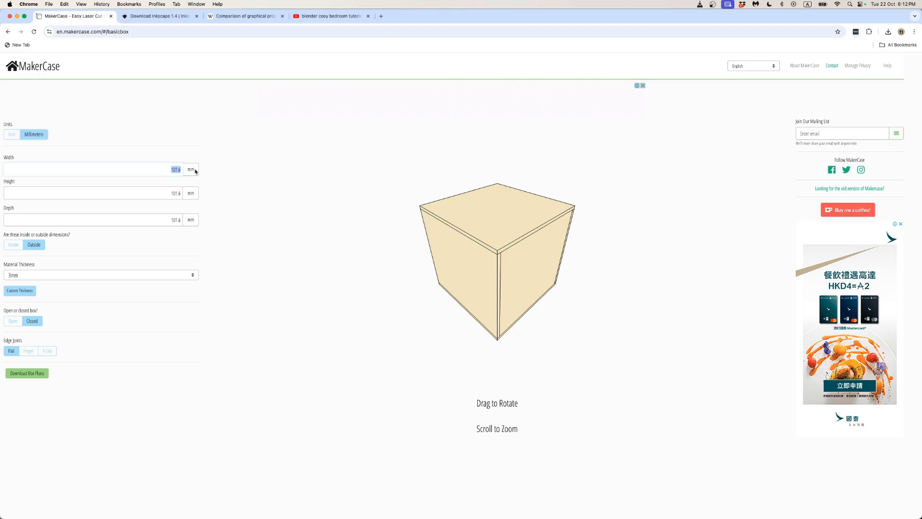
{"action": "key", "text": "Tab"}
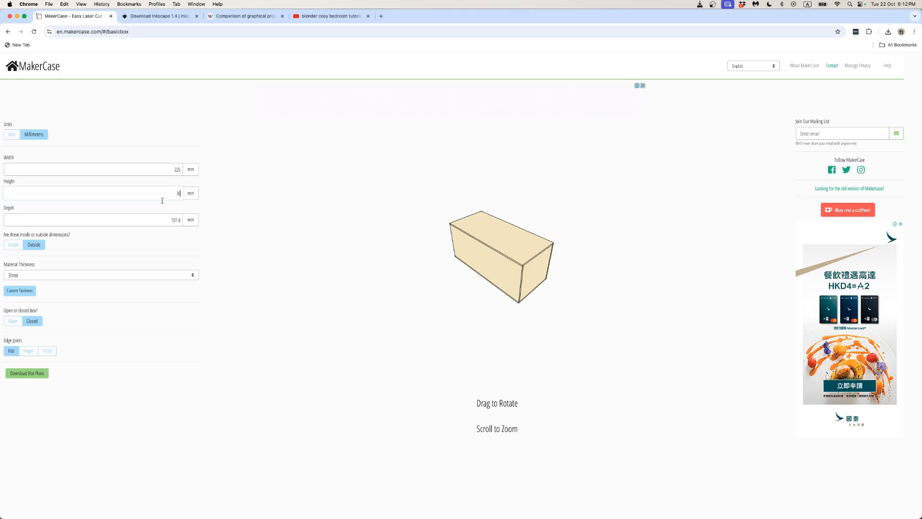
{"action": "key", "text": "Tab"}
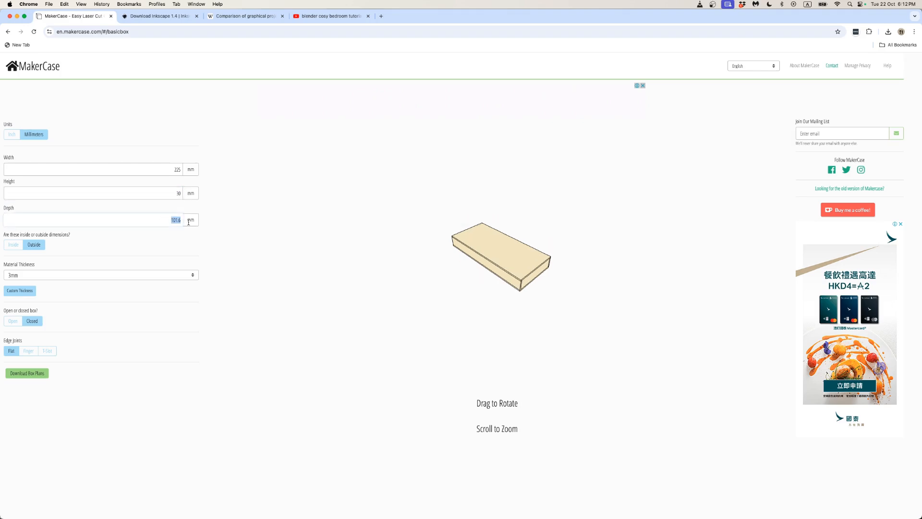
{"action": "left_click", "coordinate": [107, 245]}
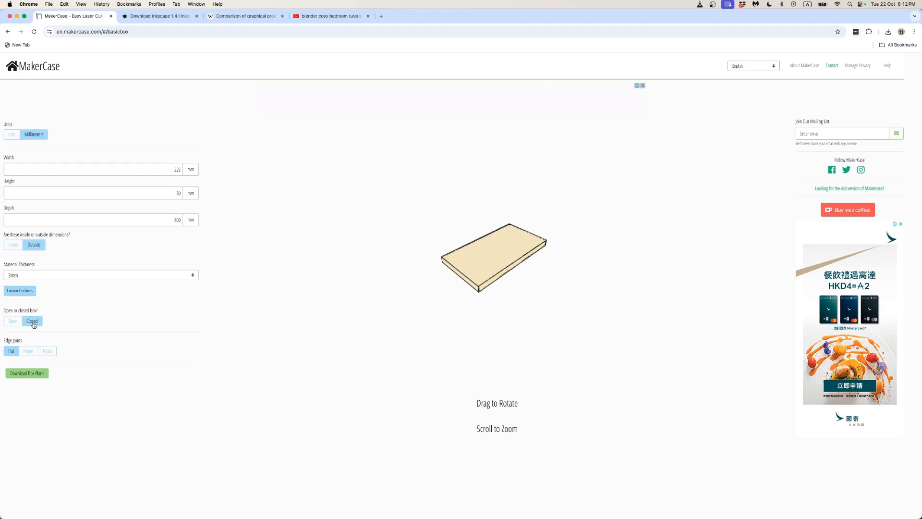
Make the box open with finger edge joints, and check the preview from inside and below.
{"action": "left_click", "coordinate": [13, 321]}
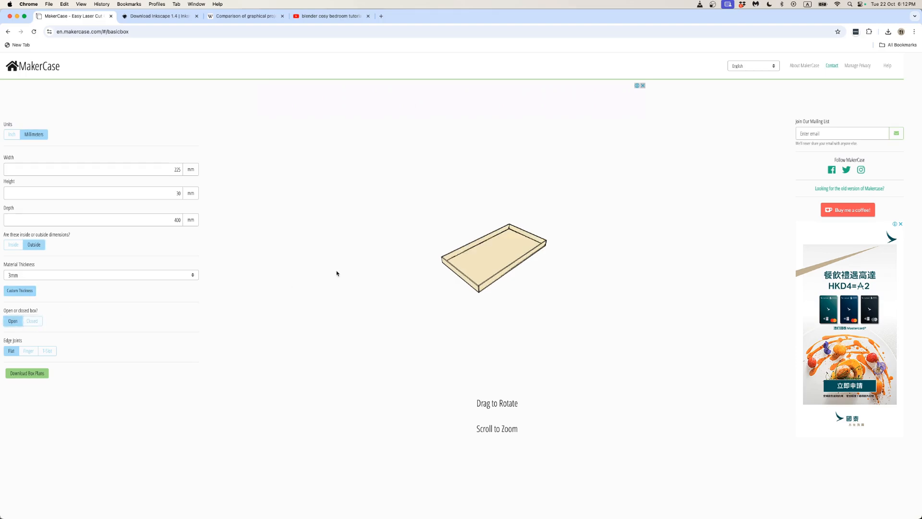
{"action": "scroll", "coordinate": [399, 273], "scroll_direction": "up", "scroll_amount": 2}
{"action": "scroll", "coordinate": [447, 274], "scroll_direction": "up", "scroll_amount": 5}
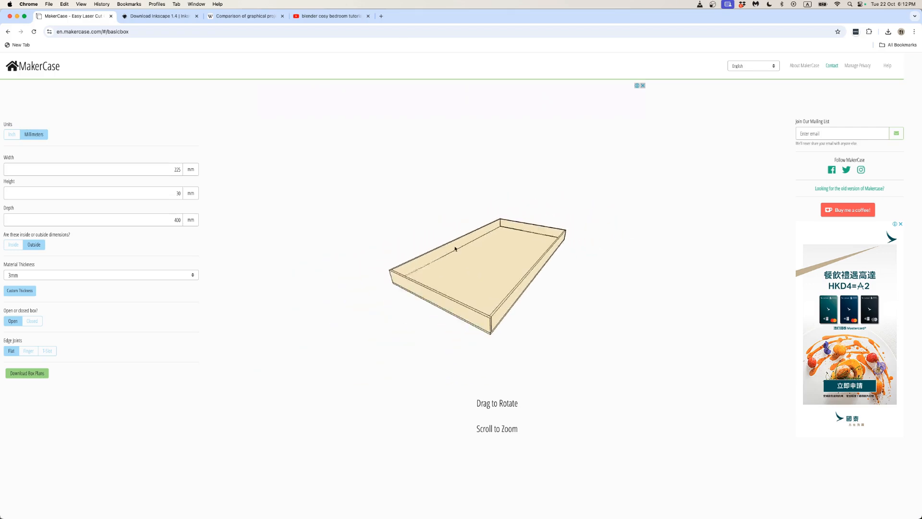
{"action": "mouse_move", "coordinate": [456, 249]}
{"action": "left_mouse_down"}
{"action": "mouse_move", "coordinate": [513, 200]}
{"action": "mouse_move", "coordinate": [445, 263]}
{"action": "mouse_move", "coordinate": [470, 242]}
{"action": "left_mouse_up"}
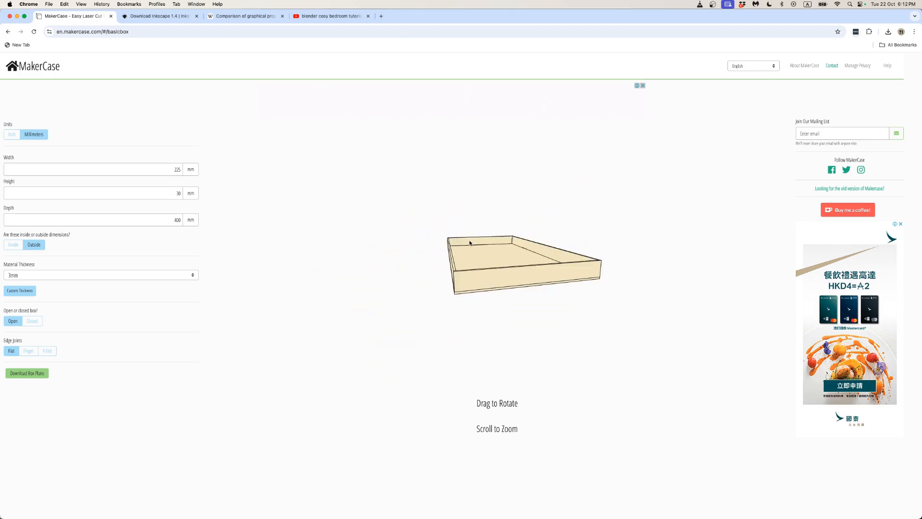
{"action": "left_click", "coordinate": [24, 351]}
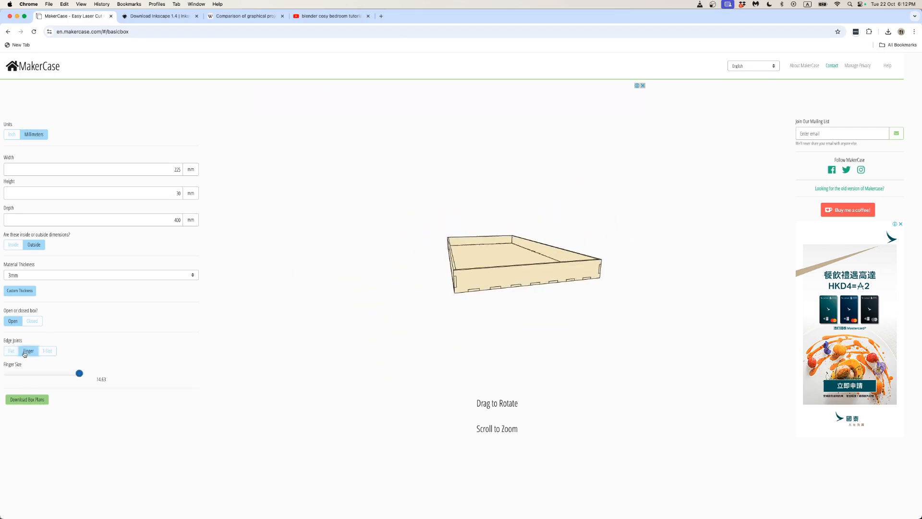
{"action": "left_click_drag", "start_coordinate": [389, 306], "coordinate": [424, 251]}
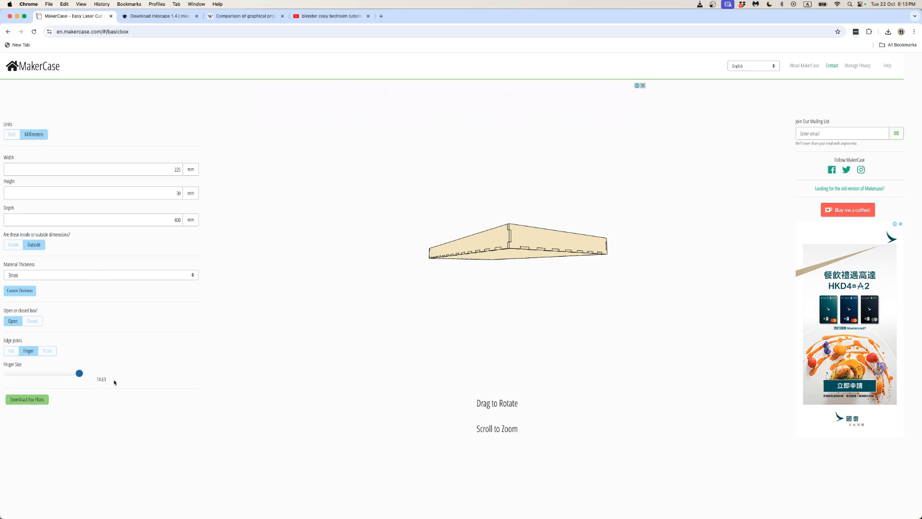
Download the box plans as an SVG and reveal the downloaded file in Finder.
{"action": "left_click", "coordinate": [39, 401]}
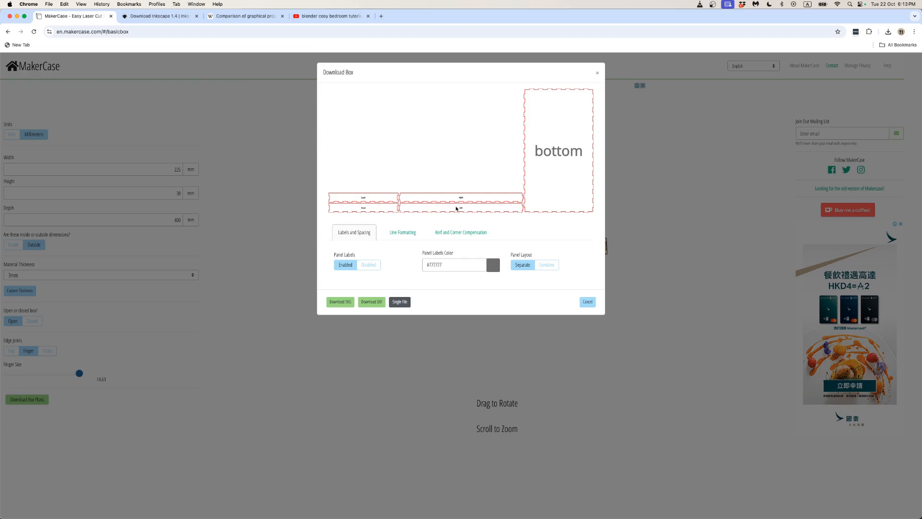
{"action": "left_click", "coordinate": [347, 302]}
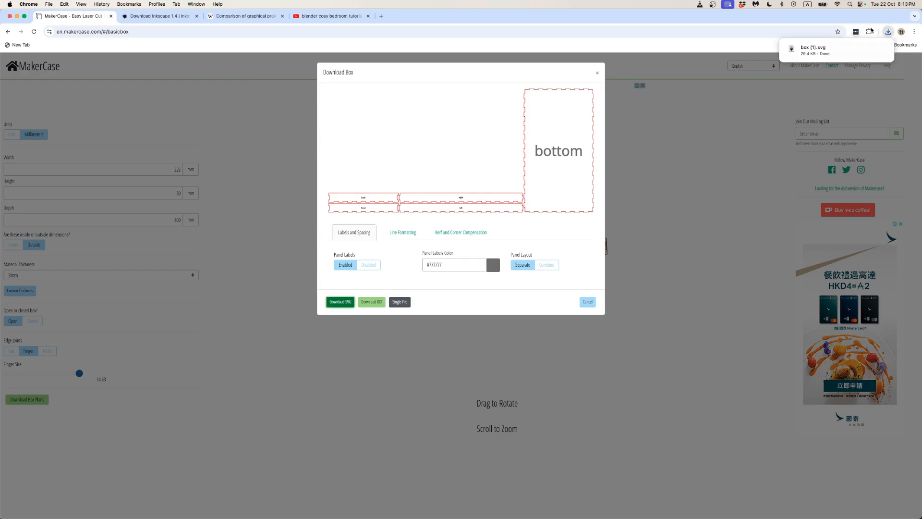
{"action": "left_click", "coordinate": [870, 49]}
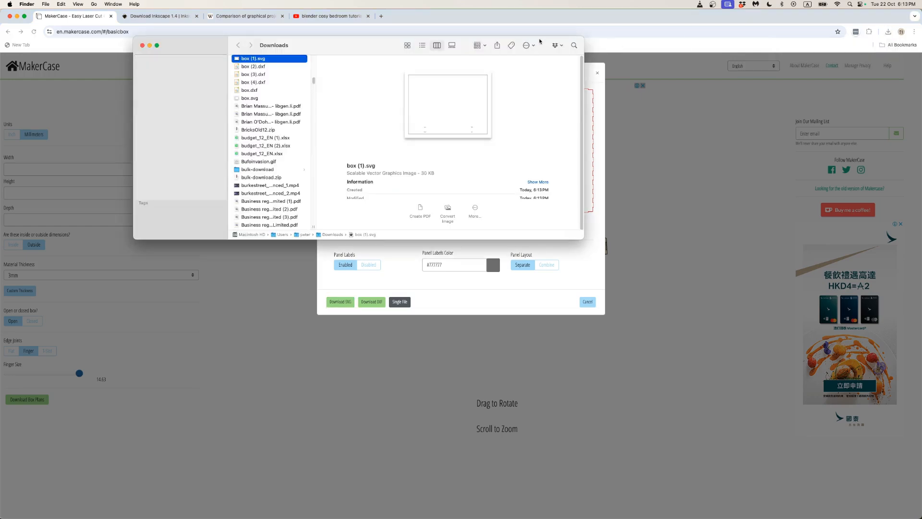
Copy box (1).svg into the 3D_Fundamentals SVG folder, renaming the existing box_new.svg there to box_old_new.svg.
{"action": "key", "text": "super+c"}
{"action": "key", "text": "super+grave"}
{"action": "key", "text": "super+grave"}
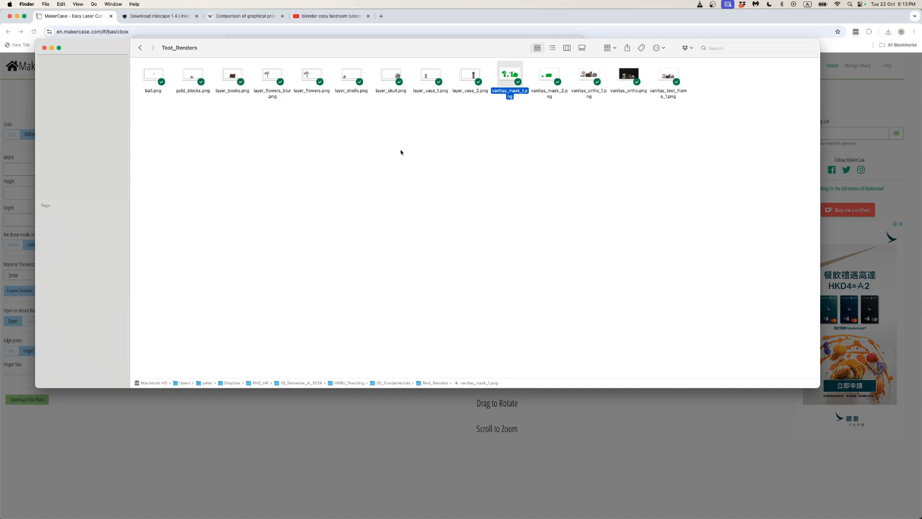
{"action": "key", "text": "super+3"}
{"action": "left_click", "coordinate": [433, 95]}
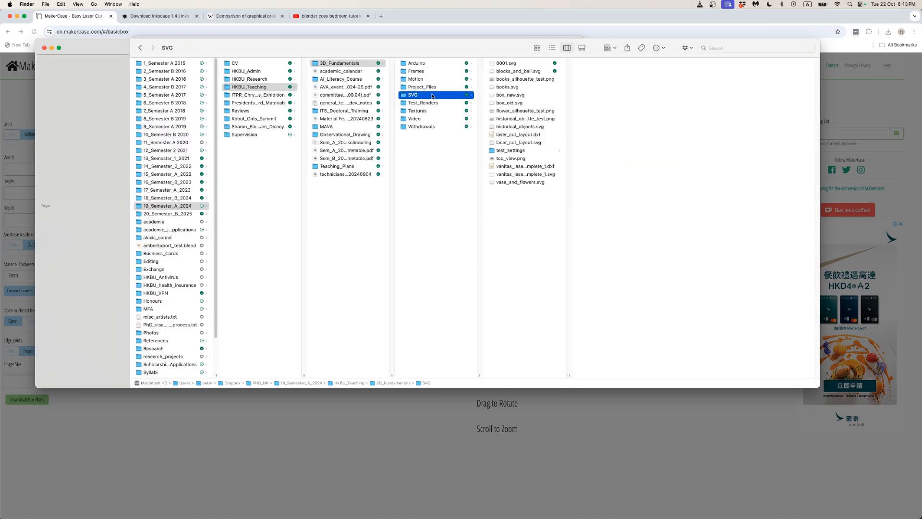
{"action": "left_click", "coordinate": [509, 96]}
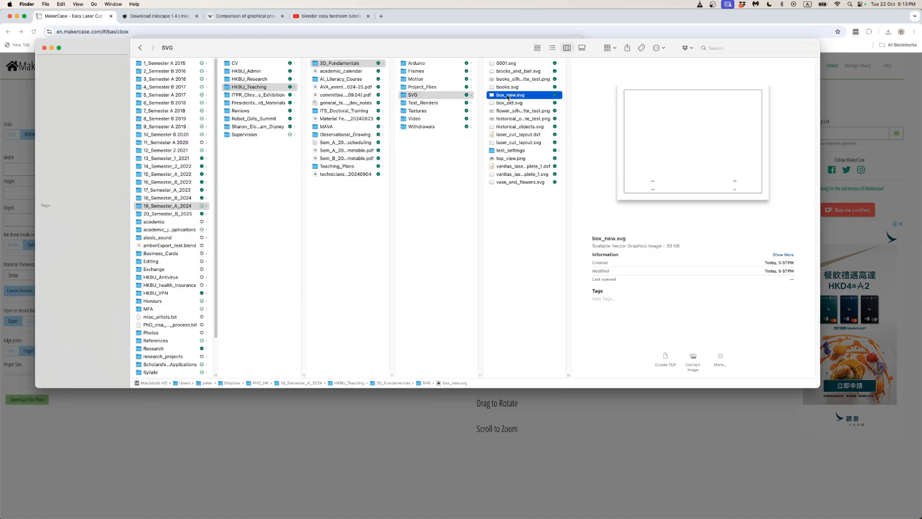
{"action": "left_click", "coordinate": [509, 95]}
{"action": "left_click", "coordinate": [523, 198]}
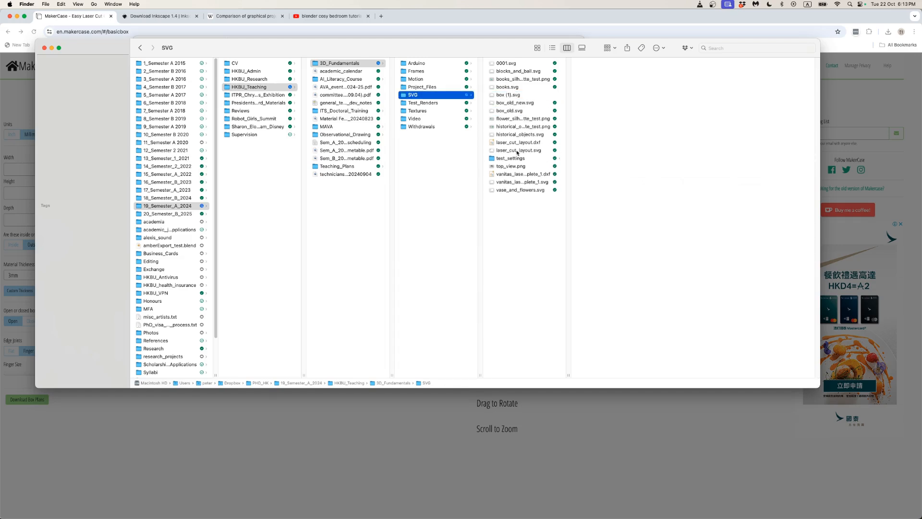
Rename the copied box (1).svg in the SVG folder to box3_current.svg.
{"action": "double_click", "coordinate": [508, 95]}
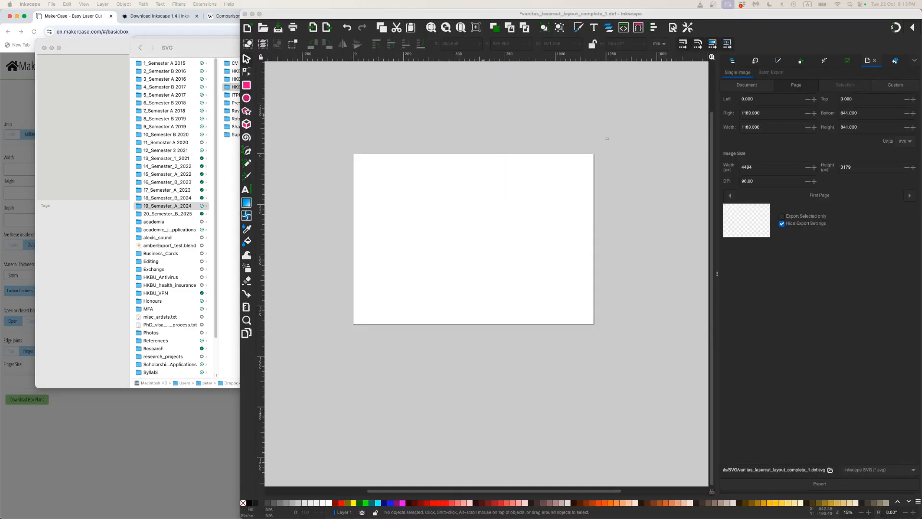
{"action": "left_click", "coordinate": [184, 45]}
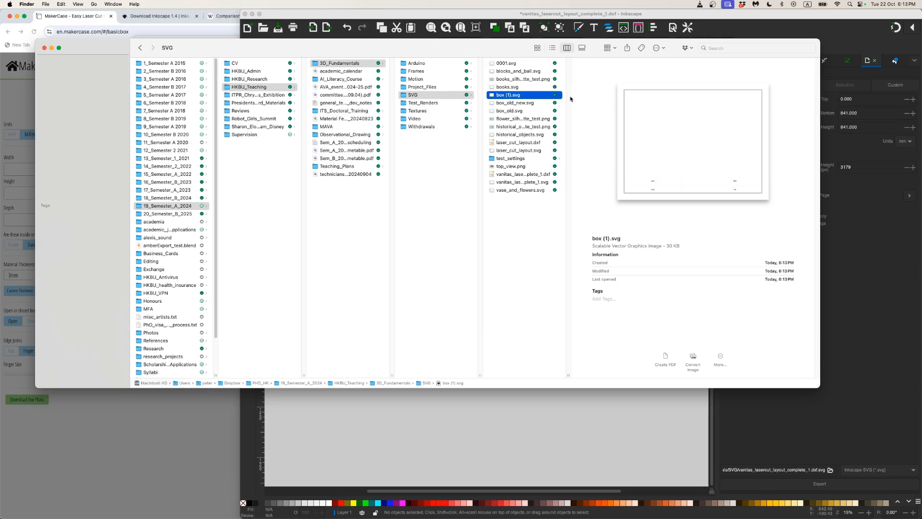
{"action": "left_click", "coordinate": [508, 95]}
{"action": "type", "text": "nt"}
{"action": "key", "text": "Return"}
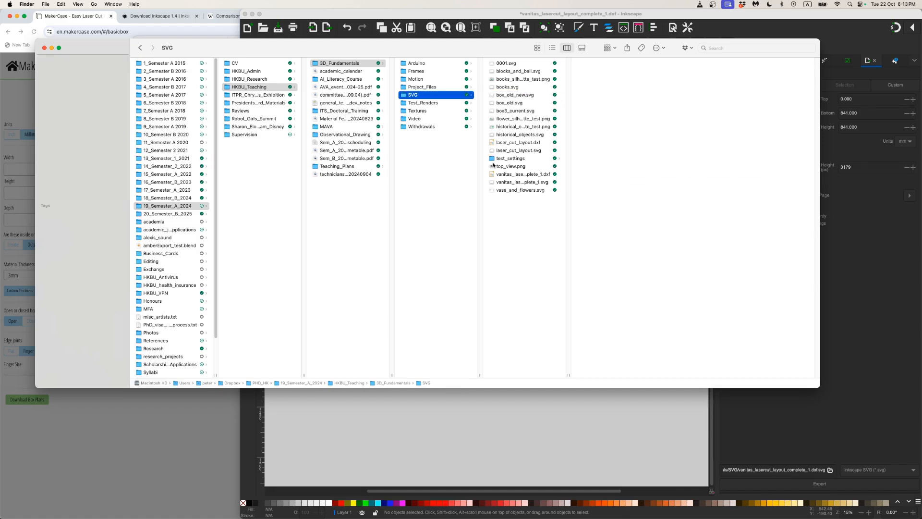
Preview box3_current.svg in Finder and look over its back, front, right and left panels.
{"action": "left_click", "coordinate": [500, 112]}
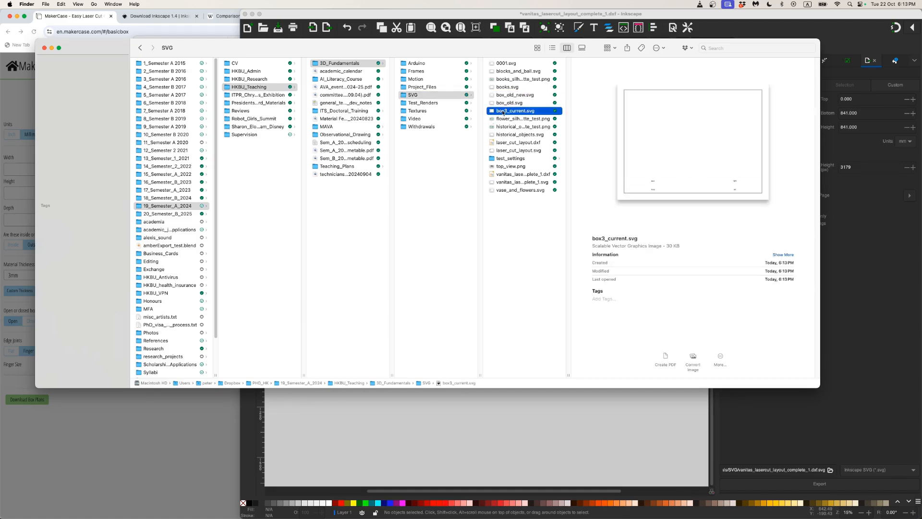
{"action": "key", "text": "space"}
{"action": "scroll", "coordinate": [351, 214], "scroll_direction": "down", "scroll_amount": 5}
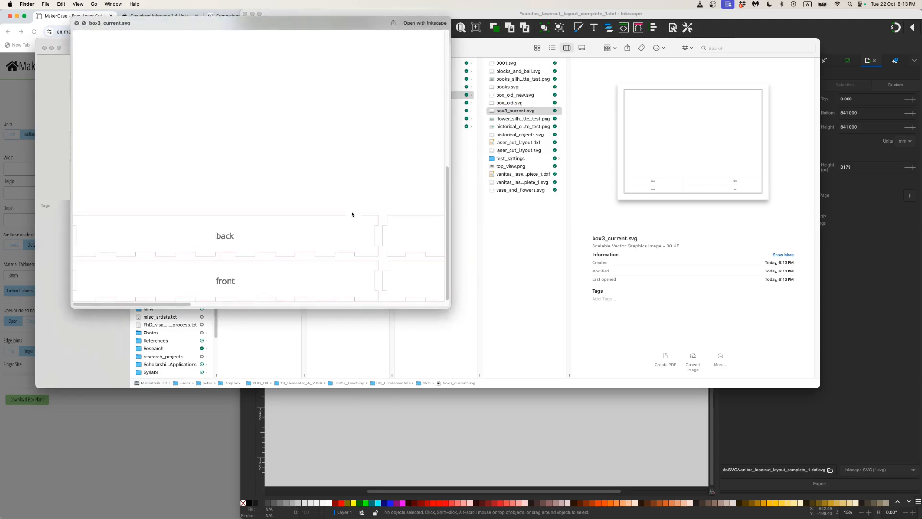
{"action": "left_click_drag", "start_coordinate": [173, 308], "coordinate": [340, 298]}
{"action": "key", "text": "space"}
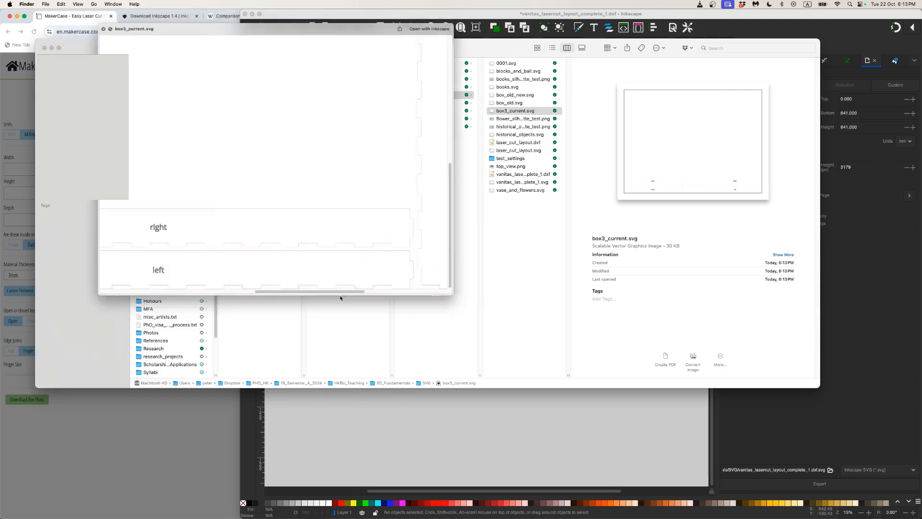
View the Inkscape 1.4 release page in Chrome, and switch to the open laser cut layout documents in Inkscape.
{"action": "left_click", "coordinate": [209, 19]}
{"action": "left_click", "coordinate": [171, 16]}
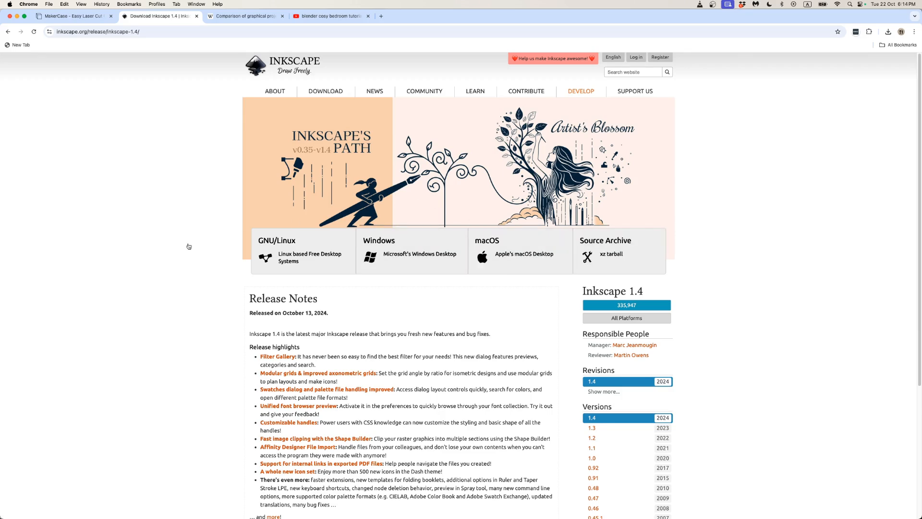
{"action": "key", "text": "super+Tab"}
{"action": "key", "text": "super+grave"}
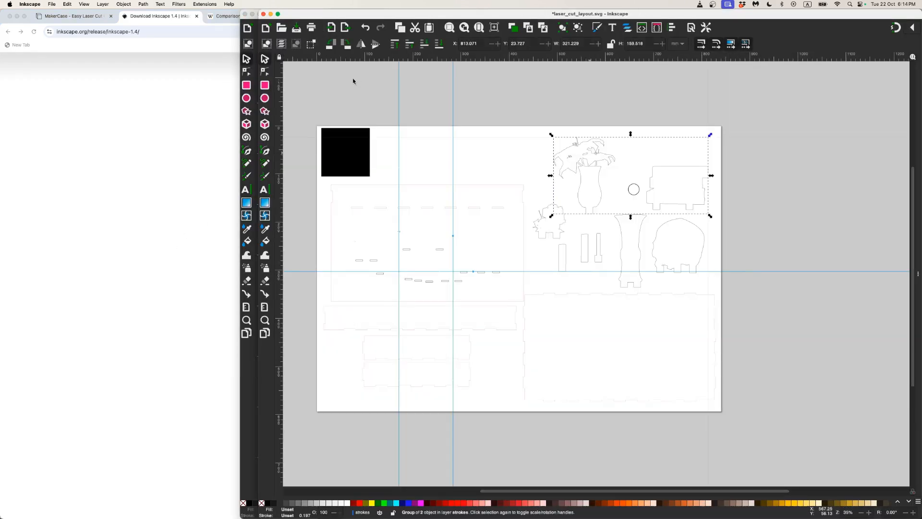
{"action": "left_click", "coordinate": [466, 106]}
{"action": "scroll", "coordinate": [523, 128], "scroll_direction": "up", "scroll_amount": 1}
{"action": "scroll", "coordinate": [523, 127], "scroll_direction": "left", "scroll_amount": 2}
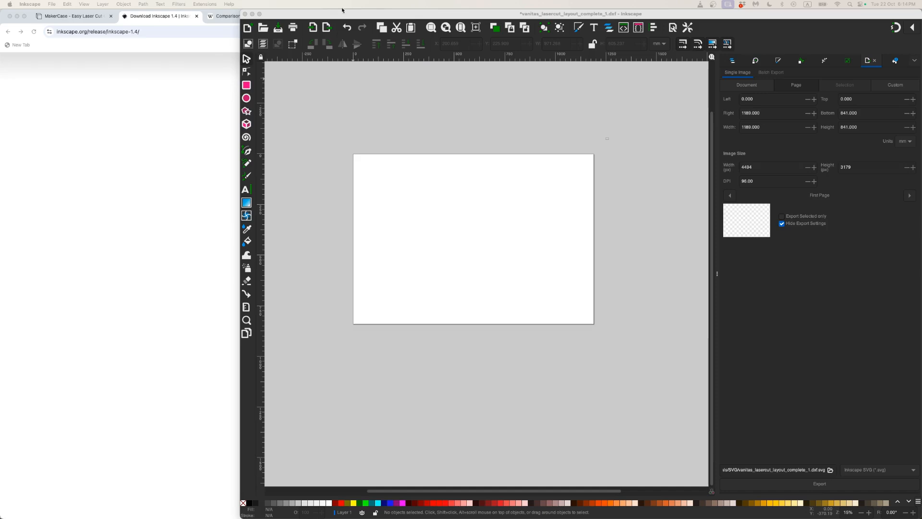
Maximize the vanitas_lasercut_layout_complete_1.dxf window, and create a new blank document in its own maximized window.
{"action": "double_click", "coordinate": [286, 15]}
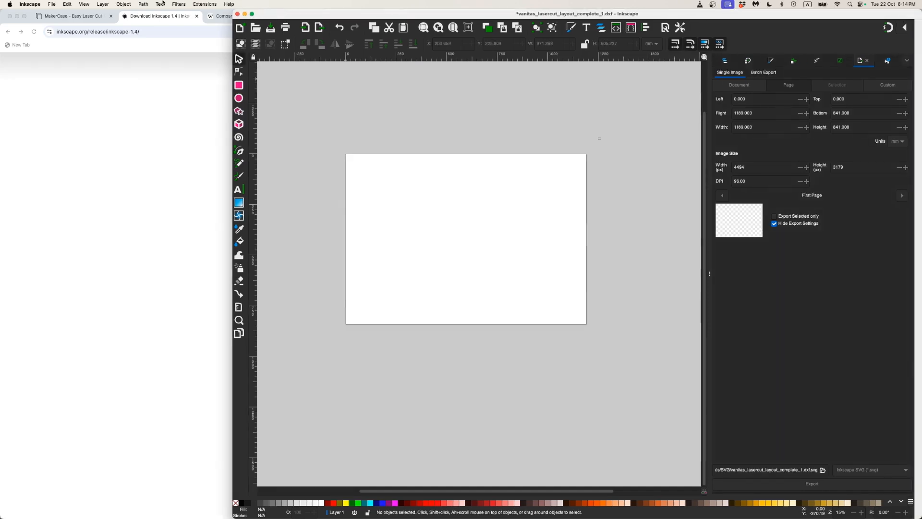
{"action": "left_click", "coordinate": [51, 3]}
{"action": "left_click", "coordinate": [61, 15]}
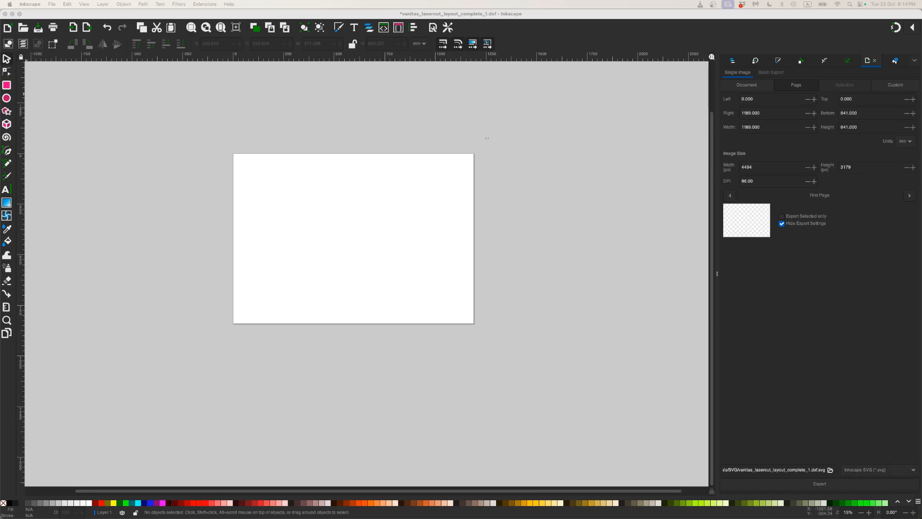
{"action": "left_click_drag", "start_coordinate": [470, 87], "coordinate": [515, 94]}
{"action": "double_click", "coordinate": [515, 95]}
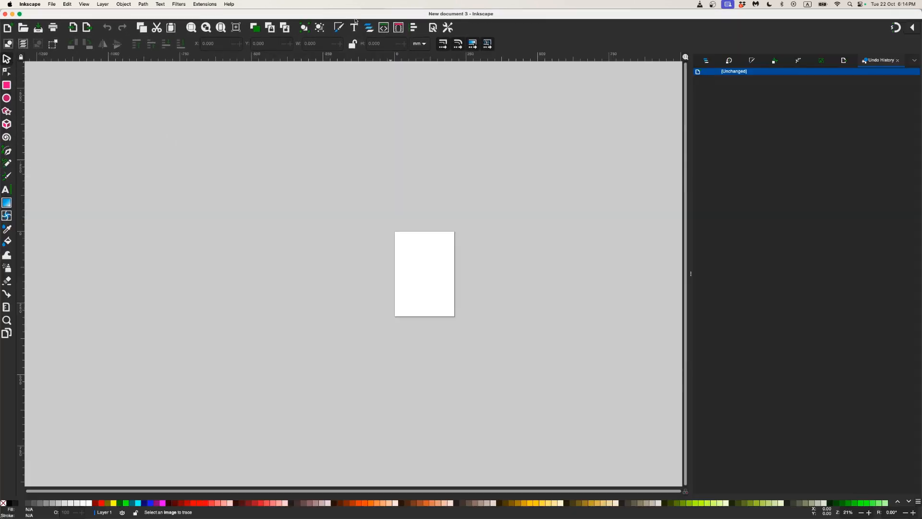
Close the vanitas_lasercut_layout_complete_1.dxf document without saving and return to the new blank document.
{"action": "left_click_drag", "start_coordinate": [356, 14], "coordinate": [360, 34]}
{"action": "left_click", "coordinate": [324, 14]}
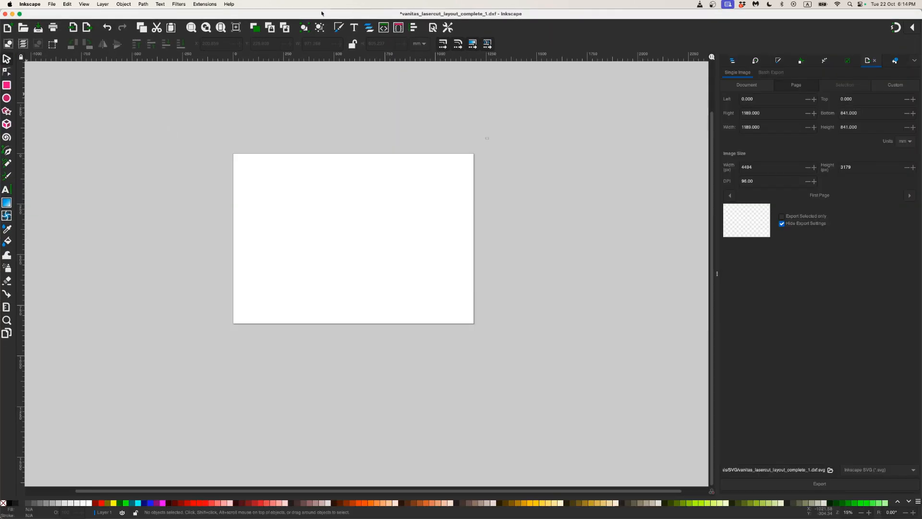
{"action": "left_click", "coordinate": [5, 14]}
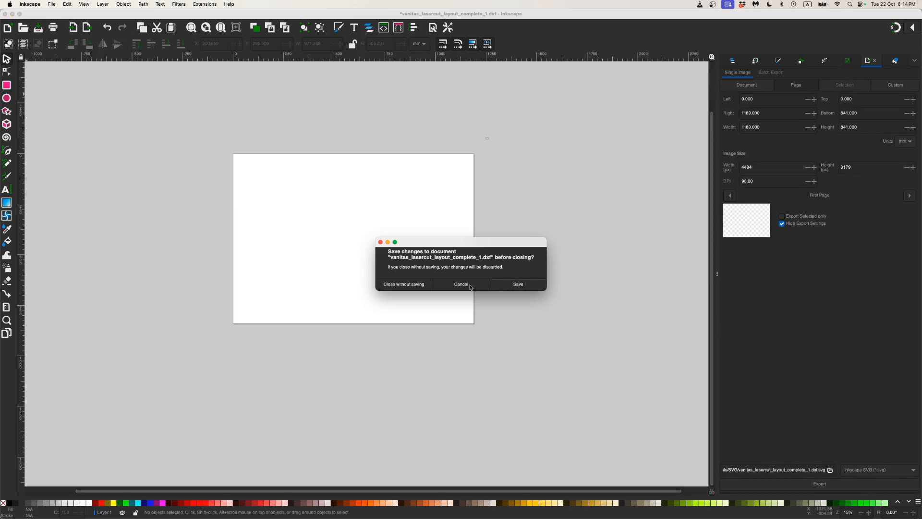
{"action": "left_click", "coordinate": [416, 287]}
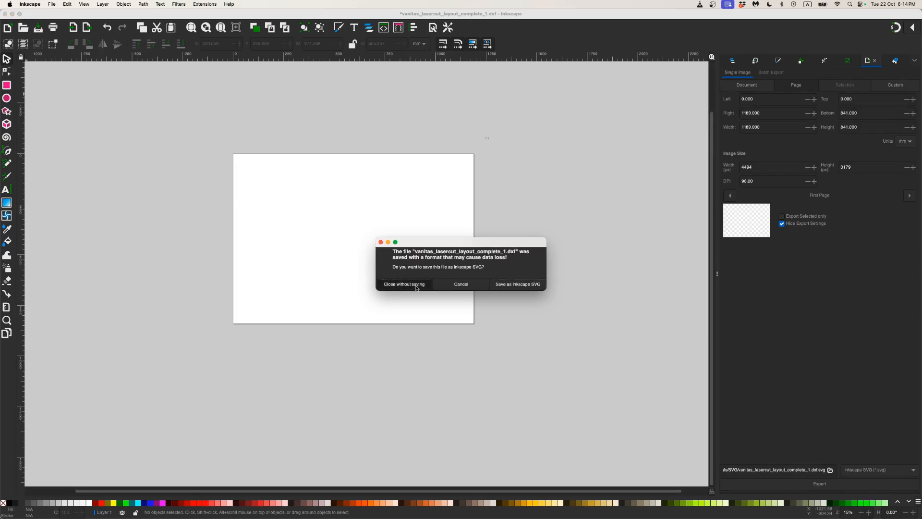
{"action": "double_click", "coordinate": [303, 34]}
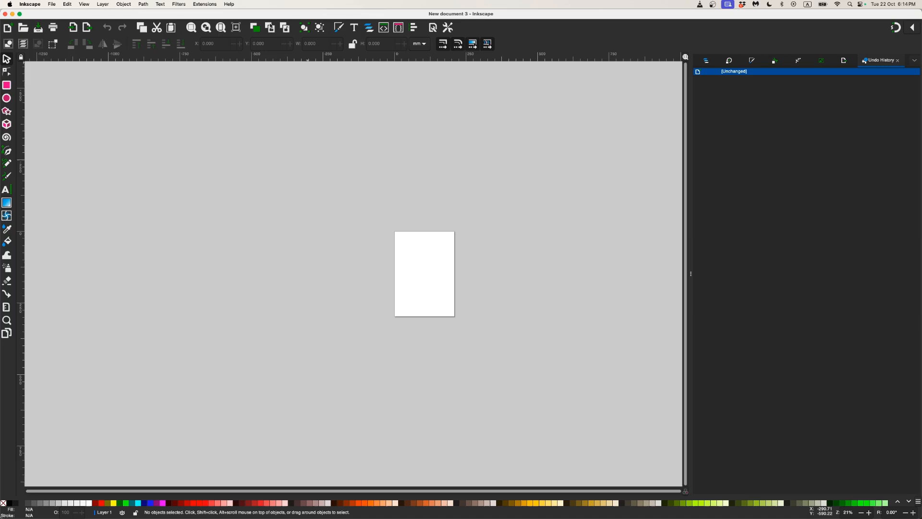
Set the new document's page format to A1 in landscape orientation.
{"action": "left_click", "coordinate": [52, 4]}
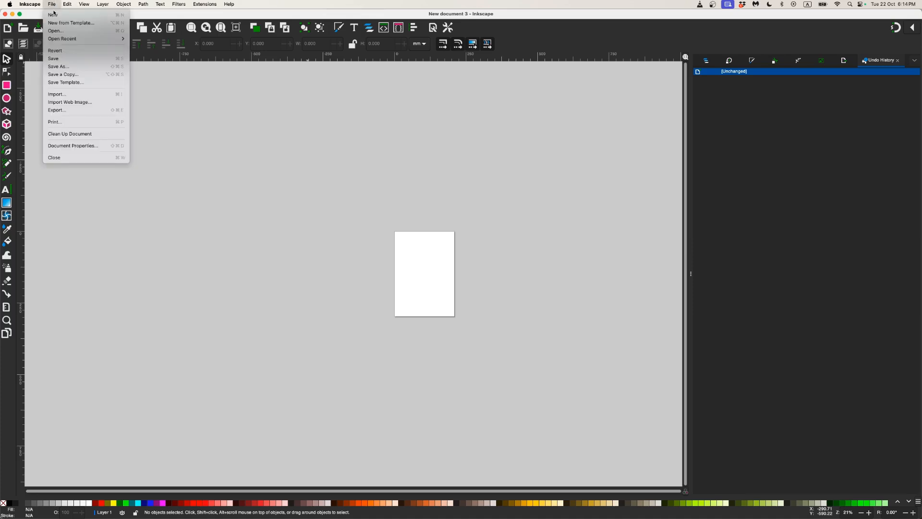
{"action": "left_click", "coordinate": [82, 145]}
{"action": "left_click", "coordinate": [149, 133]}
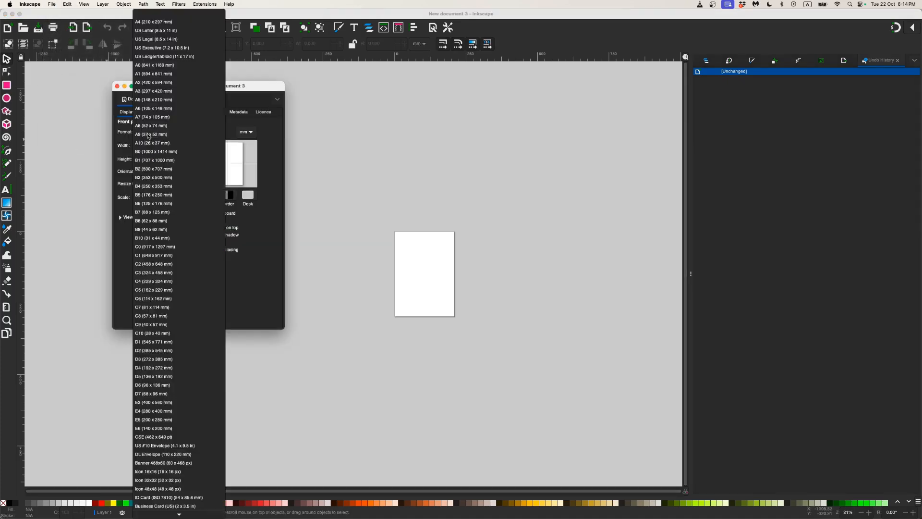
{"action": "left_click", "coordinate": [152, 75]}
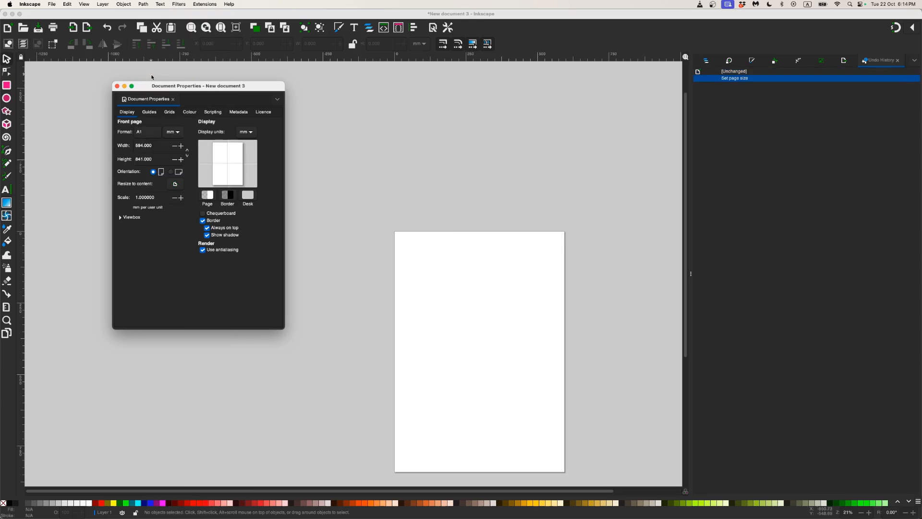
{"action": "left_click", "coordinate": [172, 172]}
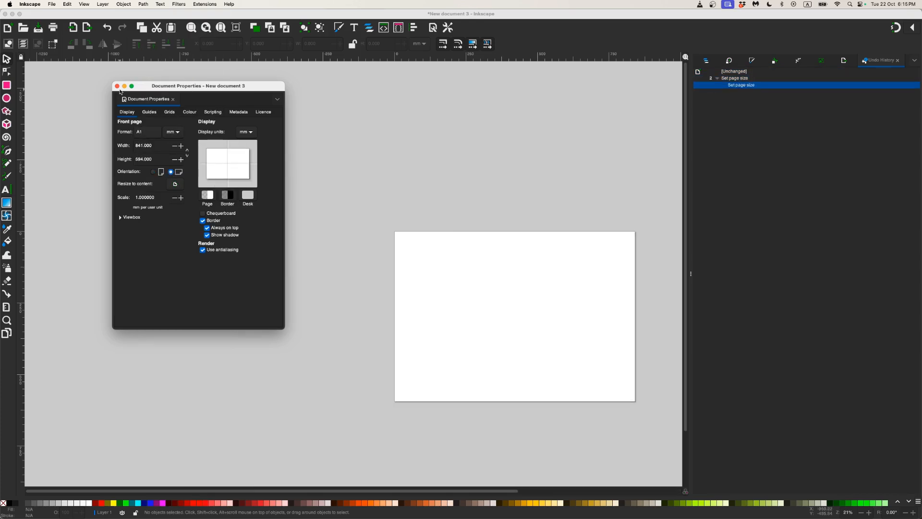
{"action": "left_click", "coordinate": [117, 87]}
{"action": "left_click_drag", "start_coordinate": [451, 253], "coordinate": [291, 205]}
{"action": "scroll", "coordinate": [298, 211], "scroll_direction": "up", "scroll_amount": 1}
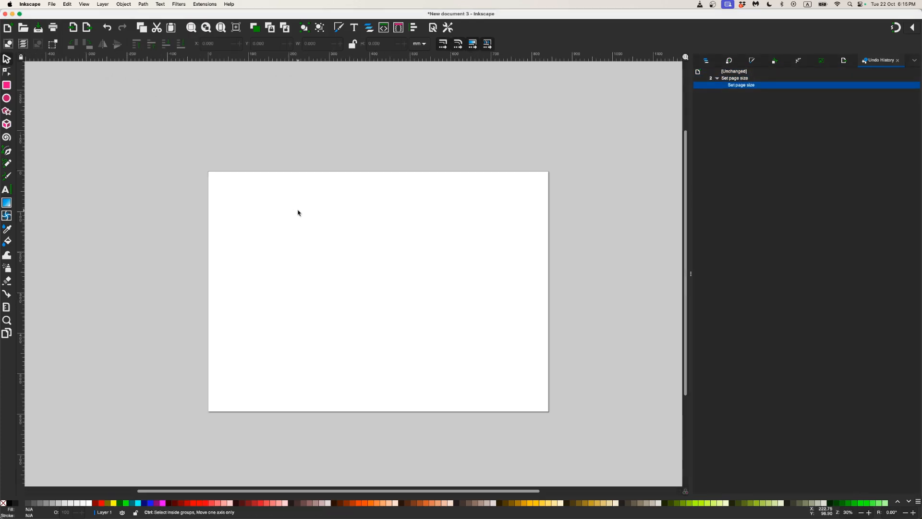
Import box3_current.svg from the 3D_Fundamentals SVG folder as editable objects in the current file.
{"action": "left_click", "coordinate": [49, 4]}
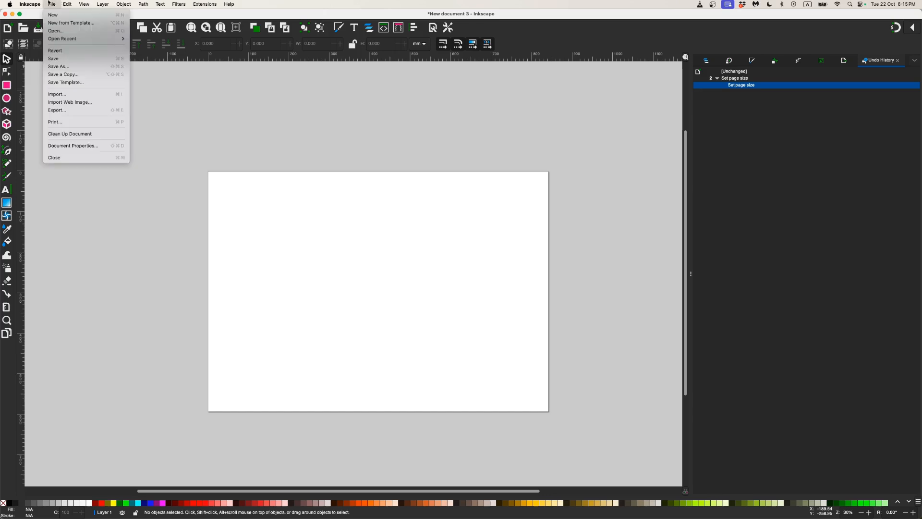
{"action": "left_click", "coordinate": [78, 95]}
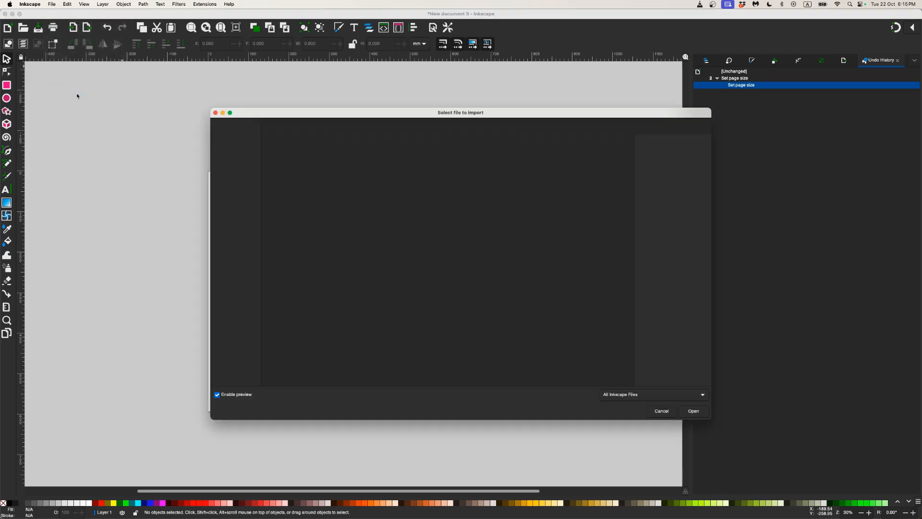
{"action": "left_click", "coordinate": [474, 125]}
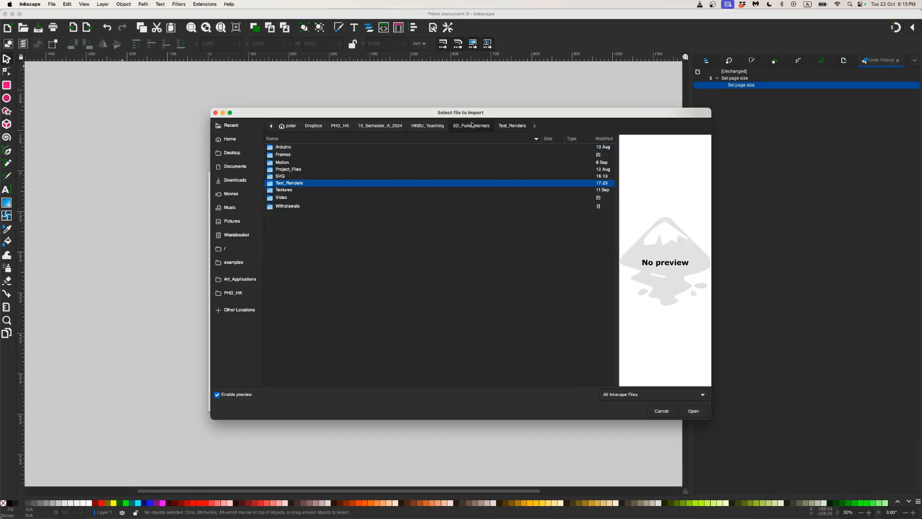
{"action": "double_click", "coordinate": [300, 175]}
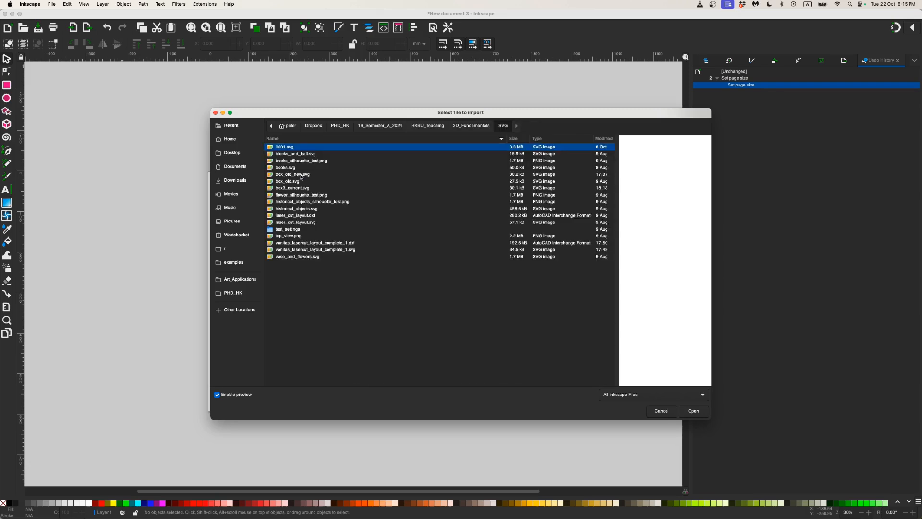
{"action": "left_click", "coordinate": [307, 188]}
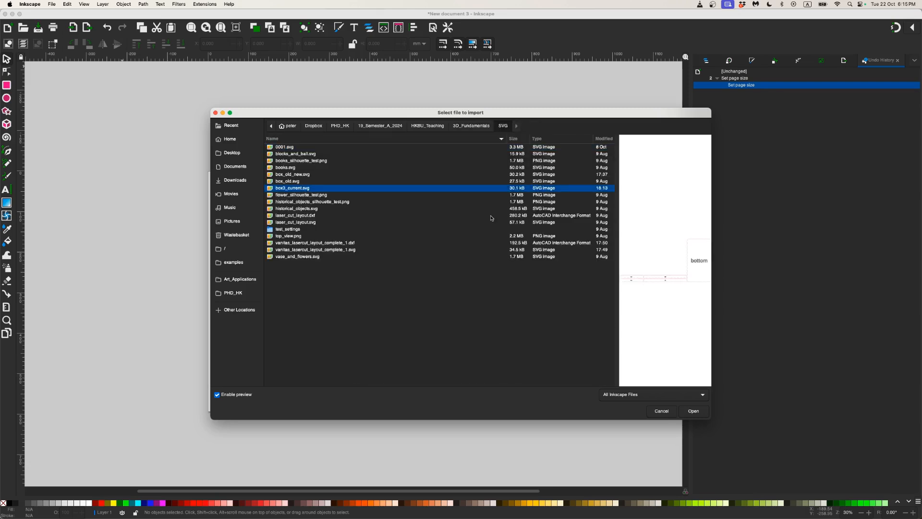
{"action": "left_click", "coordinate": [697, 412]}
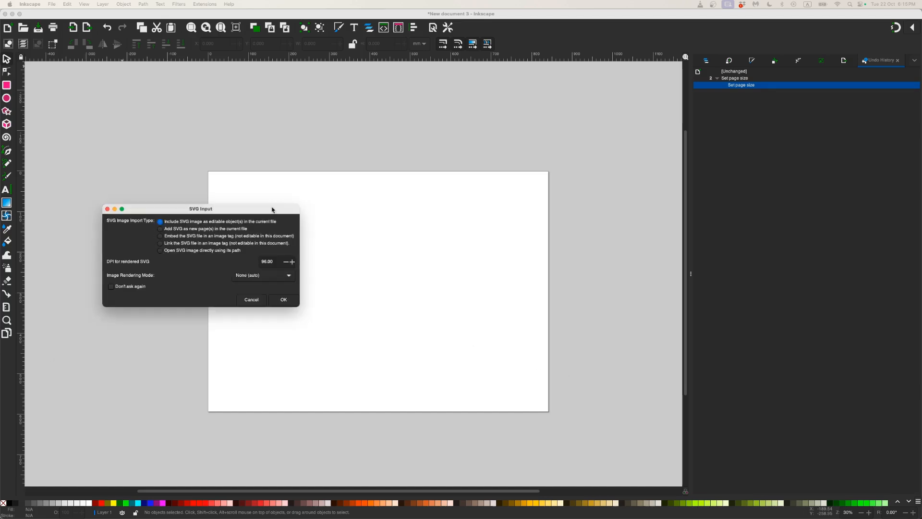
{"action": "left_click", "coordinate": [271, 301]}
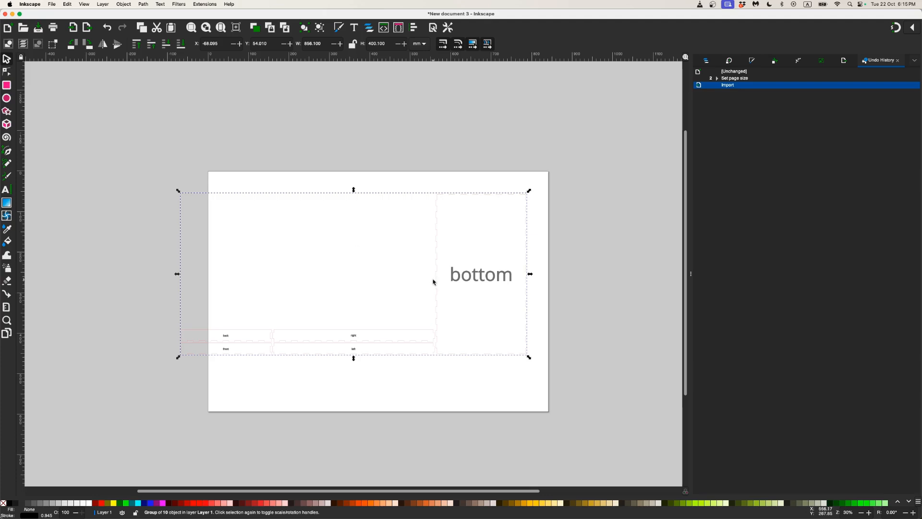
Move the imported box plan group down and to the right until its bottom panel lies beyond the page's right edge.
{"action": "left_click_drag", "start_coordinate": [438, 282], "coordinate": [600, 373]}
{"action": "left_click", "coordinate": [602, 402]}
{"action": "scroll", "coordinate": [549, 381], "scroll_direction": "right", "scroll_amount": 2}
{"action": "scroll", "coordinate": [550, 381], "scroll_direction": "down", "scroll_amount": 1}
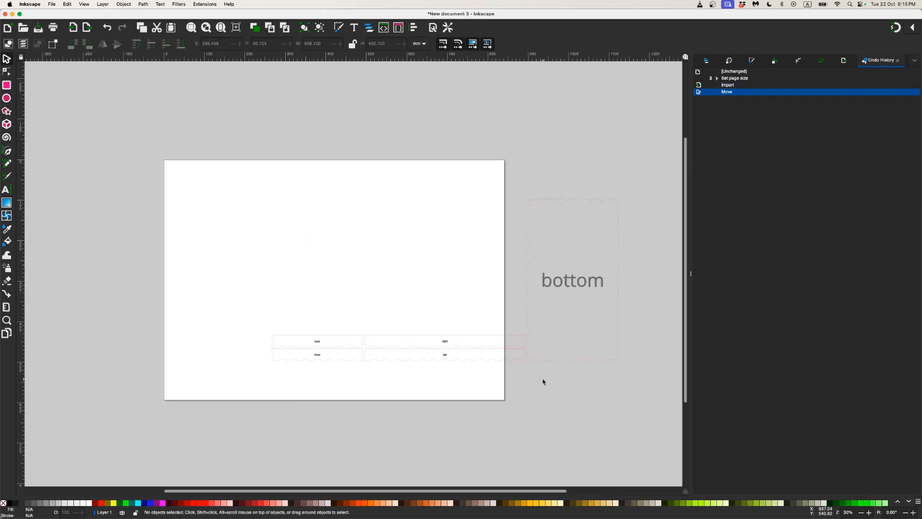
Enter the box plan group and move the right panel's outline to the page's upper-left area, at about X 46, Y 41 mm.
{"action": "left_click", "coordinate": [471, 338]}
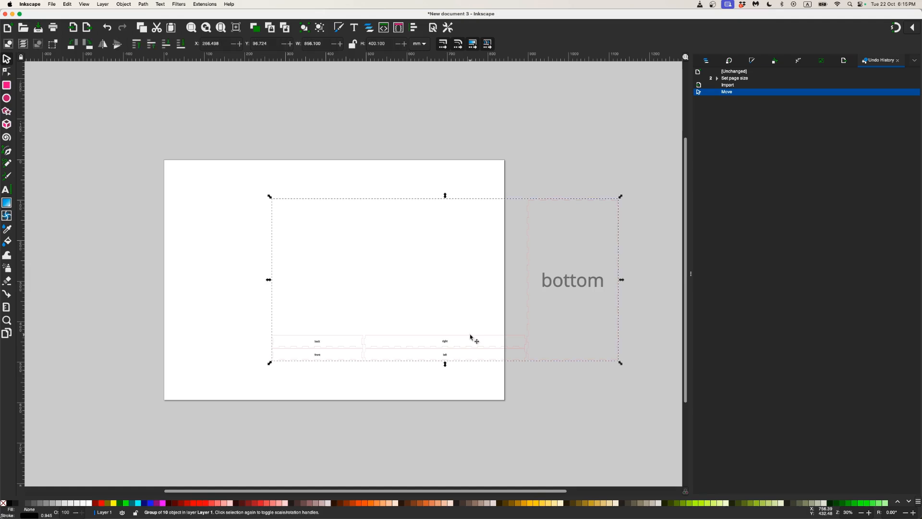
{"action": "double_click", "coordinate": [470, 337]}
{"action": "left_click", "coordinate": [473, 339]}
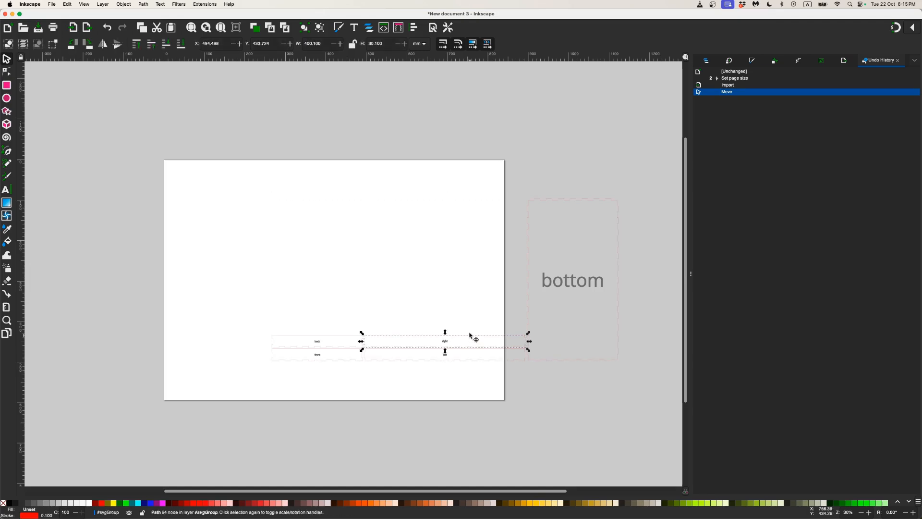
{"action": "left_click_drag", "start_coordinate": [473, 339], "coordinate": [292, 176]}
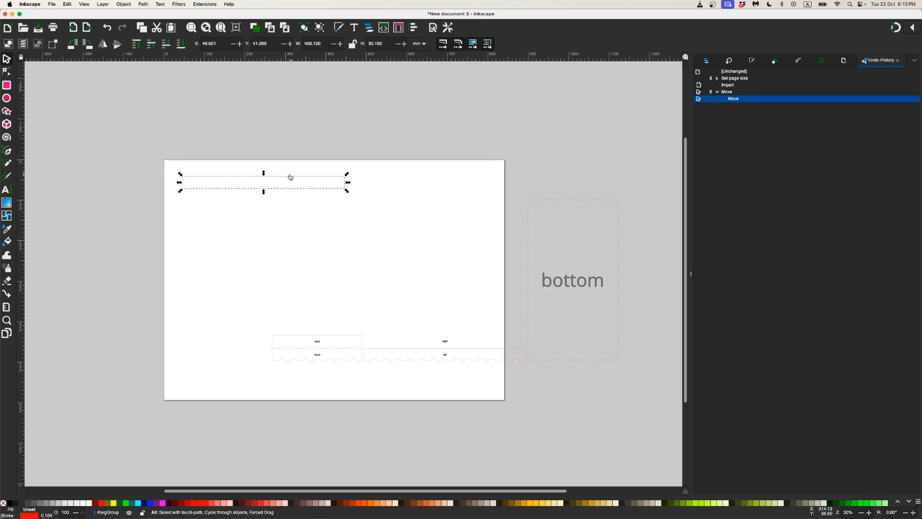
Look at the projection mapping example video in VLC, and check the right panel outline's width in Inkscape.
{"action": "key", "text": "super+Tab"}
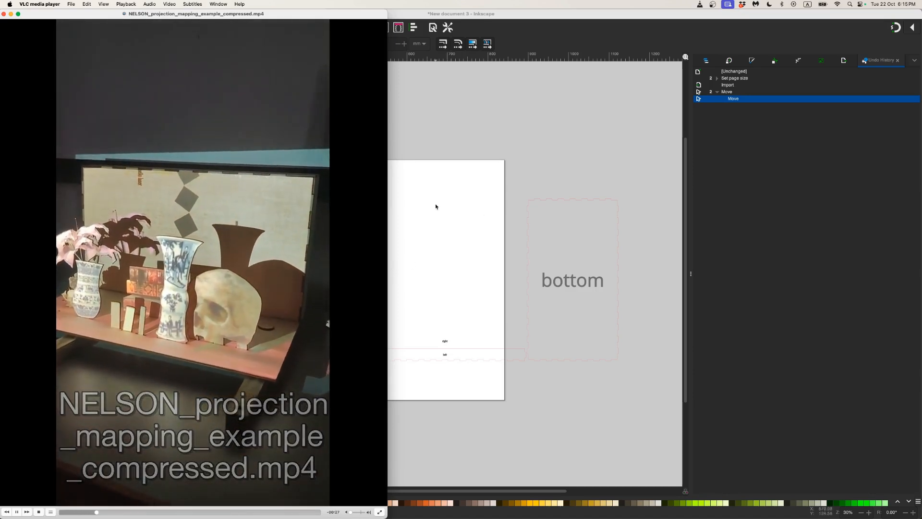
{"action": "left_click", "coordinate": [438, 159]}
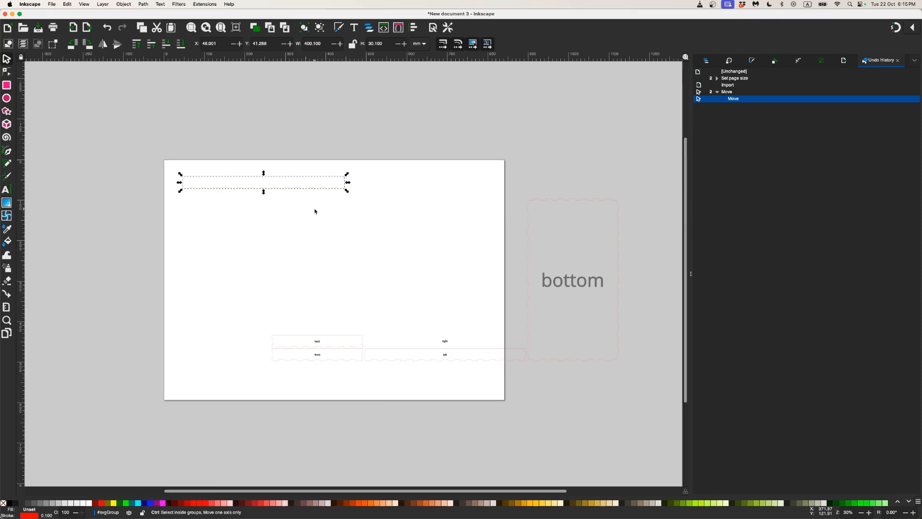
{"action": "scroll", "coordinate": [315, 210], "scroll_direction": "up", "scroll_amount": 2}
{"action": "left_click_drag", "start_coordinate": [315, 210], "coordinate": [434, 263]}
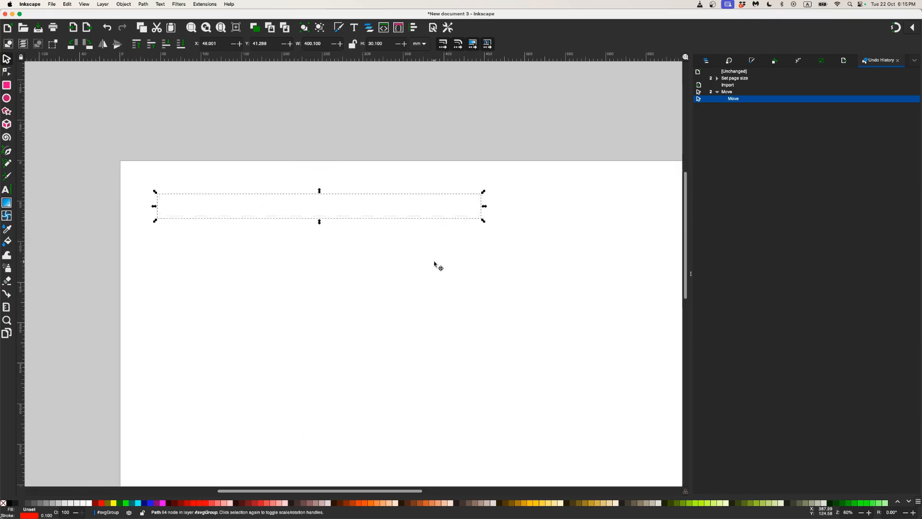
{"action": "left_click", "coordinate": [338, 268]}
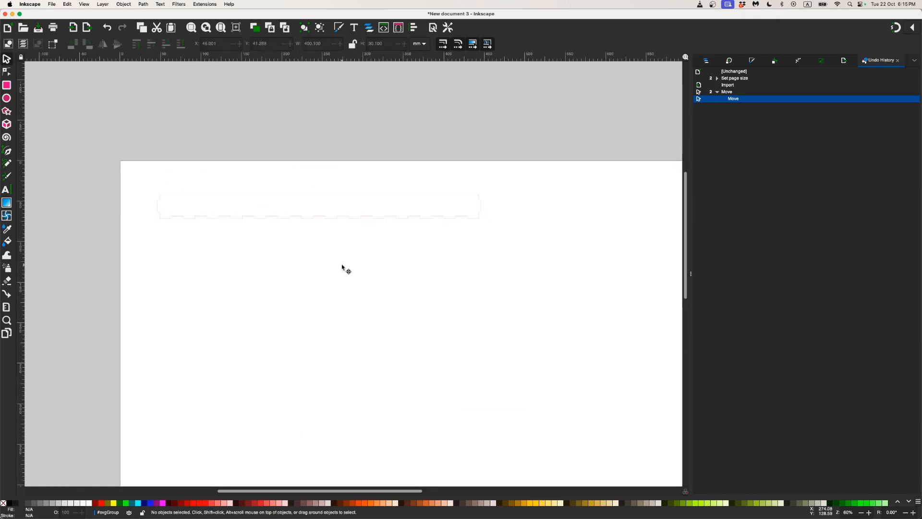
{"action": "left_click", "coordinate": [189, 197]}
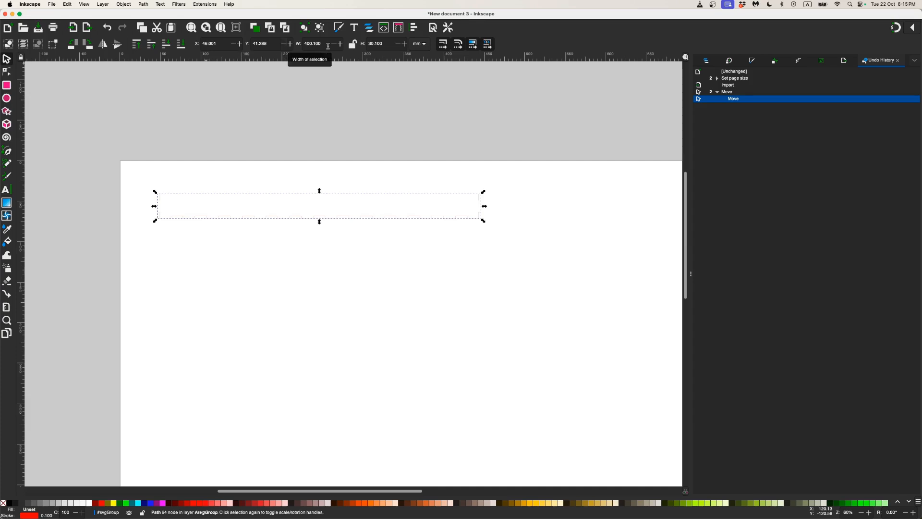
{"action": "left_click", "coordinate": [320, 110]}
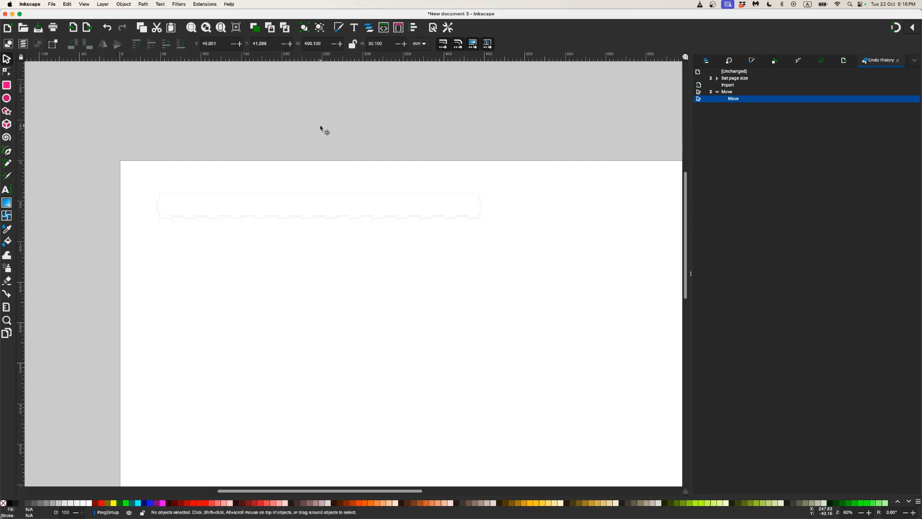
Draw a rectangle below the right panel outline and set its size to 400.1 mm wide by 150 mm high.
{"action": "left_click", "coordinate": [7, 85]}
{"action": "left_click_drag", "start_coordinate": [152, 235], "coordinate": [498, 370]}
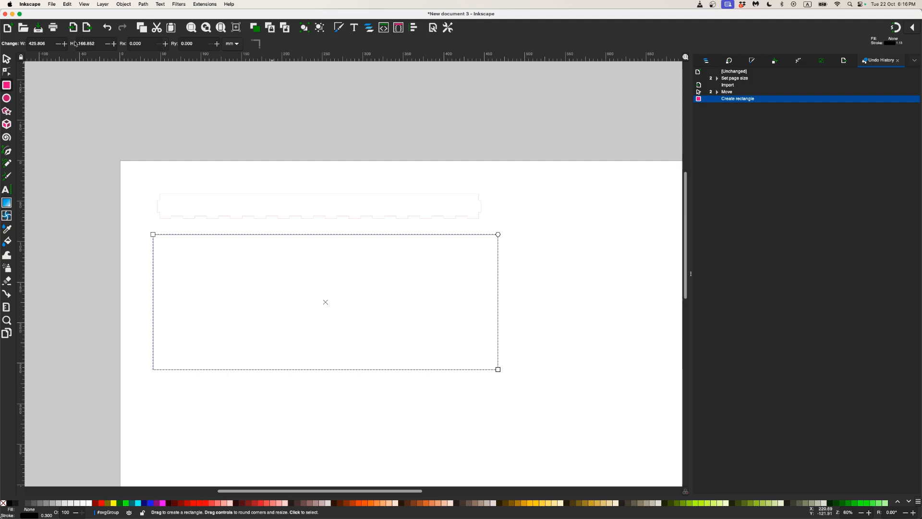
{"action": "left_click_drag", "start_coordinate": [51, 43], "coordinate": [19, 44]}
{"action": "type", "text": "400.1"}
{"action": "left_click_drag", "start_coordinate": [99, 41], "coordinate": [87, 43]}
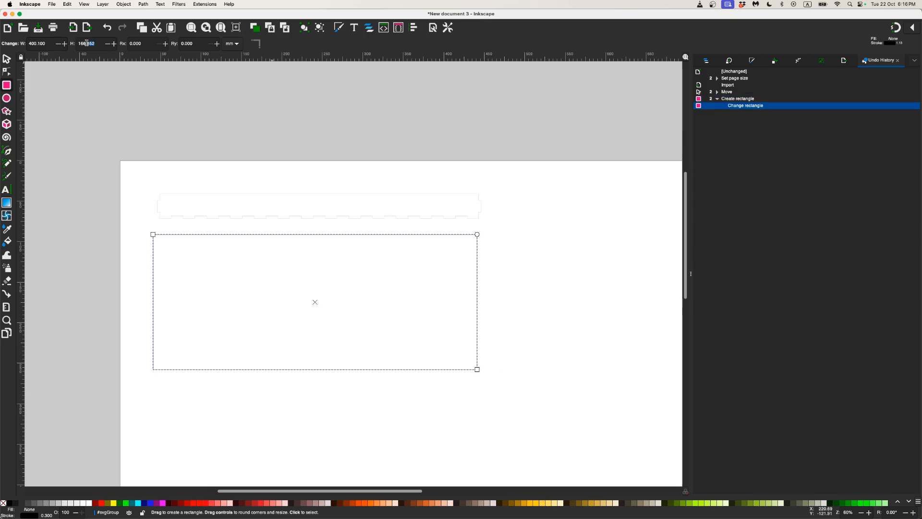
{"action": "type", "text": "150"}
{"action": "key", "text": "Return"}
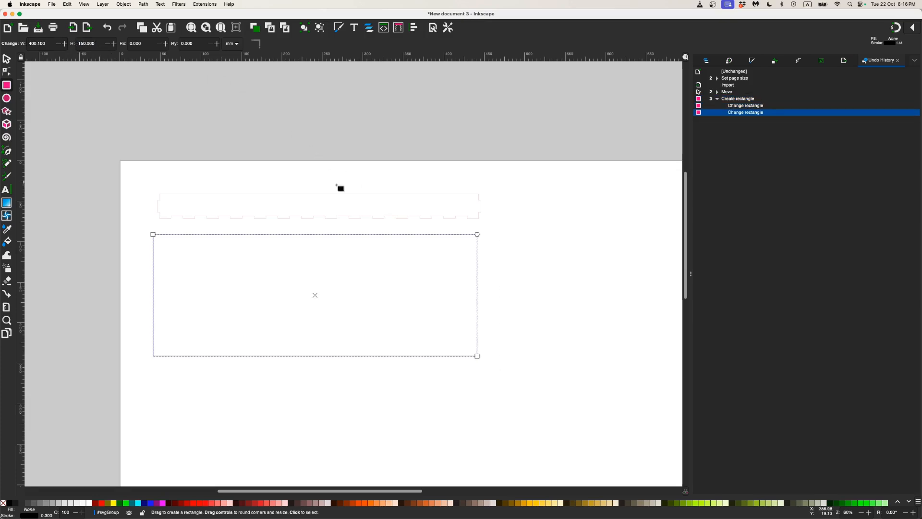
Move the rectangle directly beneath the right panel outline and add a vertical guide at about 29 mm, beside their left ends.
{"action": "left_click", "coordinate": [8, 61]}
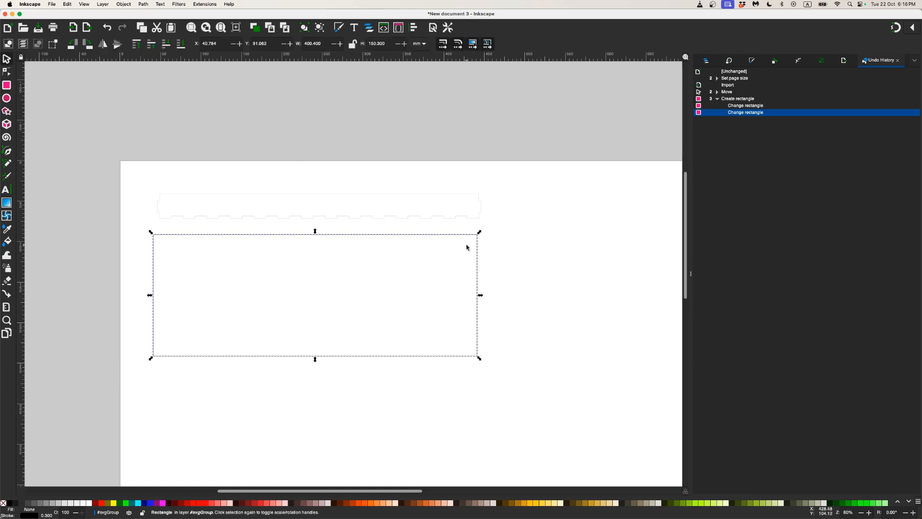
{"action": "left_click_drag", "start_coordinate": [476, 243], "coordinate": [482, 234]}
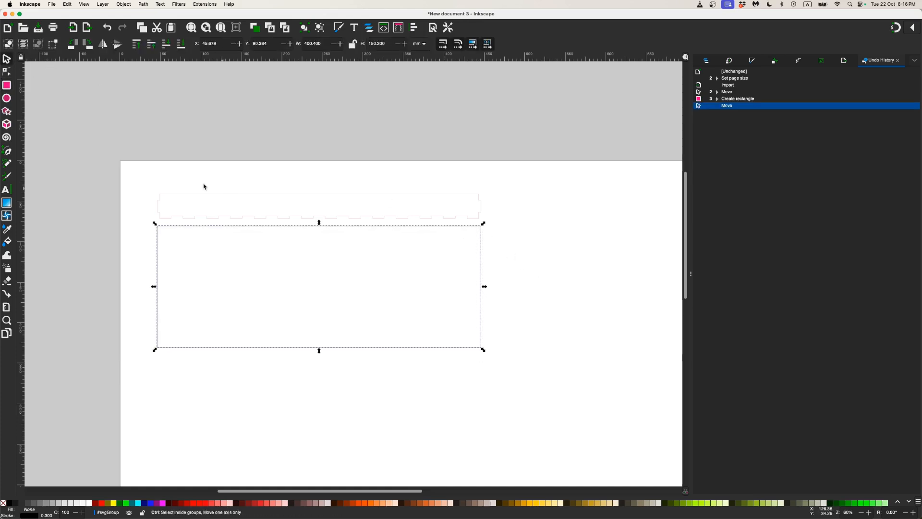
{"action": "left_click_drag", "start_coordinate": [22, 164], "coordinate": [142, 197]}
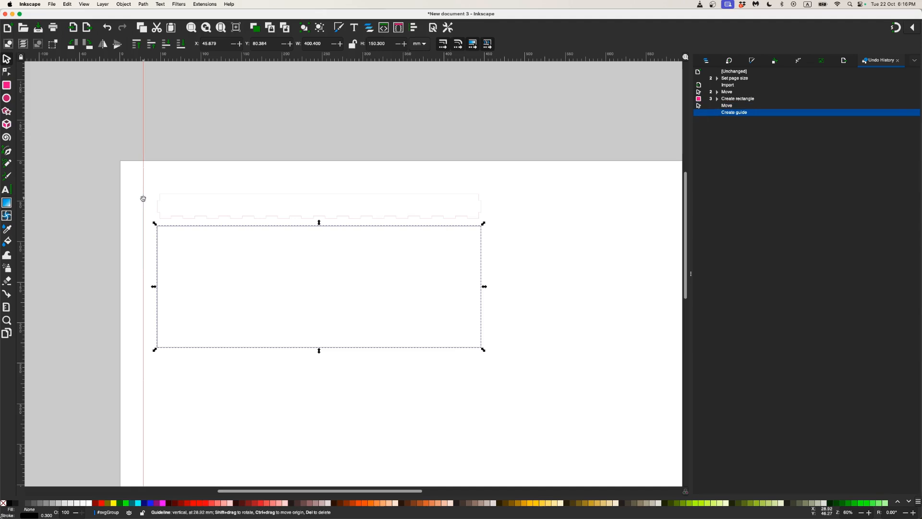
Align the left edges of the right panel outline and the rectangle with the vertical guide, placing the rectangle at about Y 72 mm.
{"action": "scroll", "coordinate": [137, 207], "scroll_direction": "up", "scroll_amount": 4}
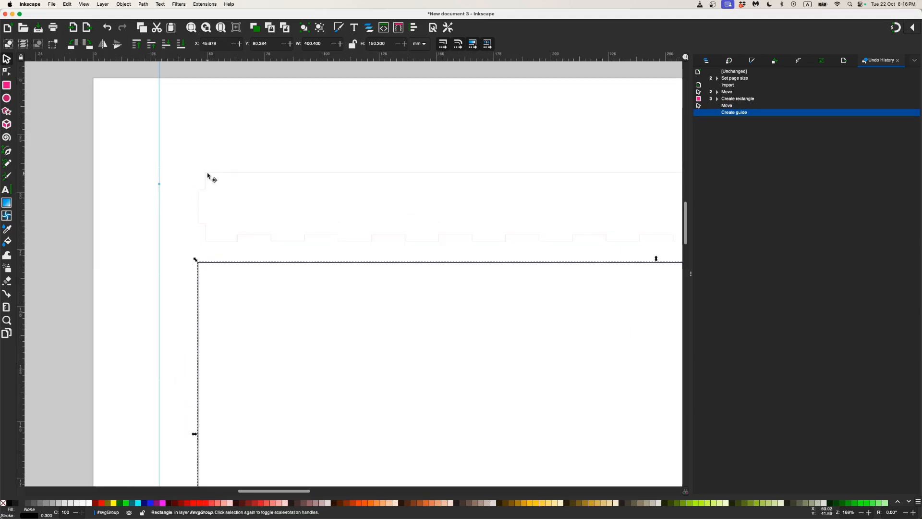
{"action": "left_click_drag", "start_coordinate": [208, 179], "coordinate": [168, 177]}
{"action": "left_click_drag", "start_coordinate": [212, 265], "coordinate": [161, 251]}
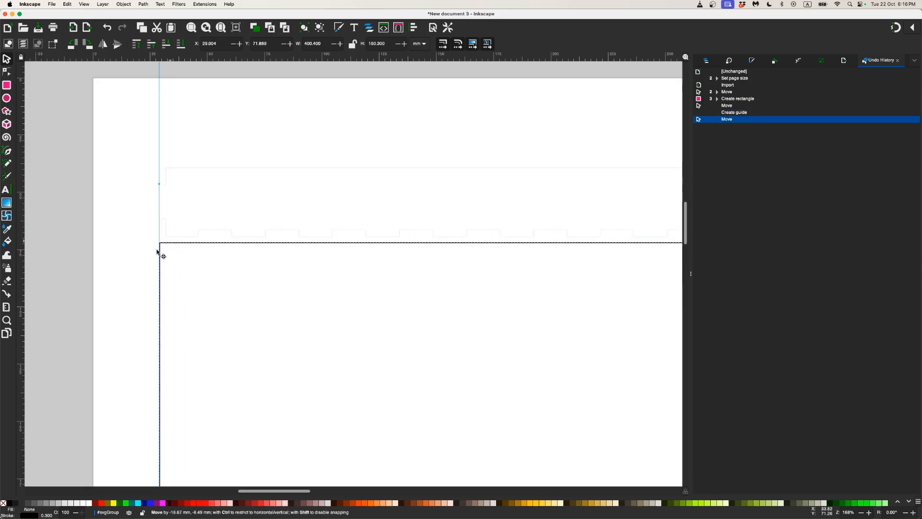
{"action": "scroll", "coordinate": [158, 249], "scroll_direction": "up", "scroll_amount": 6}
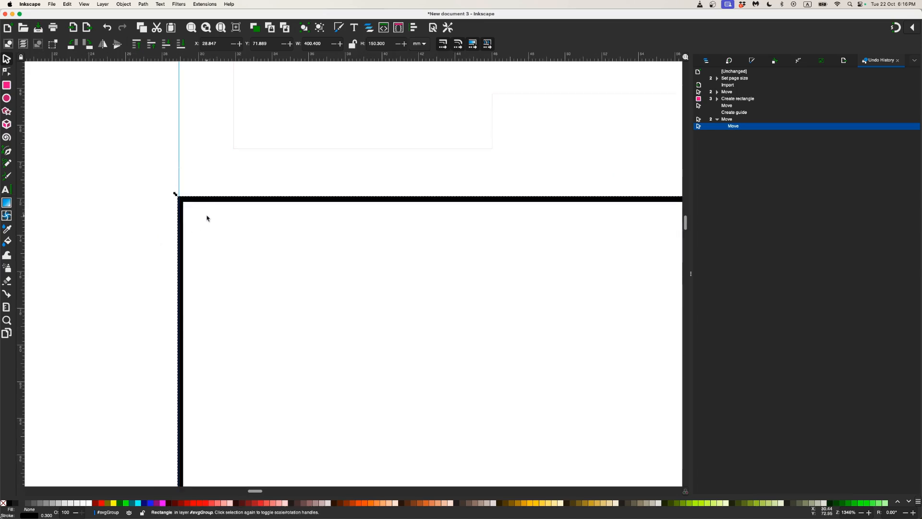
{"action": "left_click_drag", "start_coordinate": [208, 215], "coordinate": [226, 319]}
{"action": "scroll", "coordinate": [226, 279], "scroll_direction": "down", "scroll_amount": 3}
{"action": "scroll", "coordinate": [251, 238], "scroll_direction": "down", "scroll_amount": 2}
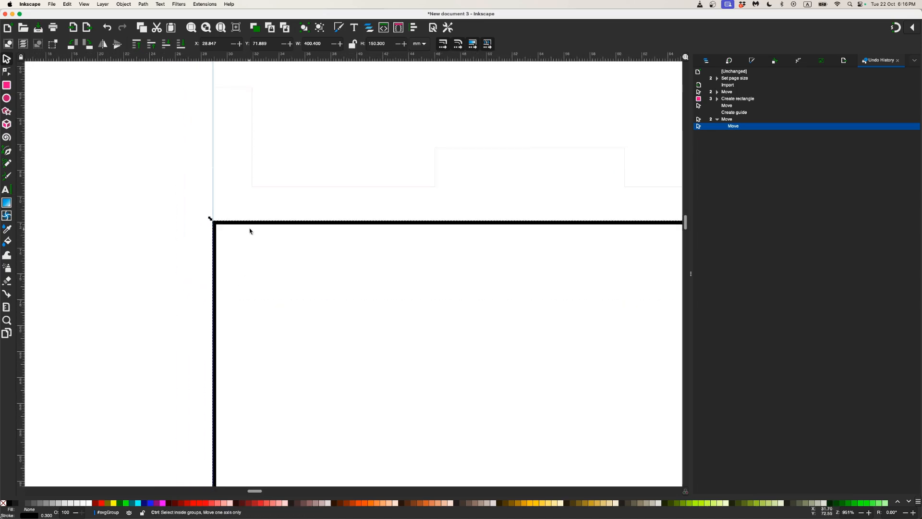
{"action": "left_click_drag", "start_coordinate": [251, 215], "coordinate": [192, 301]}
Recolour the right panel outline's stroke black and set its stroke width to 0.3 mm.
{"action": "left_click", "coordinate": [195, 285]}
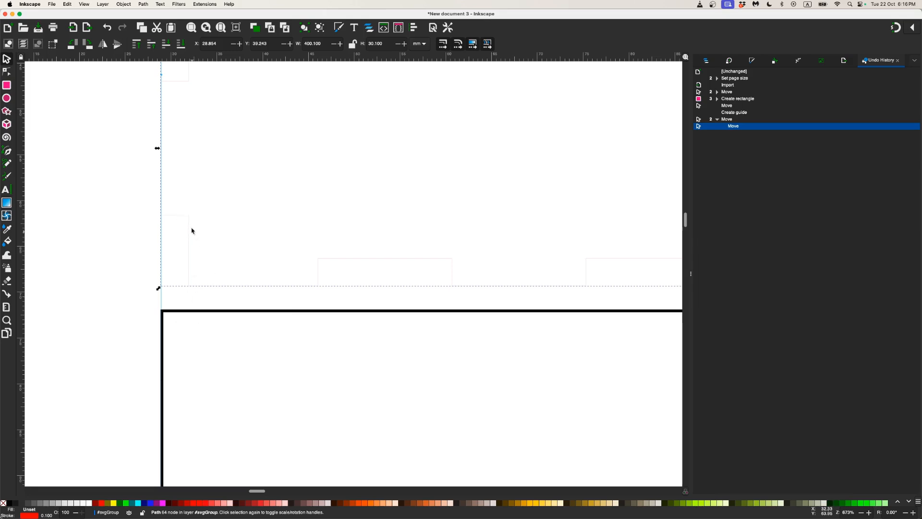
{"action": "left_click", "coordinate": [29, 516]}
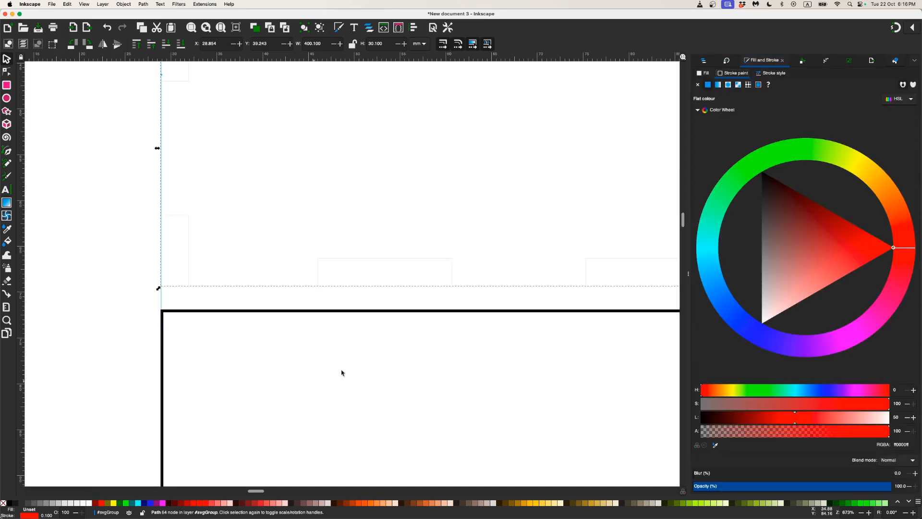
{"action": "left_click_drag", "start_coordinate": [767, 181], "coordinate": [754, 163]}
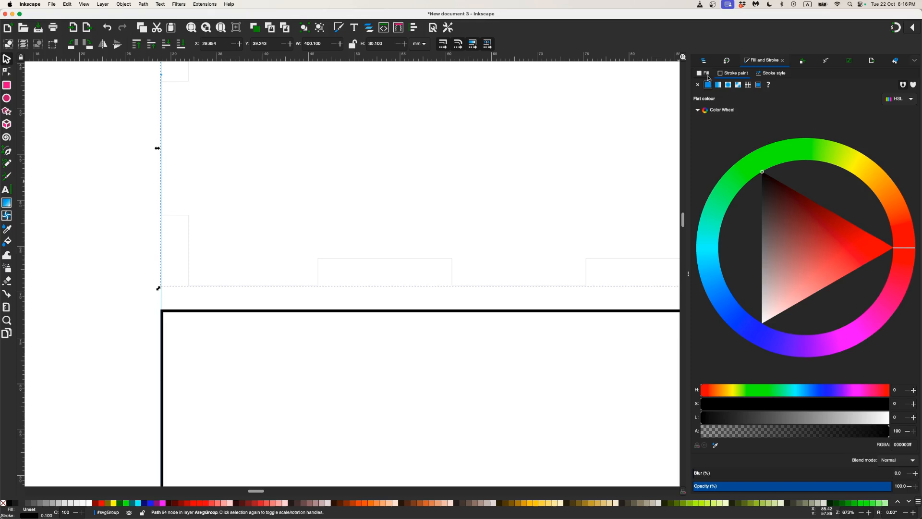
{"action": "left_click", "coordinate": [49, 515]}
{"action": "left_click", "coordinate": [729, 83]}
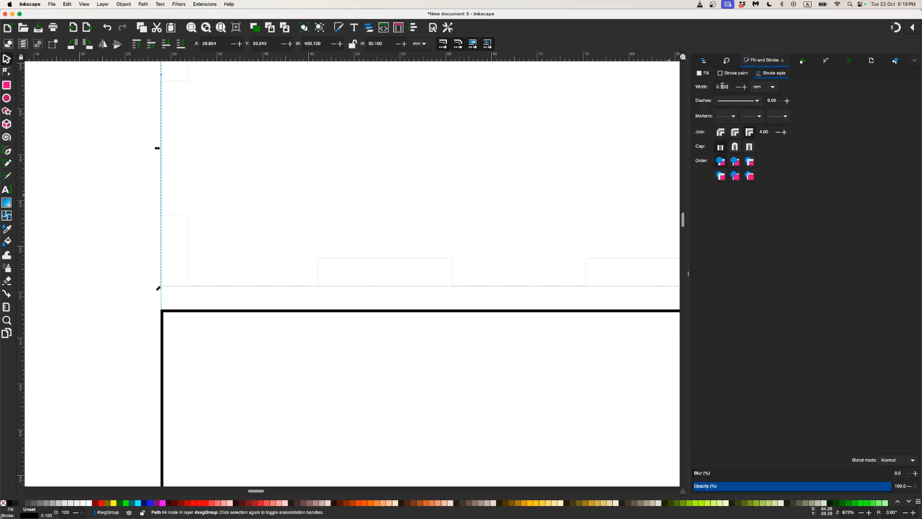
{"action": "type", "text": "0.3"}
{"action": "key", "text": "Return"}
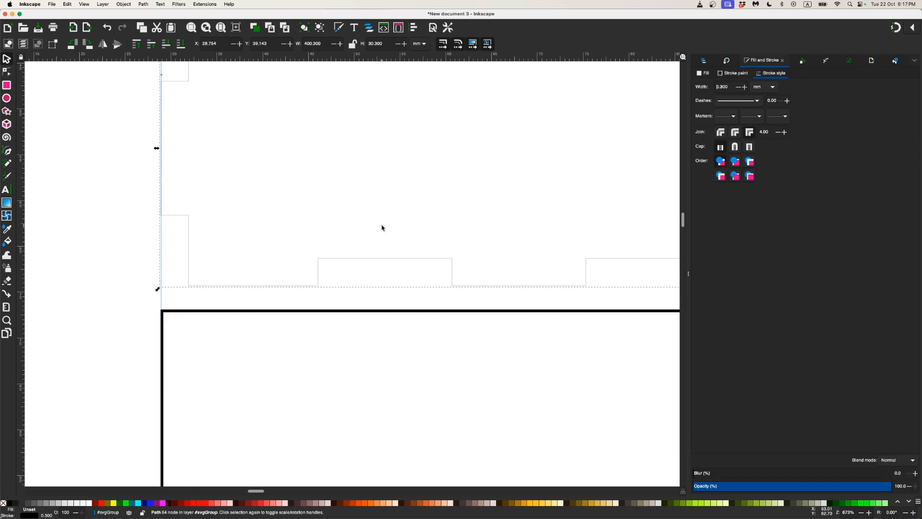
Thin the rectangle's stroke to resemble the panel outline's, trying 0.21 mm before setting it to 0.1 mm.
{"action": "left_click", "coordinate": [367, 311]}
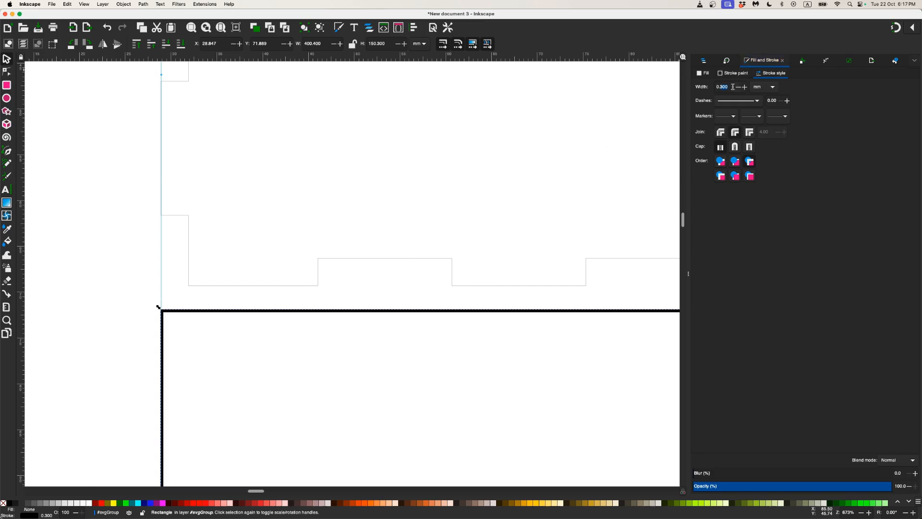
{"action": "type", "text": "21"}
{"action": "key", "text": "Return"}
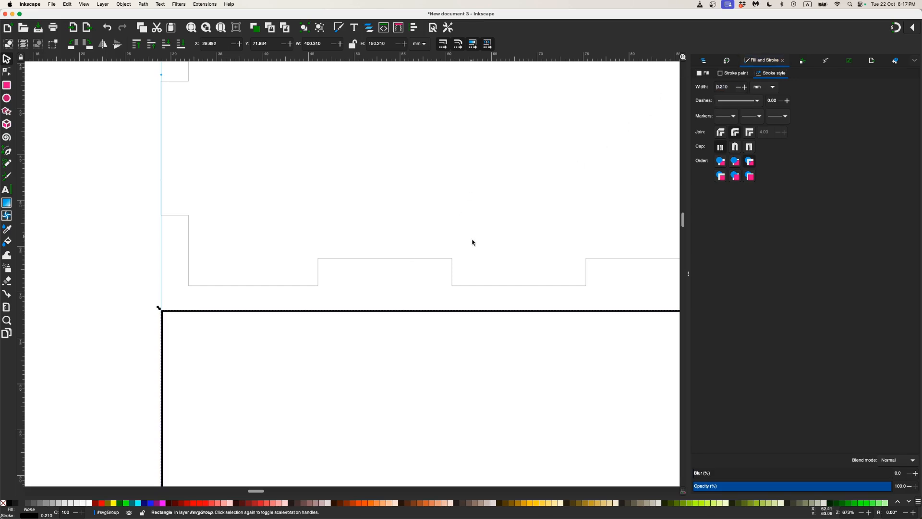
{"action": "left_click", "coordinate": [472, 286]}
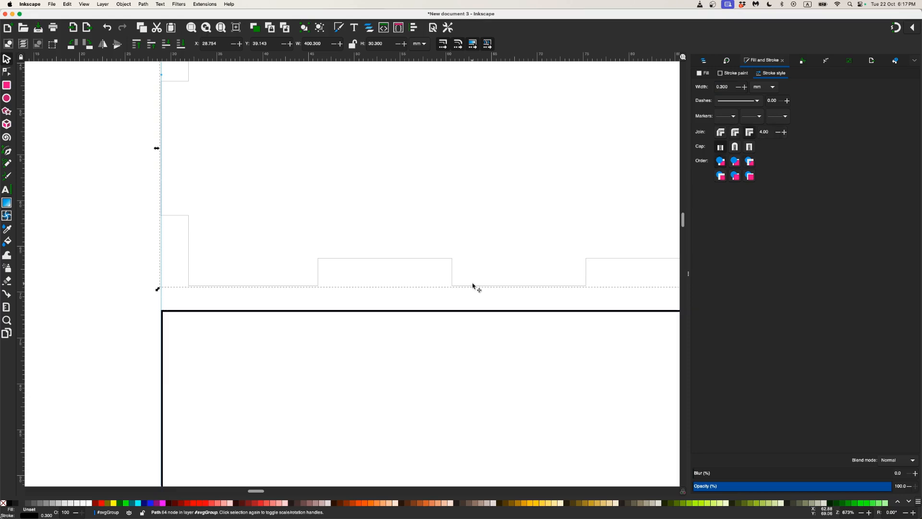
{"action": "left_click", "coordinate": [475, 312]}
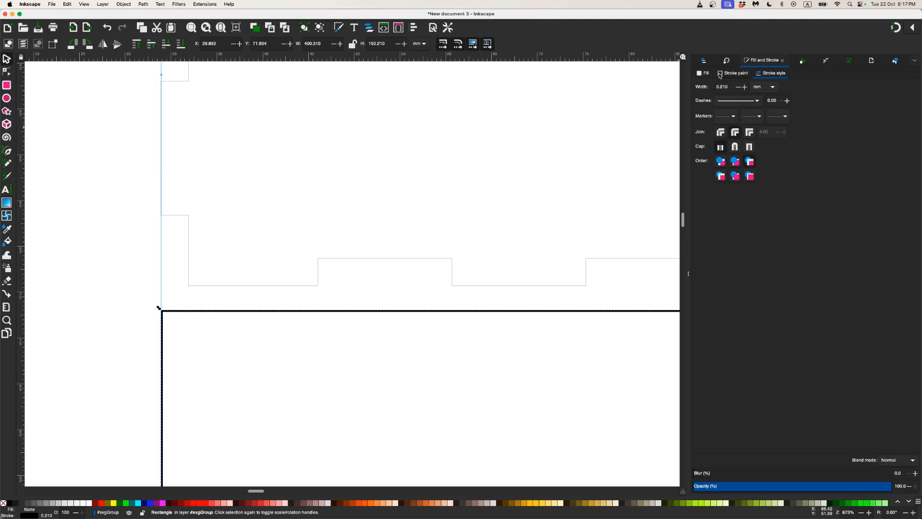
{"action": "type", "text": "0.1"}
{"action": "key", "text": "Return"}
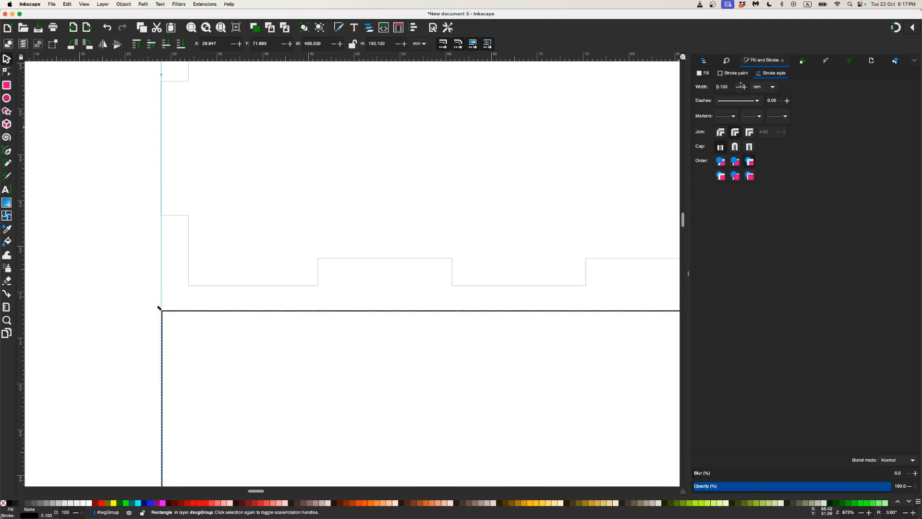
Move the rectangle up along the guide until its top edge covers the panel outline's bottom edge, at about Y 69.26 mm.
{"action": "scroll", "coordinate": [156, 330], "scroll_direction": "up", "scroll_amount": 5}
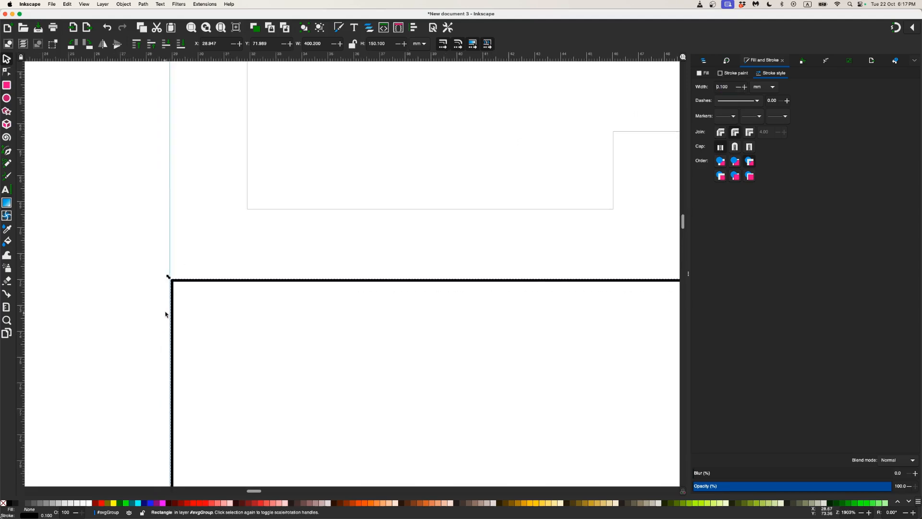
{"action": "left_click_drag", "start_coordinate": [215, 367], "coordinate": [213, 297]}
{"action": "scroll", "coordinate": [214, 297], "scroll_direction": "up", "scroll_amount": 2}
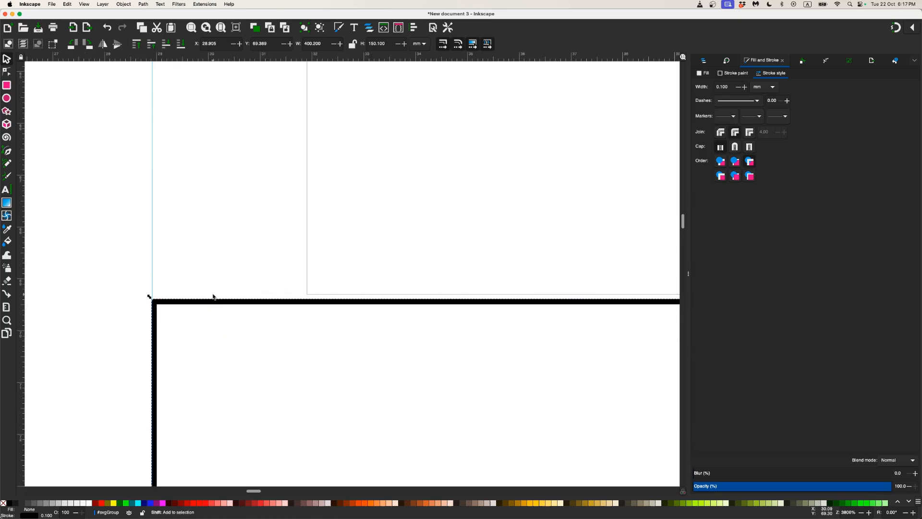
{"action": "key", "text": "shift+Up"}
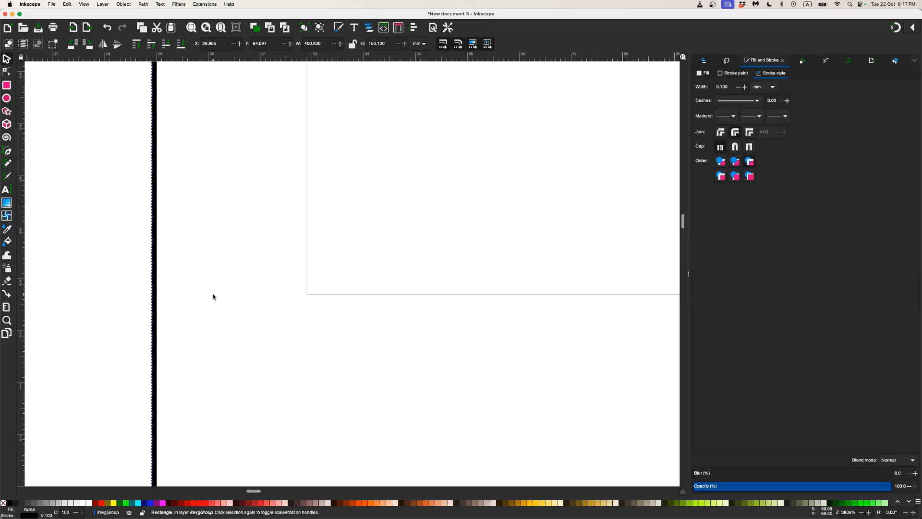
{"action": "key", "text": "super+z"}
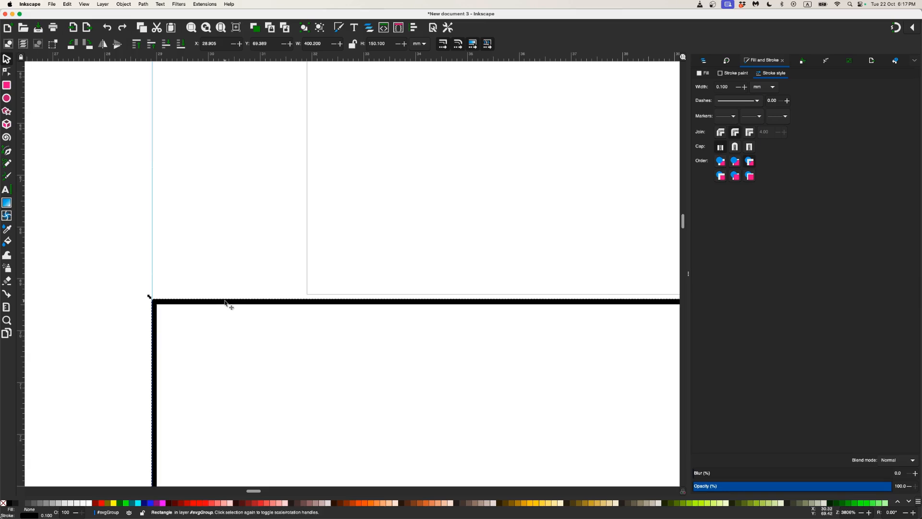
{"action": "left_click_drag", "start_coordinate": [225, 302], "coordinate": [229, 296]}
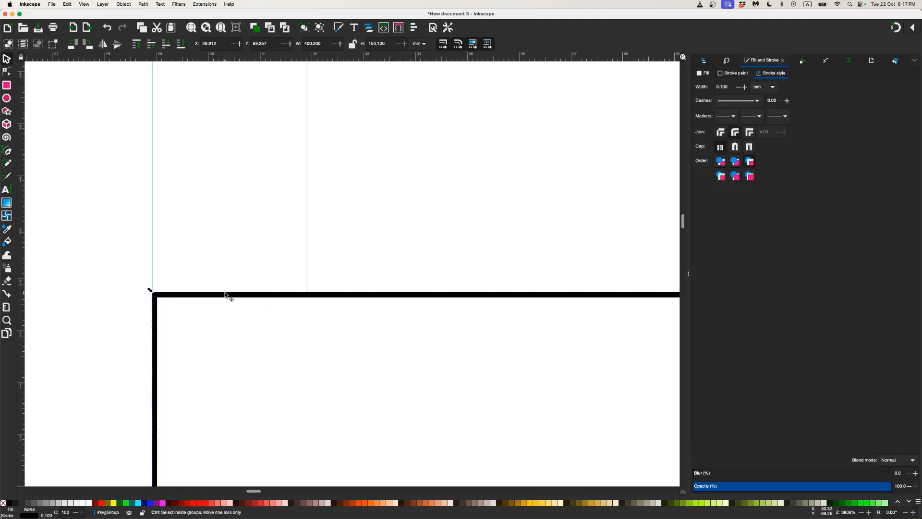
Set the rectangle's stroke width to 0.01 mm and realign its top edge with the panel outline's bottom line, at about Y 69.29 mm.
{"action": "scroll", "coordinate": [228, 296], "scroll_direction": "down", "scroll_amount": 2}
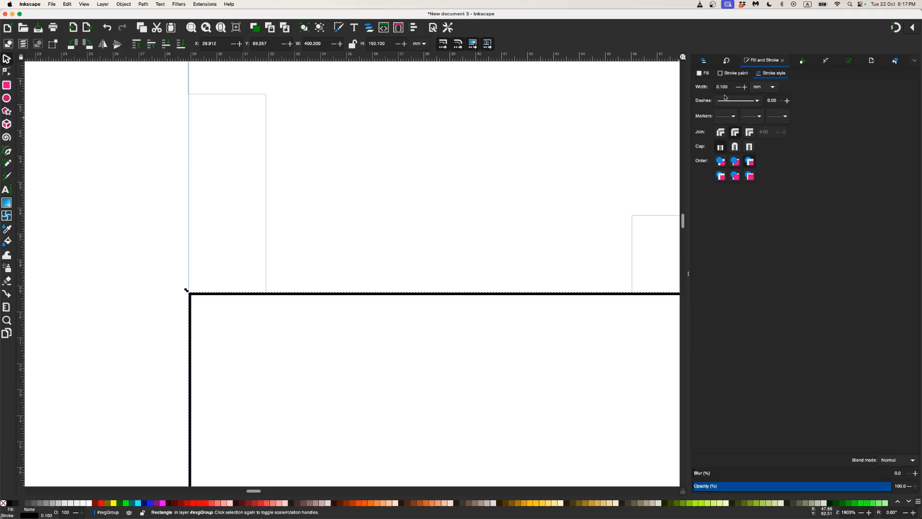
{"action": "key", "text": "Return"}
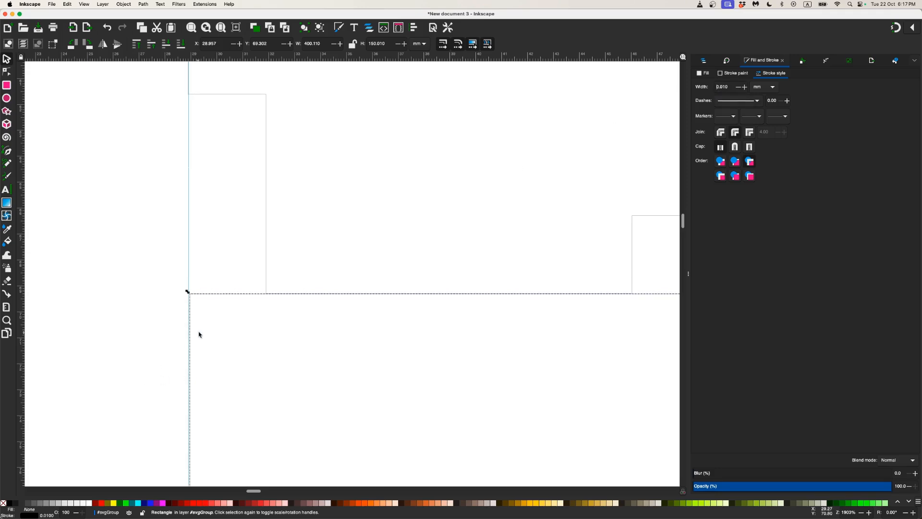
{"action": "scroll", "coordinate": [199, 334], "scroll_direction": "up", "scroll_amount": 3}
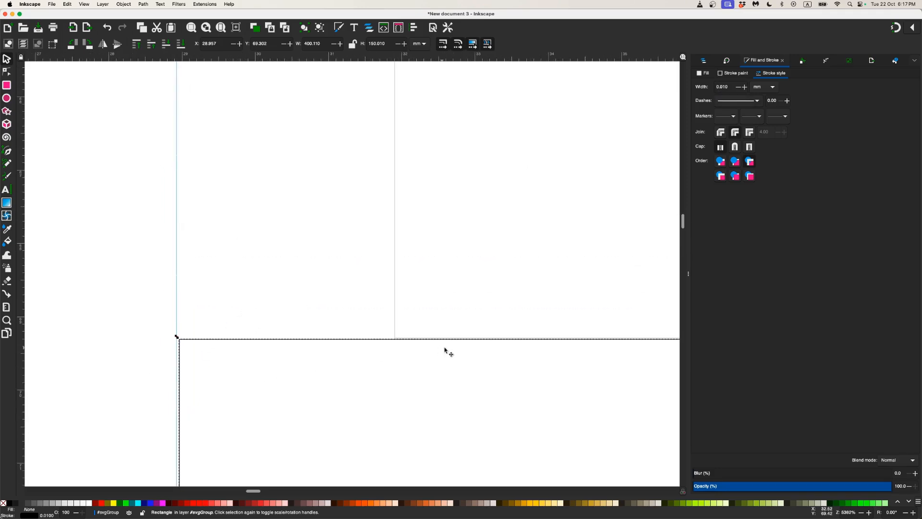
{"action": "scroll", "coordinate": [436, 346], "scroll_direction": "up", "scroll_amount": 1}
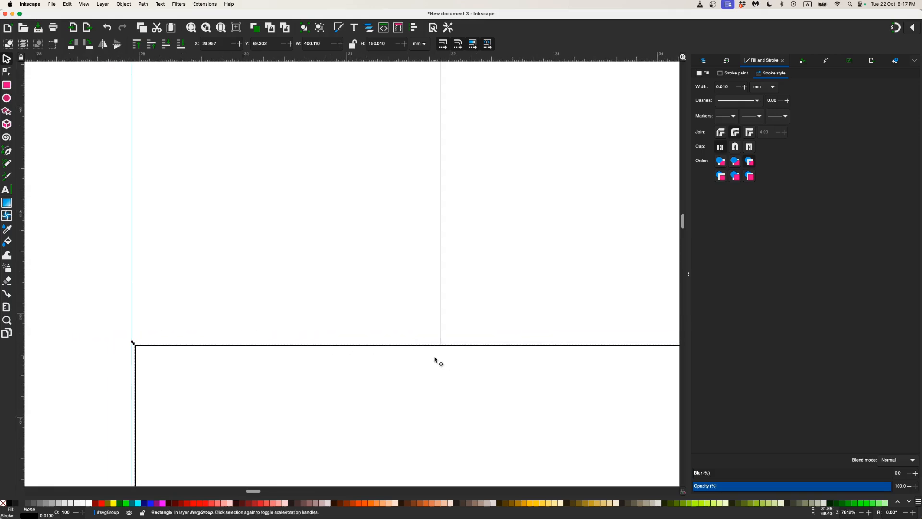
{"action": "scroll", "coordinate": [442, 346], "scroll_direction": "up", "scroll_amount": 4}
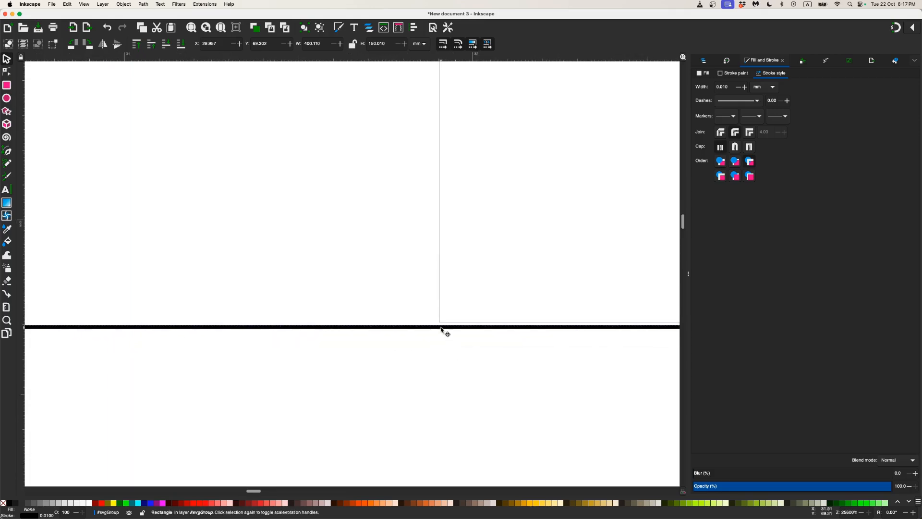
{"action": "left_click_drag", "start_coordinate": [441, 327], "coordinate": [441, 321]}
{"action": "scroll", "coordinate": [352, 354], "scroll_direction": "down", "scroll_amount": 4}
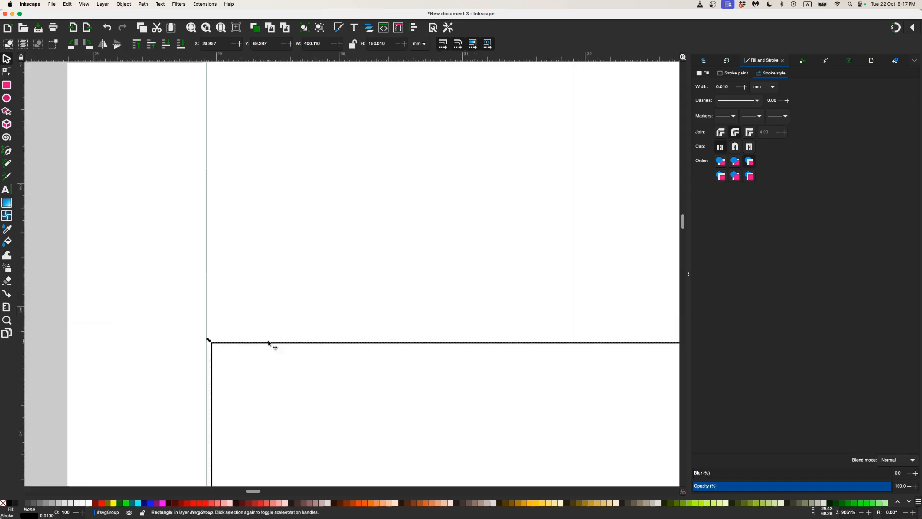
Shift the rectangle horizontally by four relative moves of -0.01 mm so its left edge meets the vertical guide.
{"action": "scroll", "coordinate": [268, 342], "scroll_direction": "up", "scroll_amount": 4}
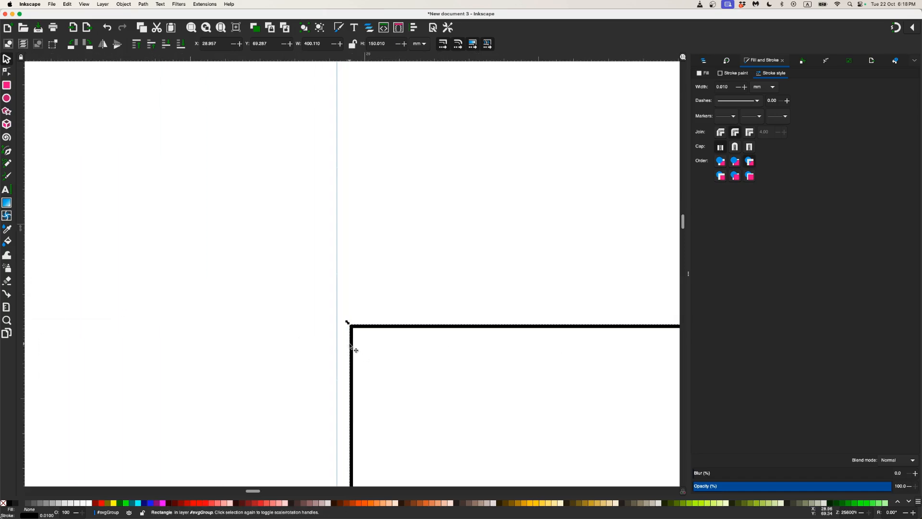
{"action": "scroll", "coordinate": [354, 259], "scroll_direction": "down", "scroll_amount": 2}
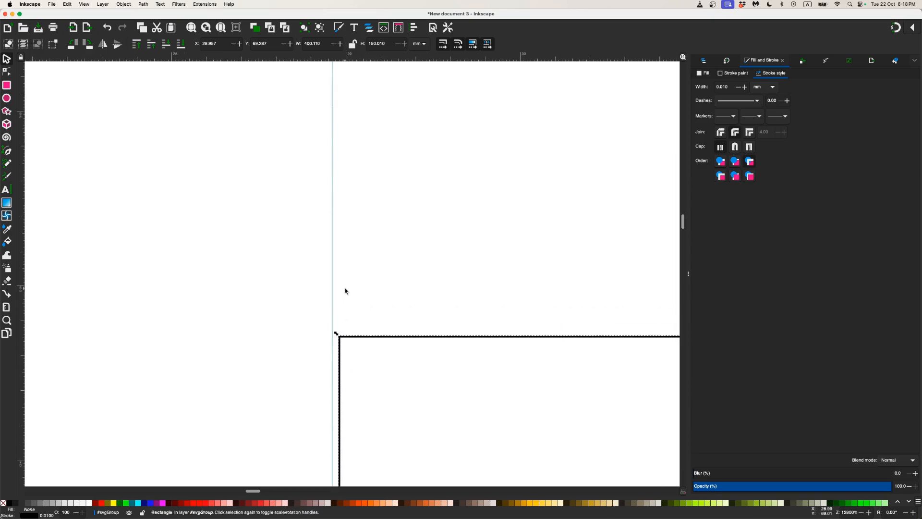
{"action": "left_click", "coordinate": [725, 62]}
{"action": "left_click_drag", "start_coordinate": [748, 86], "coordinate": [727, 85]}
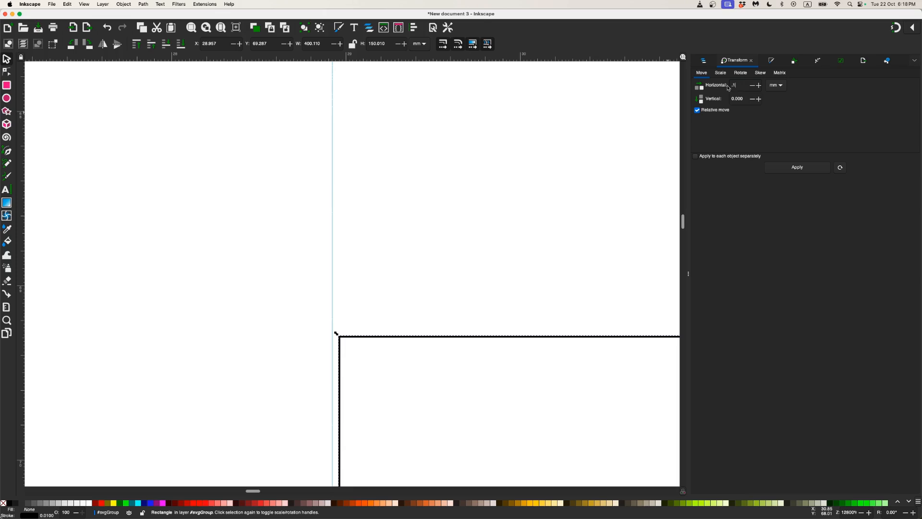
{"action": "key", "text": "Left"}
{"action": "key", "text": "Left"}
{"action": "type", "text": "-"}
{"action": "left_click", "coordinate": [792, 171]}
{"action": "left_click", "coordinate": [792, 171]}
{"action": "left_click", "coordinate": [792, 171]}
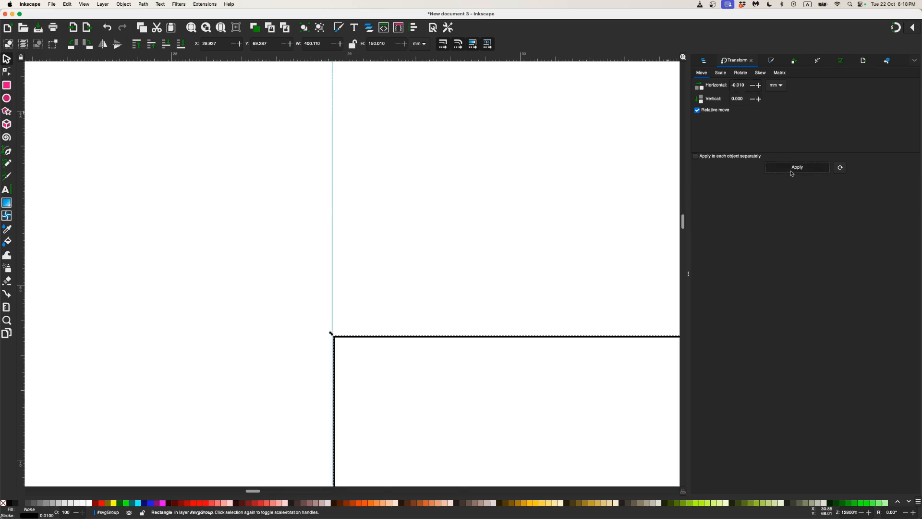
{"action": "left_click", "coordinate": [783, 171]}
Shift the right panel outline horizontally toward the guide with three relative moves of 0.01 mm.
{"action": "scroll", "coordinate": [480, 201], "scroll_direction": "down", "scroll_amount": 4}
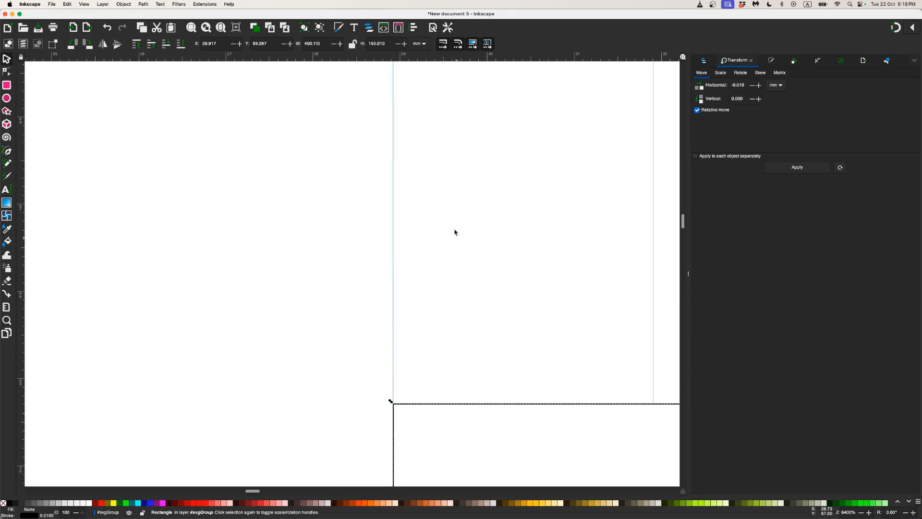
{"action": "scroll", "coordinate": [462, 192], "scroll_direction": "up", "scroll_amount": 5}
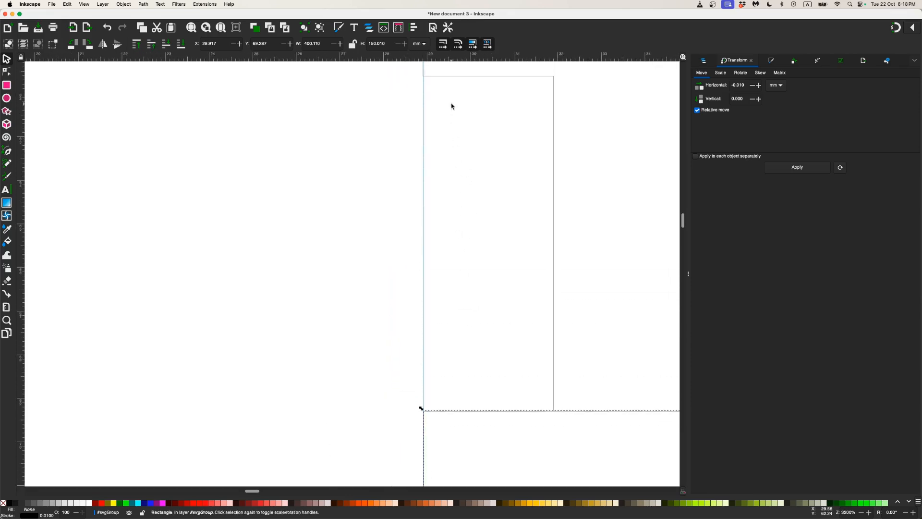
{"action": "scroll", "coordinate": [454, 134], "scroll_direction": "up", "scroll_amount": 1}
{"action": "scroll", "coordinate": [439, 111], "scroll_direction": "up", "scroll_amount": 1}
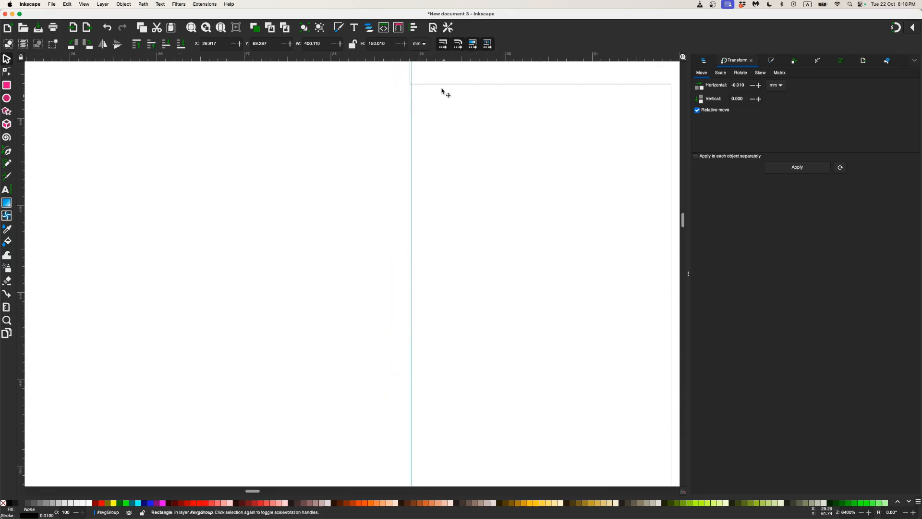
{"action": "left_click", "coordinate": [441, 85]}
{"action": "scroll", "coordinate": [442, 144], "scroll_direction": "up", "scroll_amount": 3}
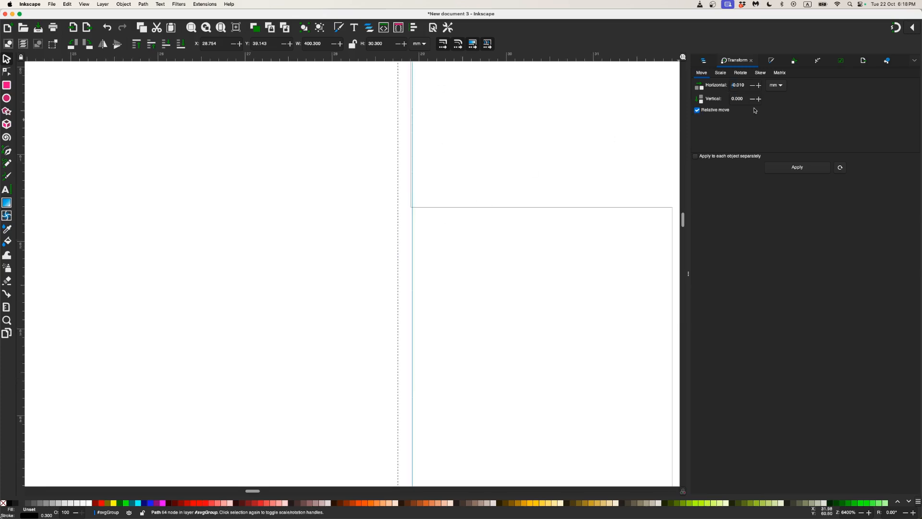
{"action": "left_click", "coordinate": [795, 168]}
{"action": "left_click", "coordinate": [794, 168]}
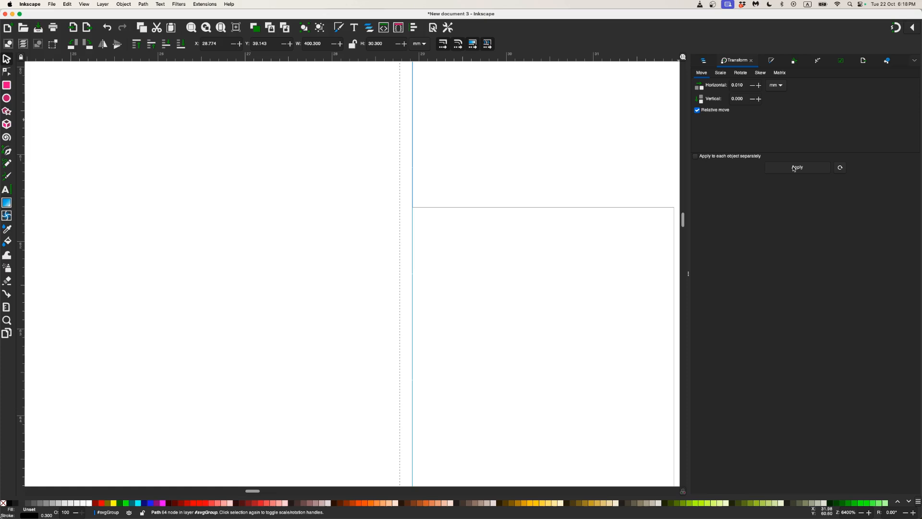
{"action": "left_click", "coordinate": [795, 168]}
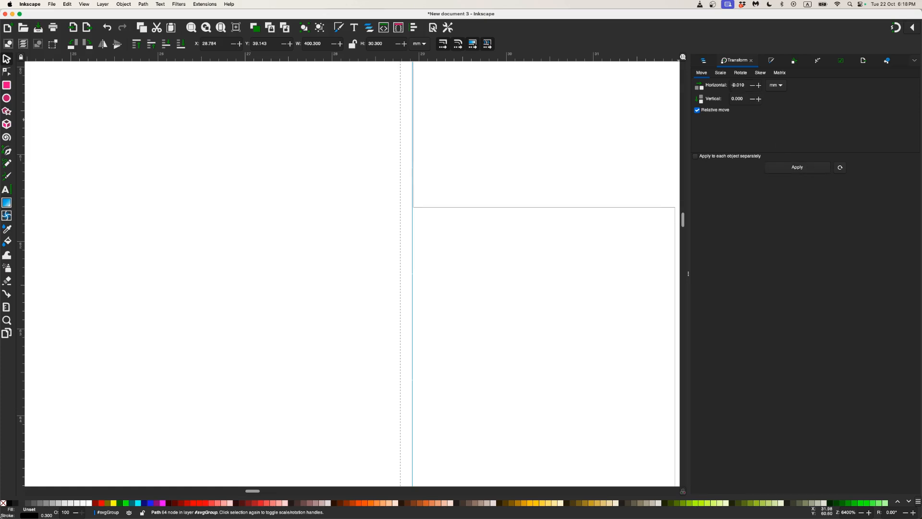
Fine-tune the panel outline's horizontal position with relative moves of -0.01 mm and 0.01 mm so its left edge meets the guide.
{"action": "left_click", "coordinate": [783, 167]}
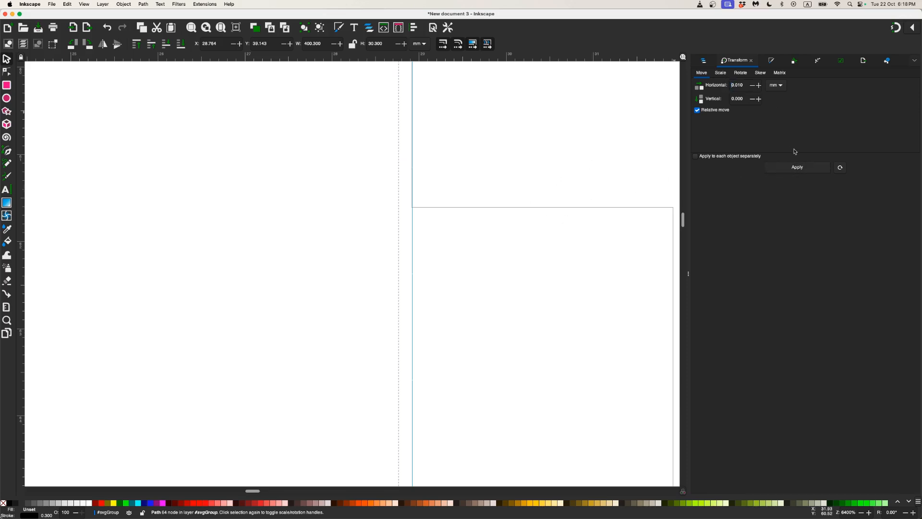
{"action": "left_click", "coordinate": [797, 167]}
{"action": "scroll", "coordinate": [513, 277], "scroll_direction": "down", "scroll_amount": 3}
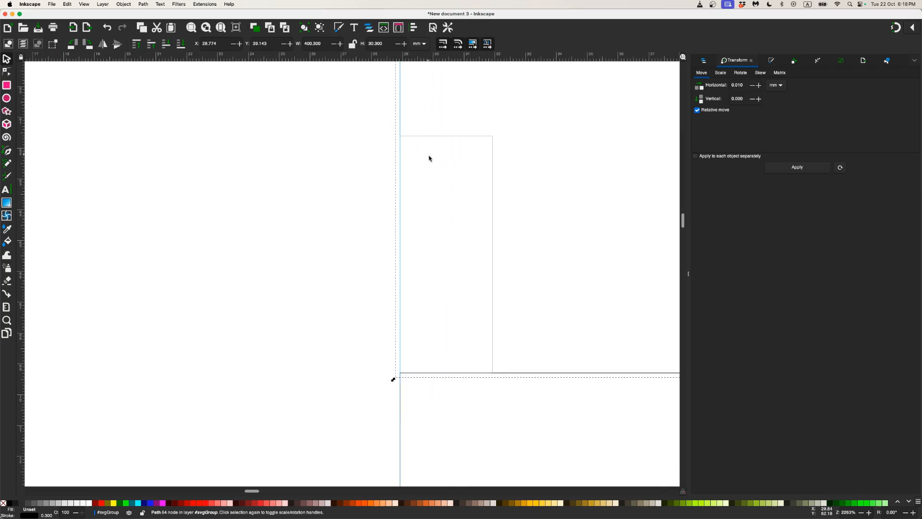
{"action": "scroll", "coordinate": [508, 386], "scroll_direction": "up", "scroll_amount": 6}
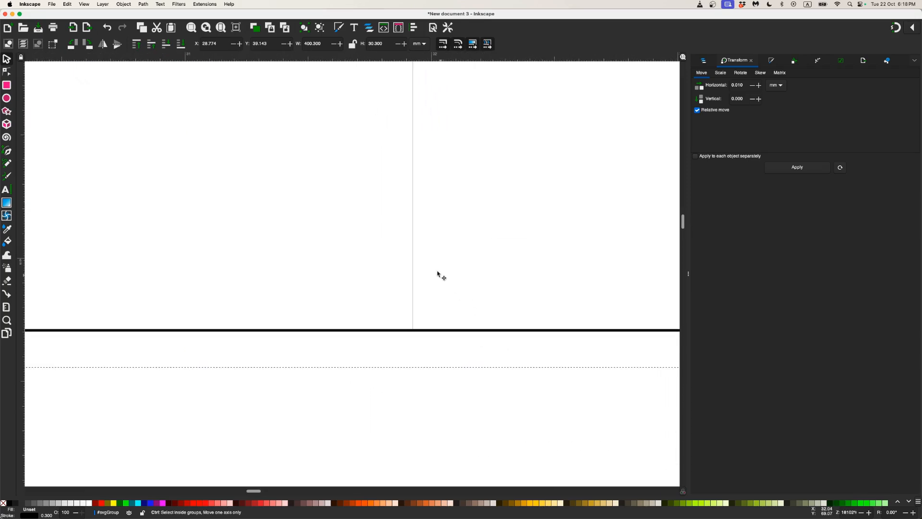
{"action": "scroll", "coordinate": [437, 274], "scroll_direction": "down", "scroll_amount": 11}
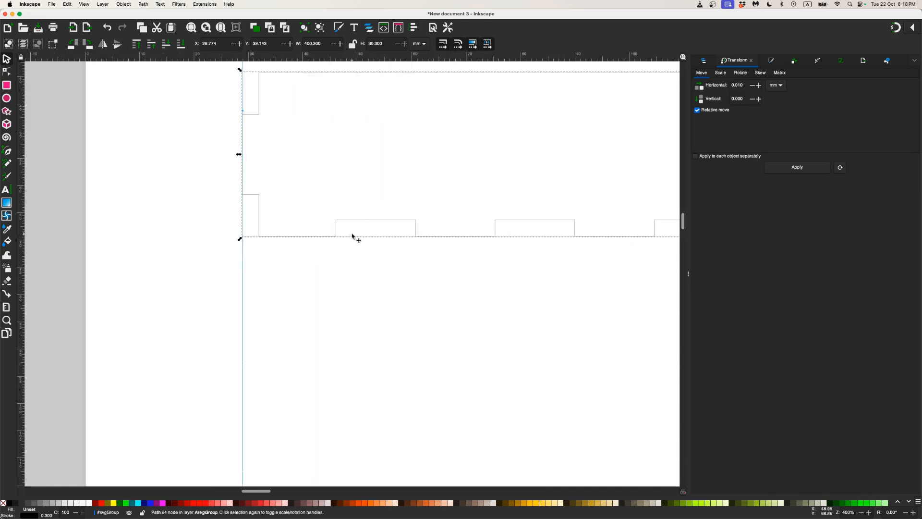
Examine the panel outline's tabbed bottom edge from end to end and its alignment with the vertical guide.
{"action": "scroll", "coordinate": [364, 240], "scroll_direction": "down", "scroll_amount": 2}
{"action": "scroll", "coordinate": [317, 241], "scroll_direction": "right", "scroll_amount": 3}
{"action": "scroll", "coordinate": [327, 241], "scroll_direction": "down", "scroll_amount": 2}
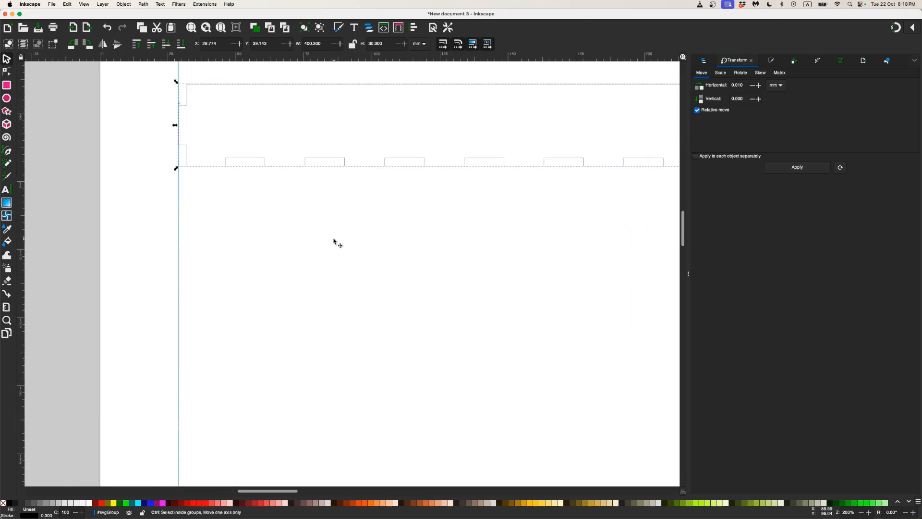
{"action": "scroll", "coordinate": [335, 241], "scroll_direction": "down", "scroll_amount": 2}
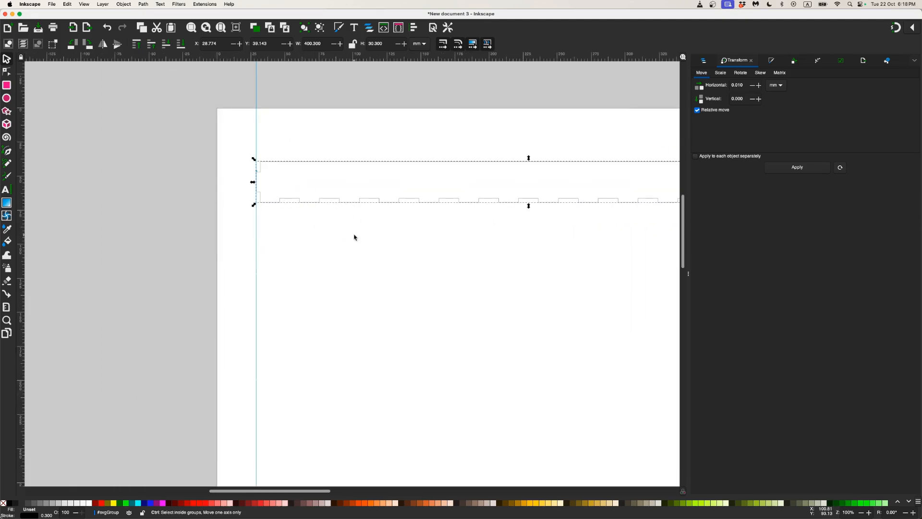
{"action": "scroll", "coordinate": [358, 237], "scroll_direction": "down", "scroll_amount": 2}
{"action": "scroll", "coordinate": [432, 241], "scroll_direction": "right", "scroll_amount": 2}
{"action": "left_click", "coordinate": [581, 241]}
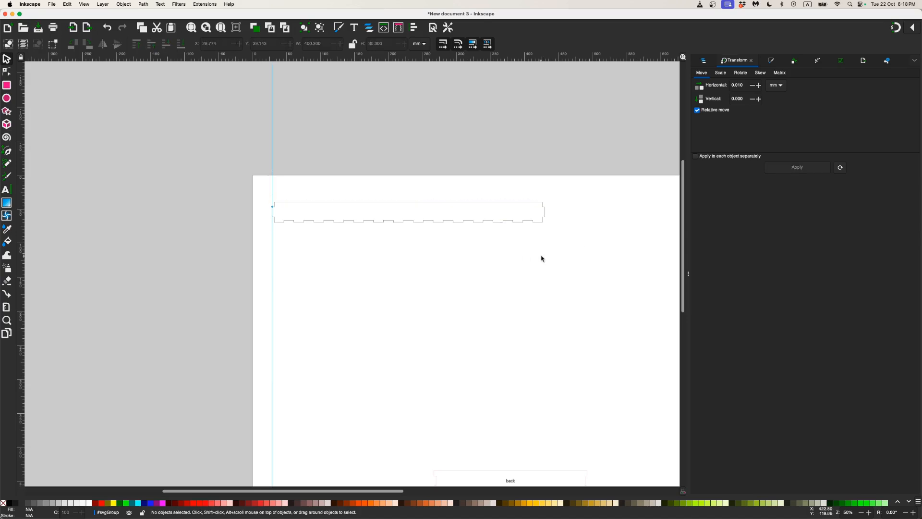
{"action": "left_click", "coordinate": [546, 257]}
{"action": "scroll", "coordinate": [548, 258], "scroll_direction": "up", "scroll_amount": 2}
{"action": "left_click", "coordinate": [562, 251]}
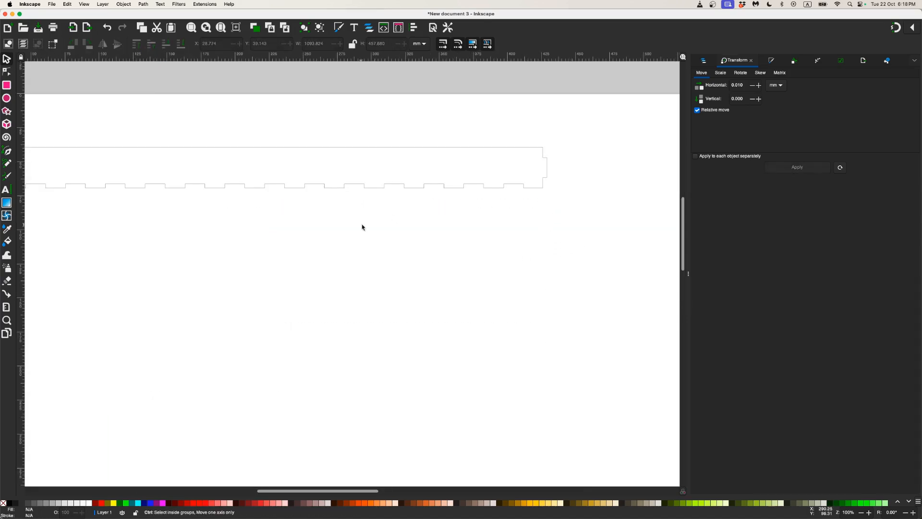
{"action": "scroll", "coordinate": [456, 233], "scroll_direction": "left", "scroll_amount": 5}
{"action": "left_click_drag", "start_coordinate": [181, 222], "coordinate": [269, 292]}
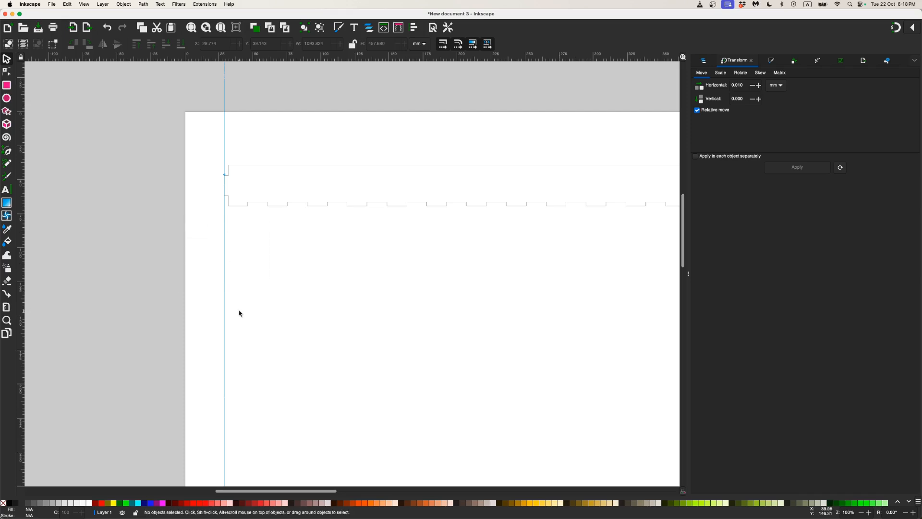
{"action": "scroll", "coordinate": [214, 216], "scroll_direction": "up", "scroll_amount": 8}
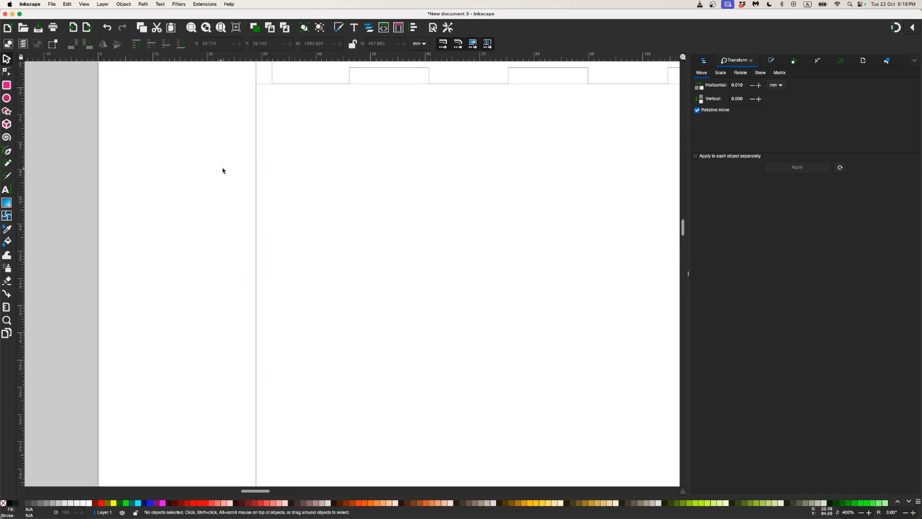
{"action": "scroll", "coordinate": [295, 240], "scroll_direction": "down", "scroll_amount": 6}
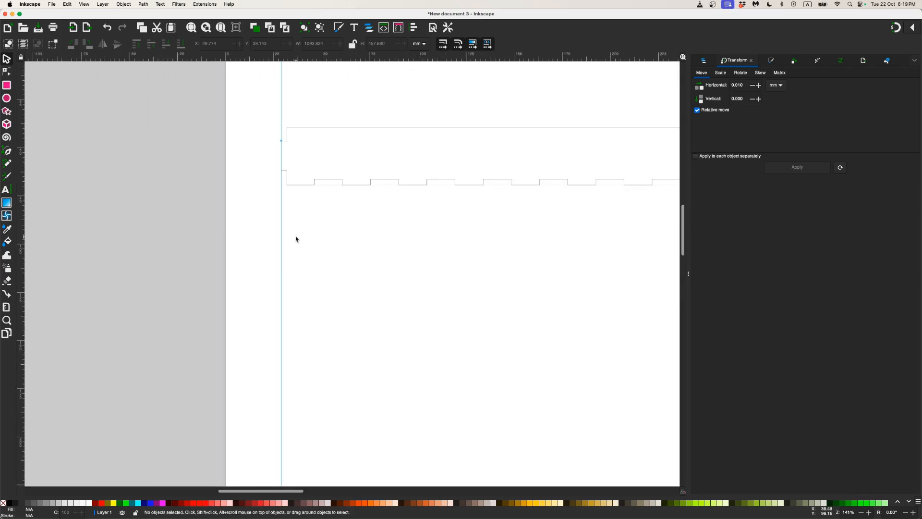
Inspect the outline's bottom line near the guide, where the rectangle's top edge overlaps it, and compare it with the whole layout.
{"action": "left_click", "coordinate": [289, 185]}
{"action": "scroll", "coordinate": [312, 186], "scroll_direction": "up", "scroll_amount": 3}
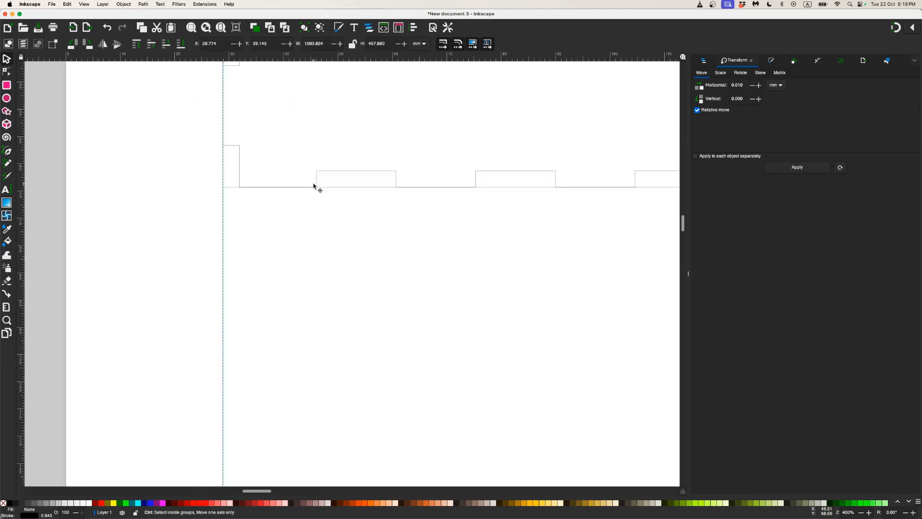
{"action": "scroll", "coordinate": [313, 186], "scroll_direction": "up", "scroll_amount": 5}
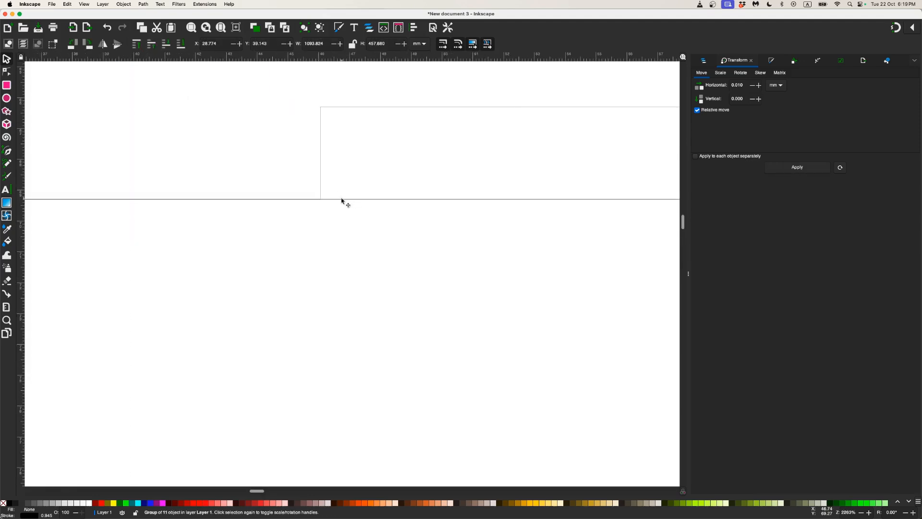
{"action": "scroll", "coordinate": [342, 201], "scroll_direction": "down", "scroll_amount": 4}
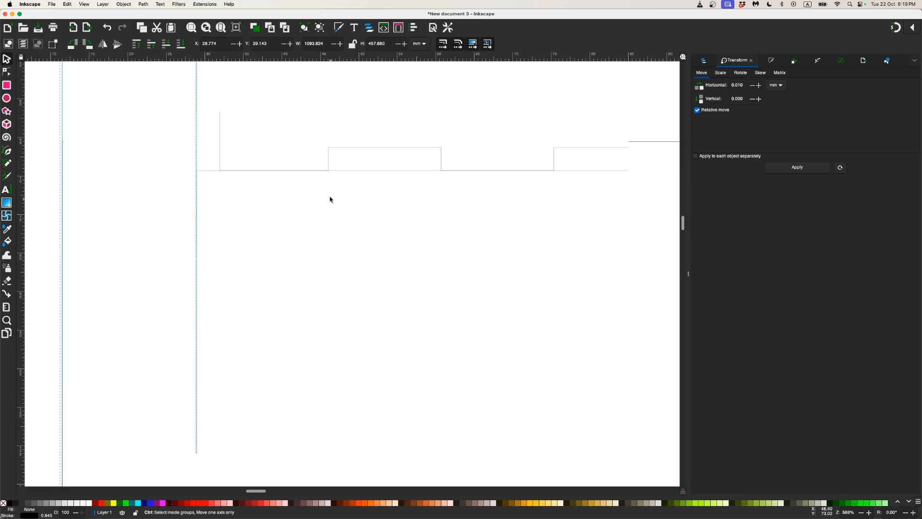
{"action": "key", "text": "shift"}
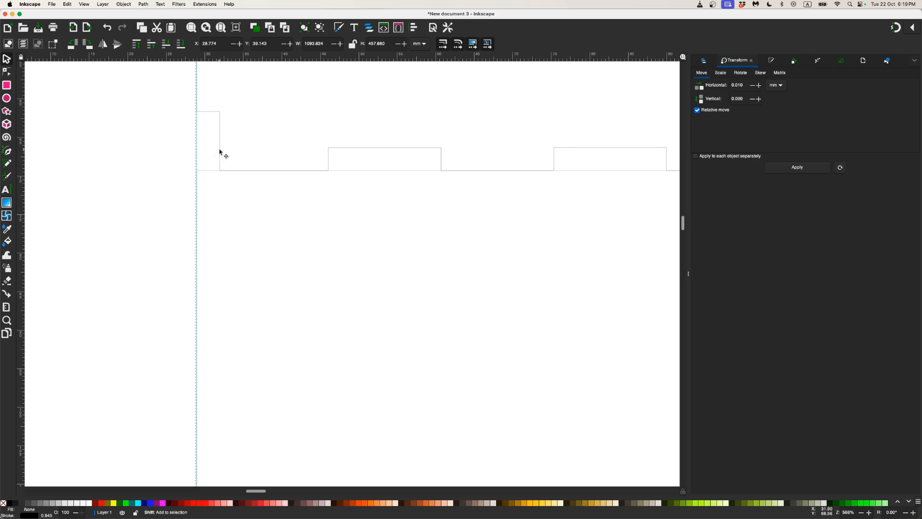
{"action": "left_click", "coordinate": [182, 173]}
{"action": "scroll", "coordinate": [182, 173], "scroll_direction": "down", "scroll_amount": 4}
{"action": "scroll", "coordinate": [161, 166], "scroll_direction": "down", "scroll_amount": 4, "text": "ctrl"}
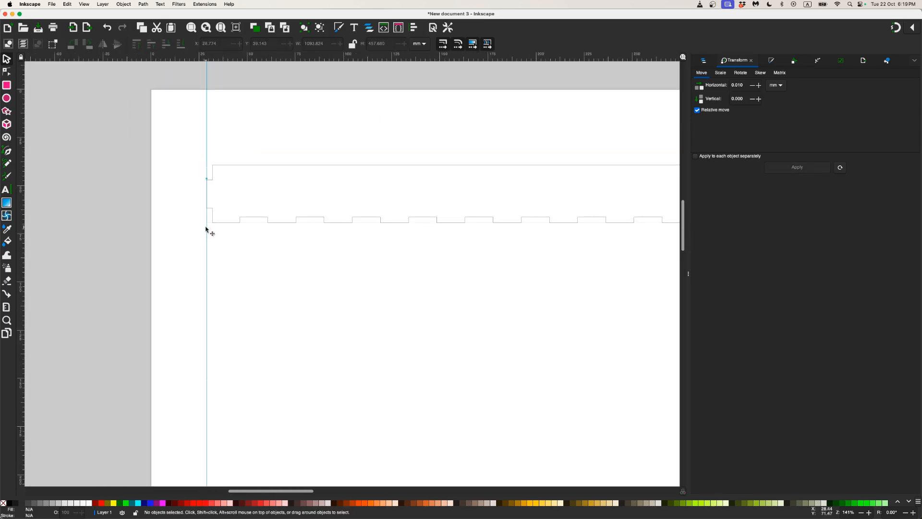
{"action": "left_click", "coordinate": [249, 223]}
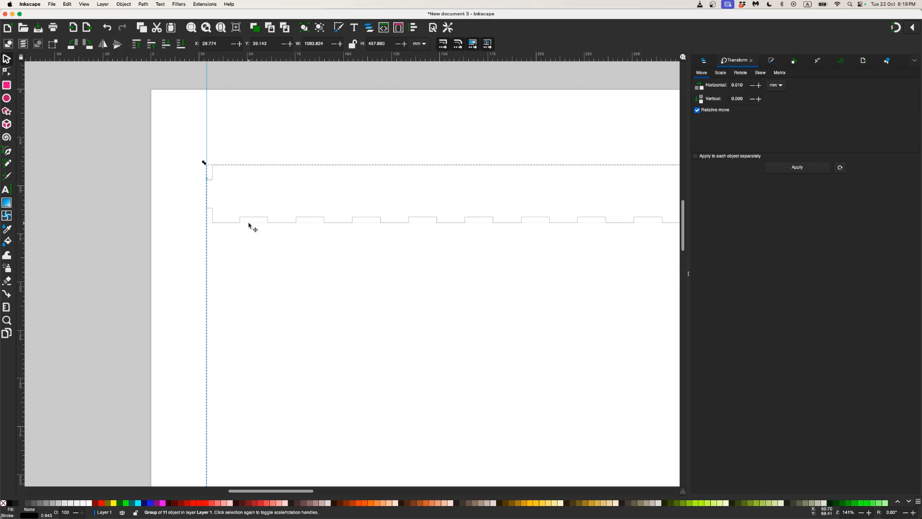
{"action": "scroll", "coordinate": [248, 223], "scroll_direction": "down", "scroll_amount": 5, "text": "ctrl"}
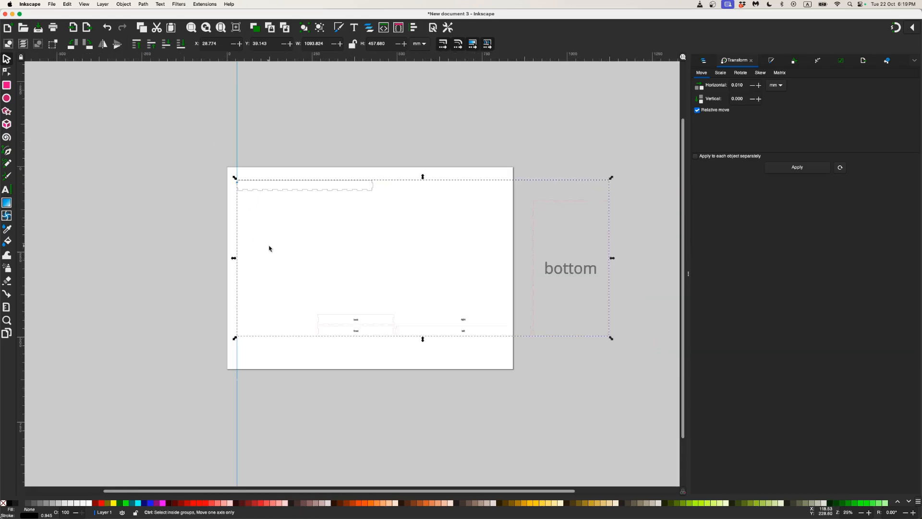
{"action": "scroll", "coordinate": [269, 248], "scroll_direction": "up", "scroll_amount": 2, "text": "ctrl"}
{"action": "left_click", "coordinate": [183, 185]}
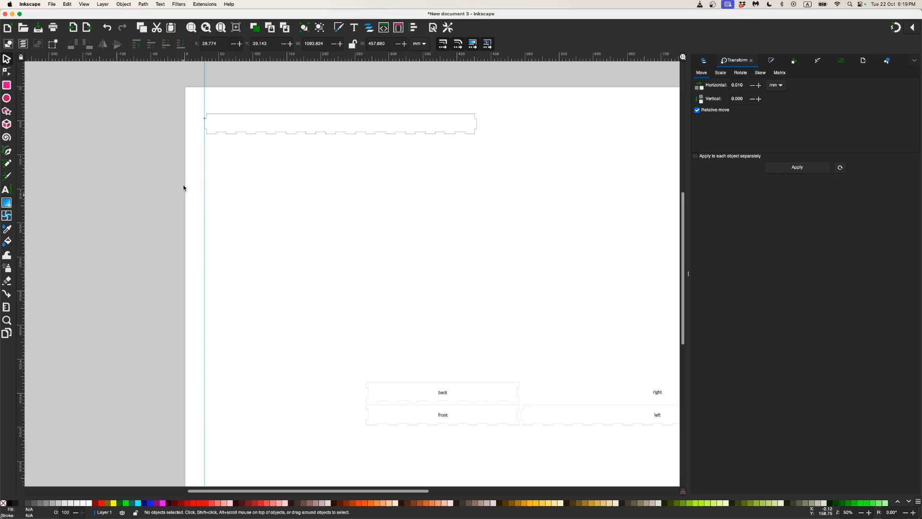
Examine the rectangle's right edge where it meets the far end of the panel outline.
{"action": "scroll", "coordinate": [200, 148], "scroll_direction": "up", "scroll_amount": 2, "text": "ctrl"}
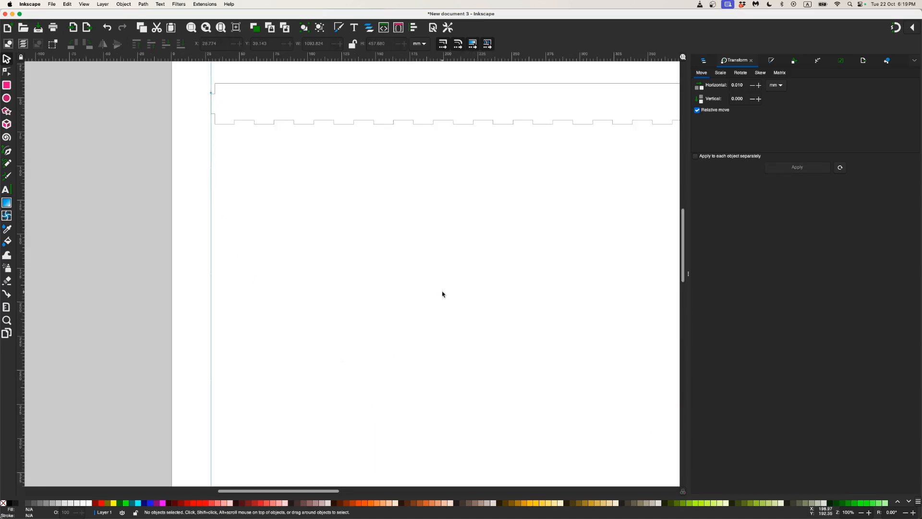
{"action": "scroll", "coordinate": [439, 293], "scroll_direction": "up", "scroll_amount": 3, "text": "ctrl"}
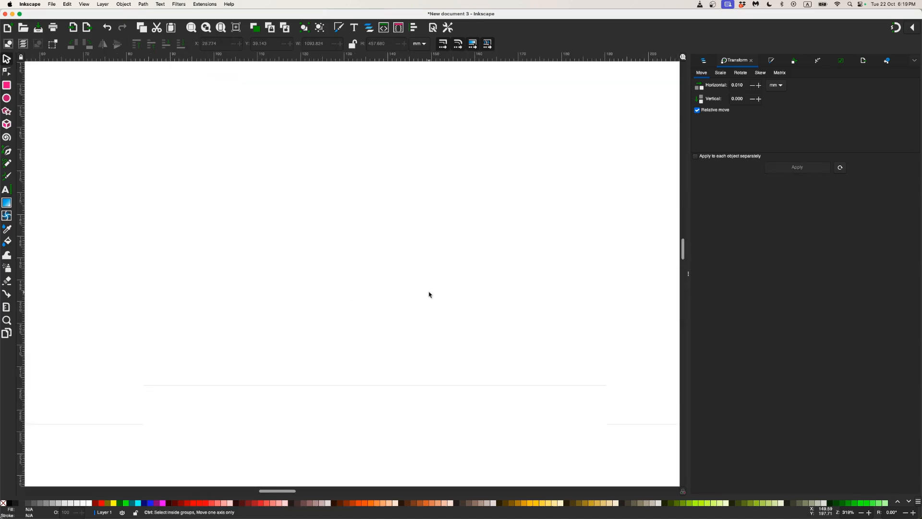
{"action": "scroll", "coordinate": [429, 295], "scroll_direction": "down", "scroll_amount": 2, "text": "ctrl"}
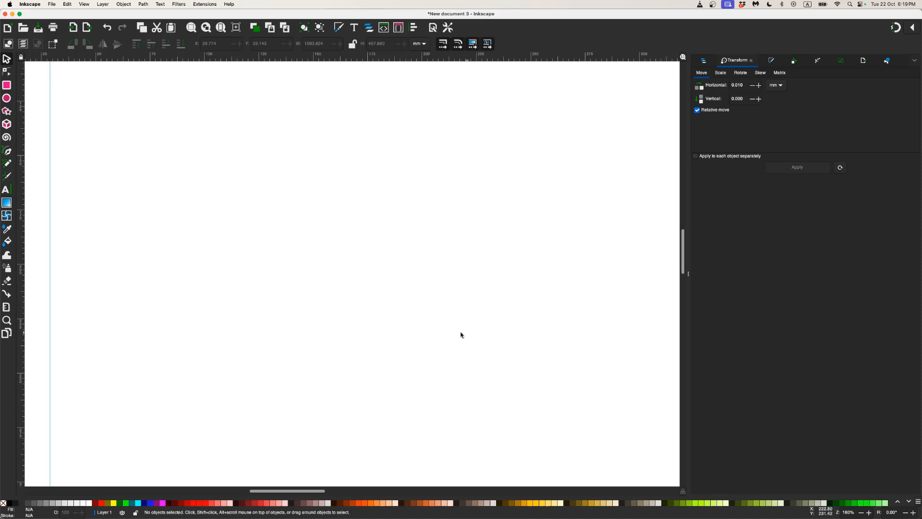
{"action": "scroll", "coordinate": [467, 319], "scroll_direction": "down", "scroll_amount": 2, "text": "ctrl"}
{"action": "scroll", "coordinate": [465, 244], "scroll_direction": "right", "scroll_amount": 5}
{"action": "scroll", "coordinate": [491, 179], "scroll_direction": "up", "scroll_amount": 1, "text": "ctrl"}
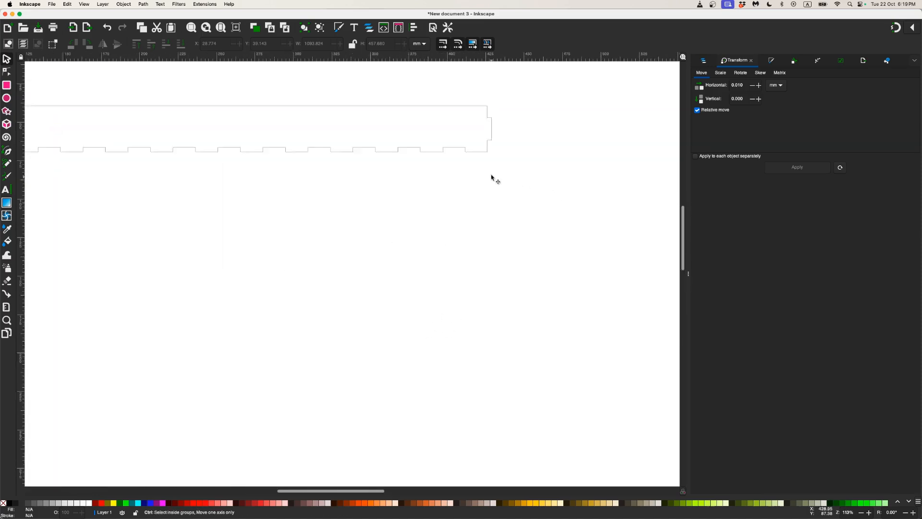
{"action": "scroll", "coordinate": [491, 178], "scroll_direction": "up", "scroll_amount": 4, "text": "ctrl"}
{"action": "left_click", "coordinate": [493, 153]}
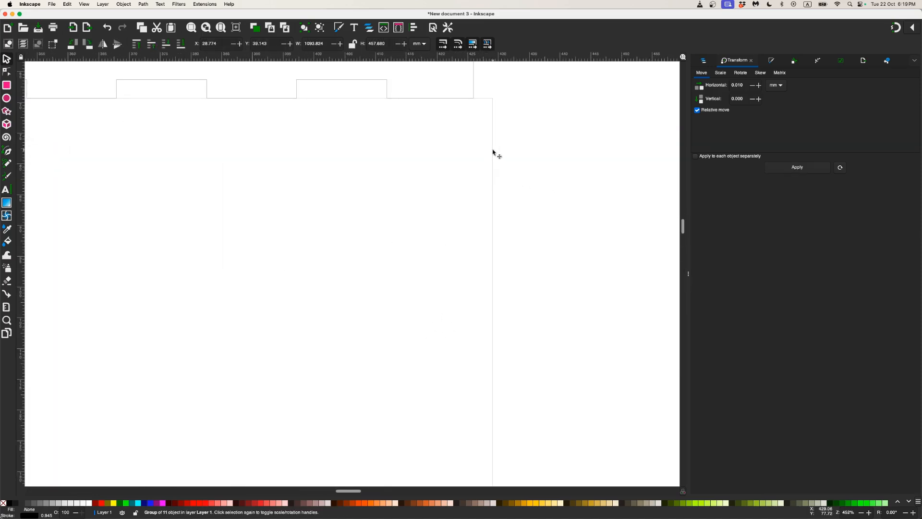
{"action": "scroll", "coordinate": [492, 151], "scroll_direction": "up", "scroll_amount": 4, "text": "ctrl"}
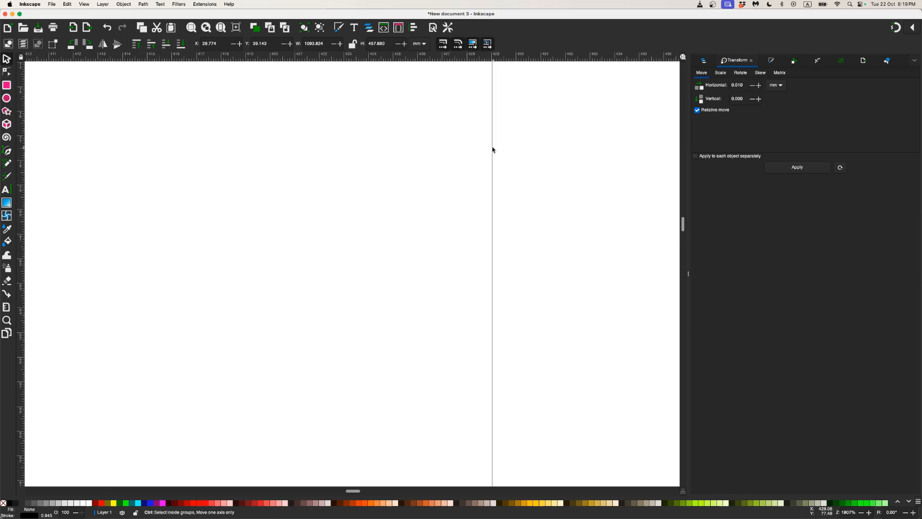
{"action": "left_click", "coordinate": [505, 181]}
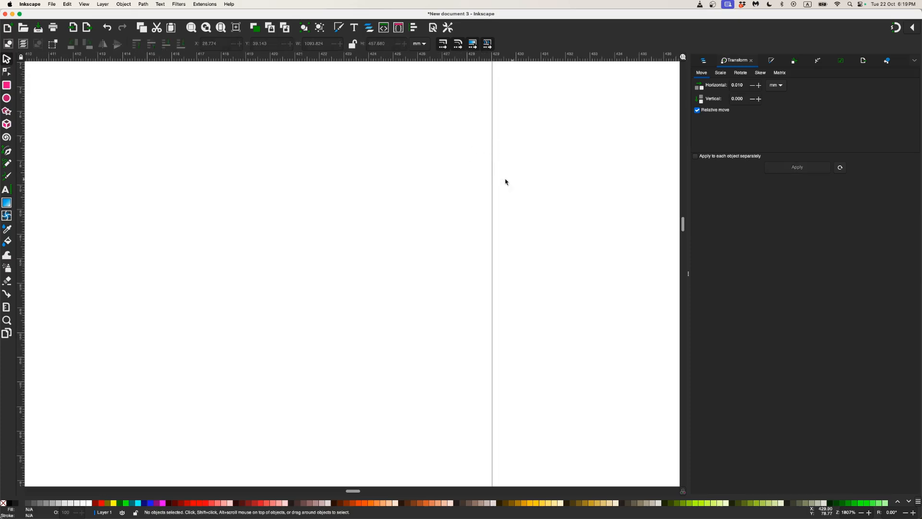
{"action": "scroll", "coordinate": [488, 183], "scroll_direction": "down", "scroll_amount": 8, "text": "ctrl"}
{"action": "scroll", "coordinate": [516, 185], "scroll_direction": "up", "scroll_amount": 3, "text": "ctrl"}
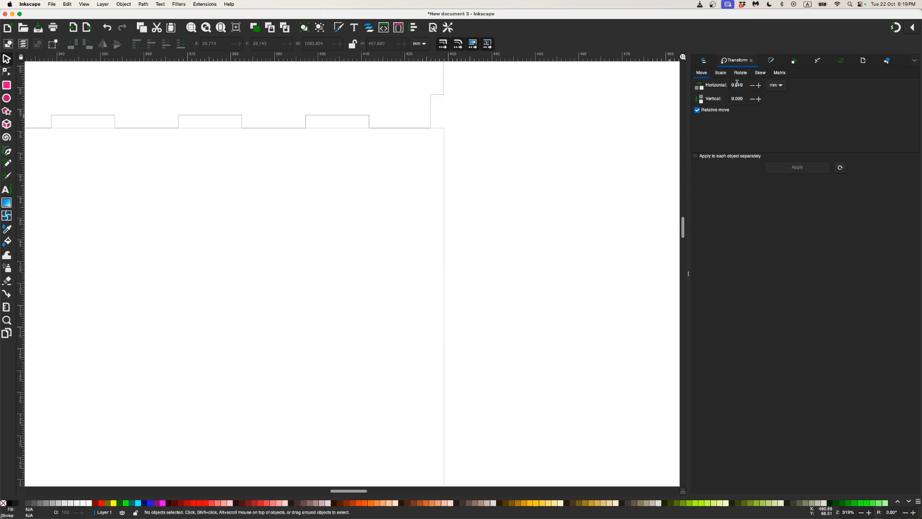
Try a relative horizontal move of 0.3 mm on the rectangle inside the group, and undo it.
{"action": "left_click", "coordinate": [444, 139]}
{"action": "double_click", "coordinate": [444, 138]}
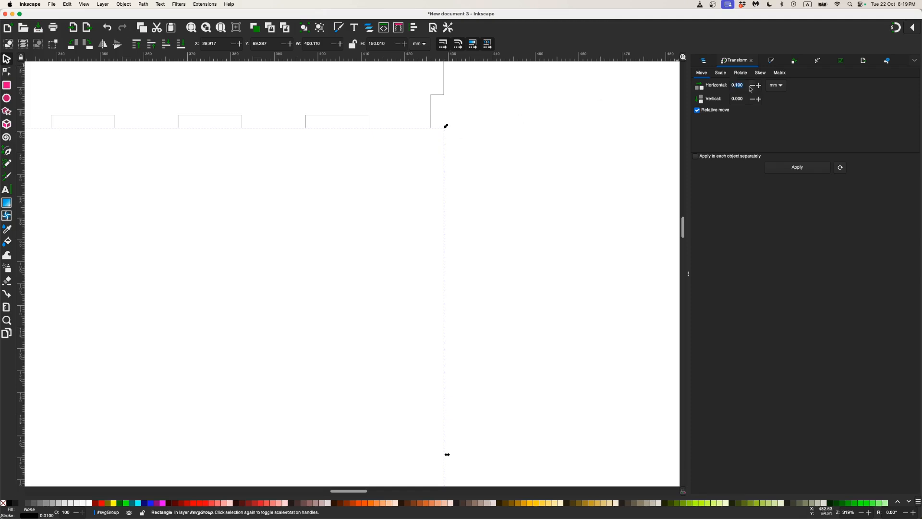
{"action": "type", "text": "0.3"}
{"action": "key", "text": "Return"}
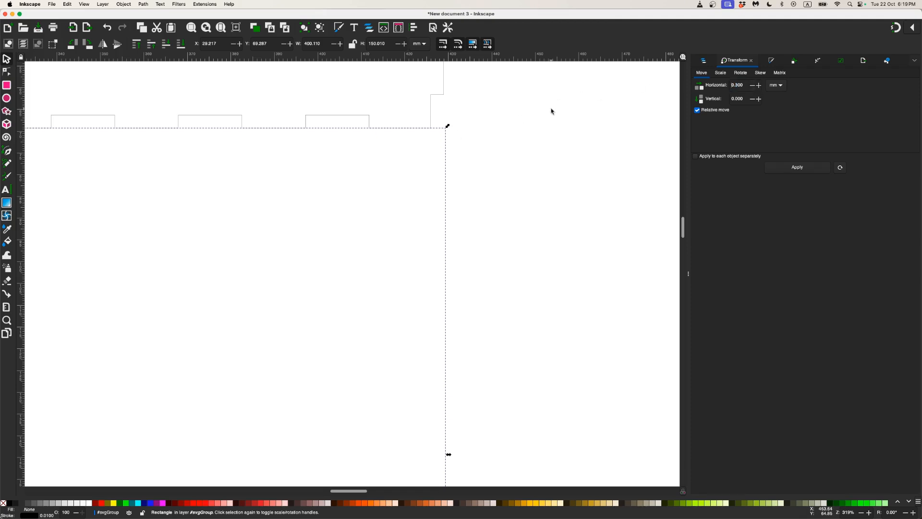
{"action": "key", "text": "ctrl+z"}
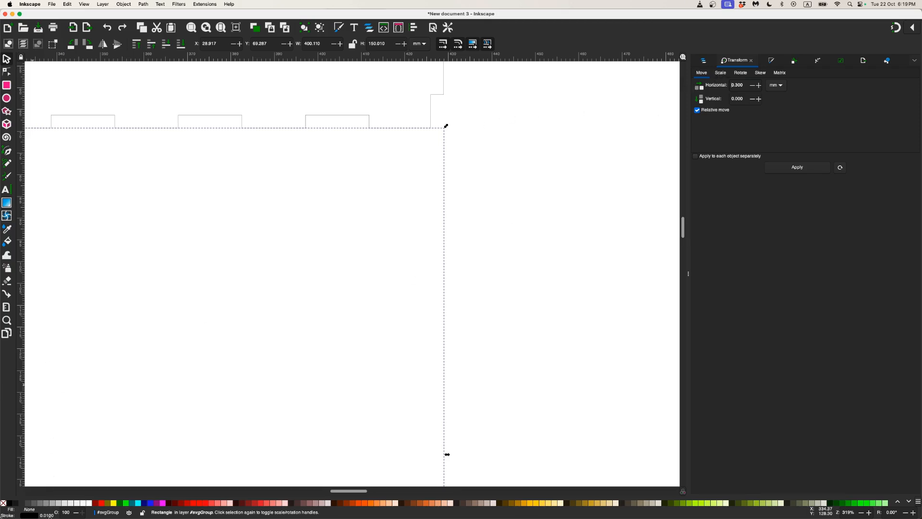
Set the rectangle's stroke width to 0.1 mm and check its top-right corner against the panel outline.
{"action": "left_click", "coordinate": [47, 514]}
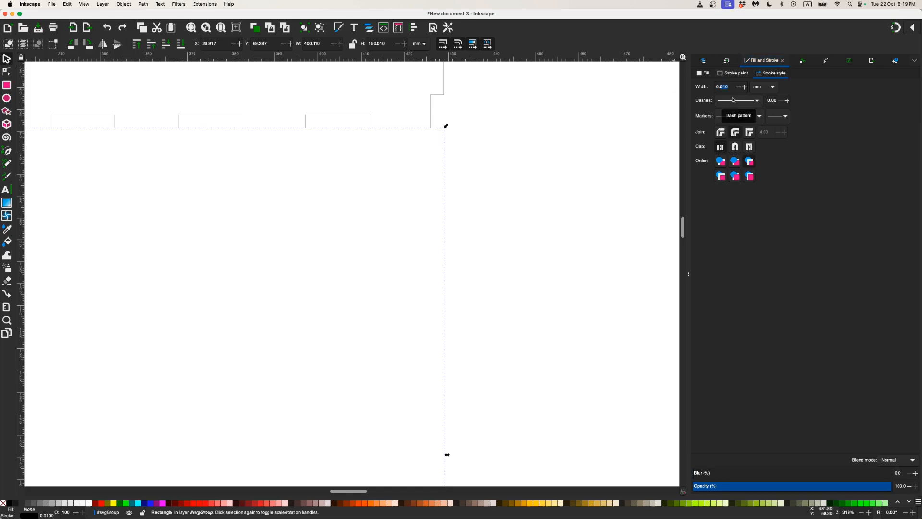
{"action": "type", "text": "0."}
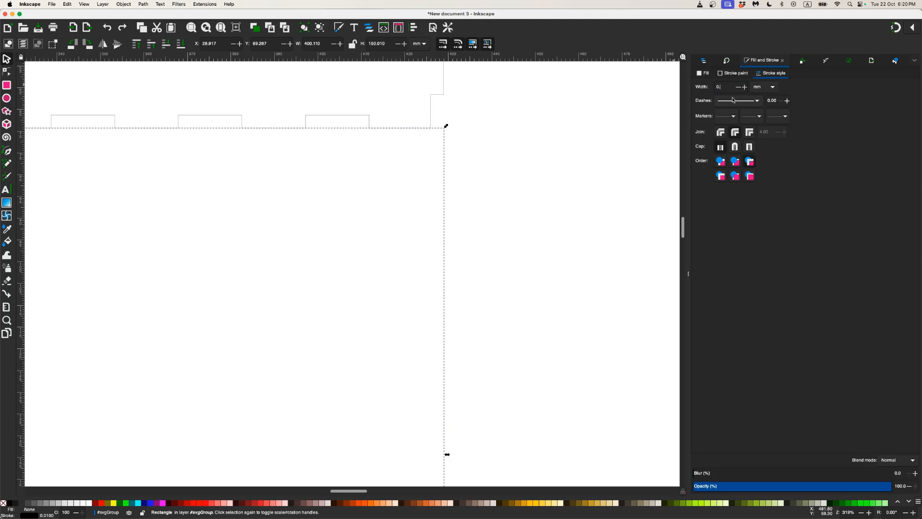
{"action": "type", "text": "1"}
{"action": "key", "text": "Return"}
{"action": "left_click", "coordinate": [458, 144]}
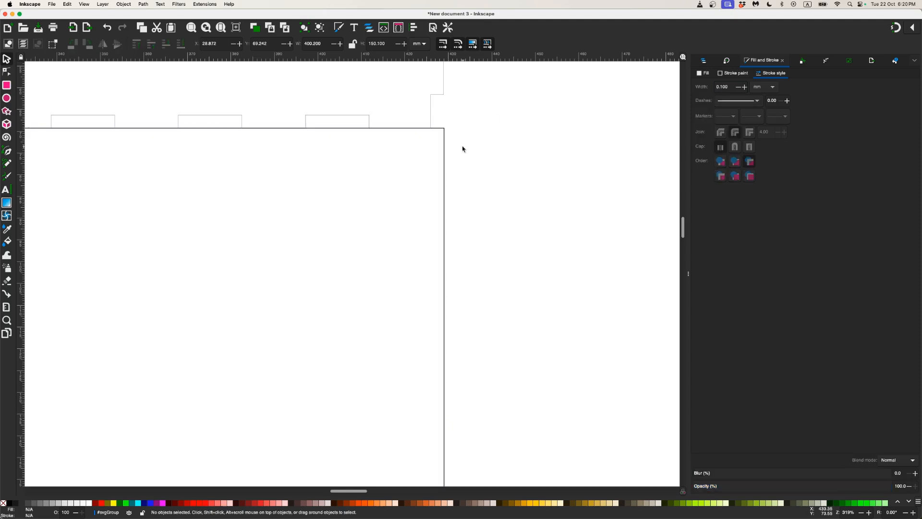
{"action": "left_click", "coordinate": [447, 132]}
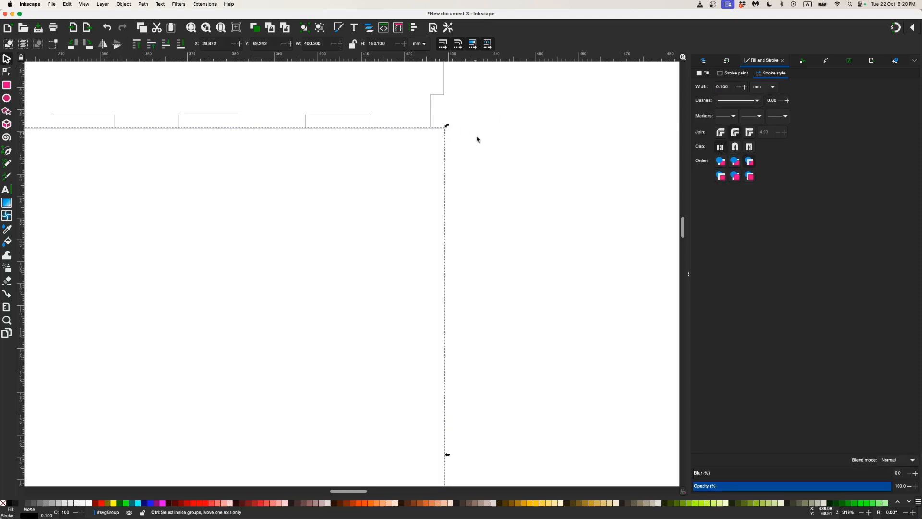
{"action": "left_click_drag", "start_coordinate": [474, 129], "coordinate": [541, 231]}
{"action": "scroll", "coordinate": [385, 197], "scroll_direction": "down", "scroll_amount": 3}
{"action": "left_click_drag", "start_coordinate": [384, 198], "coordinate": [531, 233]}
{"action": "left_click", "coordinate": [512, 231]}
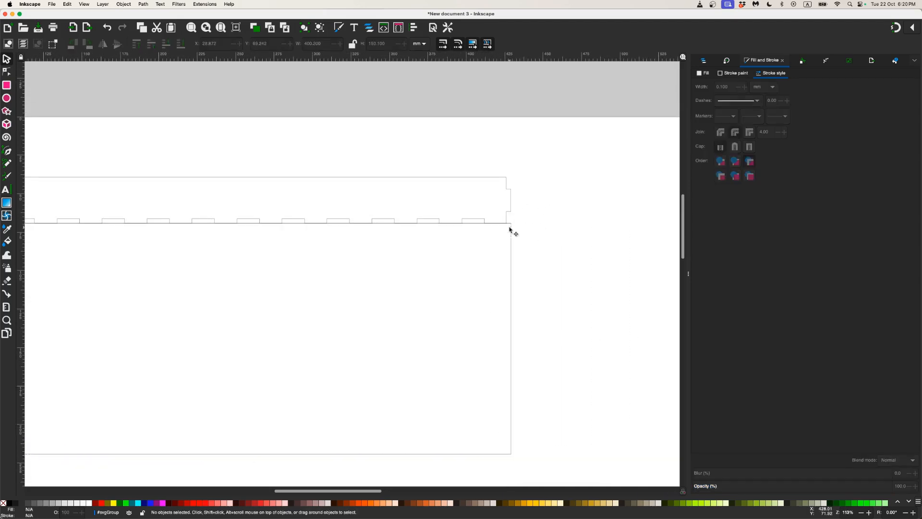
Merge the rectangle and the side panel outline into one shape with a path Union.
{"action": "left_click", "coordinate": [511, 228]}
{"action": "left_click", "coordinate": [512, 202], "text": "shift"}
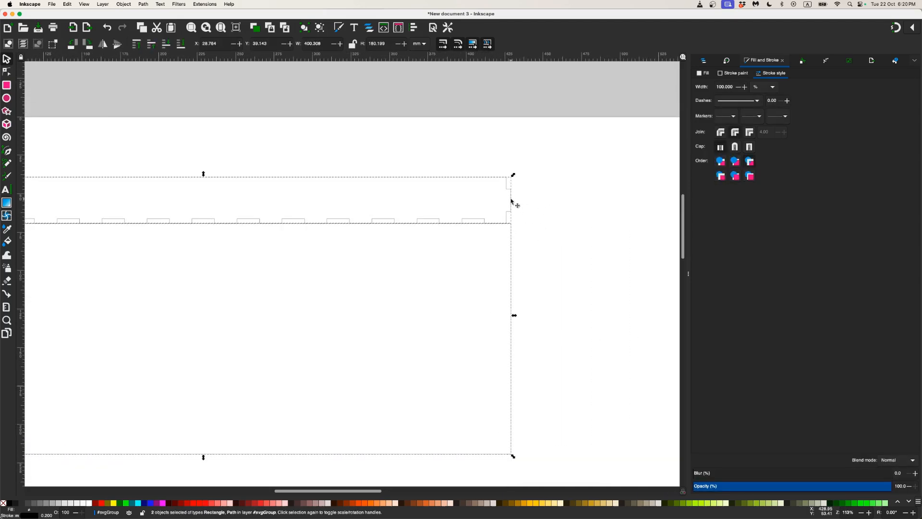
{"action": "scroll", "coordinate": [263, 126], "scroll_direction": "left", "scroll_amount": 10}
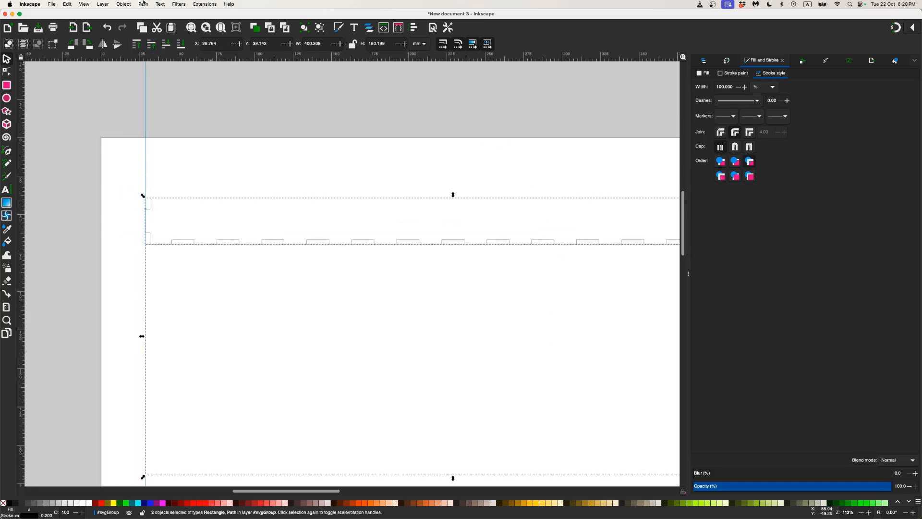
{"action": "left_click", "coordinate": [143, 3]}
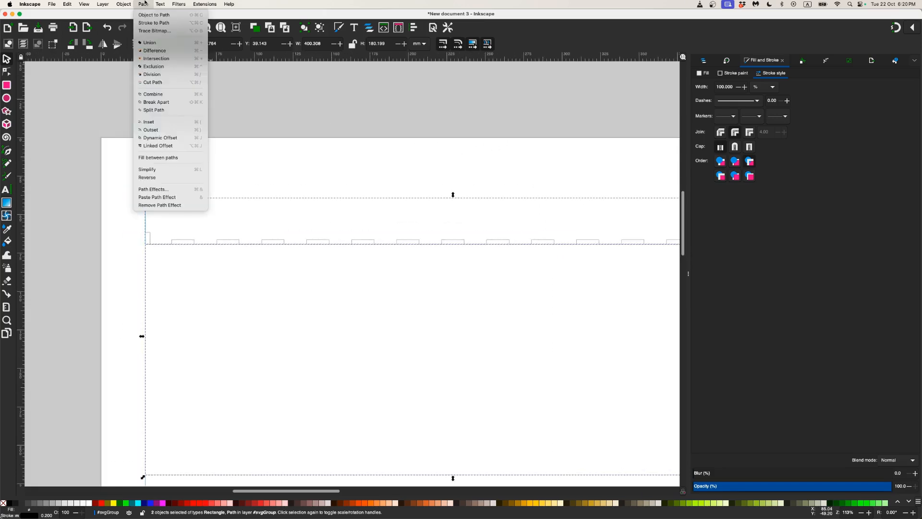
{"action": "left_click", "coordinate": [153, 44]}
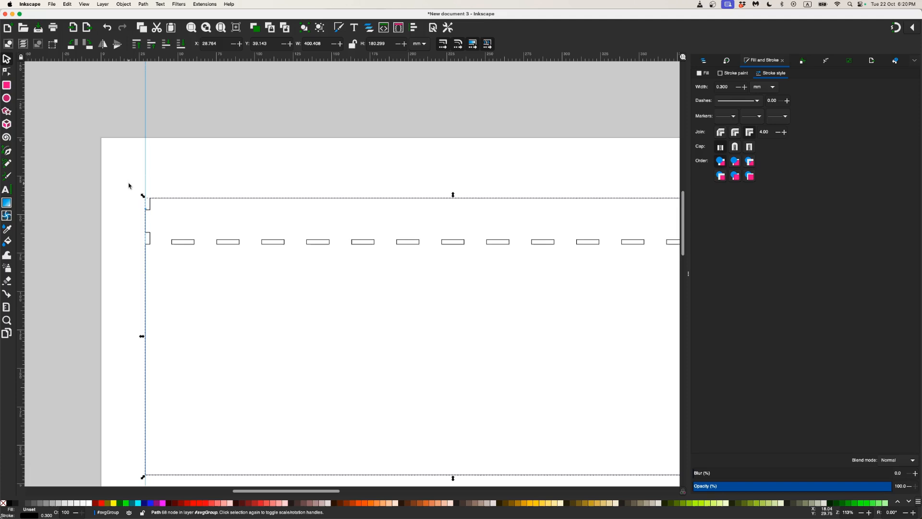
{"action": "left_click", "coordinate": [129, 186]}
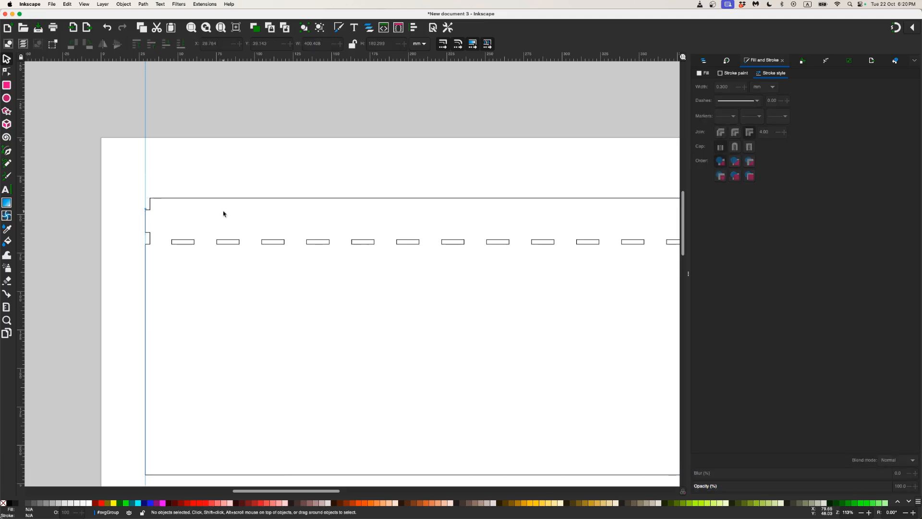
Move the merged panel partly off the page's left edge, beside the back and front panels, to about X -168, Y 316 mm.
{"action": "scroll", "coordinate": [260, 235], "scroll_direction": "down", "scroll_amount": 2}
{"action": "scroll", "coordinate": [259, 235], "scroll_direction": "right", "scroll_amount": 3}
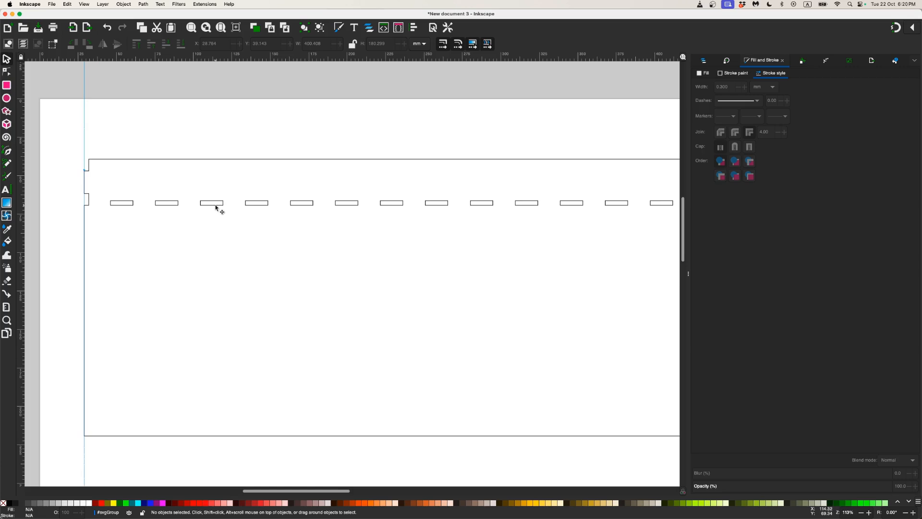
{"action": "scroll", "coordinate": [216, 208], "scroll_direction": "down", "scroll_amount": 1}
{"action": "scroll", "coordinate": [261, 211], "scroll_direction": "down", "scroll_amount": 2}
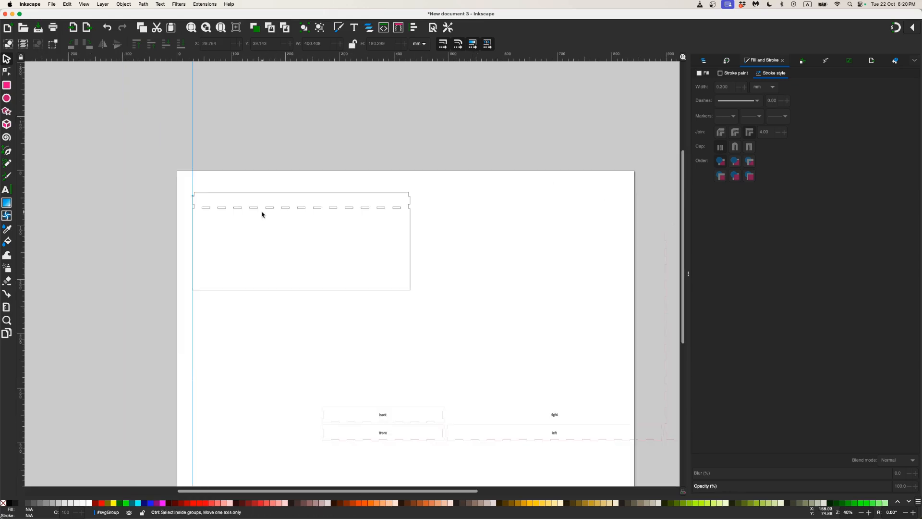
{"action": "left_click_drag", "start_coordinate": [301, 247], "coordinate": [288, 219]}
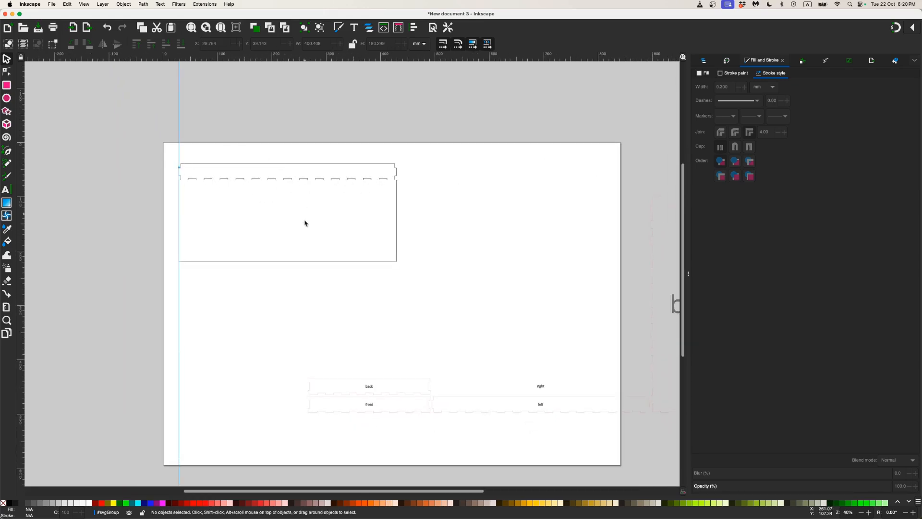
{"action": "key", "text": "super+Tab"}
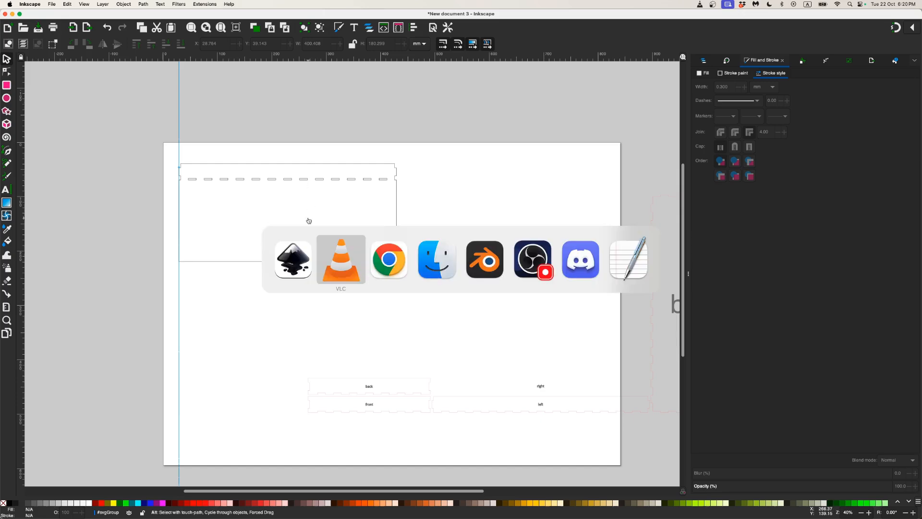
{"action": "key", "text": "super+Tab"}
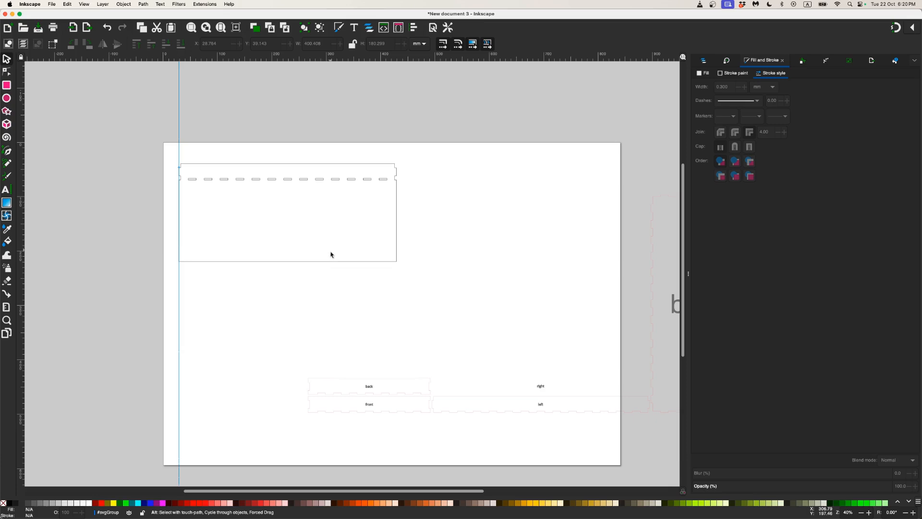
{"action": "left_click_drag", "start_coordinate": [331, 266], "coordinate": [285, 406]}
Set the stroke colour of the back panel outline and the four small panel labels to black.
{"action": "left_click", "coordinate": [309, 386]}
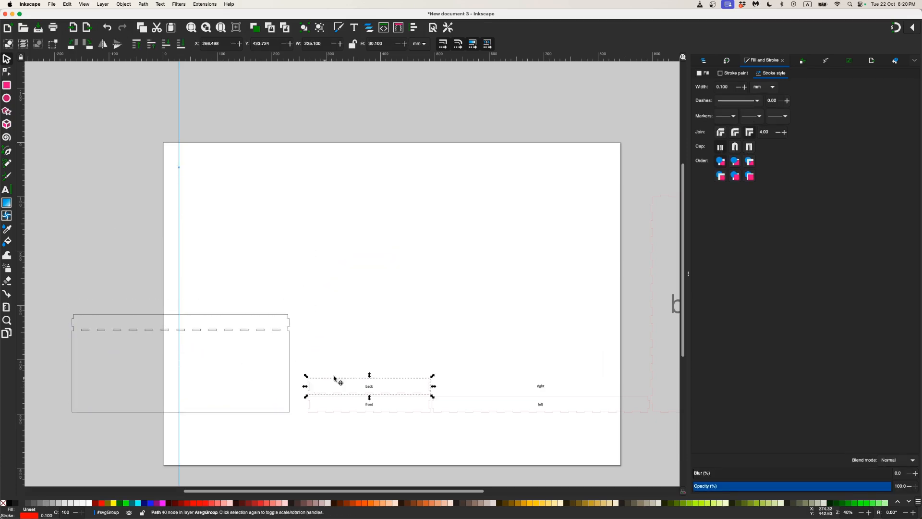
{"action": "left_click", "coordinate": [34, 515]}
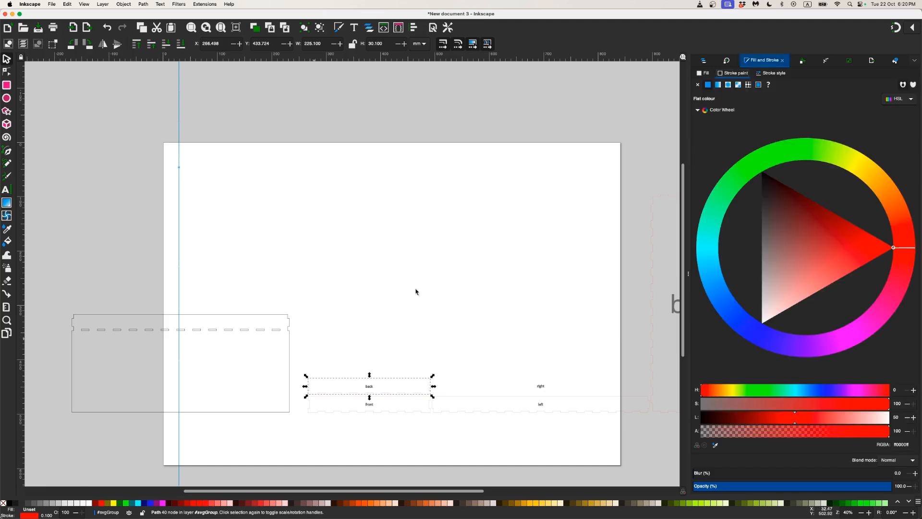
{"action": "left_click", "coordinate": [759, 181]}
{"action": "left_click_drag", "start_coordinate": [349, 318], "coordinate": [573, 459]}
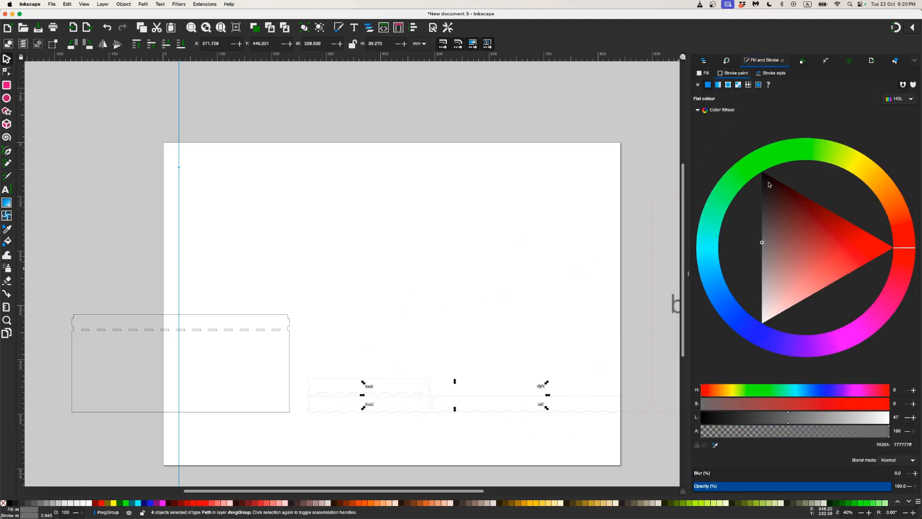
{"action": "left_click_drag", "start_coordinate": [768, 185], "coordinate": [734, 156]}
{"action": "left_click", "coordinate": [570, 272]}
{"action": "scroll", "coordinate": [426, 410], "scroll_direction": "up", "scroll_amount": 5}
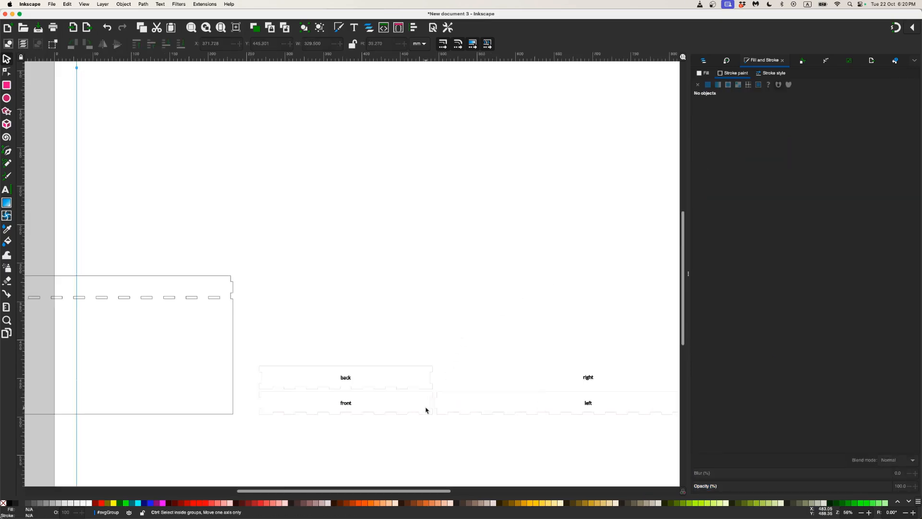
Set the stroke colour of the front panel and left panel outlines to black.
{"action": "left_click", "coordinate": [442, 387]}
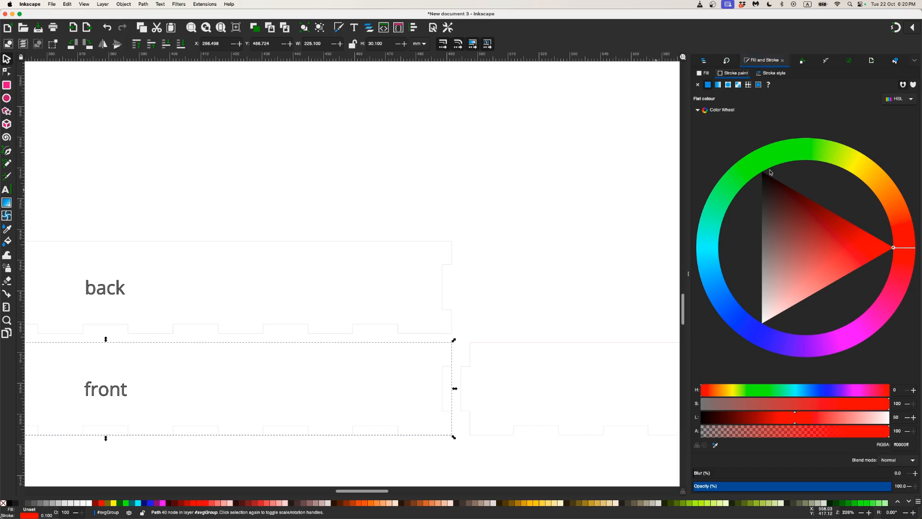
{"action": "left_click", "coordinate": [761, 170]}
{"action": "left_click", "coordinate": [498, 340]}
{"action": "left_click", "coordinate": [500, 343]}
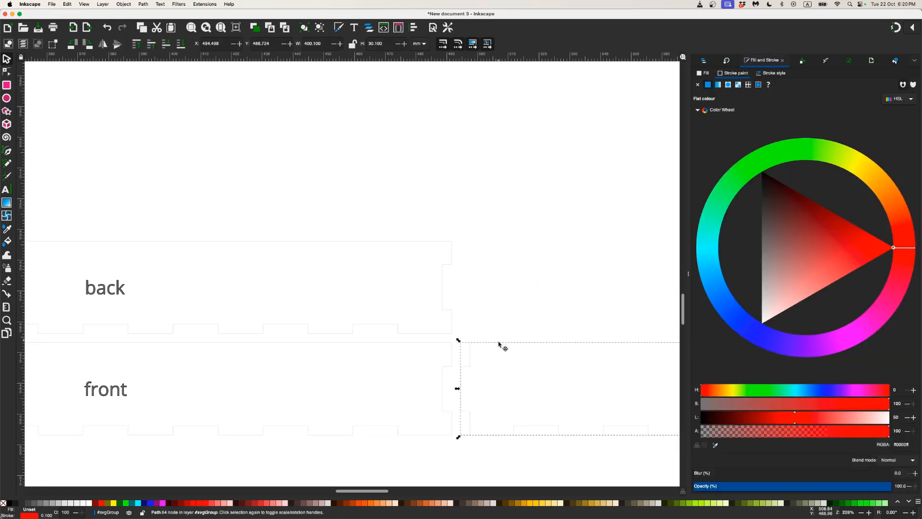
{"action": "left_click", "coordinate": [546, 258]}
{"action": "scroll", "coordinate": [524, 260], "scroll_direction": "down", "scroll_amount": 3}
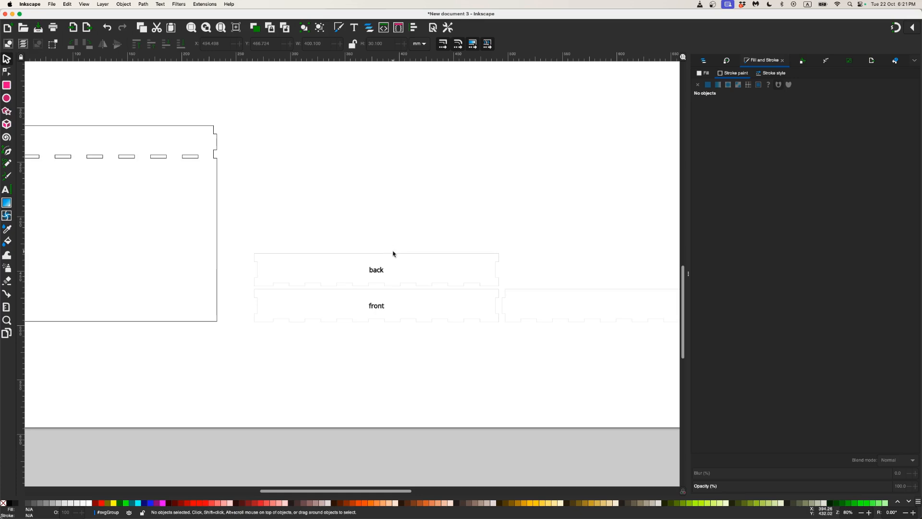
Set the back panel outline's stroke width to 0.3 mm to match the merged panel.
{"action": "left_click", "coordinate": [218, 186]}
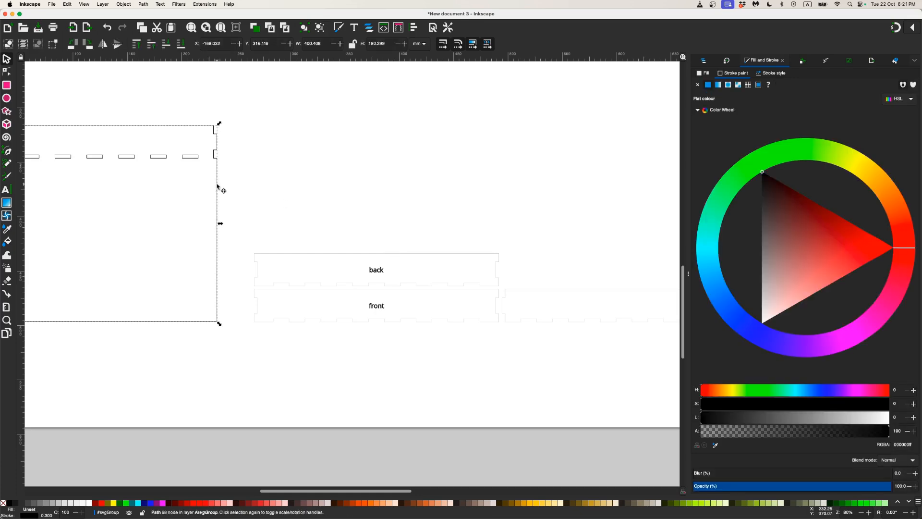
{"action": "left_click", "coordinate": [362, 254]}
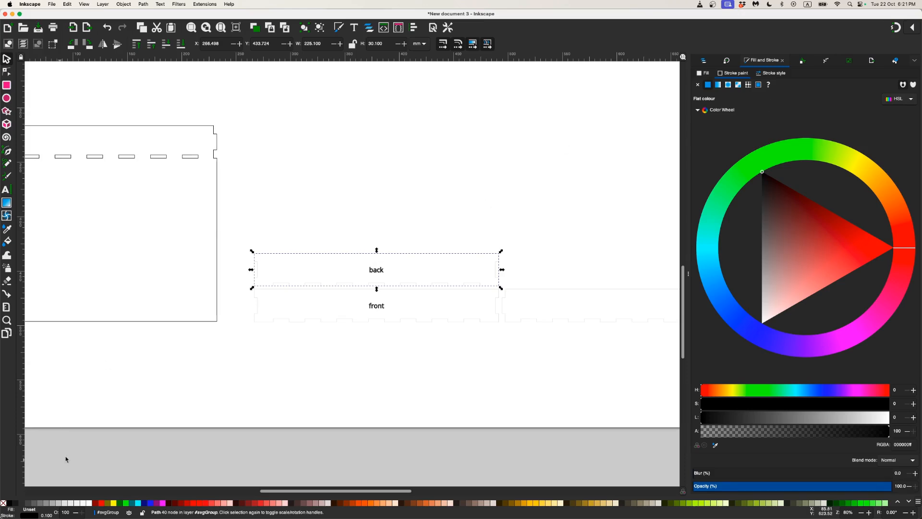
{"action": "left_click", "coordinate": [50, 514]}
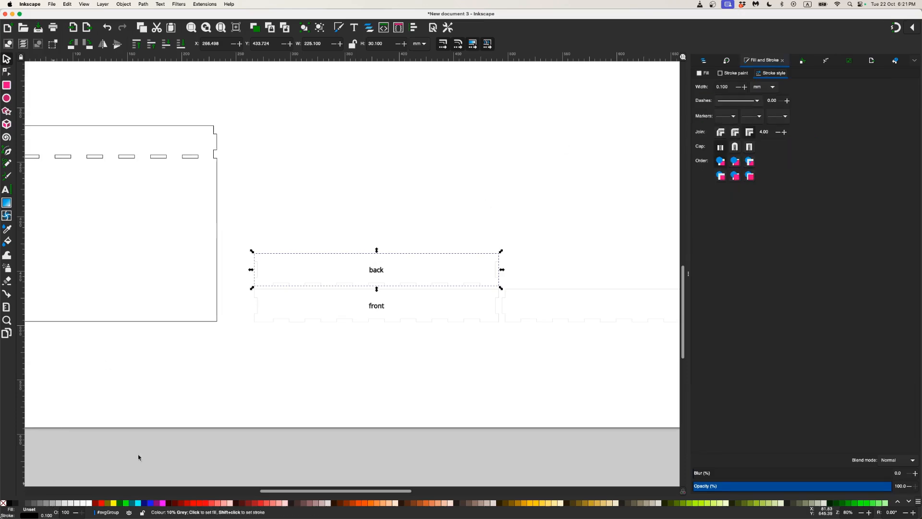
{"action": "left_click", "coordinate": [720, 86]}
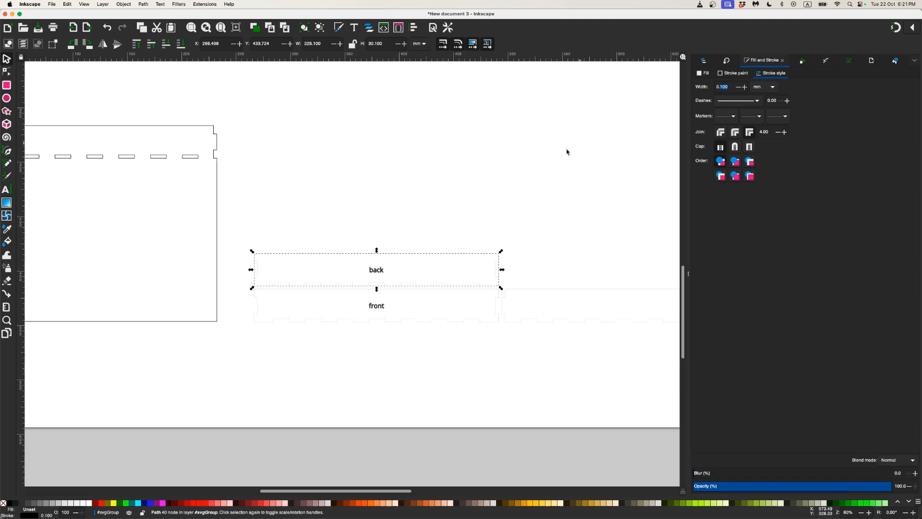
{"action": "type", "text": "0.3"}
{"action": "key", "text": "Return"}
{"action": "left_click", "coordinate": [436, 189]}
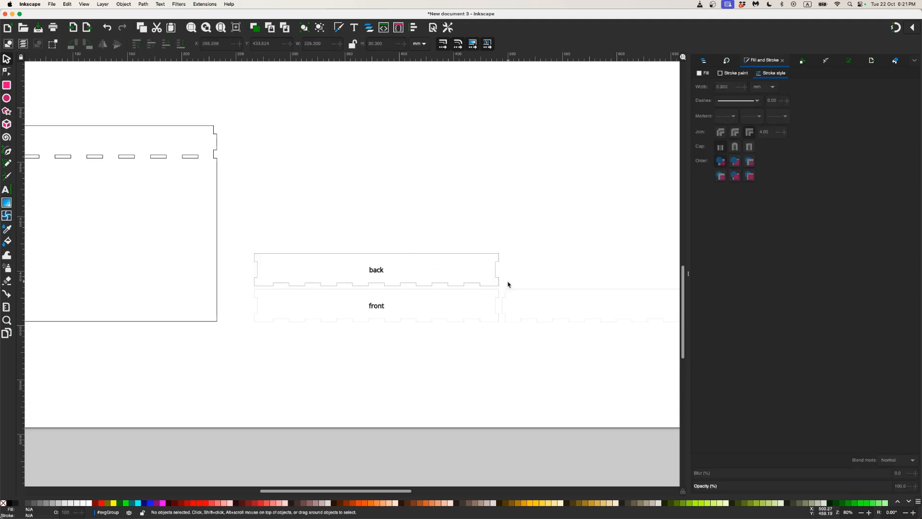
Set the stroke width of the front panel and left panel outlines to 0.3 mm.
{"action": "left_click", "coordinate": [498, 295]}
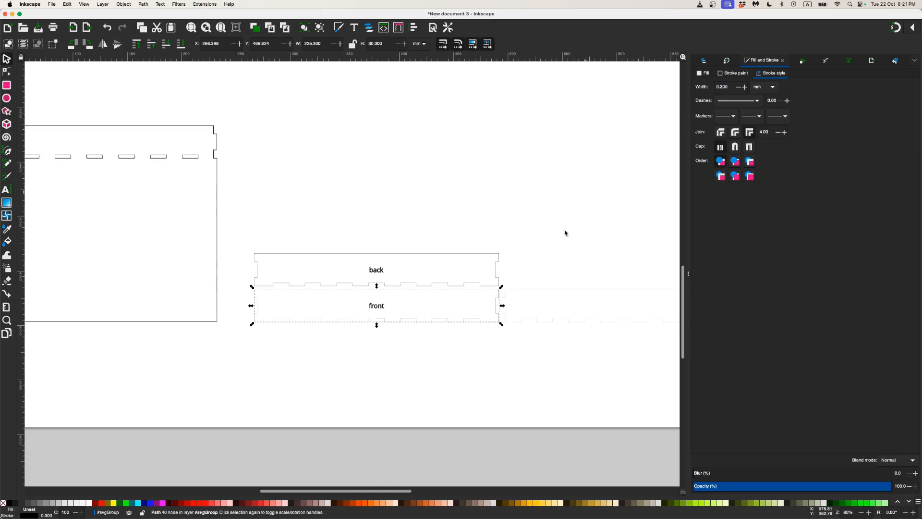
{"action": "left_click", "coordinate": [551, 290]}
{"action": "left_click", "coordinate": [554, 290]}
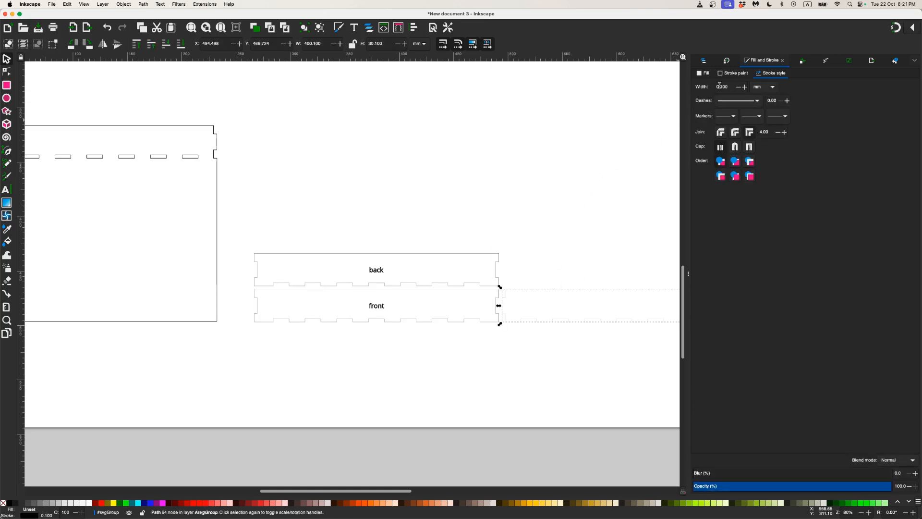
{"action": "left_click_drag", "start_coordinate": [719, 85], "coordinate": [739, 89]}
{"action": "type", "text": "3"}
{"action": "left_click", "coordinate": [577, 181]}
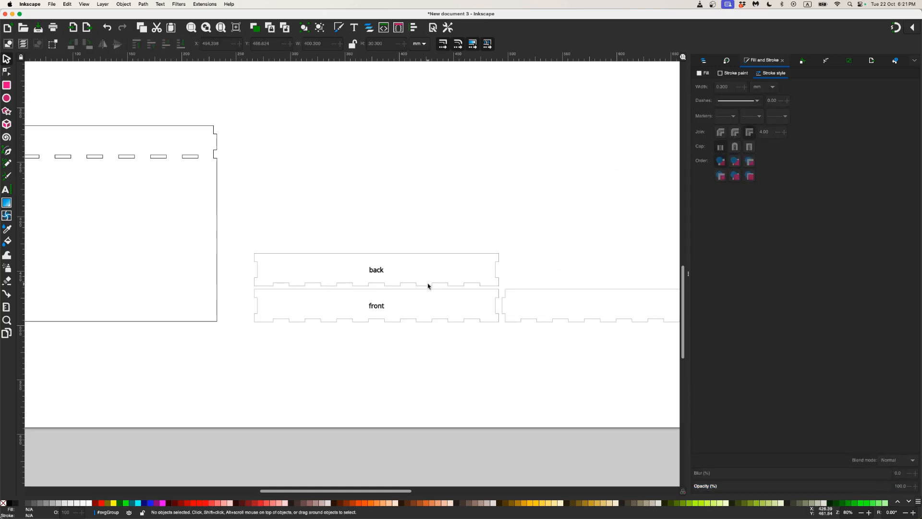
Give the bottom panel outline a black stroke with a width of 0.3 mm.
{"action": "scroll", "coordinate": [428, 286], "scroll_direction": "down", "scroll_amount": 4}
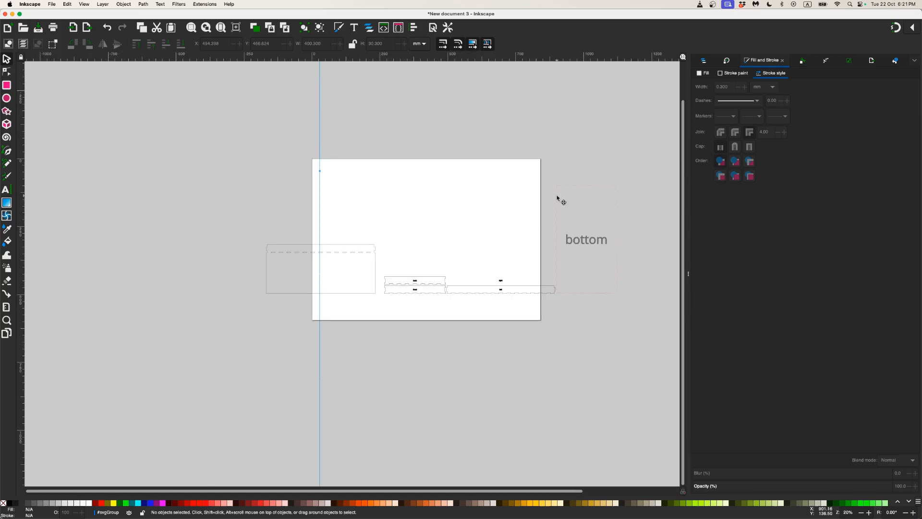
{"action": "left_click", "coordinate": [557, 198]}
{"action": "left_click", "coordinate": [32, 515]}
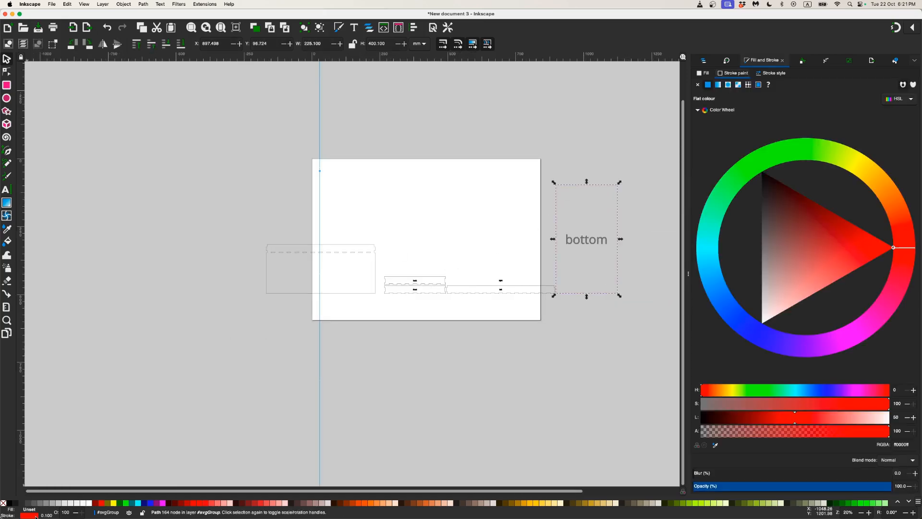
{"action": "left_click", "coordinate": [762, 173]}
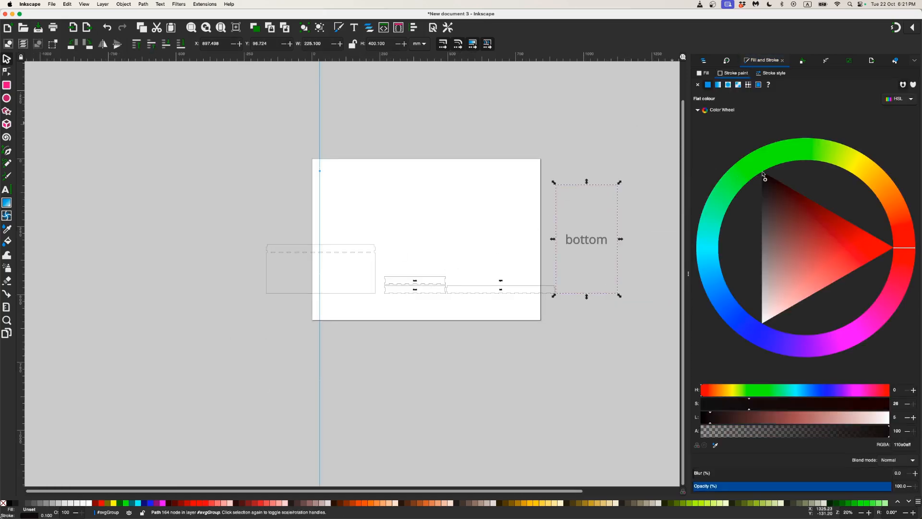
{"action": "left_click", "coordinate": [45, 516]}
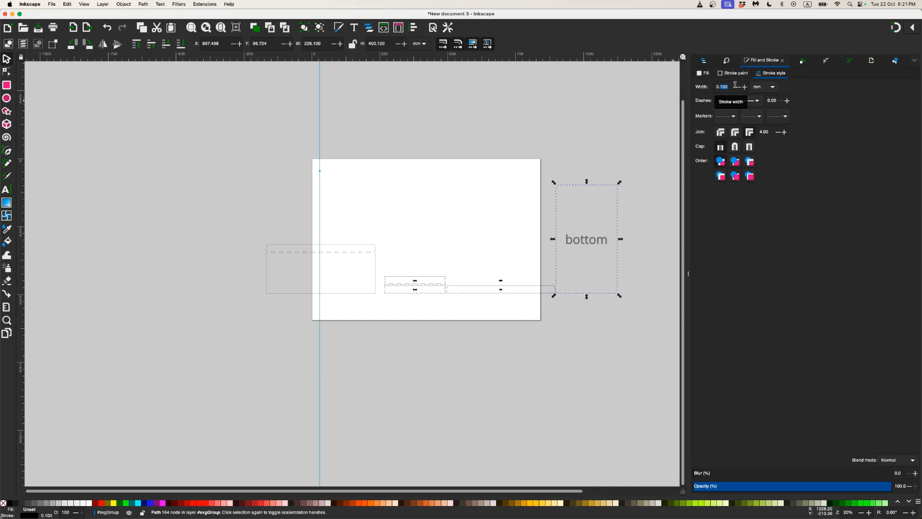
{"action": "type", "text": "0.3"}
{"action": "left_click", "coordinate": [452, 198]}
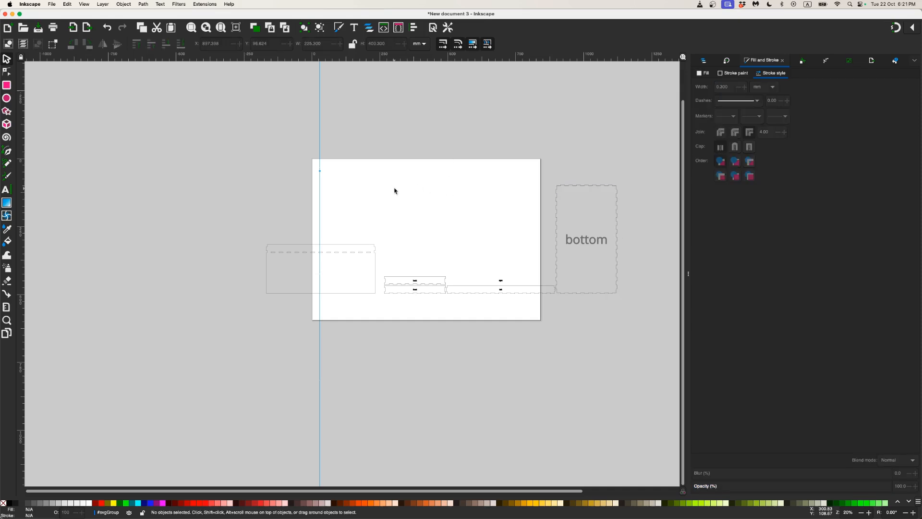
Move the merged panel onto the middle of the page above the back and front panels, at about X 230, Y 209 mm.
{"action": "scroll", "coordinate": [423, 205], "scroll_direction": "up", "scroll_amount": 1}
{"action": "scroll", "coordinate": [423, 205], "scroll_direction": "right", "scroll_amount": 2}
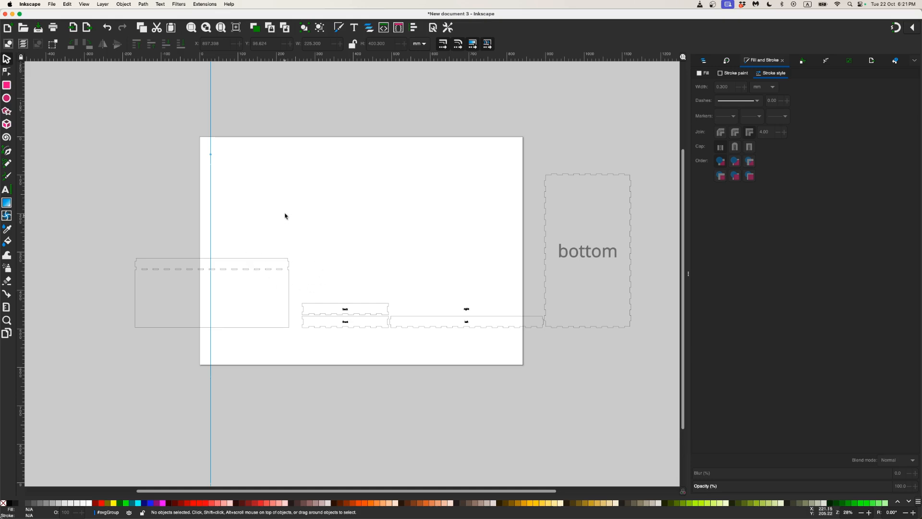
{"action": "left_click_drag", "start_coordinate": [112, 240], "coordinate": [442, 282]}
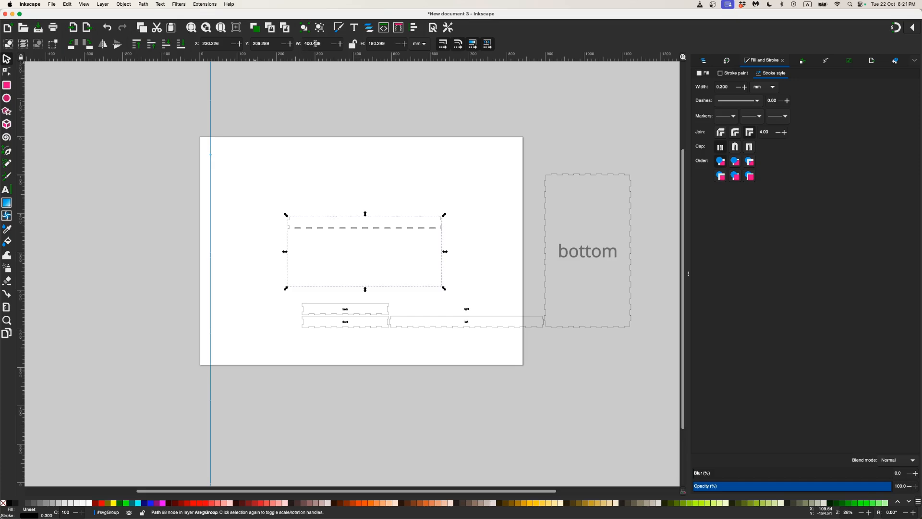
Switch to VLC to review how the box panels look in the projection mapping example video, and return to Inkscape.
{"action": "key", "text": "super+Tab"}
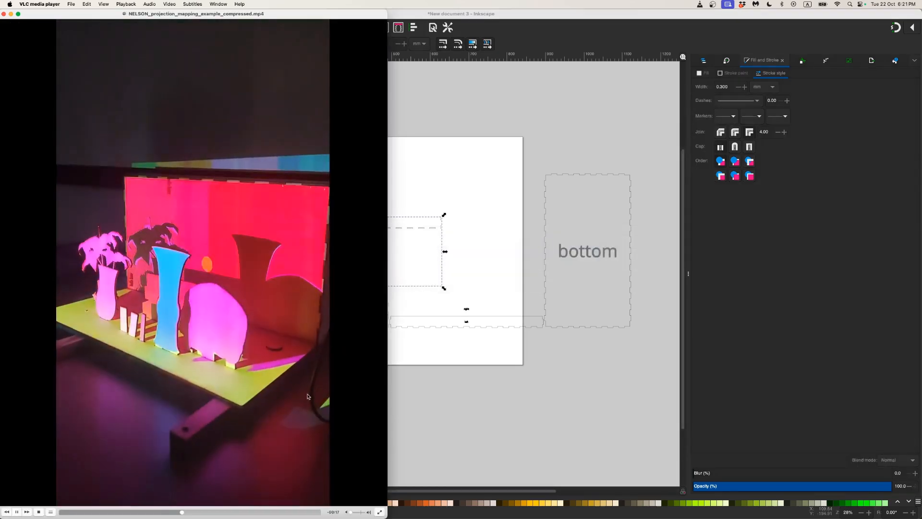
{"action": "key", "text": "super+Tab"}
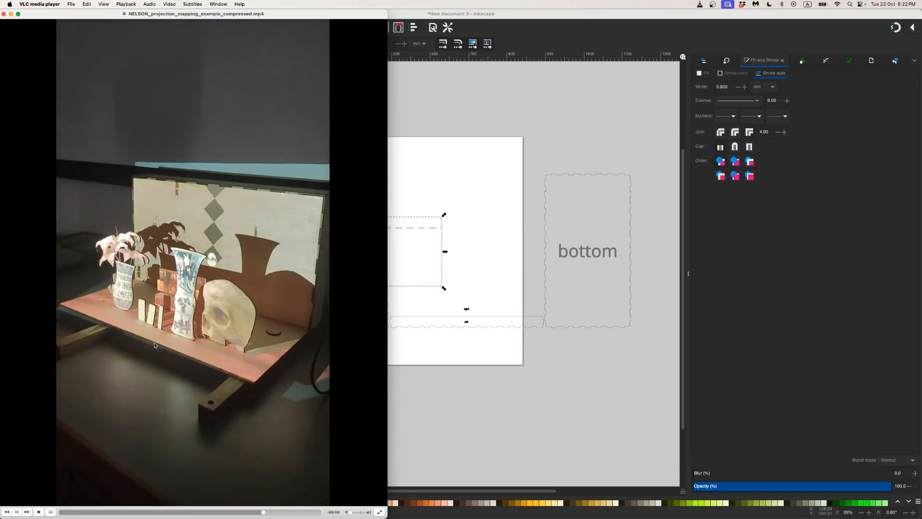
{"action": "key", "text": "space"}
{"action": "key", "text": "space"}
{"action": "key", "text": "super+Tab"}
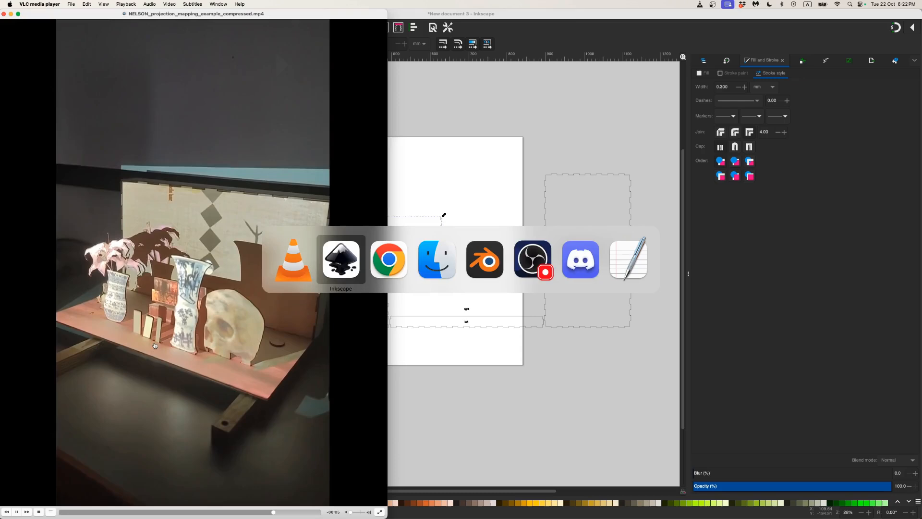
Switch to Blender, enlarge the window, and examine the still-life scene box and the Camera_perspective object from above.
{"action": "key", "text": "super+Tab"}
{"action": "key", "text": "super+Tab"}
{"action": "key", "text": "super+Tab"}
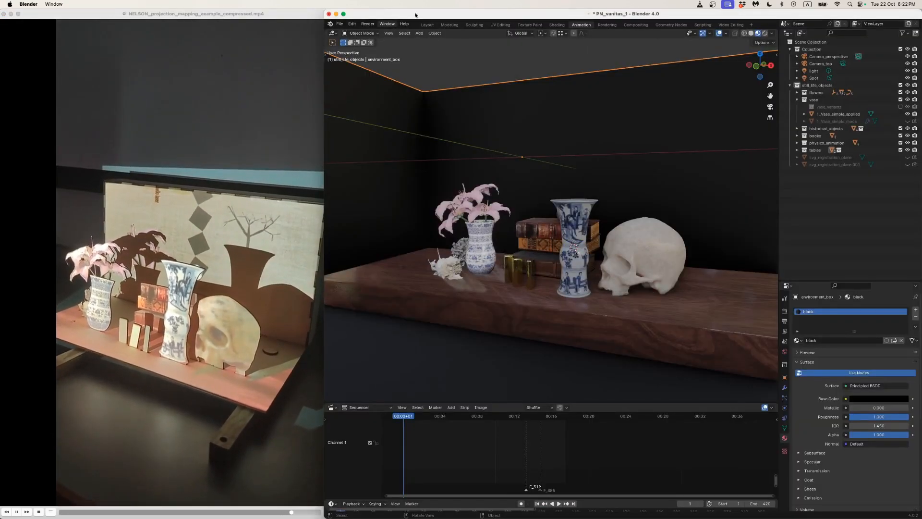
{"action": "double_click", "coordinate": [415, 14]}
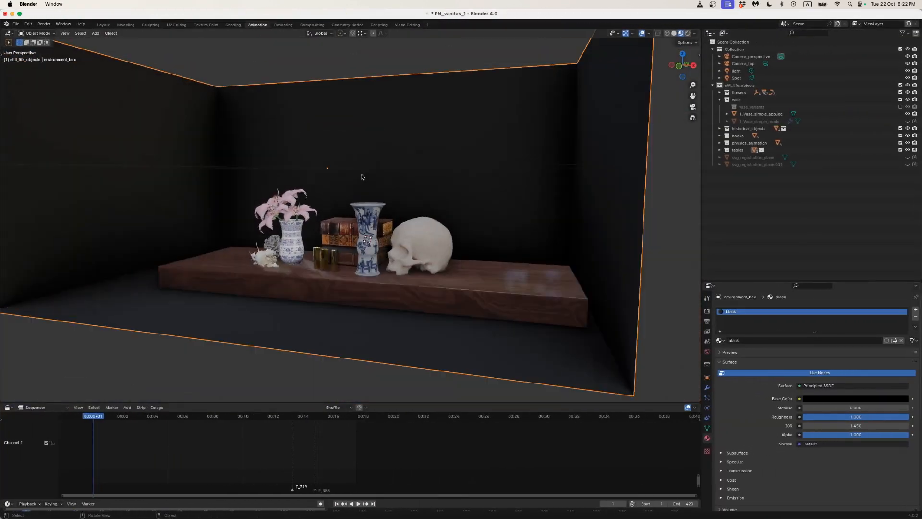
{"action": "scroll", "coordinate": [364, 177], "scroll_direction": "down", "scroll_amount": 4}
{"action": "left_click_drag", "start_coordinate": [363, 177], "coordinate": [354, 211]}
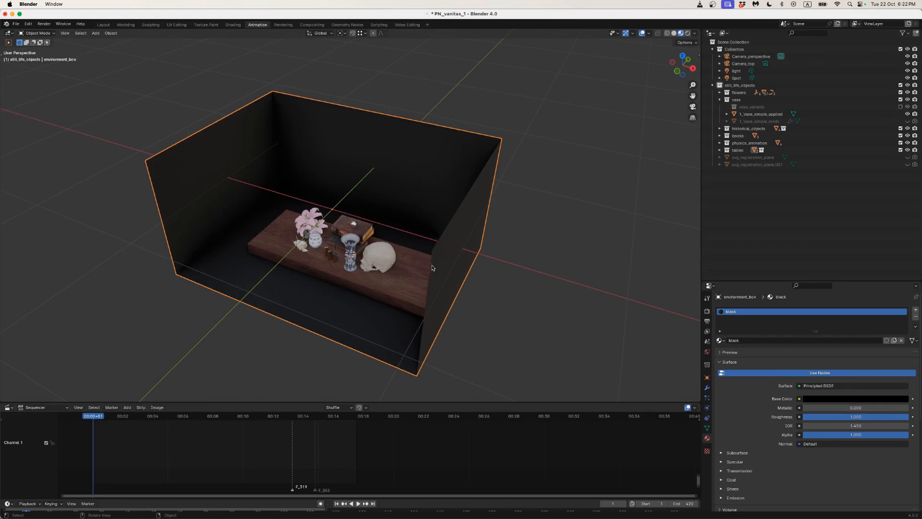
{"action": "left_click", "coordinate": [750, 56]}
{"action": "mouse_move", "coordinate": [501, 245]}
{"action": "left_mouse_down"}
{"action": "mouse_move", "coordinate": [498, 227]}
{"action": "mouse_move", "coordinate": [499, 235]}
{"action": "left_mouse_up"}
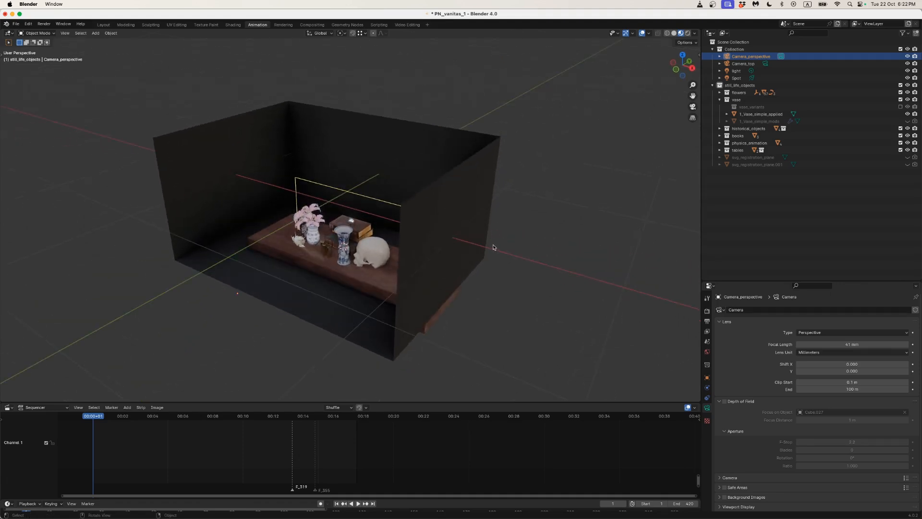
Switch to Chrome and view the enlarged graphical projections comparison chart on Wikipedia's 3D projection article.
{"action": "key", "text": "super+Tab"}
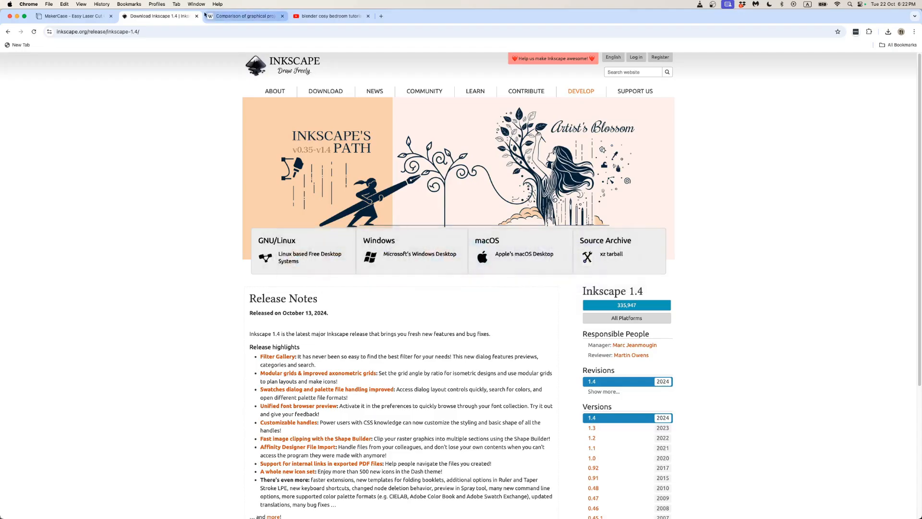
{"action": "left_click", "coordinate": [206, 16]}
{"action": "key", "text": "Escape"}
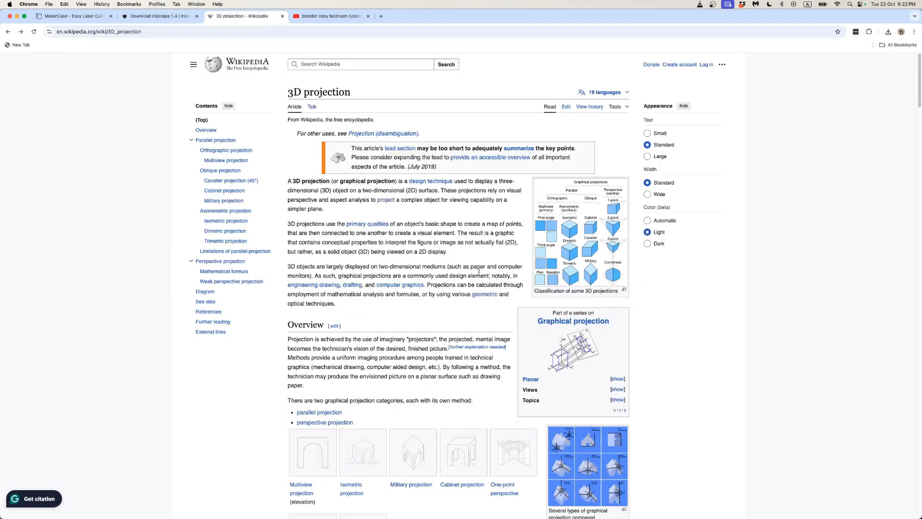
{"action": "left_click", "coordinate": [570, 216]}
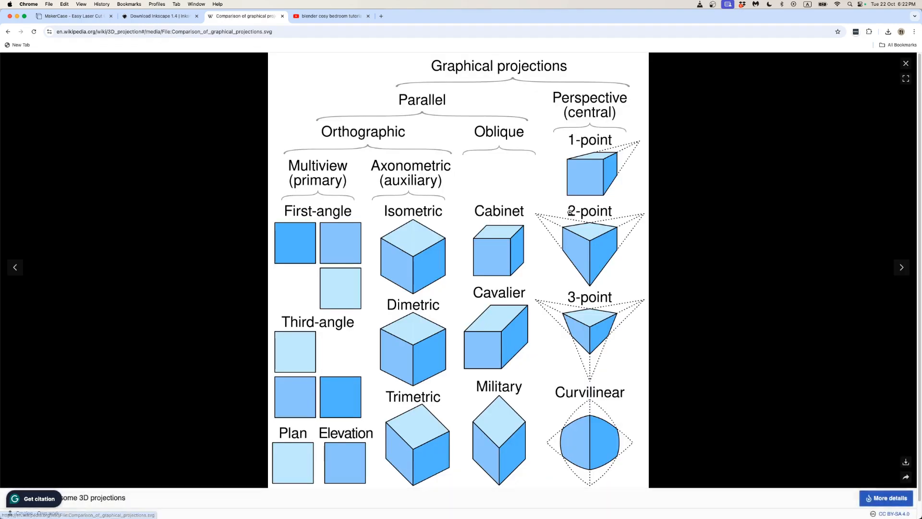
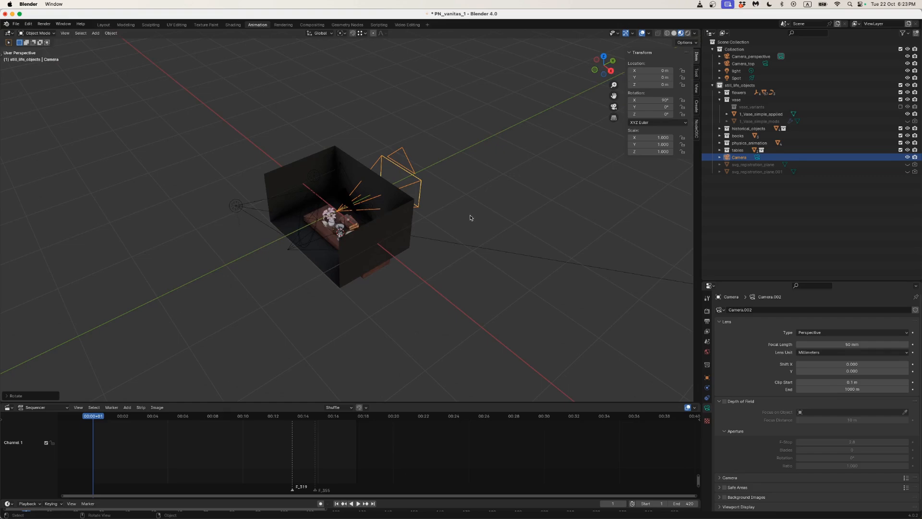
Move the new camera along Y to about -2.98 m in front of the box and change its type to Orthographic.
{"action": "key", "text": "g"}
{"action": "key", "text": "y"}
{"action": "left_click", "coordinate": [281, 279]}
{"action": "left_click_drag", "start_coordinate": [281, 279], "coordinate": [358, 243]}
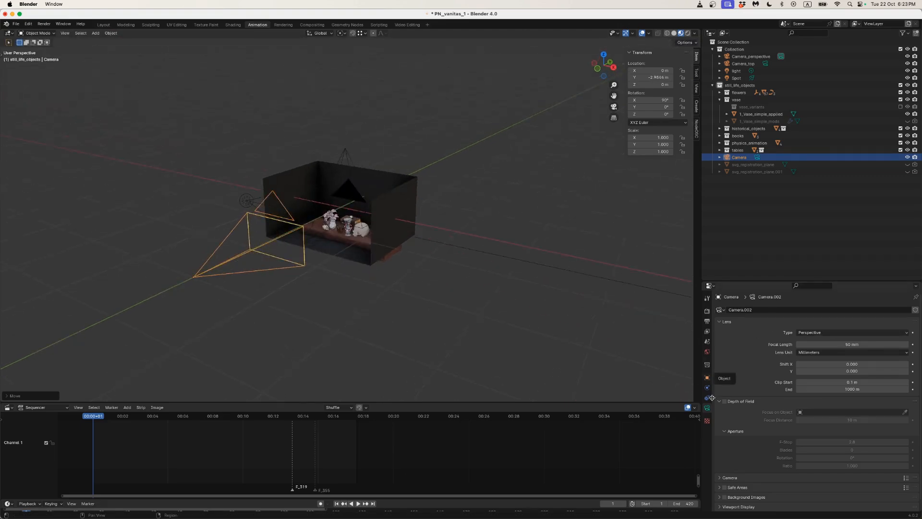
{"action": "left_click", "coordinate": [819, 333]}
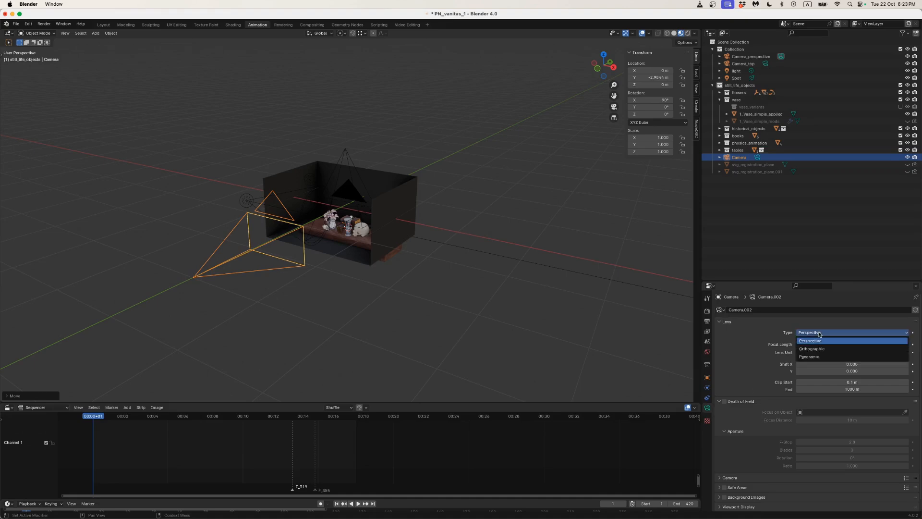
{"action": "left_click", "coordinate": [817, 349]}
{"action": "left_click_drag", "start_coordinate": [429, 222], "coordinate": [387, 221]}
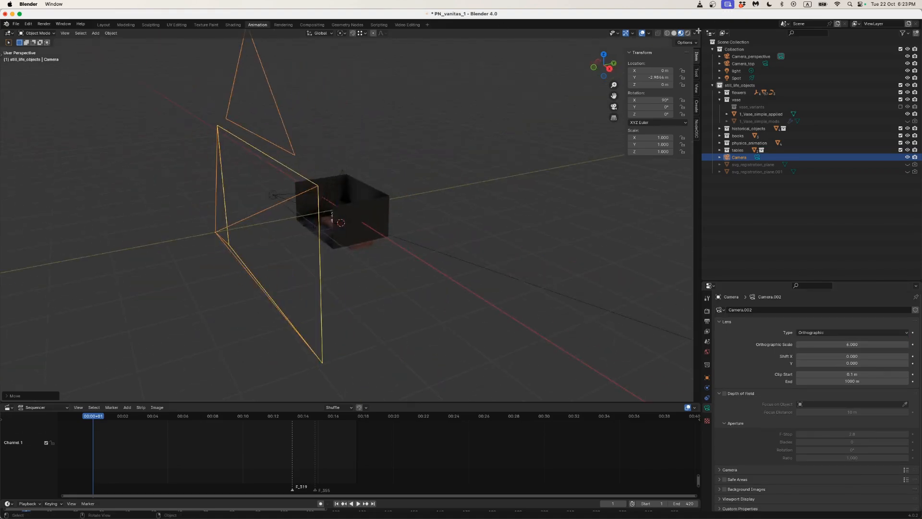
Split the 3D viewport into two side by side and show the view through the active camera in the first one.
{"action": "left_click_drag", "start_coordinate": [698, 30], "coordinate": [313, 53]}
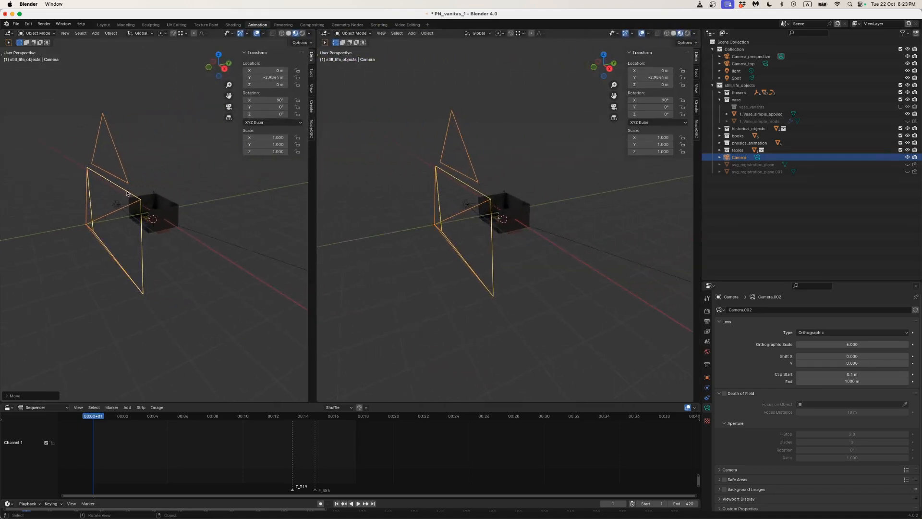
{"action": "left_click", "coordinate": [65, 34]}
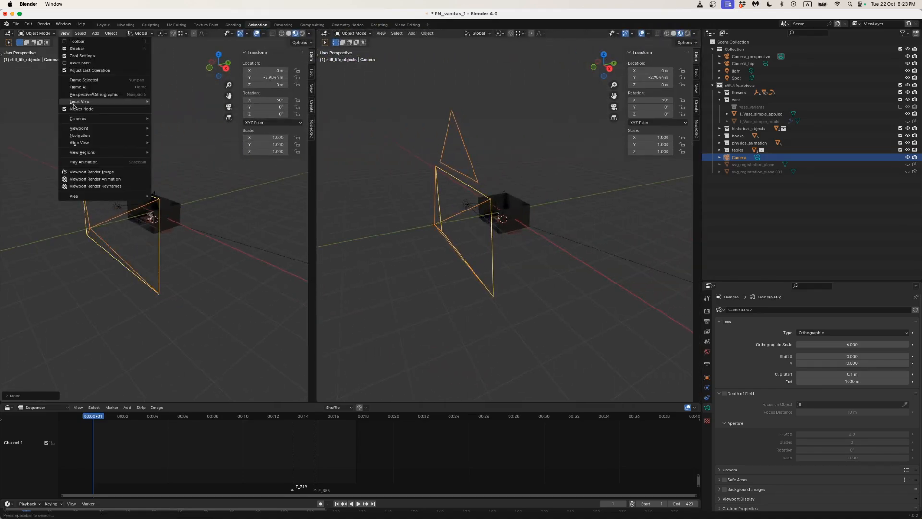
{"action": "mouse_move", "coordinate": [77, 118]}
{"action": "left_click", "coordinate": [183, 117]}
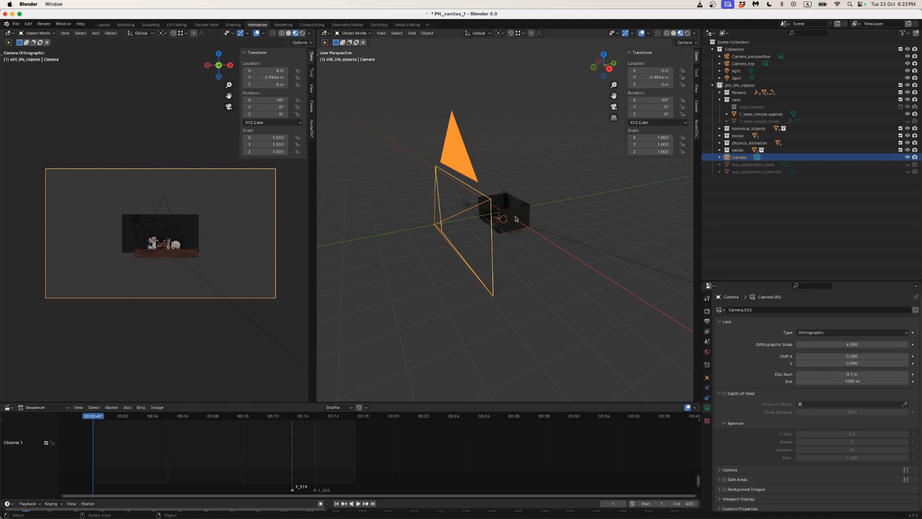
Move the camera along Y to about -3.4 m and reduce its orthographic scale to 1.5.
{"action": "key", "text": "g"}
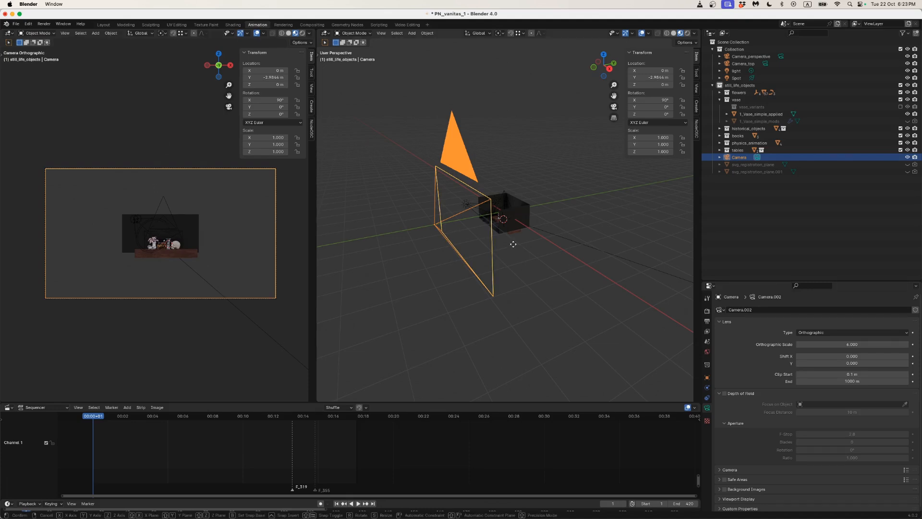
{"action": "key", "text": "y"}
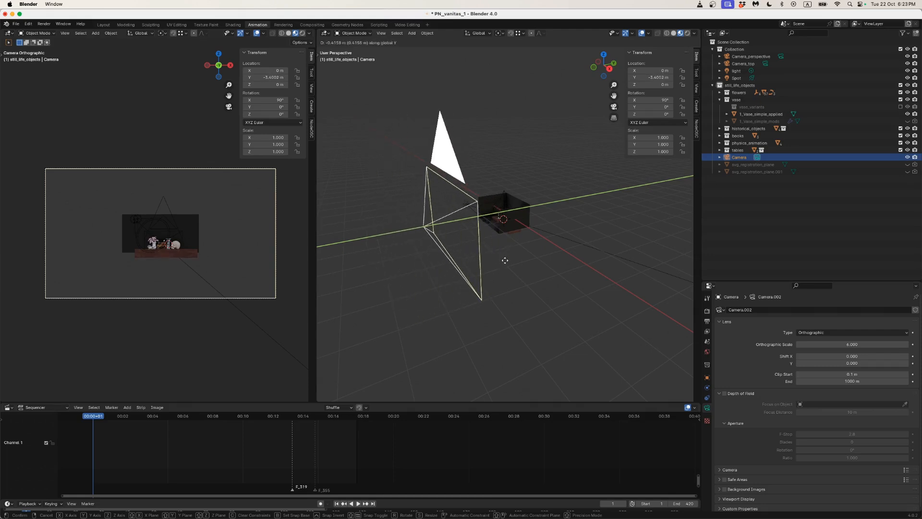
{"action": "left_click", "coordinate": [504, 260]}
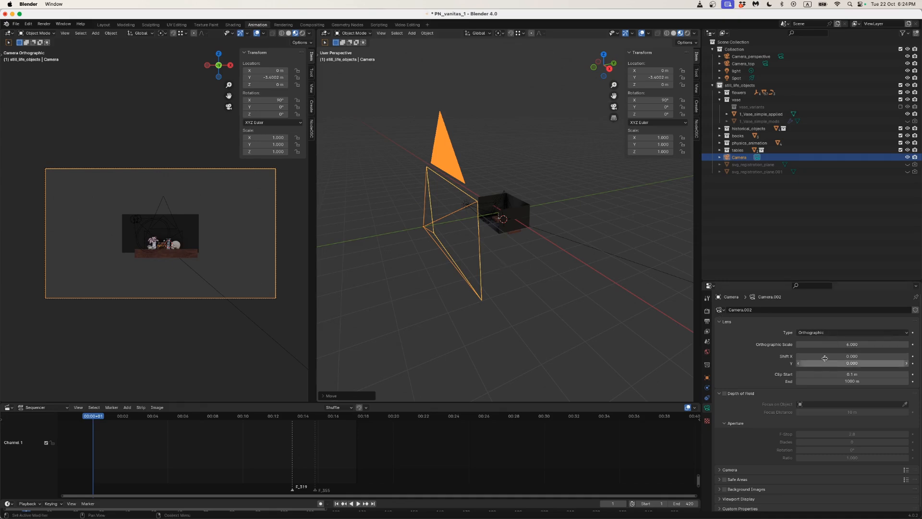
{"action": "left_click_drag", "start_coordinate": [810, 343], "coordinate": [778, 343]}
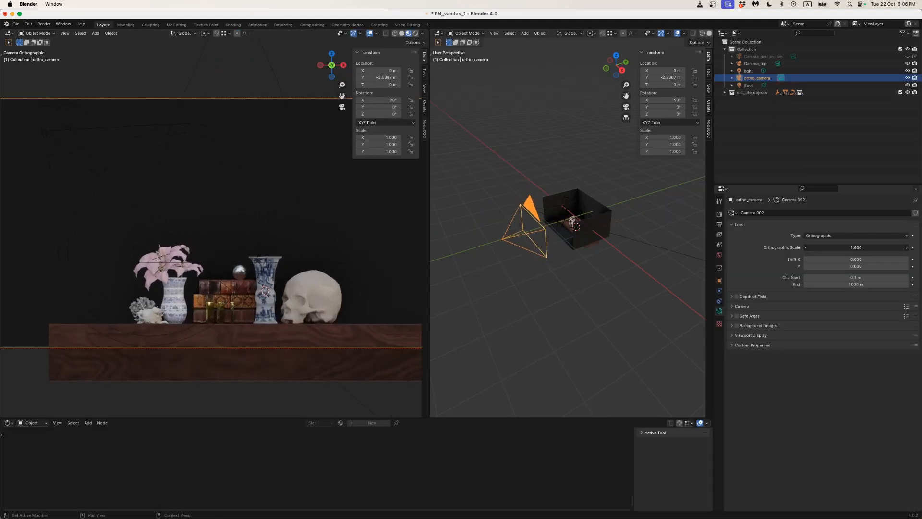
{"action": "left_click_drag", "start_coordinate": [857, 247], "coordinate": [859, 247]}
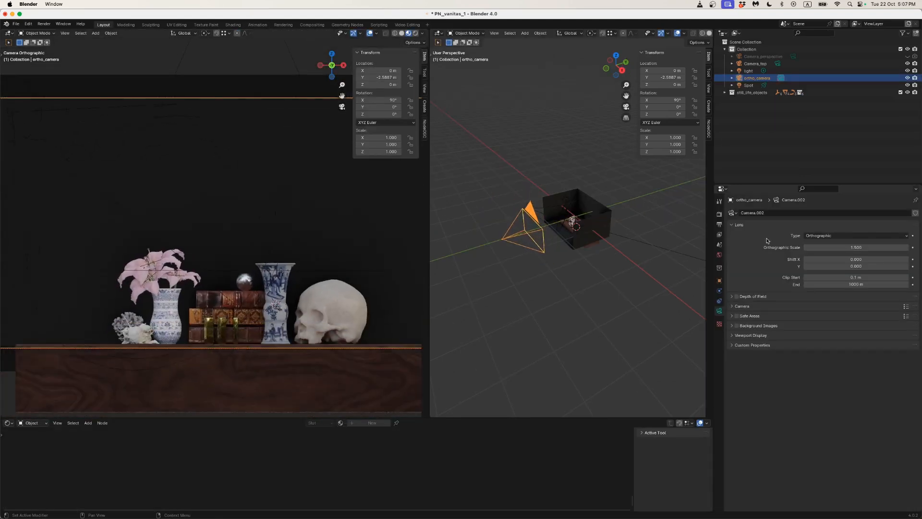
{"action": "scroll", "coordinate": [309, 253], "scroll_direction": "down", "scroll_amount": 2}
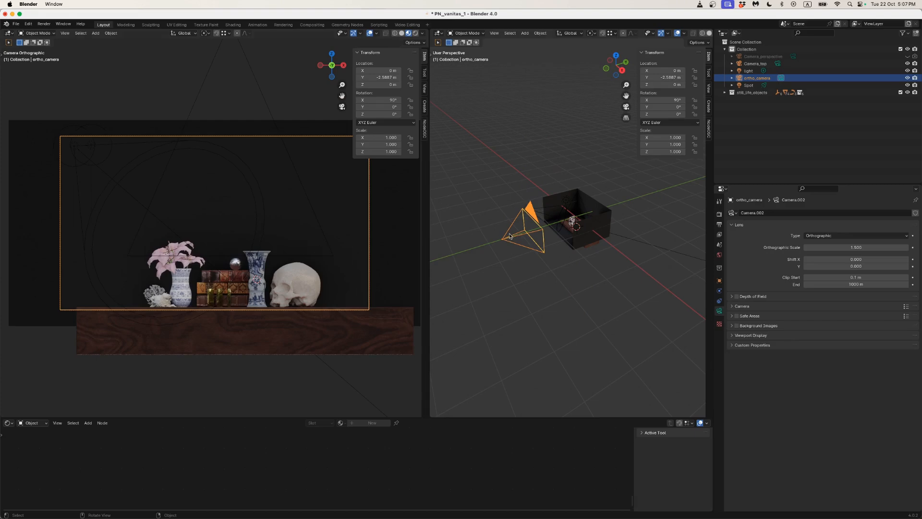
Reposition ortho_camera to about 0.115 m along X and about -0.23 m along Z to center the still life in frame.
{"action": "key", "text": "g"}
{"action": "key", "text": "x"}
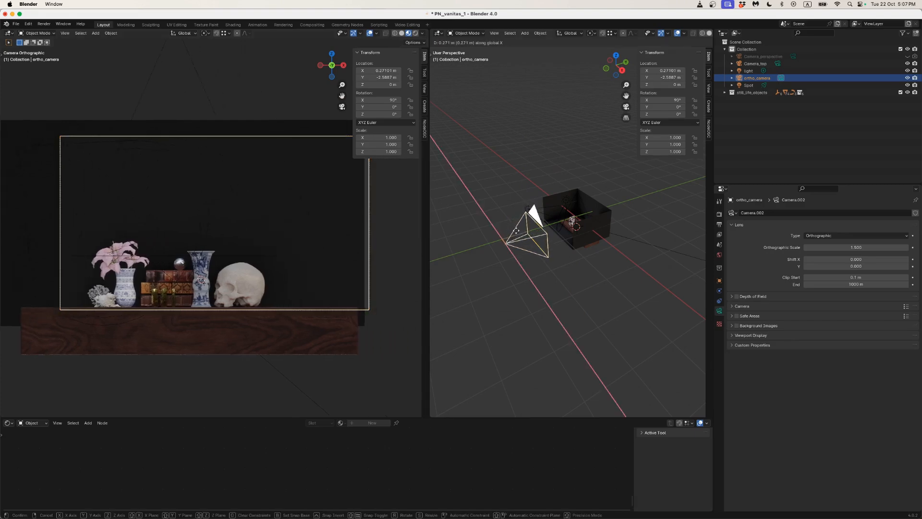
{"action": "left_click", "coordinate": [514, 229]}
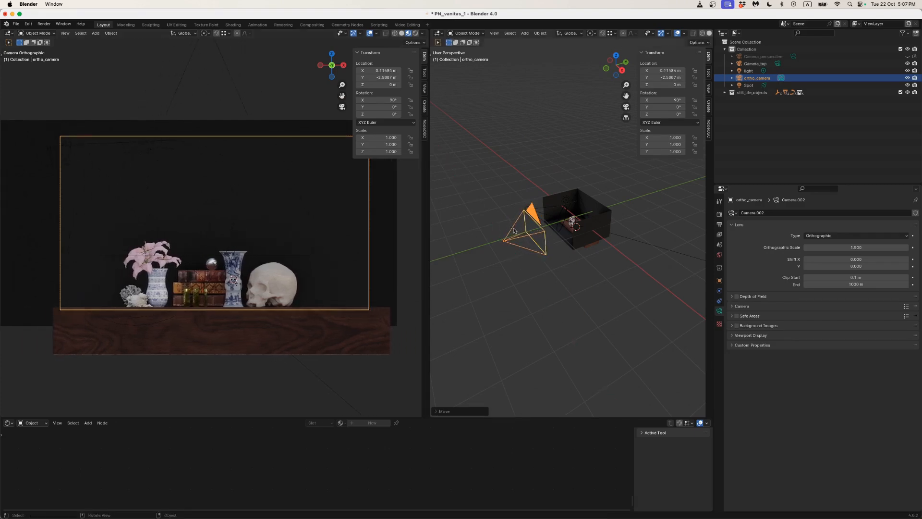
{"action": "key", "text": "g"}
{"action": "key", "text": "z"}
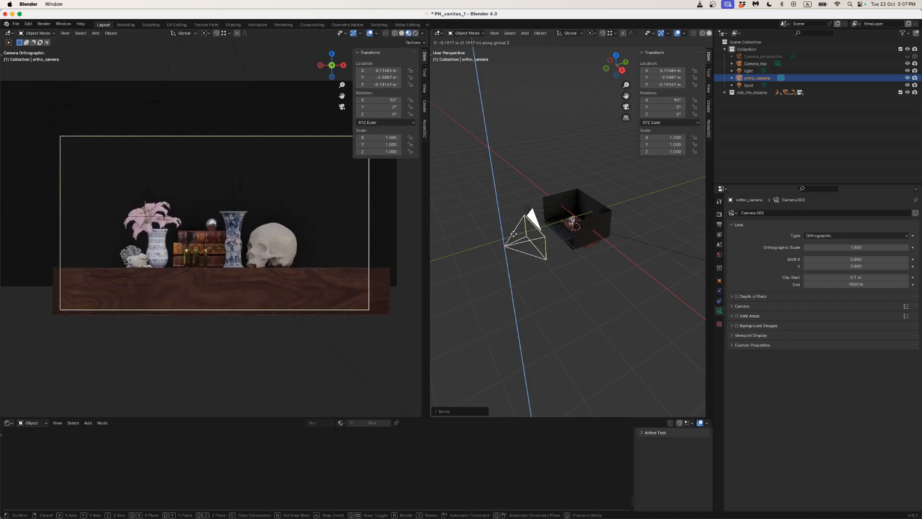
{"action": "left_click", "coordinate": [514, 235]}
Set ortho_camera's orthographic scale to 1.000 and nudge it along X to about 0.114 m to fit the objects.
{"action": "left_click", "coordinate": [856, 247]}
{"action": "type", "text": "1.8"}
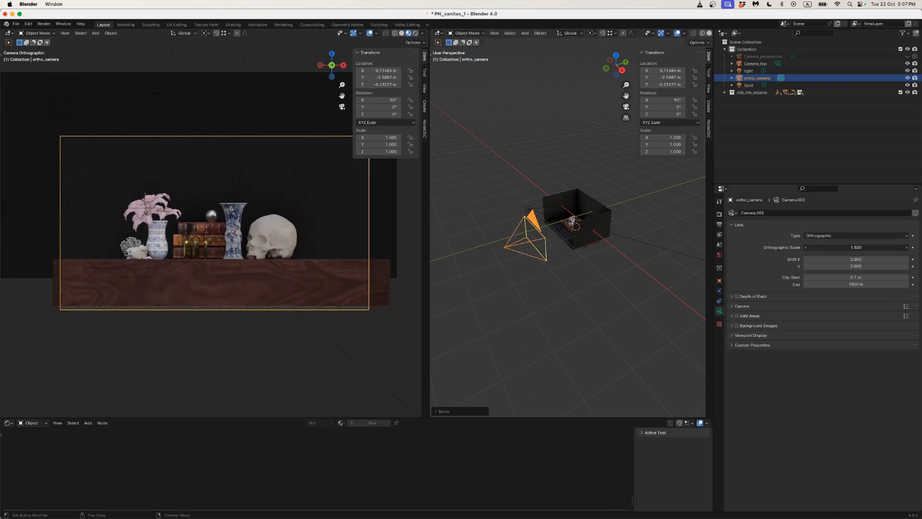
{"action": "key", "text": "Return"}
{"action": "left_click_drag", "start_coordinate": [856, 247], "coordinate": [848, 247]}
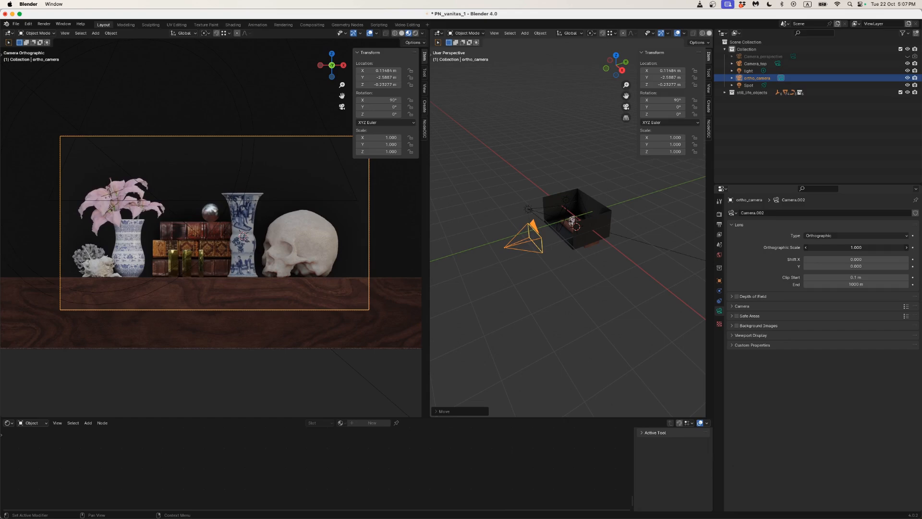
{"action": "key", "text": "g"}
{"action": "key", "text": "x"}
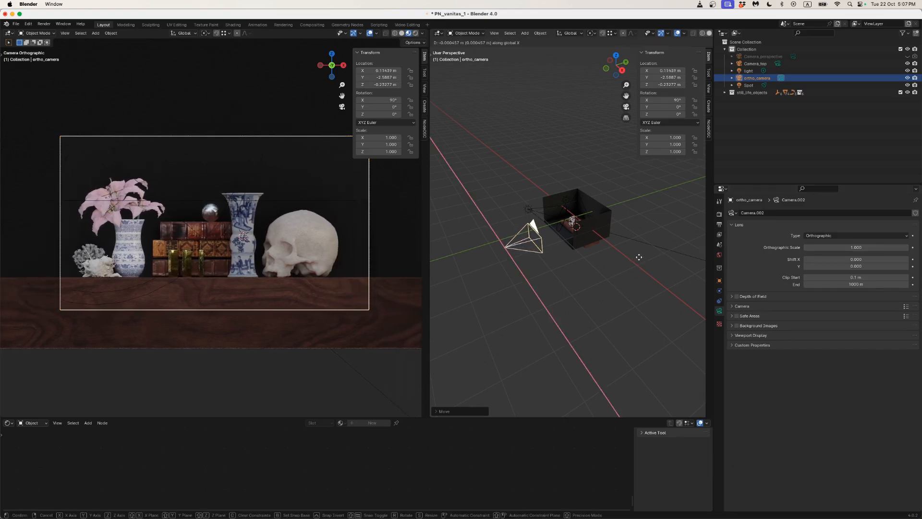
{"action": "left_click", "coordinate": [638, 257]}
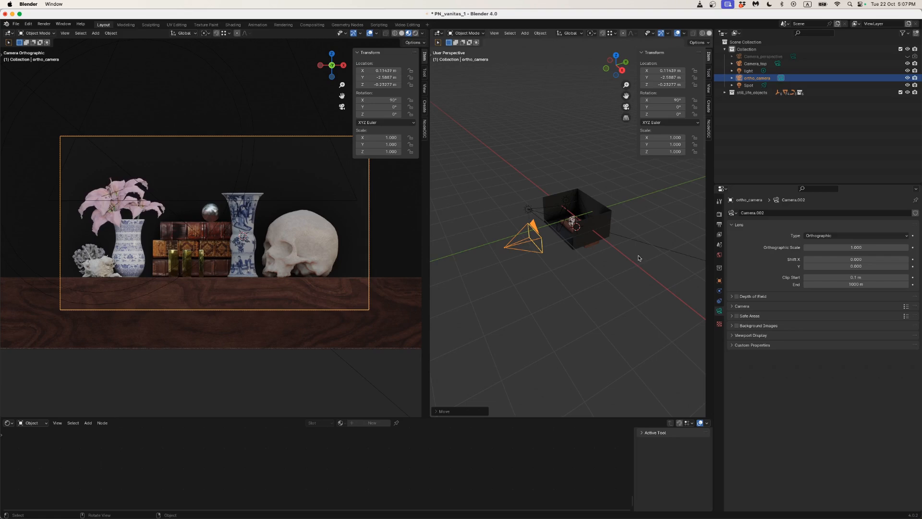
Set the PNG output color to RGBA and make sure Transparent is enabled in the render's Film settings.
{"action": "left_click", "coordinate": [719, 225]}
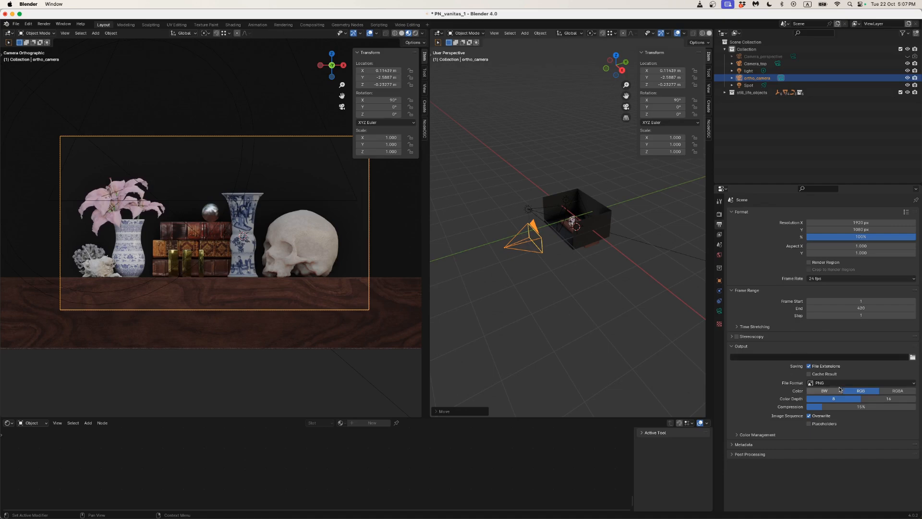
{"action": "left_click", "coordinate": [900, 391]}
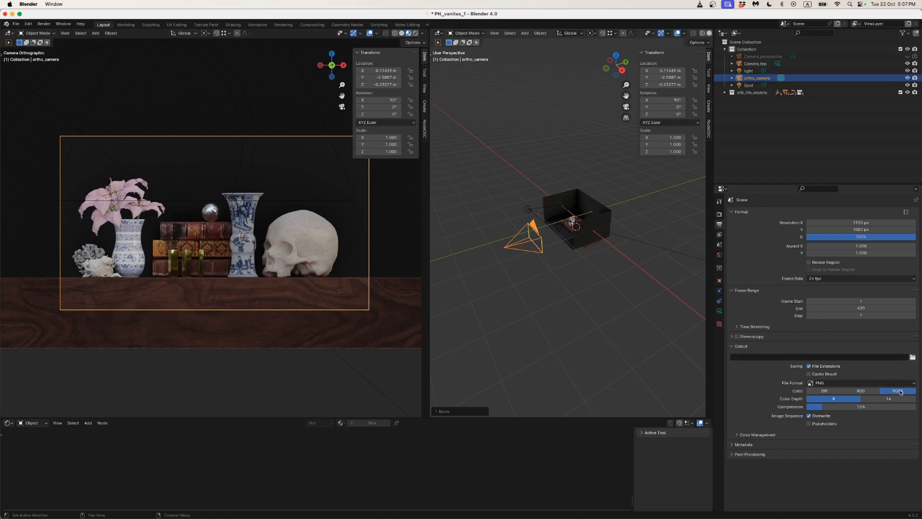
{"action": "left_click", "coordinate": [719, 215]}
{"action": "left_click", "coordinate": [737, 371]}
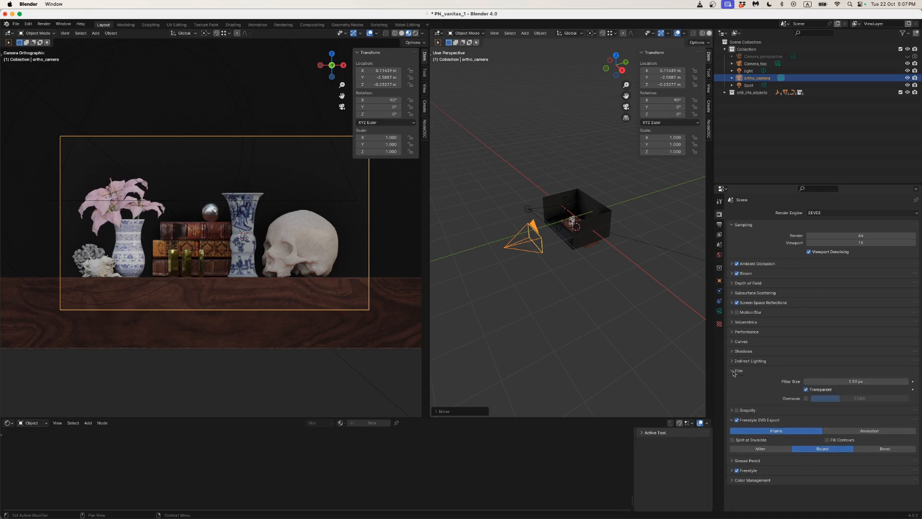
{"action": "left_click", "coordinate": [807, 390]}
Hide the environment_box and table objects so only the still-life objects remain in the camera view.
{"action": "left_click", "coordinate": [604, 222]}
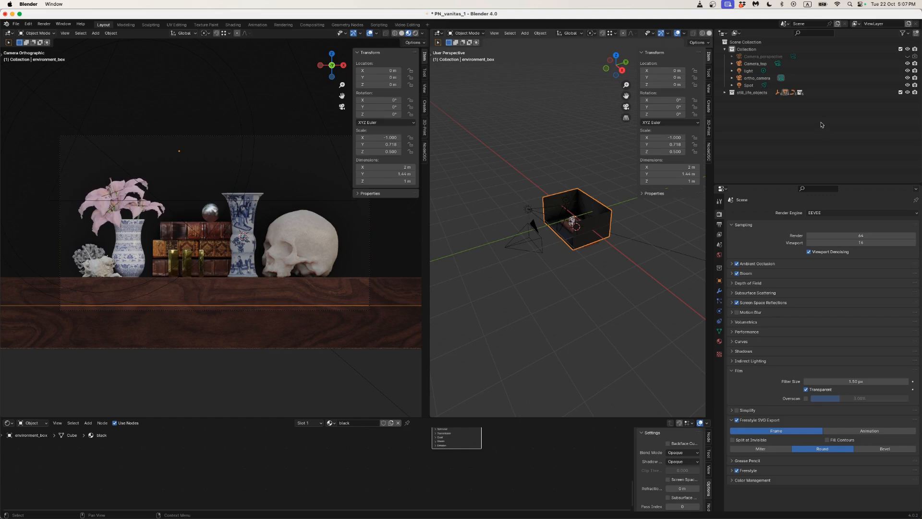
{"action": "key", "text": "period"}
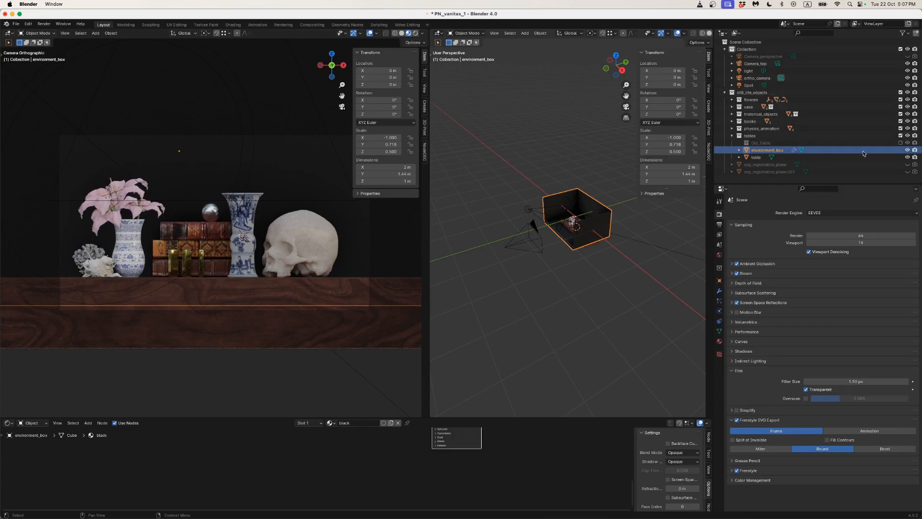
{"action": "left_click", "coordinate": [907, 150]}
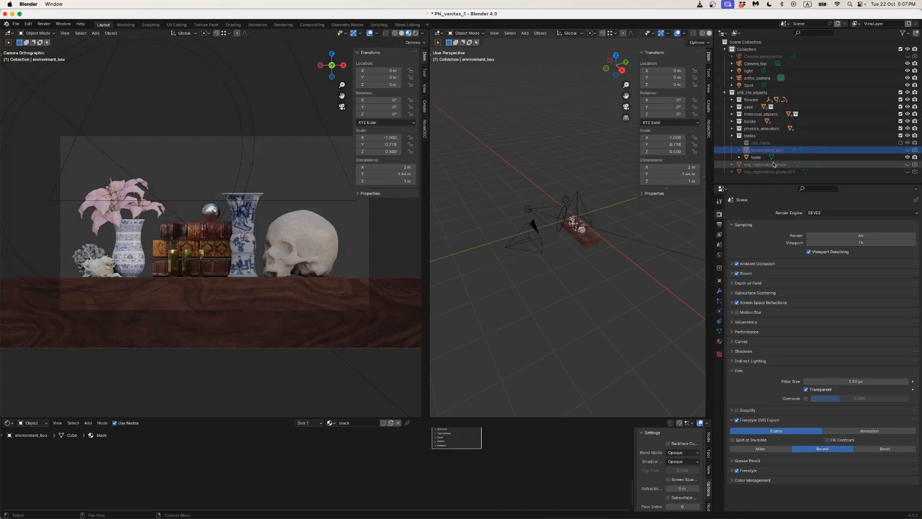
{"action": "left_click", "coordinate": [594, 243]}
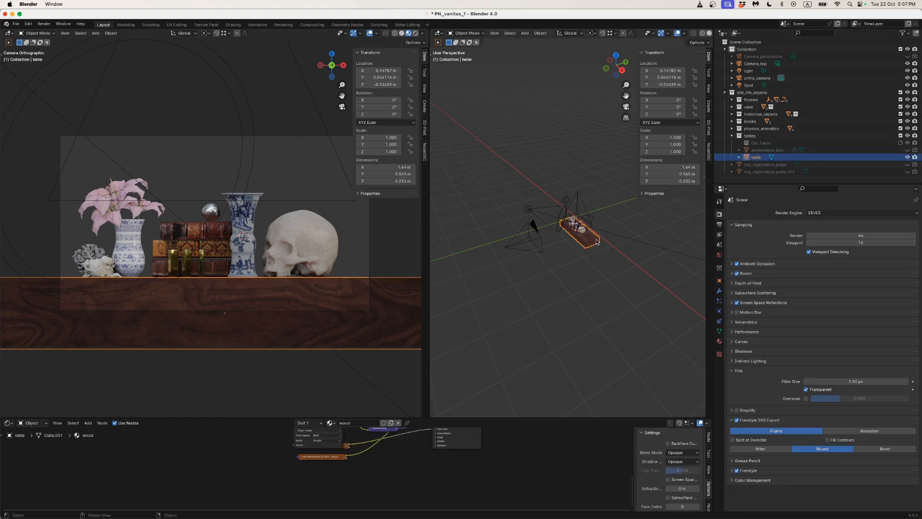
{"action": "left_click", "coordinate": [907, 157]}
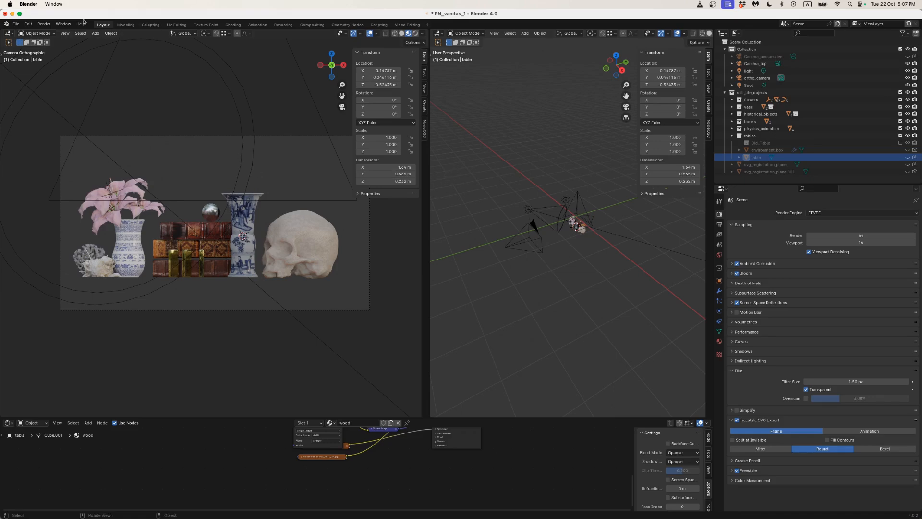
Render the still-life image and save it in the Test_Renders folder as vanitas_ortho_1.png.
{"action": "left_click", "coordinate": [43, 24]}
{"action": "left_click", "coordinate": [53, 32]}
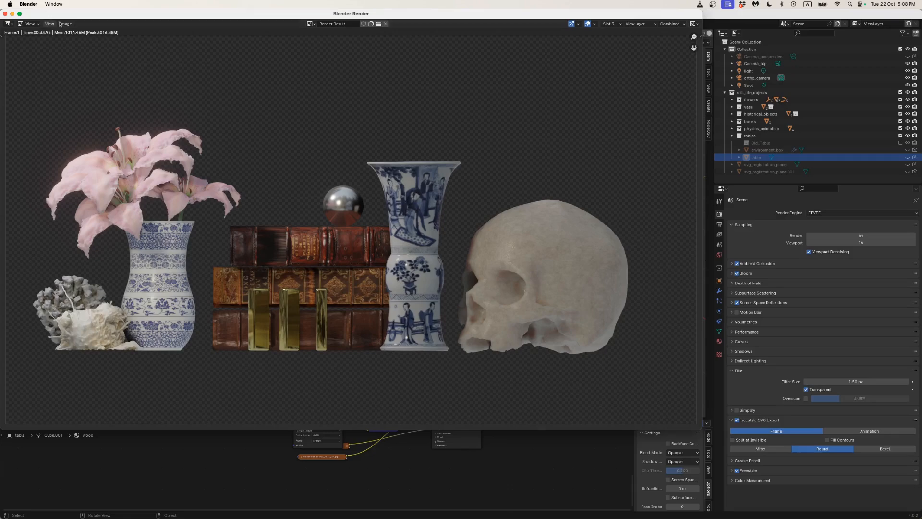
{"action": "left_click", "coordinate": [66, 23]}
{"action": "left_click", "coordinate": [80, 73]}
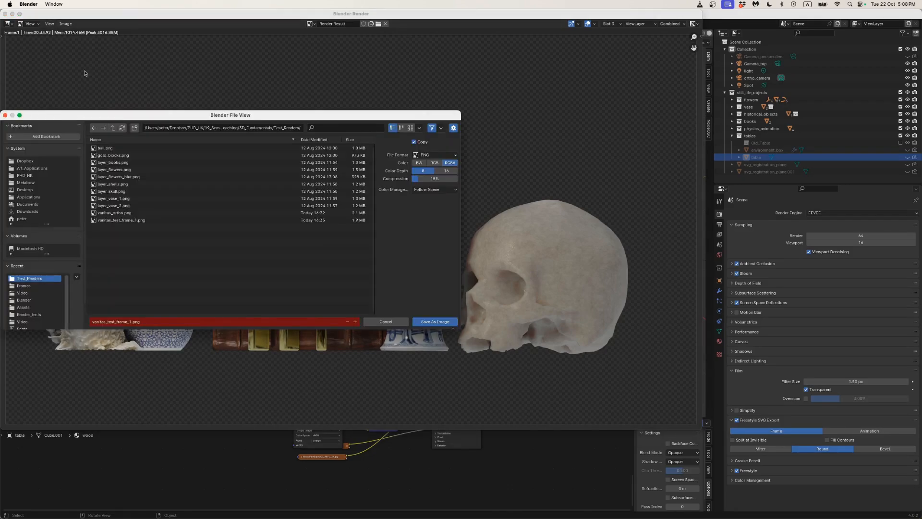
{"action": "left_click", "coordinate": [111, 213]}
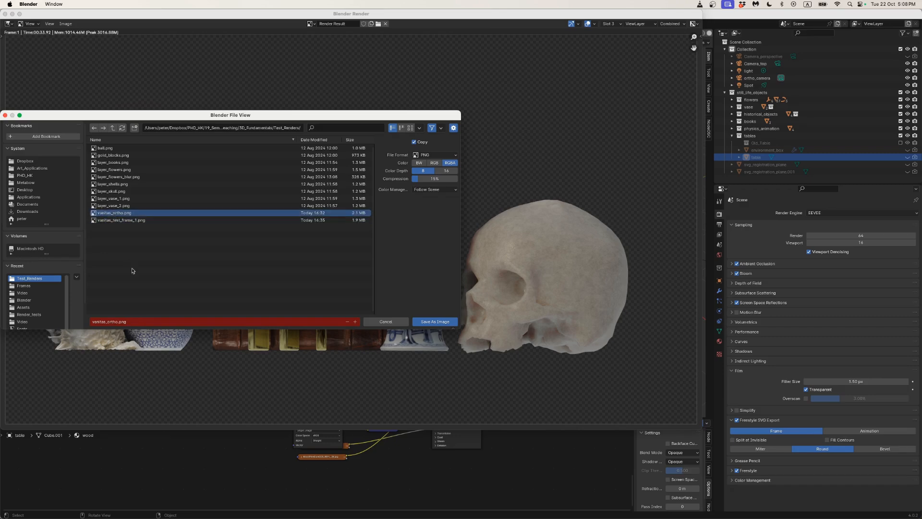
{"action": "left_click", "coordinate": [116, 323]}
{"action": "left_click", "coordinate": [117, 323]}
{"action": "type", "text": "_1"}
{"action": "left_click", "coordinate": [446, 323]}
{"action": "left_click", "coordinate": [441, 323]}
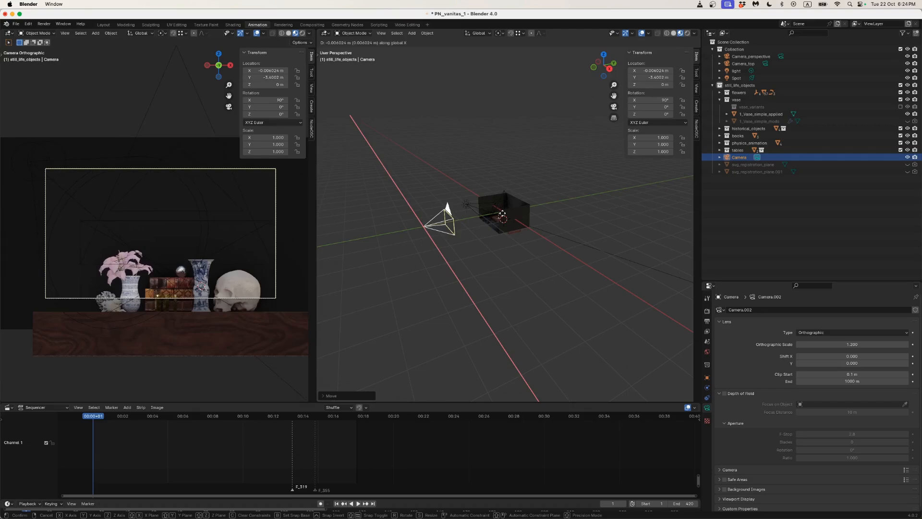
Lower the orthographic Camera along Z to about -0.233 m so the still life sits within the frame.
{"action": "key", "text": "g"}
{"action": "key", "text": "z"}
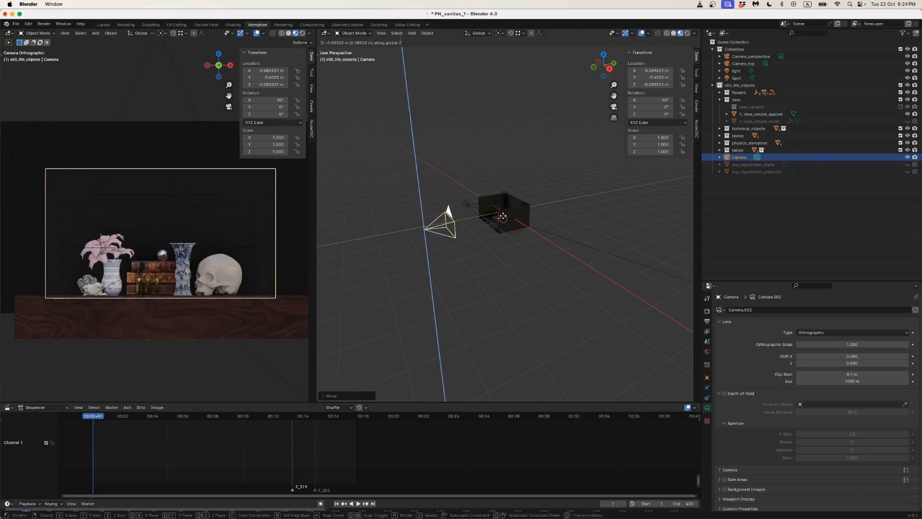
{"action": "left_click", "coordinate": [504, 220]}
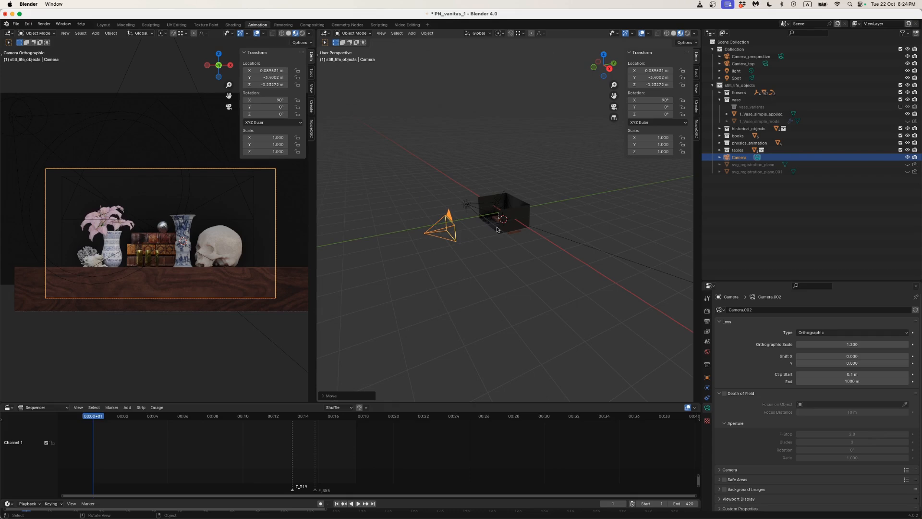
Switch the perspective viewport to solid shading and hide the table object from the tables collection.
{"action": "scroll", "coordinate": [493, 240], "scroll_direction": "up", "scroll_amount": 6}
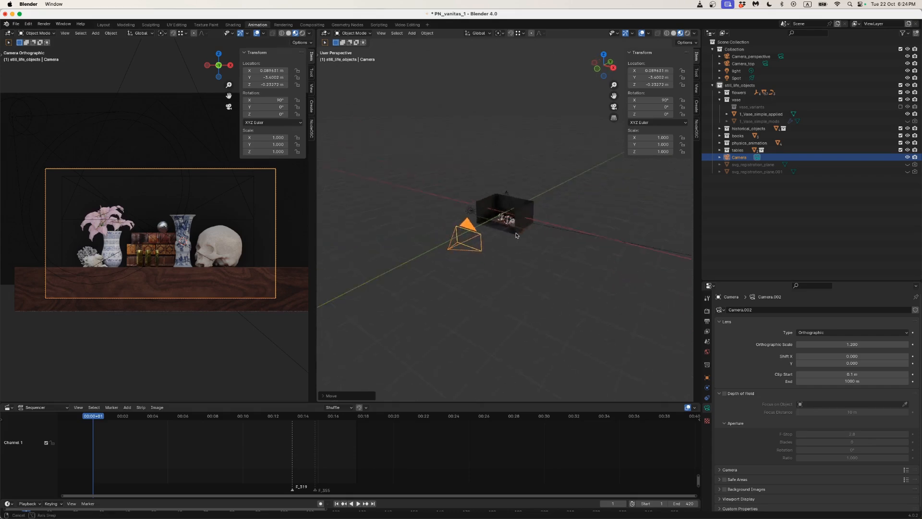
{"action": "scroll", "coordinate": [498, 255], "scroll_direction": "up", "scroll_amount": 8}
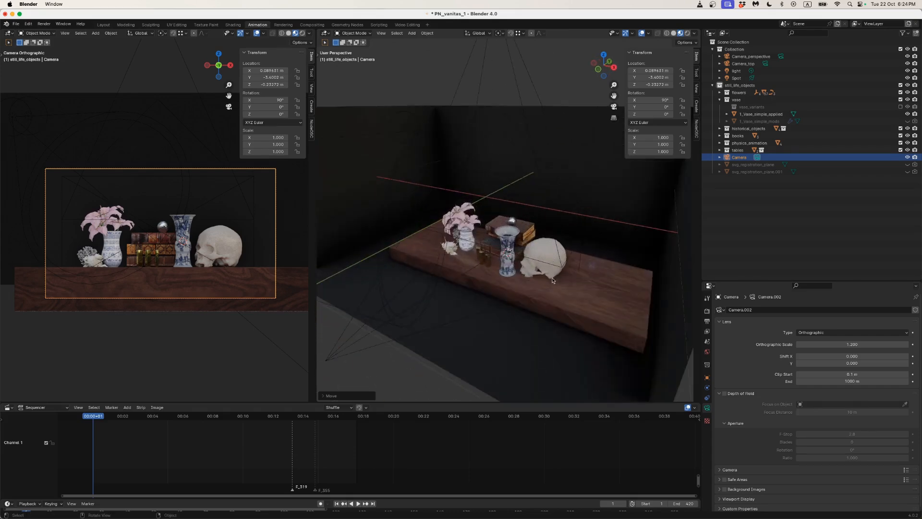
{"action": "left_click", "coordinate": [582, 297]}
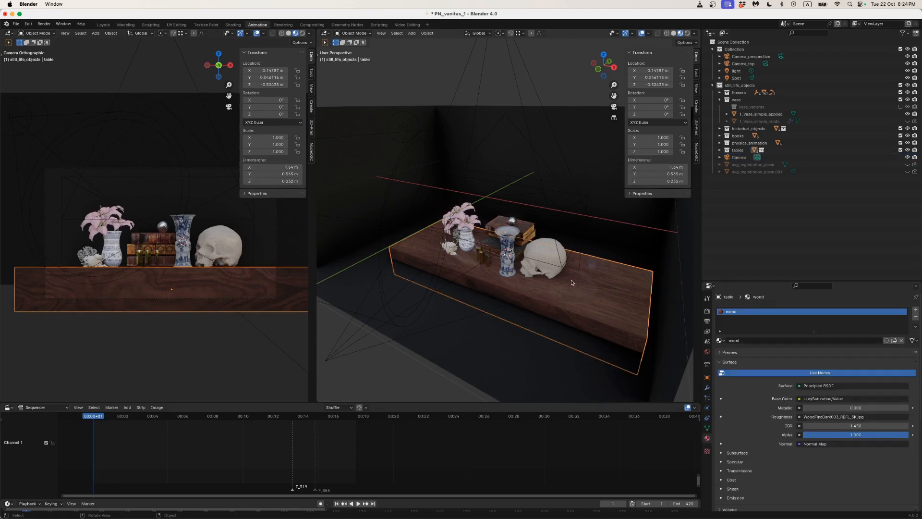
{"action": "scroll", "coordinate": [572, 282], "scroll_direction": "down", "scroll_amount": 5}
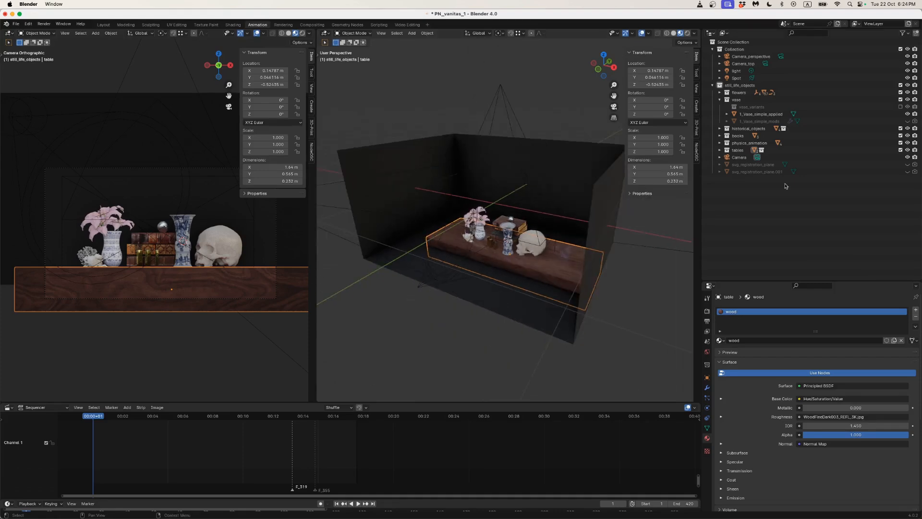
{"action": "scroll", "coordinate": [567, 288], "scroll_direction": "up", "scroll_amount": 10}
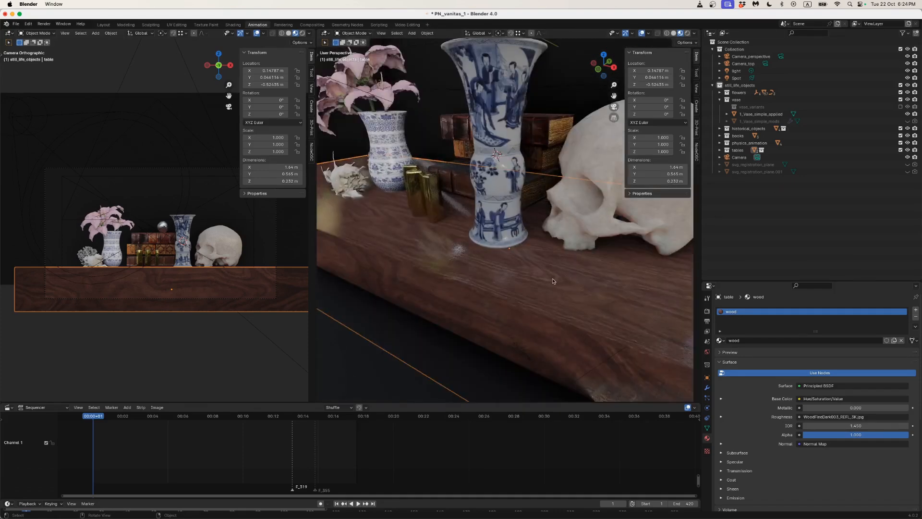
{"action": "key", "text": "z"}
{"action": "key", "text": "Tab"}
{"action": "key", "text": "Tab"}
{"action": "scroll", "coordinate": [516, 288], "scroll_direction": "down", "scroll_amount": 10}
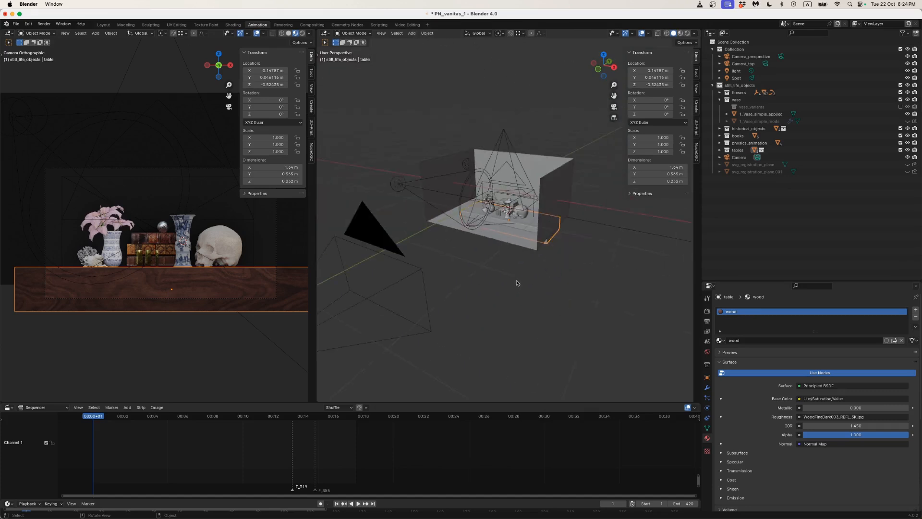
{"action": "scroll", "coordinate": [516, 282], "scroll_direction": "up", "scroll_amount": 4}
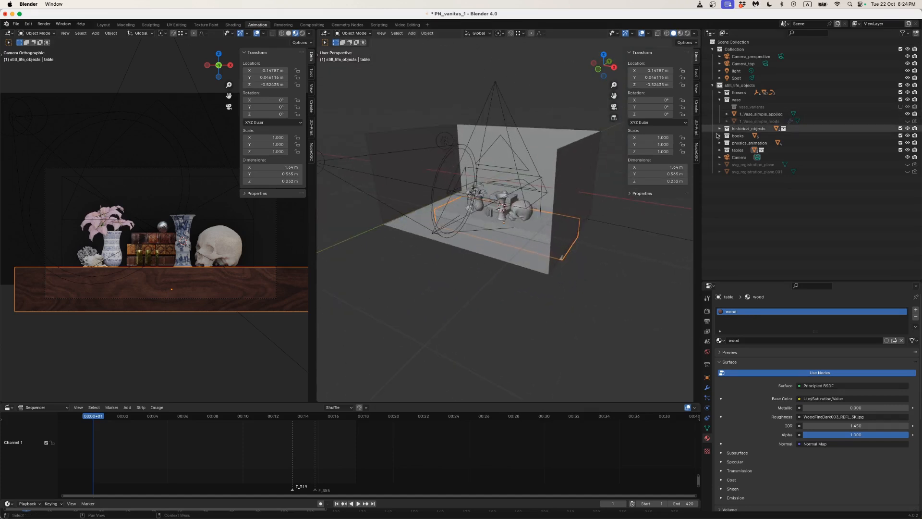
{"action": "left_click", "coordinate": [719, 150]}
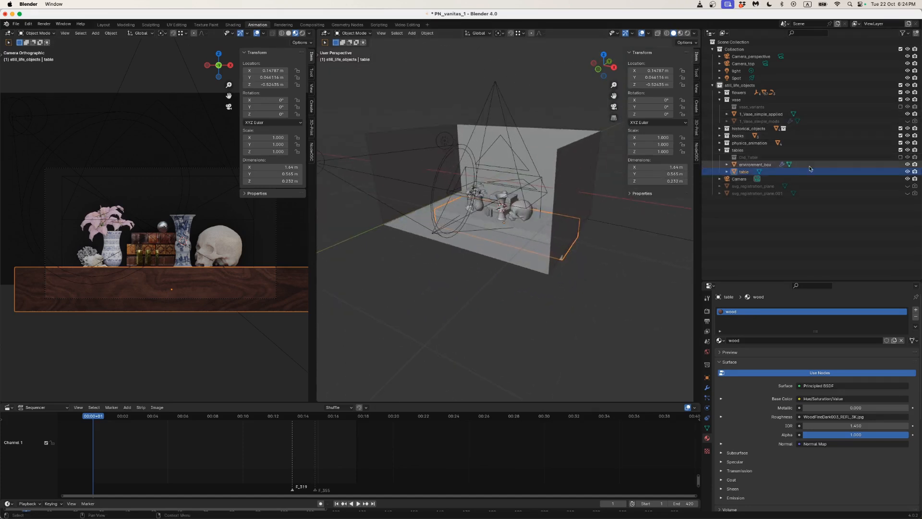
{"action": "left_click", "coordinate": [907, 171]}
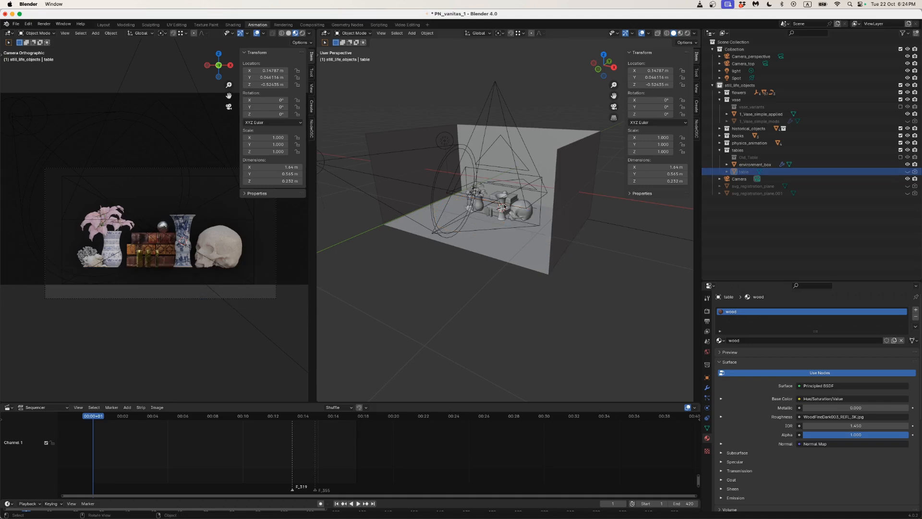
Add a cube mesh and set its dimensions to 0.4 m on every side.
{"action": "key", "text": "shift+a"}
{"action": "mouse_move", "coordinate": [476, 106]}
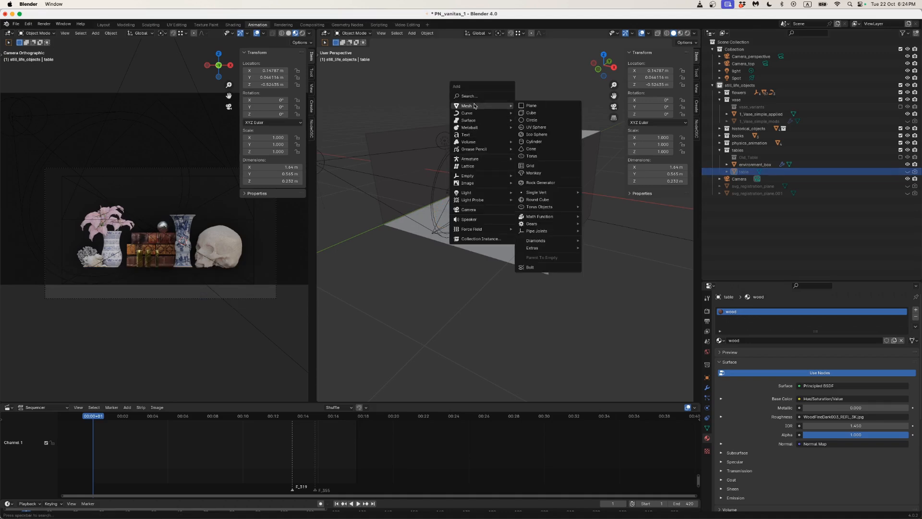
{"action": "left_click", "coordinate": [530, 112]}
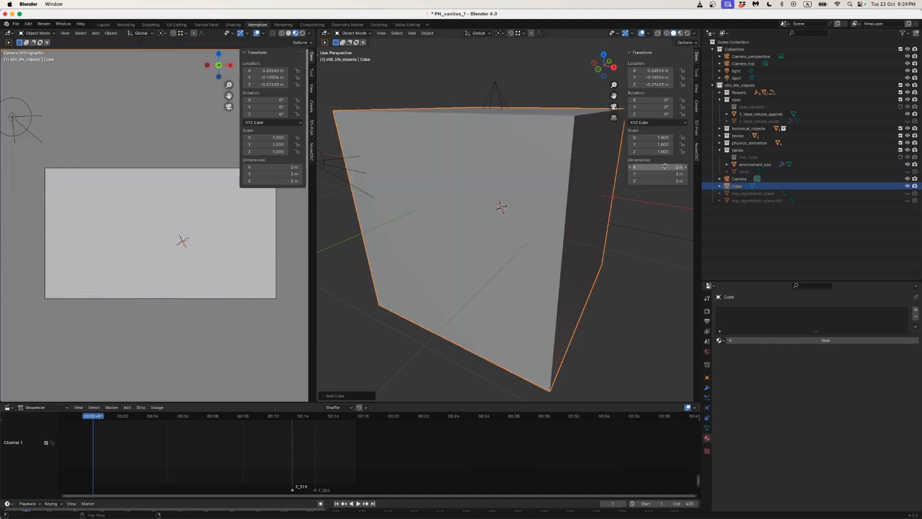
{"action": "left_click", "coordinate": [665, 166]}
{"action": "type", "text": "0.4"}
{"action": "key", "text": "Return"}
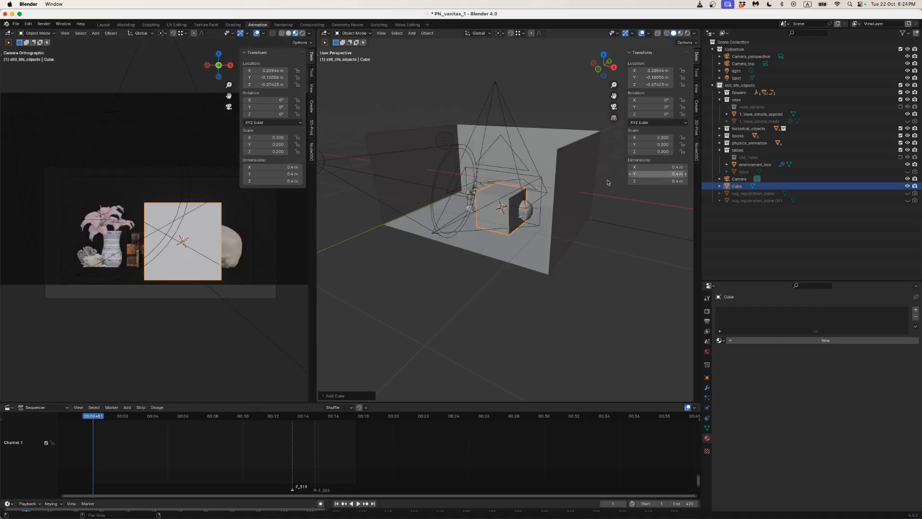
Lower the cube along Z to about -0.63 m so its top sits just beneath the still-life objects.
{"action": "scroll", "coordinate": [490, 196], "scroll_direction": "up", "scroll_amount": 5}
{"action": "key", "text": "g"}
{"action": "key", "text": "z"}
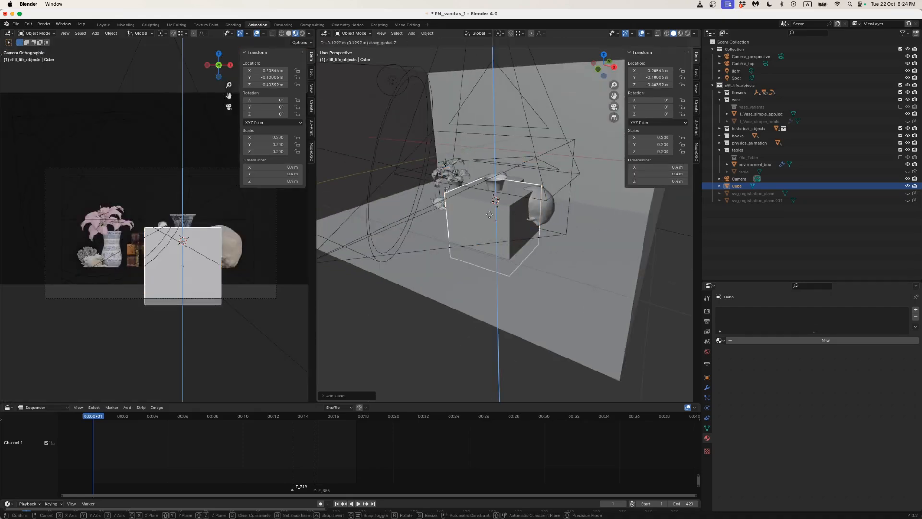
{"action": "left_click", "coordinate": [490, 247]}
{"action": "scroll", "coordinate": [488, 240], "scroll_direction": "left", "scroll_amount": 5}
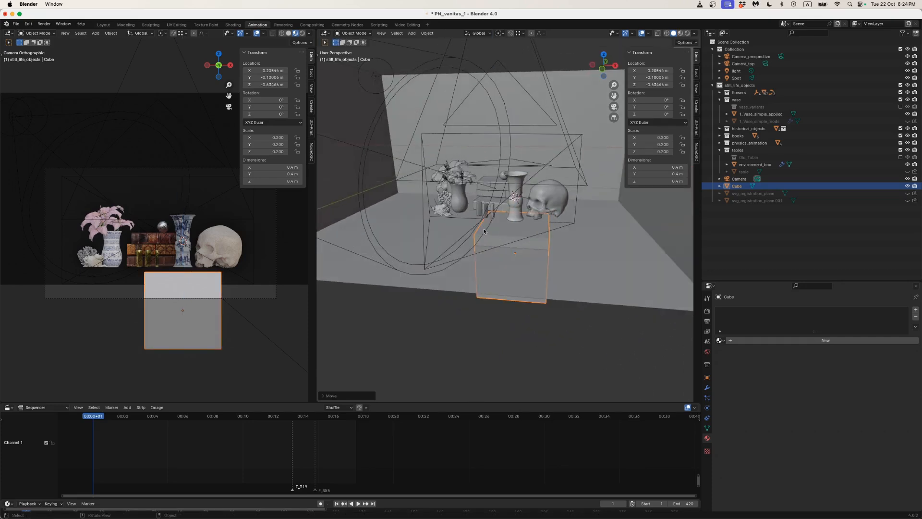
Move the orthographic Camera along X to about 0.247 m and set its orthographic scale to 0.500.
{"action": "left_click", "coordinate": [739, 179]}
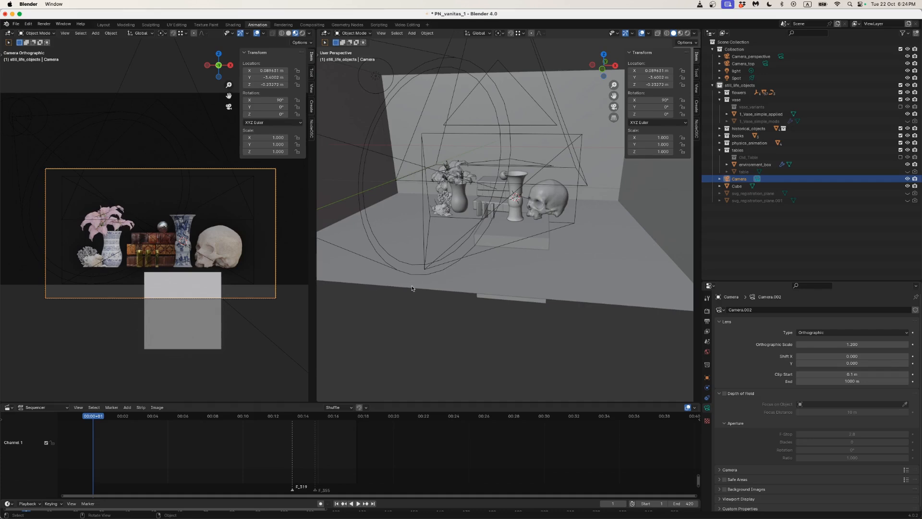
{"action": "key", "text": "g"}
{"action": "key", "text": "x"}
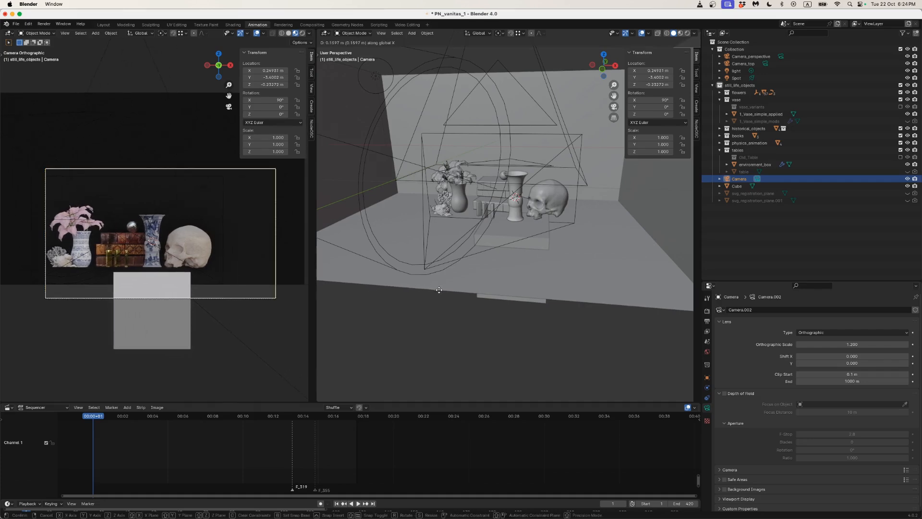
{"action": "left_click", "coordinate": [439, 291]}
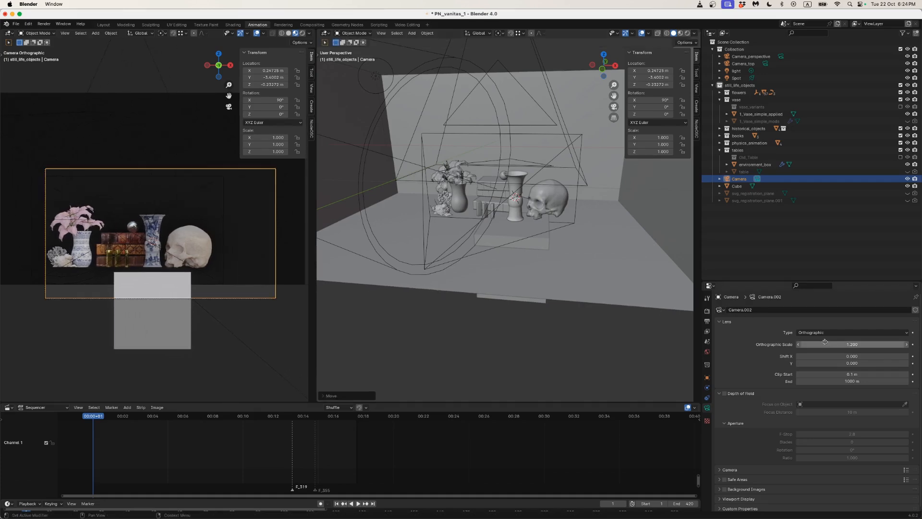
{"action": "mouse_move", "coordinate": [833, 345]}
{"action": "left_mouse_down"}
{"action": "mouse_move", "coordinate": [847, 345]}
{"action": "mouse_move", "coordinate": [821, 345]}
{"action": "left_mouse_up"}
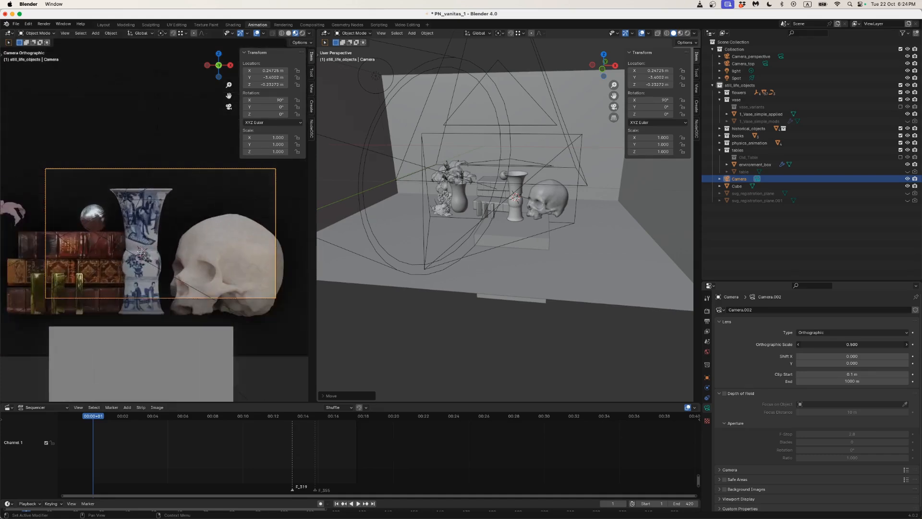
{"action": "left_click", "coordinate": [850, 344]}
{"action": "key", "text": "Return"}
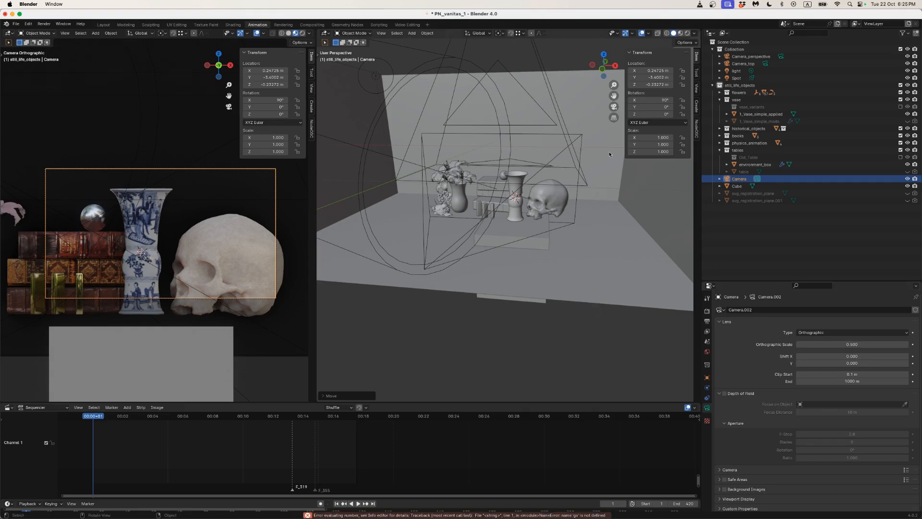
Center the Camera over the cube's top edge at about 0.208 m along X and about -0.308 m along Z.
{"action": "key", "text": "g"}
{"action": "key", "text": "x"}
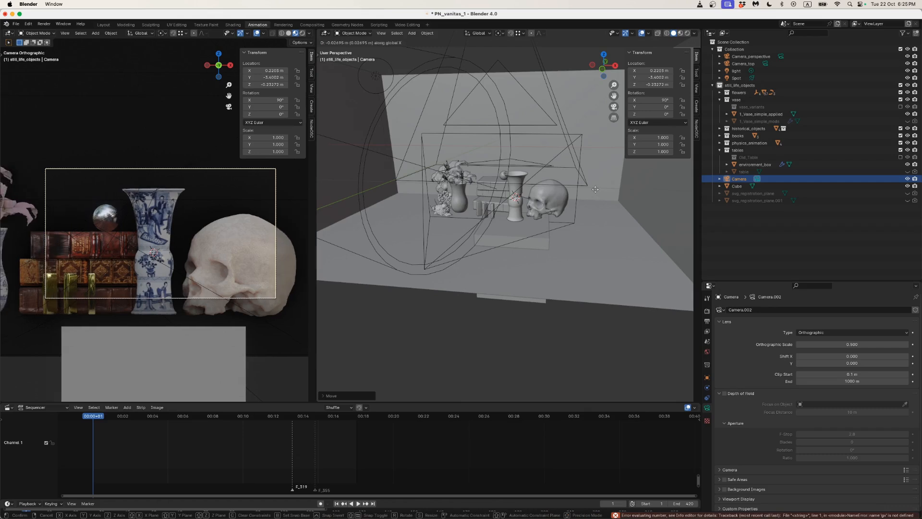
{"action": "left_click", "coordinate": [596, 191]}
{"action": "key", "text": "g"}
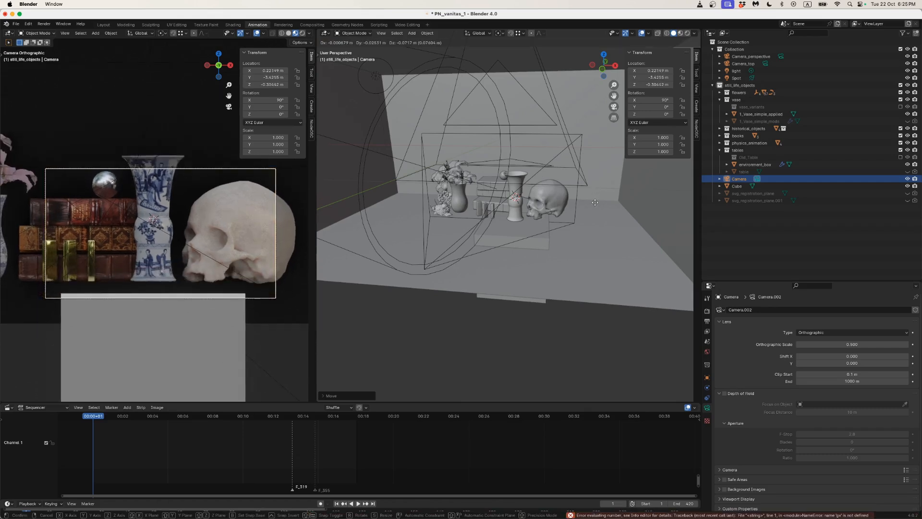
{"action": "key", "text": "z"}
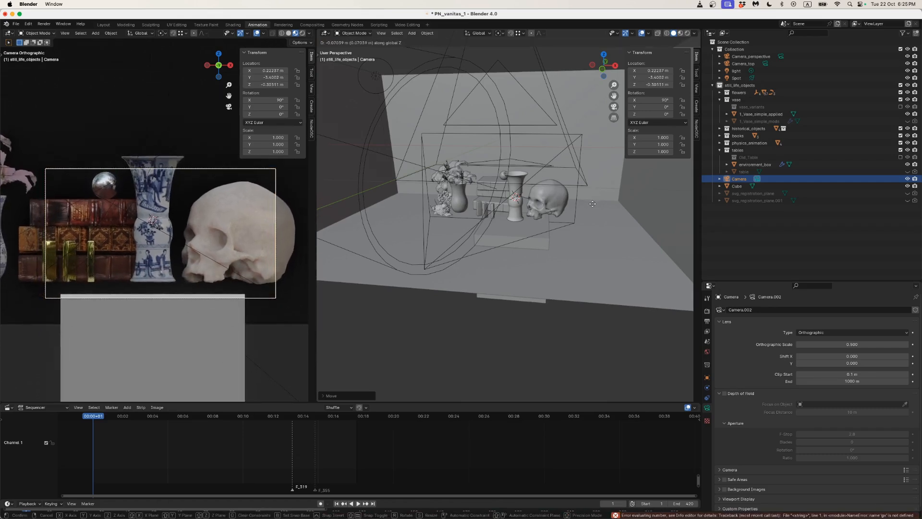
{"action": "left_click", "coordinate": [592, 204]}
{"action": "key", "text": "g"}
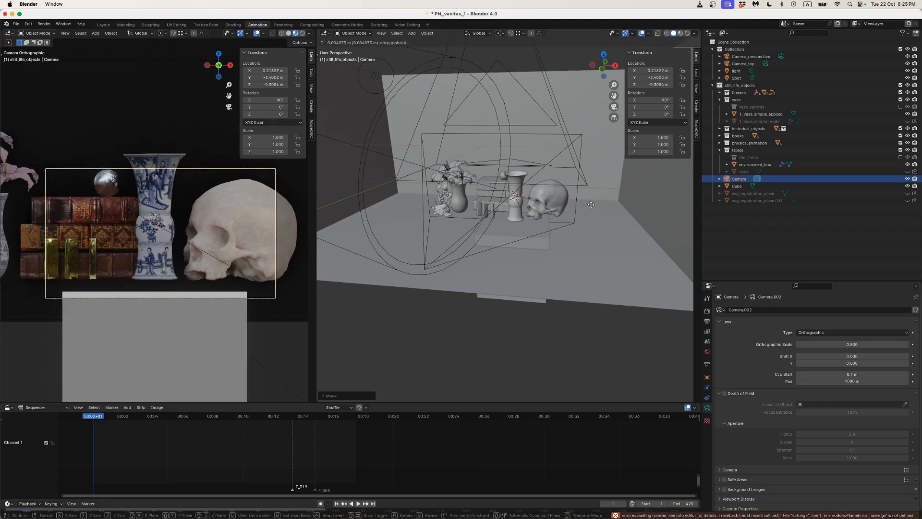
{"action": "left_click", "coordinate": [542, 198]}
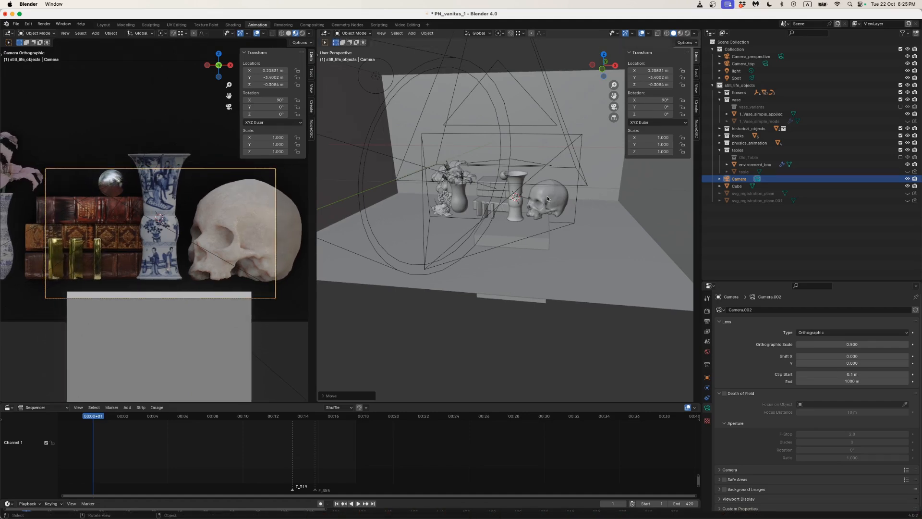
Hide the perspective and top cameras, the light and Spot objects, and the environment_box.
{"action": "left_click", "coordinate": [907, 57]}
{"action": "left_click_drag", "start_coordinate": [908, 63], "coordinate": [911, 78]}
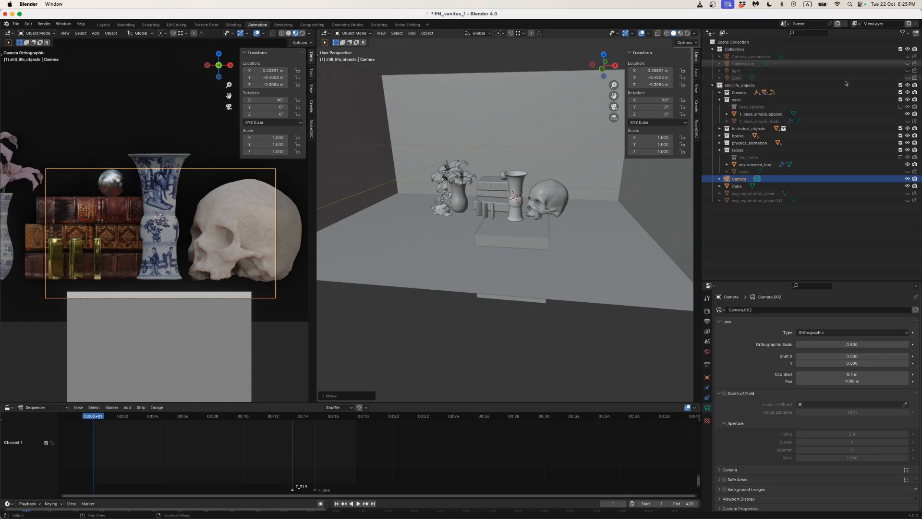
{"action": "mouse_move", "coordinate": [519, 172]}
{"action": "left_mouse_down"}
{"action": "mouse_move", "coordinate": [520, 153]}
{"action": "mouse_move", "coordinate": [505, 172]}
{"action": "left_mouse_up"}
{"action": "scroll", "coordinate": [506, 180], "scroll_direction": "up", "scroll_amount": 3}
{"action": "scroll", "coordinate": [506, 172], "scroll_direction": "down", "scroll_amount": 5}
{"action": "left_click", "coordinate": [556, 241]}
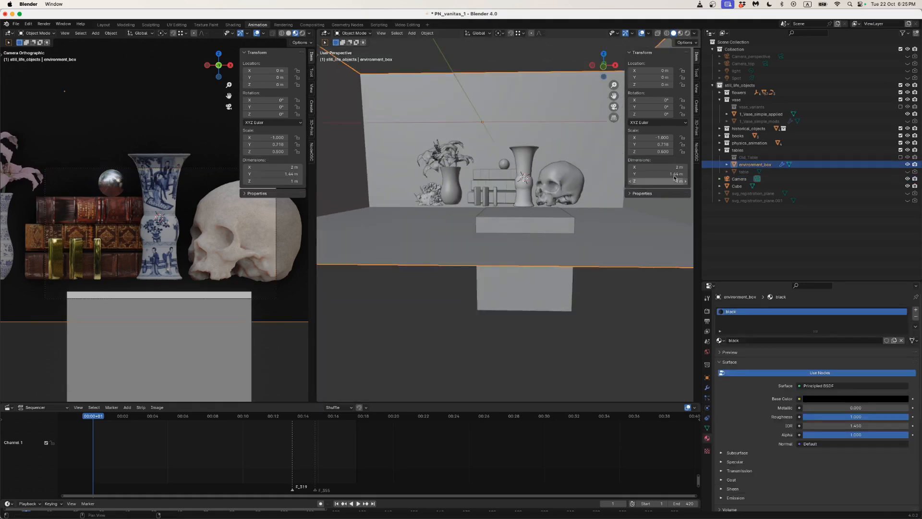
{"action": "key", "text": "h"}
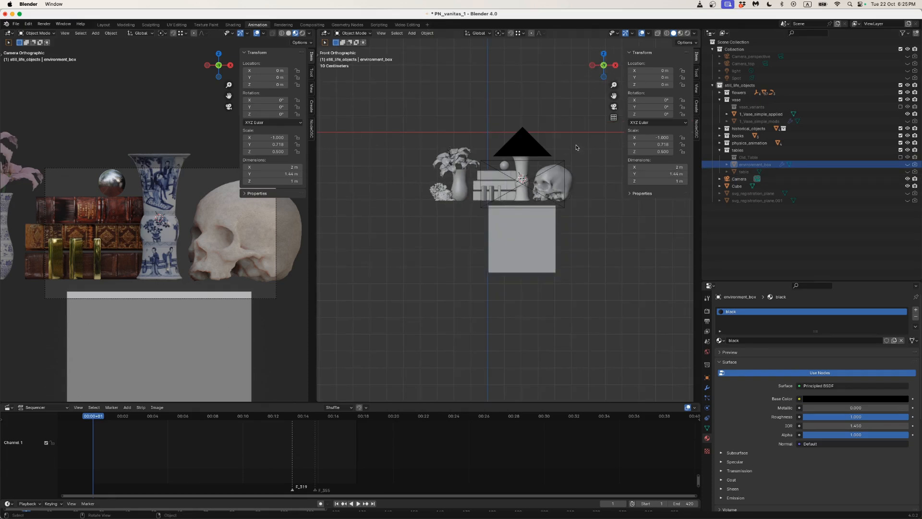
View the scene in front orthographic and hide the orthographic Camera object.
{"action": "left_click", "coordinate": [542, 150]}
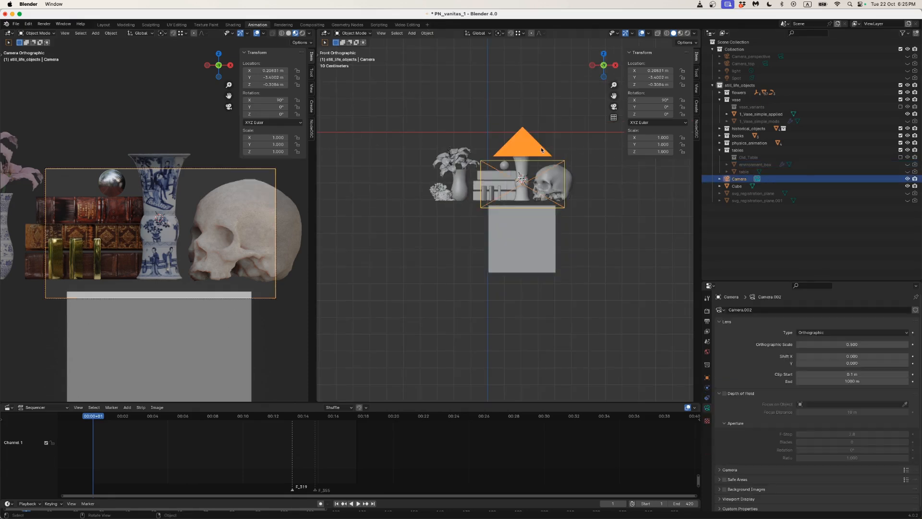
{"action": "left_click", "coordinate": [907, 179]}
{"action": "scroll", "coordinate": [566, 231], "scroll_direction": "up", "scroll_amount": 3}
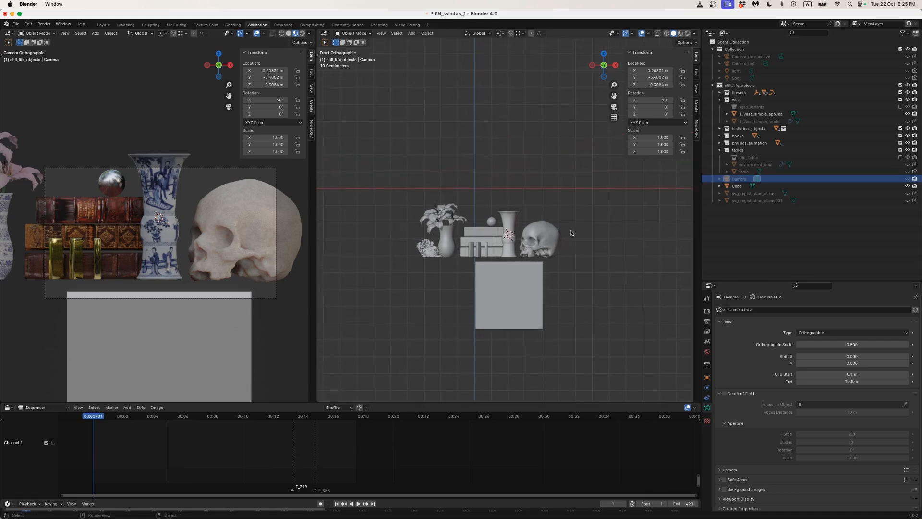
Switch the front view to wireframe, select all still-life objects above the cube and scale them down to about 0.53.
{"action": "scroll", "coordinate": [566, 230], "scroll_direction": "up", "scroll_amount": 1}
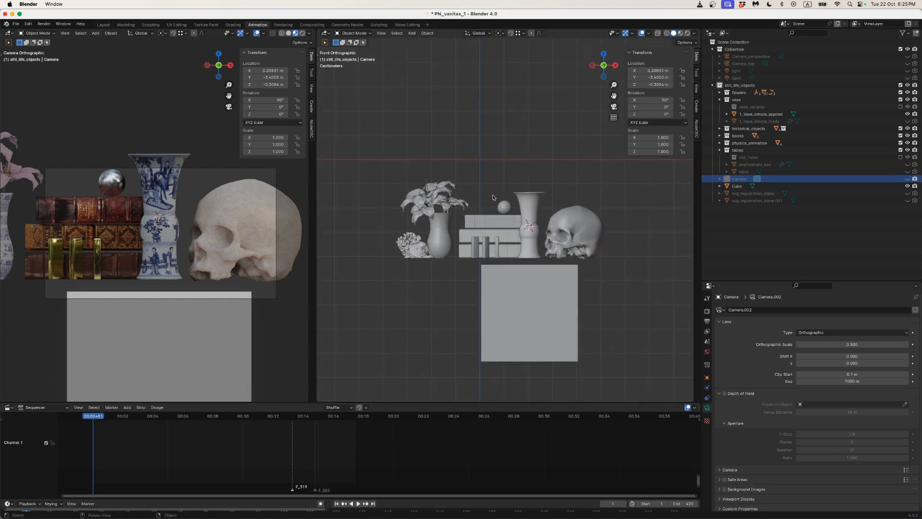
{"action": "key", "text": "z"}
{"action": "left_click", "coordinate": [468, 196]}
{"action": "left_click_drag", "start_coordinate": [357, 155], "coordinate": [634, 270]}
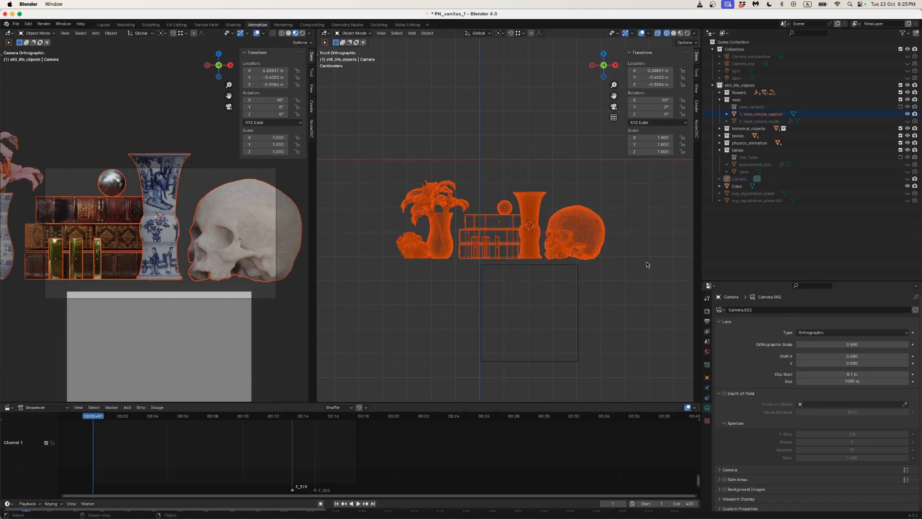
{"action": "key", "text": "s"}
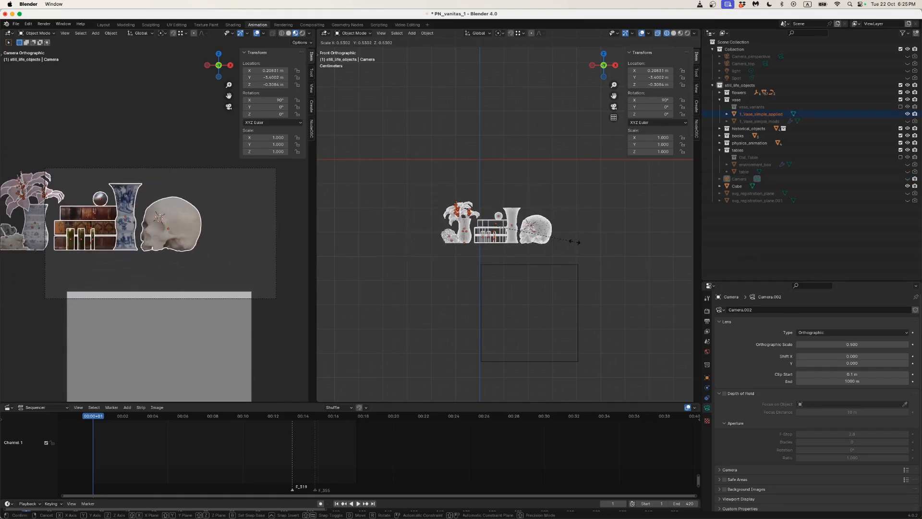
{"action": "left_click", "coordinate": [574, 243]}
Move the selected still-life objects above the cube inside the camera frame and rescale them to fit within its width.
{"action": "key", "text": "g"}
{"action": "left_click", "coordinate": [603, 261]}
{"action": "scroll", "coordinate": [615, 264], "scroll_direction": "up", "scroll_amount": 2}
{"action": "left_click_drag", "start_coordinate": [627, 260], "coordinate": [607, 233]}
{"action": "scroll", "coordinate": [640, 259], "scroll_direction": "up", "scroll_amount": 1}
{"action": "key", "text": "s"}
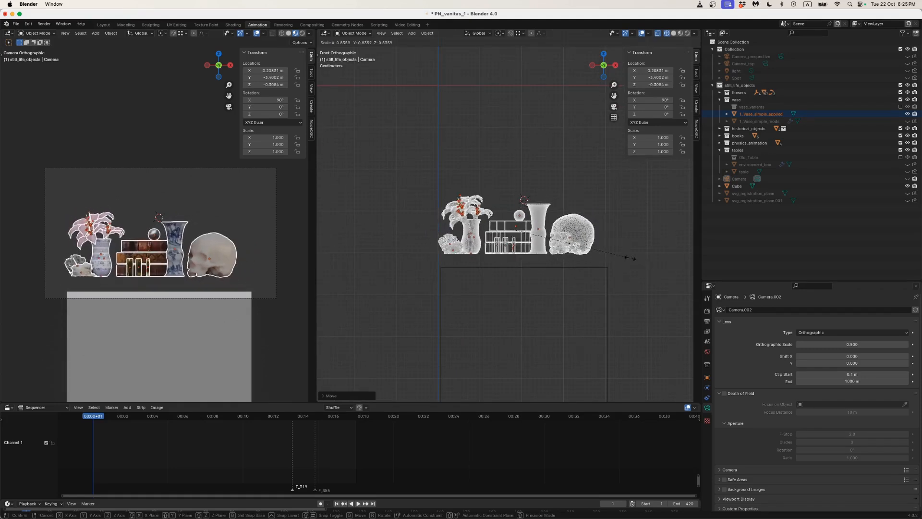
{"action": "left_click", "coordinate": [633, 261]}
Move the still-life group about 0.016 m along X and -0.033 m along Z onto the cube's top edge.
{"action": "scroll", "coordinate": [630, 260], "scroll_direction": "up", "scroll_amount": 2}
{"action": "key", "text": "g"}
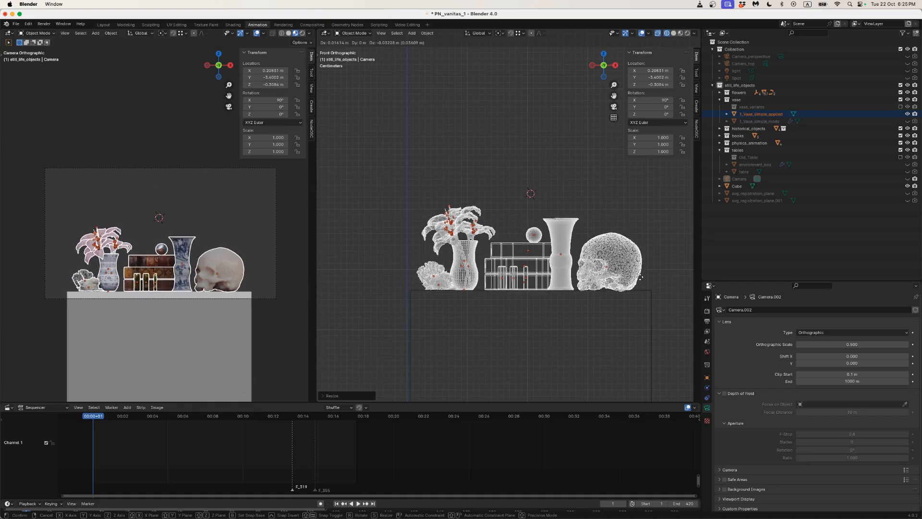
{"action": "left_click", "coordinate": [639, 277]}
Fine-tune the still-life group's height along Z so the bases meet the cube's top edge, and clear the selection.
{"action": "scroll", "coordinate": [627, 283], "scroll_direction": "up", "scroll_amount": 2}
{"action": "scroll", "coordinate": [627, 284], "scroll_direction": "down", "scroll_amount": 3}
{"action": "scroll", "coordinate": [627, 283], "scroll_direction": "up", "scroll_amount": 3}
{"action": "scroll", "coordinate": [567, 230], "scroll_direction": "left", "scroll_amount": 2}
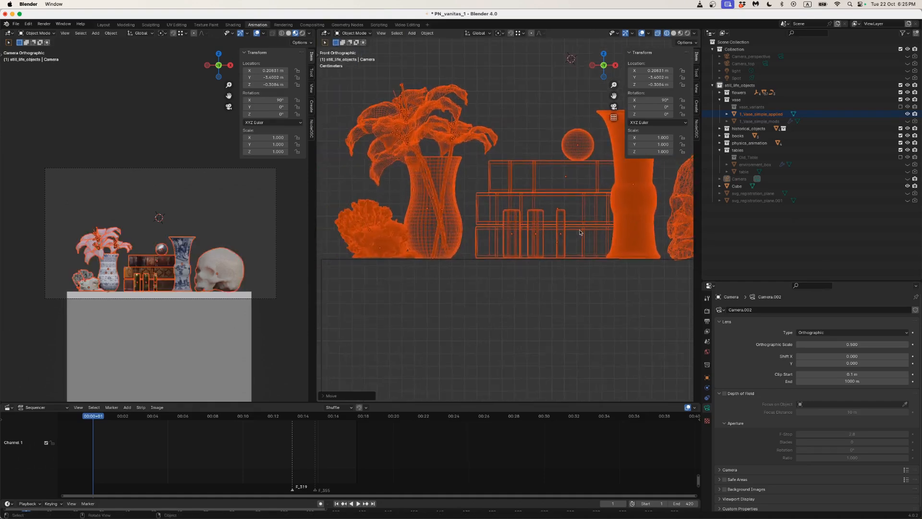
{"action": "key", "text": "g"}
{"action": "key", "text": "z"}
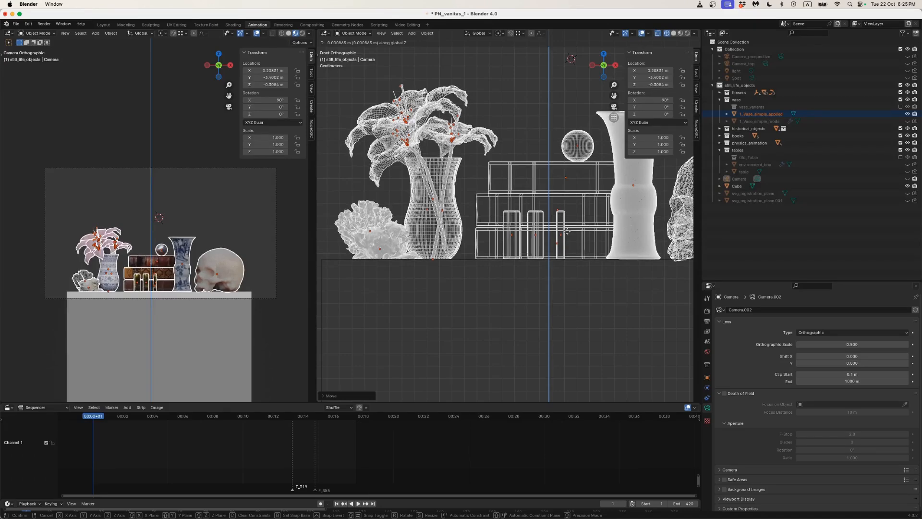
{"action": "left_click", "coordinate": [567, 232]}
{"action": "scroll", "coordinate": [567, 232], "scroll_direction": "down", "scroll_amount": 3}
{"action": "left_click", "coordinate": [567, 266]}
Unhide the orthographic Camera and set its orthographic scale to 0.400.
{"action": "scroll", "coordinate": [556, 261], "scroll_direction": "down", "scroll_amount": 2}
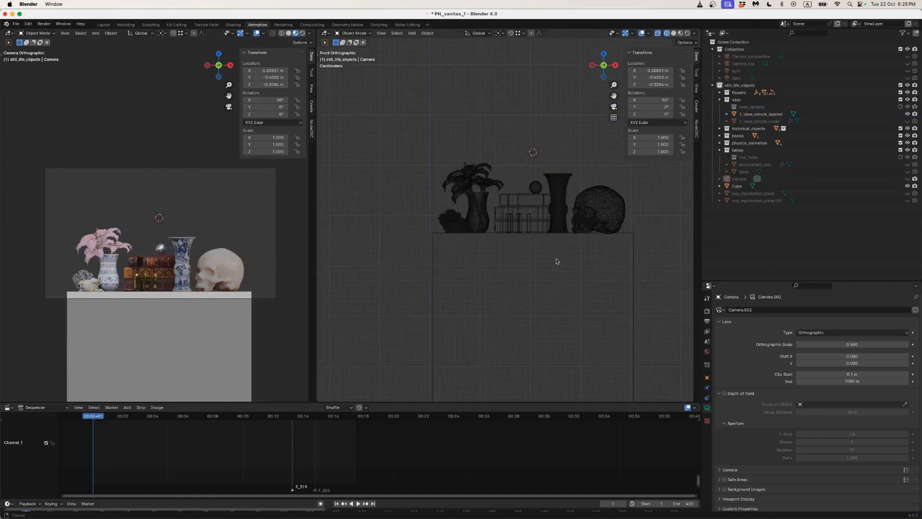
{"action": "scroll", "coordinate": [556, 262], "scroll_direction": "right", "scroll_amount": 2}
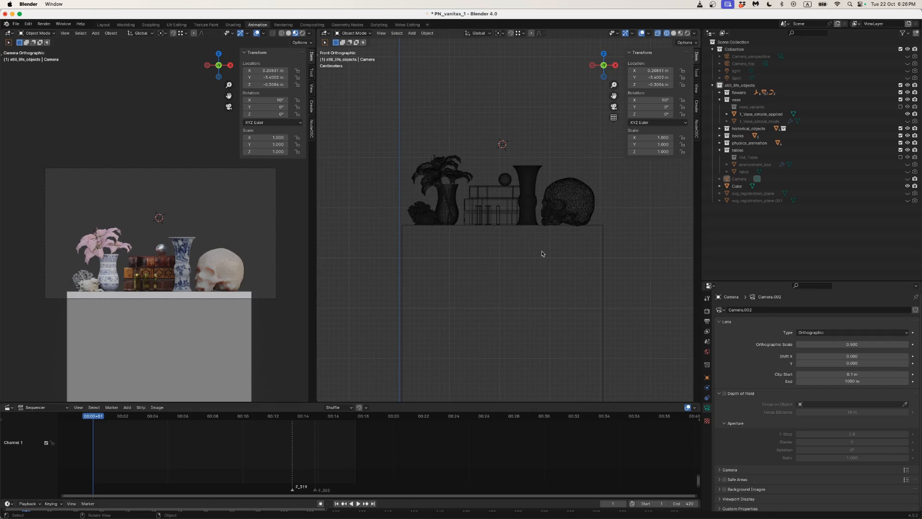
{"action": "scroll", "coordinate": [542, 254], "scroll_direction": "up", "scroll_amount": 3}
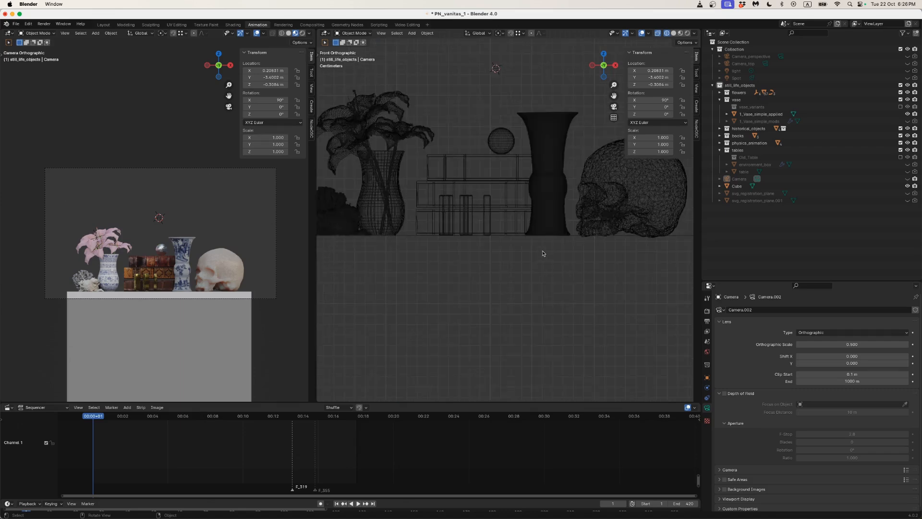
{"action": "scroll", "coordinate": [456, 229], "scroll_direction": "up", "scroll_amount": 3}
{"action": "scroll", "coordinate": [486, 229], "scroll_direction": "down", "scroll_amount": 4}
{"action": "scroll", "coordinate": [487, 230], "scroll_direction": "up", "scroll_amount": 1}
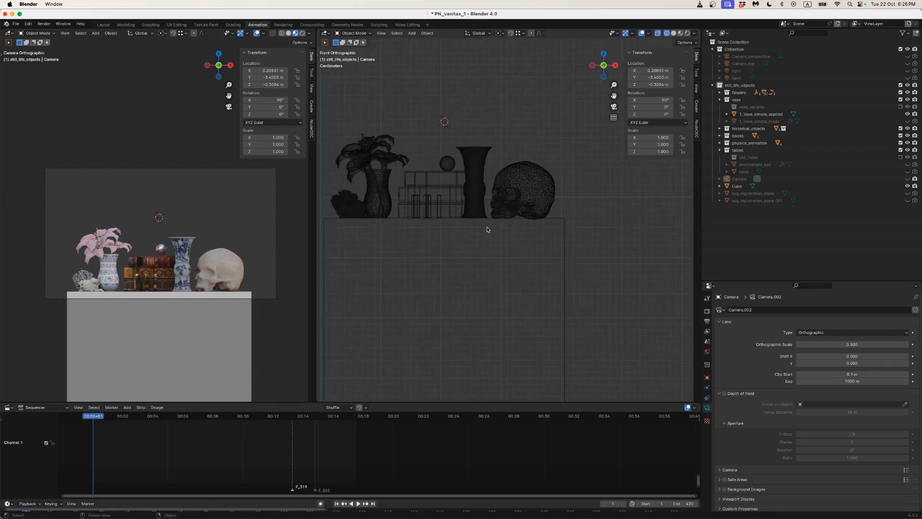
{"action": "scroll", "coordinate": [487, 230], "scroll_direction": "down", "scroll_amount": 1}
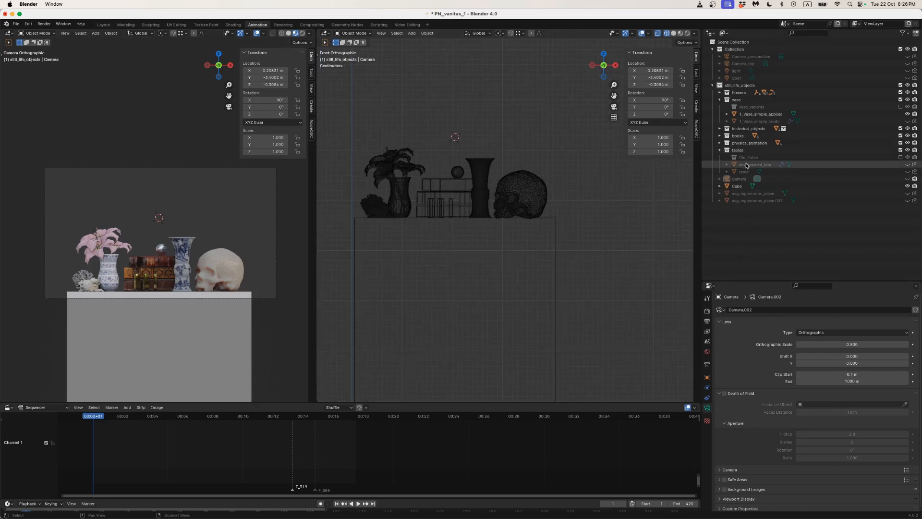
{"action": "left_click", "coordinate": [906, 180]}
{"action": "left_click", "coordinate": [908, 179]}
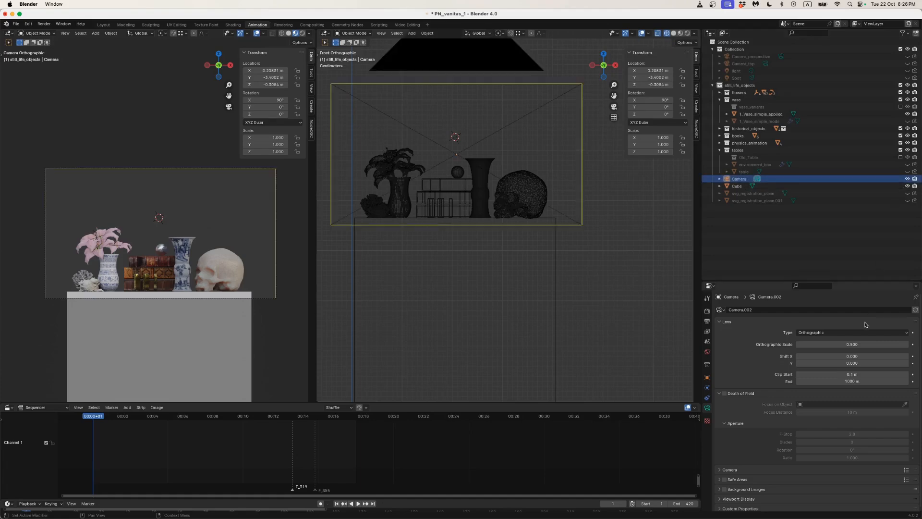
{"action": "left_click_drag", "start_coordinate": [852, 344], "coordinate": [850, 345]}
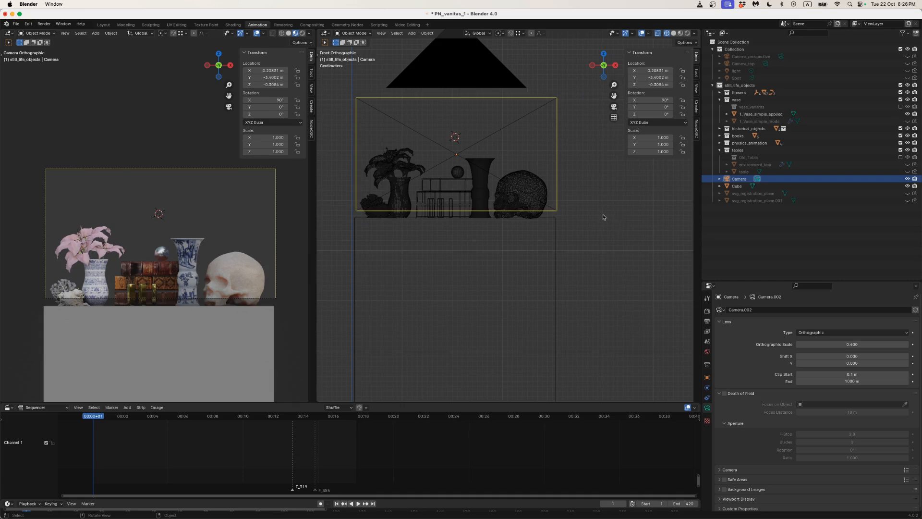
Switch the front view to Rendered shading and lower the Camera along Z to about -0.328 m.
{"action": "key", "text": "z"}
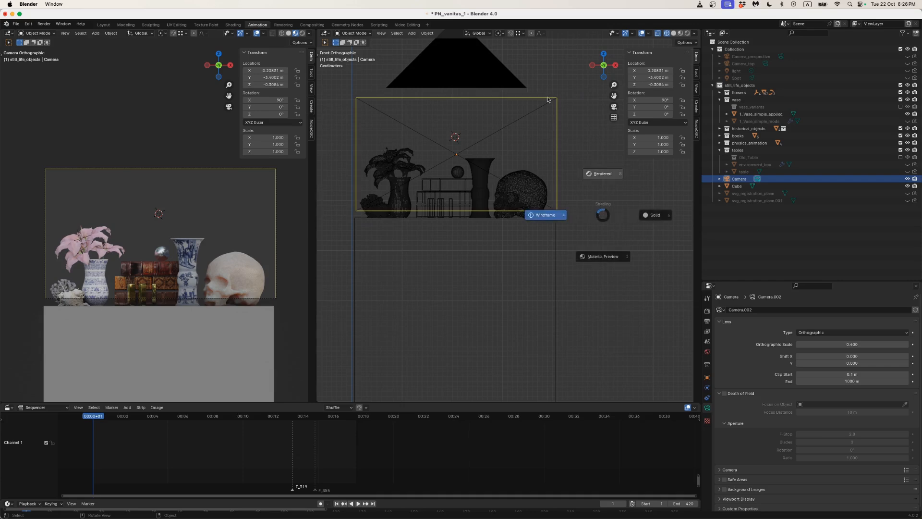
{"action": "left_click", "coordinate": [475, 78]}
{"action": "left_click", "coordinate": [475, 79]}
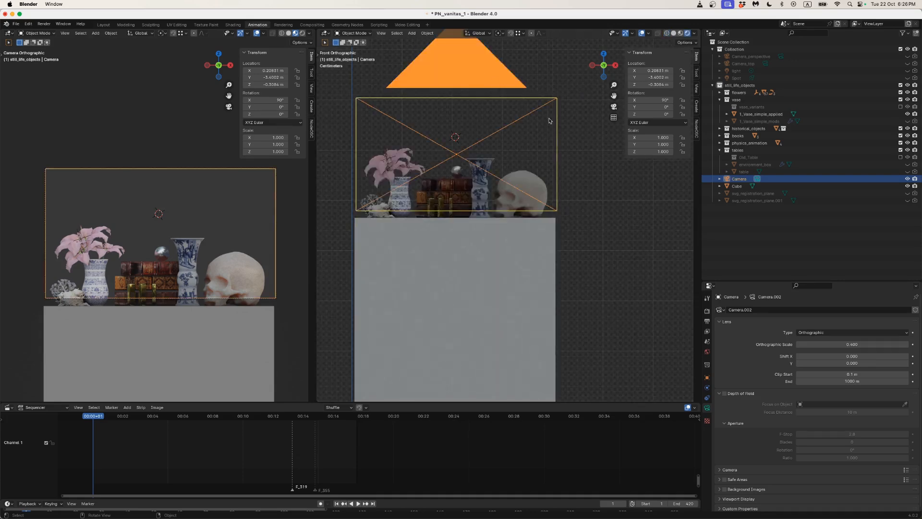
{"action": "key", "text": "g"}
{"action": "key", "text": "z"}
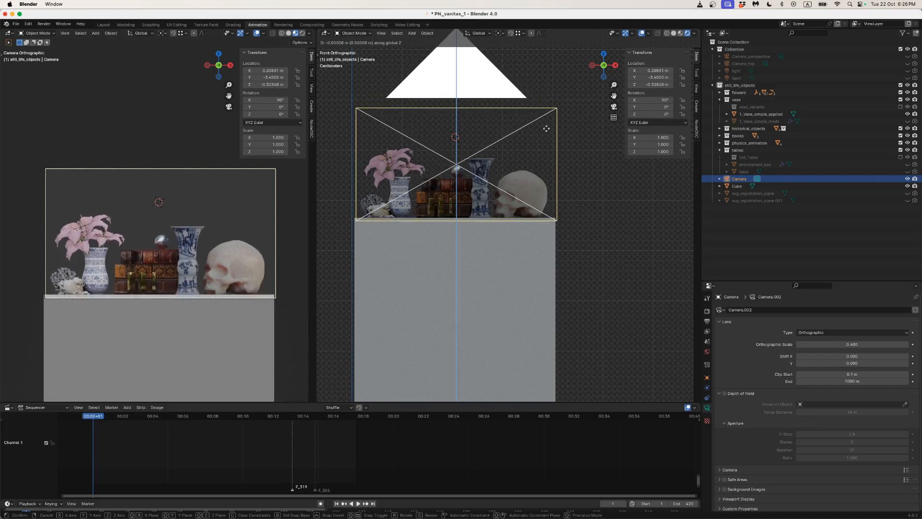
{"action": "left_click", "coordinate": [547, 129]}
View the cube and still life in perspective with Solid shading.
{"action": "left_click_drag", "start_coordinate": [546, 130], "coordinate": [533, 159]}
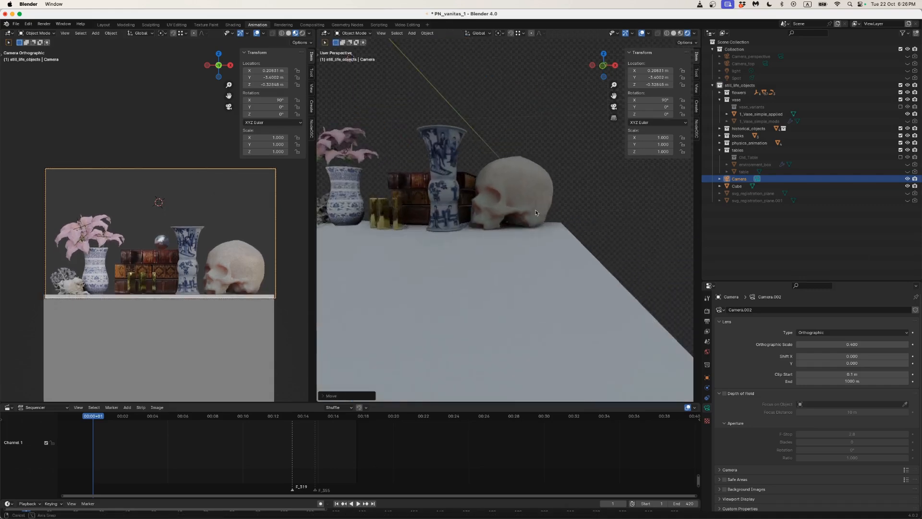
{"action": "scroll", "coordinate": [537, 183], "scroll_direction": "down", "scroll_amount": 5}
{"action": "left_click_drag", "start_coordinate": [556, 218], "coordinate": [574, 216]}
{"action": "key", "text": "z"}
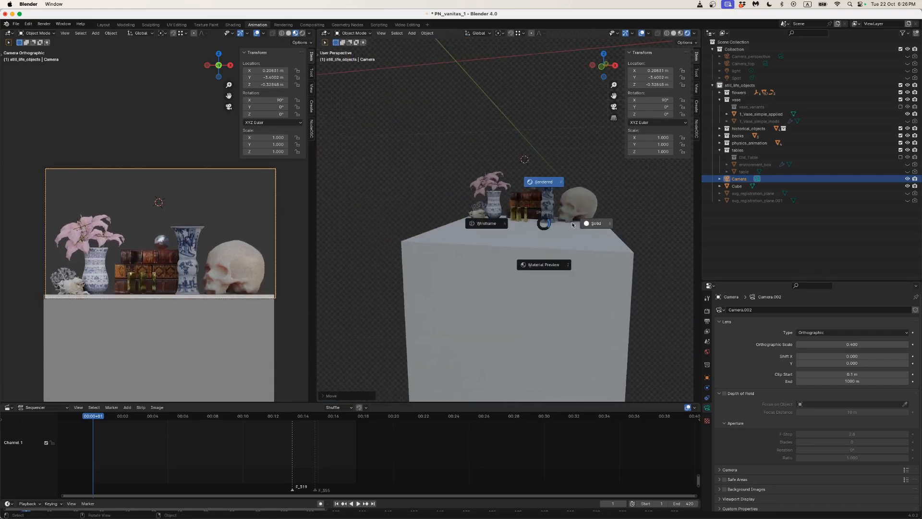
{"action": "left_click", "coordinate": [589, 224]}
{"action": "scroll", "coordinate": [557, 219], "scroll_direction": "up", "scroll_amount": 5}
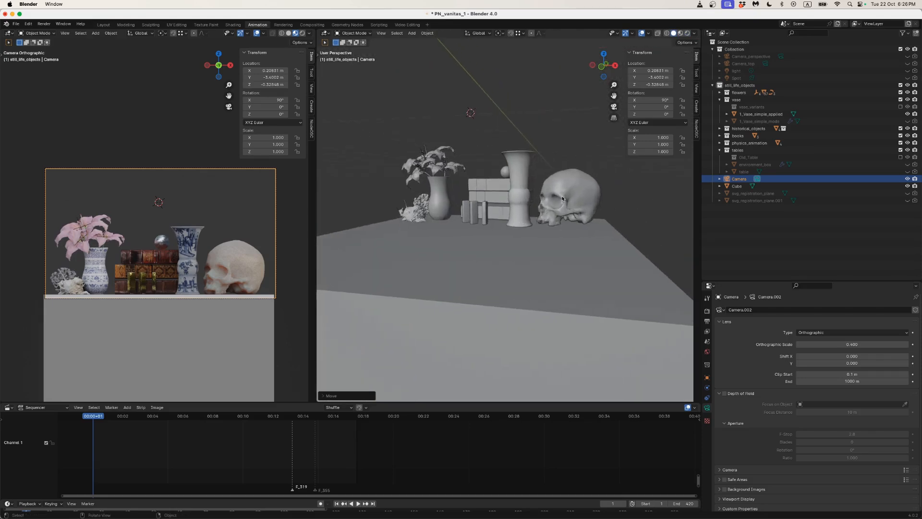
Move the Cube along Y to about 0.141 m so its top supports the still-life objects.
{"action": "left_click", "coordinate": [548, 238]}
{"action": "scroll", "coordinate": [548, 237], "scroll_direction": "down", "scroll_amount": 3}
{"action": "left_click_drag", "start_coordinate": [548, 237], "coordinate": [496, 253]}
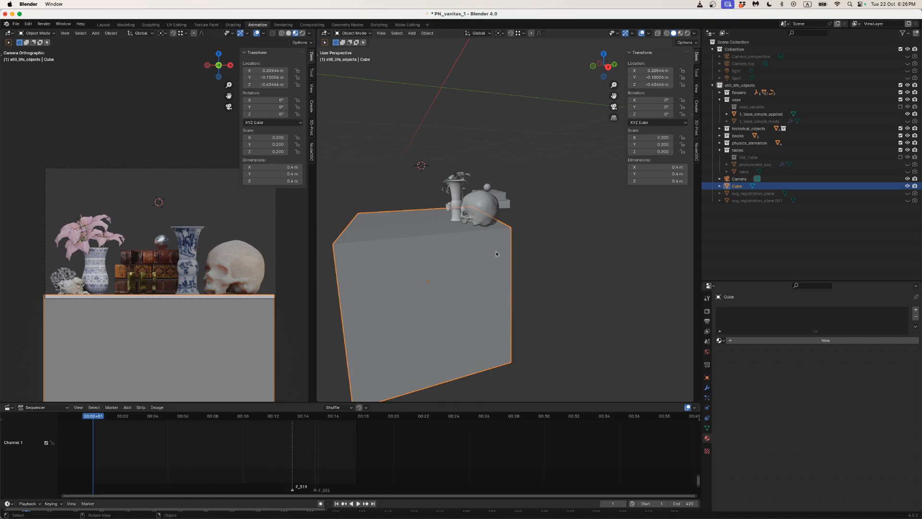
{"action": "key", "text": "g"}
{"action": "key", "text": "y"}
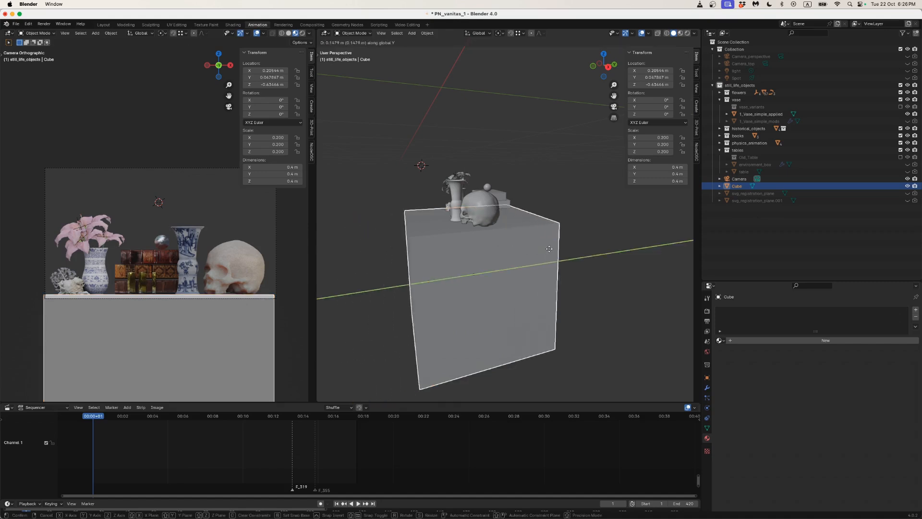
{"action": "left_click", "coordinate": [569, 248]}
Duplicate the Cube and place the copy at about 0.135 m X, 0.165 m Y and -0.506 m Z.
{"action": "left_click_drag", "start_coordinate": [476, 236], "coordinate": [524, 248]}
{"action": "left_click", "coordinate": [523, 249]}
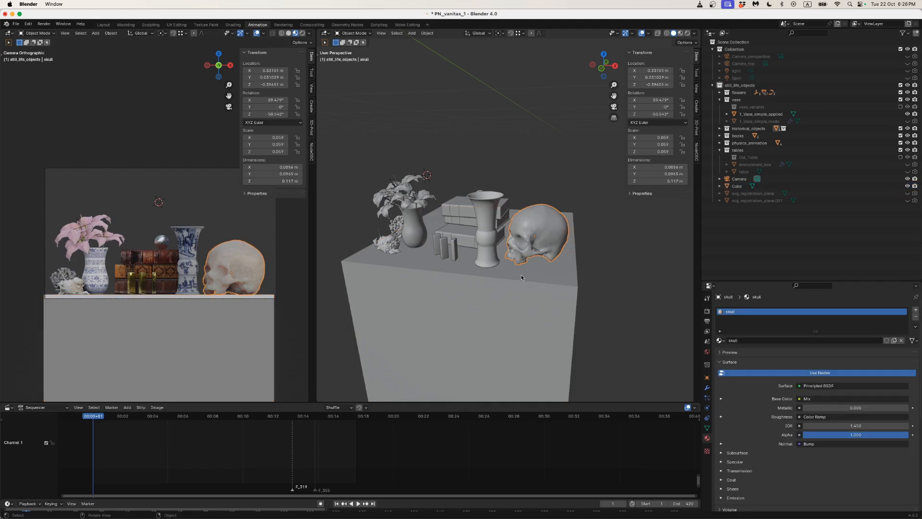
{"action": "left_click", "coordinate": [524, 284]}
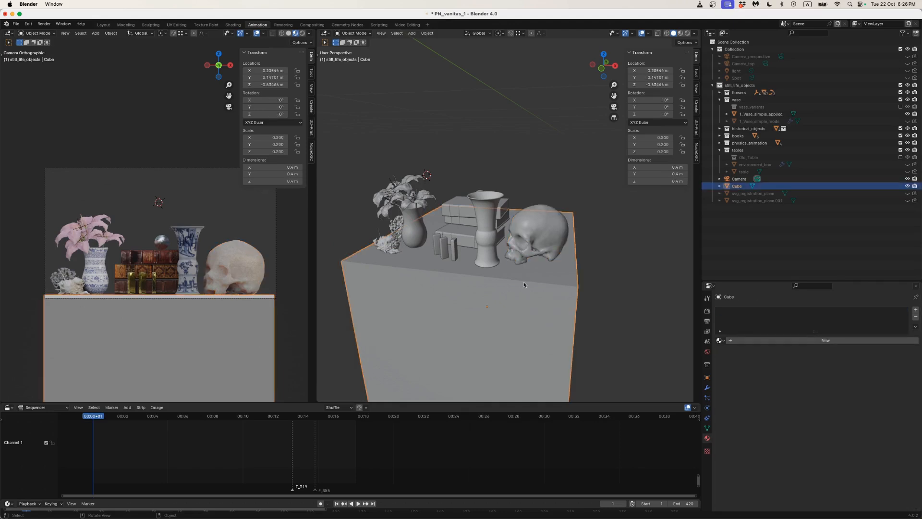
{"action": "key", "text": "shift+d"}
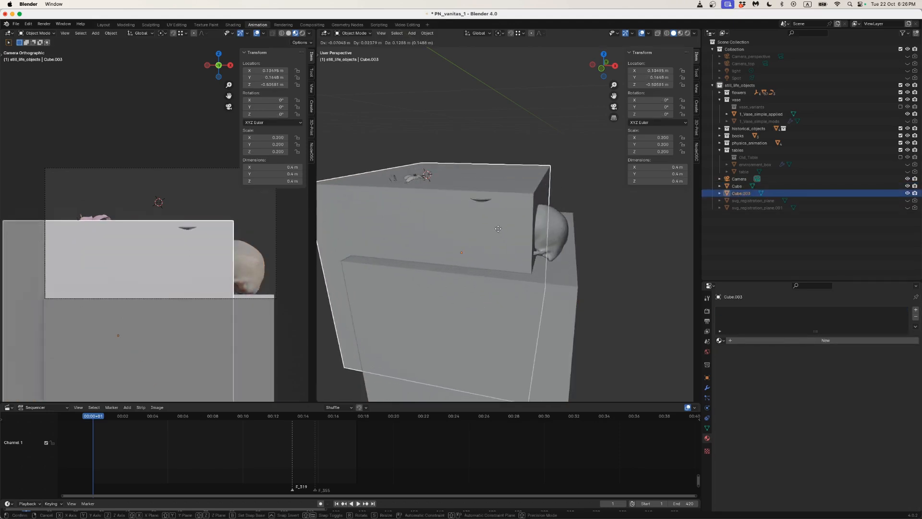
{"action": "left_click", "coordinate": [499, 231]}
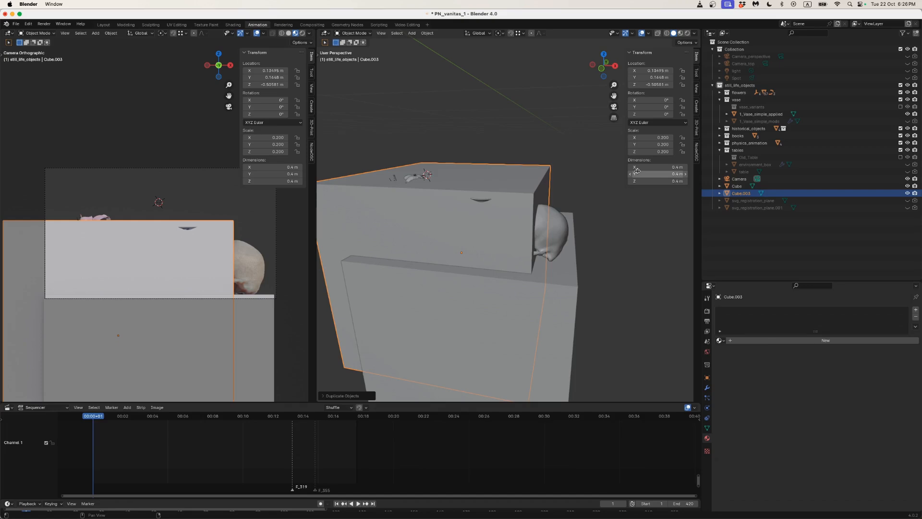
Switch to Inkscape and examine the row of finger slots in the large panel up close.
{"action": "key", "text": "super+Tab"}
{"action": "key", "text": "super+Tab"}
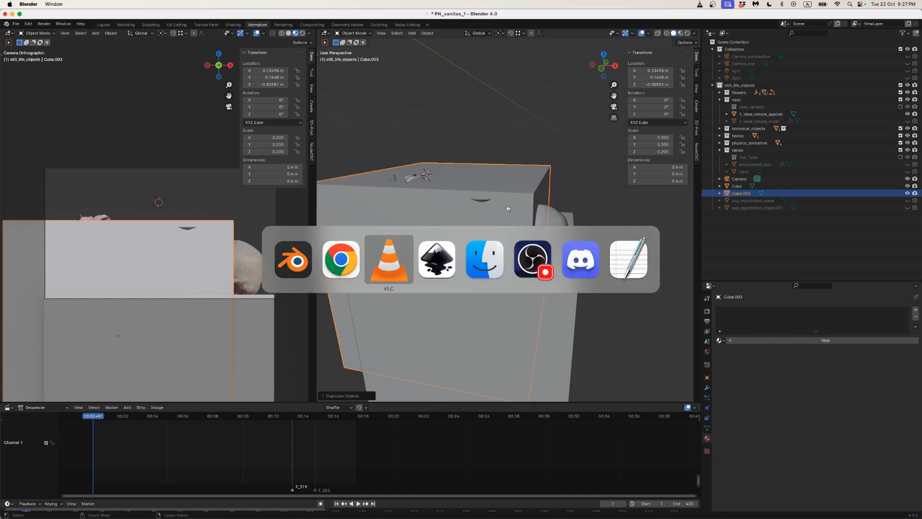
{"action": "key", "text": "super+Tab"}
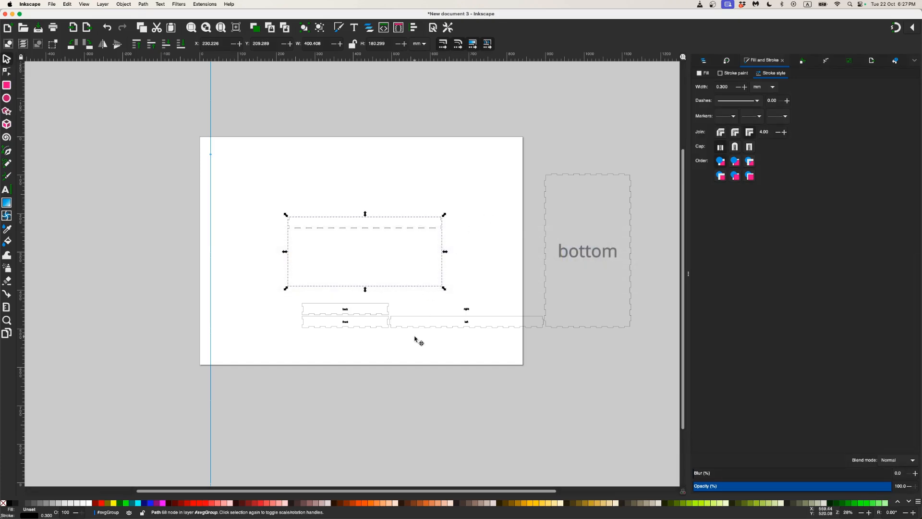
{"action": "scroll", "coordinate": [413, 339], "scroll_direction": "up", "scroll_amount": 2}
{"action": "scroll", "coordinate": [379, 330], "scroll_direction": "up", "scroll_amount": 2}
{"action": "scroll", "coordinate": [373, 137], "scroll_direction": "up", "scroll_amount": 5}
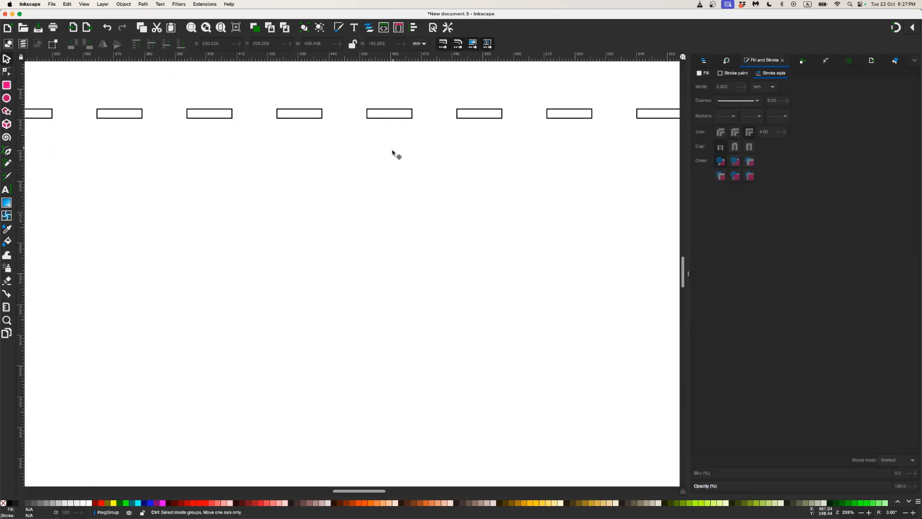
Select the nodes of one middle slot in the panel to inspect it, and return to the Selector tool.
{"action": "left_click_drag", "start_coordinate": [393, 149], "coordinate": [377, 220]}
{"action": "left_click", "coordinate": [378, 183]}
{"action": "key", "text": "n"}
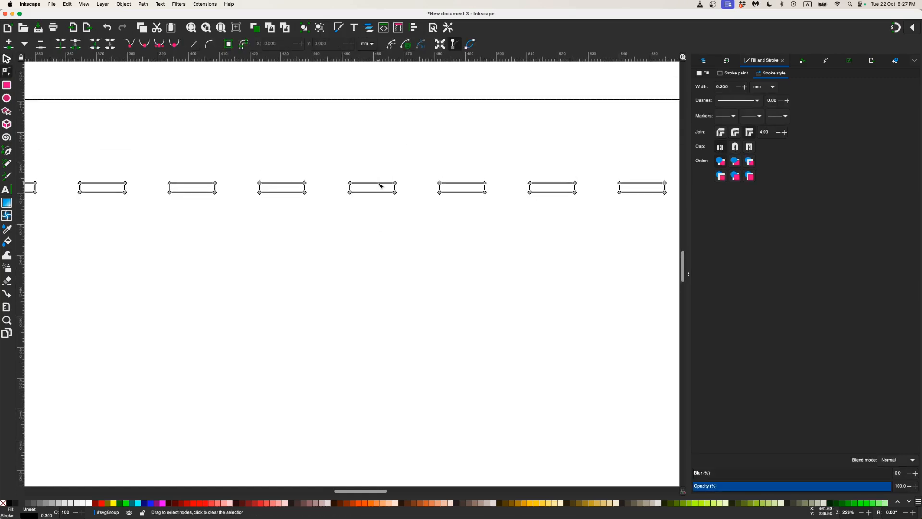
{"action": "left_click_drag", "start_coordinate": [328, 167], "coordinate": [409, 208]}
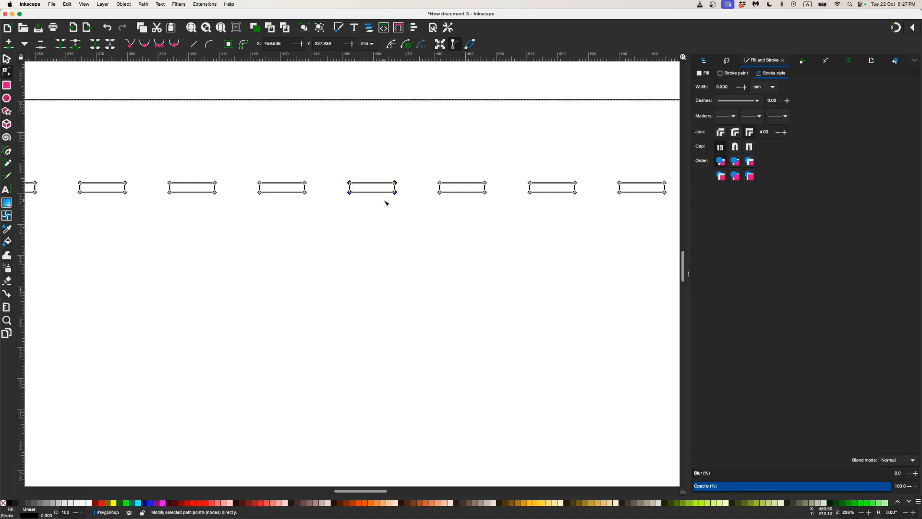
{"action": "scroll", "coordinate": [386, 203], "scroll_direction": "up", "scroll_amount": 2, "text": "ctrl"}
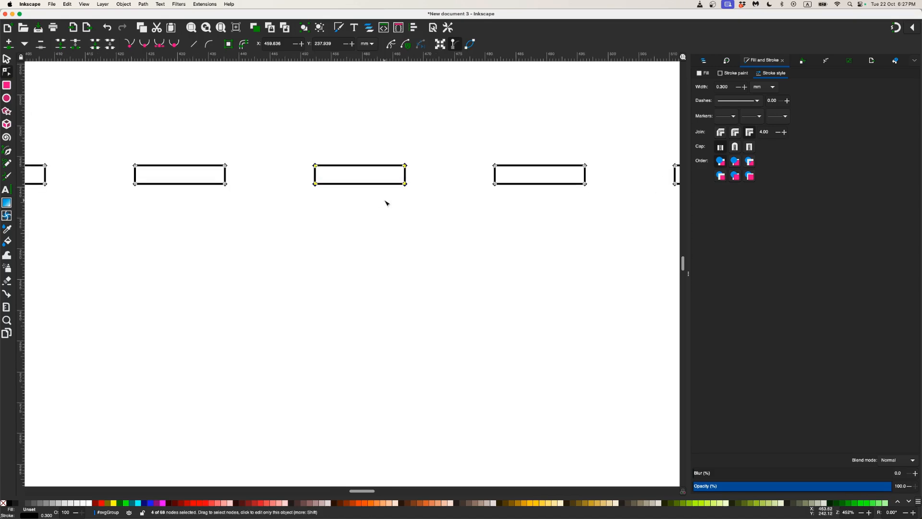
{"action": "left_click", "coordinate": [6, 60]}
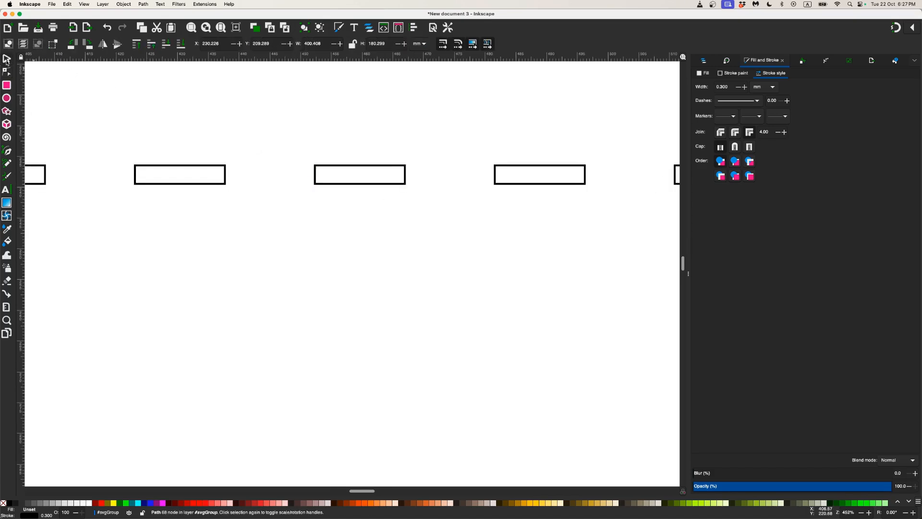
Switch to Chrome and bring up the MakerCase page to review the box dimensions and panel layout.
{"action": "key", "text": "super+Tab"}
{"action": "key", "text": "super+Tab"}
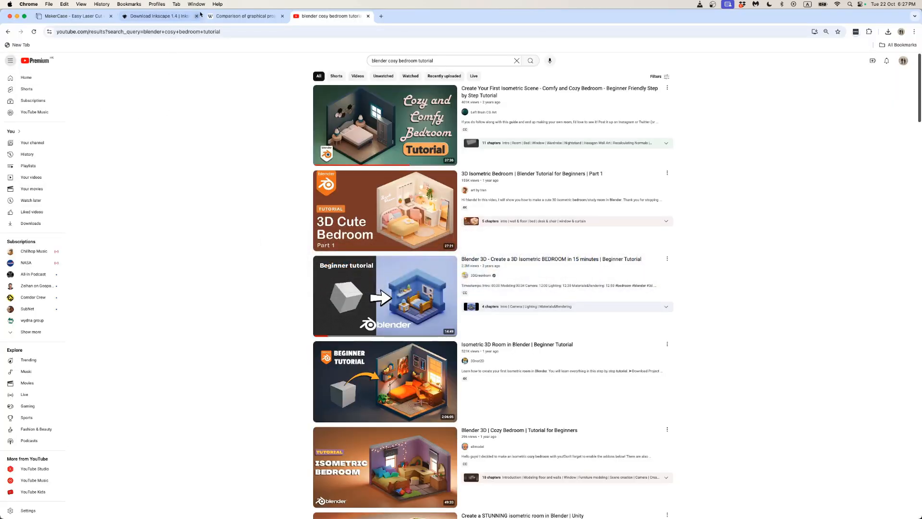
{"action": "left_click", "coordinate": [200, 15]}
{"action": "left_click", "coordinate": [86, 16]}
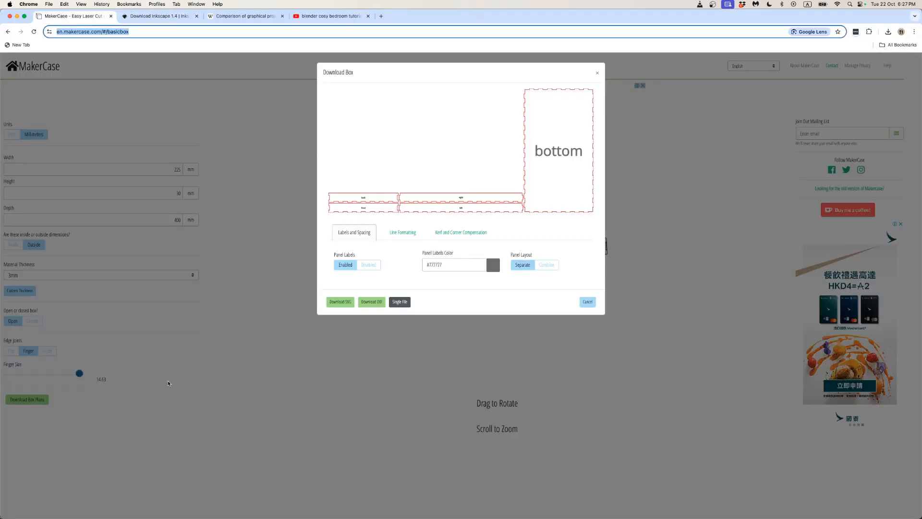
Switch to Inkscape and examine the spacing of the finger slots out to the large panel's corner.
{"action": "key", "text": "Escape"}
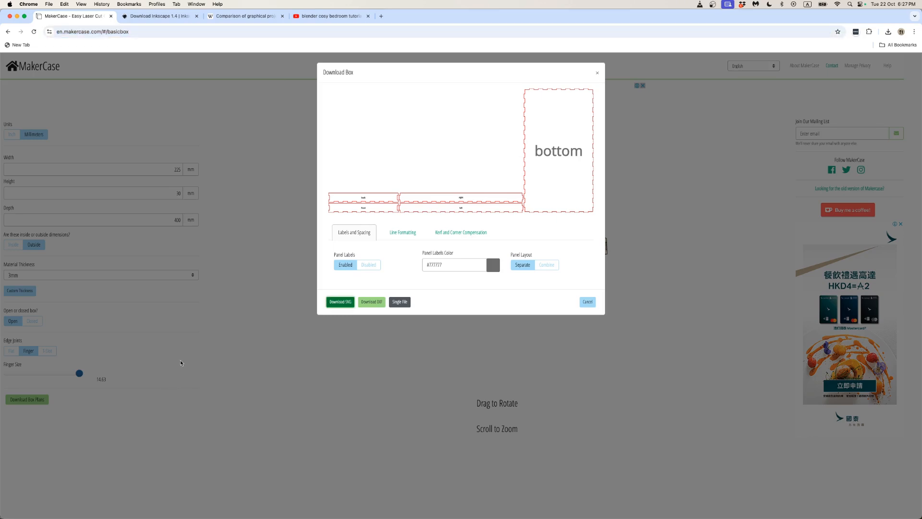
{"action": "key", "text": "super+Tab"}
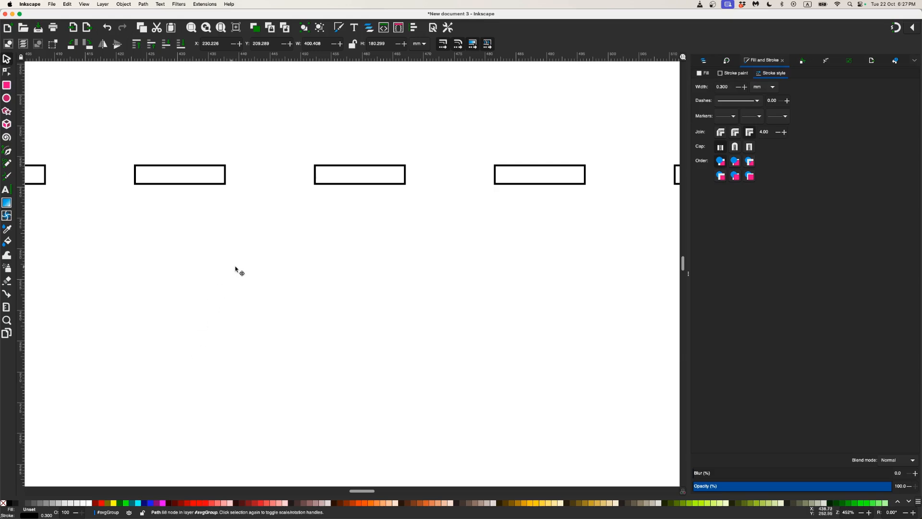
{"action": "scroll", "coordinate": [244, 277], "scroll_direction": "down", "scroll_amount": 5}
{"action": "scroll", "coordinate": [244, 277], "scroll_direction": "down", "scroll_amount": 5}
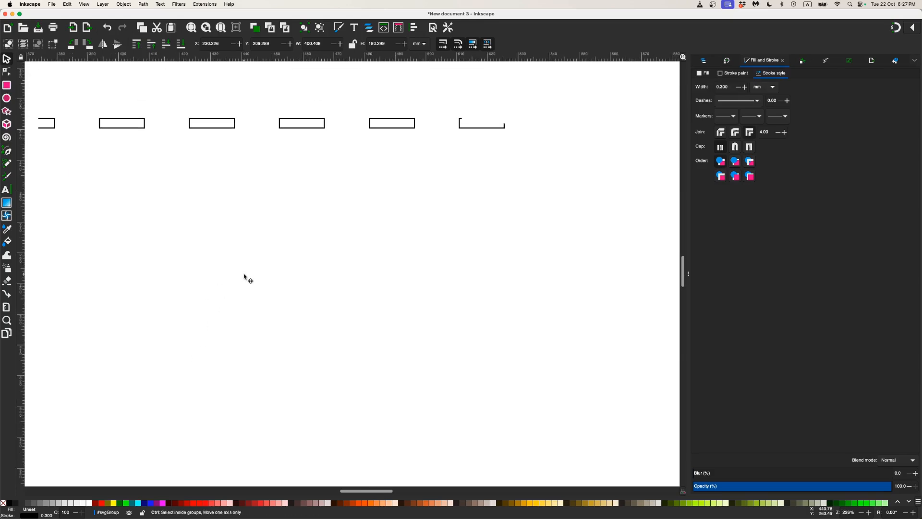
{"action": "scroll", "coordinate": [244, 277], "scroll_direction": "up", "scroll_amount": 2}
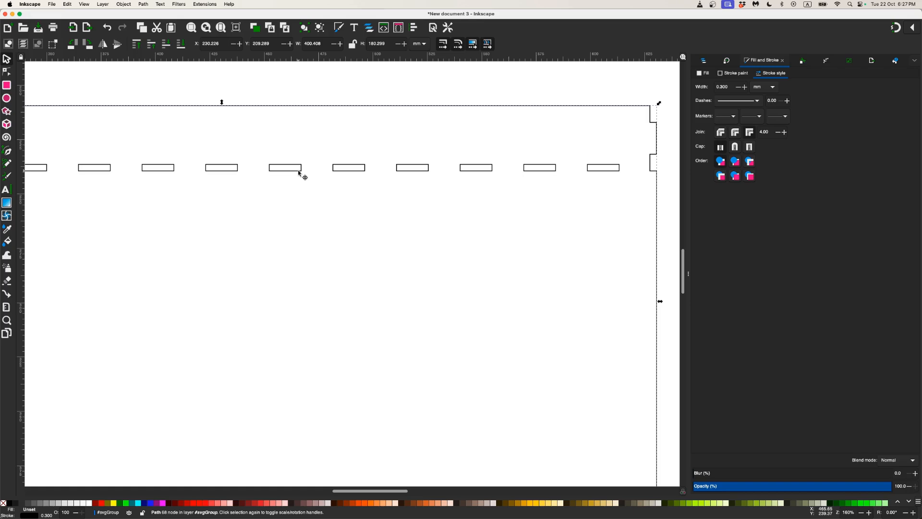
Switch to Blender and set all three dimensions of the duplicated cube to 0.0145 m.
{"action": "key", "text": "super+Tab"}
{"action": "key", "text": "super+Tab"}
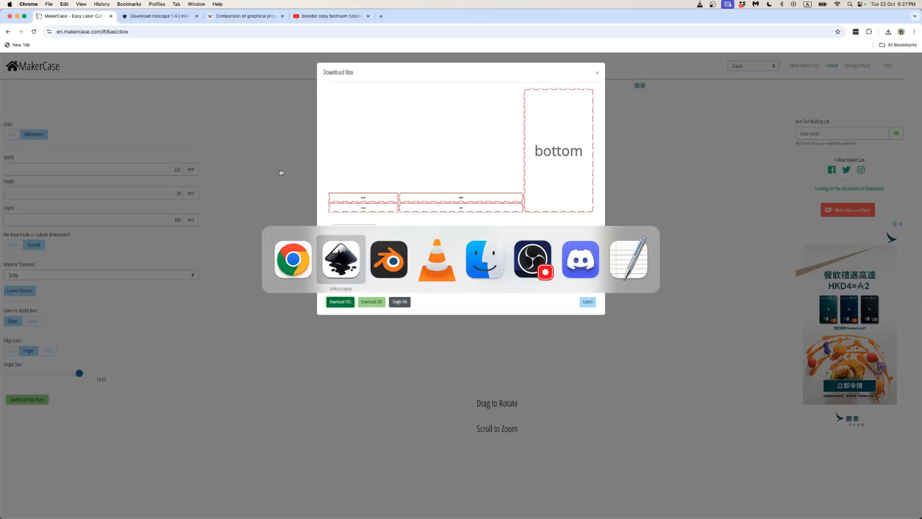
{"action": "key", "text": "super+Tab"}
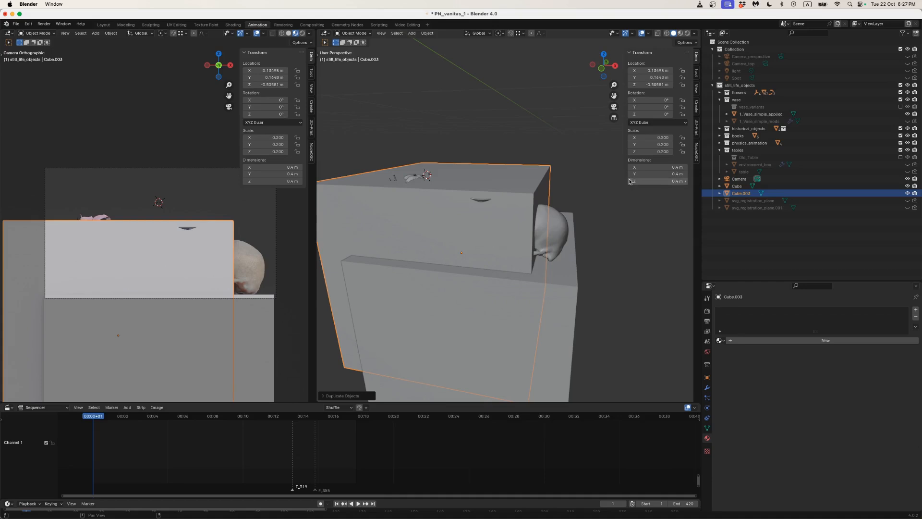
{"action": "left_click", "coordinate": [656, 167]}
{"action": "key", "text": "BackSpace"}
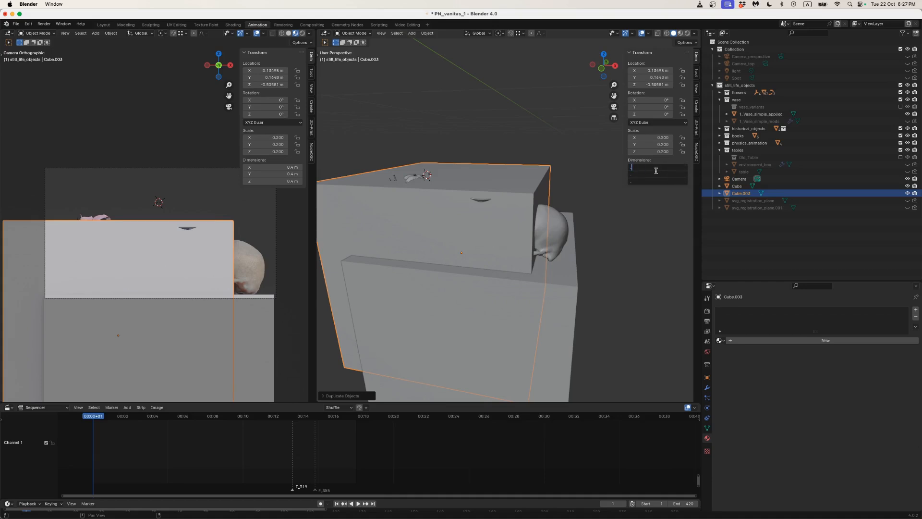
{"action": "type", "text": ".0145"}
{"action": "key", "text": "Return"}
Scale the small cube along Z into an upright bar about 0.075 m tall.
{"action": "key", "text": "s"}
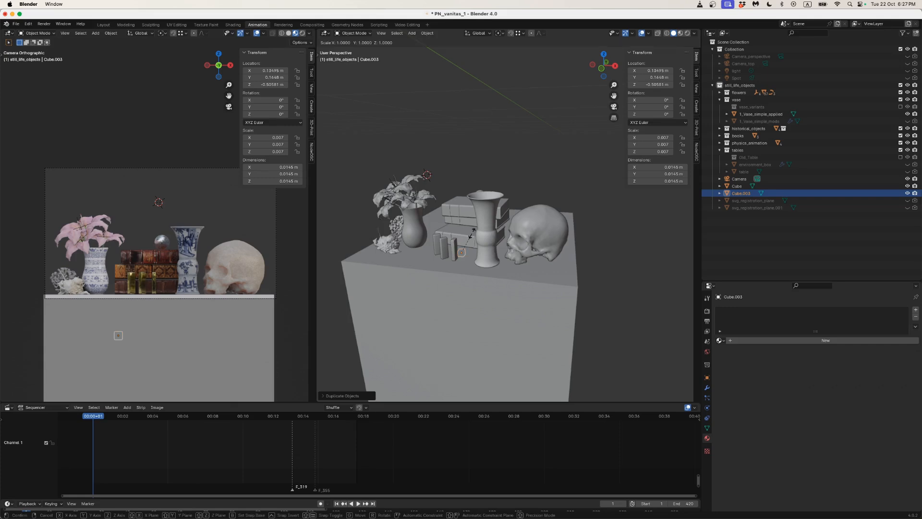
{"action": "key", "text": "z"}
{"action": "left_click", "coordinate": [527, 162]}
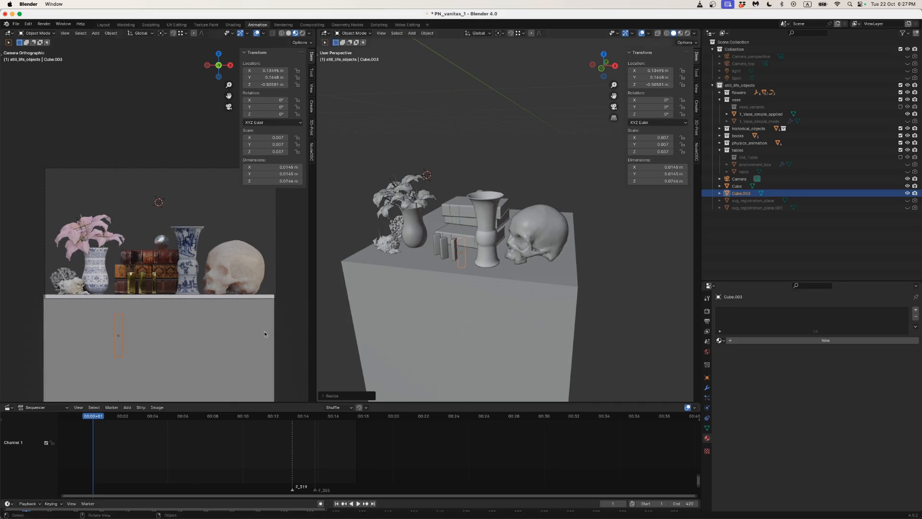
Move the bar to the front of the box near the skull, at about 0.366 m X, -0.083 m Y and -0.442 m Z.
{"action": "key", "text": "g"}
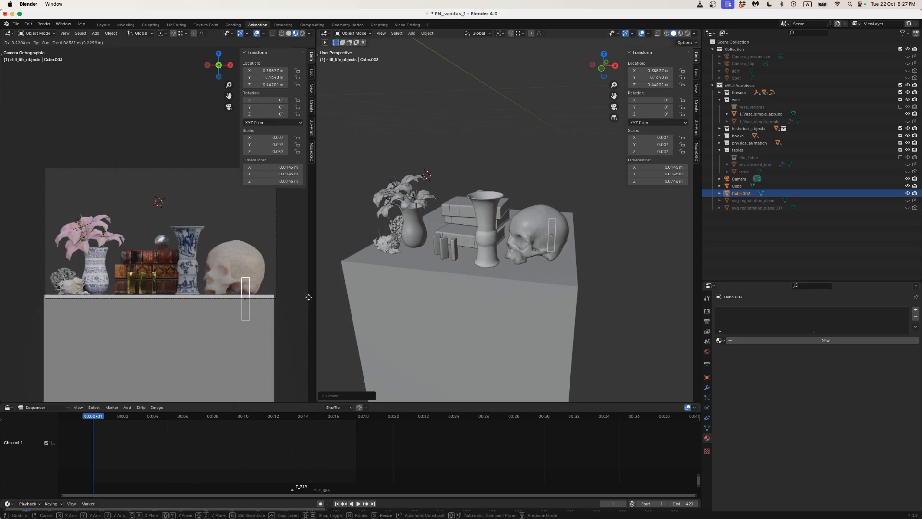
{"action": "left_click", "coordinate": [307, 297]}
{"action": "left_click_drag", "start_coordinate": [584, 216], "coordinate": [543, 227]}
{"action": "key", "text": "g"}
{"action": "key", "text": "y"}
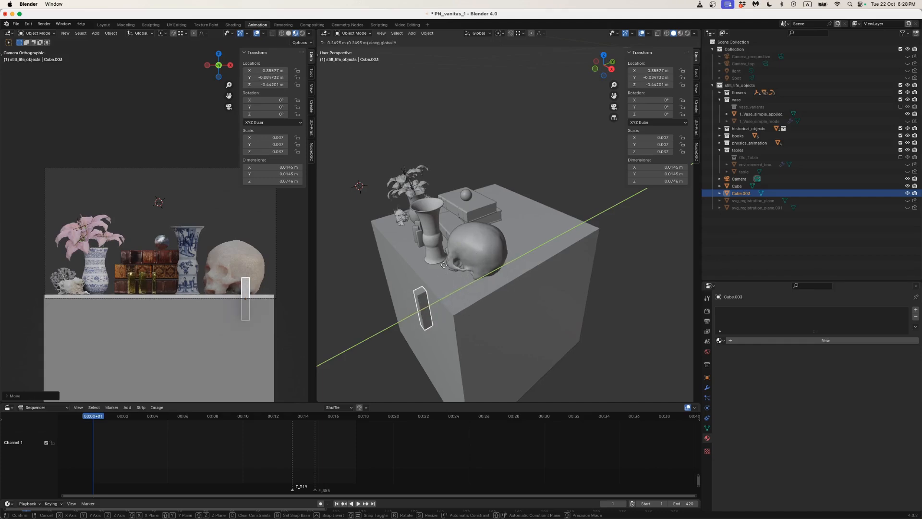
{"action": "left_click", "coordinate": [373, 273]}
{"action": "left_click_drag", "start_coordinate": [372, 273], "coordinate": [469, 260]}
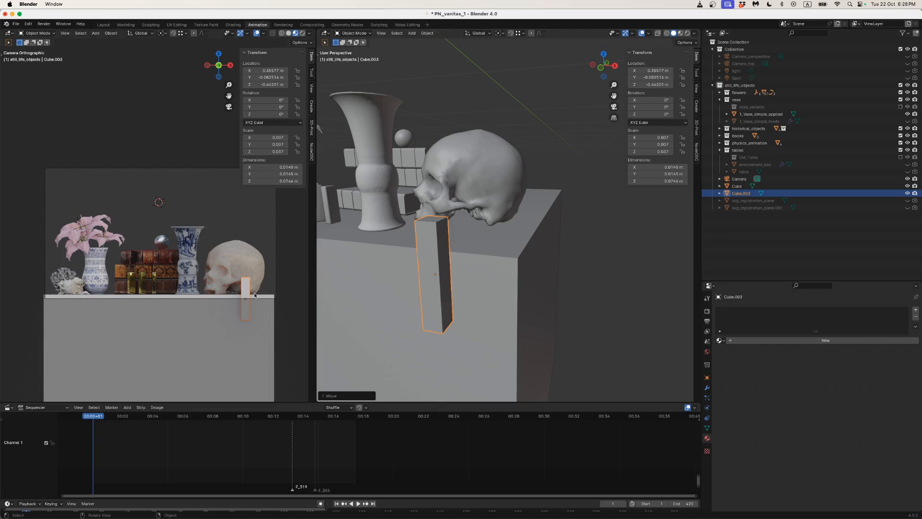
Enable snapping and set the snap target to Edge.
{"action": "scroll", "coordinate": [255, 309], "scroll_direction": "up", "scroll_amount": 1}
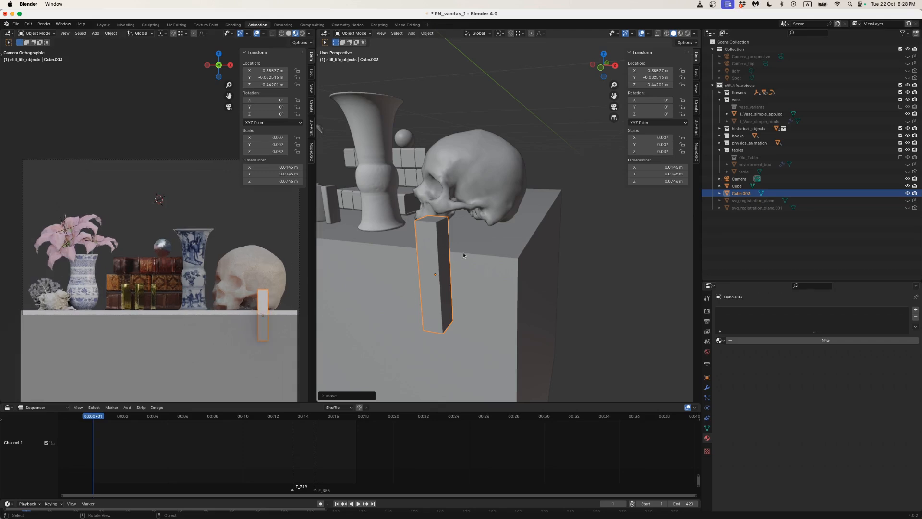
{"action": "key", "text": "shift+Tab"}
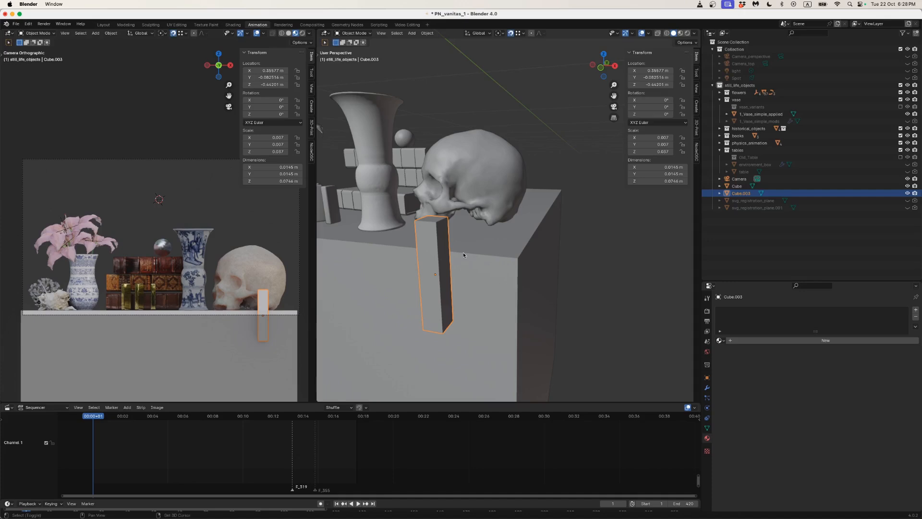
{"action": "left_click", "coordinate": [519, 34]}
{"action": "left_click", "coordinate": [513, 87]}
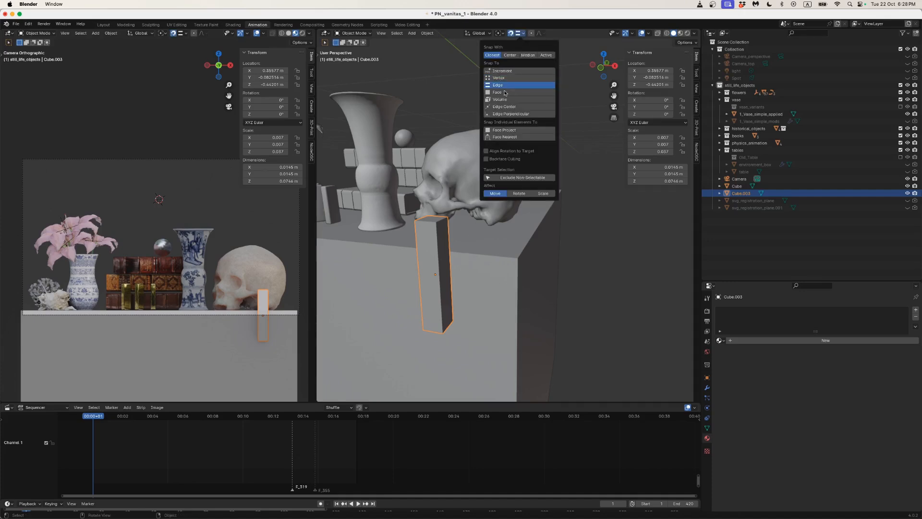
Raise the bar along Z until its base snaps to the box's top front edge, at about -0.397 m Z.
{"action": "key", "text": "g"}
{"action": "key", "text": "z"}
{"action": "left_click", "coordinate": [473, 255]}
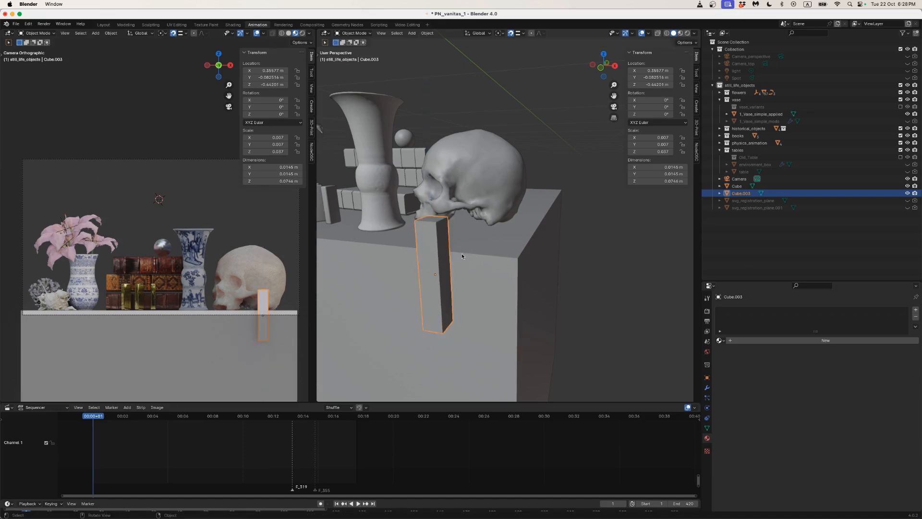
{"action": "key", "text": "g"}
{"action": "key", "text": "z"}
{"action": "left_click", "coordinate": [455, 248]}
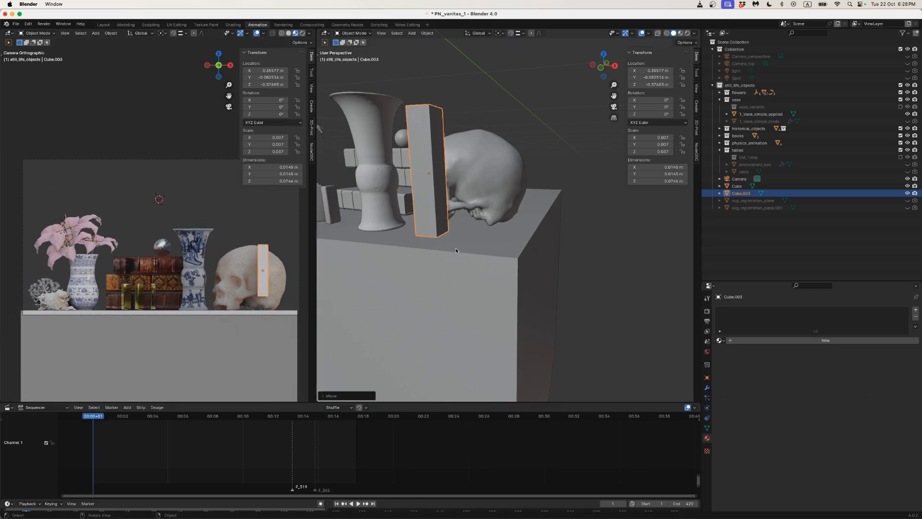
{"action": "key", "text": "shift+Tab"}
{"action": "key", "text": "g"}
{"action": "key", "text": "z"}
{"action": "left_click", "coordinate": [456, 250]}
{"action": "left_click_drag", "start_coordinate": [442, 254], "coordinate": [483, 225]}
{"action": "scroll", "coordinate": [486, 213], "scroll_direction": "up", "scroll_amount": 3}
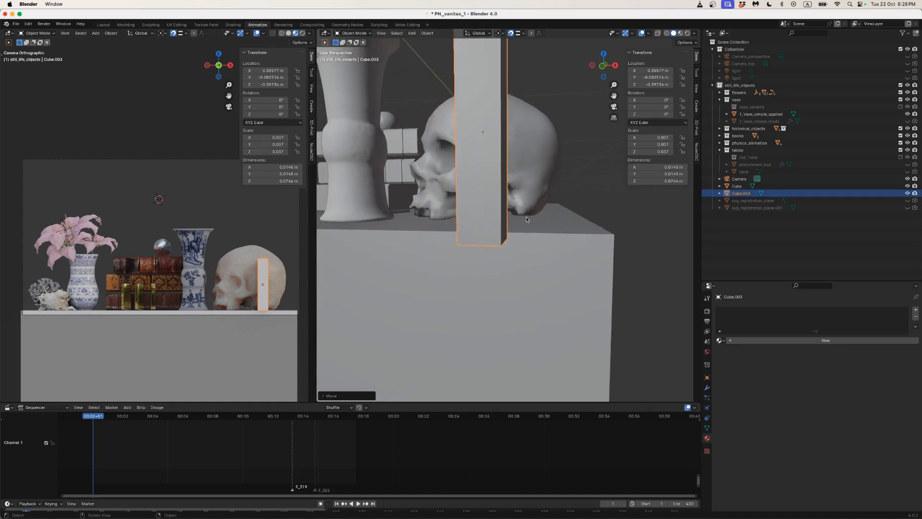
Disable snapping and move the bar by -0.01 m along Z.
{"action": "key", "text": "shift+Tab"}
{"action": "key", "text": "g"}
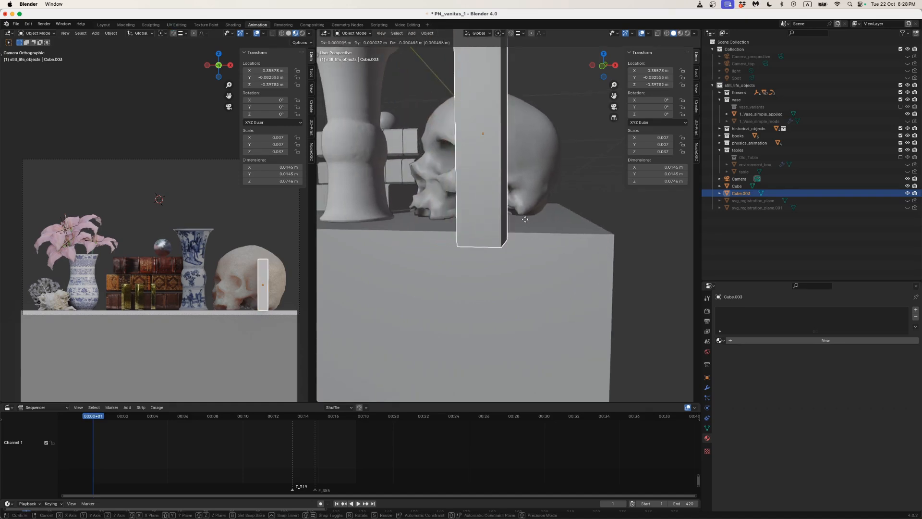
{"action": "key", "text": "z"}
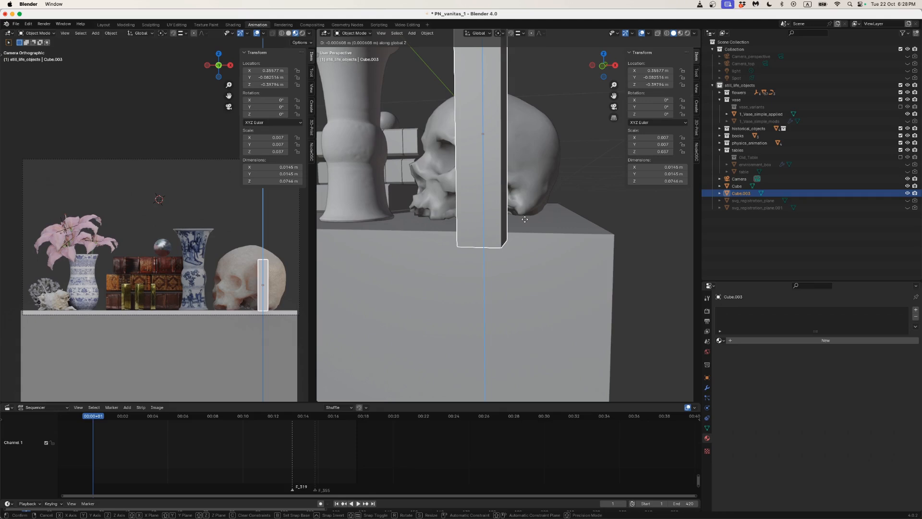
{"action": "type", "text": "-.01"}
{"action": "key", "text": "Return"}
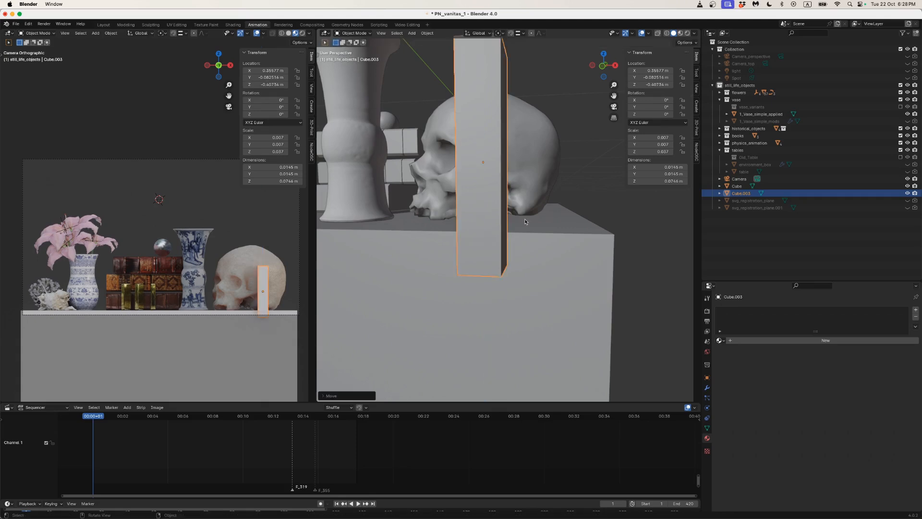
Duplicate the tall bar beside it in front of the skull and set the copy's X, Y and Z dimensions to 0.01 m.
{"action": "mouse_move", "coordinate": [454, 247]}
{"action": "left_mouse_down"}
{"action": "mouse_move", "coordinate": [468, 245]}
{"action": "mouse_move", "coordinate": [458, 236]}
{"action": "mouse_move", "coordinate": [464, 243]}
{"action": "left_mouse_up"}
{"action": "scroll", "coordinate": [461, 244], "scroll_direction": "down", "scroll_amount": 5}
{"action": "key", "text": "shift+d"}
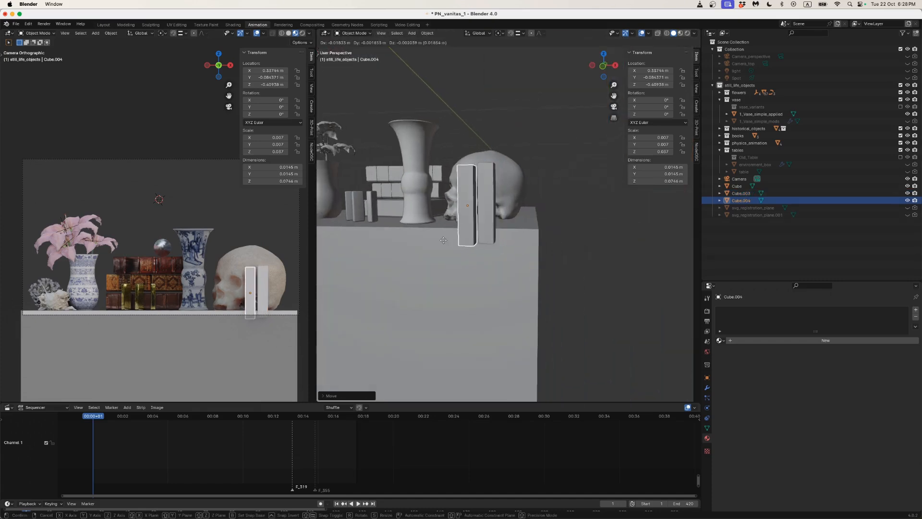
{"action": "left_click", "coordinate": [442, 238]}
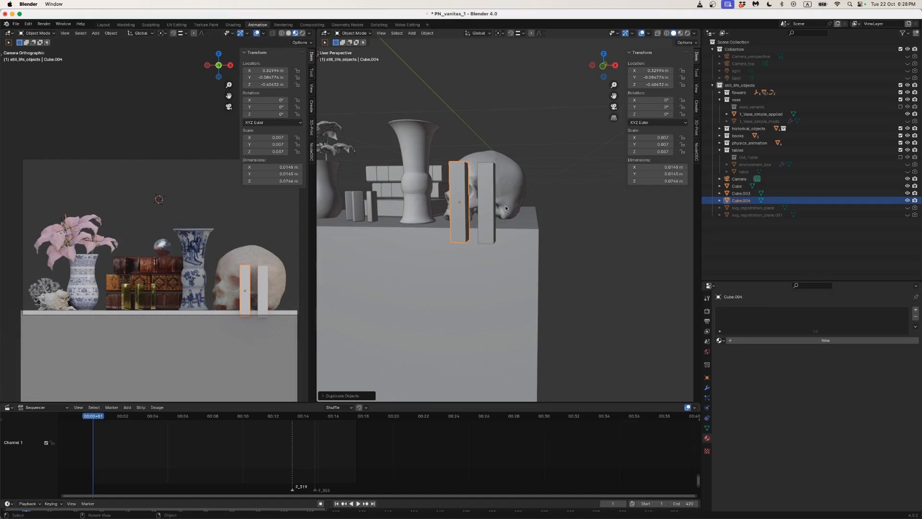
{"action": "left_click_drag", "start_coordinate": [665, 167], "coordinate": [665, 181]}
{"action": "type", "text": ".0"}
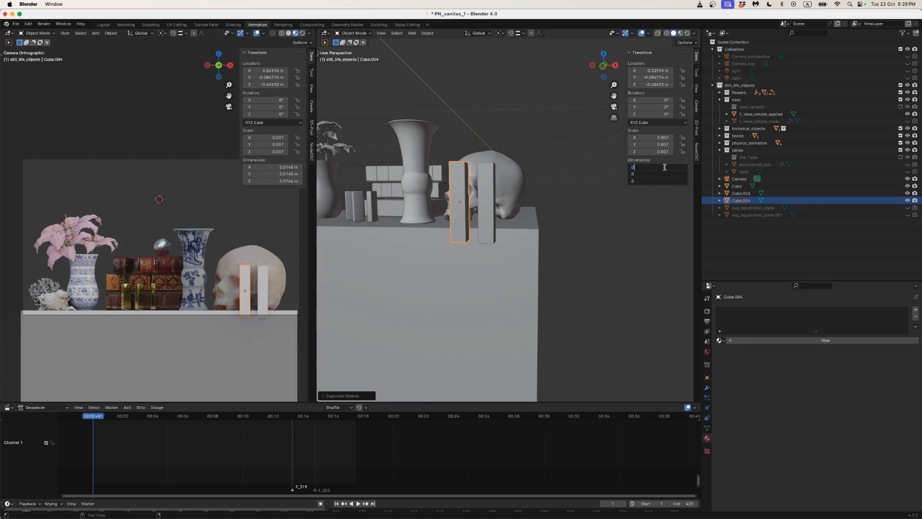
{"action": "type", "text": "1"}
{"action": "key", "text": "Return"}
{"action": "scroll", "coordinate": [471, 247], "scroll_direction": "up", "scroll_amount": 3}
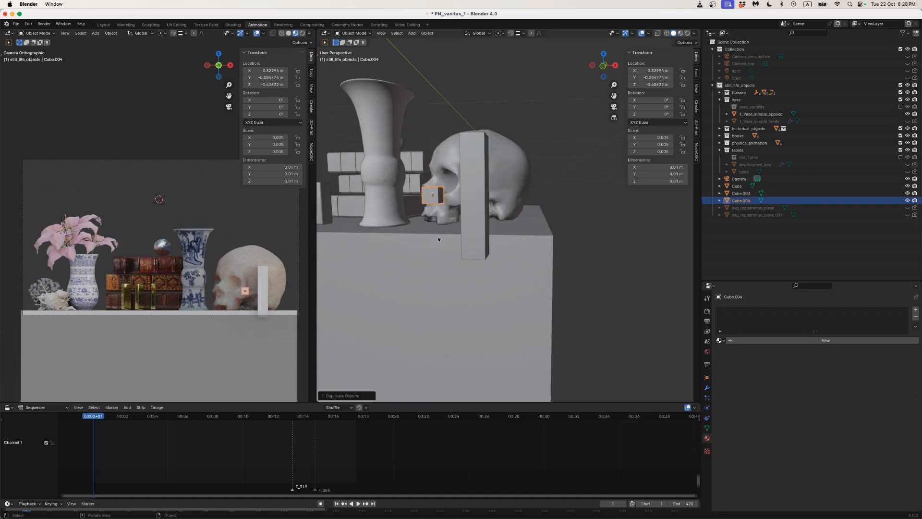
Lower the small cube along Z and snap it so its top lines up with the table's top edge in the camera view.
{"action": "key", "text": "g"}
{"action": "key", "text": "z"}
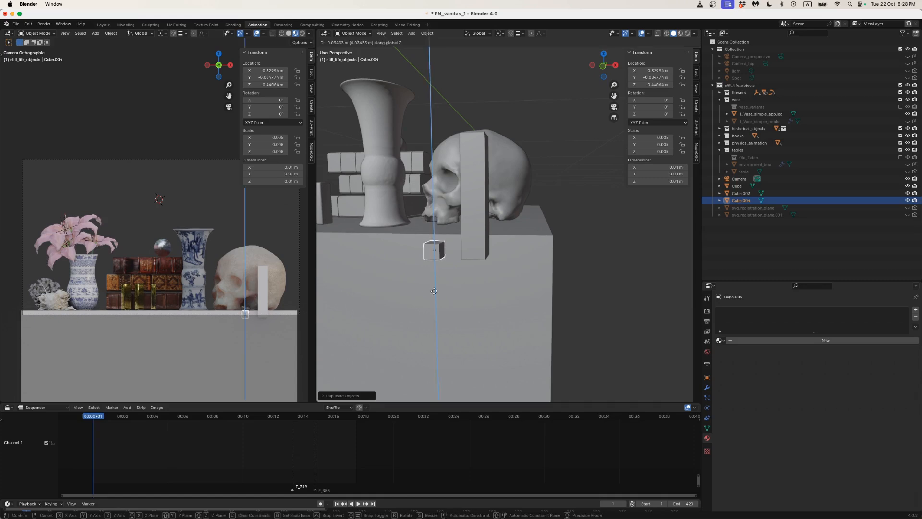
{"action": "left_click", "coordinate": [416, 265]}
{"action": "scroll", "coordinate": [259, 328], "scroll_direction": "up", "scroll_amount": 10}
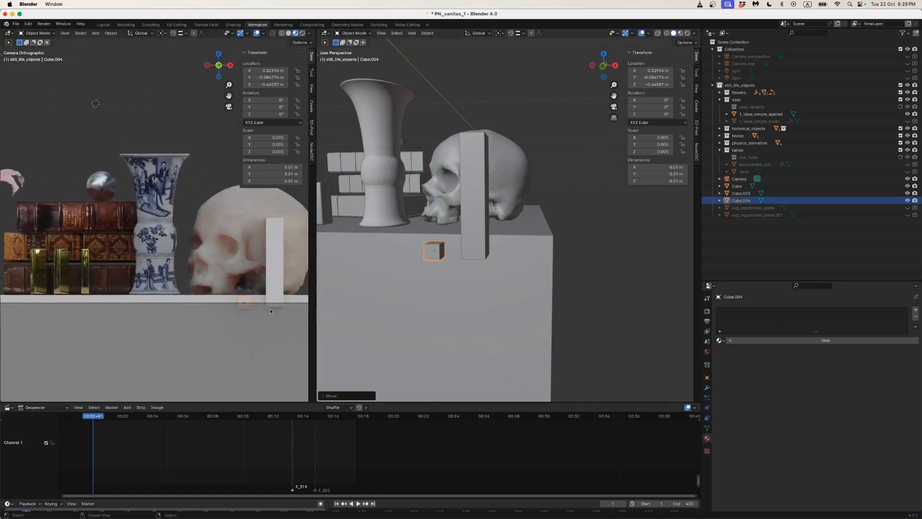
{"action": "left_click_drag", "start_coordinate": [263, 311], "coordinate": [225, 290]}
{"action": "key", "text": "shift+Tab"}
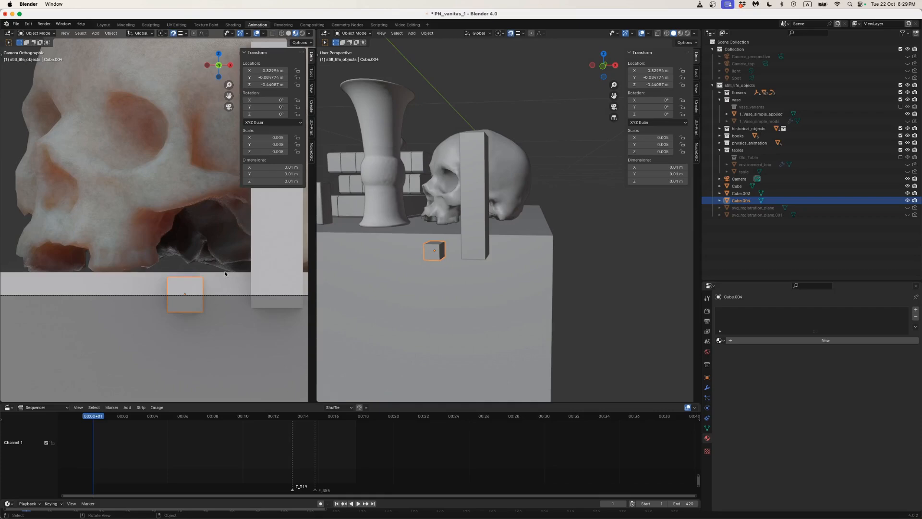
{"action": "key", "text": "g"}
{"action": "key", "text": "z"}
{"action": "left_click", "coordinate": [225, 273]}
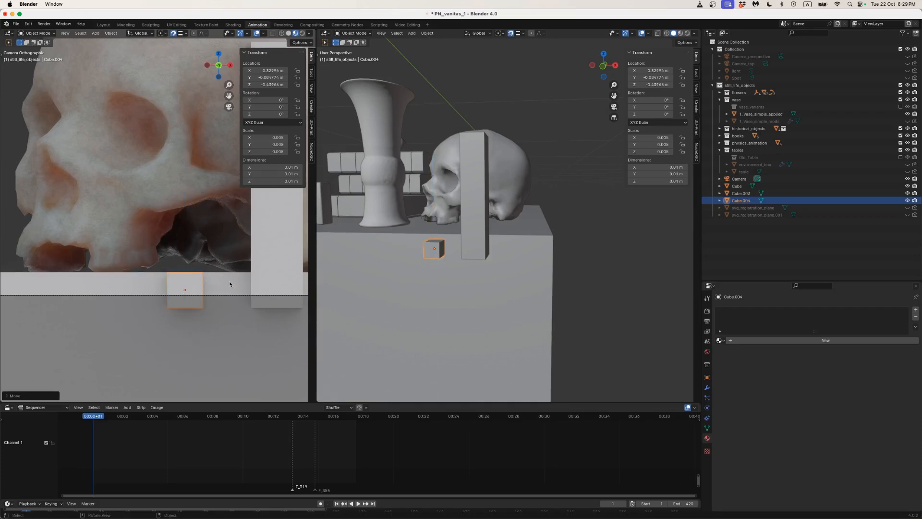
Turn snapping off, slide the small cube along X to compare it with the bar, and delete the cube.
{"action": "key", "text": "shift+Tab"}
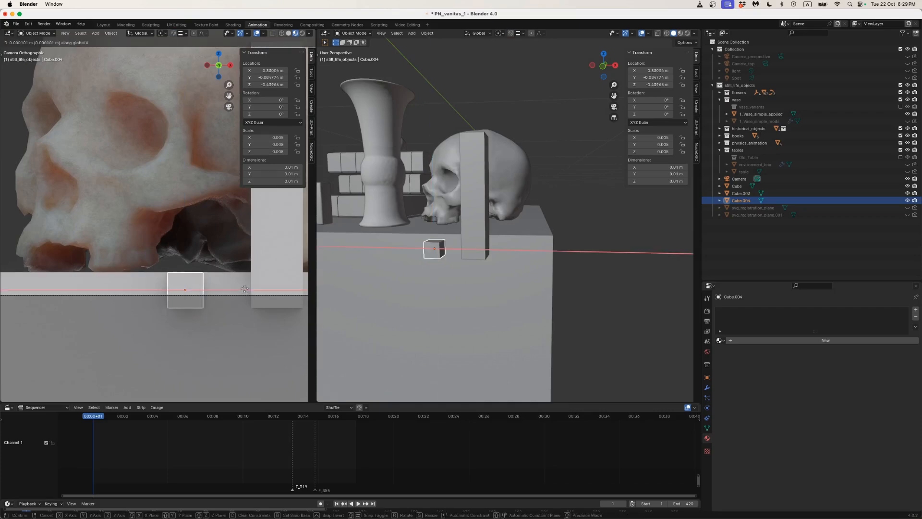
{"action": "key", "text": "g"}
{"action": "key", "text": "x"}
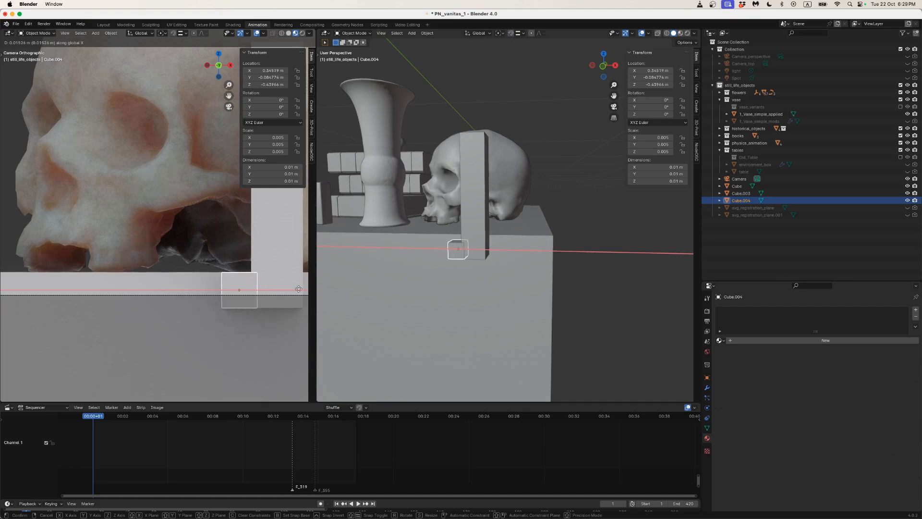
{"action": "left_click", "coordinate": [243, 290]}
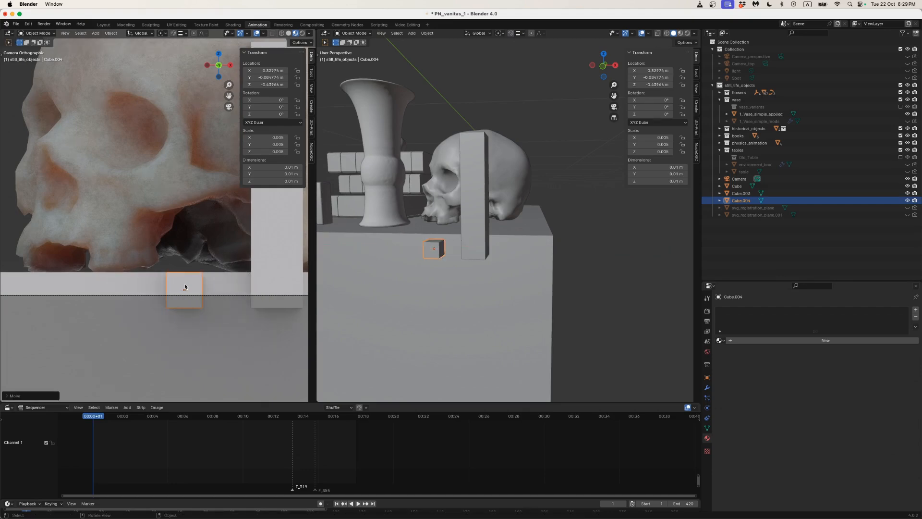
{"action": "key", "text": "x"}
{"action": "left_click", "coordinate": [185, 285]}
Lower the camera along Z to about -0.34 m so its frame includes a strip of the table's front face.
{"action": "scroll", "coordinate": [197, 276], "scroll_direction": "down", "scroll_amount": 6}
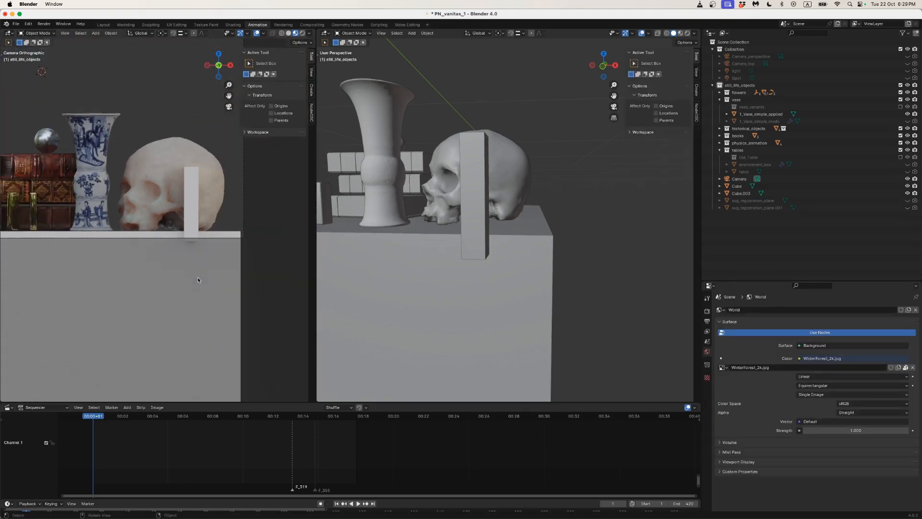
{"action": "scroll", "coordinate": [197, 276], "scroll_direction": "down", "scroll_amount": 5}
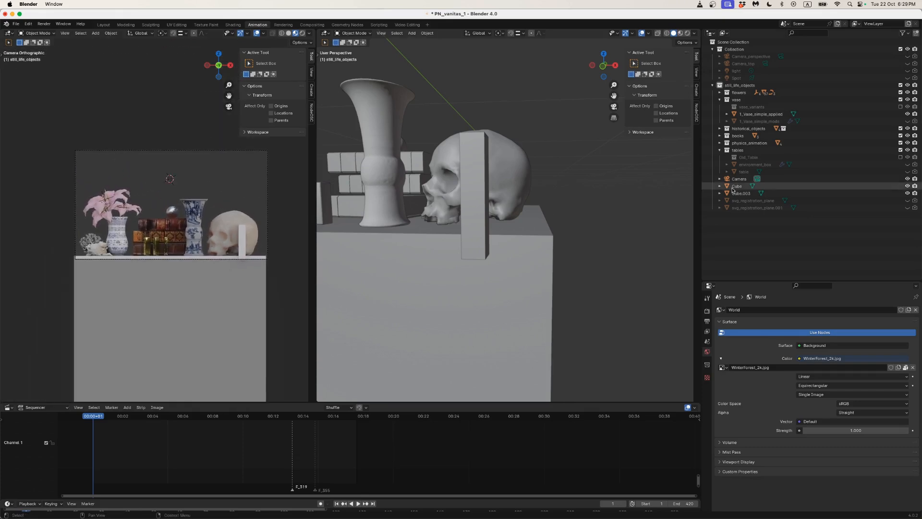
{"action": "left_click", "coordinate": [738, 179]}
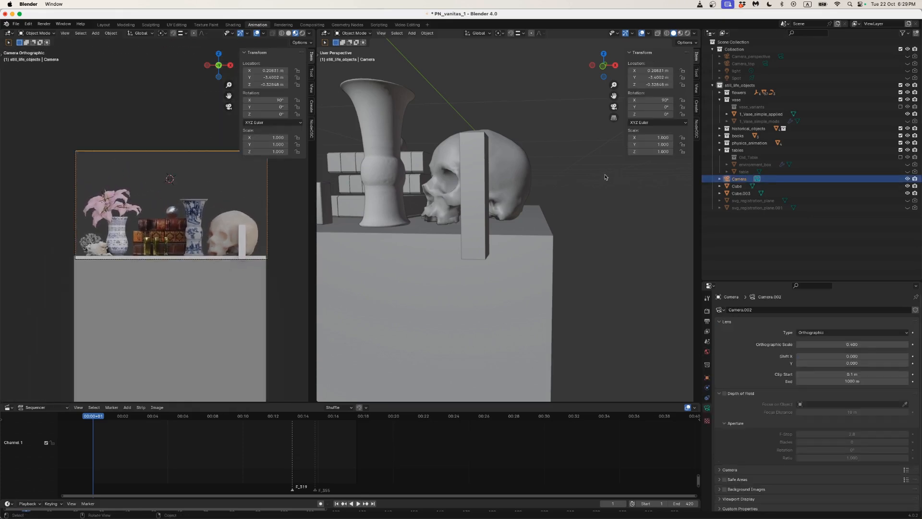
{"action": "key", "text": "g"}
{"action": "key", "text": "z"}
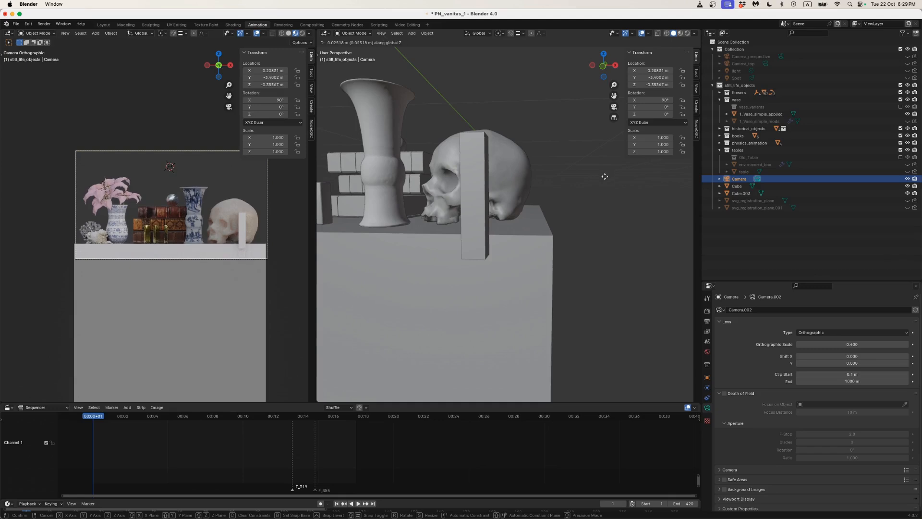
{"action": "left_click", "coordinate": [606, 177]}
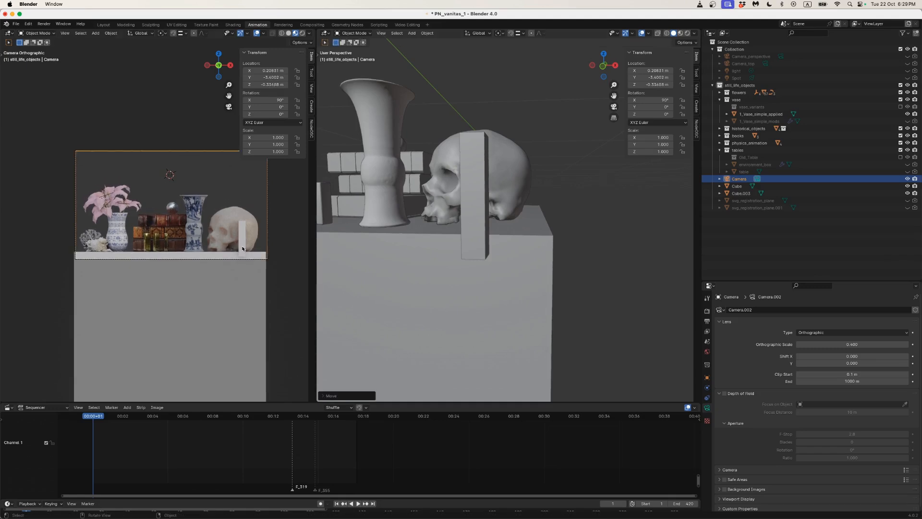
{"action": "scroll", "coordinate": [242, 248], "scroll_direction": "up", "scroll_amount": 5}
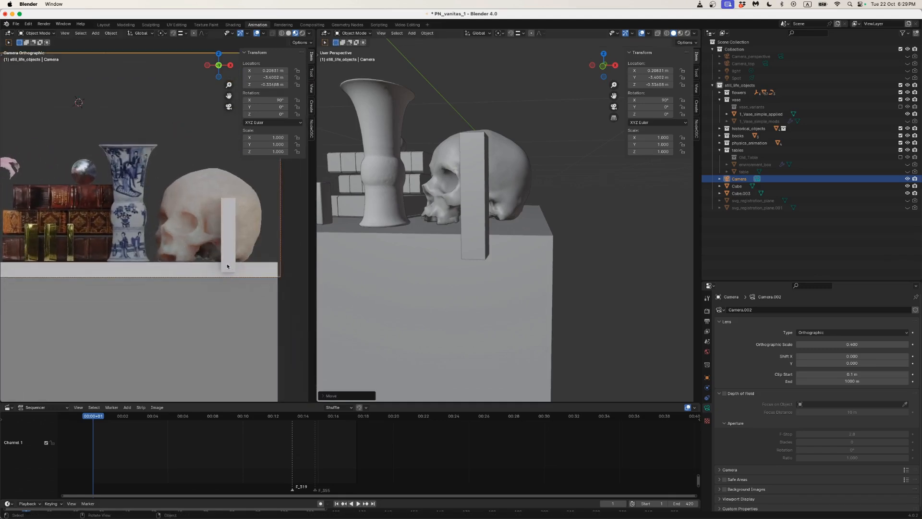
{"action": "scroll", "coordinate": [227, 267], "scroll_direction": "down", "scroll_amount": 6}
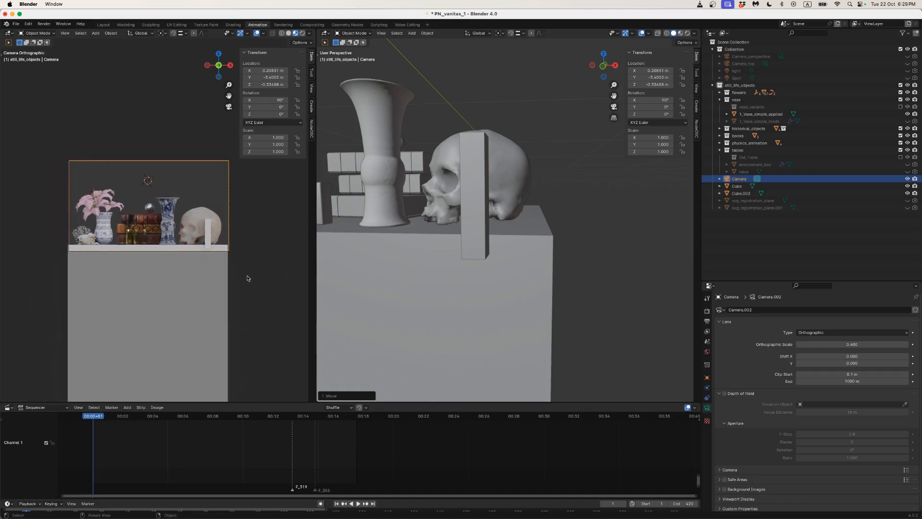
{"action": "scroll", "coordinate": [247, 278], "scroll_direction": "up", "scroll_amount": 2}
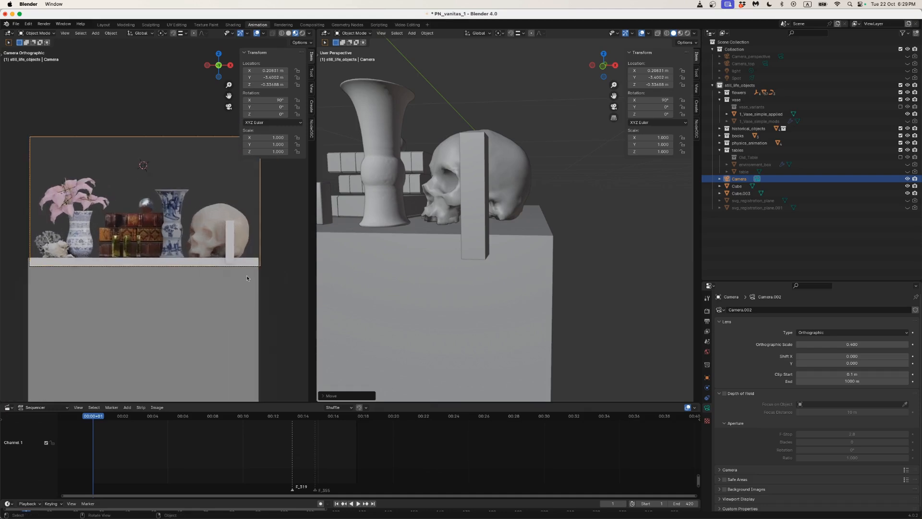
Show the scene from the front and rename the bar in front of the skull to "tab".
{"action": "left_click", "coordinate": [477, 223]}
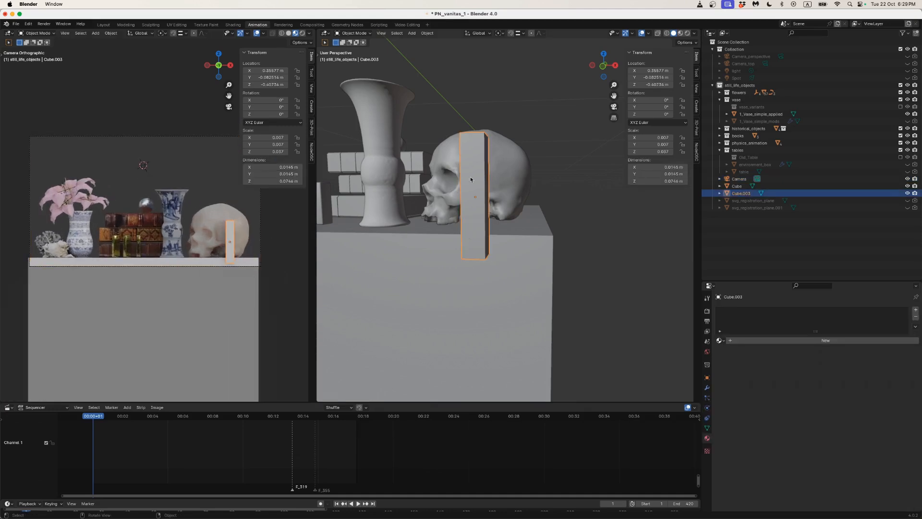
{"action": "left_click", "coordinate": [603, 67]}
{"action": "left_click_drag", "start_coordinate": [471, 231], "coordinate": [549, 276]}
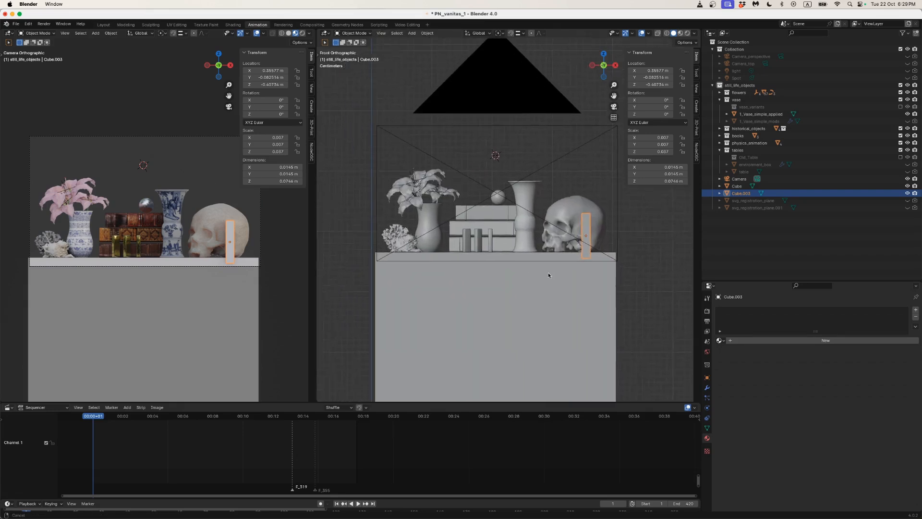
{"action": "scroll", "coordinate": [544, 272], "scroll_direction": "up", "scroll_amount": 4}
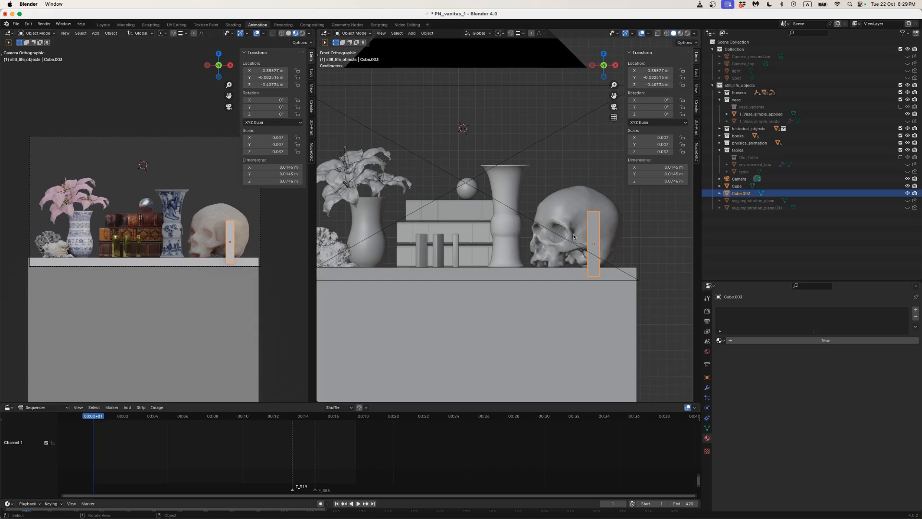
{"action": "double_click", "coordinate": [743, 193]}
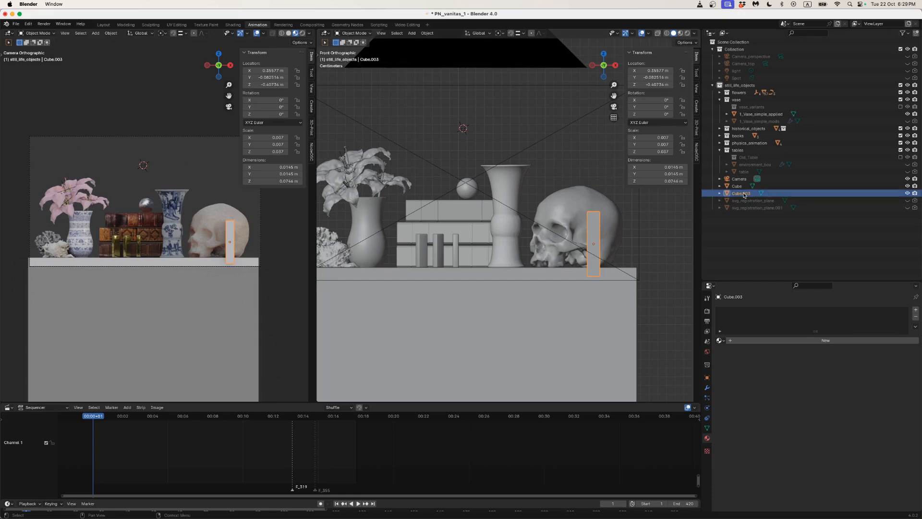
{"action": "type", "text": "tab"}
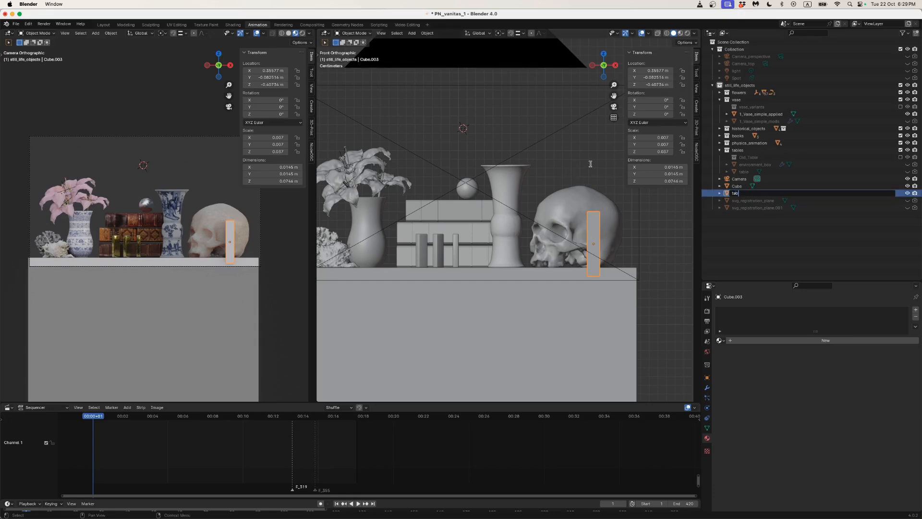
{"action": "key", "text": "Return"}
Put the tab in a new collection named "tabs" and shift it slightly along X toward the back of the skull.
{"action": "key", "text": "m"}
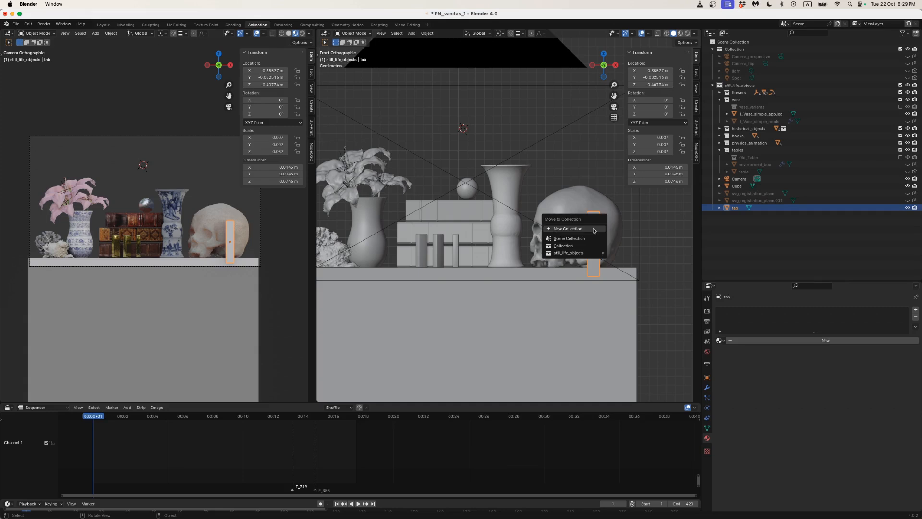
{"action": "left_click", "coordinate": [594, 231]}
{"action": "type", "text": "tabs"}
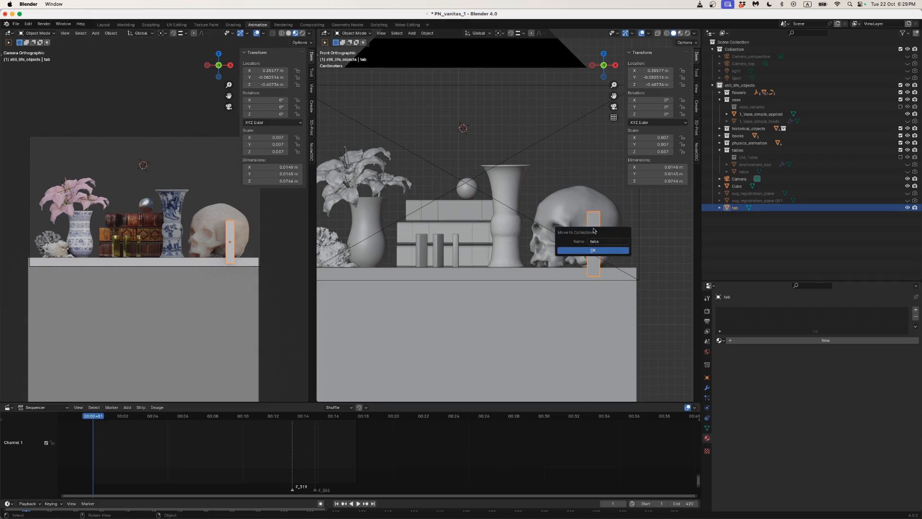
{"action": "left_click", "coordinate": [594, 252]}
{"action": "key", "text": "g"}
{"action": "key", "text": "x"}
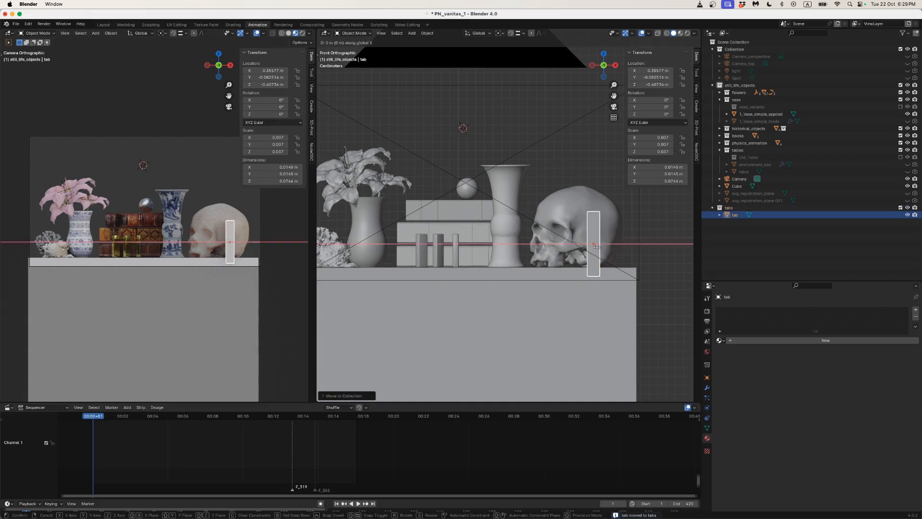
{"action": "left_click", "coordinate": [603, 250]}
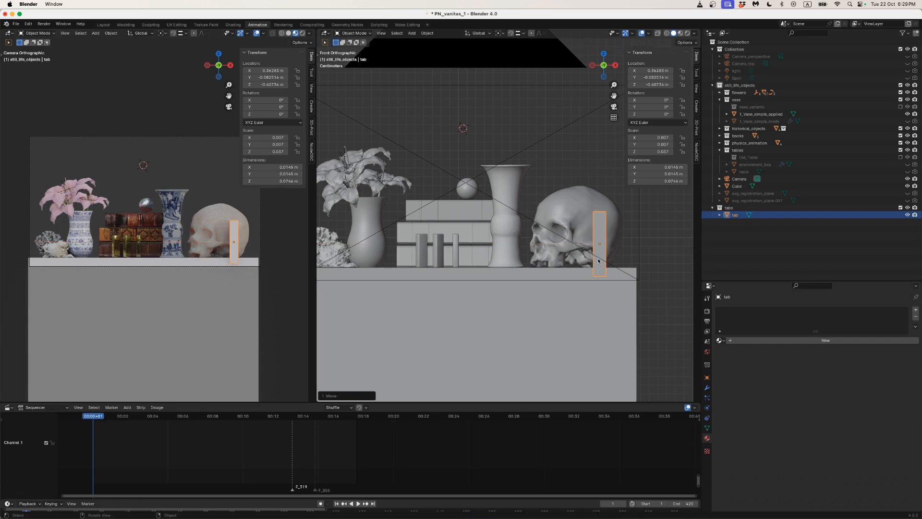
Duplicate the tab twice along X, placing copies in front of the skull's face at about 0.305 m and the tall vase at about 0.255 m.
{"action": "key", "text": "shift+d"}
{"action": "key", "text": "g"}
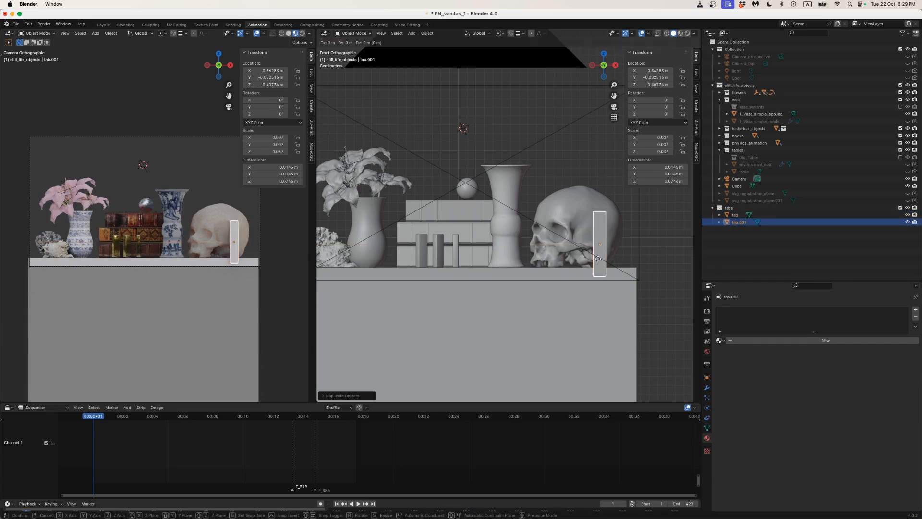
{"action": "key", "text": "x"}
{"action": "left_click", "coordinate": [549, 260]}
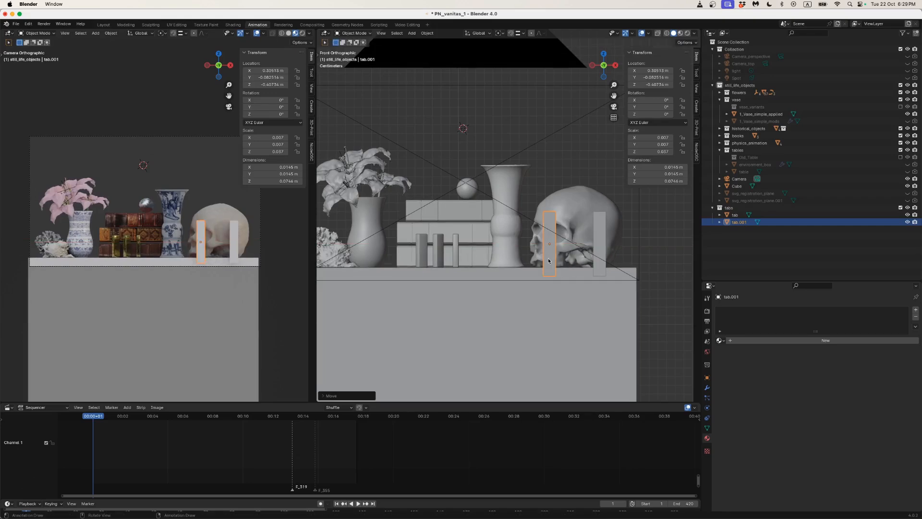
{"action": "key", "text": "shift+d"}
{"action": "key", "text": "x"}
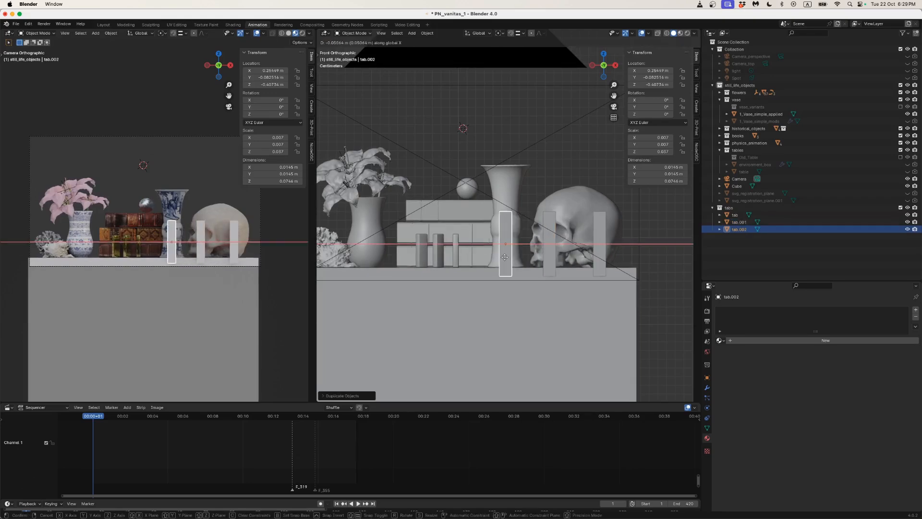
{"action": "left_click", "coordinate": [505, 257]}
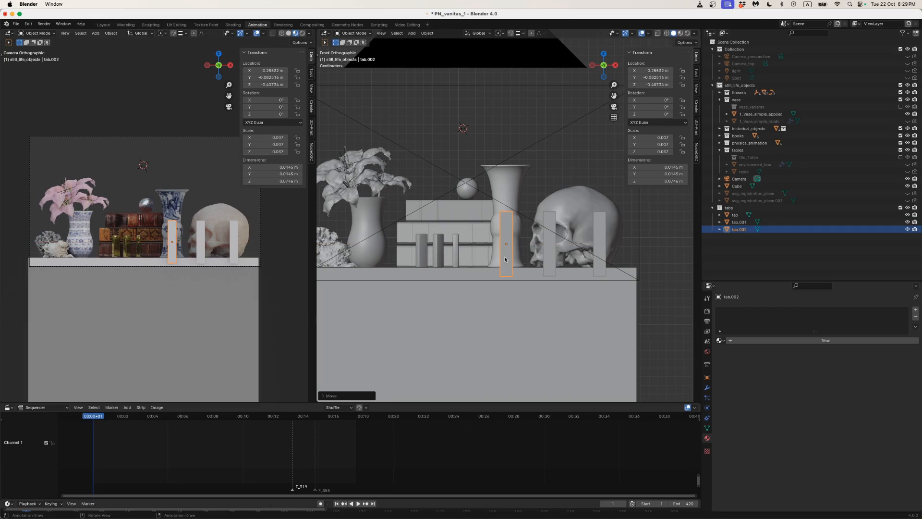
Duplicate the tall vase's tab twice along X, placing copies in front of the book stack's two ends at about 0.230 m and 0.141 m.
{"action": "scroll", "coordinate": [498, 262], "scroll_direction": "up", "scroll_amount": 1}
{"action": "left_click_drag", "start_coordinate": [498, 262], "coordinate": [565, 256]}
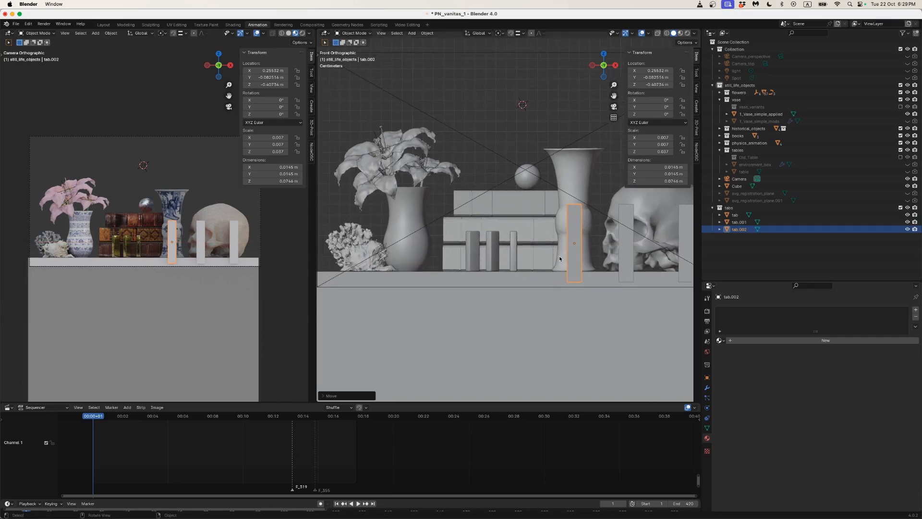
{"action": "key", "text": "shift+d"}
{"action": "key", "text": "x"}
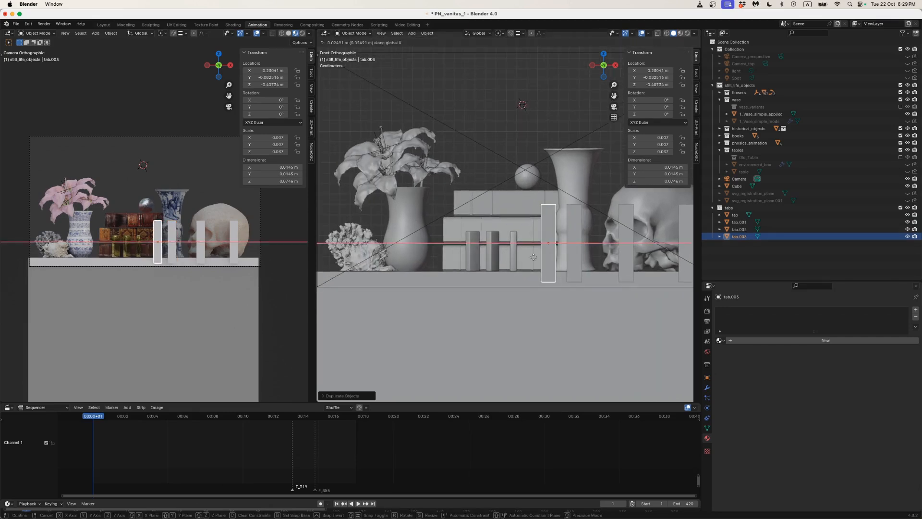
{"action": "left_click", "coordinate": [533, 257]}
{"action": "key", "text": "shift+d"}
{"action": "key", "text": "x"}
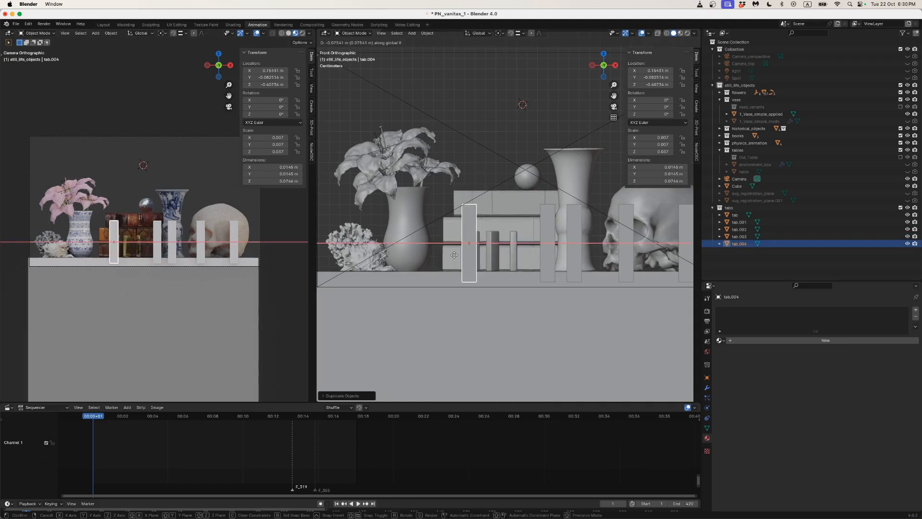
{"action": "left_click", "coordinate": [441, 259]}
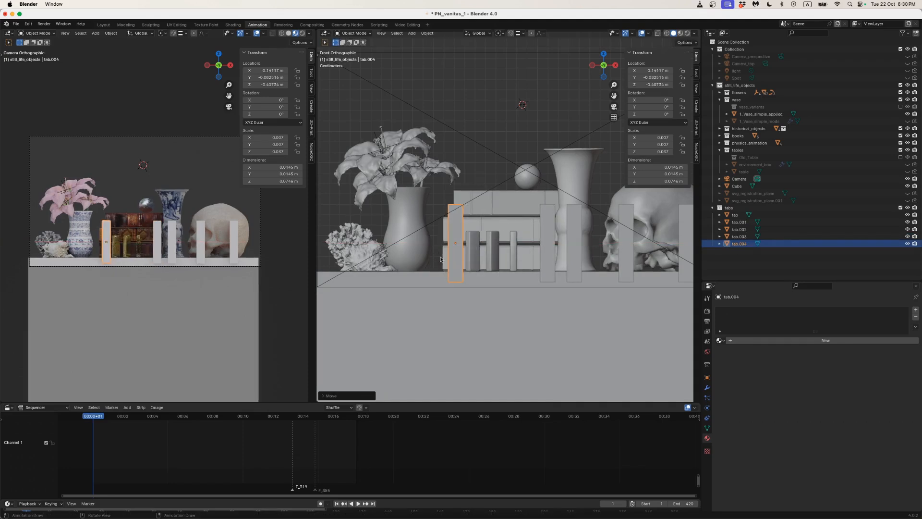
Square up the leftmost small gold block in front of the books, trying a Z rotation of 0° and settling on 90°.
{"action": "scroll", "coordinate": [463, 254], "scroll_direction": "up", "scroll_amount": 6}
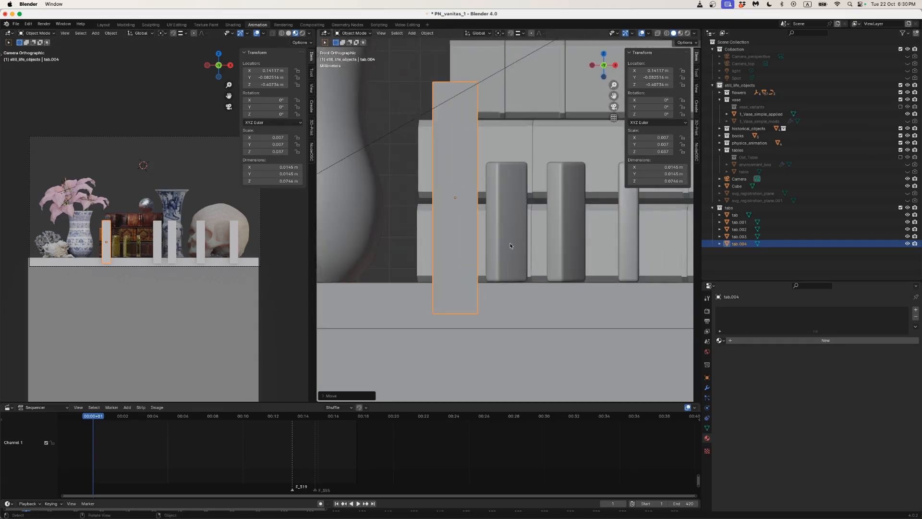
{"action": "scroll", "coordinate": [510, 243], "scroll_direction": "down", "scroll_amount": 1}
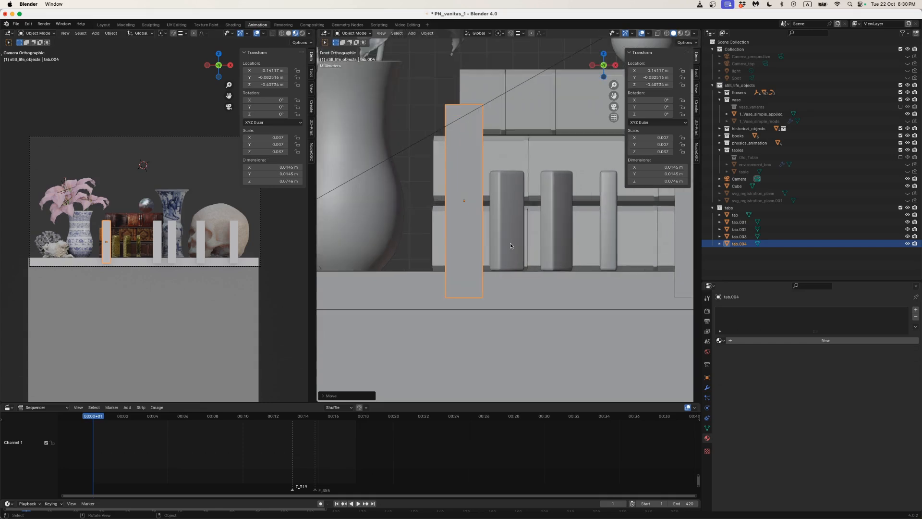
{"action": "left_click", "coordinate": [510, 243]}
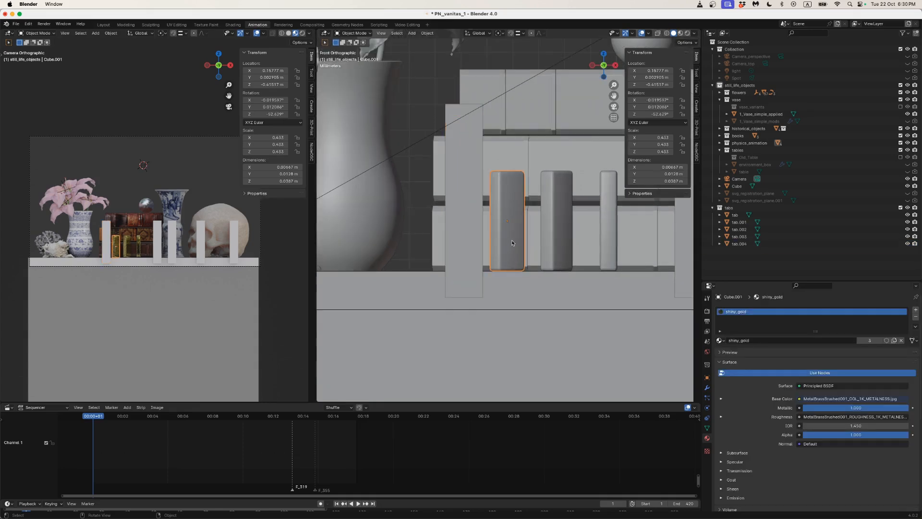
{"action": "left_click", "coordinate": [644, 114]}
{"action": "type", "text": "0"}
{"action": "key", "text": "Return"}
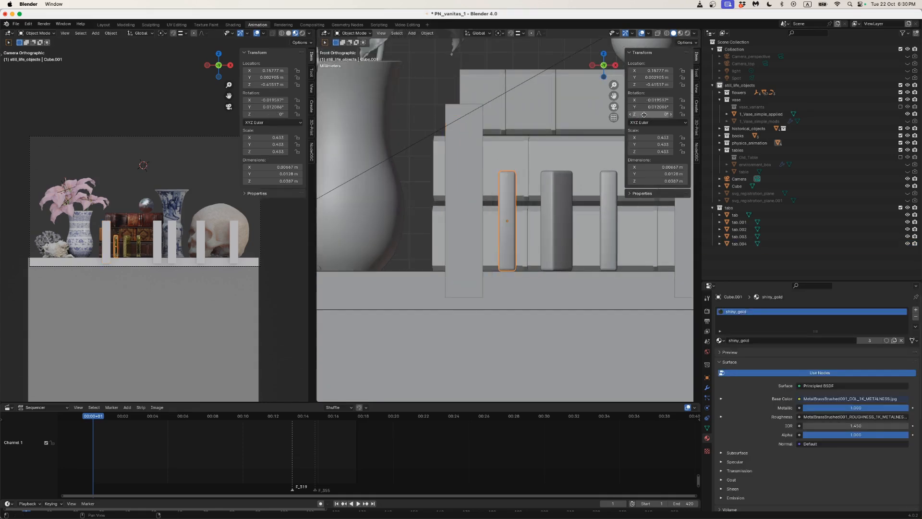
{"action": "left_click", "coordinate": [644, 114]}
{"action": "type", "text": "90"}
{"action": "key", "text": "Return"}
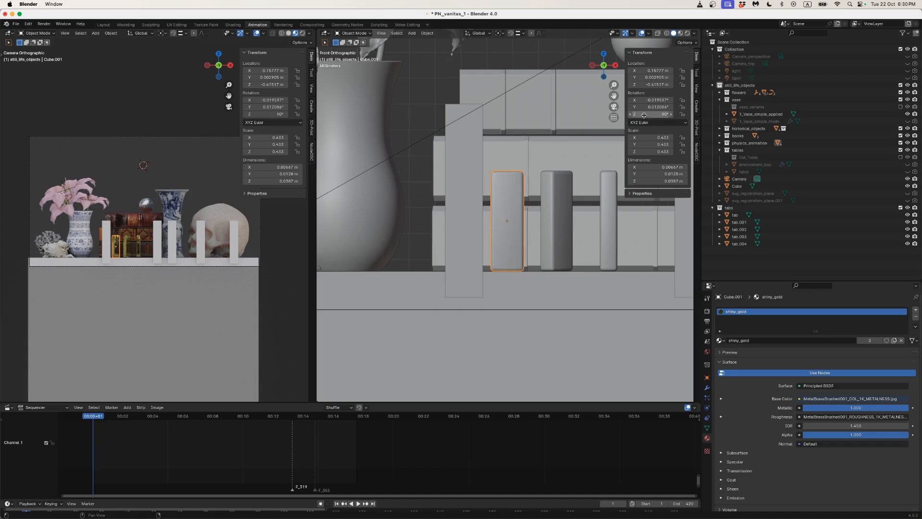
Duplicate the tab at the books' left end along X and centre the copy on the middle gold block at about 0.177 m, using wireframe display.
{"action": "left_click", "coordinate": [474, 194]}
{"action": "key", "text": "shift+d"}
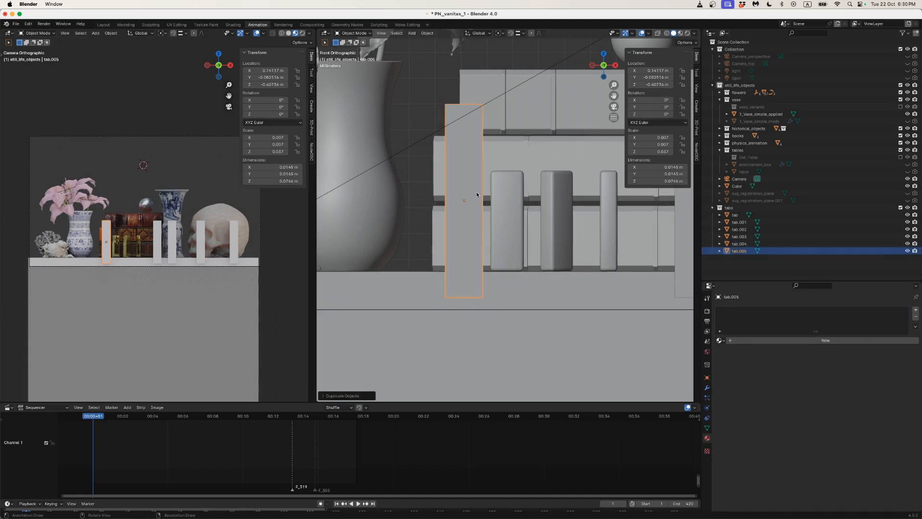
{"action": "key", "text": "x"}
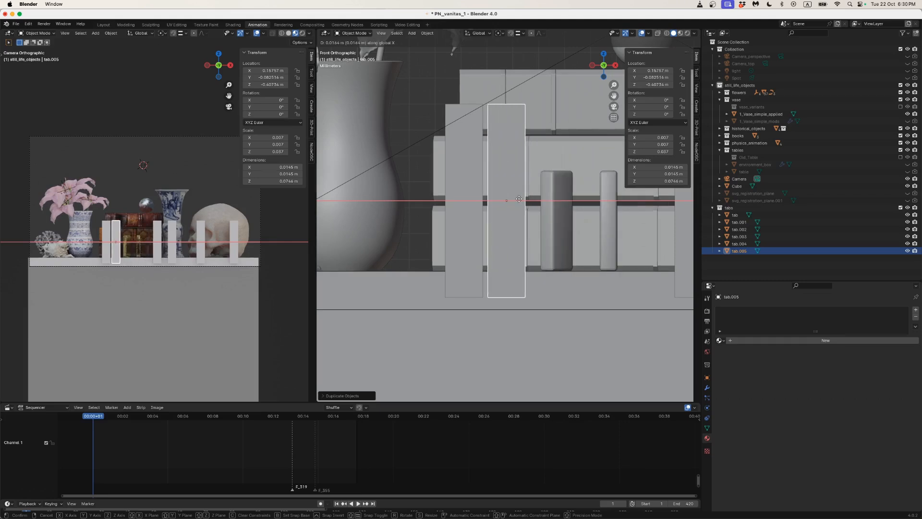
{"action": "left_click", "coordinate": [570, 198]}
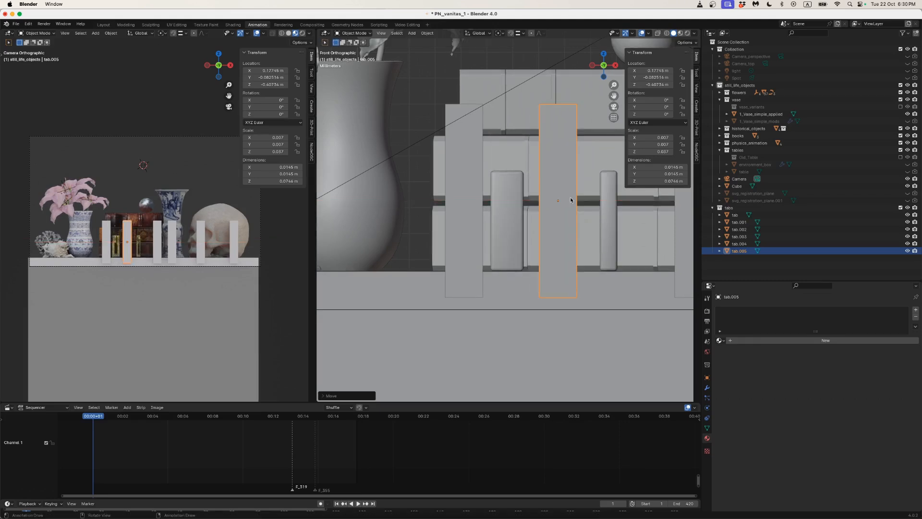
{"action": "key", "text": "shift+z"}
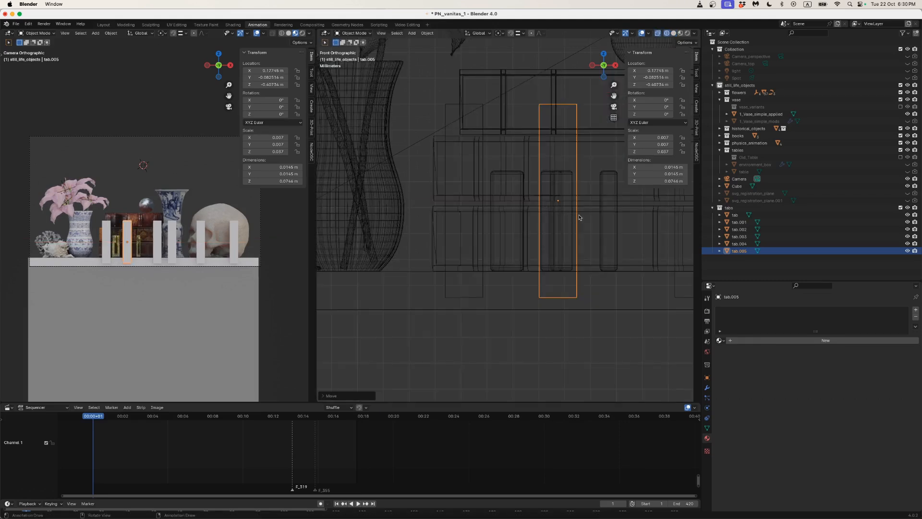
{"action": "key", "text": "g"}
{"action": "key", "text": "x"}
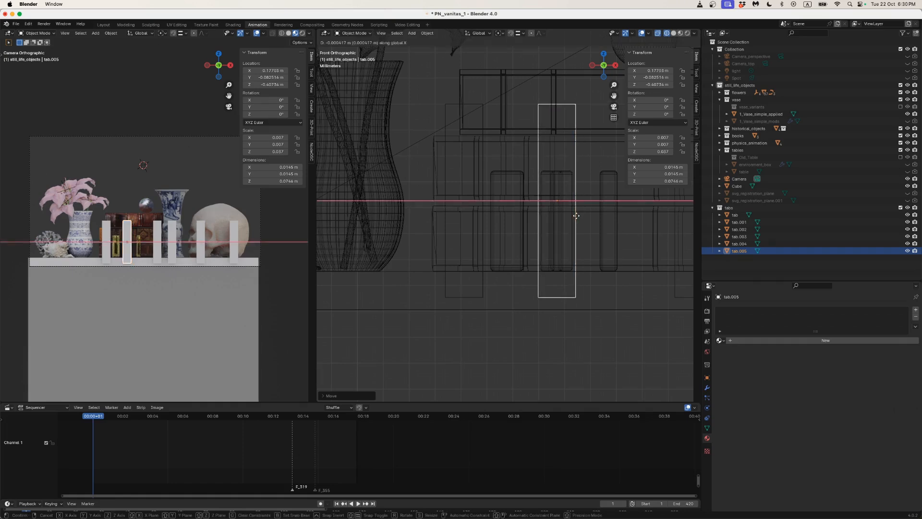
{"action": "left_click", "coordinate": [577, 217]}
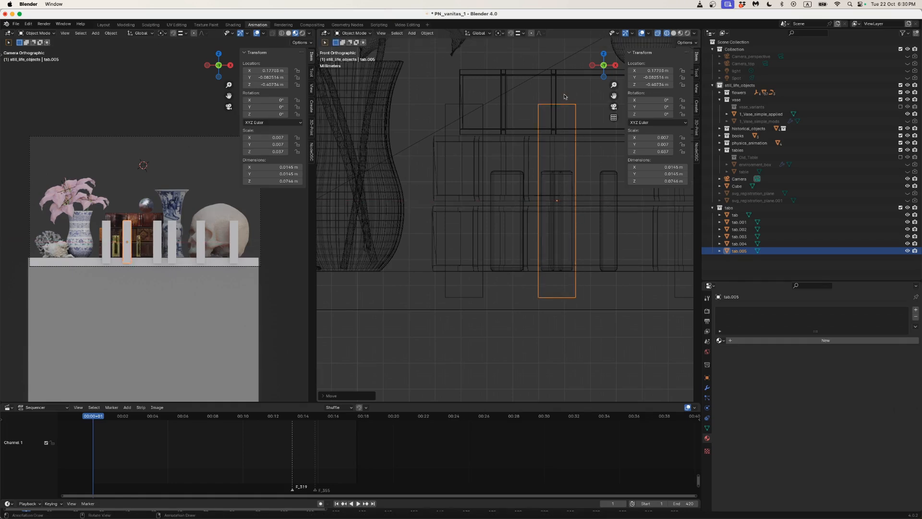
Lower the top face of the middle gold block's tab along Z to just above the tabletop.
{"action": "key", "text": "Tab"}
{"action": "left_click", "coordinate": [579, 109]}
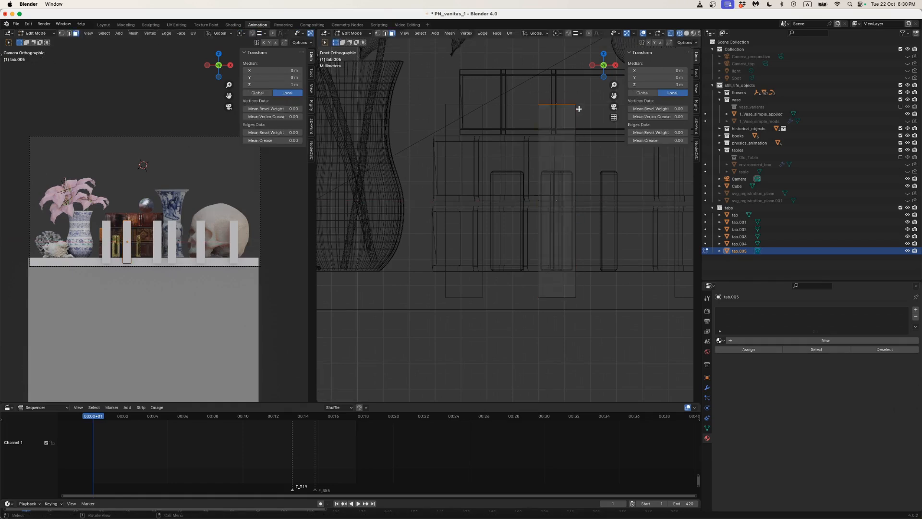
{"action": "key", "text": "g"}
{"action": "key", "text": "z"}
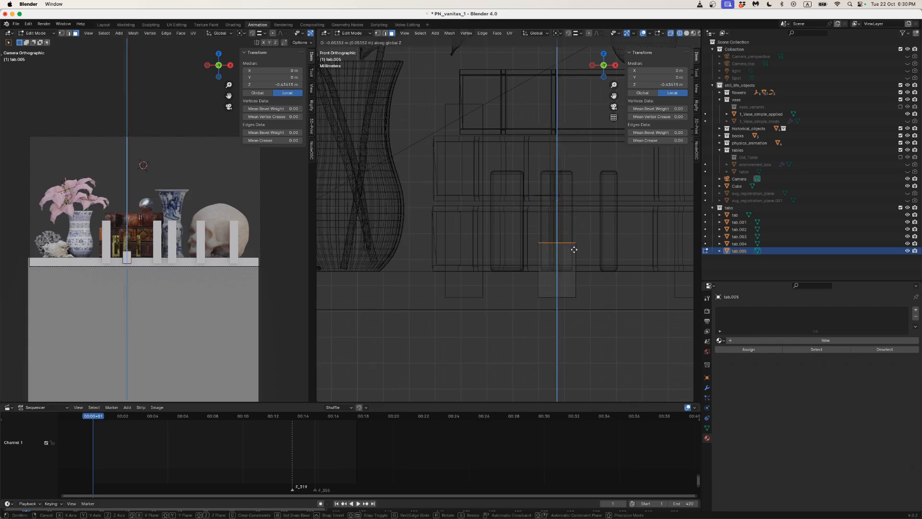
{"action": "left_click", "coordinate": [583, 266]}
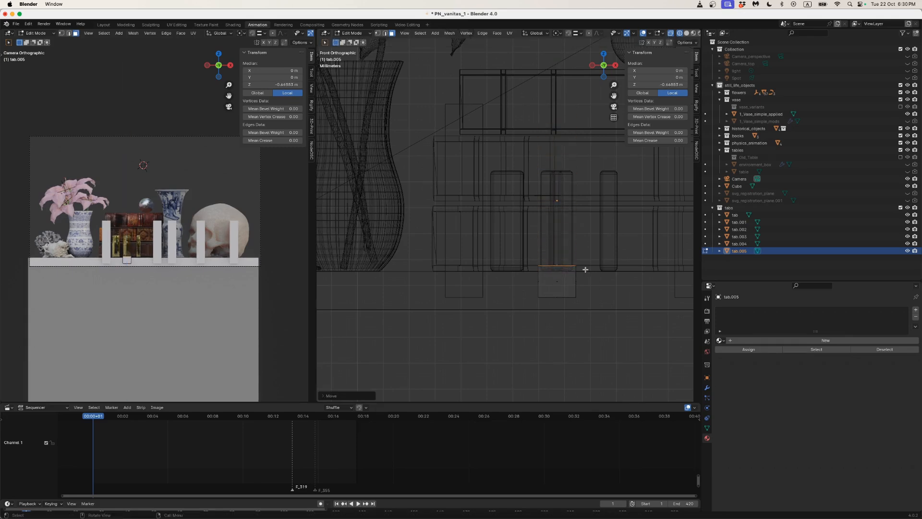
{"action": "key", "text": "shift+grave"}
{"action": "key", "text": "Escape"}
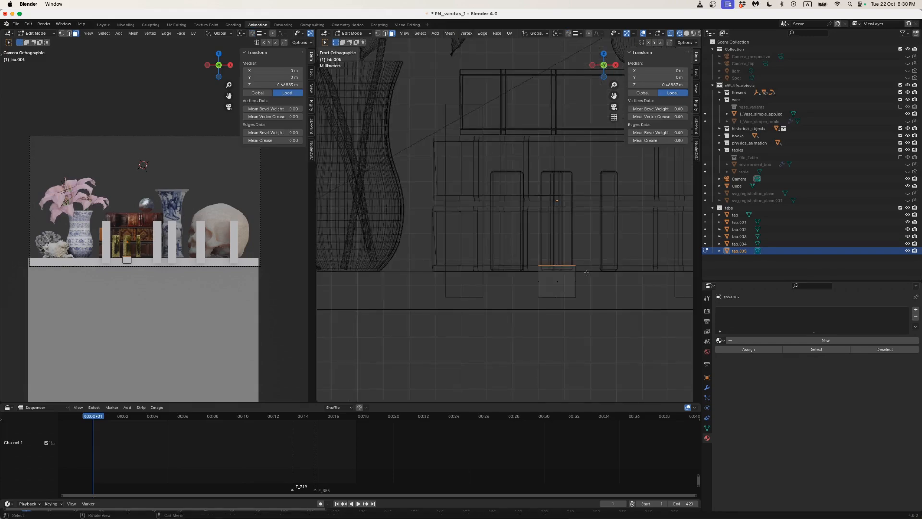
{"action": "key", "text": "g"}
{"action": "key", "text": "z"}
{"action": "key", "text": "Escape"}
{"action": "key", "text": "shift+grave"}
{"action": "key", "text": "e"}
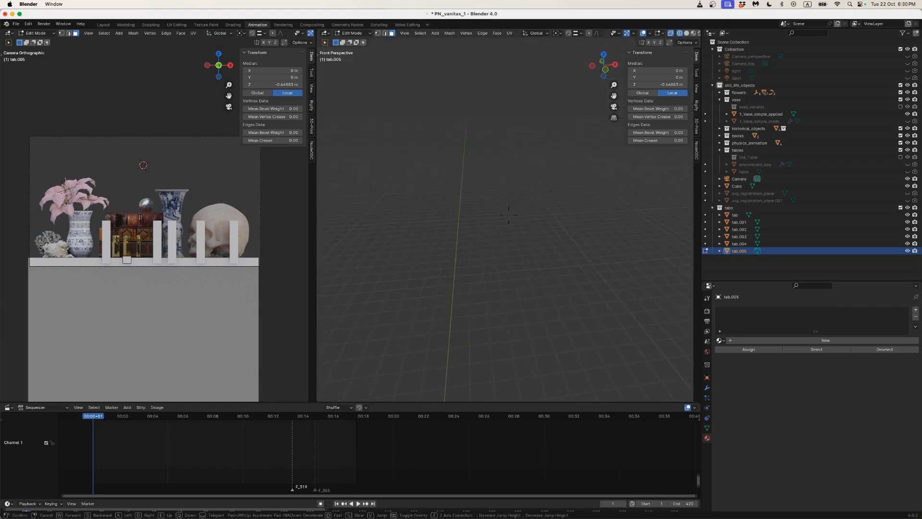
{"action": "key", "text": "Escape"}
Turn on edge snapping, return to solid display and snap the tab's top face down to the tabletop edge, finishing in Object Mode.
{"action": "scroll", "coordinate": [578, 279], "scroll_direction": "up", "scroll_amount": 3}
{"action": "left_click_drag", "start_coordinate": [568, 259], "coordinate": [515, 215]}
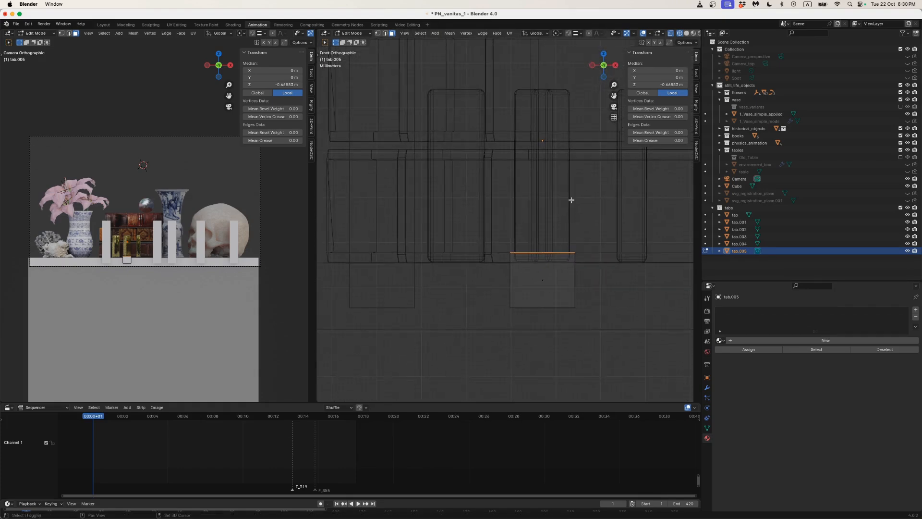
{"action": "left_click", "coordinate": [571, 35]}
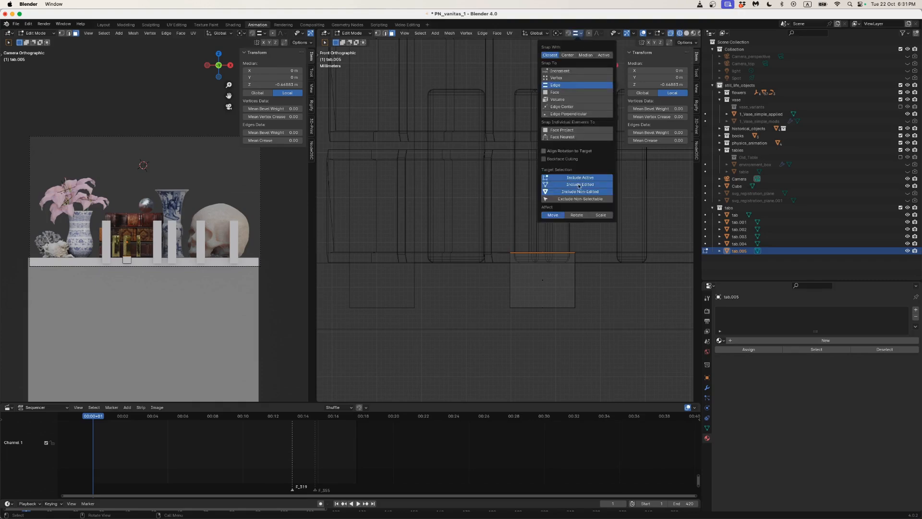
{"action": "left_click", "coordinate": [568, 33]}
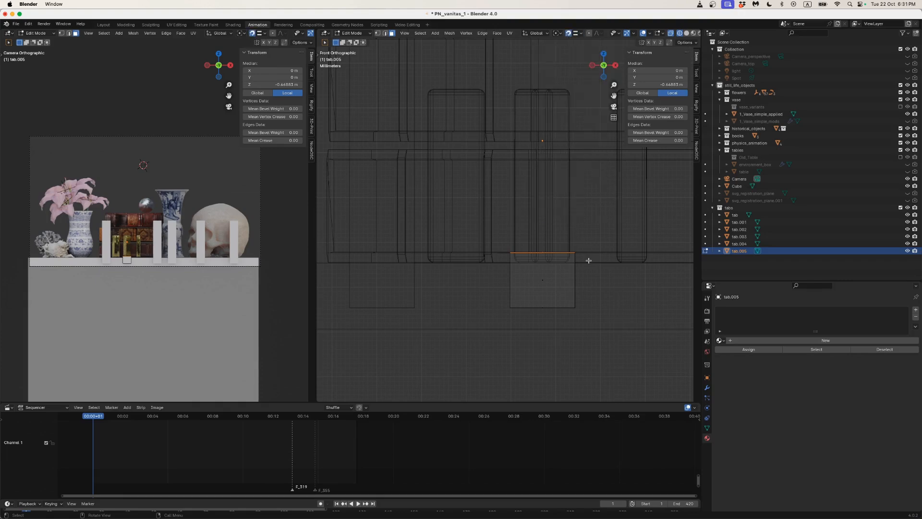
{"action": "key", "text": "shift+z"}
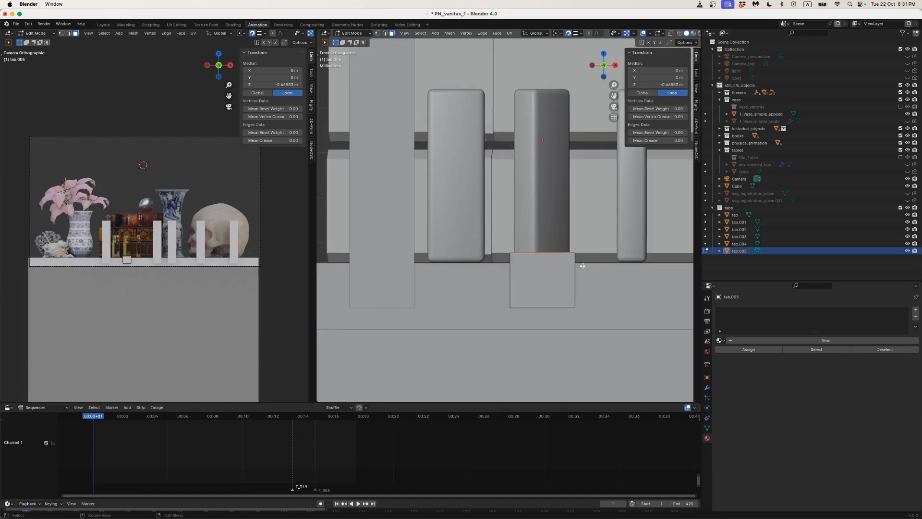
{"action": "key", "text": "g"}
{"action": "left_click", "coordinate": [587, 264]}
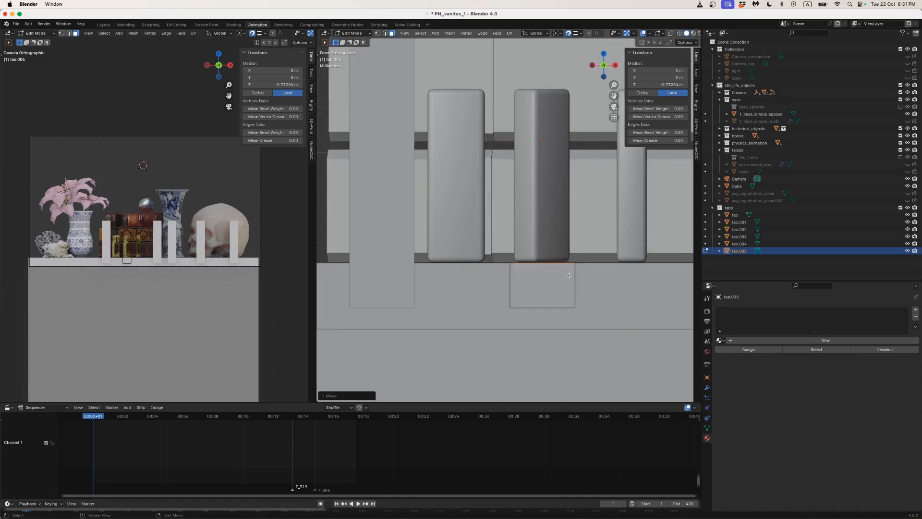
{"action": "key", "text": "Tab"}
{"action": "key", "text": "grave"}
{"action": "key", "text": "Escape"}
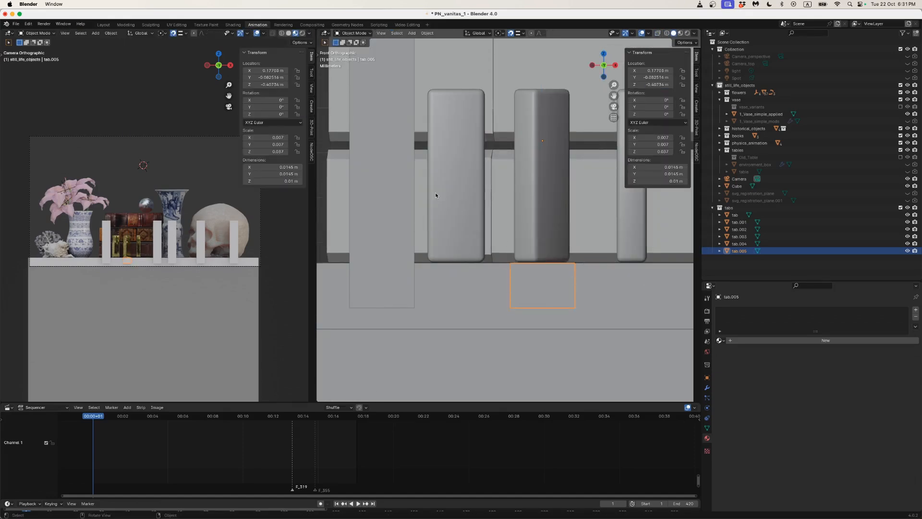
Duplicate the shortened tab and, with snapping turned off, move the copy along X beneath the leftmost gold block at about 0.158 m.
{"action": "scroll", "coordinate": [435, 149], "scroll_direction": "down", "scroll_amount": 2}
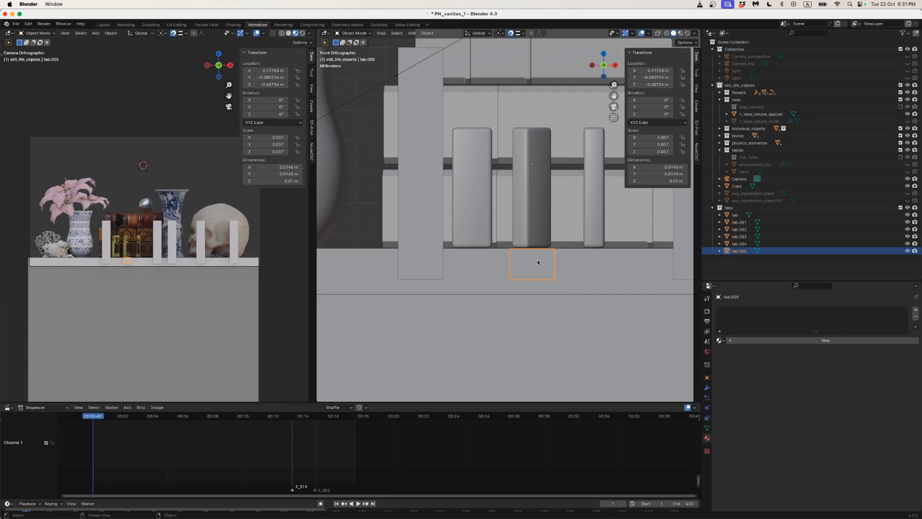
{"action": "key", "text": "shift+d"}
{"action": "key", "text": "x"}
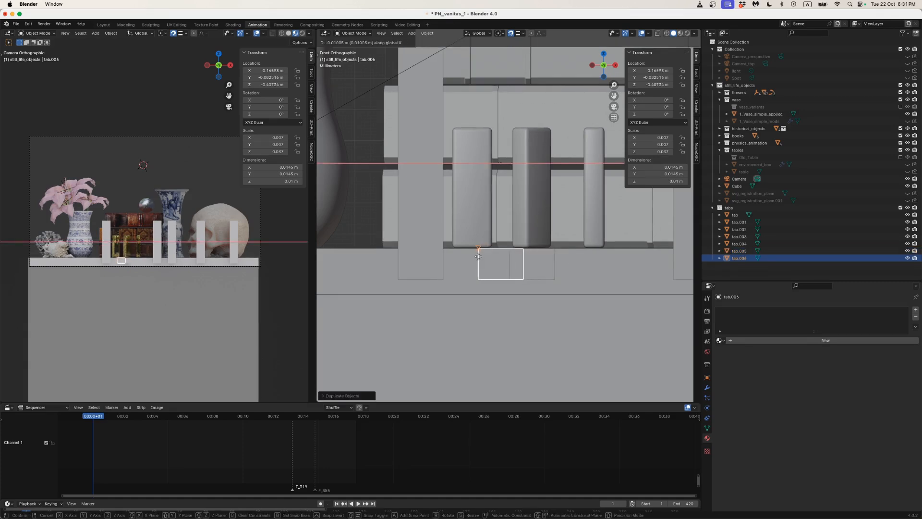
{"action": "key", "text": "Escape"}
{"action": "left_click", "coordinate": [511, 33]}
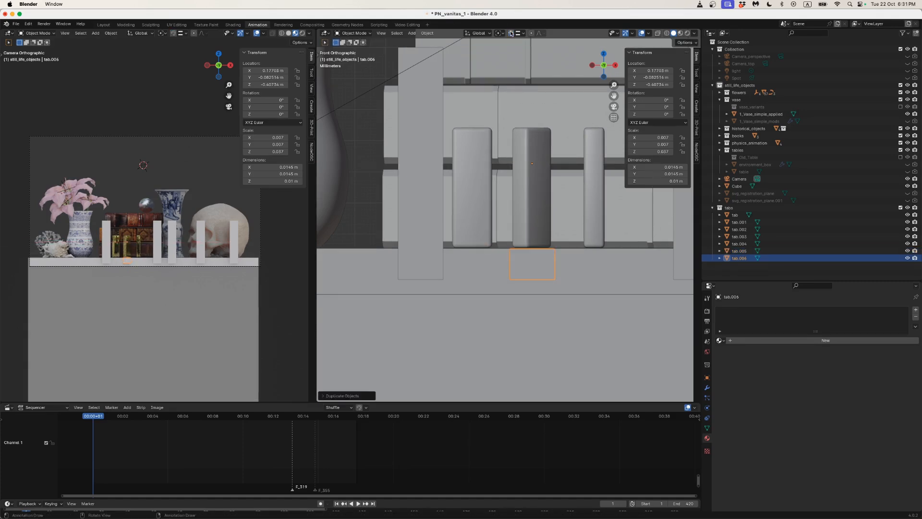
{"action": "key", "text": "g"}
{"action": "key", "text": "x"}
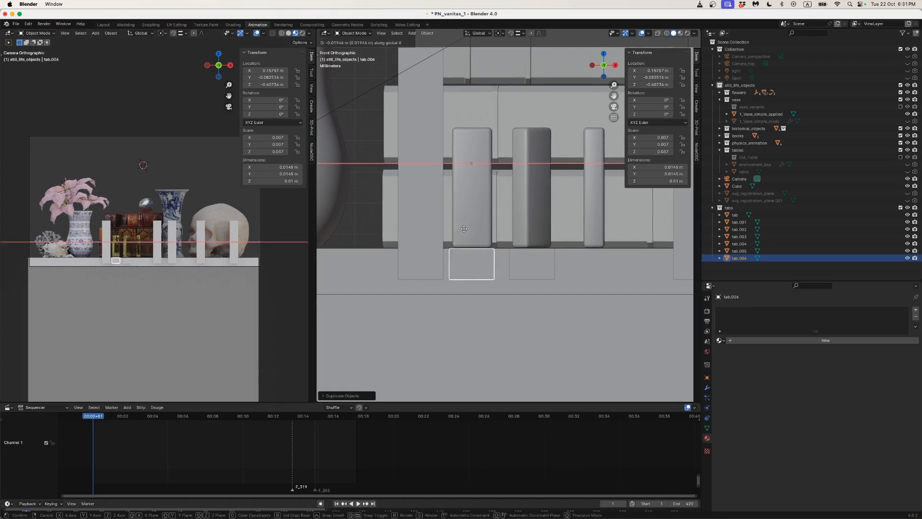
{"action": "left_click", "coordinate": [465, 231]}
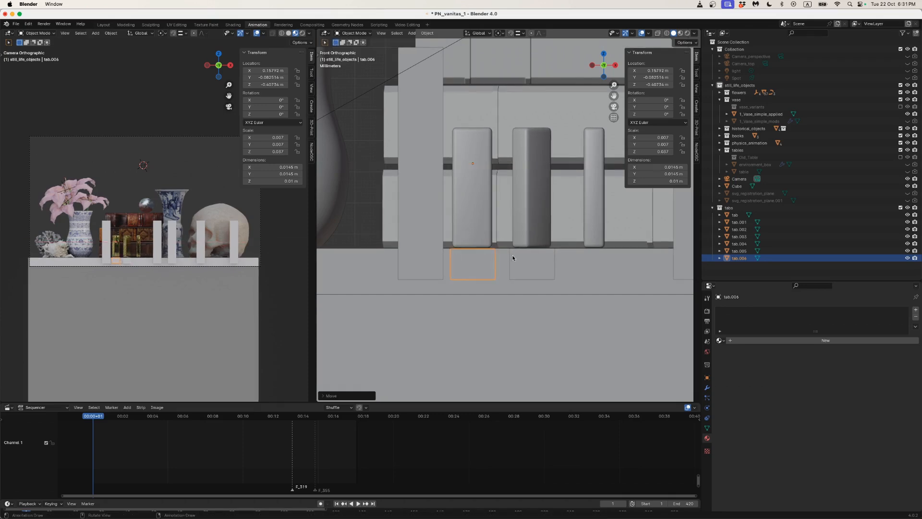
Duplicate the short tab along X and place the copy beneath the rightmost gold block at about 0.197 m.
{"action": "key", "text": "shift+d"}
{"action": "key", "text": "x"}
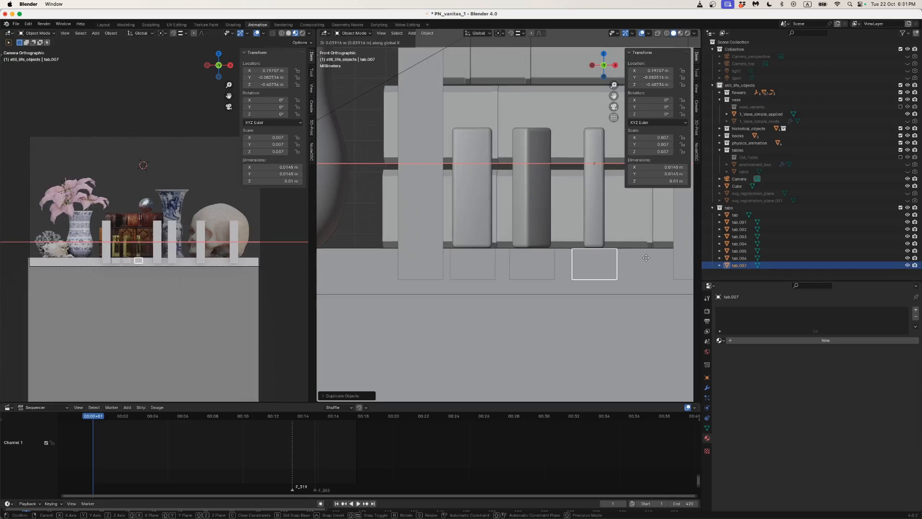
{"action": "left_click", "coordinate": [646, 259]}
Lower the top face of the tall tab at the left end of the books until the tab is about 0.056 m high.
{"action": "left_click", "coordinate": [422, 219]}
{"action": "scroll", "coordinate": [423, 161], "scroll_direction": "down", "scroll_amount": 5}
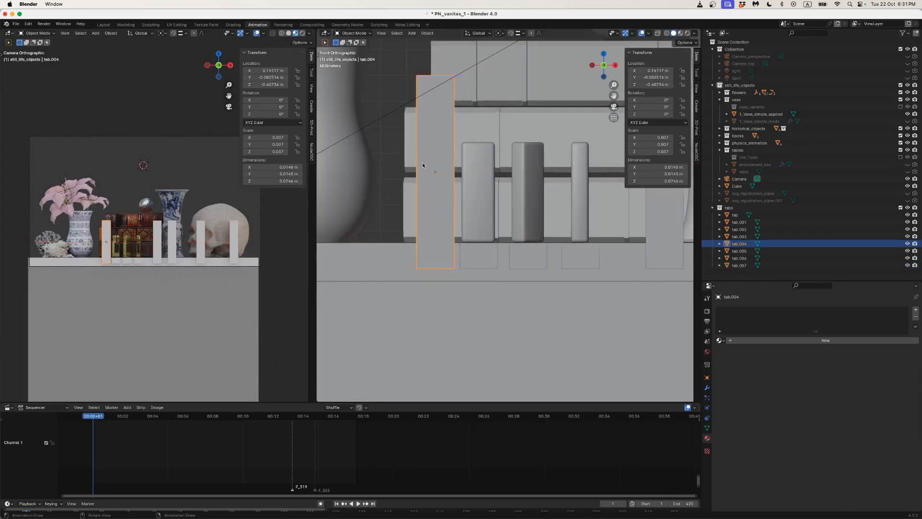
{"action": "key", "text": "Tab"}
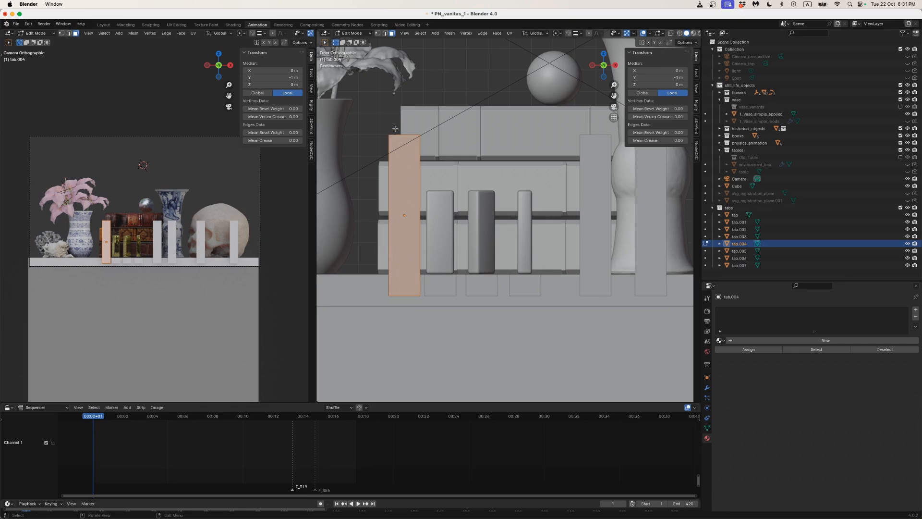
{"action": "key", "text": "shift+z"}
{"action": "left_click_drag", "start_coordinate": [377, 119], "coordinate": [424, 144]}
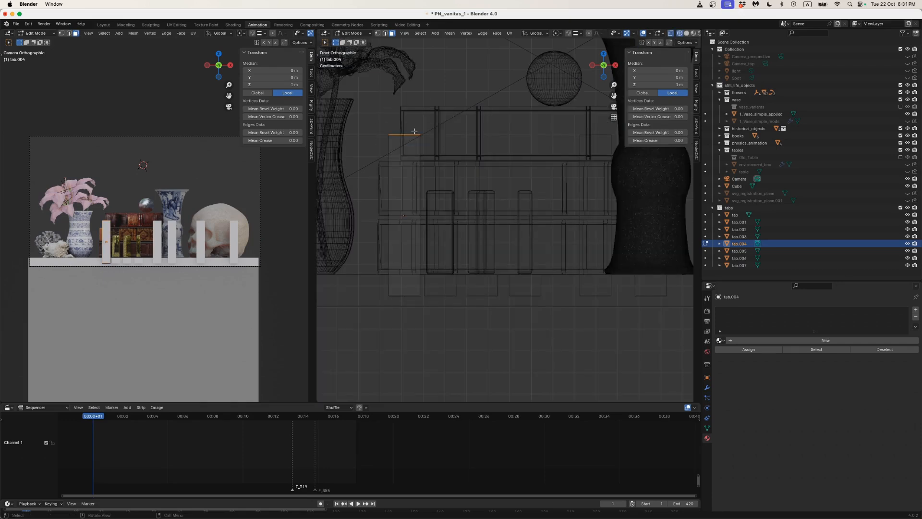
{"action": "key", "text": "Tab"}
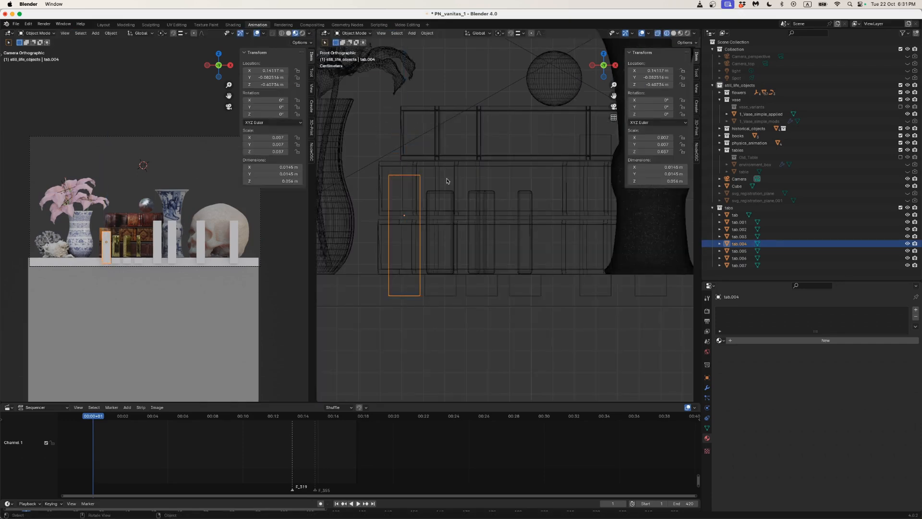
{"action": "key", "text": "z"}
{"action": "left_click", "coordinate": [497, 187]}
Duplicate the shortened book tab along X and place the copy beneath the flower vase at about 0.093 m.
{"action": "scroll", "coordinate": [428, 217], "scroll_direction": "down", "scroll_amount": 2}
{"action": "left_click_drag", "start_coordinate": [433, 218], "coordinate": [526, 221]}
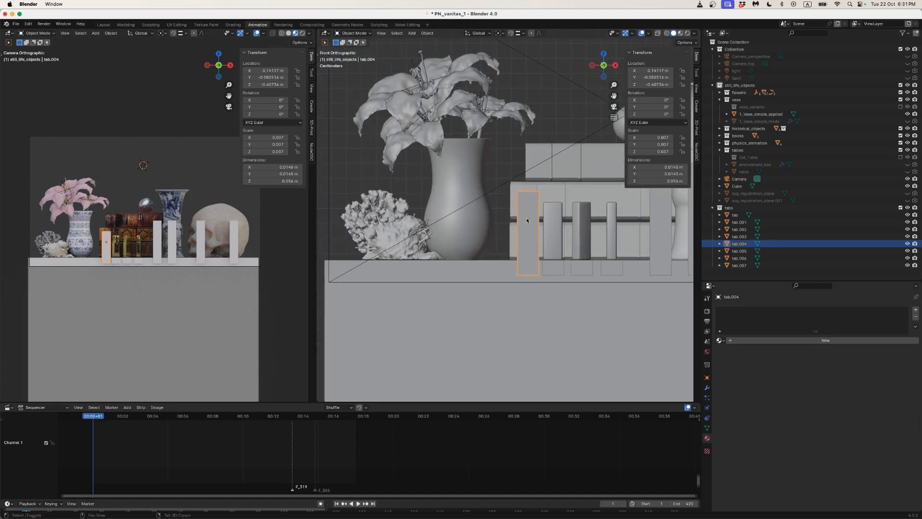
{"action": "key", "text": "shift+d"}
{"action": "key", "text": "x"}
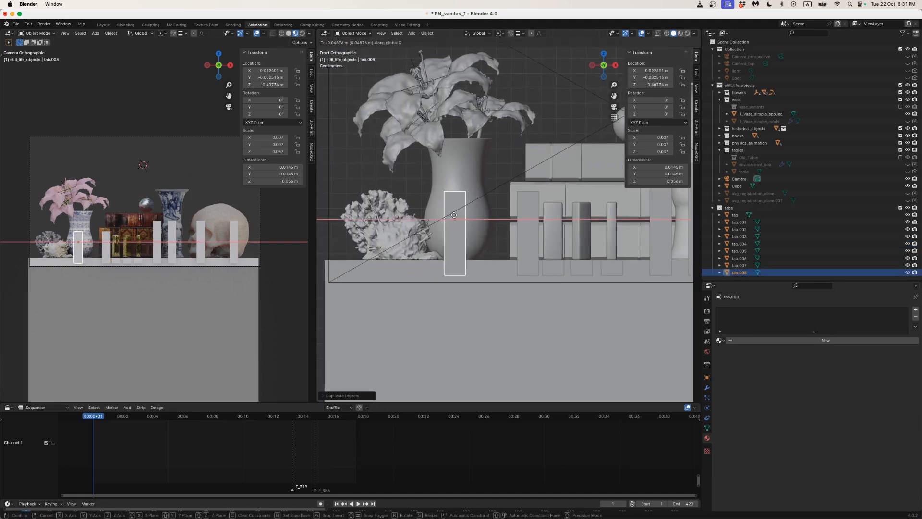
{"action": "left_click", "coordinate": [447, 291]}
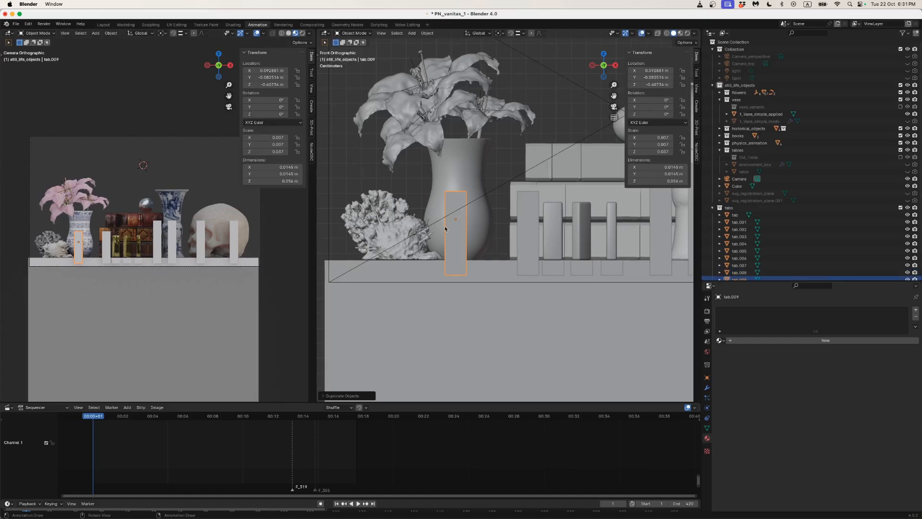
Duplicate the flower vase tab along X twice, placing the copies beneath the coral at about 0.064 m and 0.043 m.
{"action": "key", "text": "shift+d"}
{"action": "key", "text": "x"}
{"action": "left_click", "coordinate": [401, 225]}
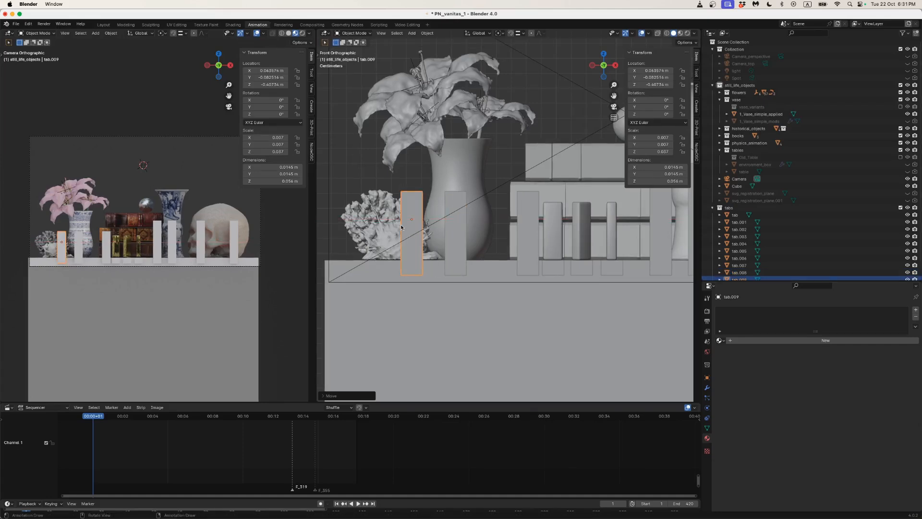
{"action": "key", "text": "shift+d"}
{"action": "key", "text": "x"}
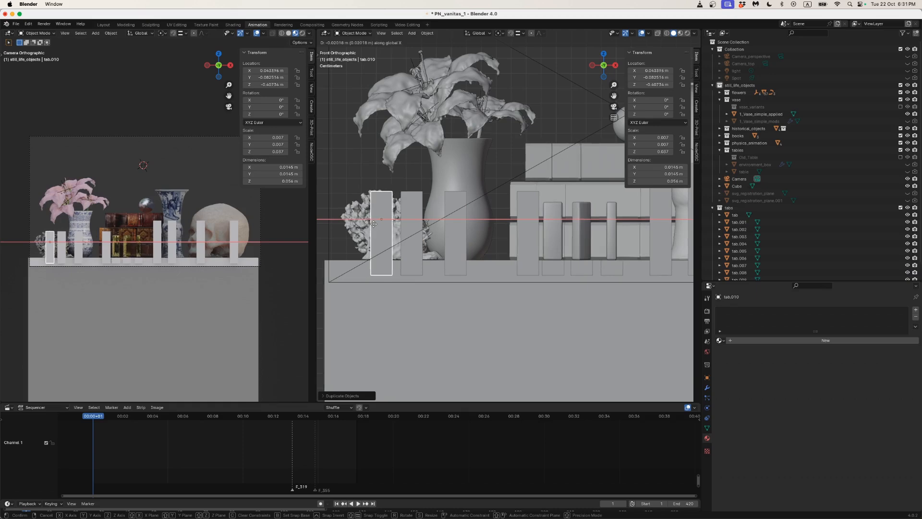
{"action": "left_click", "coordinate": [373, 225]}
Lower the top face of the leftmost coral tab along Z to roughly half its height and return to Object Mode.
{"action": "left_click_drag", "start_coordinate": [388, 185], "coordinate": [448, 201]}
{"action": "key", "text": "Tab"}
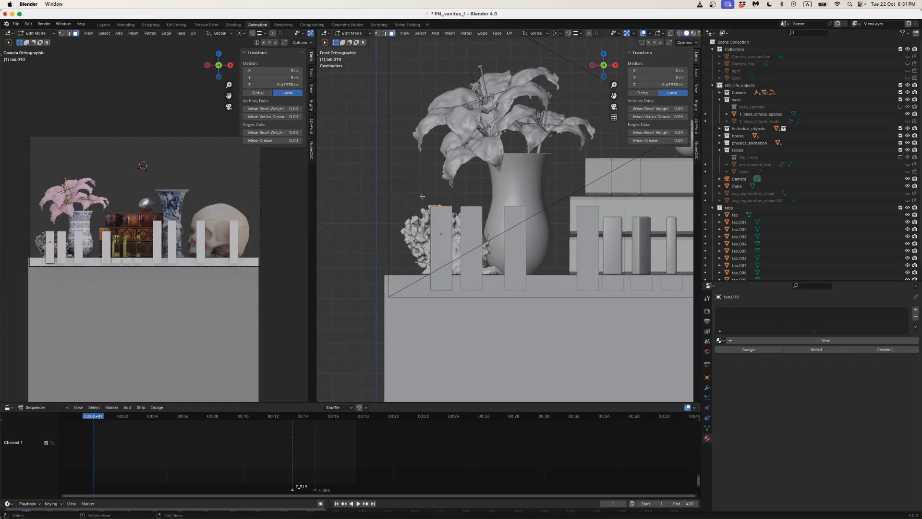
{"action": "key", "text": "g"}
{"action": "key", "text": "z"}
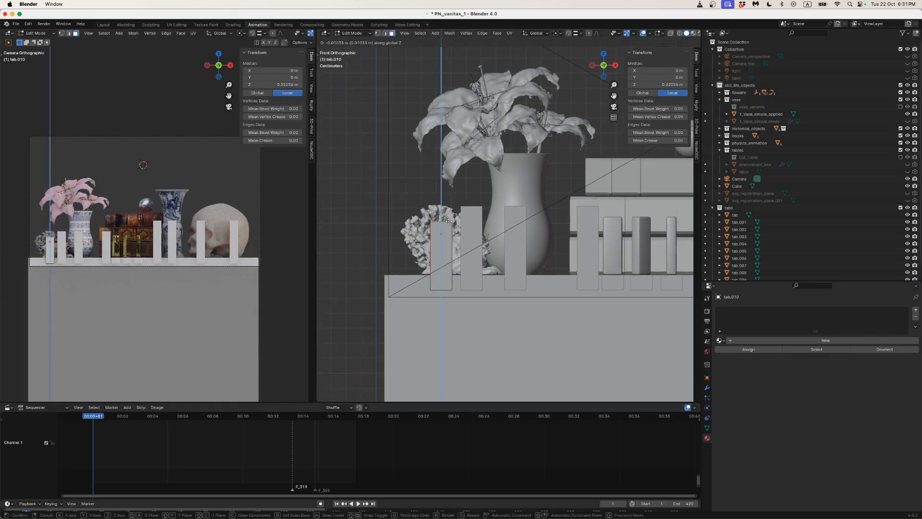
{"action": "left_click", "coordinate": [474, 232]}
{"action": "key", "text": "Tab"}
Lower the top face of the second coral tab along Z to roughly the height of the tab beside it.
{"action": "left_click", "coordinate": [474, 231]}
{"action": "key", "text": "Tab"}
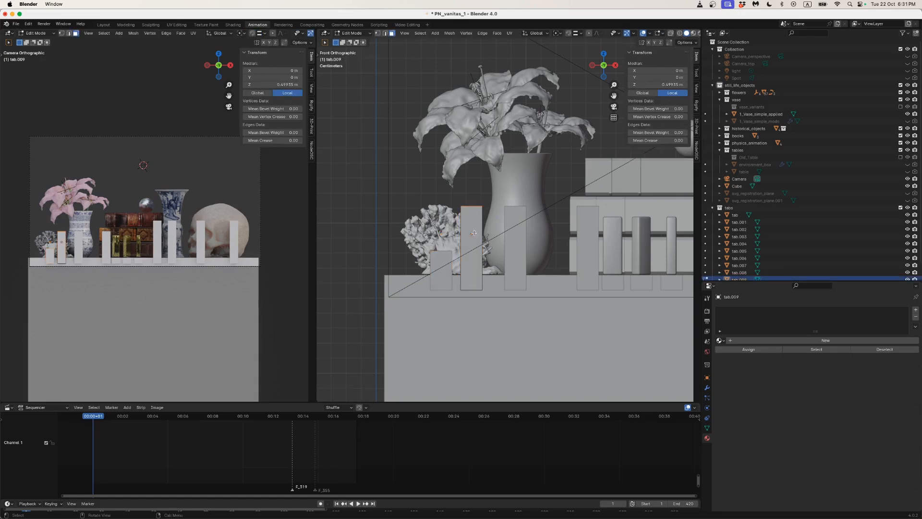
{"action": "key", "text": "g"}
{"action": "key", "text": "z"}
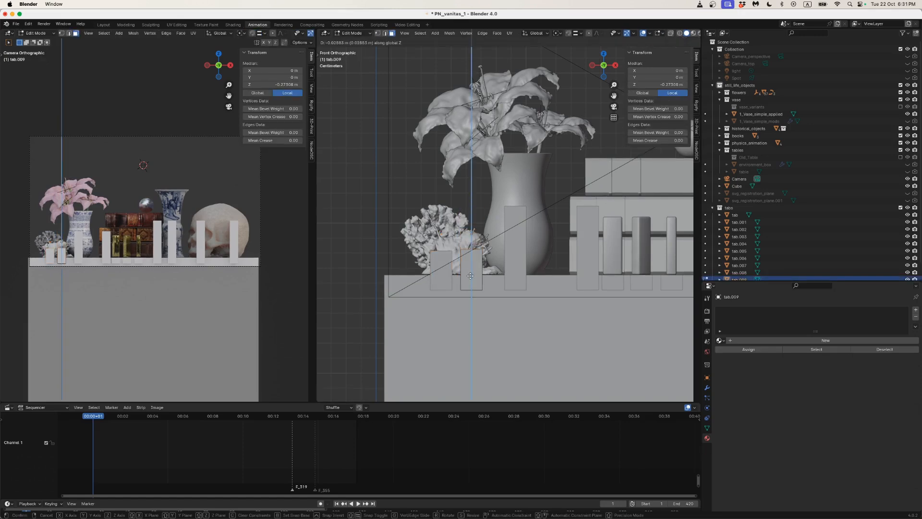
{"action": "left_click", "coordinate": [472, 264]}
Lower the second coral tab's top face slightly further, making the tab about 0.025 m high, and return to Object Mode.
{"action": "mouse_move", "coordinate": [473, 256]}
{"action": "left_mouse_down"}
{"action": "mouse_move", "coordinate": [462, 279]}
{"action": "mouse_move", "coordinate": [474, 257]}
{"action": "left_mouse_up"}
{"action": "key", "text": "KP_Decimal"}
{"action": "scroll", "coordinate": [462, 279], "scroll_direction": "down", "scroll_amount": 8}
{"action": "left_click", "coordinate": [603, 67]}
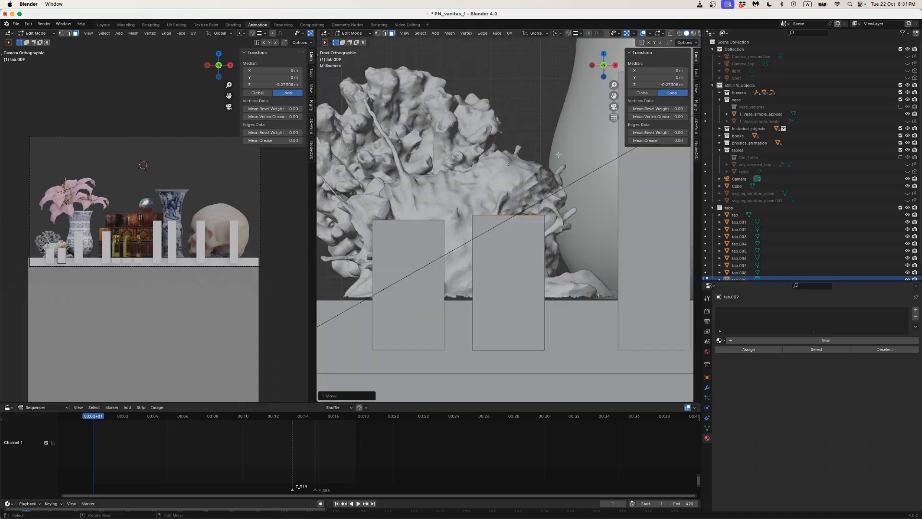
{"action": "key", "text": "alt+z"}
{"action": "key", "text": "g"}
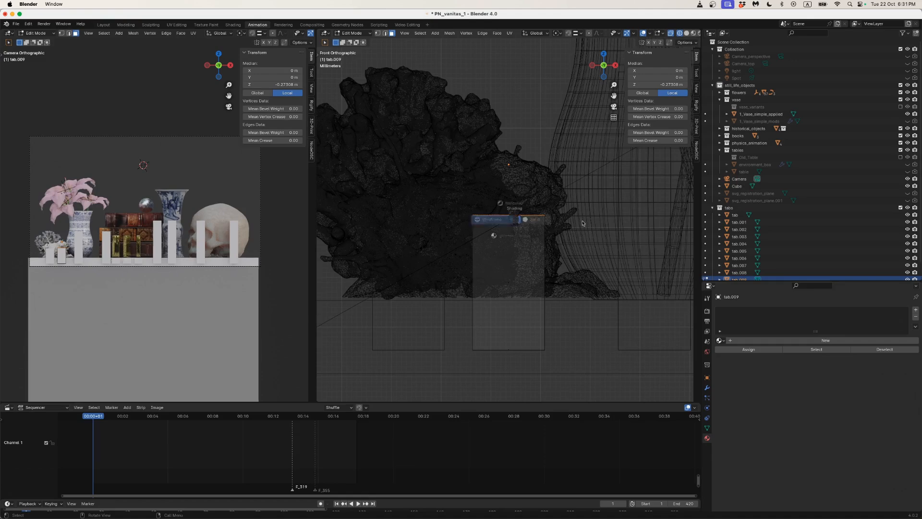
{"action": "key", "text": "alt+z"}
{"action": "key", "text": "z"}
{"action": "left_click", "coordinate": [494, 230]}
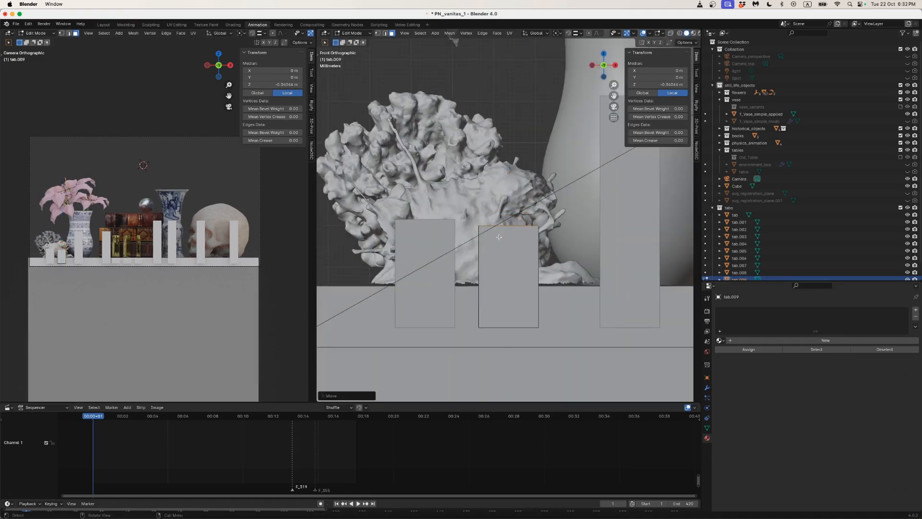
{"action": "key", "text": "Tab"}
Examine the tabs across the whole arrangement, including the two tall ones at either end of the books.
{"action": "scroll", "coordinate": [489, 225], "scroll_direction": "down", "scroll_amount": 5}
{"action": "left_click_drag", "start_coordinate": [490, 225], "coordinate": [415, 212]}
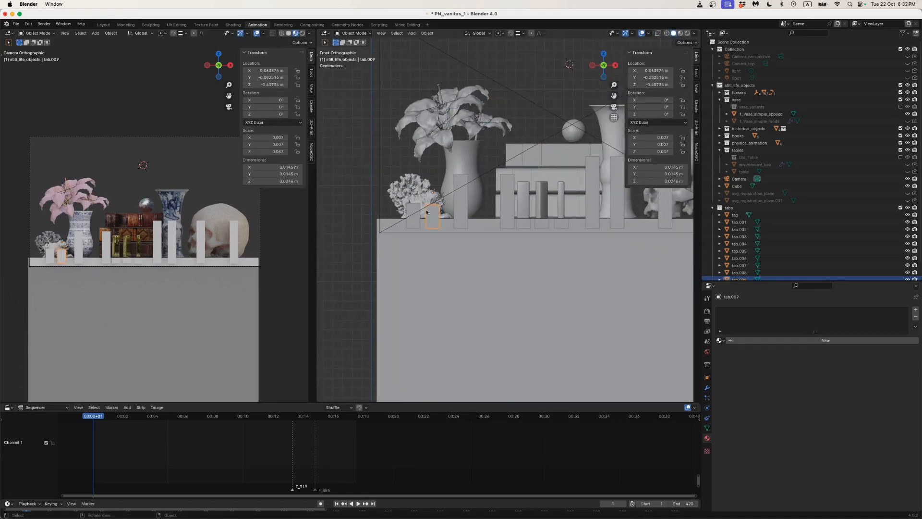
{"action": "scroll", "coordinate": [426, 212], "scroll_direction": "up", "scroll_amount": 6}
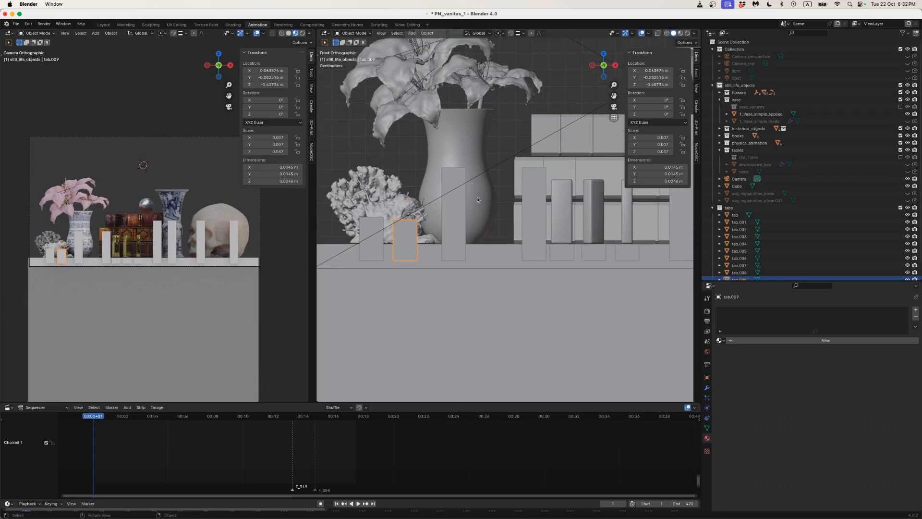
{"action": "scroll", "coordinate": [477, 199], "scroll_direction": "down", "scroll_amount": 4}
{"action": "left_click_drag", "start_coordinate": [506, 200], "coordinate": [428, 207]}
{"action": "left_click", "coordinate": [438, 207]}
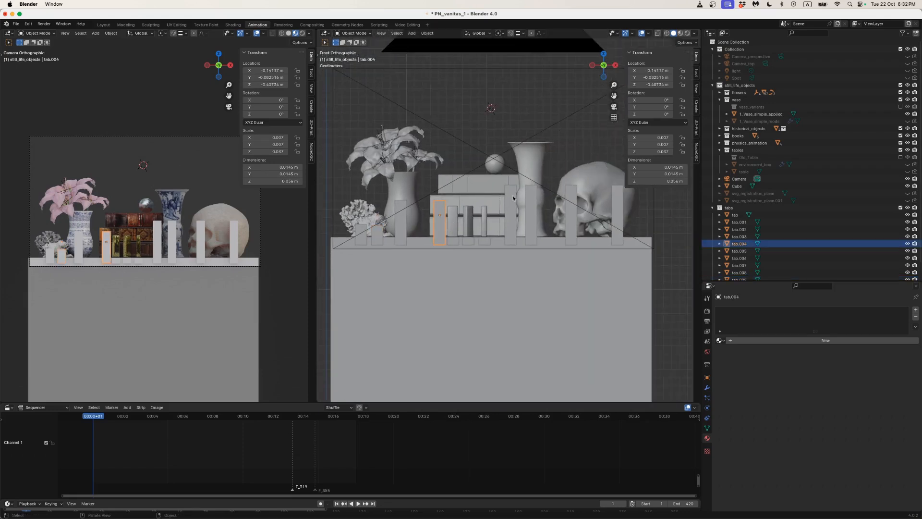
{"action": "left_click", "coordinate": [510, 217]}
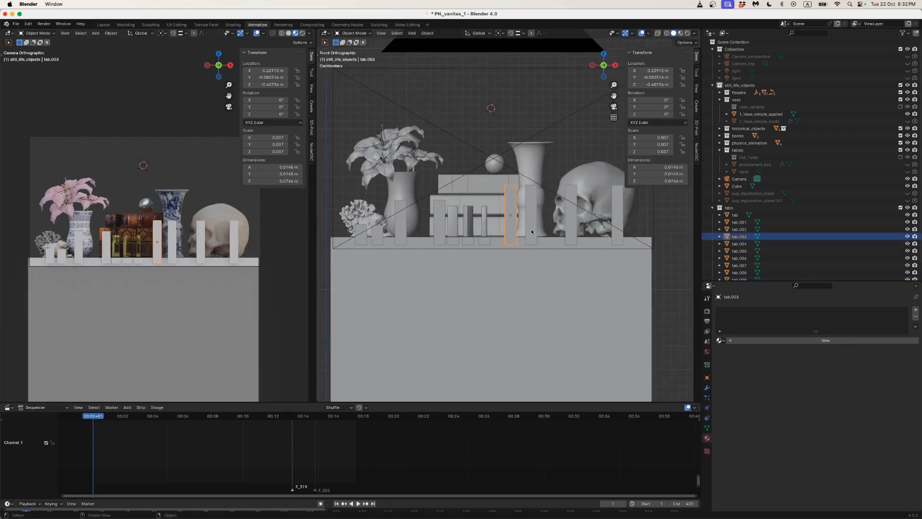
{"action": "scroll", "coordinate": [531, 232], "scroll_direction": "up", "scroll_amount": 3}
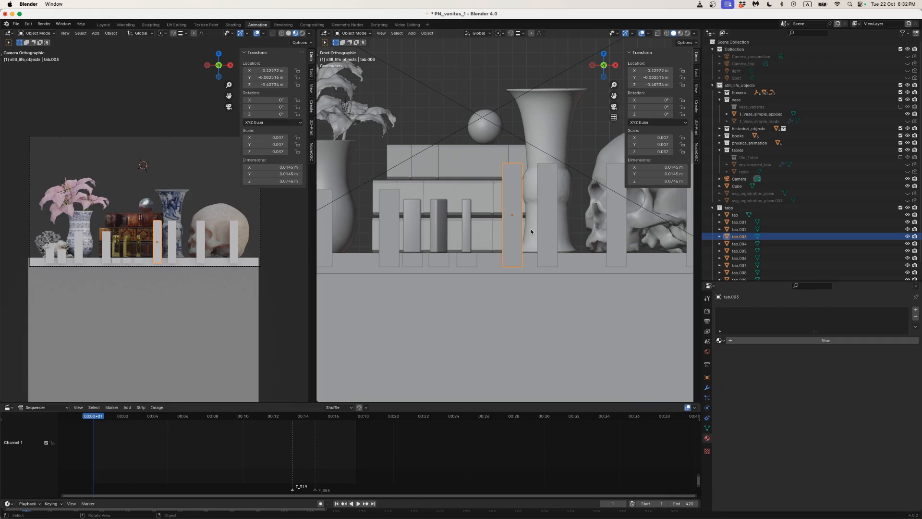
Move the tall tab beneath the blue vase along X to about 0.266 m and duplicate it along X to about 0.248 m.
{"action": "left_click", "coordinate": [556, 234]}
{"action": "scroll", "coordinate": [528, 234], "scroll_direction": "up", "scroll_amount": 3}
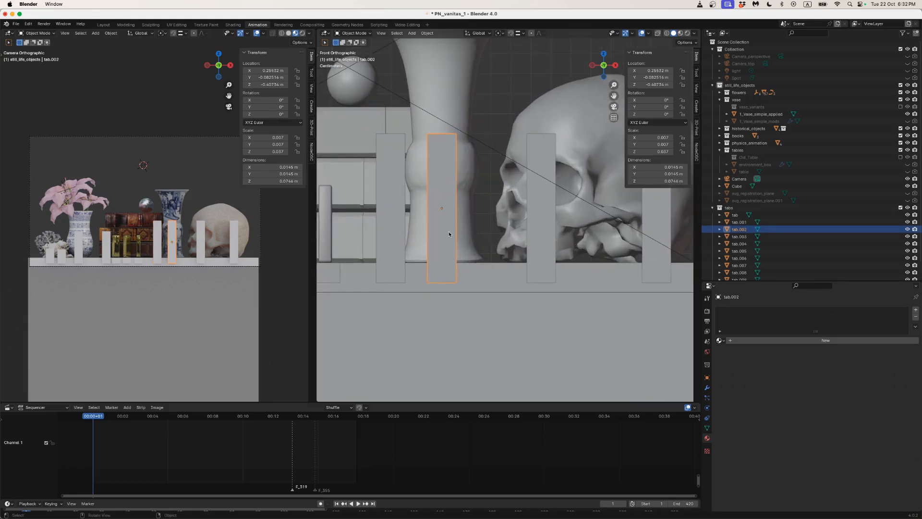
{"action": "key", "text": "g"}
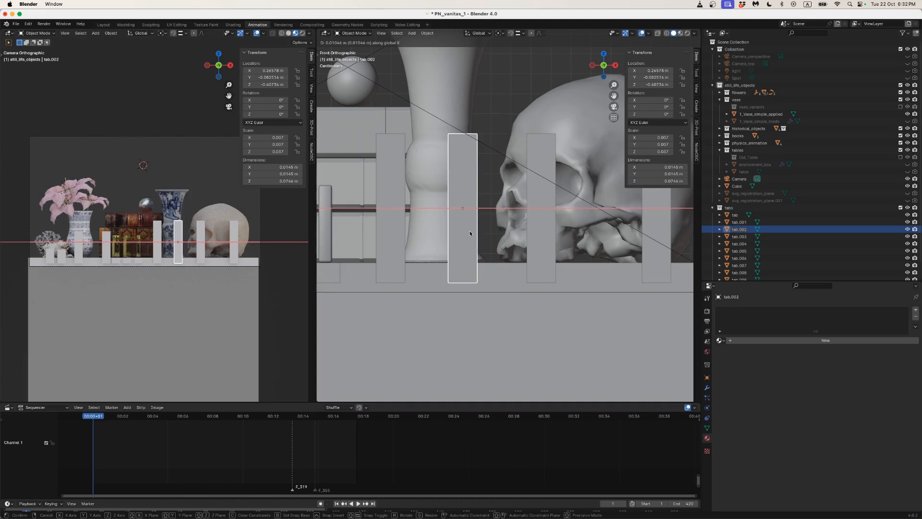
{"action": "left_click", "coordinate": [470, 233]}
{"action": "key", "text": "shift+d"}
{"action": "key", "text": "x"}
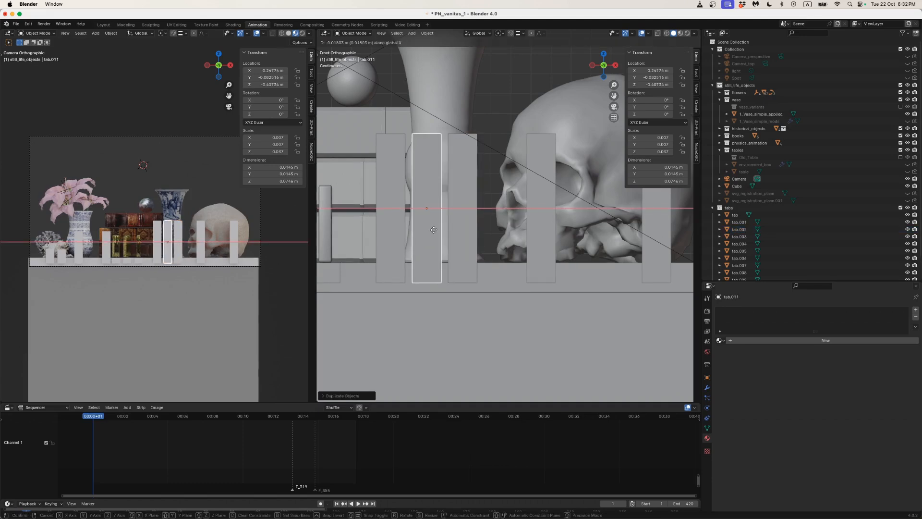
{"action": "left_click", "coordinate": [429, 215]}
In wireframe, lower the top face of the blue vase's left tab along Z until the tab is about 0.019 m high.
{"action": "key", "text": "Tab"}
{"action": "key", "text": "shift+z"}
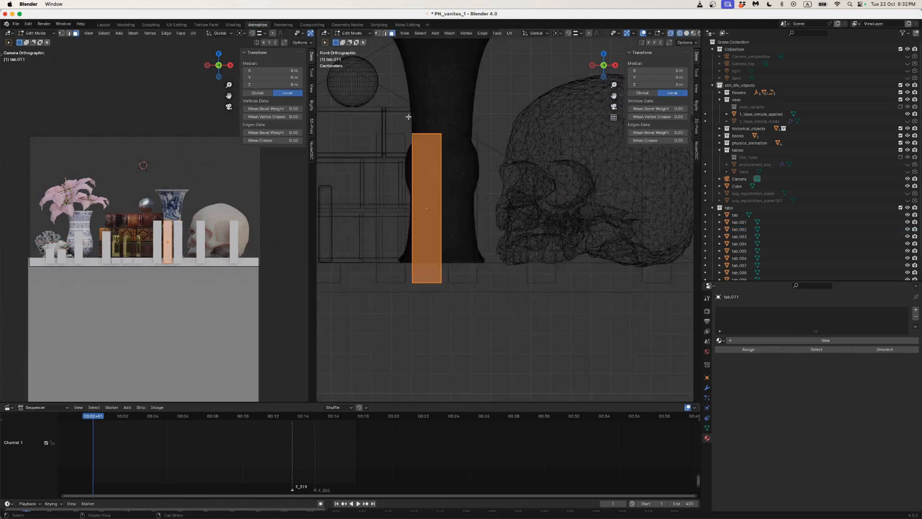
{"action": "left_click_drag", "start_coordinate": [407, 117], "coordinate": [445, 143]}
{"action": "key", "text": "g"}
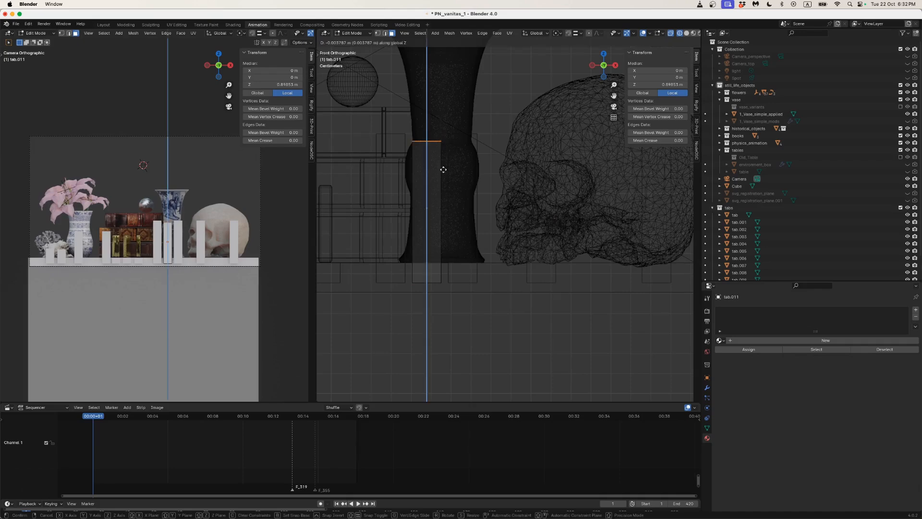
{"action": "left_click", "coordinate": [446, 254]}
{"action": "key", "text": "Tab"}
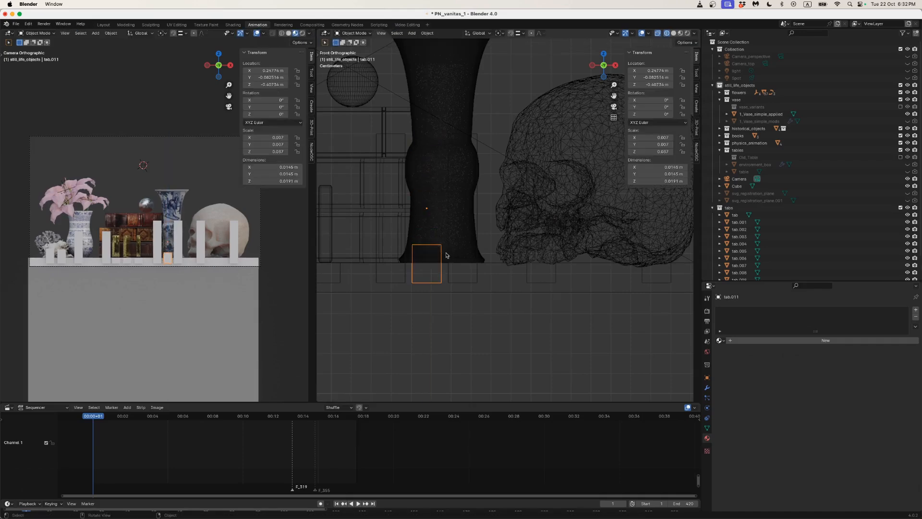
Lower the top face of the blue vase's right tab until it is about 0.025 m high, then restore solid shading in Object Mode.
{"action": "left_click", "coordinate": [474, 282]}
{"action": "key", "text": "Tab"}
{"action": "left_click_drag", "start_coordinate": [429, 116], "coordinate": [488, 144]}
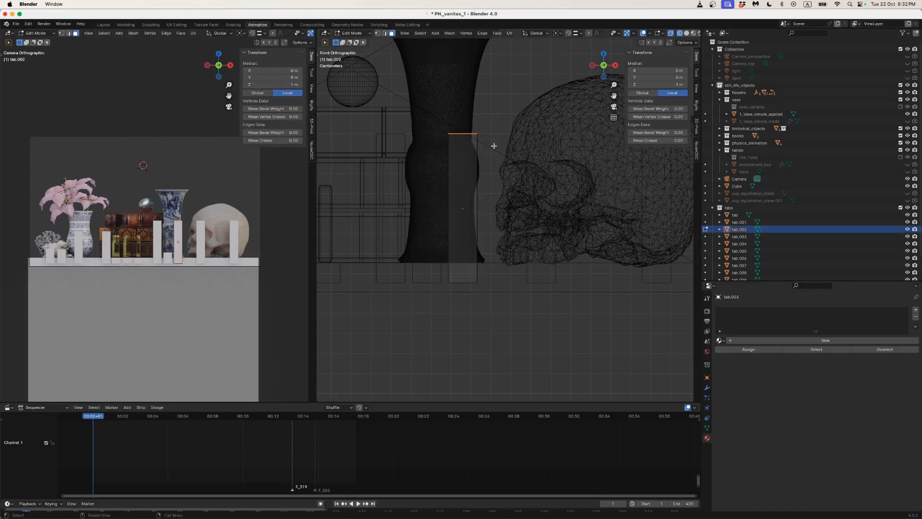
{"action": "key", "text": "g"}
{"action": "key", "text": "z"}
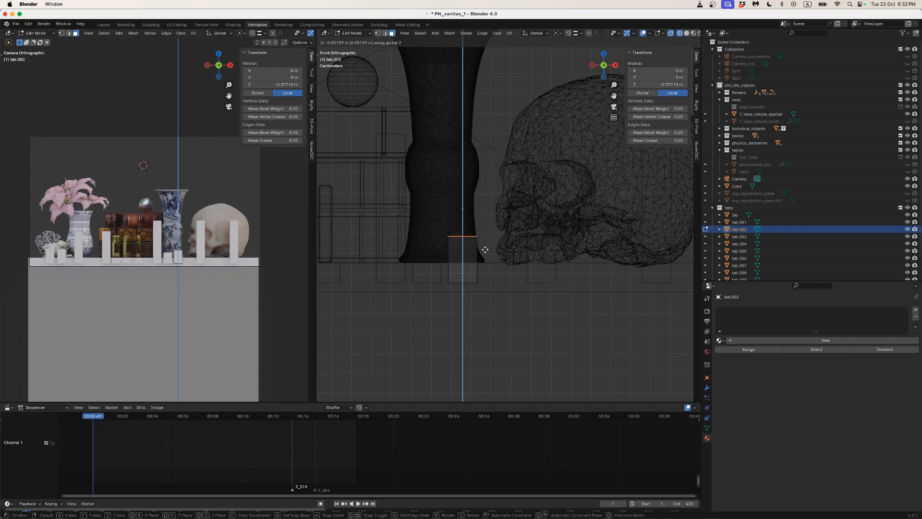
{"action": "left_click", "coordinate": [485, 246]}
{"action": "key", "text": "Tab"}
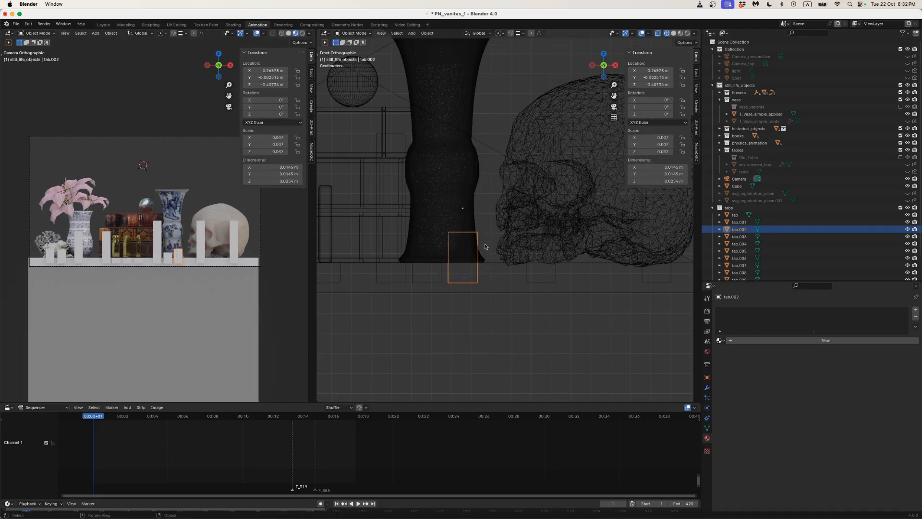
{"action": "key", "text": "z"}
{"action": "left_click", "coordinate": [502, 247]}
Nudge the blue vase's right tab along X to about 0.264 m, closer to the vase's centre.
{"action": "key", "text": "g"}
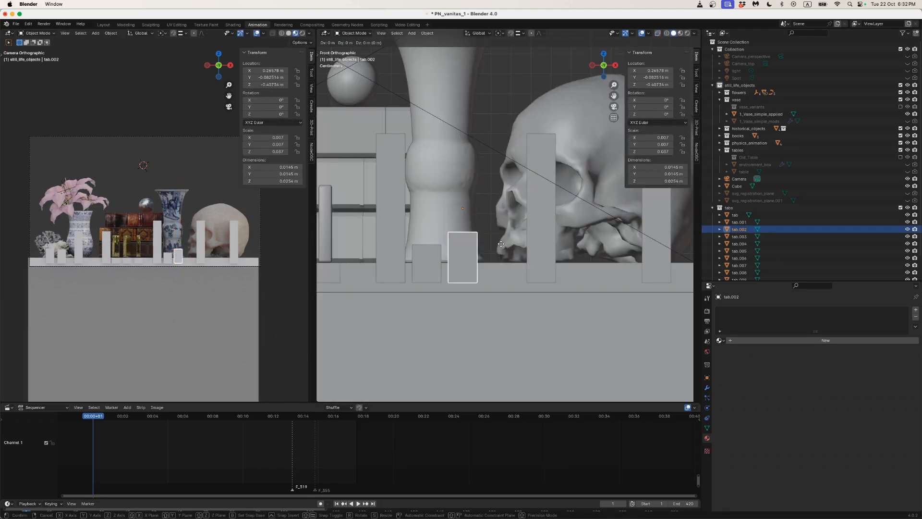
{"action": "key", "text": "x"}
{"action": "left_click", "coordinate": [497, 246]}
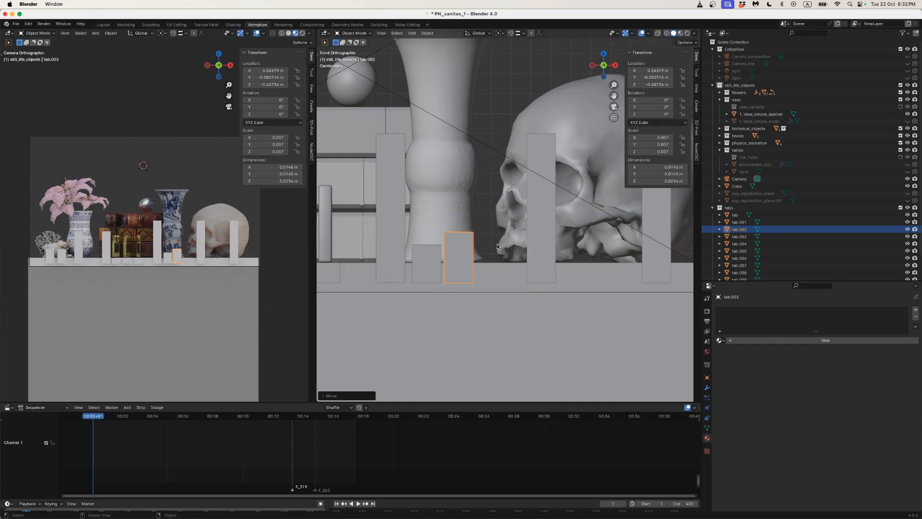
Nudge the blue vase's left tab along X to about 0.246 m, slightly away from its neighbouring tab.
{"action": "left_click", "coordinate": [425, 267]}
{"action": "key", "text": "g"}
{"action": "key", "text": "z"}
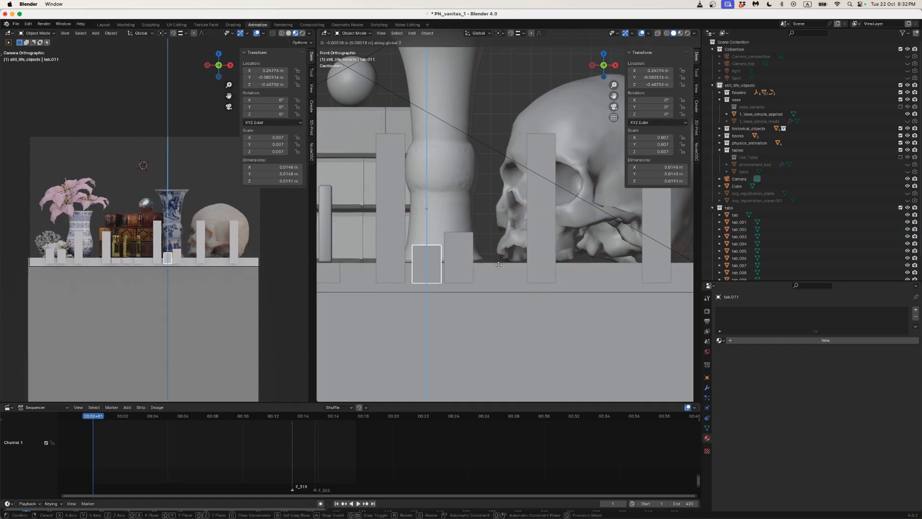
{"action": "right_click", "coordinate": [498, 265]}
{"action": "key", "text": "g"}
{"action": "key", "text": "x"}
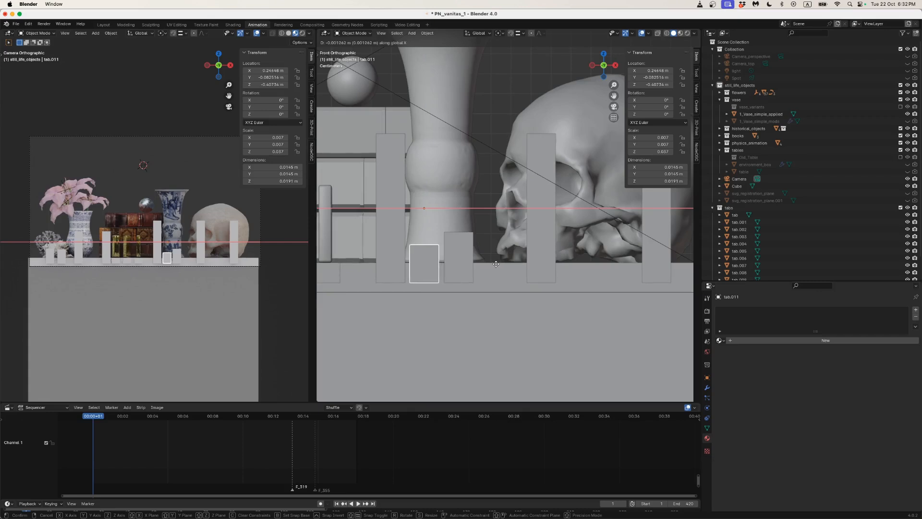
{"action": "left_click", "coordinate": [496, 264]}
{"action": "scroll", "coordinate": [479, 260], "scroll_direction": "up", "scroll_amount": 5}
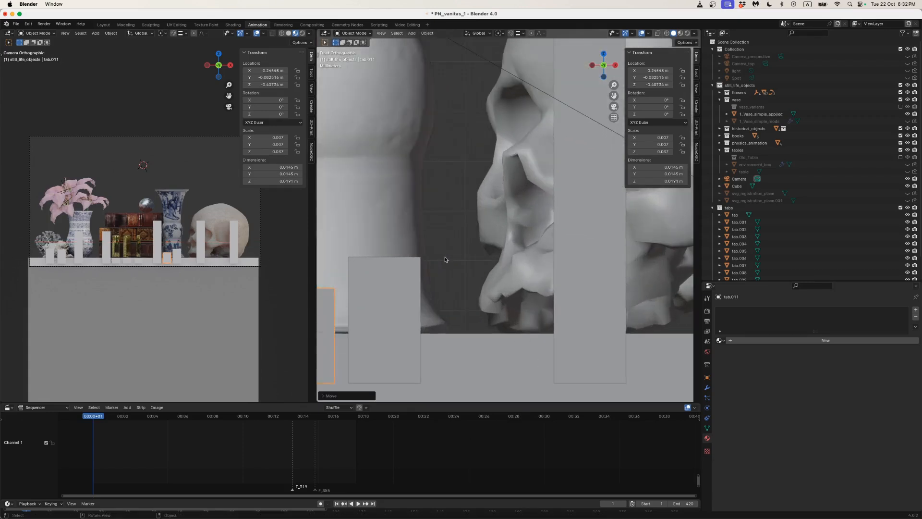
Shift the blue vase's right tab a touch further along X, to about 0.2642 m.
{"action": "left_click", "coordinate": [490, 238]}
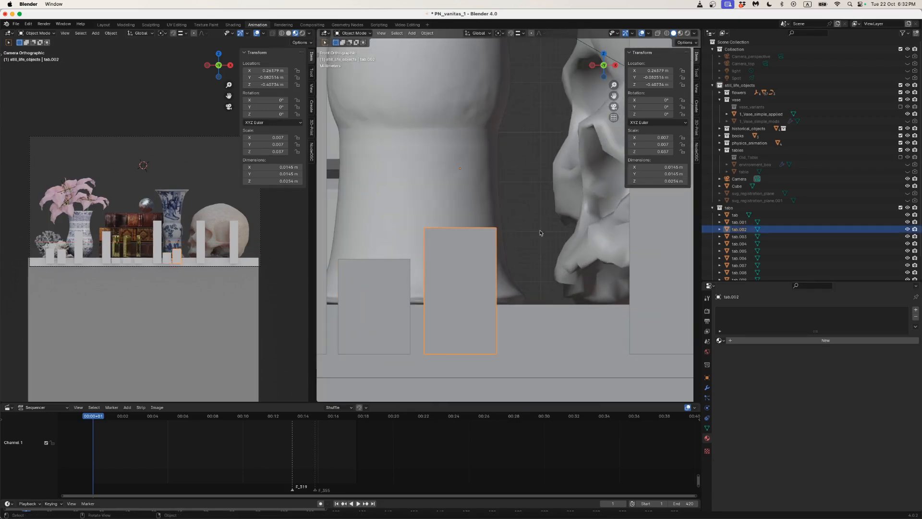
{"action": "key", "text": "g"}
{"action": "key", "text": "x"}
{"action": "left_click", "coordinate": [542, 232]}
{"action": "scroll", "coordinate": [542, 233], "scroll_direction": "down", "scroll_amount": 6}
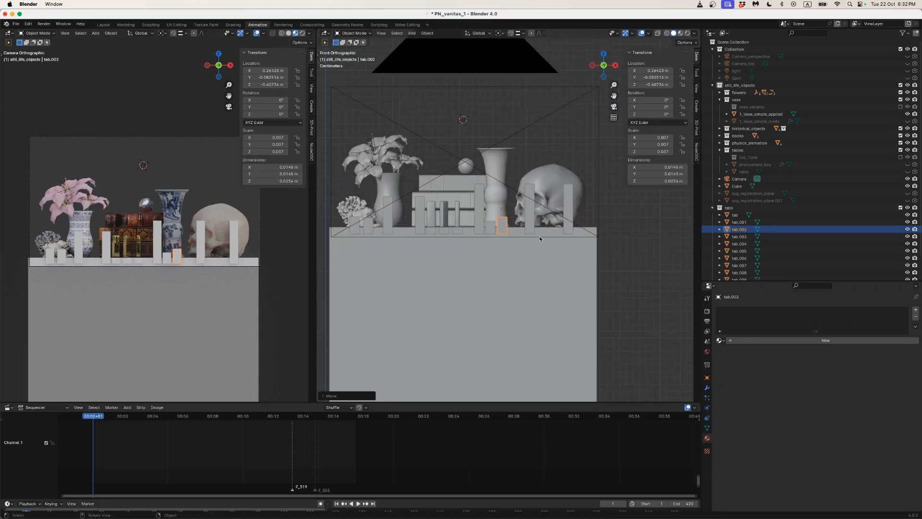
Switch to Finder, preview vanitas_mask_1.png from the Test_Renders folder to examine the tabbed green silhouettes, and return to Blender.
{"action": "key", "text": "super+Tab"}
{"action": "key", "text": "super+Tab"}
{"action": "key", "text": "super+Tab"}
{"action": "key", "text": "super+Tab"}
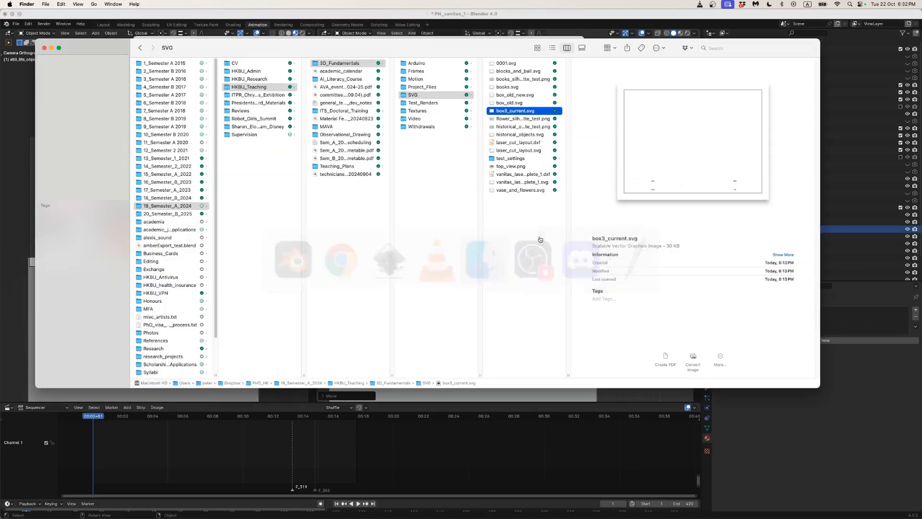
{"action": "double_click", "coordinate": [451, 106]}
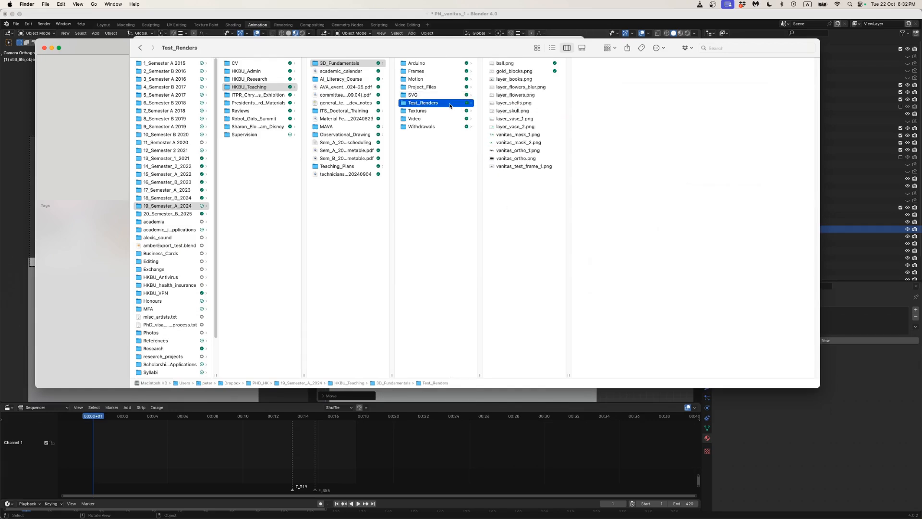
{"action": "left_click", "coordinate": [510, 77]}
{"action": "key", "text": "space"}
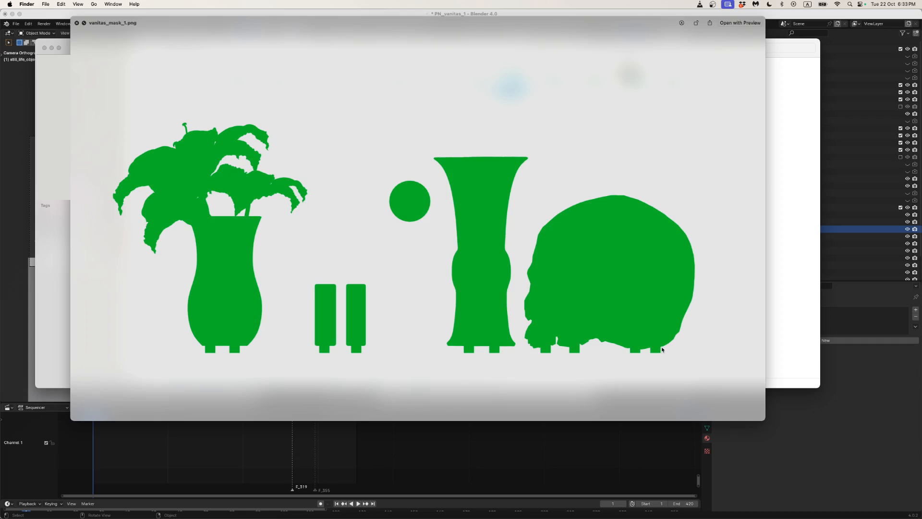
{"action": "key", "text": "space"}
{"action": "key", "text": "super+Tab"}
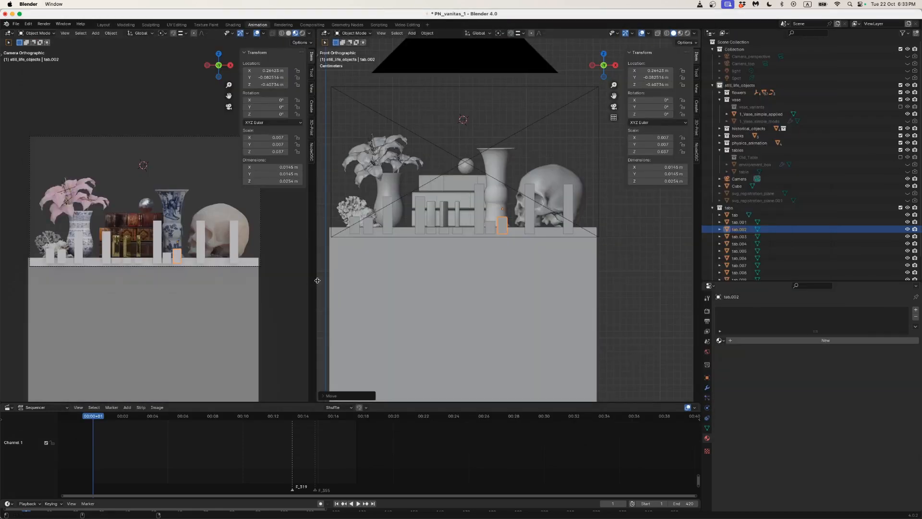
{"action": "key", "text": "super+Tab"}
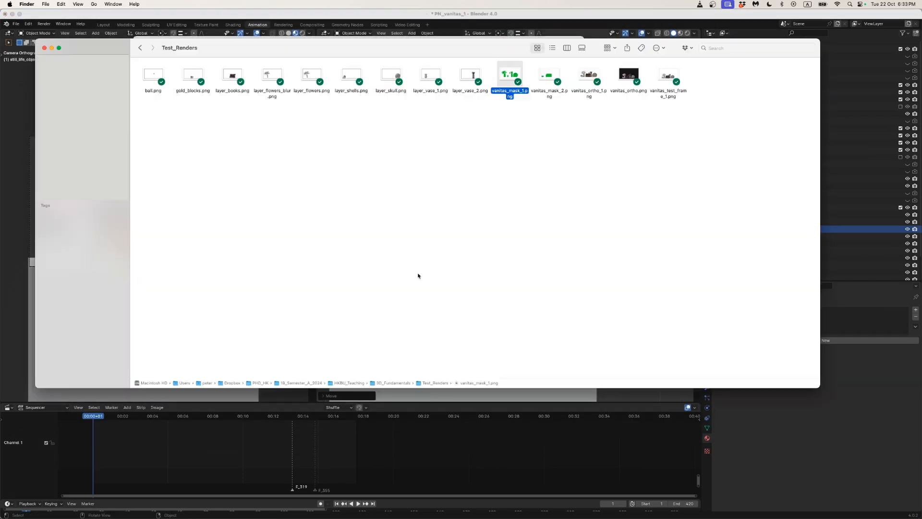
{"action": "key", "text": "space"}
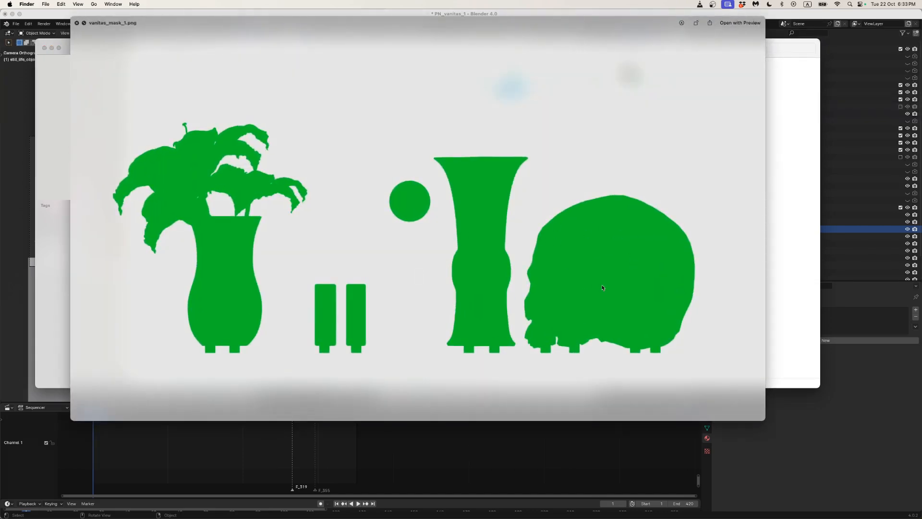
{"action": "key", "text": "space"}
{"action": "key", "text": "super+Tab"}
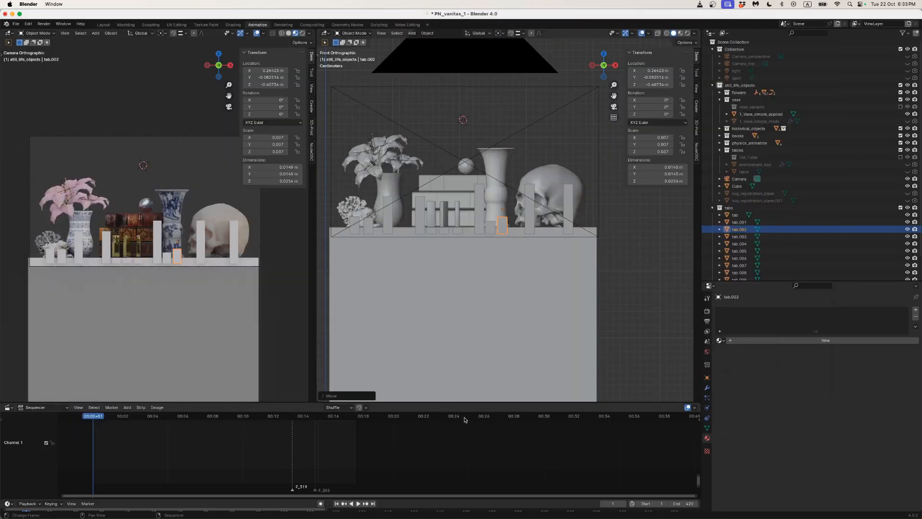
Enlarge the editor area below the 3D viewports and apply the skull's Decimate modifier.
{"action": "left_click_drag", "start_coordinate": [436, 401], "coordinate": [438, 338]}
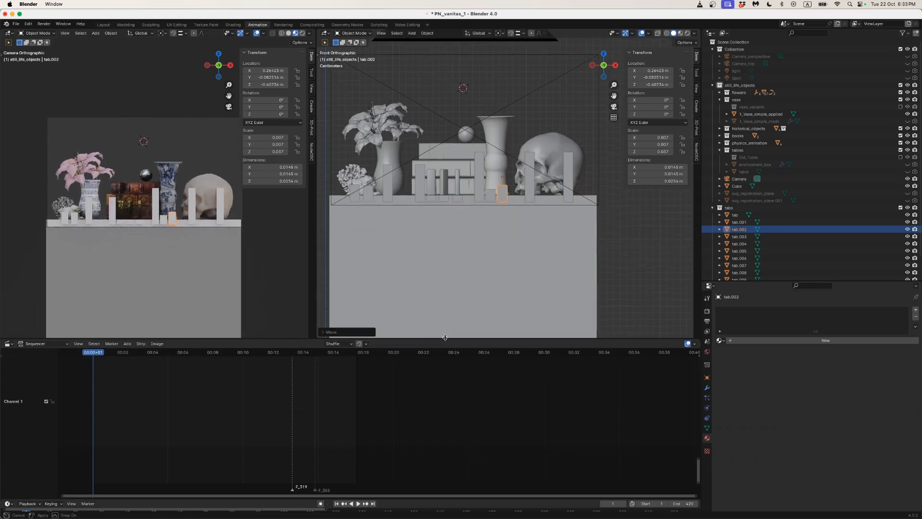
{"action": "left_click_drag", "start_coordinate": [470, 229], "coordinate": [497, 246]}
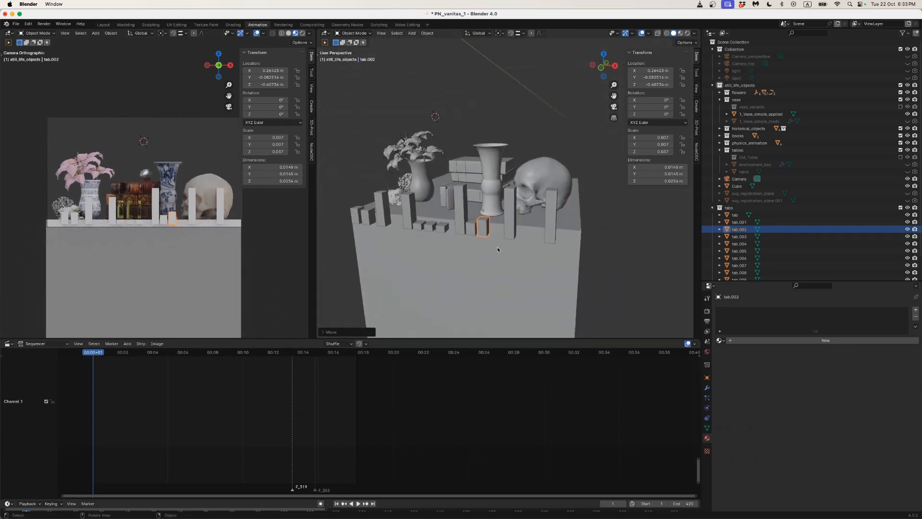
{"action": "scroll", "coordinate": [497, 247], "scroll_direction": "up", "scroll_amount": 3}
{"action": "scroll", "coordinate": [506, 242], "scroll_direction": "down", "scroll_amount": 4}
{"action": "left_click", "coordinate": [541, 177]}
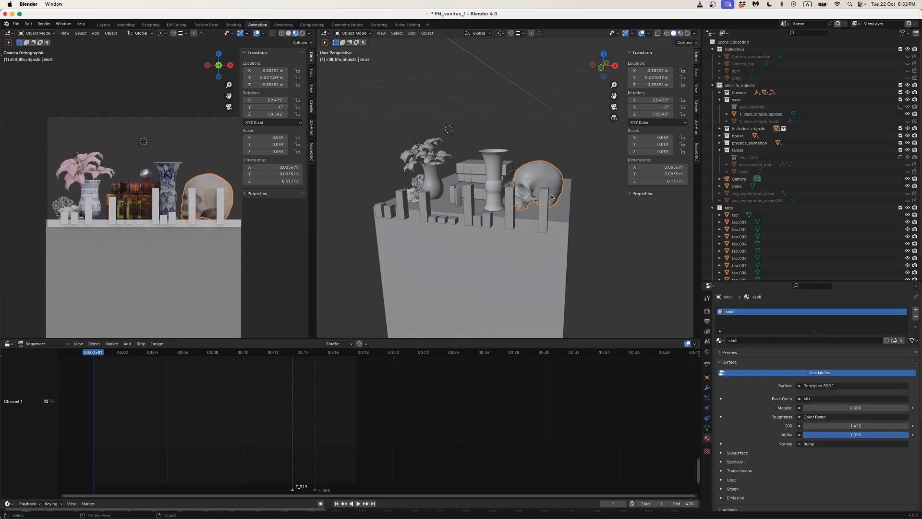
{"action": "left_click", "coordinate": [707, 388]}
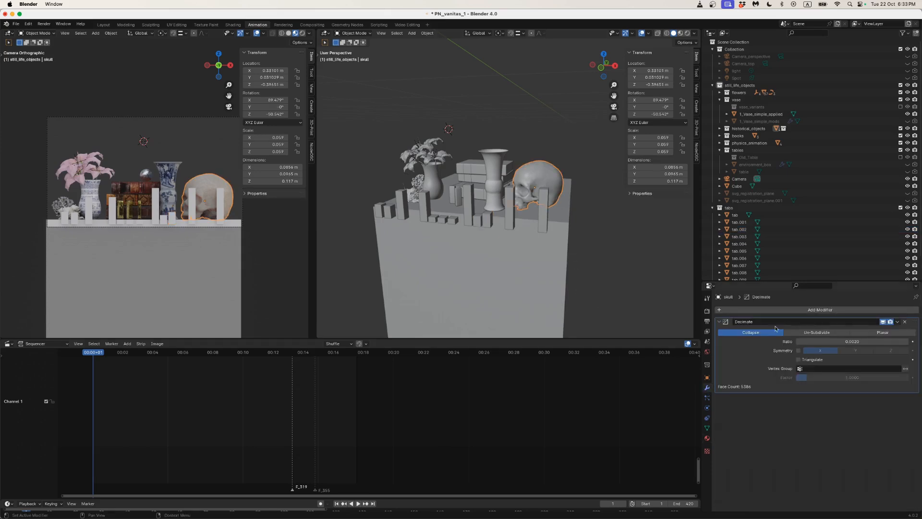
{"action": "left_click", "coordinate": [898, 322]}
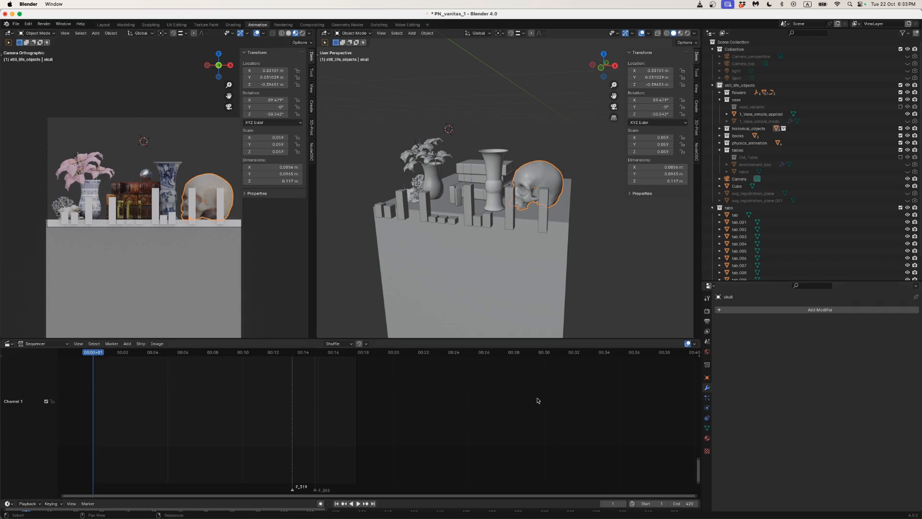
In the Shader Editor, replace the skull's material with a new one named mask.
{"action": "left_click", "coordinate": [8, 343]}
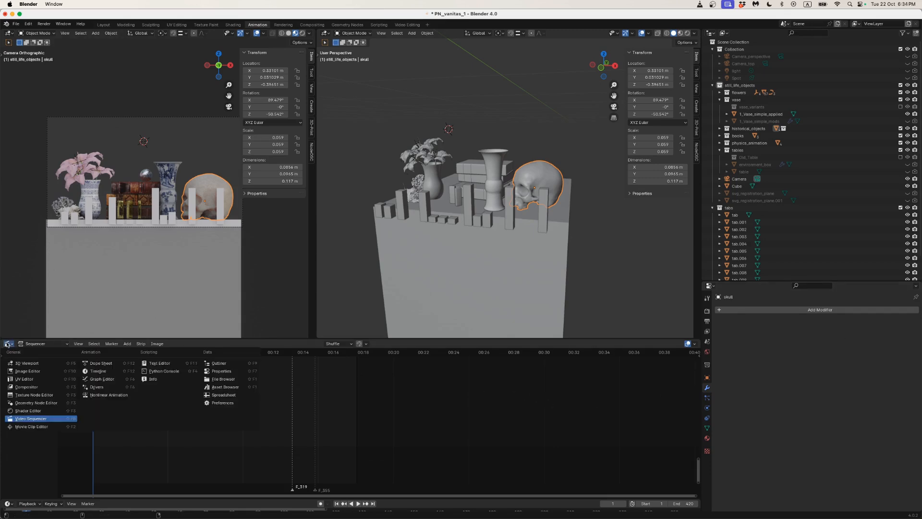
{"action": "left_click", "coordinate": [28, 410]}
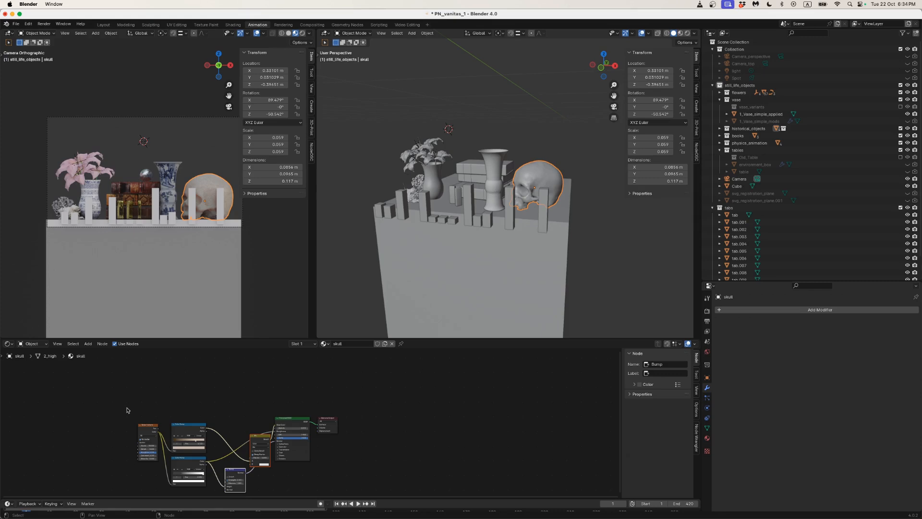
{"action": "key", "text": "Home"}
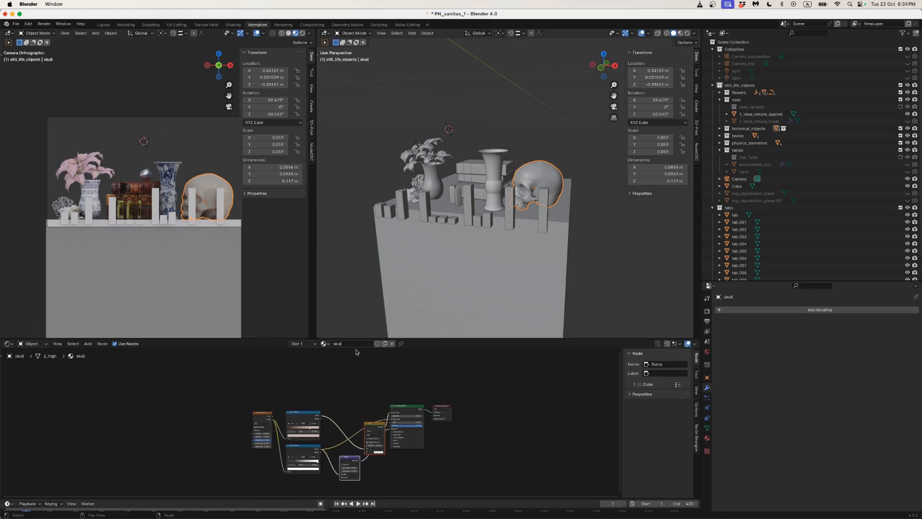
{"action": "left_click", "coordinate": [392, 343]}
{"action": "left_click", "coordinate": [365, 345]}
{"action": "left_click", "coordinate": [363, 344]}
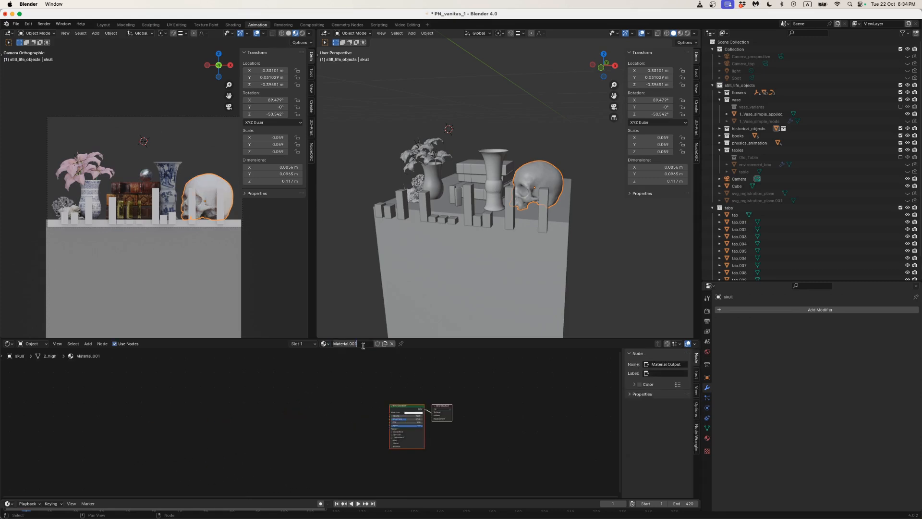
{"action": "type", "text": "mask"}
{"action": "key", "text": "Return"}
{"action": "scroll", "coordinate": [360, 413], "scroll_direction": "up", "scroll_amount": 4}
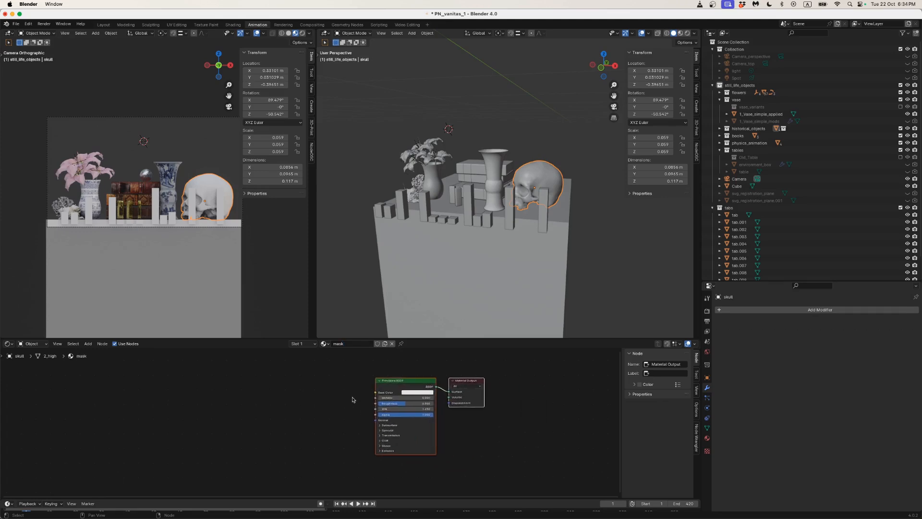
Set the mask material's Principled BSDF base color to bright green and copy its hex value.
{"action": "left_click", "coordinate": [442, 382]}
{"action": "left_click_drag", "start_coordinate": [455, 299], "coordinate": [440, 290]}
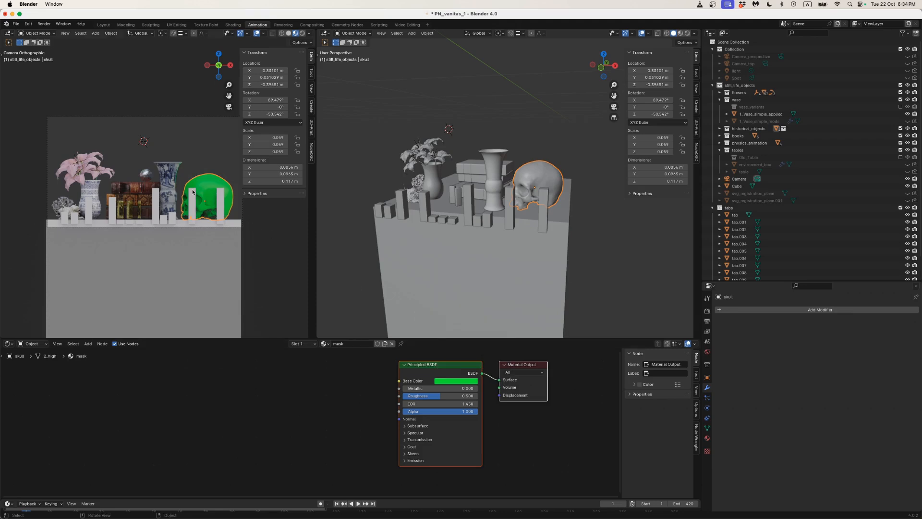
{"action": "left_click", "coordinate": [478, 382]}
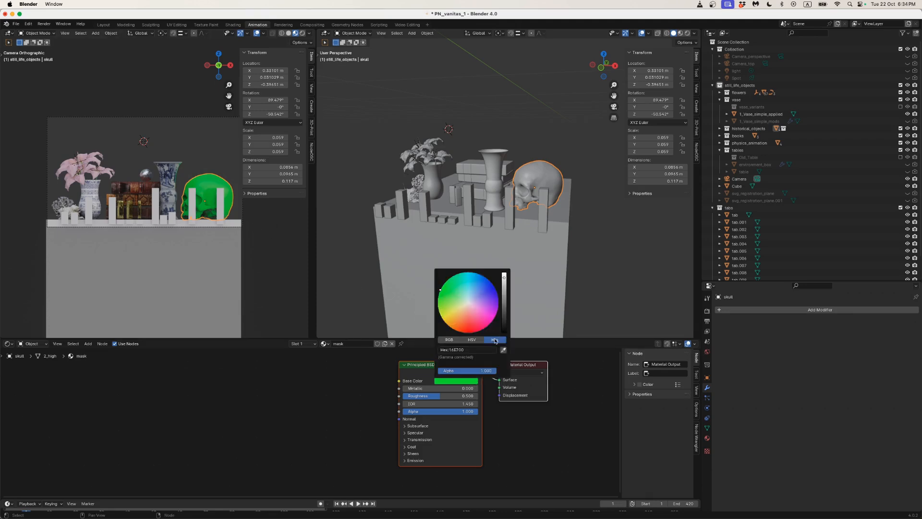
{"action": "left_click", "coordinate": [470, 351]}
{"action": "key", "text": "super+c"}
Paste the copied green into the mask material's emission color and set the emission strength to 1.
{"action": "left_click", "coordinate": [354, 445]}
{"action": "left_click", "coordinate": [405, 462]}
{"action": "left_click", "coordinate": [457, 470]}
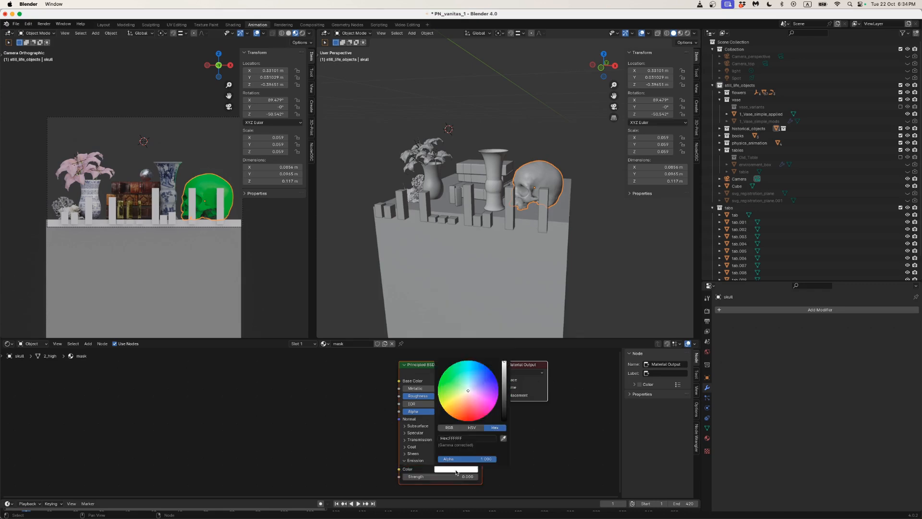
{"action": "left_click", "coordinate": [482, 436]}
{"action": "key", "text": "super+v"}
{"action": "key", "text": "Return"}
{"action": "left_click", "coordinate": [460, 476]}
{"action": "type", "text": "1"}
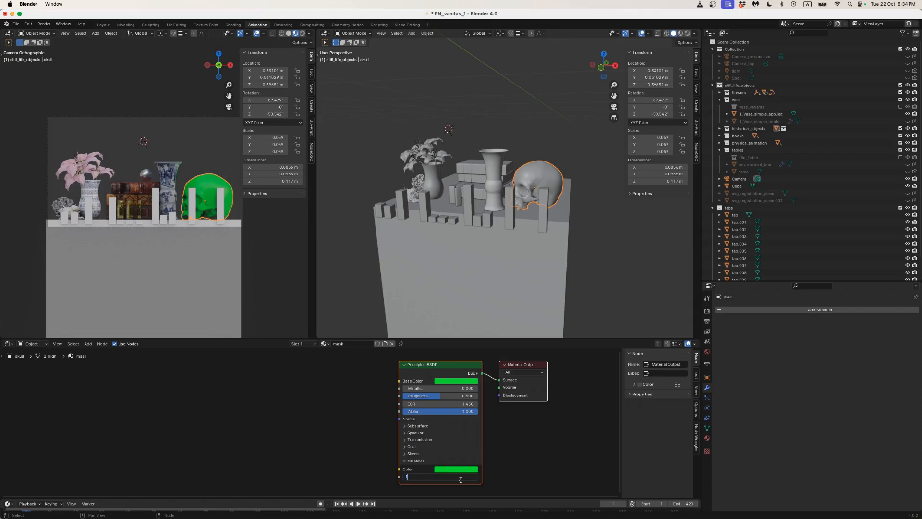
{"action": "key", "text": "Return"}
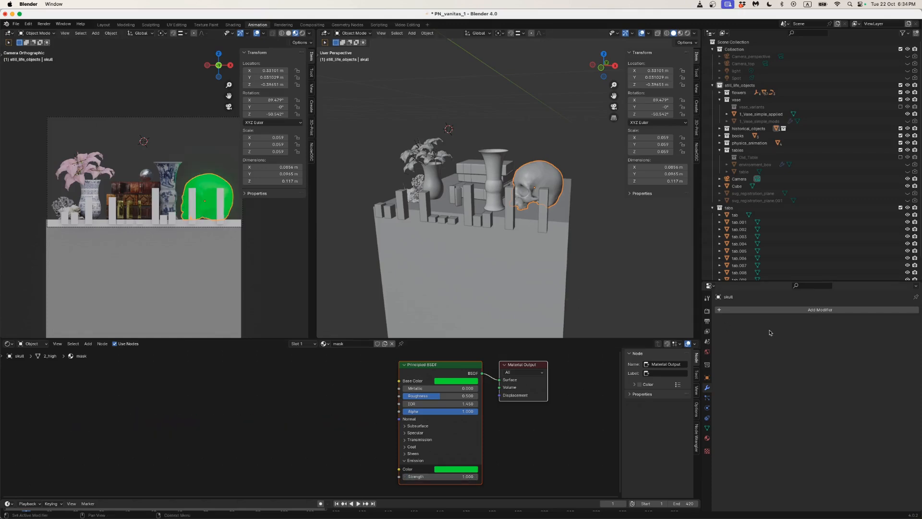
Turn off Ambient Occlusion, Bloom, Screen Space Reflections and Freestyle in the EEVEE render settings.
{"action": "left_click", "coordinate": [707, 310]}
{"action": "left_click", "coordinate": [724, 360]}
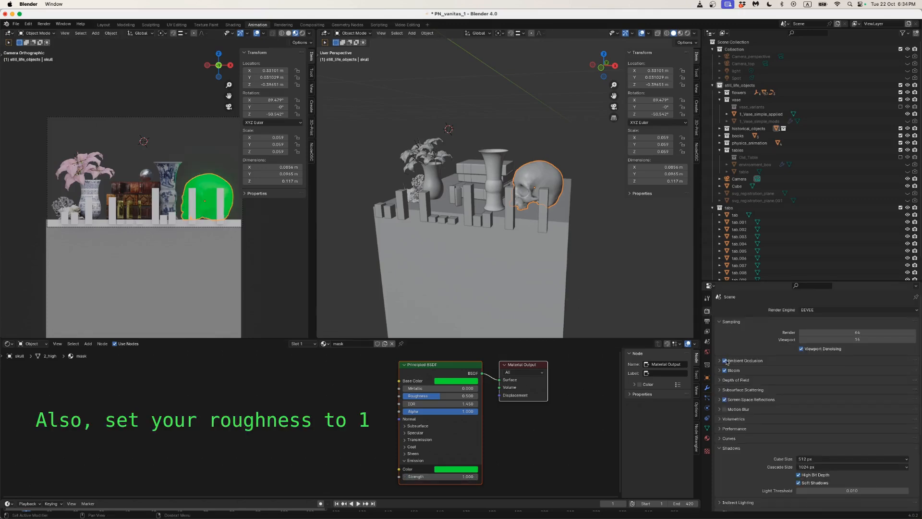
{"action": "left_click", "coordinate": [725, 370]}
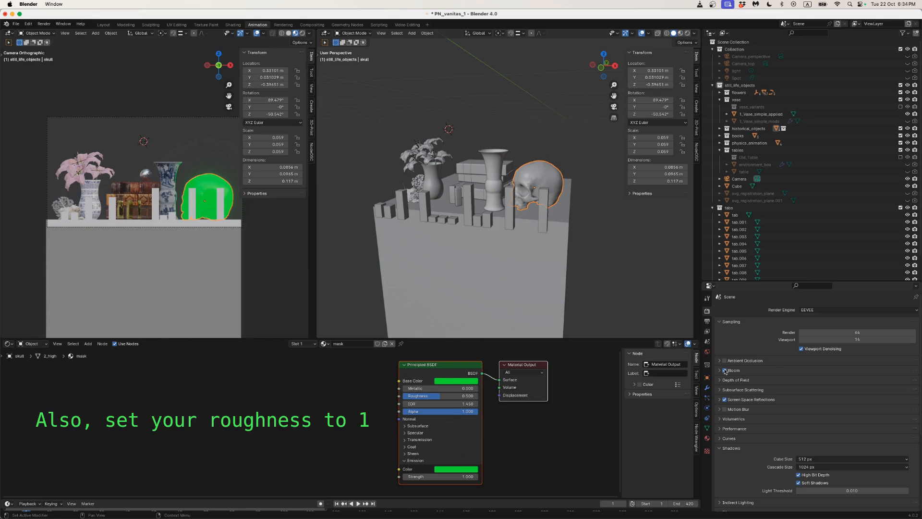
{"action": "left_click", "coordinate": [725, 399]}
{"action": "scroll", "coordinate": [726, 413], "scroll_direction": "down", "scroll_amount": 6}
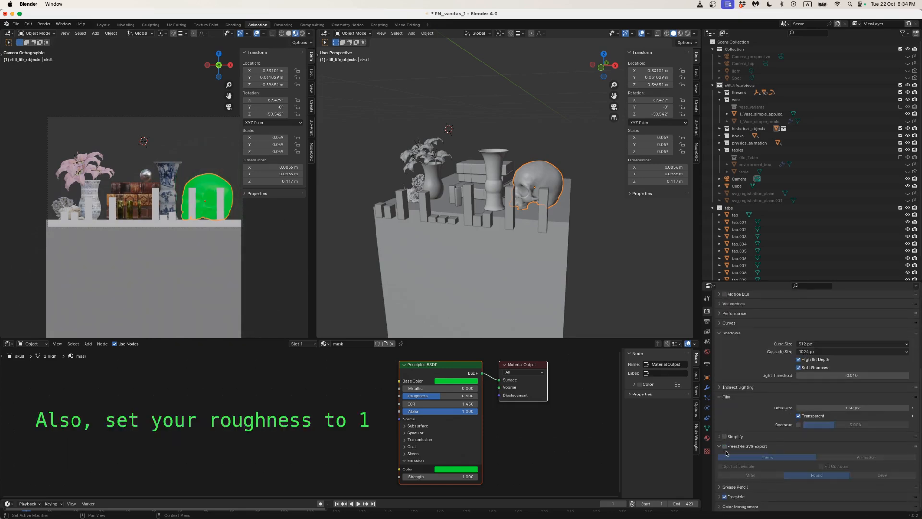
{"action": "left_click", "coordinate": [724, 497]}
Collapse the Freestyle SVG Export and Shadows render settings, leaving the Film settings expanded.
{"action": "left_click", "coordinate": [720, 446]}
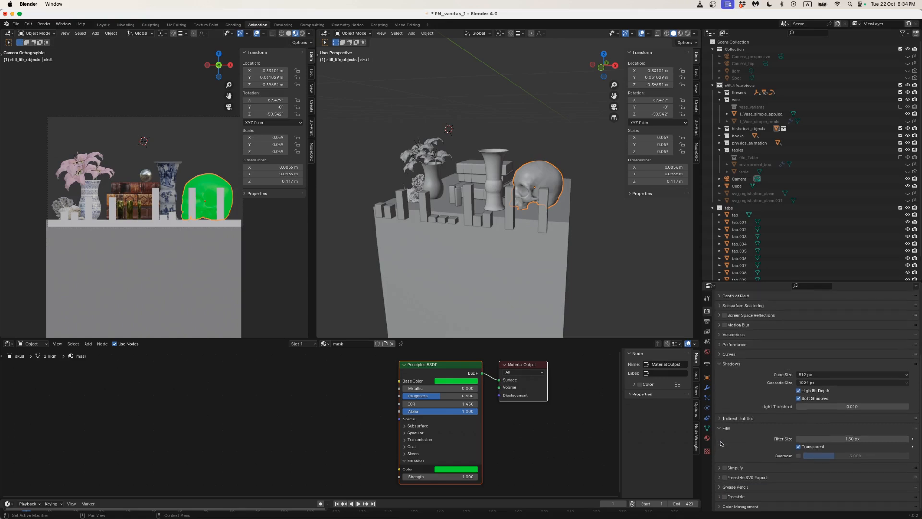
{"action": "left_click", "coordinate": [721, 366]}
{"action": "left_click", "coordinate": [722, 441]}
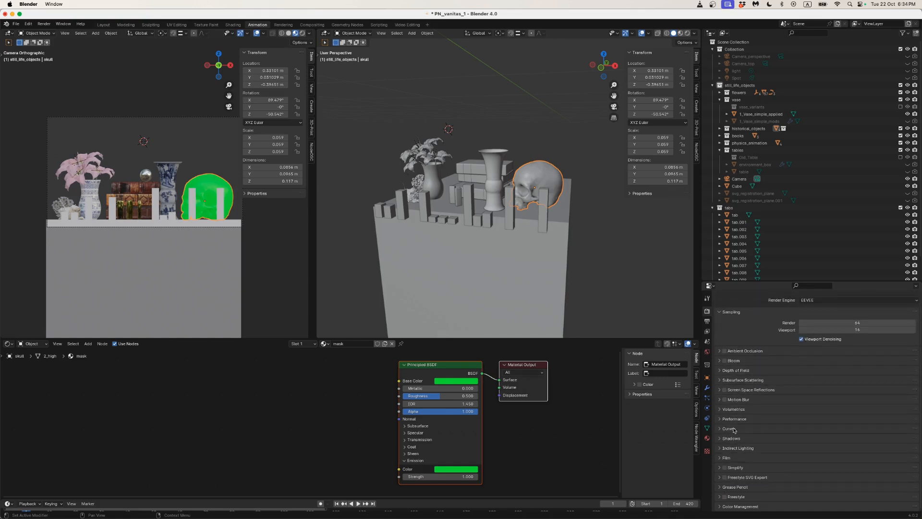
{"action": "left_click", "coordinate": [725, 457]}
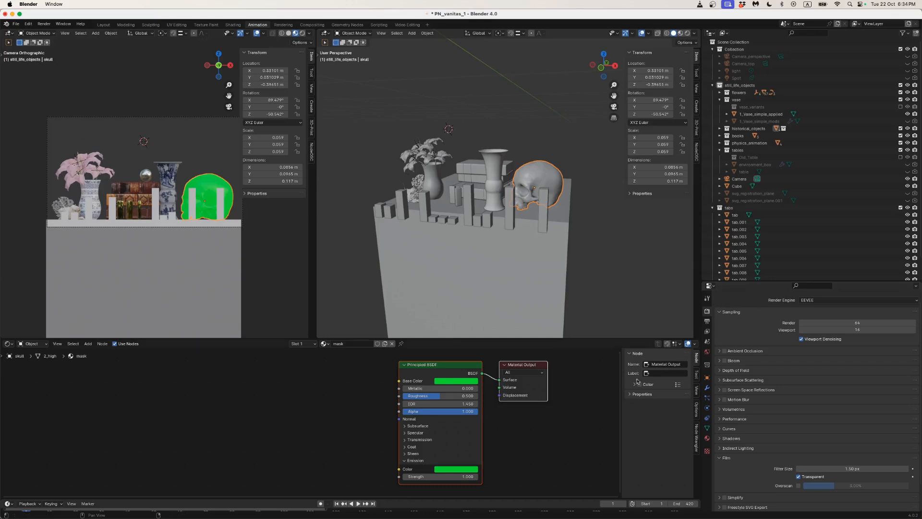
Show the camera view in Rendered shading, deselect the skull and hide that view's sidebar.
{"action": "key", "text": "z"}
{"action": "left_click", "coordinate": [196, 192]}
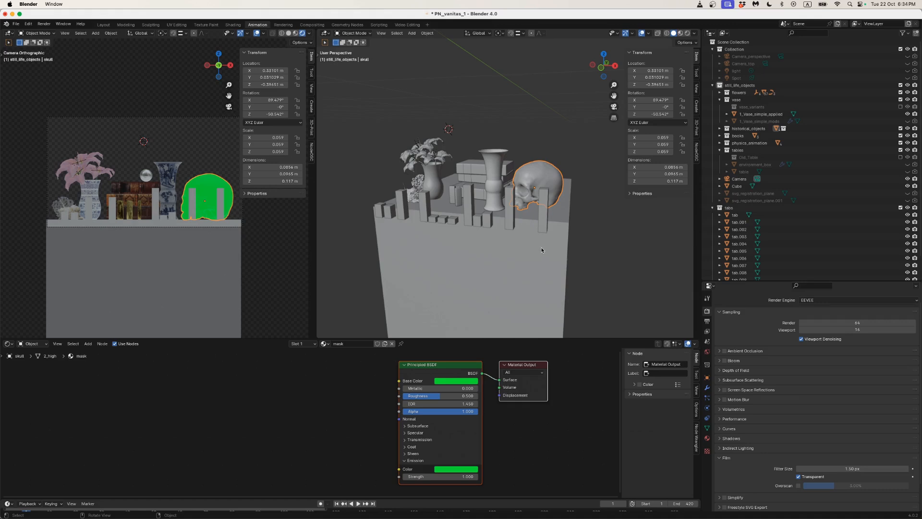
{"action": "left_click", "coordinate": [217, 158]}
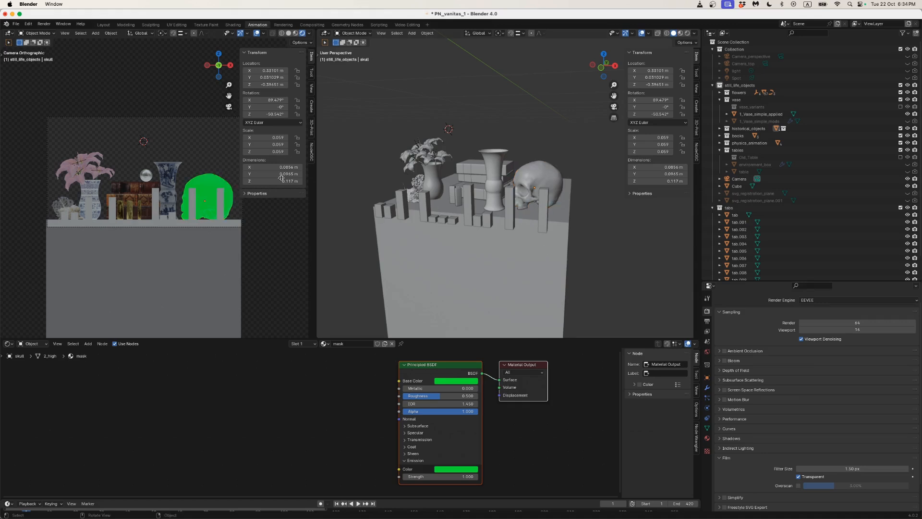
{"action": "key", "text": "n"}
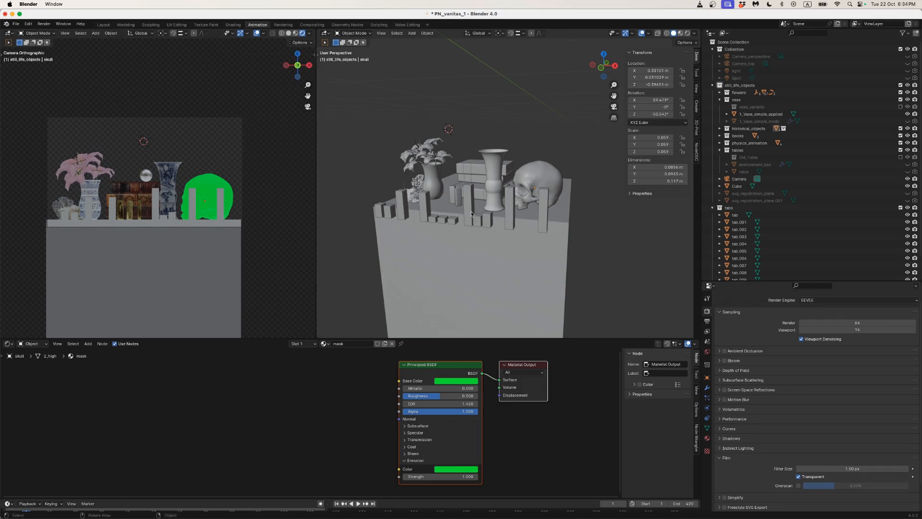
{"action": "scroll", "coordinate": [154, 192], "scroll_direction": "up", "scroll_amount": 3}
{"action": "scroll", "coordinate": [155, 191], "scroll_direction": "down", "scroll_amount": 1}
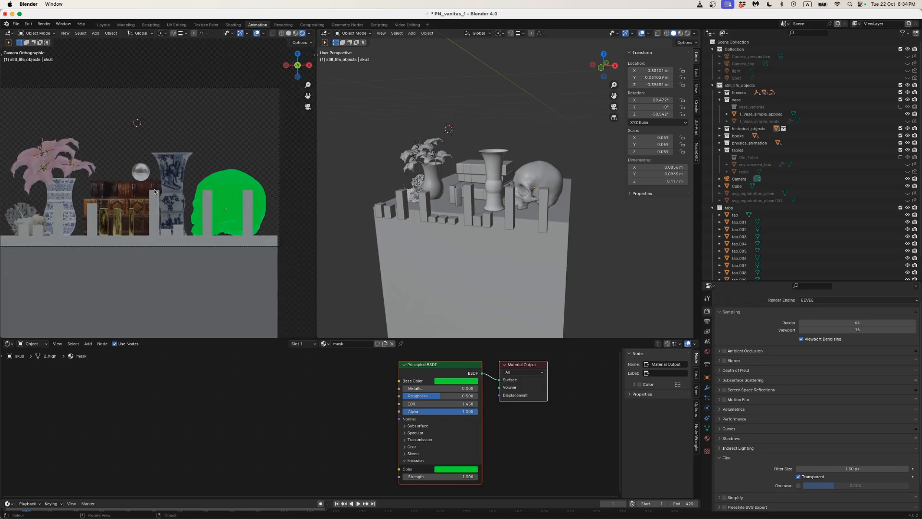
{"action": "scroll", "coordinate": [155, 192], "scroll_direction": "left", "scroll_amount": 3}
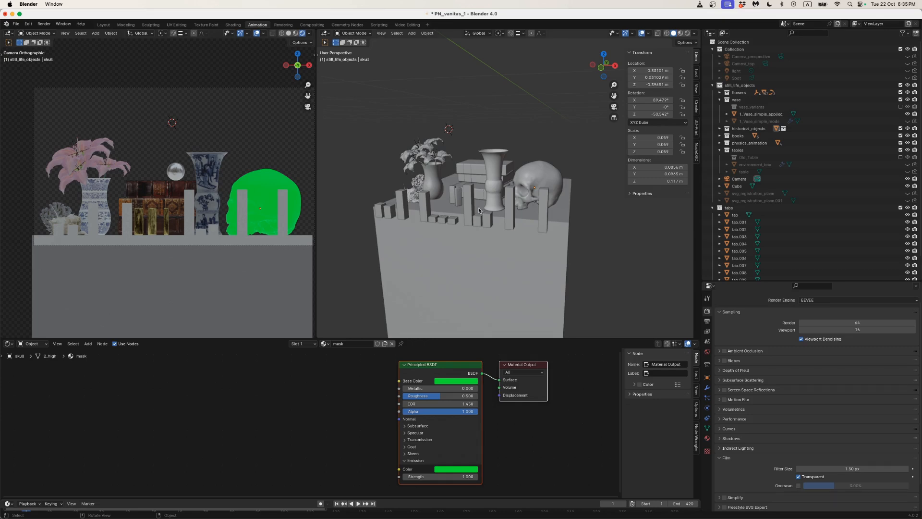
Hide the shell object PRI_13376 and the quartz object beside the flower vase within the historical_objects collection.
{"action": "left_click", "coordinate": [422, 182]}
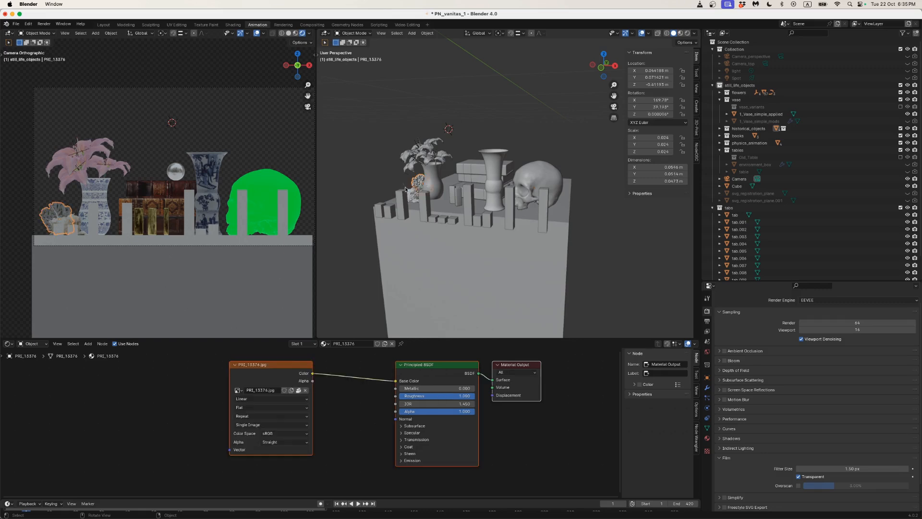
{"action": "scroll", "coordinate": [420, 187], "scroll_direction": "right", "scroll_amount": 5}
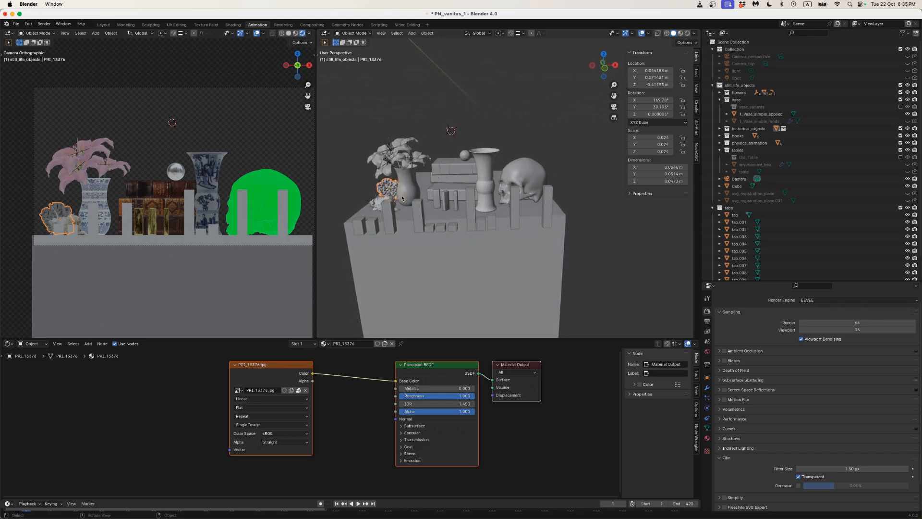
{"action": "left_click", "coordinate": [719, 129]}
{"action": "left_click", "coordinate": [907, 143]}
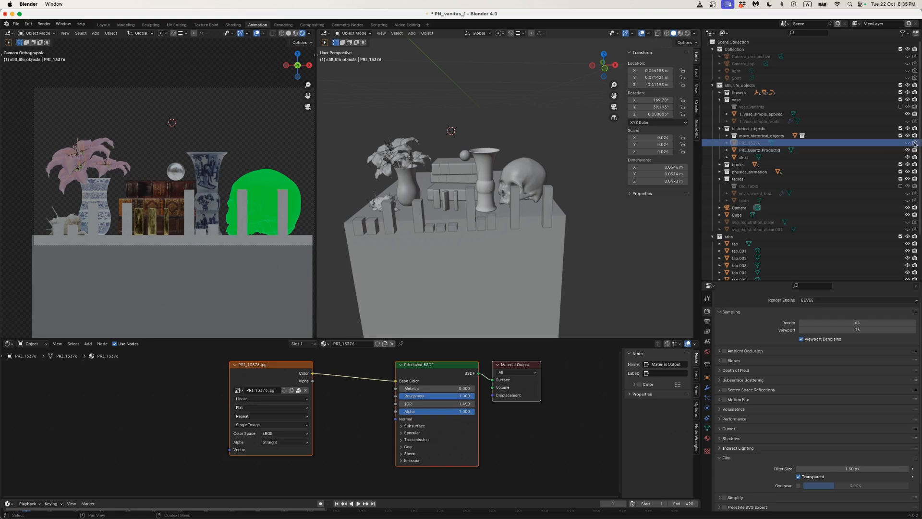
{"action": "left_click", "coordinate": [379, 203]}
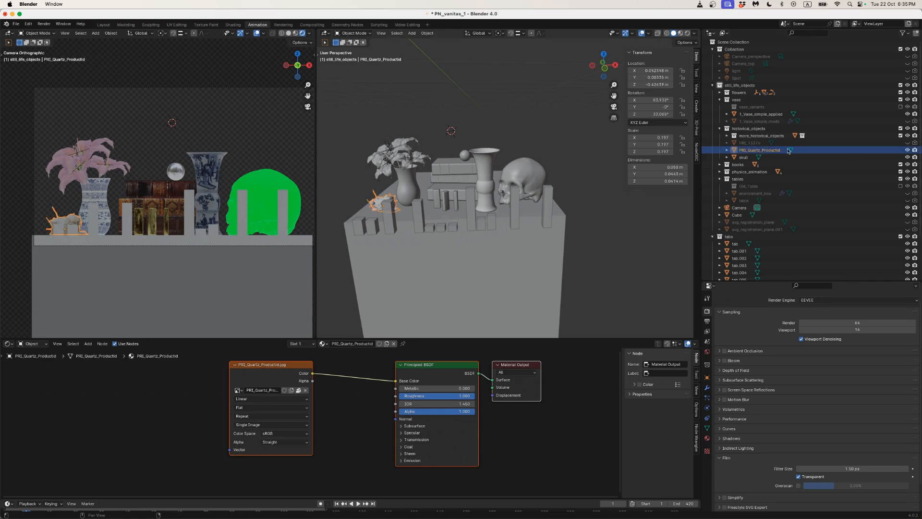
{"action": "left_click", "coordinate": [907, 157]}
{"action": "left_click", "coordinate": [907, 157]}
{"action": "left_click", "coordinate": [907, 150]}
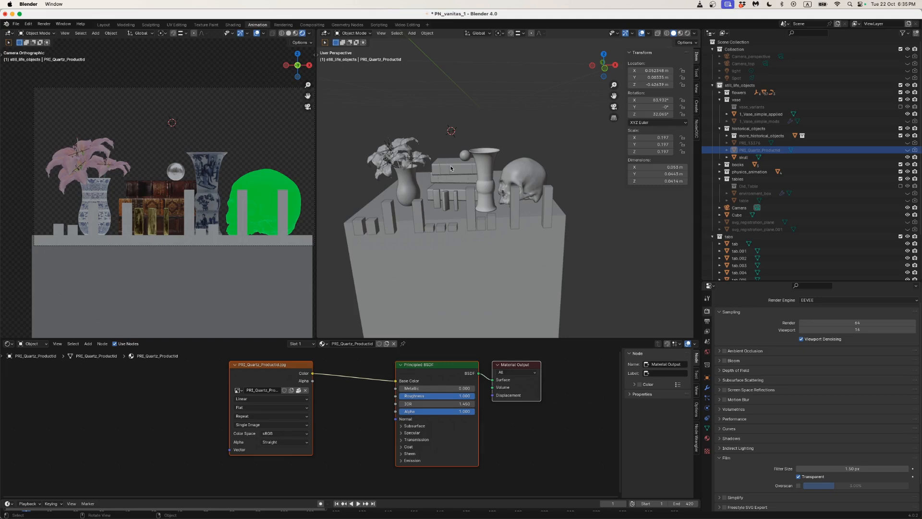
Exclude the books collection from the view layer and collapse the historical_objects and vase collections in the outliner.
{"action": "left_click", "coordinate": [175, 187]}
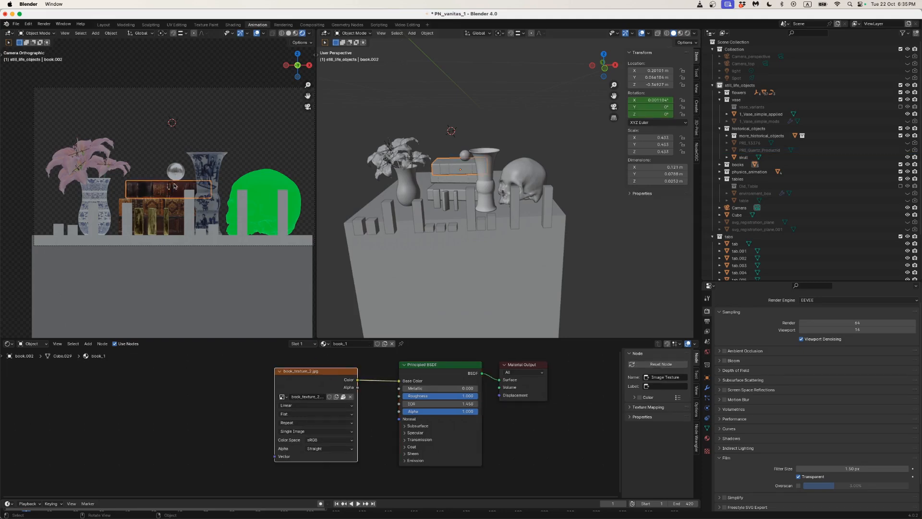
{"action": "left_click", "coordinate": [175, 205], "text": "shift"}
{"action": "left_click", "coordinate": [180, 225], "text": "shift"}
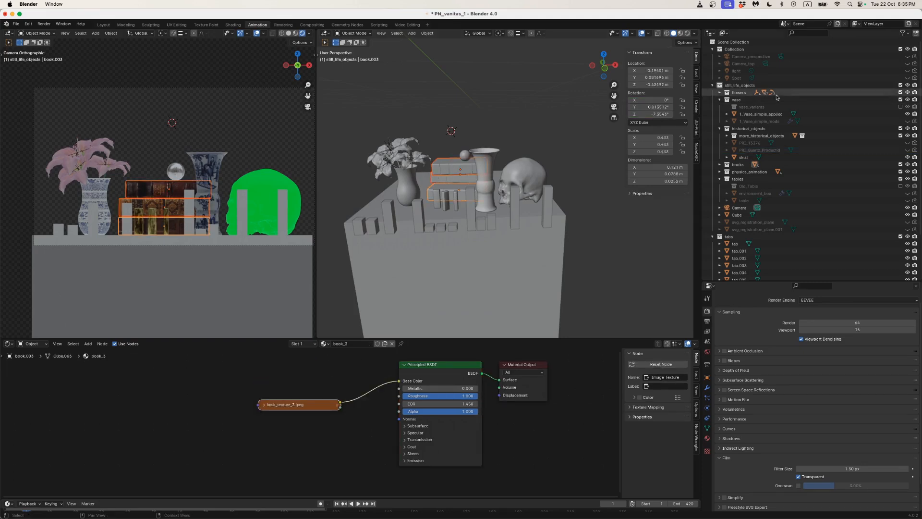
{"action": "left_click", "coordinate": [900, 164]}
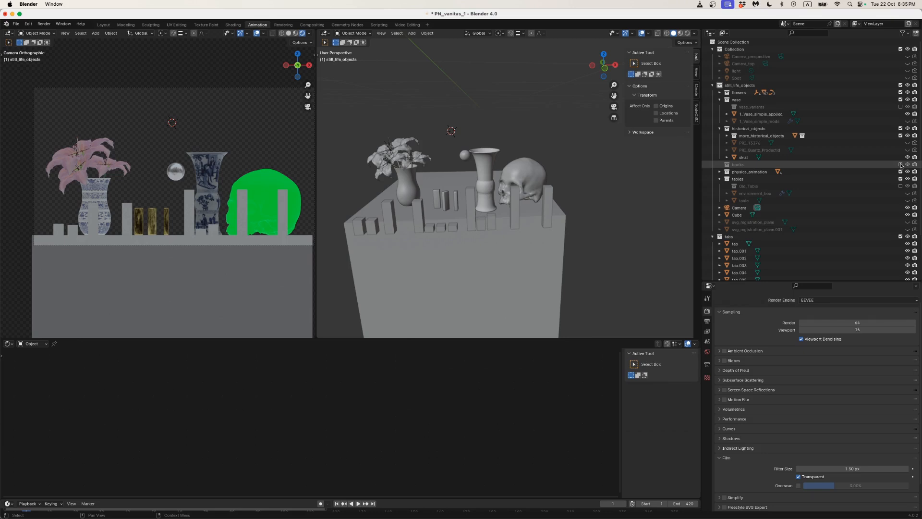
{"action": "left_click", "coordinate": [719, 128]}
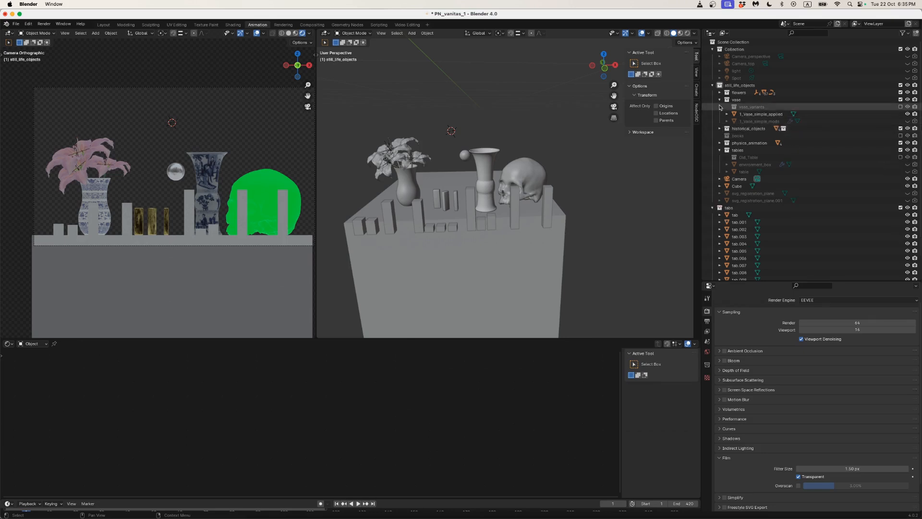
{"action": "left_click", "coordinate": [720, 101]}
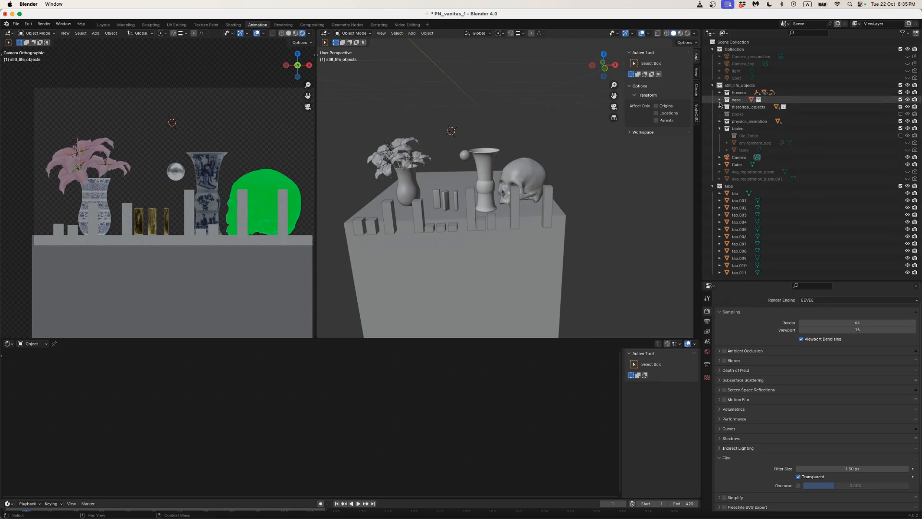
Hide the two book support tabs, tab.004 and tab.003, from the viewport and from renders.
{"action": "left_click", "coordinate": [127, 219]}
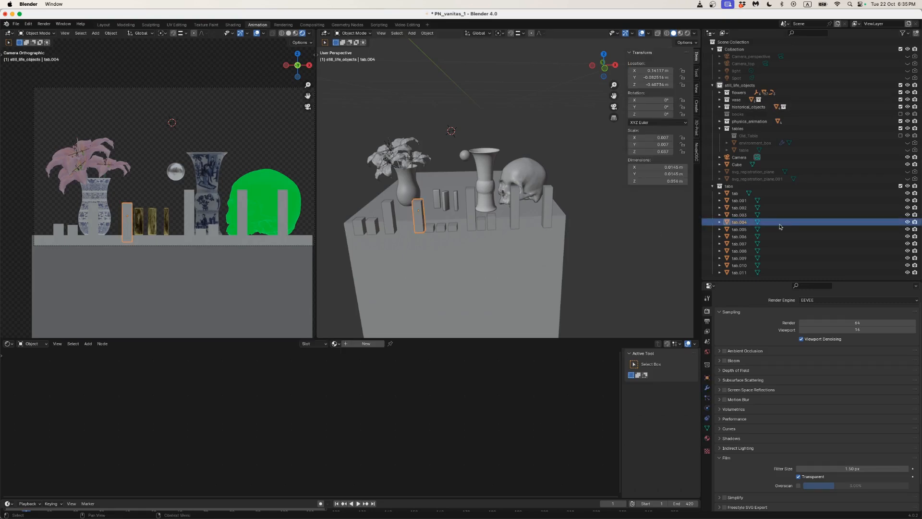
{"action": "key", "text": "h"}
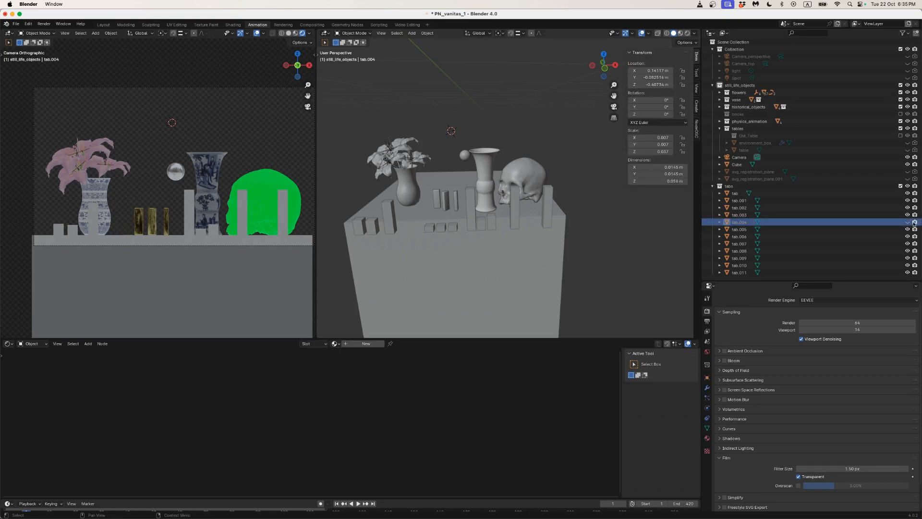
{"action": "left_click", "coordinate": [190, 204]}
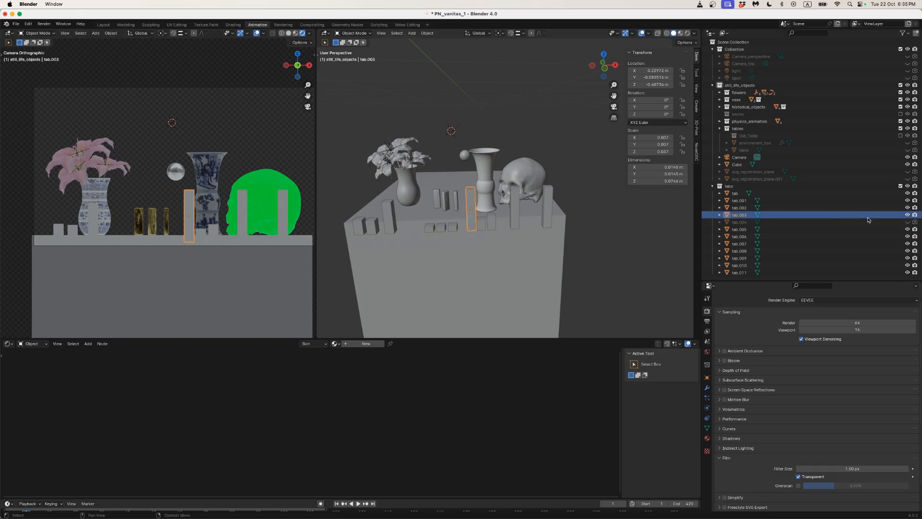
{"action": "left_click", "coordinate": [907, 215]}
{"action": "left_click", "coordinate": [915, 215]}
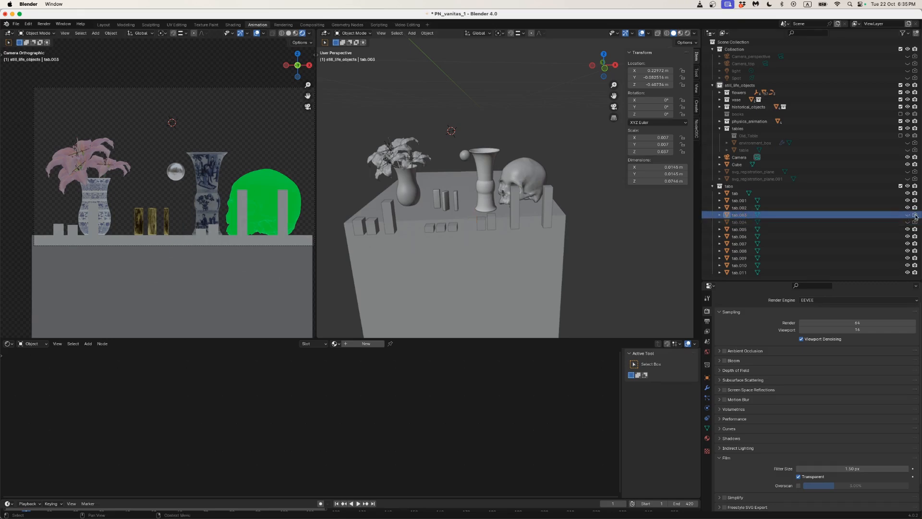
Hide the two short tabs of the shell and quartz, tab.010 and tab.009, from the viewport and from renders.
{"action": "left_click", "coordinate": [61, 229]}
{"action": "left_click", "coordinate": [908, 265]}
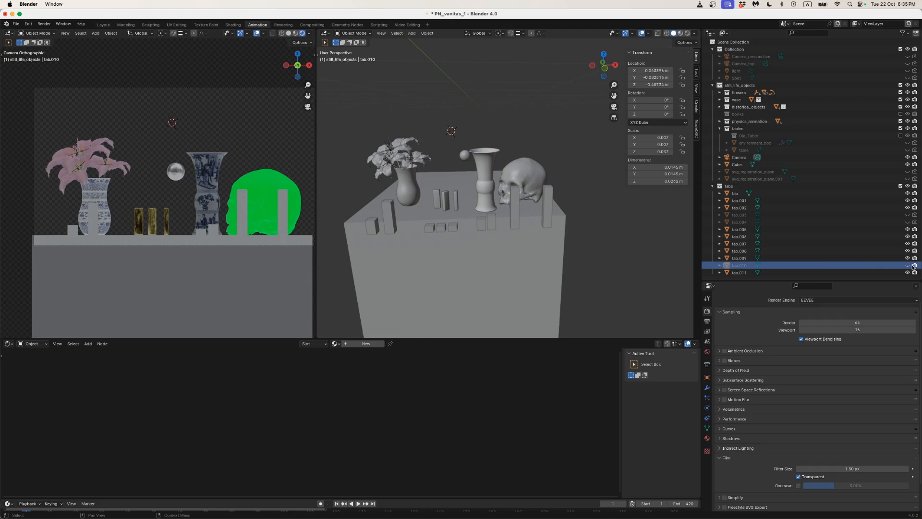
{"action": "left_click", "coordinate": [915, 266]}
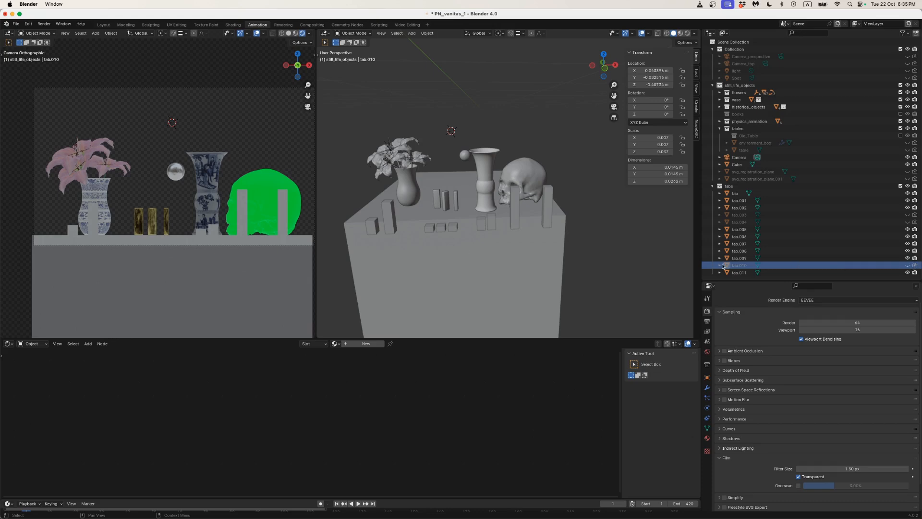
{"action": "left_click", "coordinate": [77, 235]}
{"action": "left_click", "coordinate": [907, 258]}
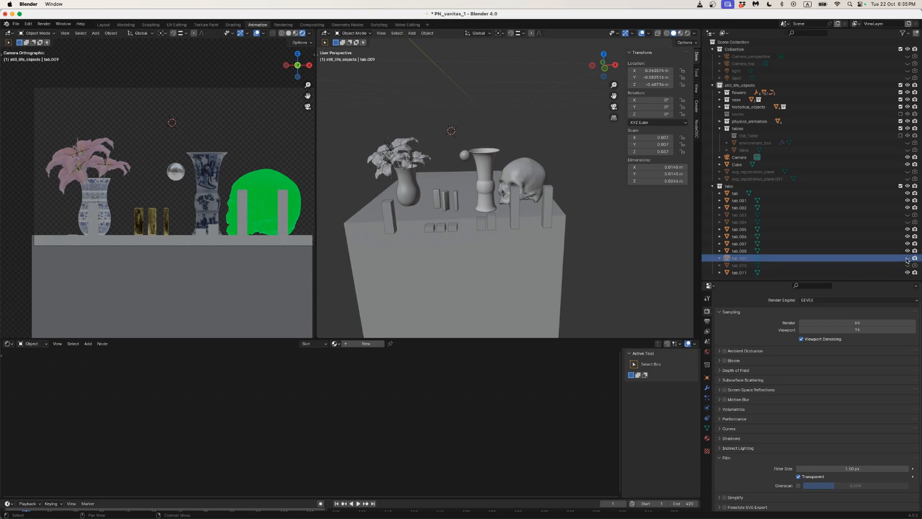
{"action": "left_click", "coordinate": [915, 259]}
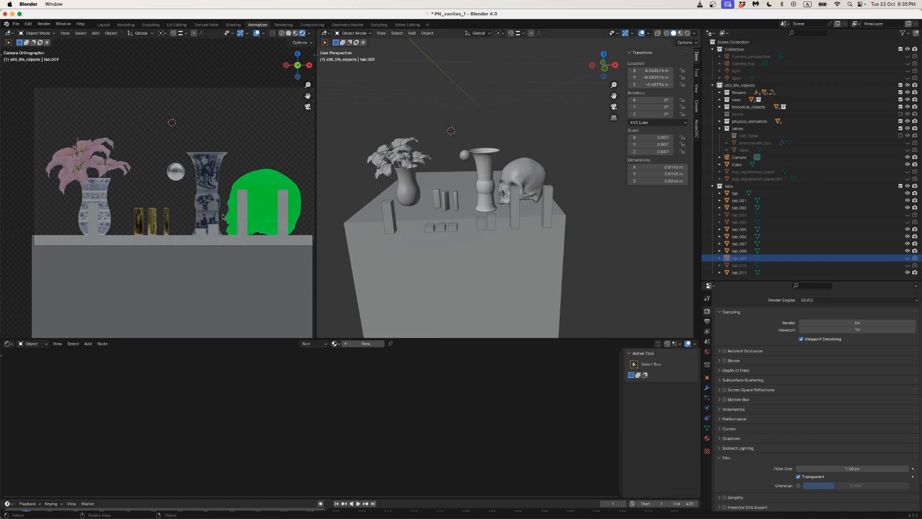
Show the camera view in wireframe and move the flower vase's tab about 0.004 m along the X axis.
{"action": "key", "text": "shift+z"}
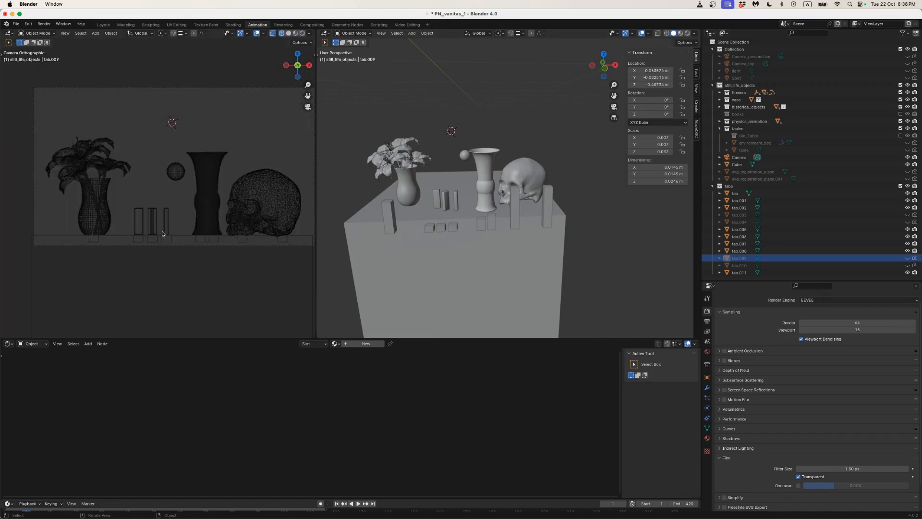
{"action": "left_click", "coordinate": [96, 241]}
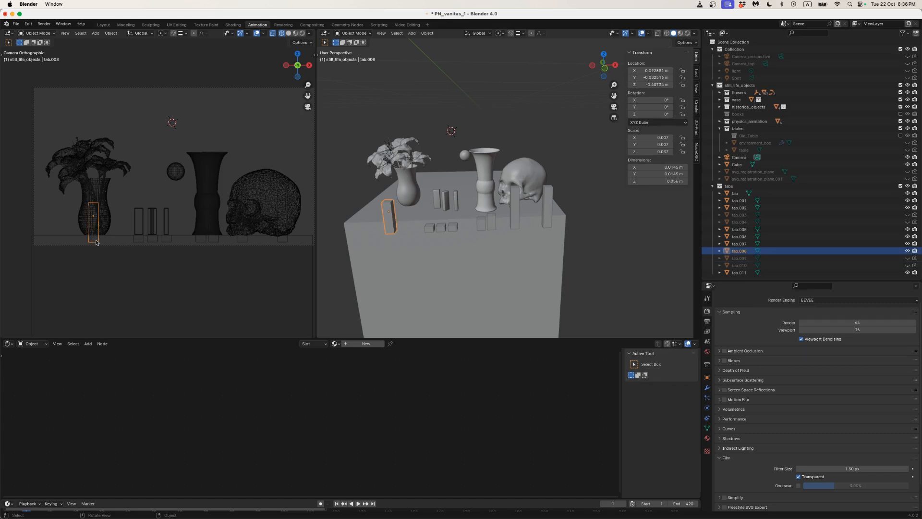
{"action": "scroll", "coordinate": [96, 241], "scroll_direction": "up", "scroll_amount": 8}
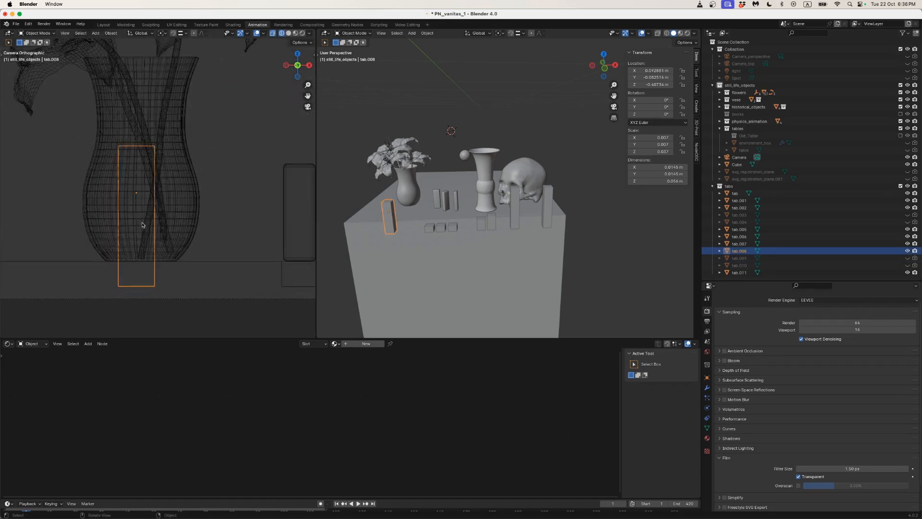
{"action": "key", "text": "g"}
{"action": "key", "text": "x"}
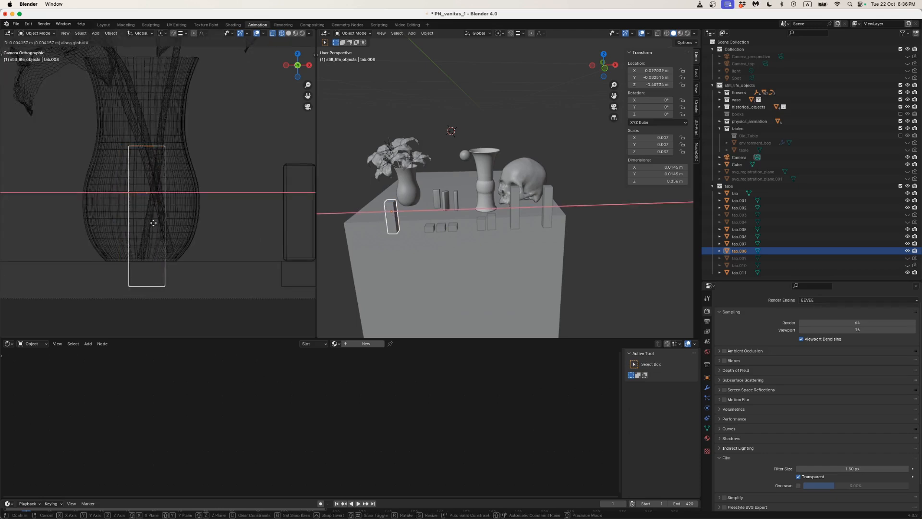
{"action": "left_click", "coordinate": [153, 223]}
{"action": "scroll", "coordinate": [153, 224], "scroll_direction": "down", "scroll_amount": 5}
{"action": "scroll", "coordinate": [153, 225], "scroll_direction": "down", "scroll_amount": 2}
{"action": "left_click", "coordinate": [159, 230]}
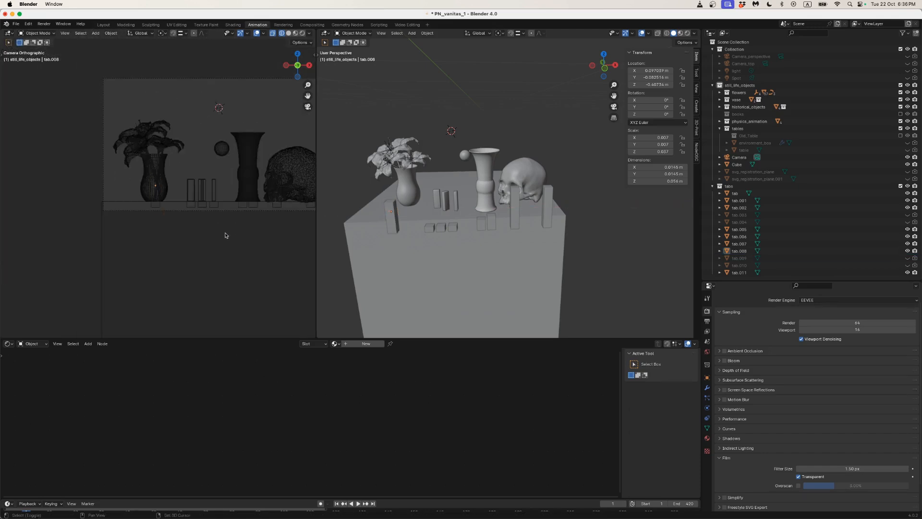
Fine-tune the flower vase's tab along the X axis to about 0.095 m, beneath the vase's base.
{"action": "left_click_drag", "start_coordinate": [226, 234], "coordinate": [133, 255]}
{"action": "left_click", "coordinate": [63, 211]}
{"action": "scroll", "coordinate": [177, 237], "scroll_direction": "up", "scroll_amount": 5}
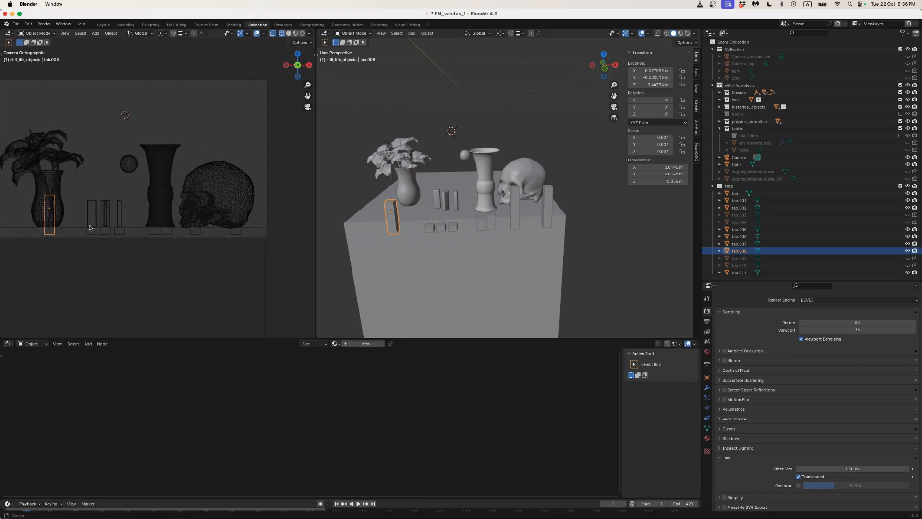
{"action": "key", "text": "g"}
{"action": "key", "text": "x"}
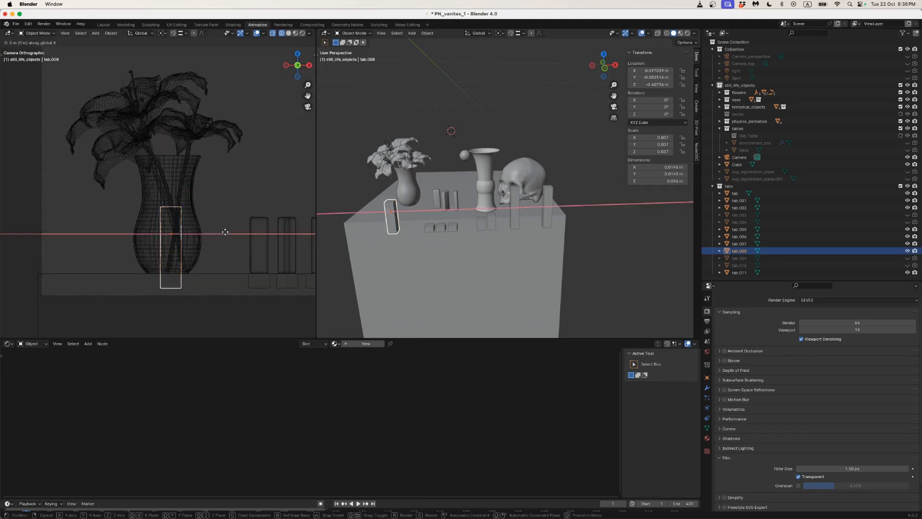
{"action": "left_click", "coordinate": [224, 232]}
{"action": "scroll", "coordinate": [221, 242], "scroll_direction": "down", "scroll_amount": 4}
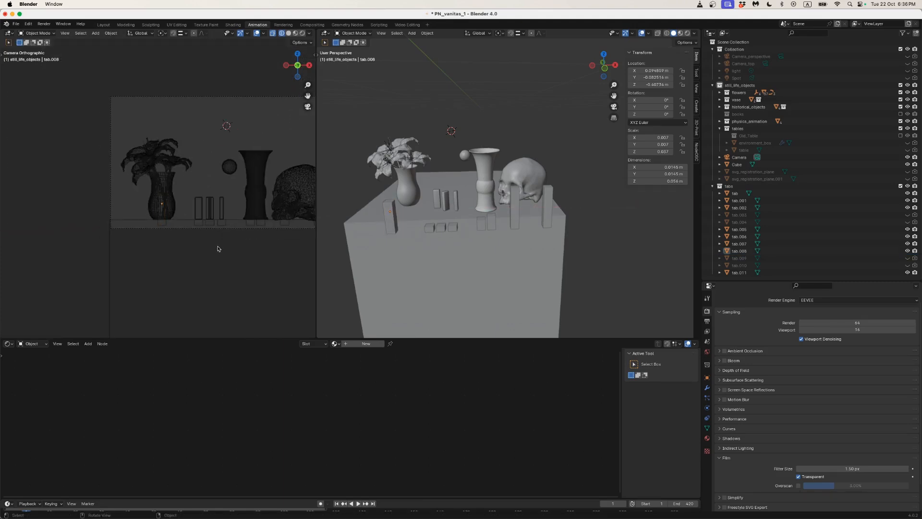
Show the camera view in Material Preview shading and select the skull, the tall vase and their four tabs together.
{"action": "key", "text": "z"}
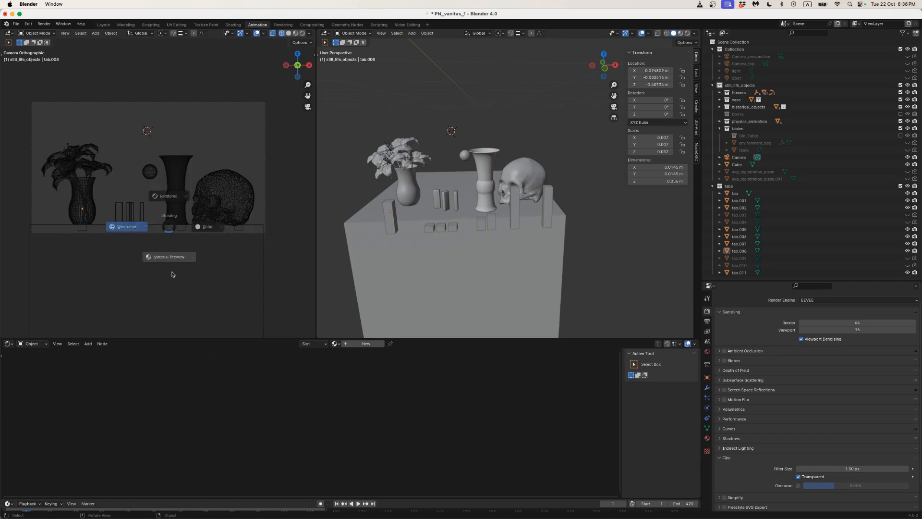
{"action": "left_click", "coordinate": [172, 275]}
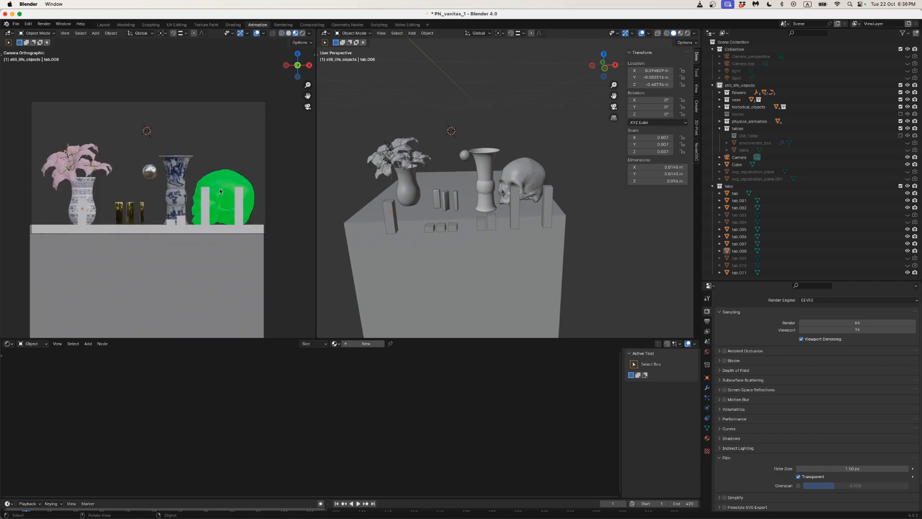
{"action": "left_click", "coordinate": [534, 166]}
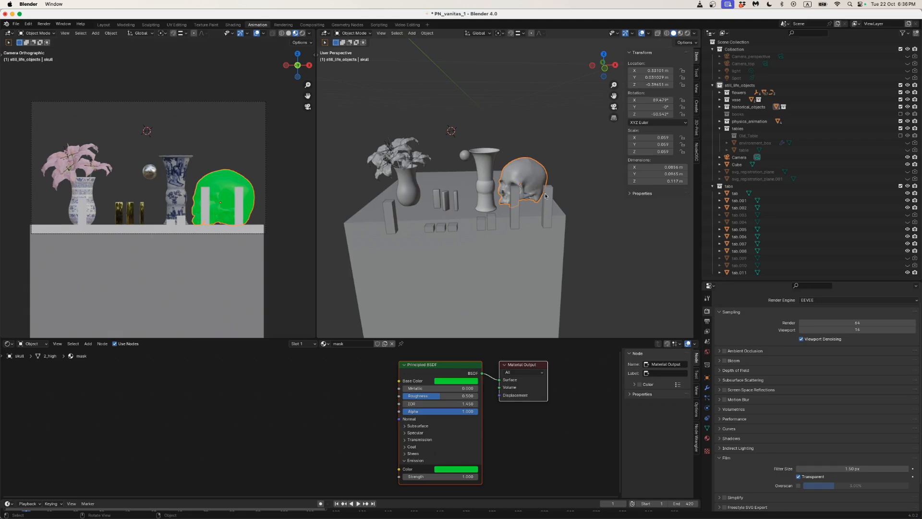
{"action": "left_click", "coordinate": [545, 195], "text": "shift"}
{"action": "left_click", "coordinate": [516, 207], "text": "shift"}
{"action": "left_click", "coordinate": [492, 222], "text": "shift"}
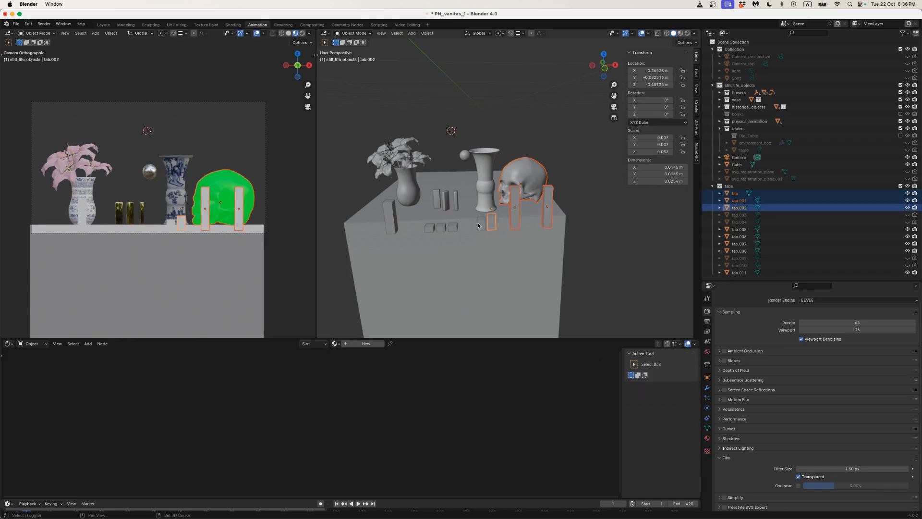
{"action": "left_click", "coordinate": [482, 223], "text": "shift"}
{"action": "left_click", "coordinate": [484, 198], "text": "shift"}
Add the three gold blocks with their tabs and the flower vase with its tab to the selection.
{"action": "left_click", "coordinate": [457, 204], "text": "shift"}
{"action": "left_click", "coordinate": [441, 224], "text": "shift"}
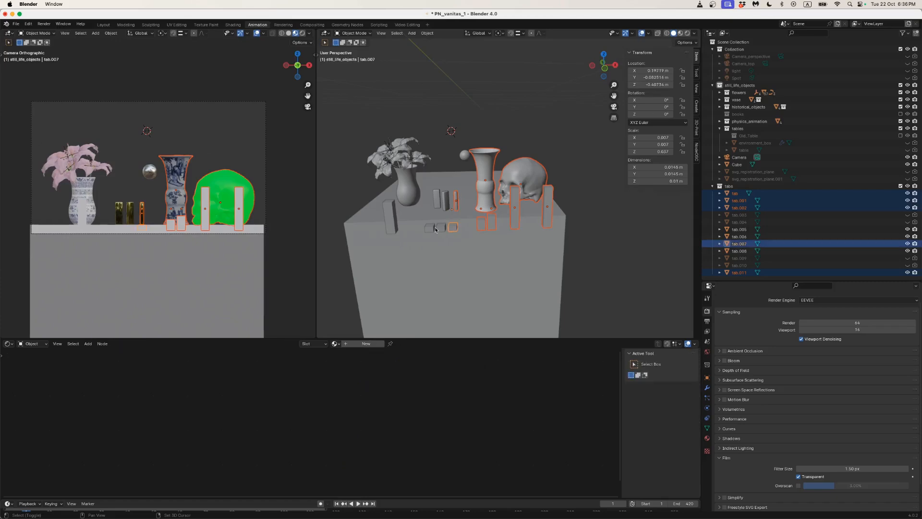
{"action": "left_click", "coordinate": [445, 201], "text": "shift"}
{"action": "left_click", "coordinate": [438, 199], "text": "shift"}
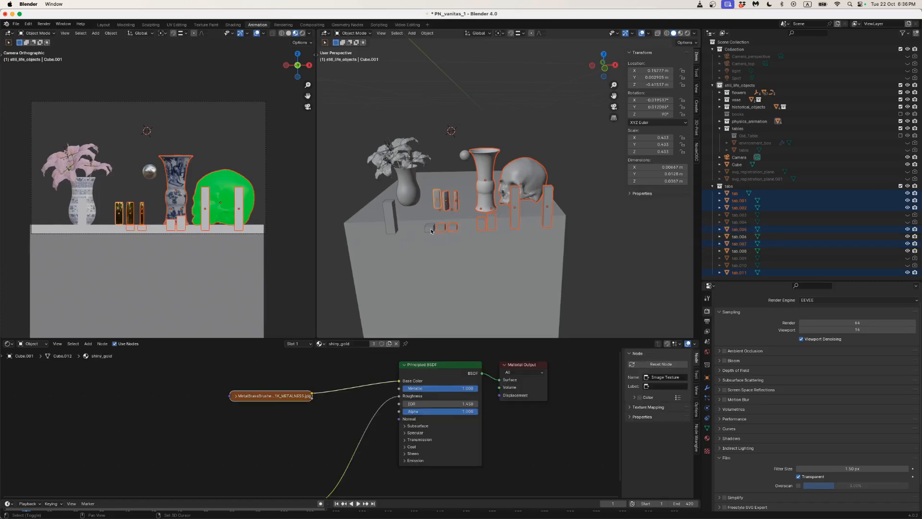
{"action": "left_click", "coordinate": [430, 228], "text": "shift"}
{"action": "left_click", "coordinate": [388, 214], "text": "shift"}
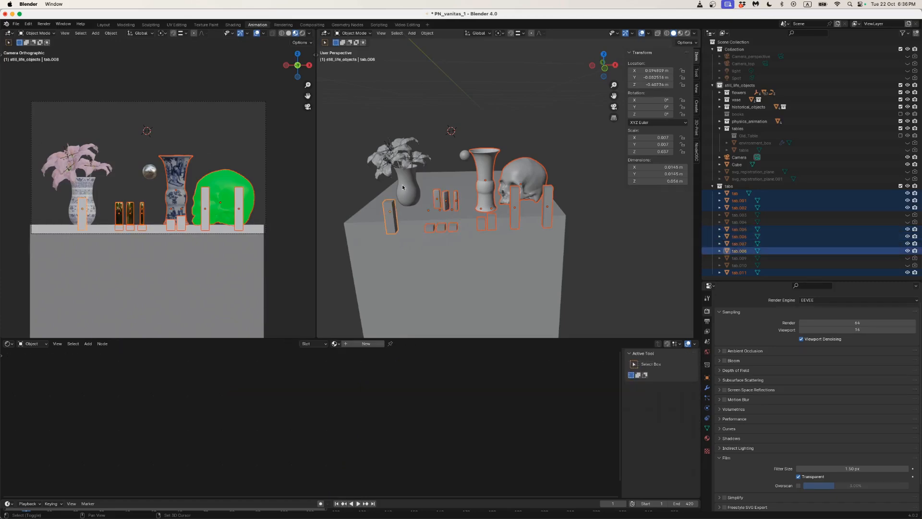
{"action": "left_click", "coordinate": [402, 184], "text": "shift"}
Show the perspective viewport in wireframe shading from the front orthographic view.
{"action": "left_click_drag", "start_coordinate": [402, 185], "coordinate": [410, 172]}
{"action": "key", "text": "shift+z"}
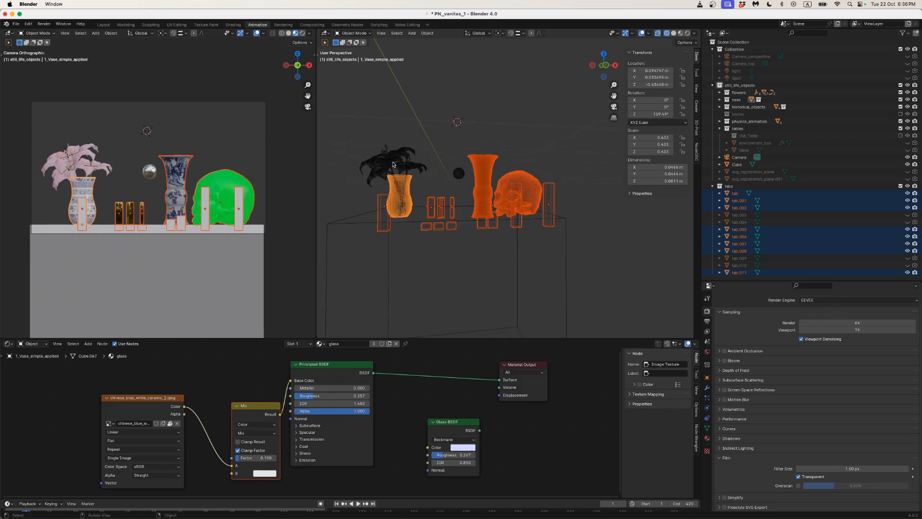
{"action": "left_click", "coordinate": [601, 66]}
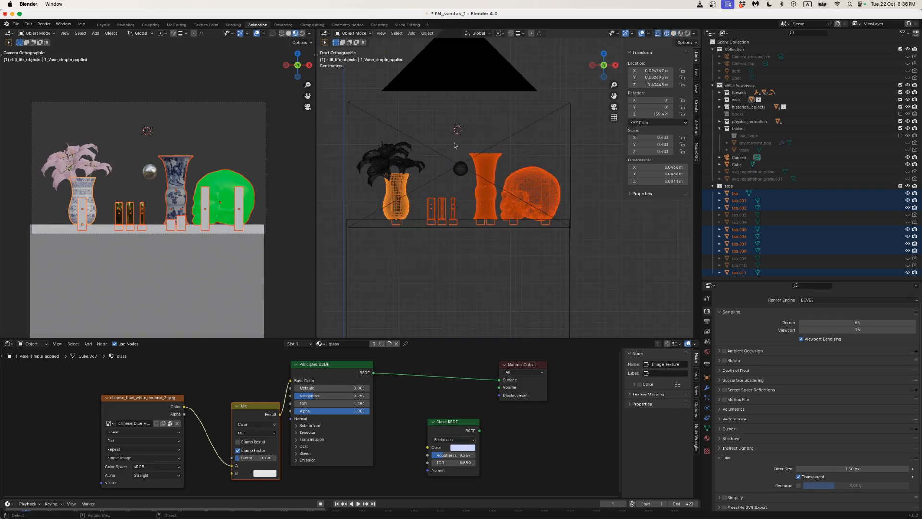
Add the flowers to the selection without the camera, and link the skull's mask material to all selected objects and tabs.
{"action": "left_click_drag", "start_coordinate": [356, 136], "coordinate": [428, 186]}
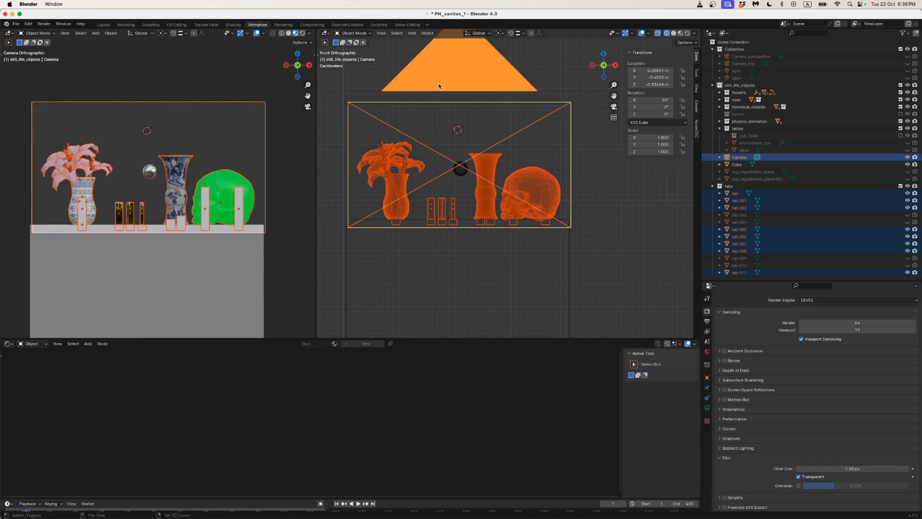
{"action": "left_click", "coordinate": [439, 86], "text": "shift"}
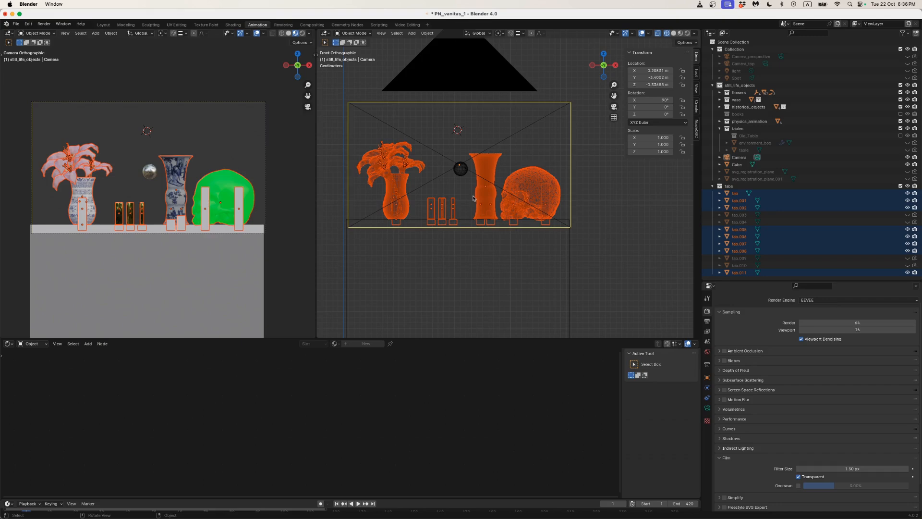
{"action": "left_click", "coordinate": [530, 180], "text": "shift"}
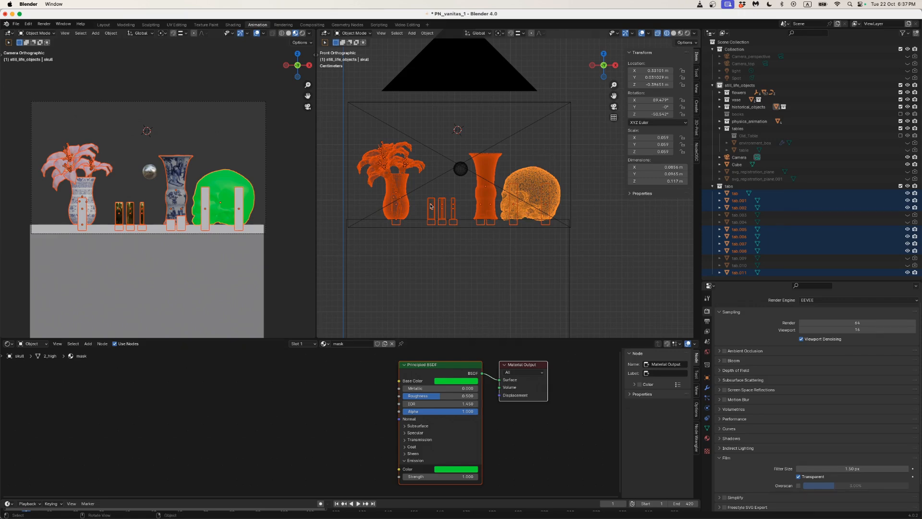
{"action": "key", "text": "ctrl+l"}
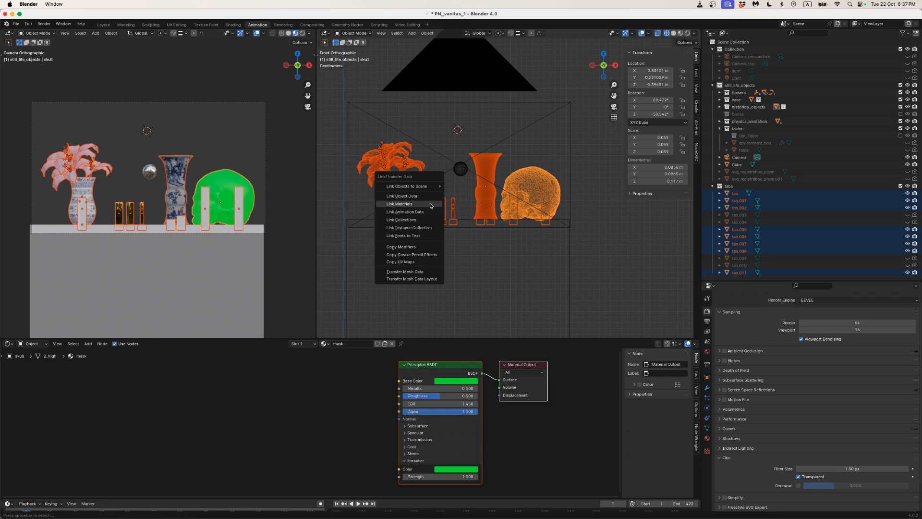
{"action": "left_click", "coordinate": [428, 205]}
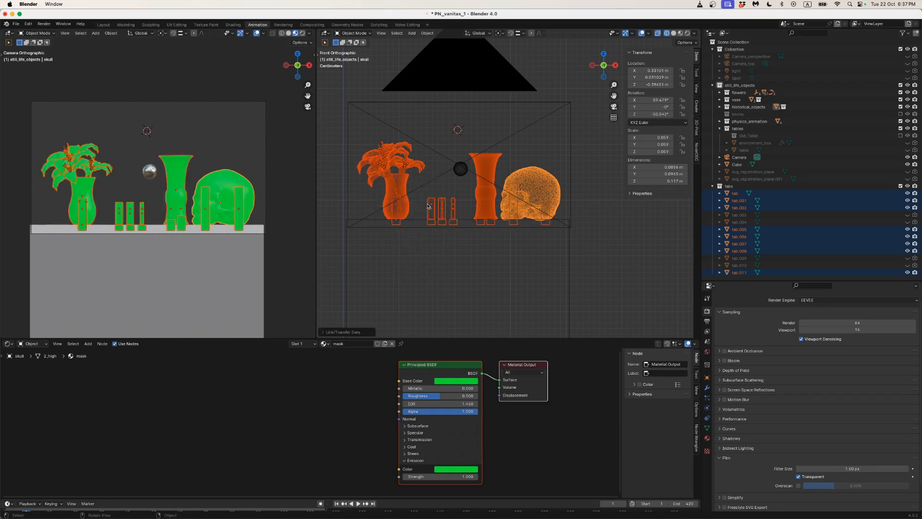
{"action": "left_click", "coordinate": [398, 251]}
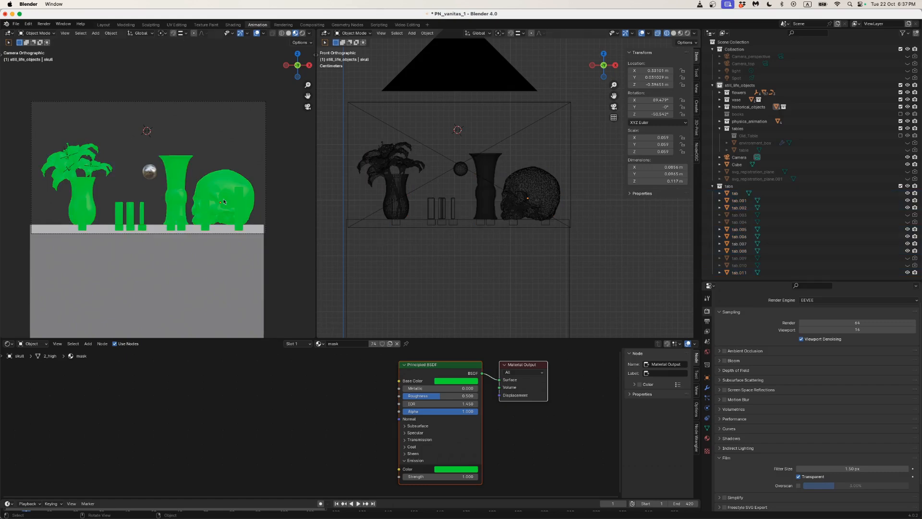
Hide the large cube under the still life in the viewport and renders, and rename it 40cm_reference_laser_cut.
{"action": "left_click", "coordinate": [260, 231]}
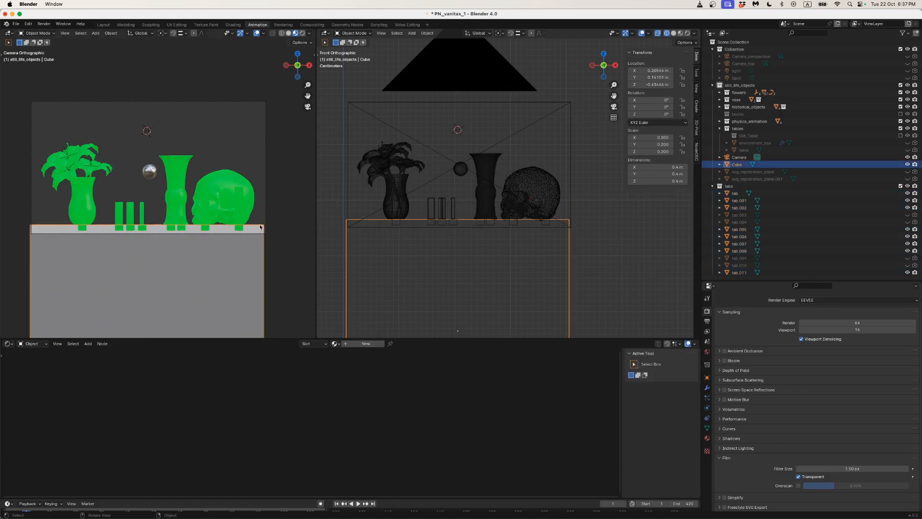
{"action": "left_click", "coordinate": [908, 165]}
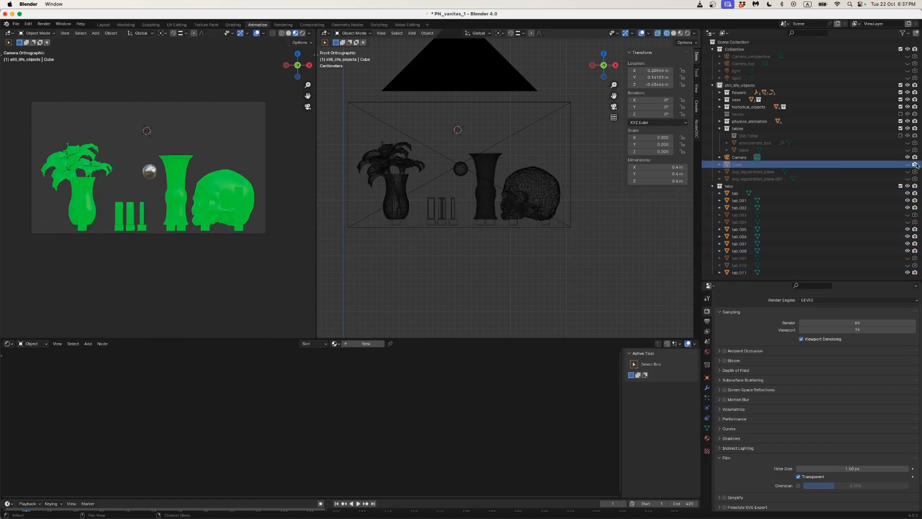
{"action": "double_click", "coordinate": [738, 165]}
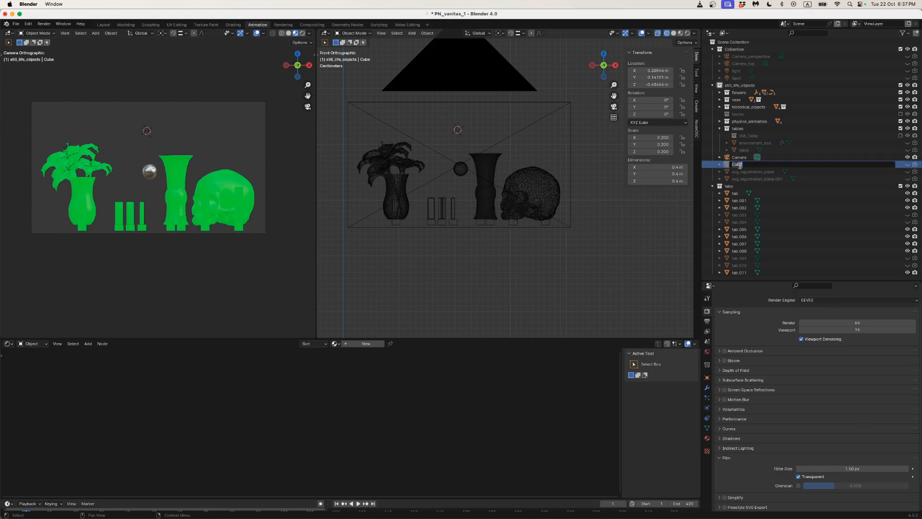
{"action": "type", "text": "40cm_reference_laser_cut"}
{"action": "key", "text": "Return"}
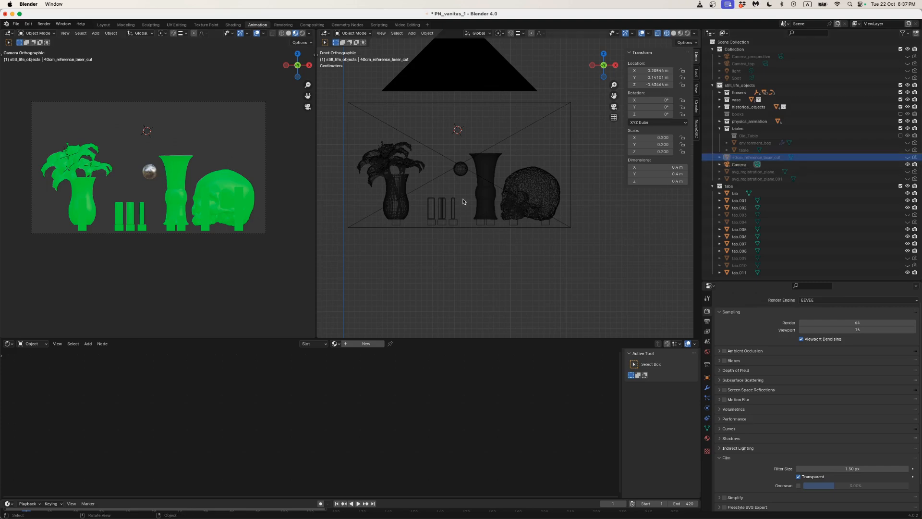
Link the skull's green mask material to the metal ball.
{"action": "left_click", "coordinate": [149, 172]}
{"action": "left_click", "coordinate": [532, 195]}
{"action": "left_click", "coordinate": [461, 172], "text": "shift"}
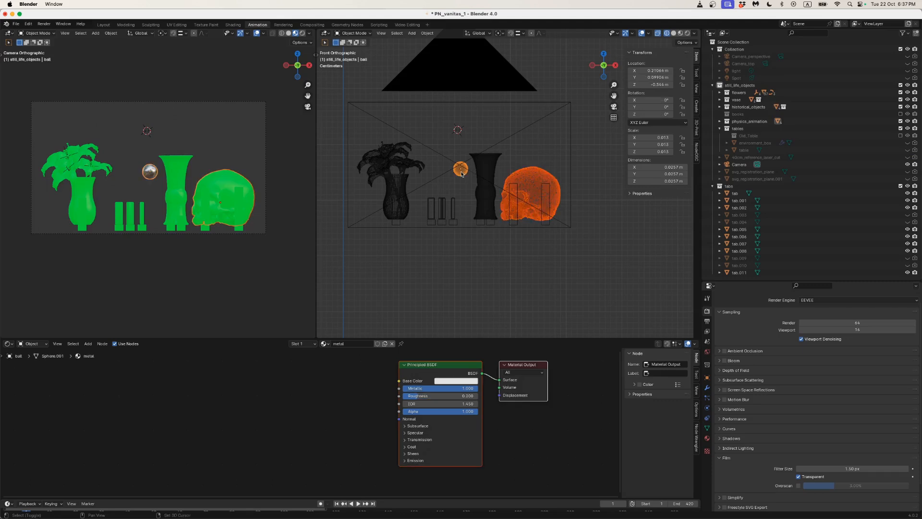
{"action": "left_click", "coordinate": [530, 182], "text": "shift"}
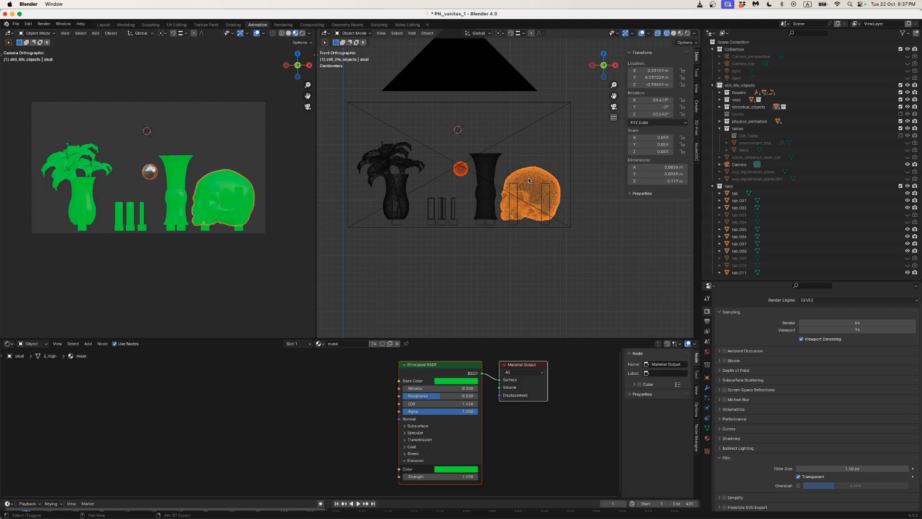
{"action": "key", "text": "ctrl+l"}
{"action": "left_click", "coordinate": [477, 174]}
{"action": "left_click", "coordinate": [487, 271]}
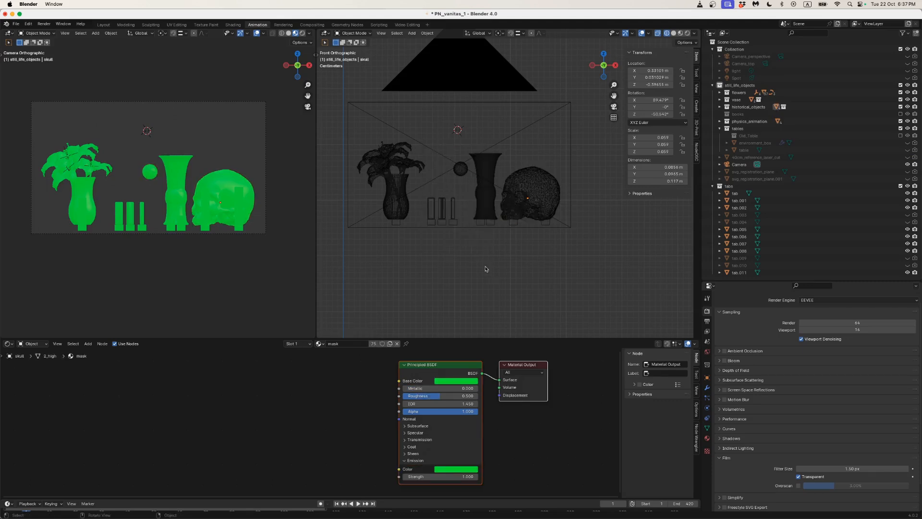
Test-render the current frame from the camera and close the render result.
{"action": "left_click", "coordinate": [44, 24]}
{"action": "left_click", "coordinate": [51, 32]}
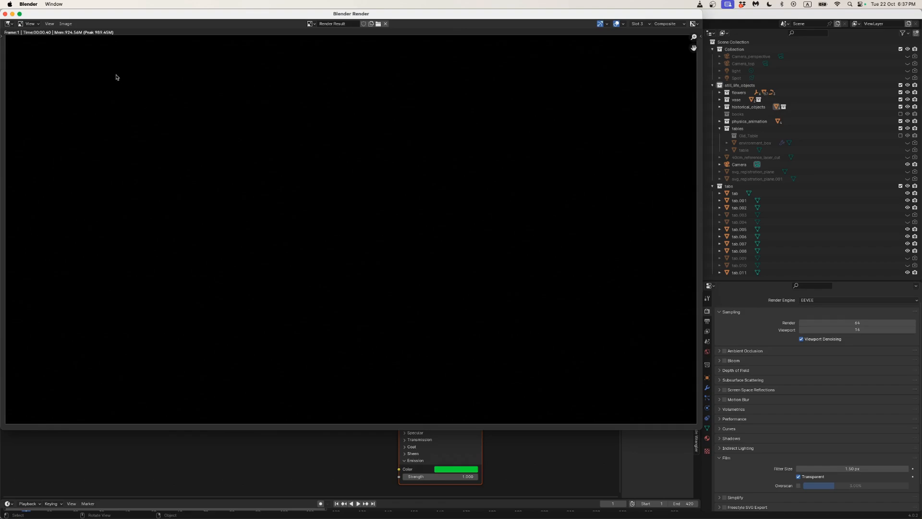
{"action": "left_click", "coordinate": [6, 14]}
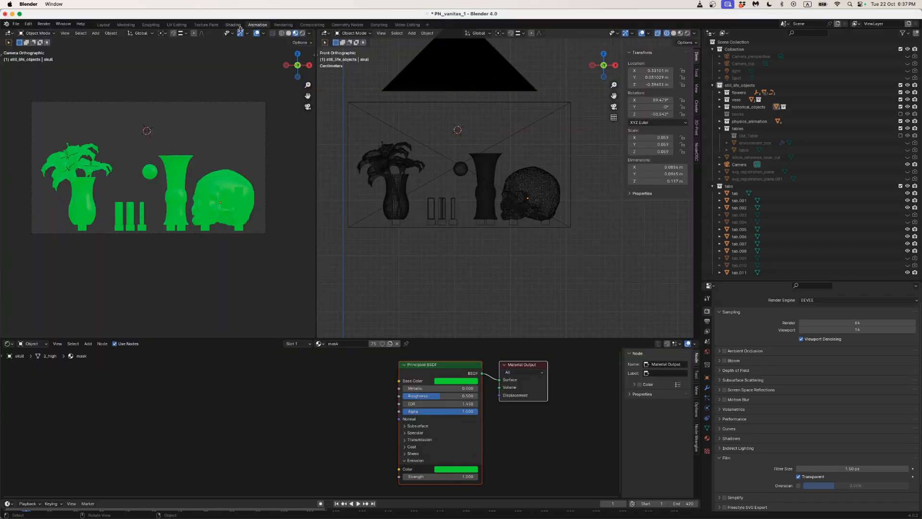
Turn off the scene's compositing nodes and return to the Animation workspace.
{"action": "left_click", "coordinate": [312, 25]}
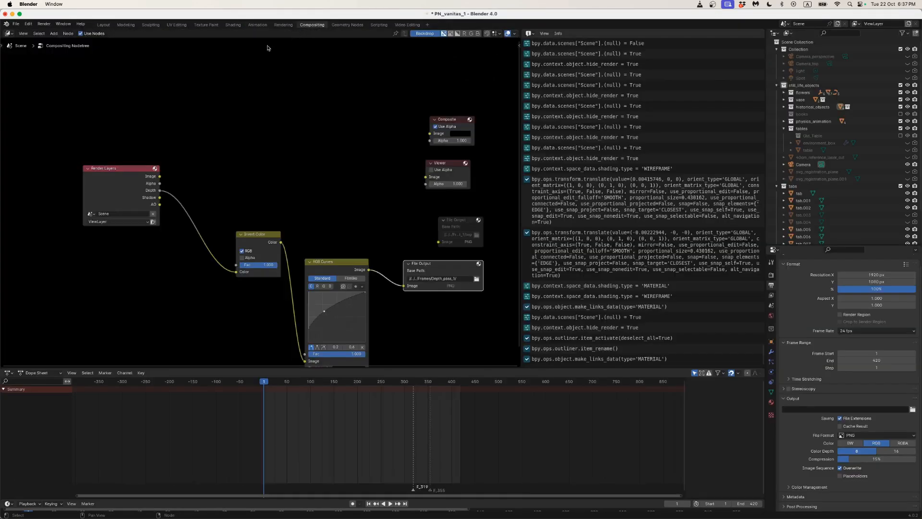
{"action": "left_click", "coordinate": [81, 33]}
{"action": "left_click", "coordinate": [43, 24]}
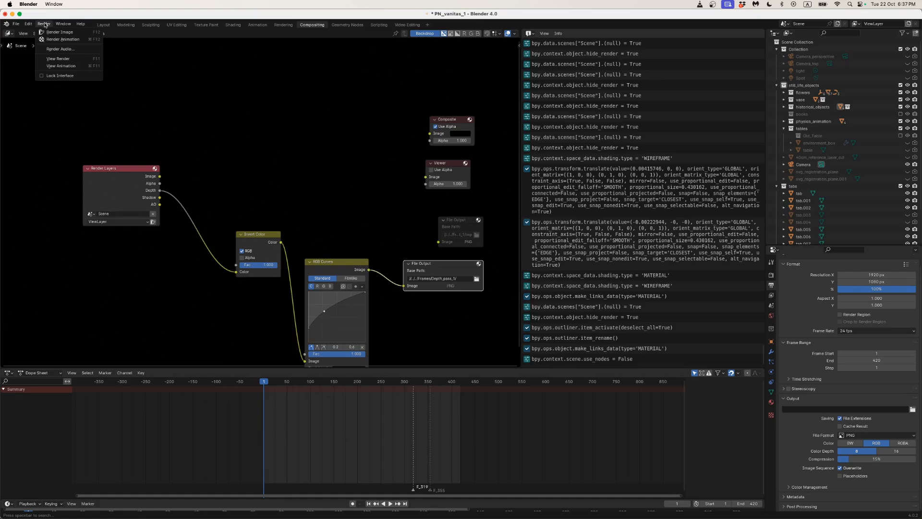
{"action": "left_click", "coordinate": [104, 24]}
{"action": "left_click", "coordinate": [125, 25]}
{"action": "left_click", "coordinate": [257, 24]}
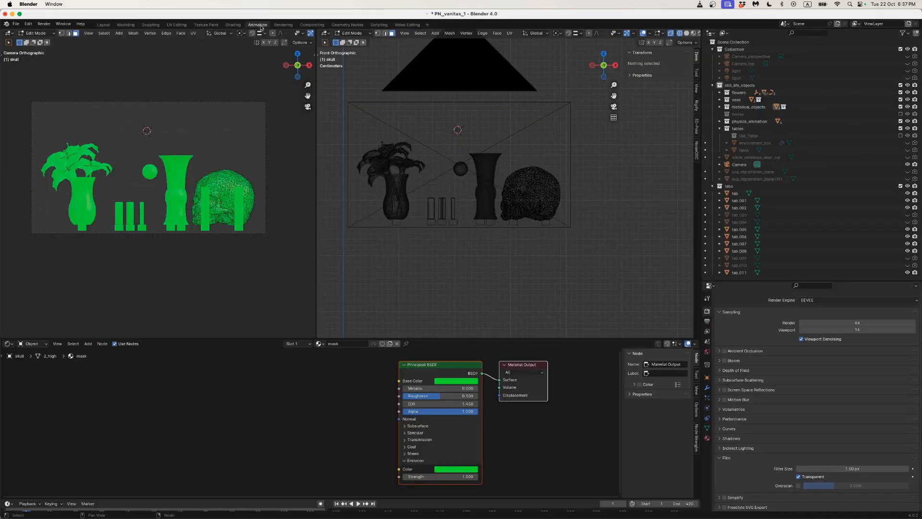
Render the camera image and examine how the three gold blocks' silhouettes meet their tabs.
{"action": "left_click", "coordinate": [44, 24]}
{"action": "left_click", "coordinate": [50, 33]}
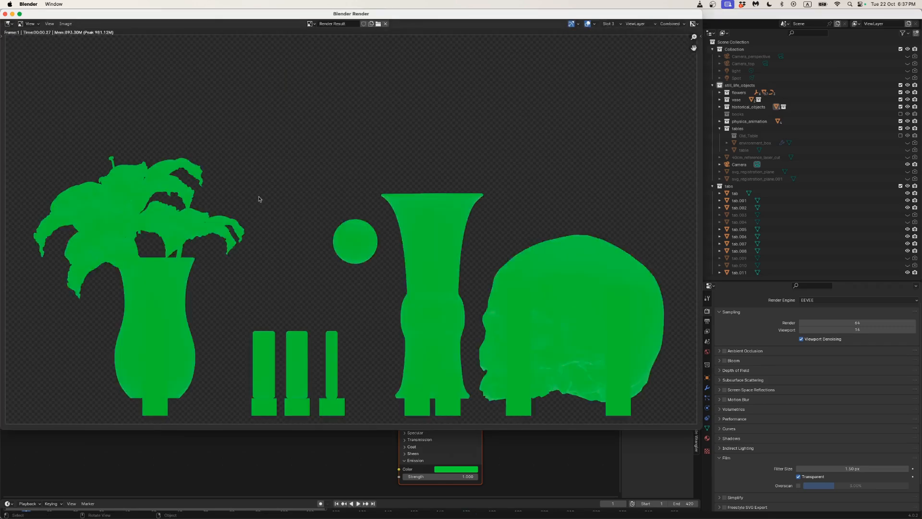
{"action": "scroll", "coordinate": [260, 201], "scroll_direction": "down", "scroll_amount": 2}
{"action": "scroll", "coordinate": [274, 207], "scroll_direction": "up", "scroll_amount": 4}
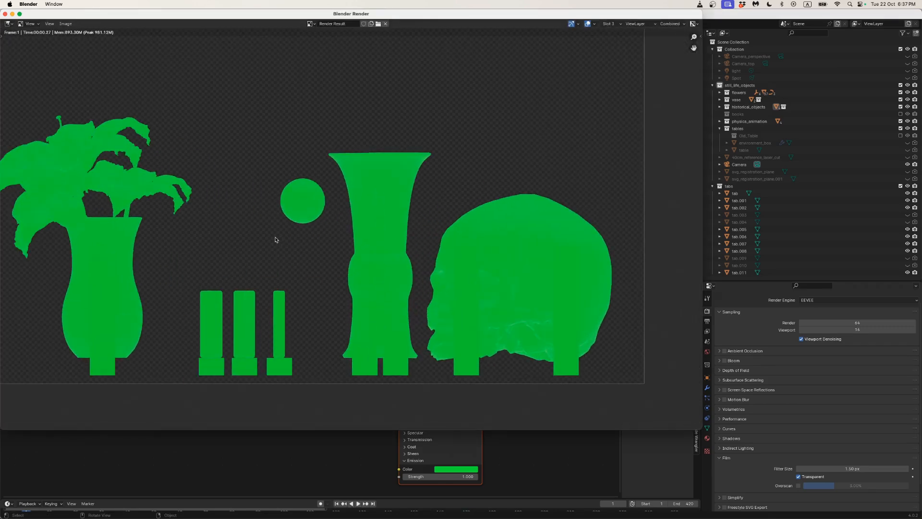
{"action": "scroll", "coordinate": [270, 341], "scroll_direction": "up", "scroll_amount": 4}
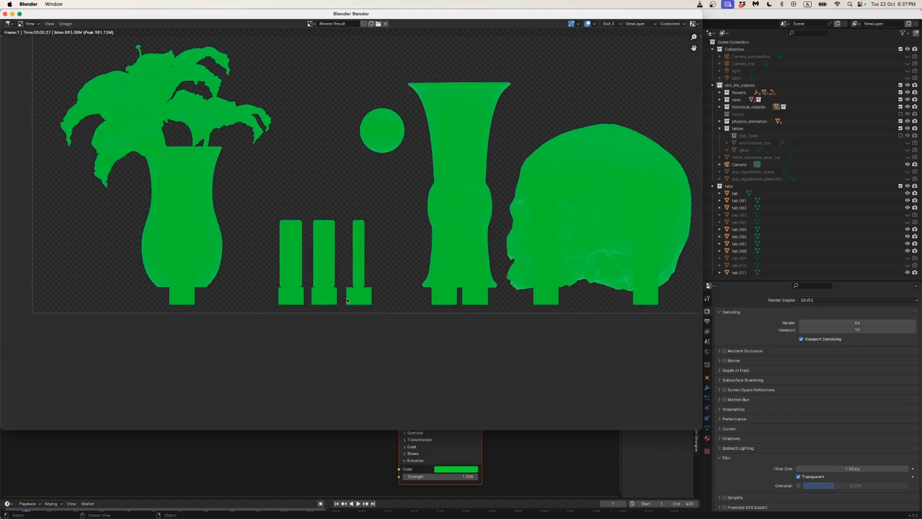
{"action": "scroll", "coordinate": [331, 331], "scroll_direction": "down", "scroll_amount": 1}
{"action": "scroll", "coordinate": [288, 346], "scroll_direction": "up", "scroll_amount": 3}
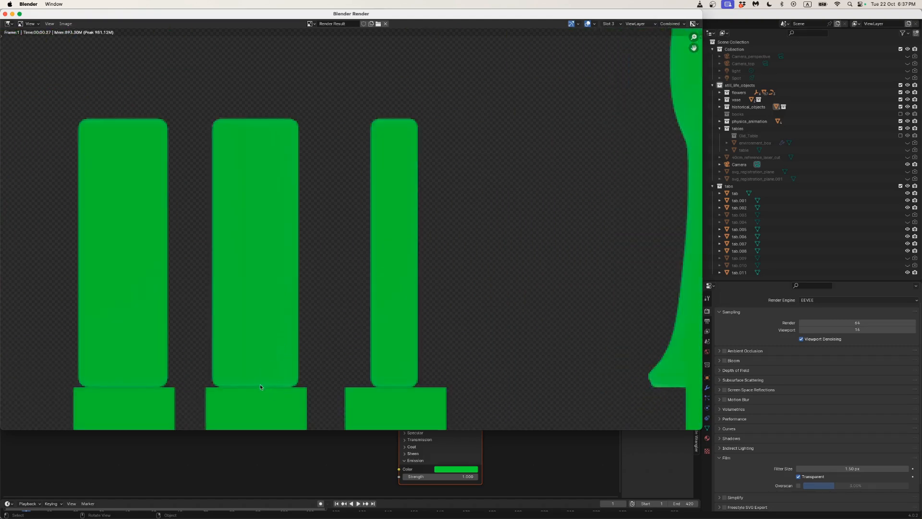
{"action": "scroll", "coordinate": [260, 386], "scroll_direction": "down", "scroll_amount": 5}
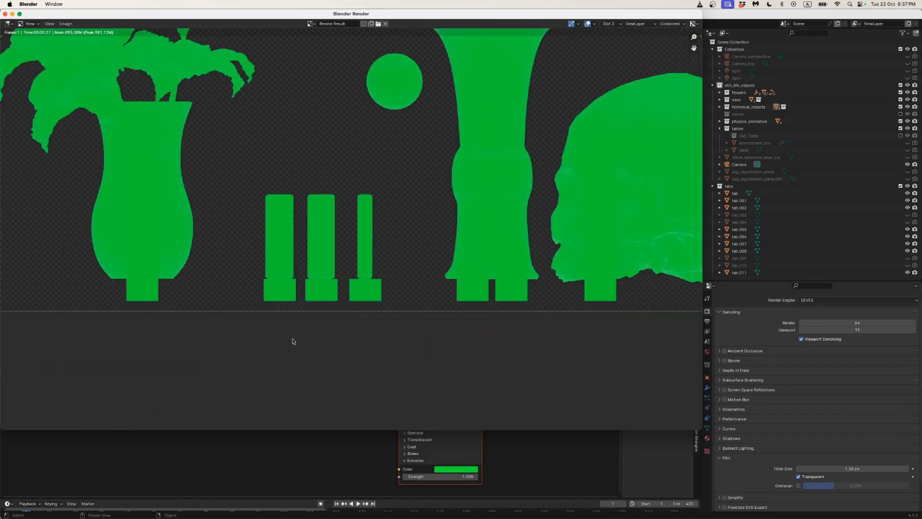
{"action": "scroll", "coordinate": [294, 341], "scroll_direction": "down", "scroll_amount": 1}
{"action": "key", "text": "Escape"}
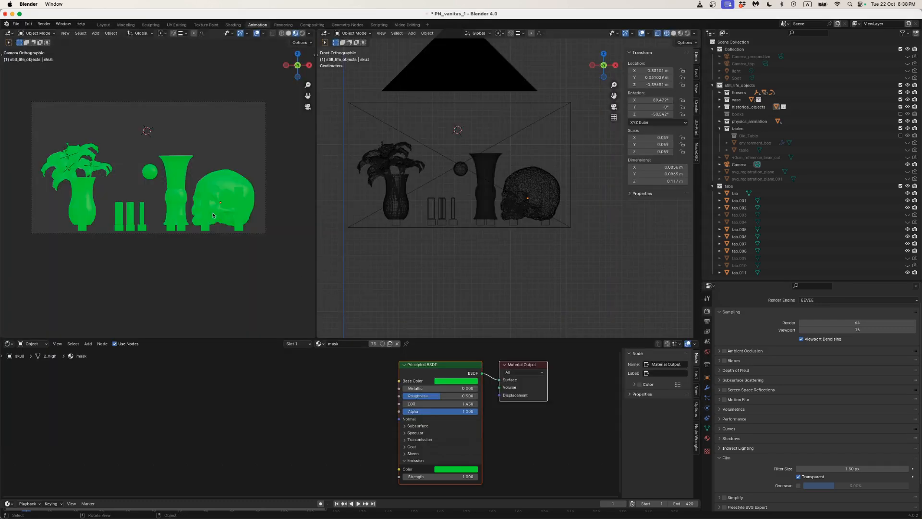
Lower the three gold blocks together by about 0.6 mm along Z so they overlap their tabs.
{"action": "left_click", "coordinate": [455, 212]}
{"action": "scroll", "coordinate": [455, 214], "scroll_direction": "up", "scroll_amount": 4}
{"action": "scroll", "coordinate": [424, 245], "scroll_direction": "up", "scroll_amount": 4}
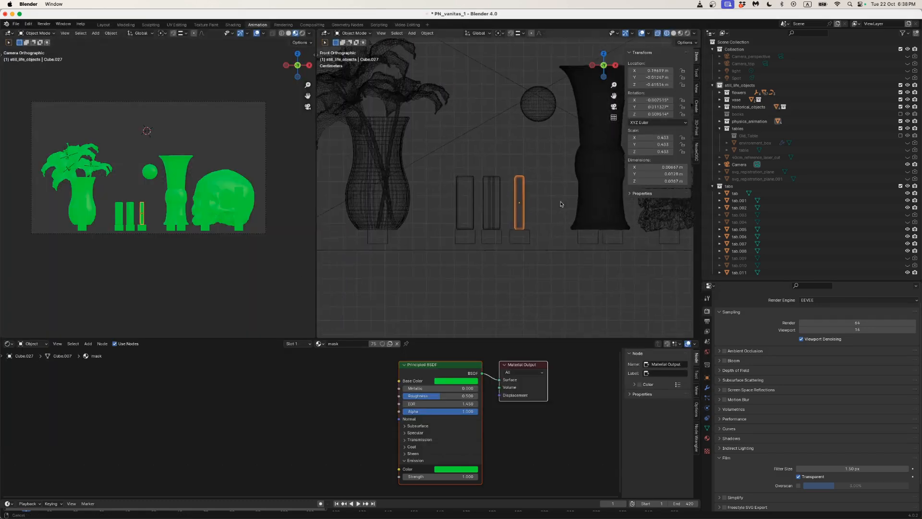
{"action": "left_click", "coordinate": [523, 271]}
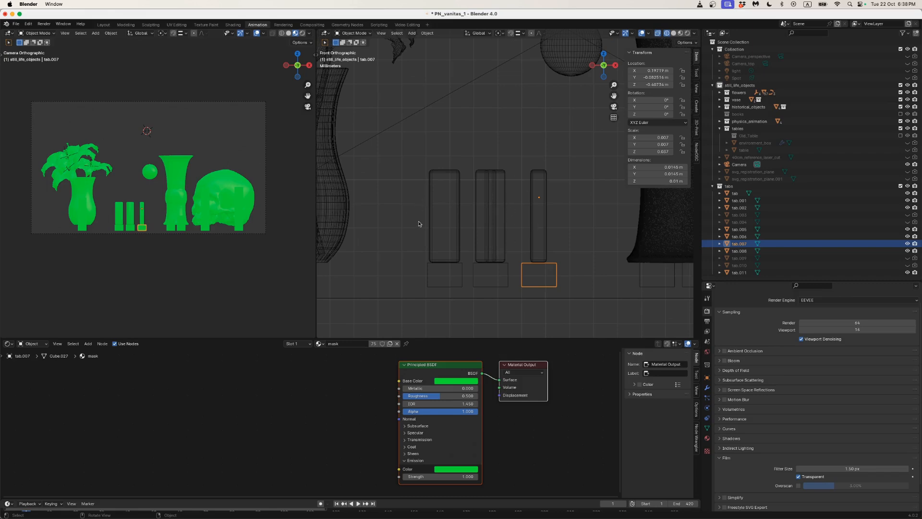
{"action": "left_click_drag", "start_coordinate": [418, 221], "coordinate": [561, 227]}
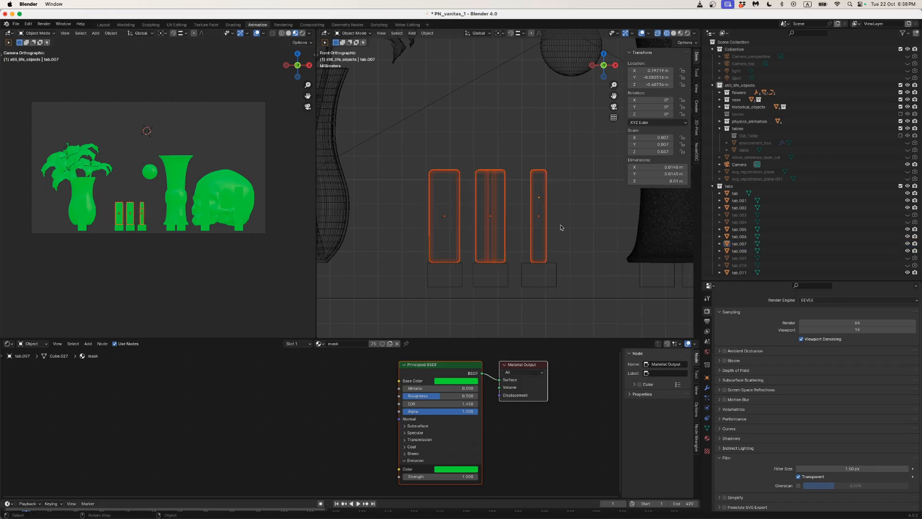
{"action": "key", "text": "g"}
{"action": "key", "text": "z"}
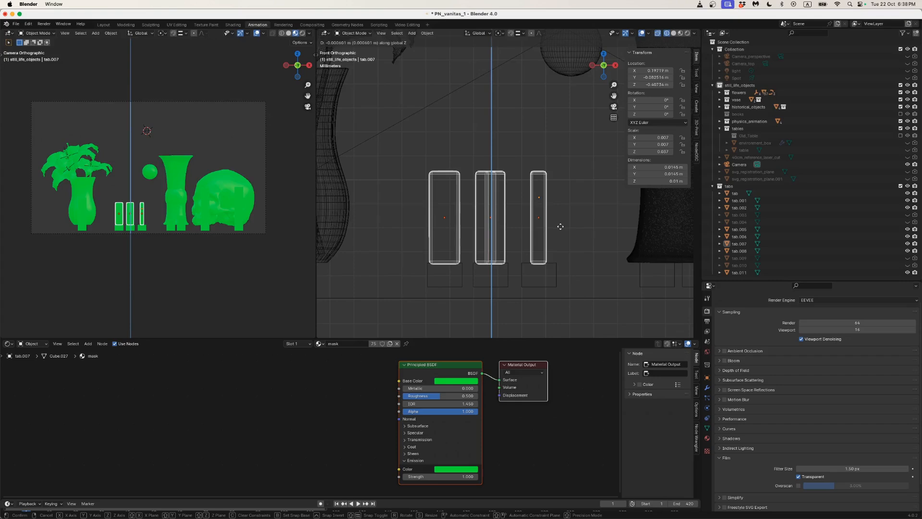
{"action": "left_click", "coordinate": [560, 226]}
{"action": "left_click", "coordinate": [461, 127]}
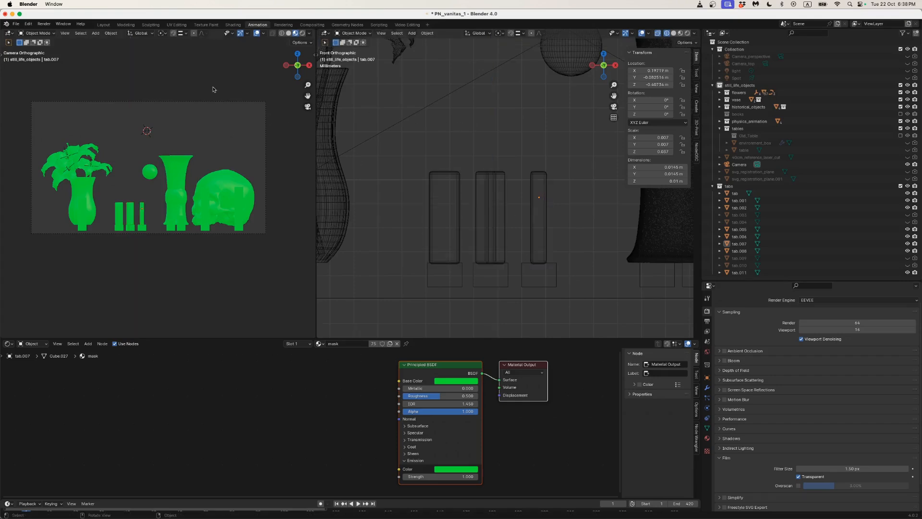
Render the camera image again and check the joins between the gold blocks and their tabs.
{"action": "left_click", "coordinate": [44, 24]}
{"action": "left_click", "coordinate": [47, 32]}
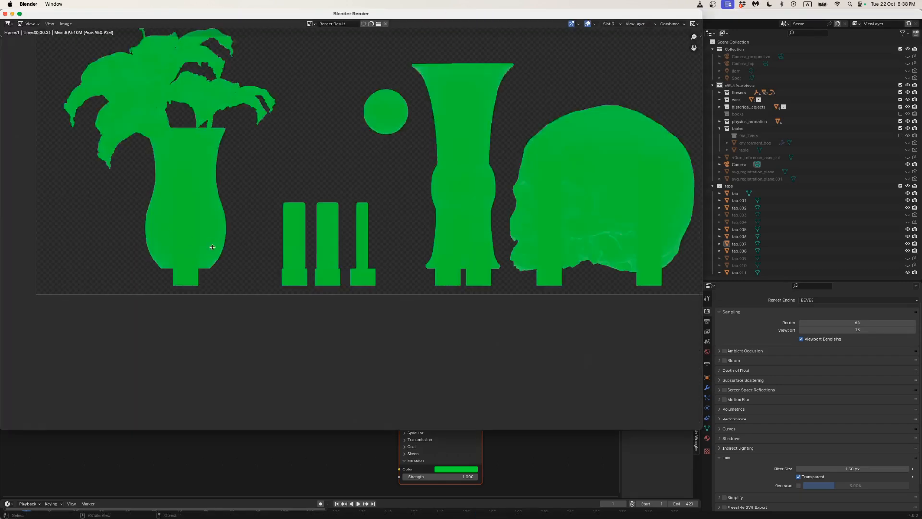
{"action": "scroll", "coordinate": [357, 298], "scroll_direction": "up", "scroll_amount": 3}
{"action": "scroll", "coordinate": [354, 288], "scroll_direction": "down", "scroll_amount": 2}
{"action": "scroll", "coordinate": [354, 279], "scroll_direction": "down", "scroll_amount": 2}
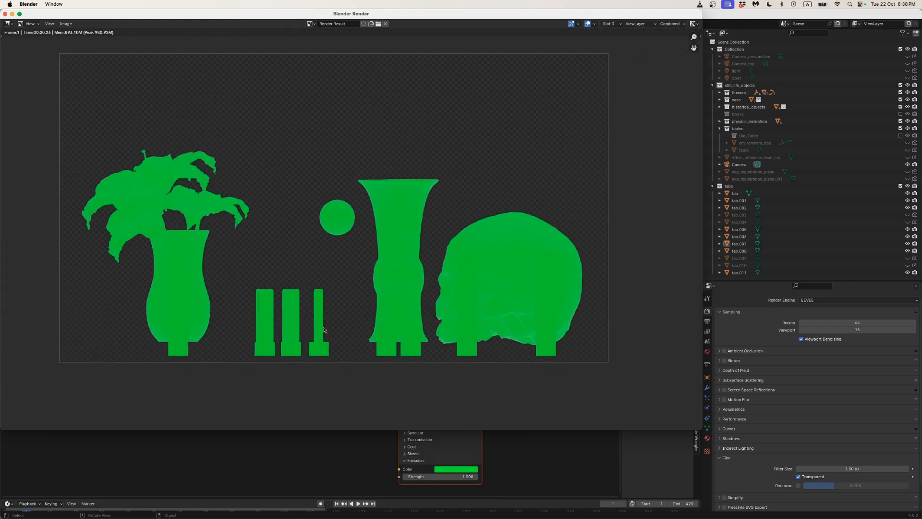
Save the render to the Test_Renders folder as an RGBA PNG named vanitas_mask_3.png.
{"action": "left_click", "coordinate": [66, 23]}
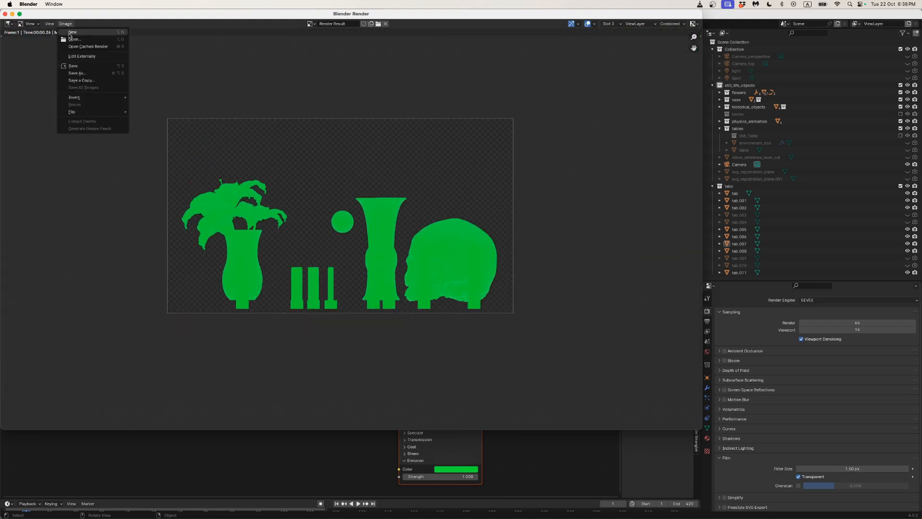
{"action": "left_click", "coordinate": [81, 73]}
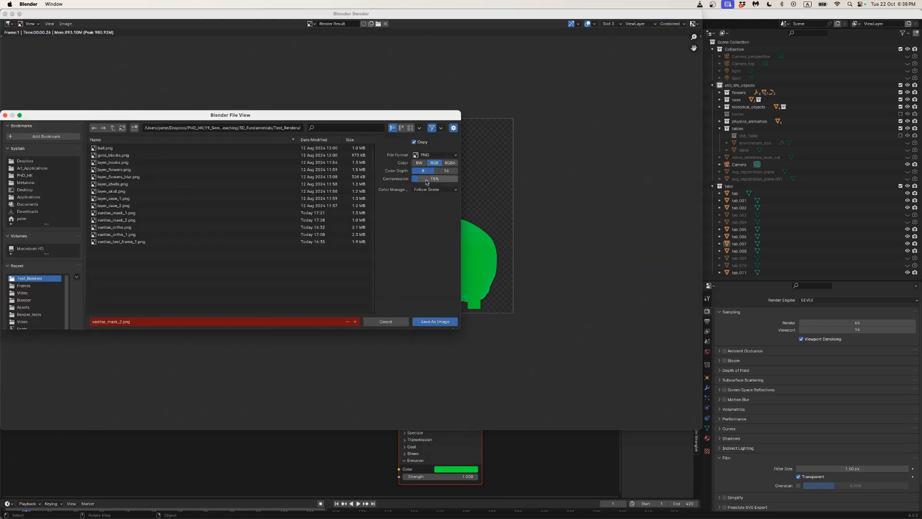
{"action": "left_click", "coordinate": [450, 163]}
{"action": "left_click", "coordinate": [356, 322]}
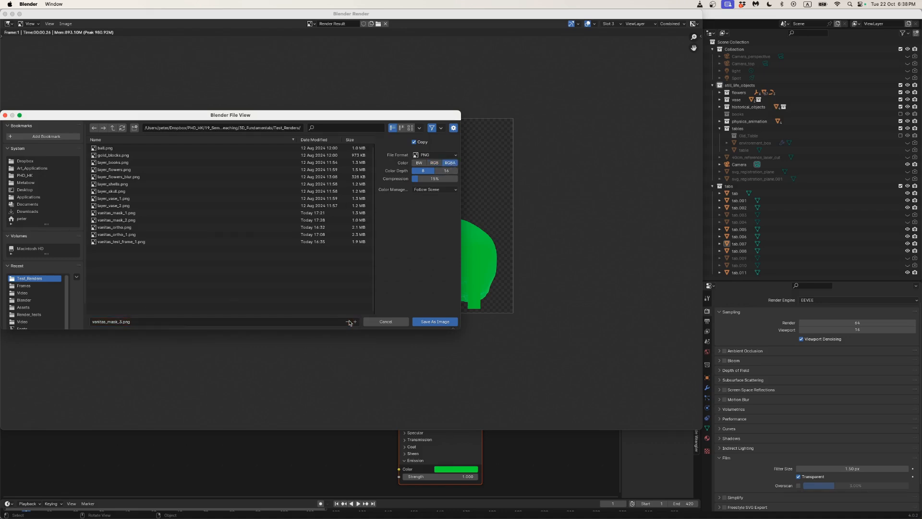
{"action": "left_click", "coordinate": [437, 321]}
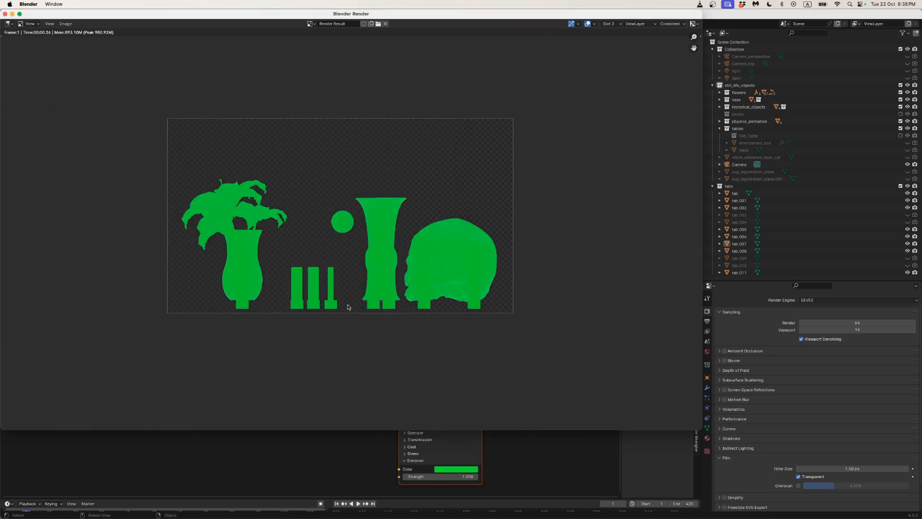
Close the render result and exclude the physics_animation collection from the view layer.
{"action": "key", "text": "Escape"}
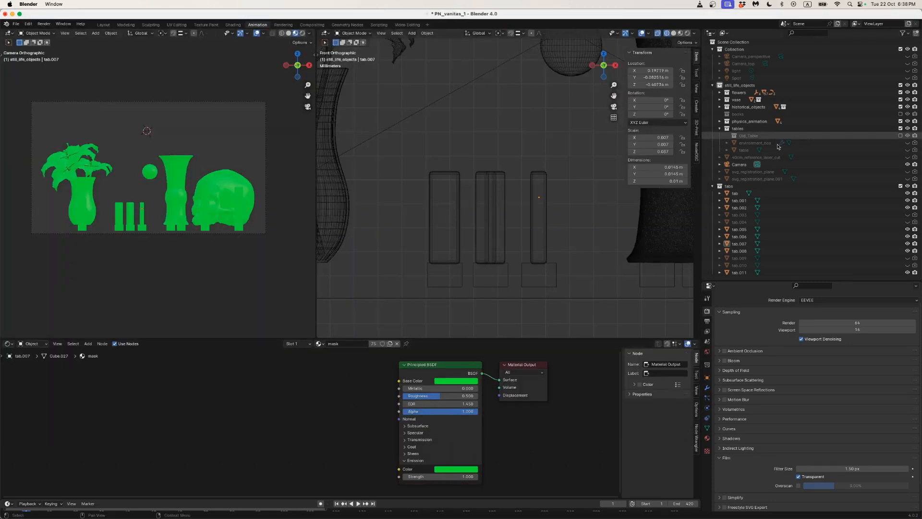
{"action": "scroll", "coordinate": [450, 207], "scroll_direction": "down", "scroll_amount": 7}
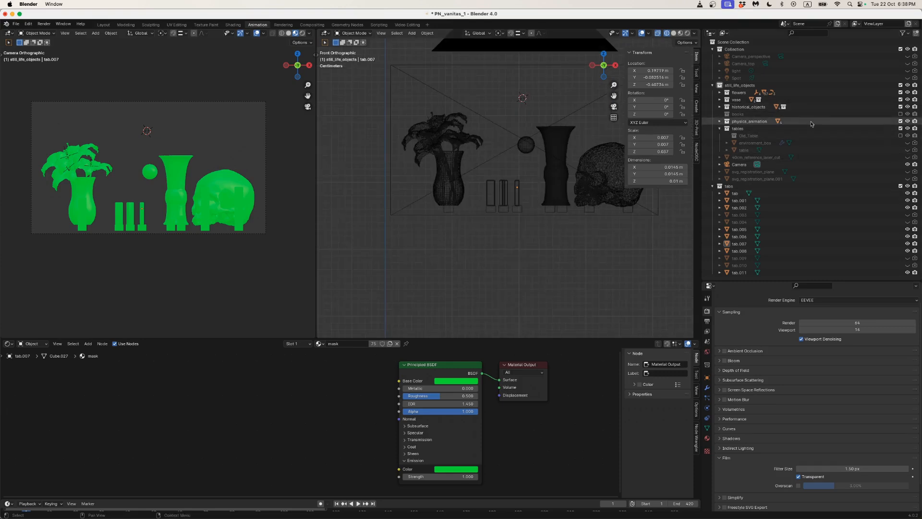
{"action": "left_click", "coordinate": [900, 122]}
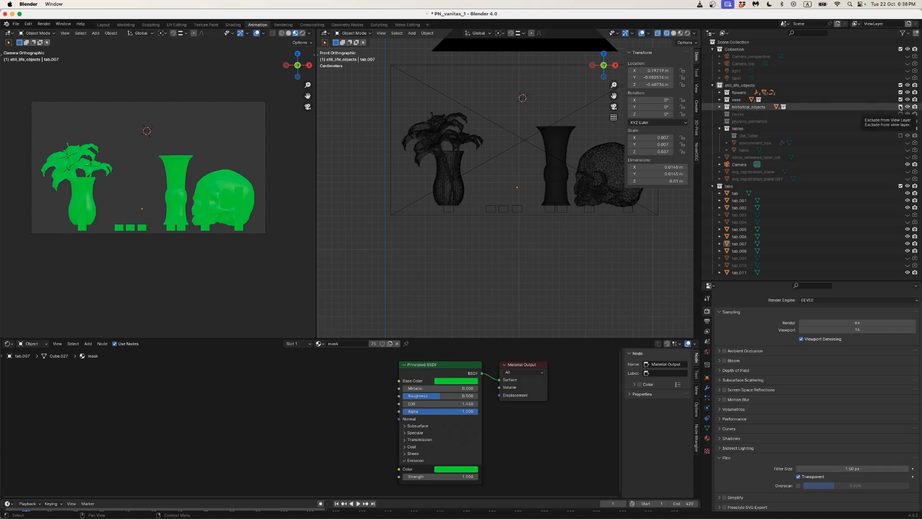
Leave only the quartz visible in historical_objects by showing it, hiding the skull and excluding the more_historical_objects collection.
{"action": "left_click", "coordinate": [720, 107]}
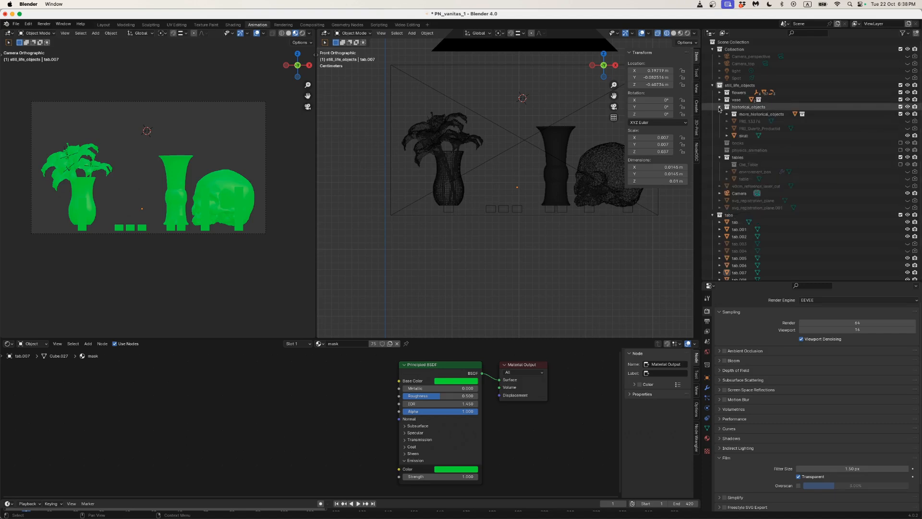
{"action": "left_click", "coordinate": [907, 128]}
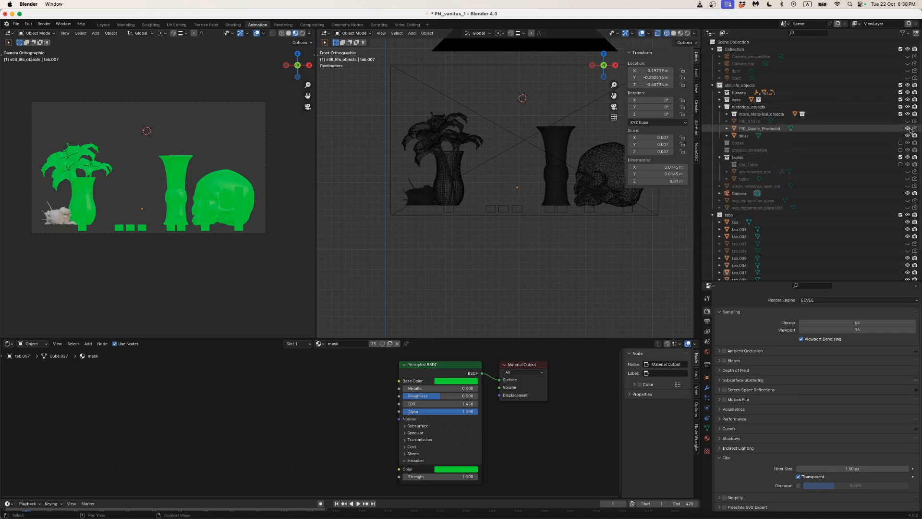
{"action": "left_click", "coordinate": [913, 136]}
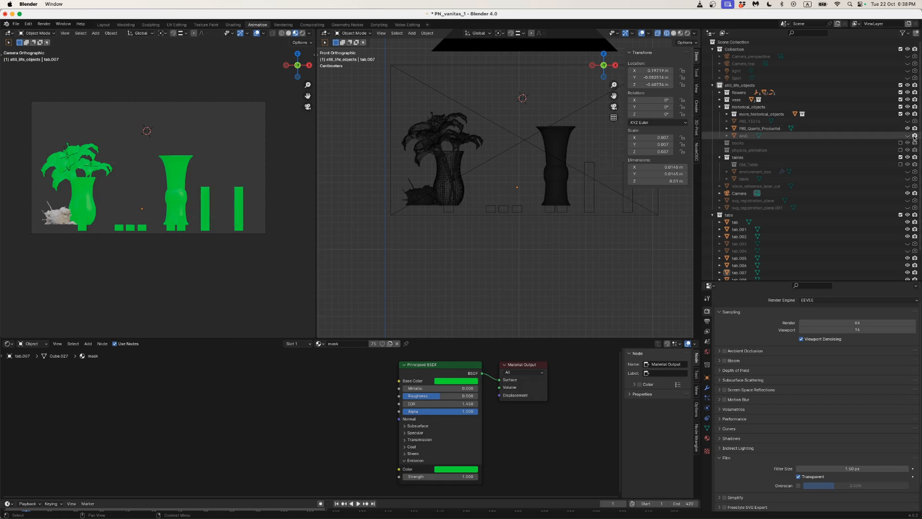
{"action": "left_click", "coordinate": [565, 140]}
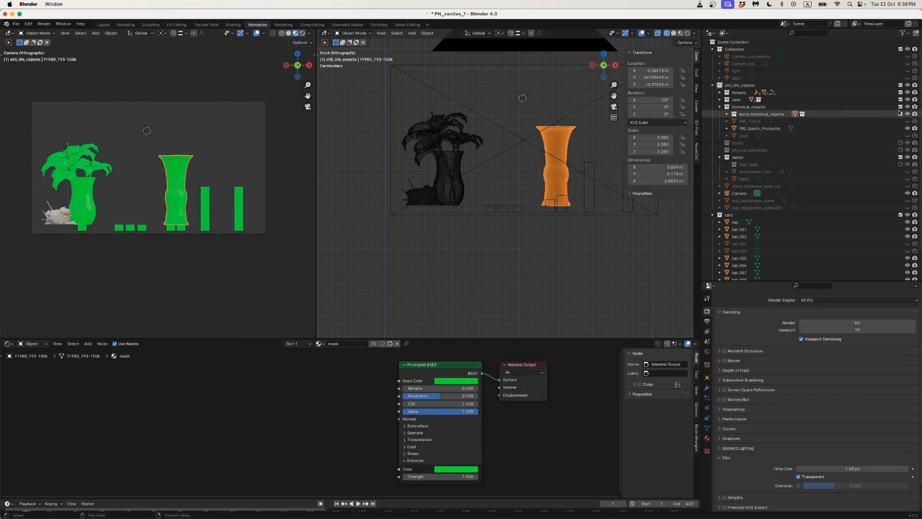
{"action": "left_click", "coordinate": [900, 114]}
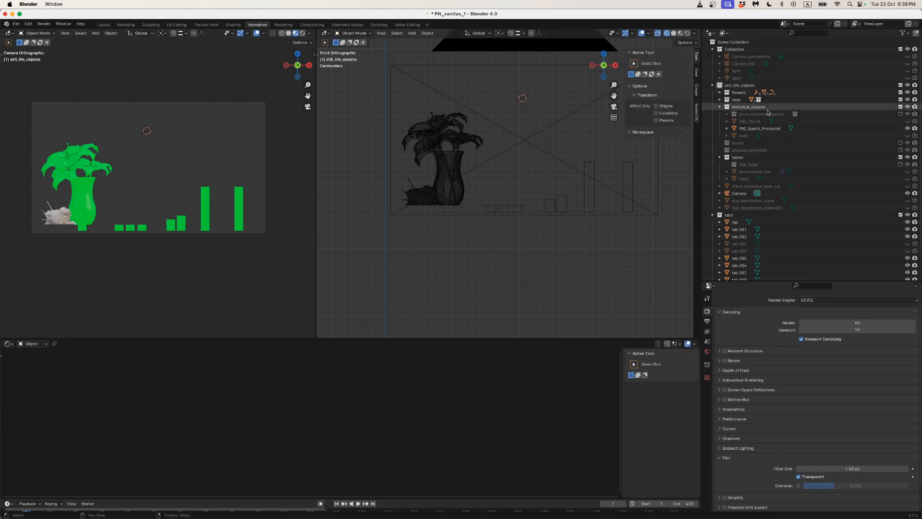
Exclude and re-include the still_life_objects collection, and exclude its flowers and vase collections from the view layer.
{"action": "left_click", "coordinate": [901, 85]}
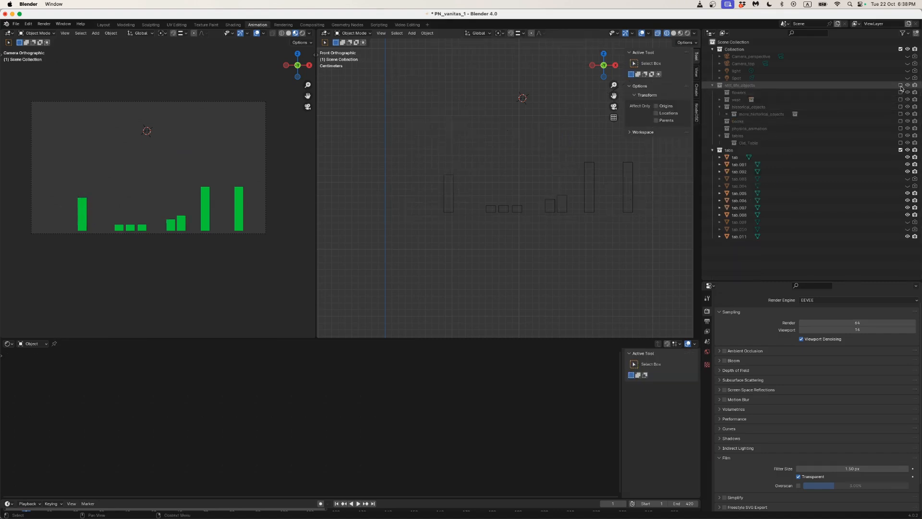
{"action": "left_click", "coordinate": [901, 86]}
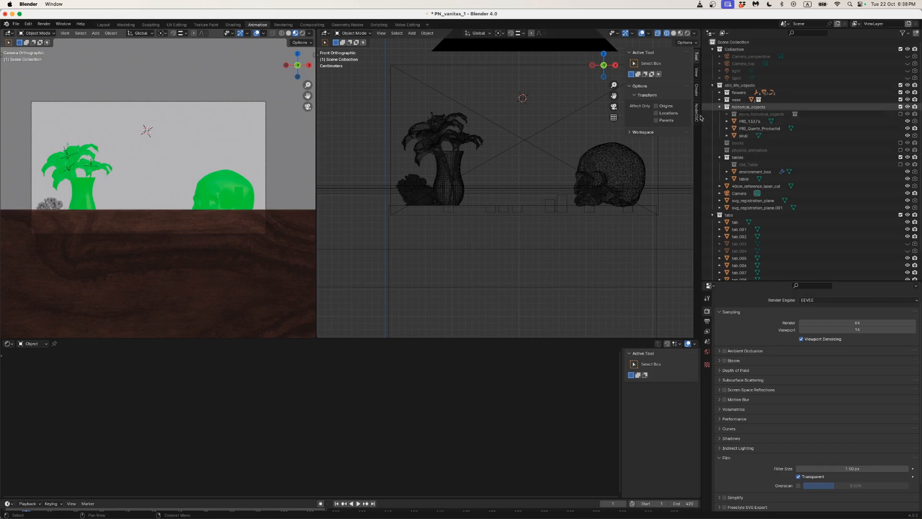
{"action": "scroll", "coordinate": [593, 202], "scroll_direction": "down", "scroll_amount": 3}
{"action": "scroll", "coordinate": [593, 202], "scroll_direction": "down", "scroll_amount": 5}
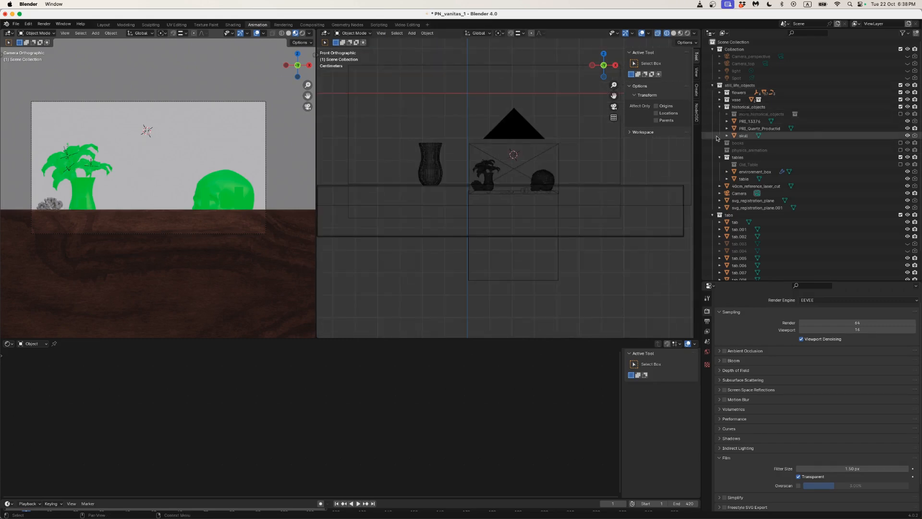
{"action": "left_click", "coordinate": [901, 92]}
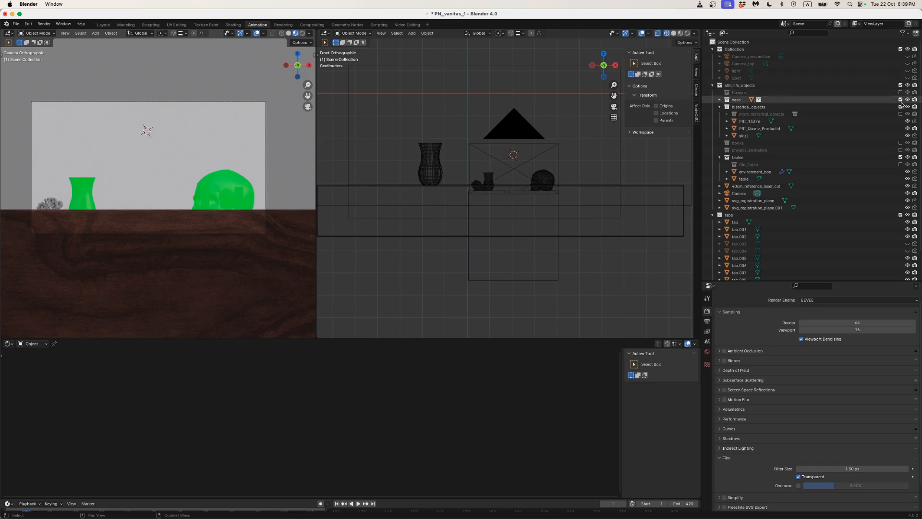
{"action": "left_click", "coordinate": [900, 99]}
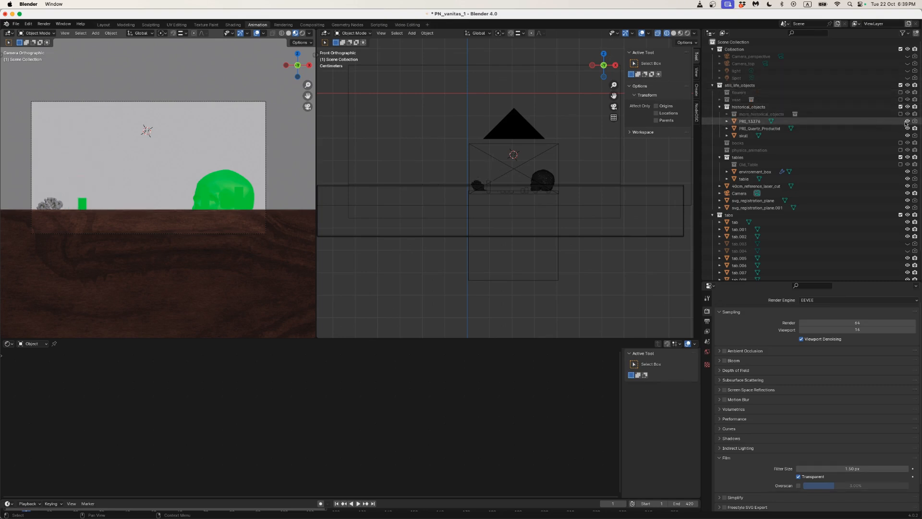
Switch the front view to solid shading in perspective and hide the skull.
{"action": "left_click_drag", "start_coordinate": [555, 174], "coordinate": [547, 198]}
{"action": "key", "text": "shift+z"}
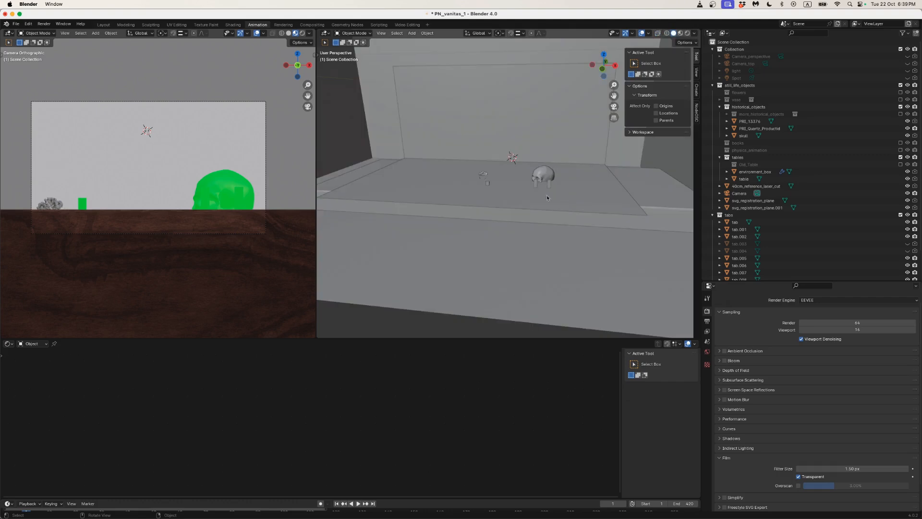
{"action": "scroll", "coordinate": [551, 202], "scroll_direction": "down", "scroll_amount": 3}
{"action": "left_click", "coordinate": [533, 177]}
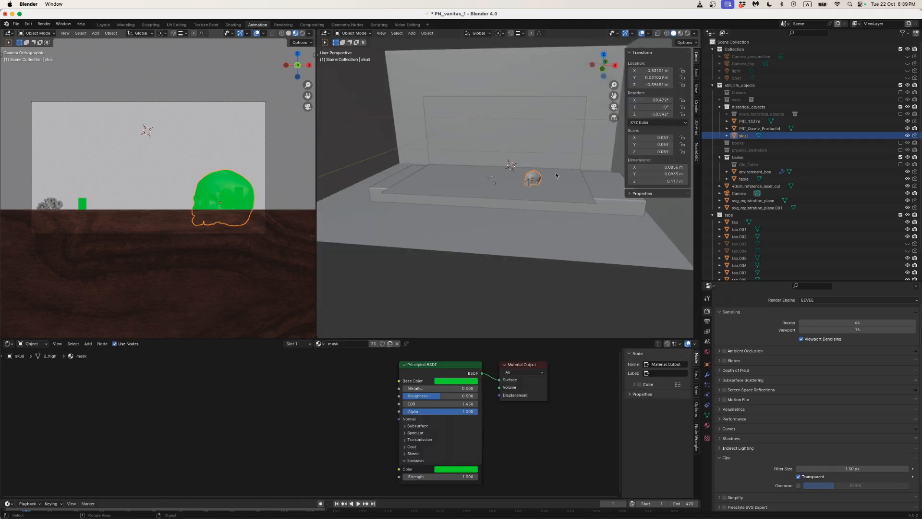
{"action": "left_click", "coordinate": [907, 135]}
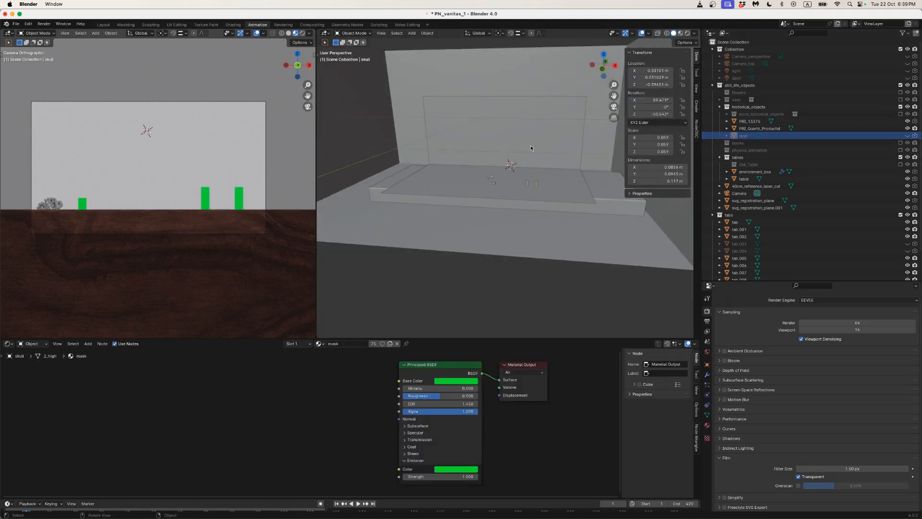
Delete svg_registration_plane and svg_registration_plane.001 from the scene.
{"action": "left_click", "coordinate": [534, 126]}
{"action": "scroll", "coordinate": [534, 134], "scroll_direction": "down", "scroll_amount": 3}
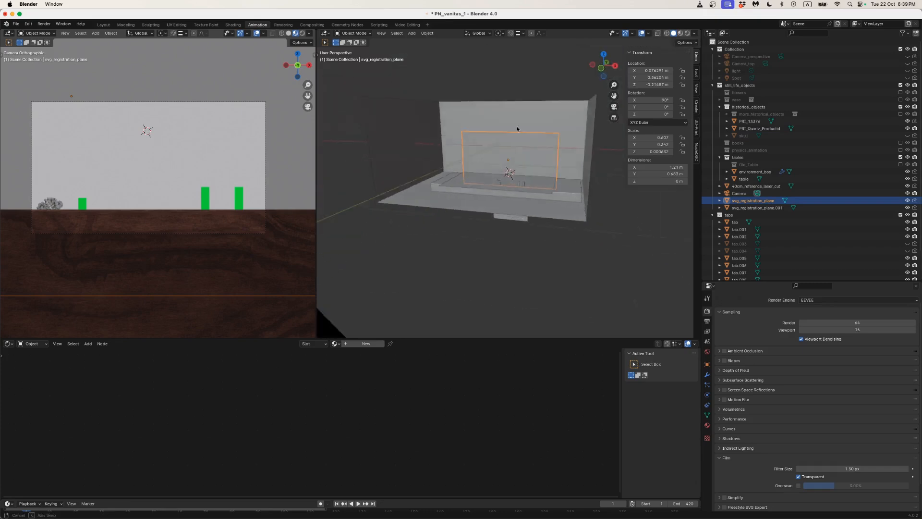
{"action": "mouse_move", "coordinate": [534, 134]}
{"action": "left_mouse_down"}
{"action": "mouse_move", "coordinate": [512, 139]}
{"action": "mouse_move", "coordinate": [531, 143]}
{"action": "left_mouse_up"}
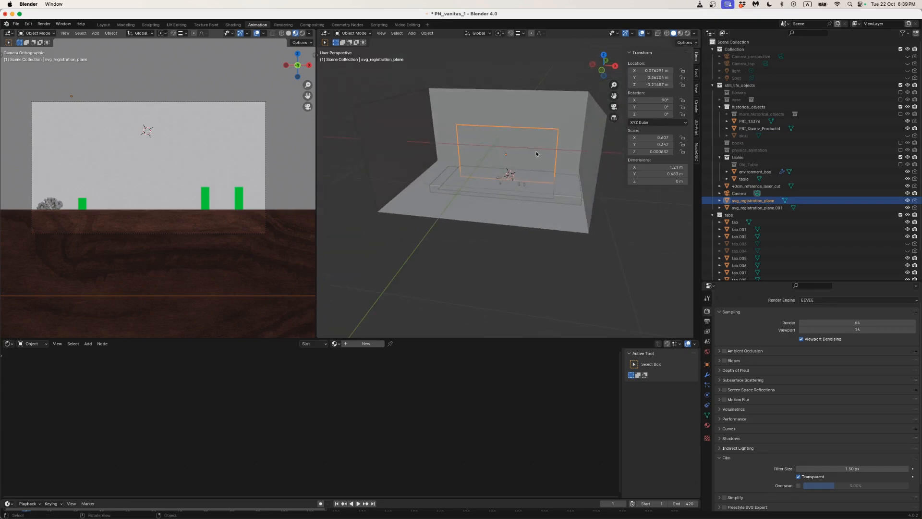
{"action": "scroll", "coordinate": [536, 154], "scroll_direction": "up", "scroll_amount": 3}
{"action": "key", "text": "x"}
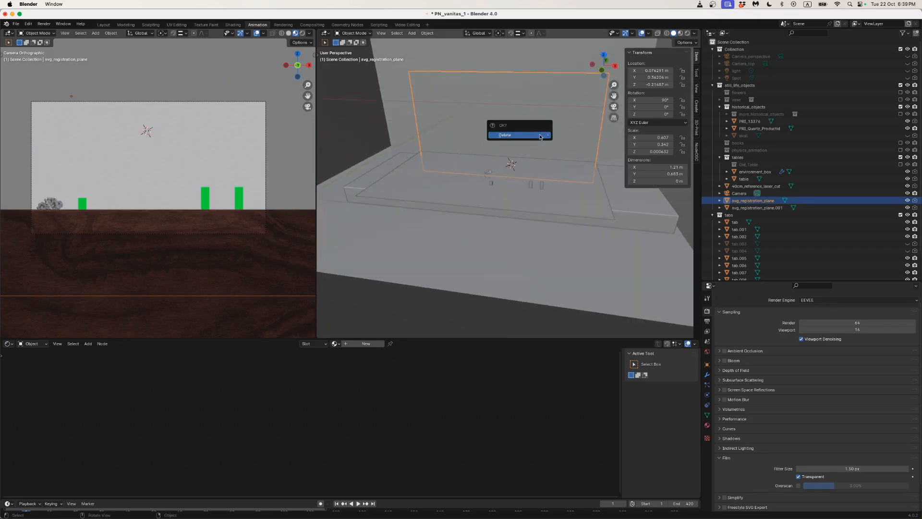
{"action": "left_click", "coordinate": [540, 134]}
{"action": "left_click", "coordinate": [542, 187]}
{"action": "left_click", "coordinate": [569, 184]}
{"action": "key", "text": "x"}
{"action": "left_click", "coordinate": [569, 182]}
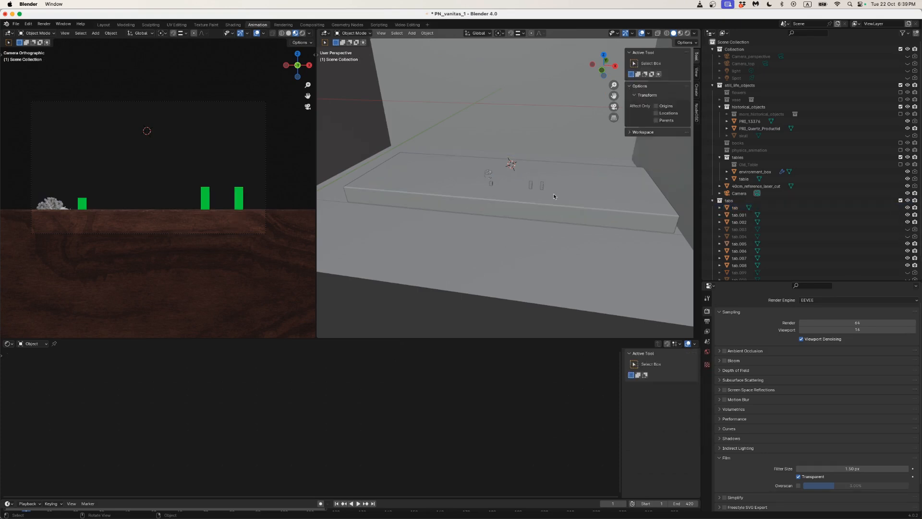
Hide the table and the environment_box surrounding the still life.
{"action": "left_click", "coordinate": [553, 193]}
{"action": "left_click", "coordinate": [908, 179]}
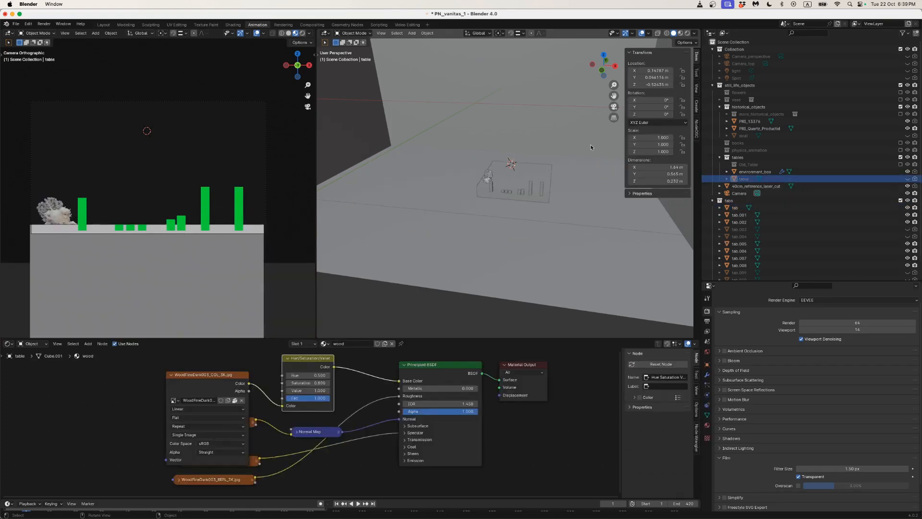
{"action": "left_click", "coordinate": [549, 102]}
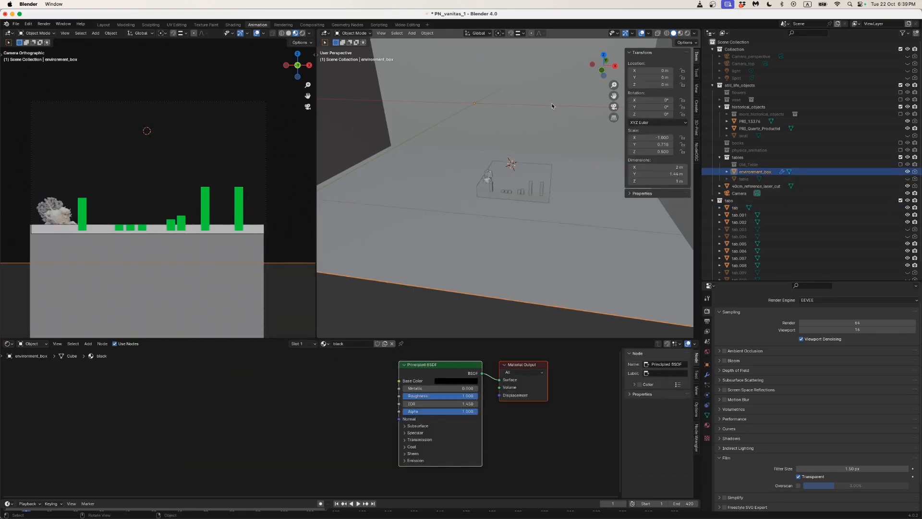
{"action": "left_click", "coordinate": [907, 171]}
Hide the PRI_13376 object behind the quartz.
{"action": "scroll", "coordinate": [508, 202], "scroll_direction": "up", "scroll_amount": 5}
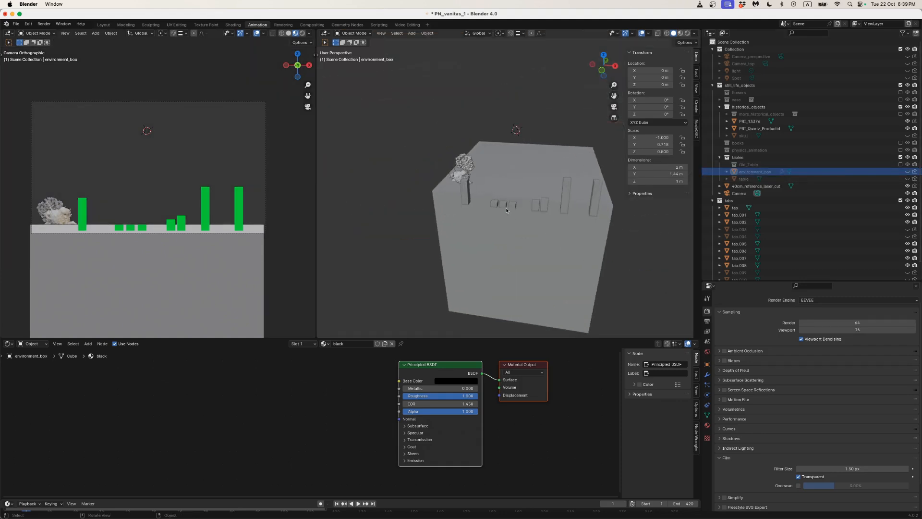
{"action": "left_click", "coordinate": [459, 166]}
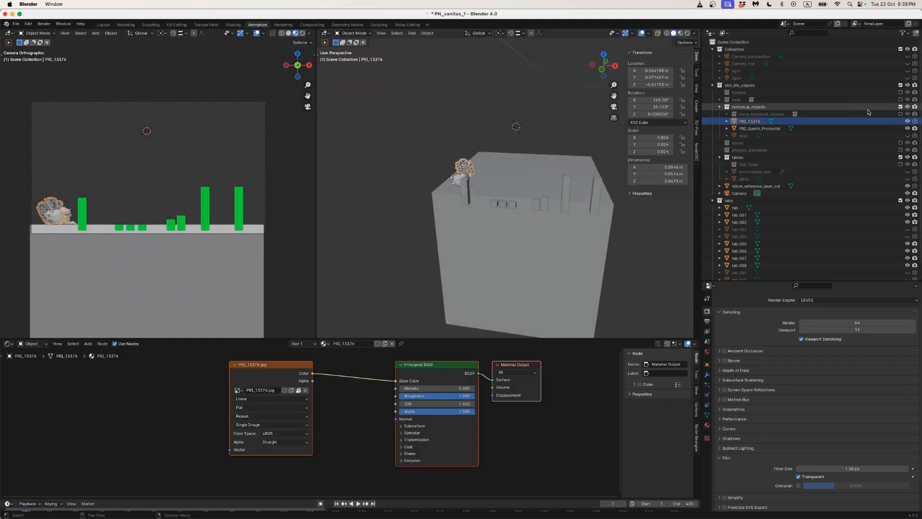
{"action": "left_click", "coordinate": [908, 121]}
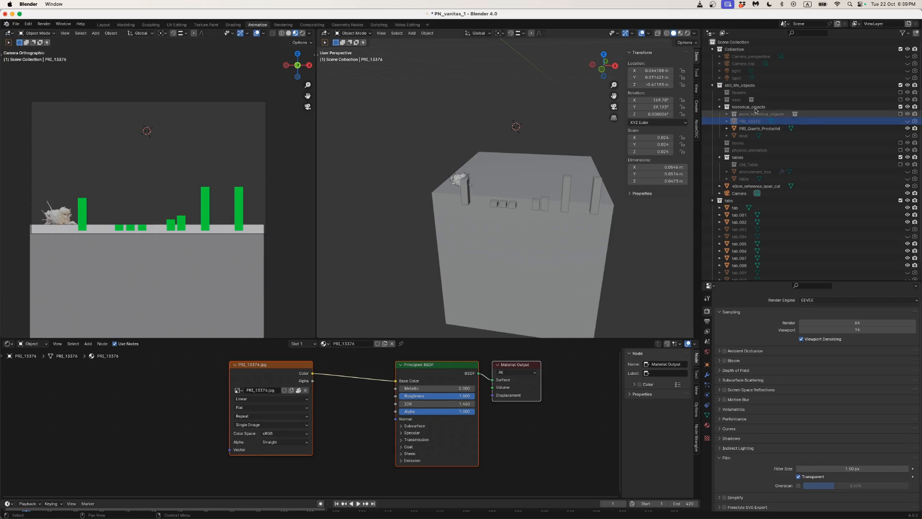
Collapse historical_objects and include the books collection in the view layer.
{"action": "left_click", "coordinate": [720, 107]}
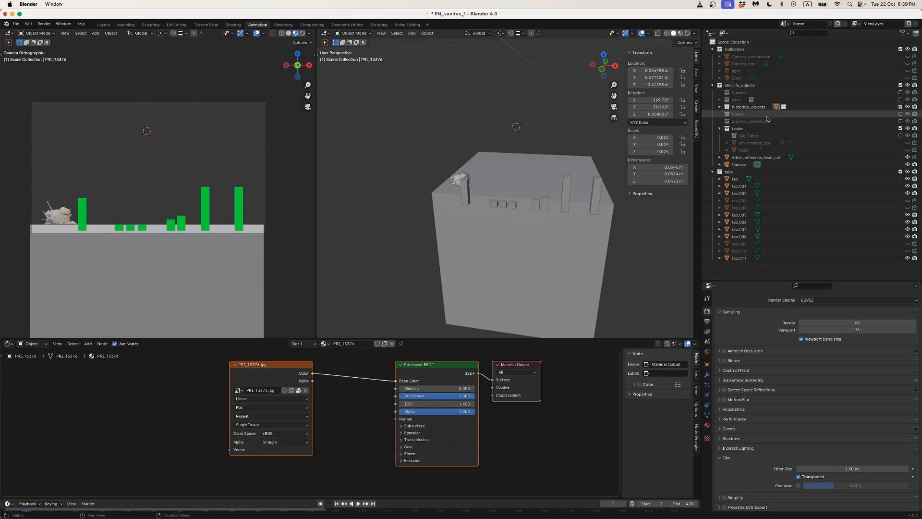
{"action": "left_click", "coordinate": [901, 114]}
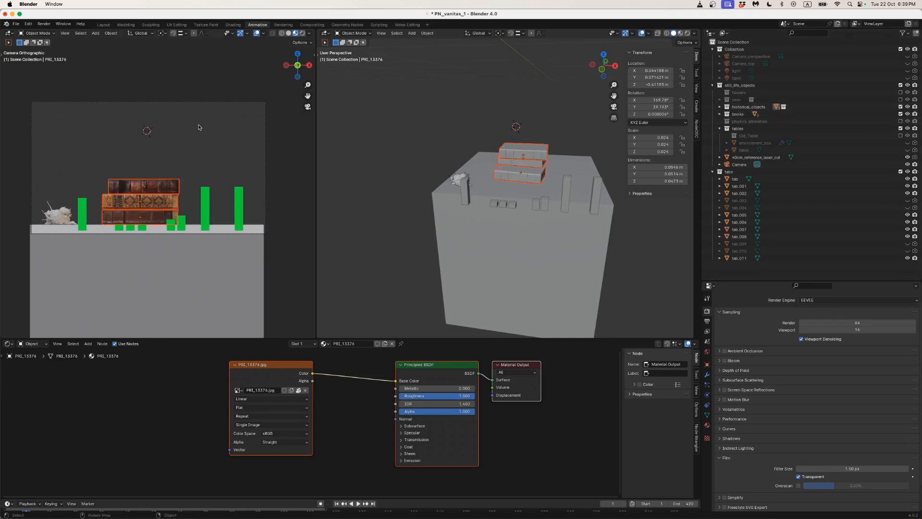
{"action": "scroll", "coordinate": [495, 168], "scroll_direction": "up", "scroll_amount": 3}
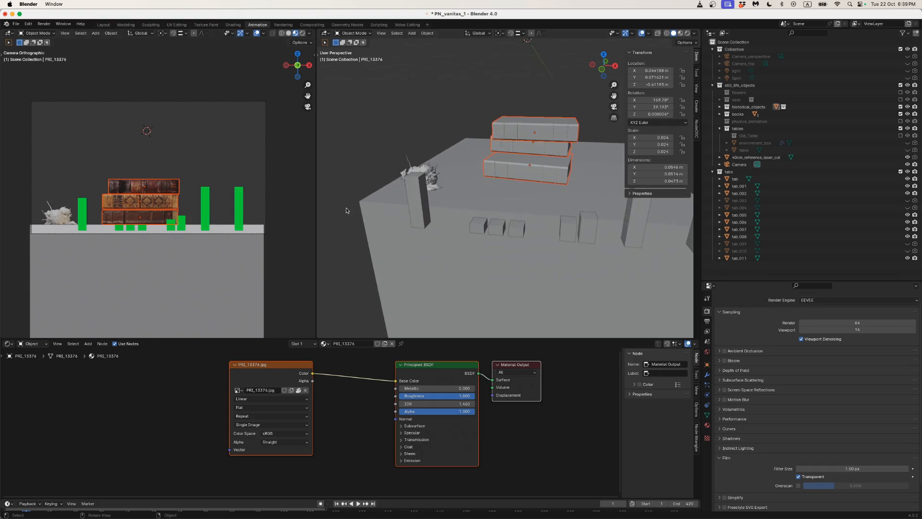
Hide the skull's two tall support tabs, tab and tab.001.
{"action": "left_click", "coordinate": [243, 202]}
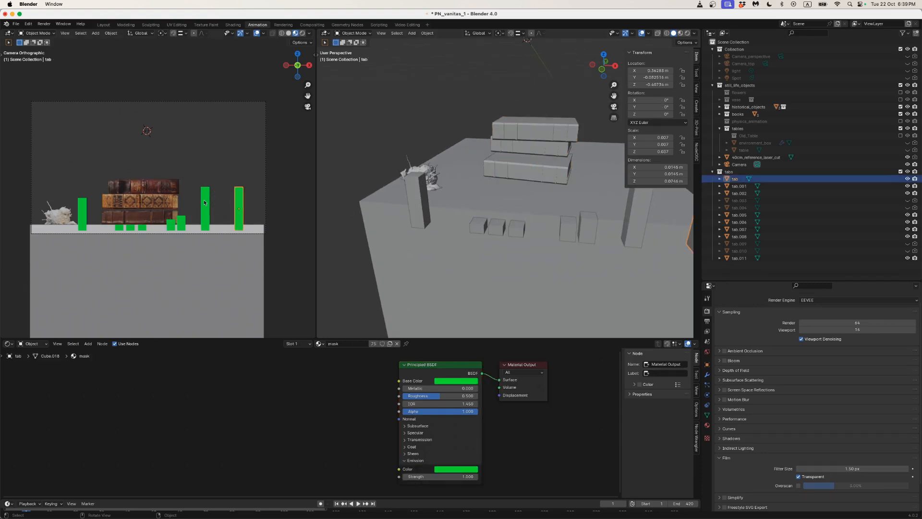
{"action": "left_click", "coordinate": [906, 179]}
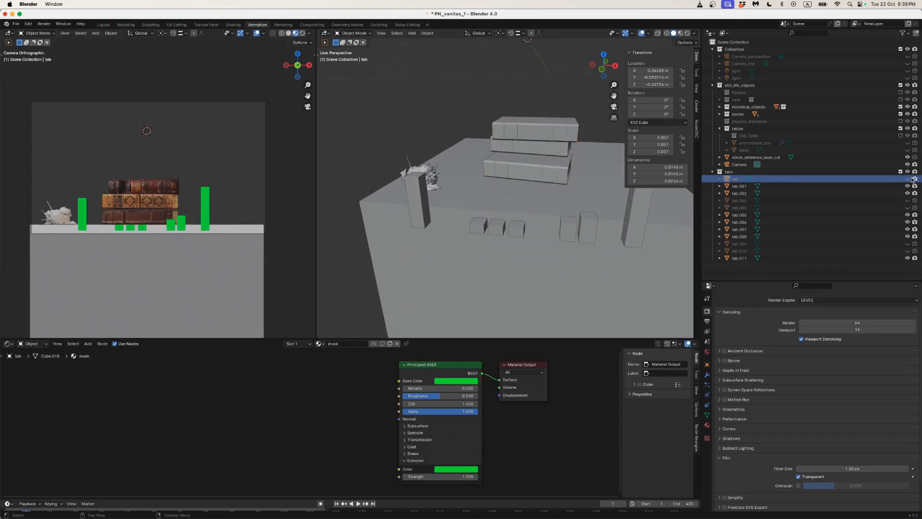
{"action": "left_click", "coordinate": [204, 216]}
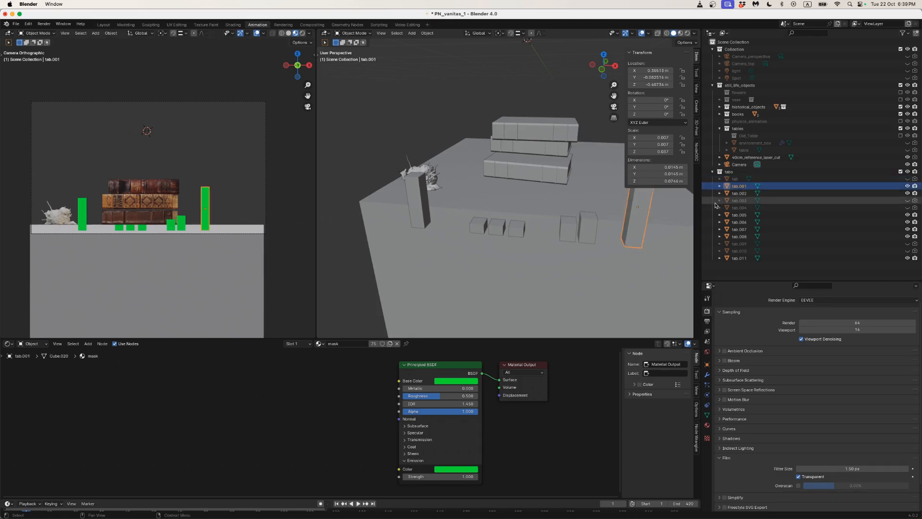
{"action": "left_click", "coordinate": [907, 186]}
Unhide tab.004 and tab.003, the two tall tabs in front of the book stack.
{"action": "scroll", "coordinate": [107, 252], "scroll_direction": "up", "scroll_amount": 3}
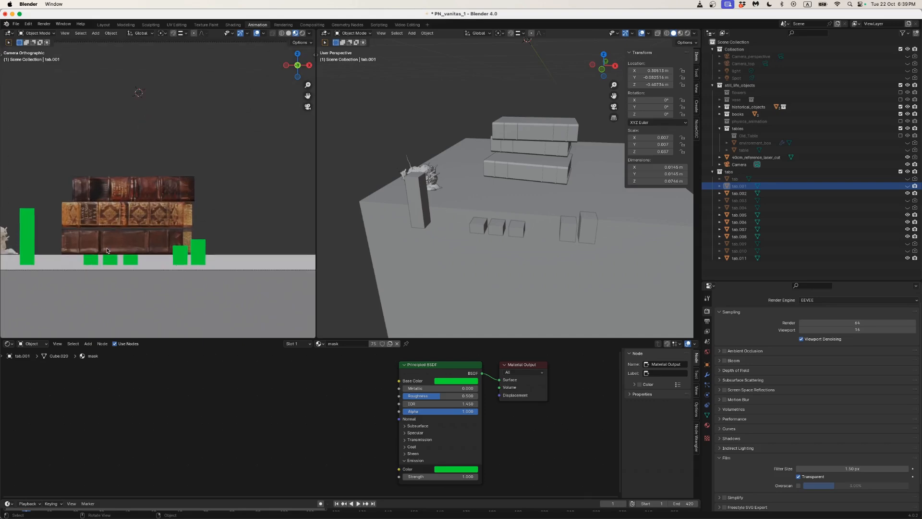
{"action": "left_click", "coordinate": [908, 207]}
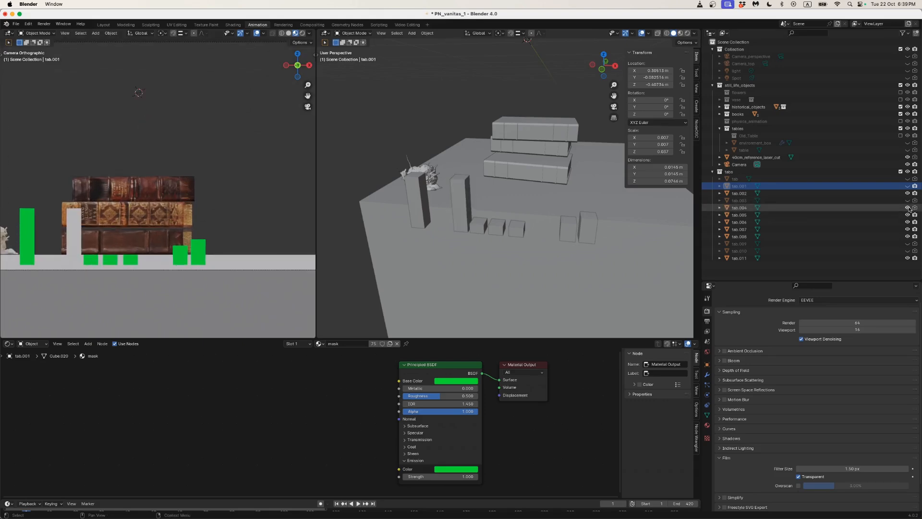
{"action": "left_click", "coordinate": [909, 245]}
{"action": "left_click", "coordinate": [909, 245]}
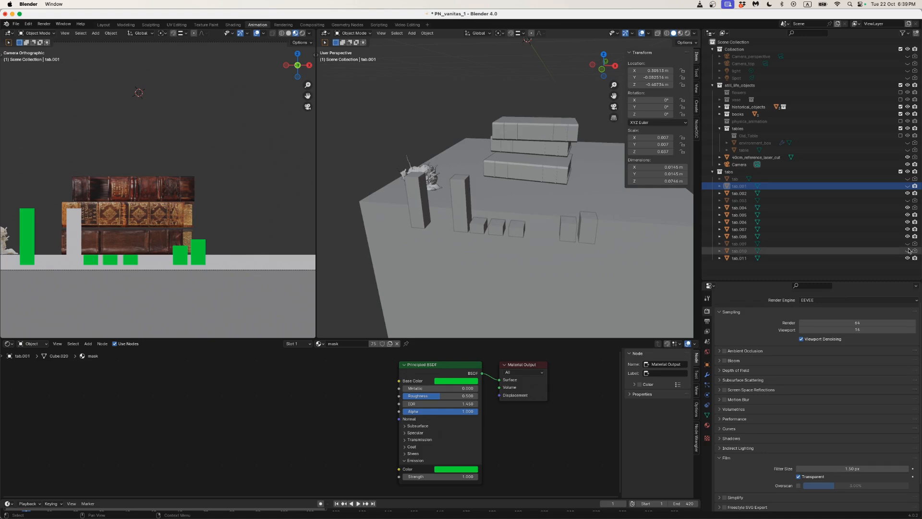
{"action": "left_click", "coordinate": [907, 200]}
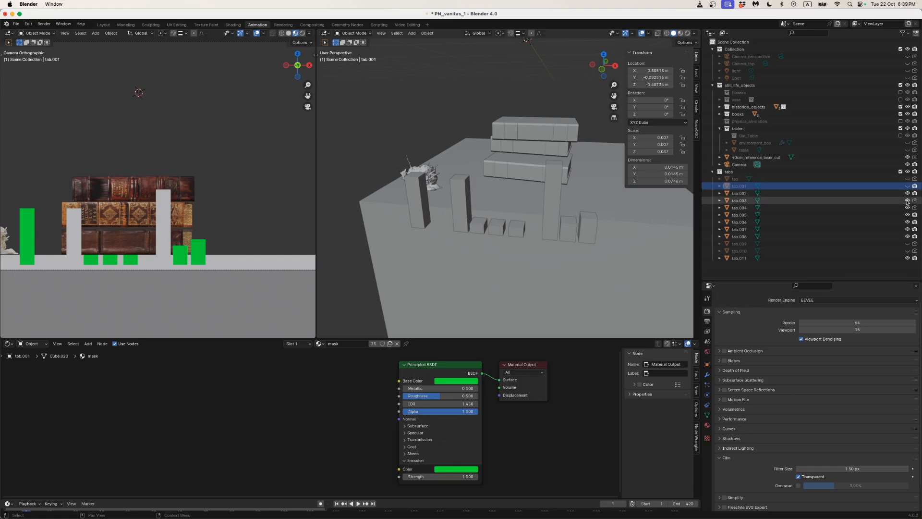
Hide the tabs tab.002 through tab.008 and tab.011, leaving only the quartz, the books and the table block on view.
{"action": "left_click_drag", "start_coordinate": [907, 201], "coordinate": [908, 237]}
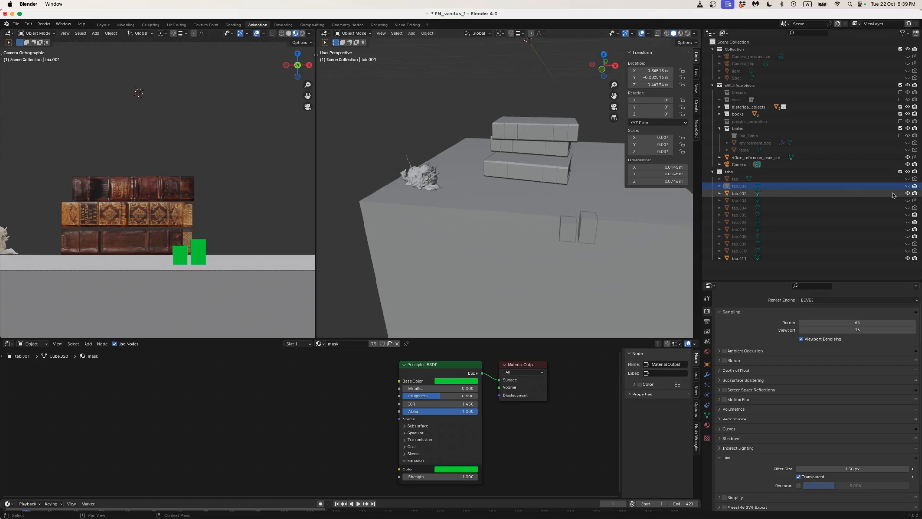
{"action": "left_click", "coordinate": [908, 194]}
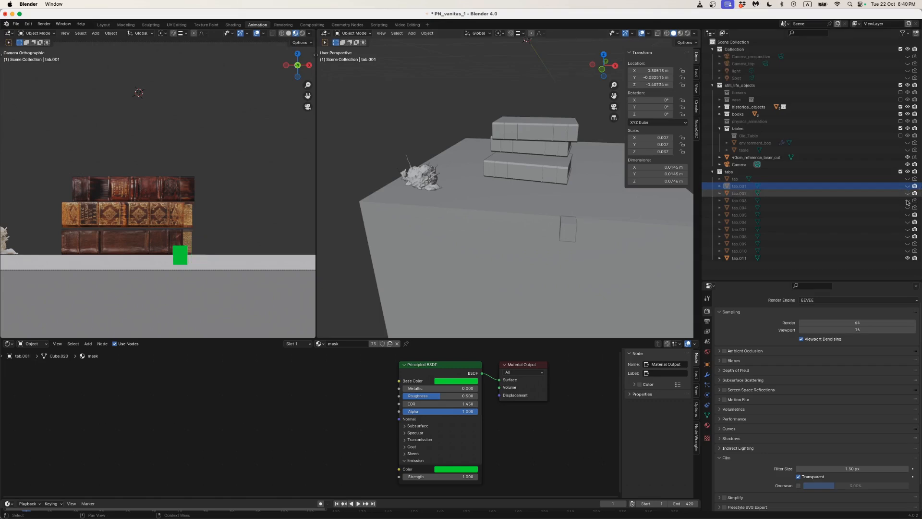
{"action": "left_click", "coordinate": [908, 258]}
{"action": "left_click", "coordinate": [908, 250]}
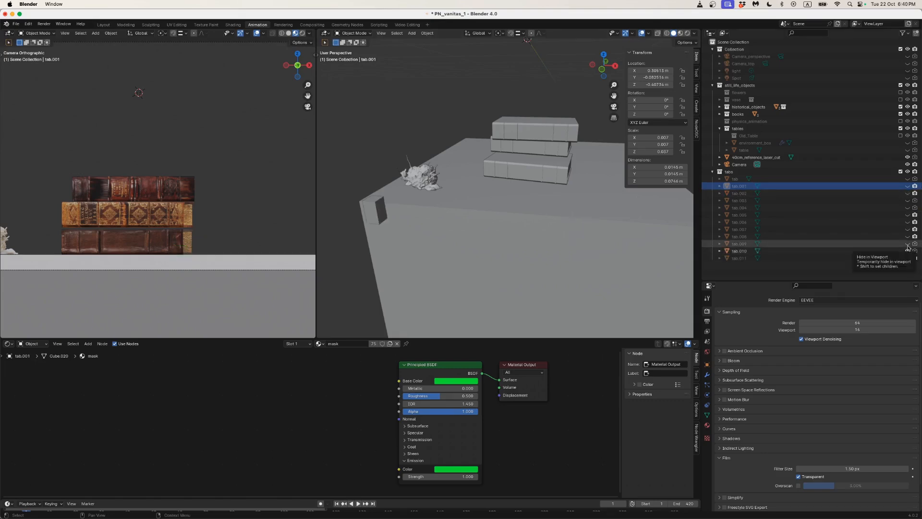
{"action": "left_click", "coordinate": [908, 251]}
Unhide tab.010 and tab.009, the two short support tabs in front of the quartz.
{"action": "scroll", "coordinate": [389, 185], "scroll_direction": "down", "scroll_amount": 2}
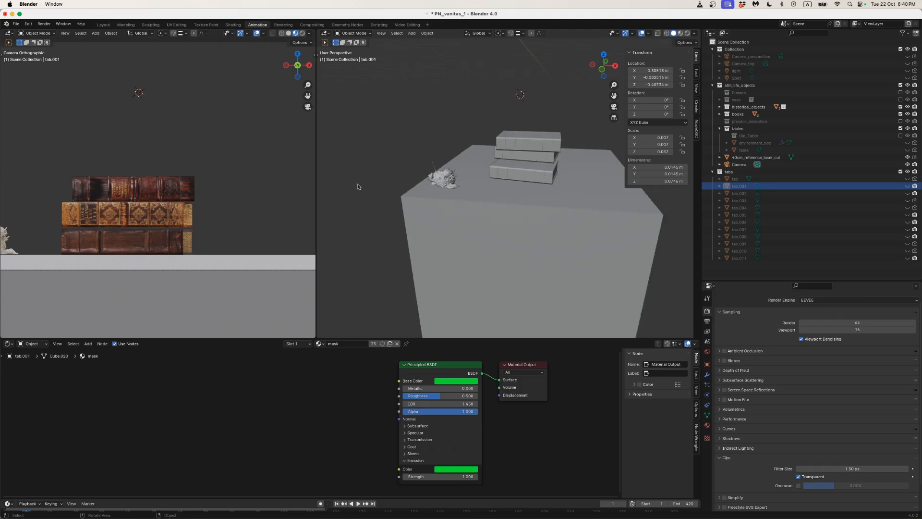
{"action": "scroll", "coordinate": [257, 202], "scroll_direction": "down", "scroll_amount": 3}
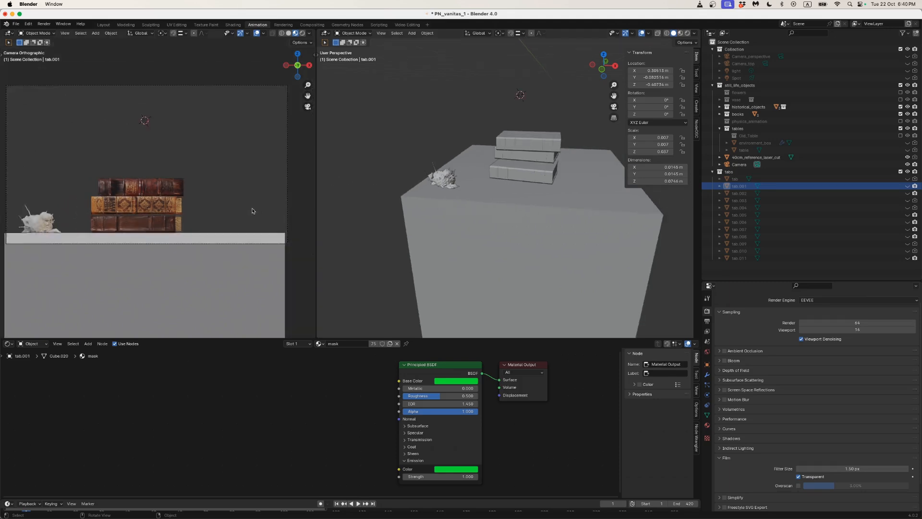
{"action": "left_click", "coordinate": [908, 250]}
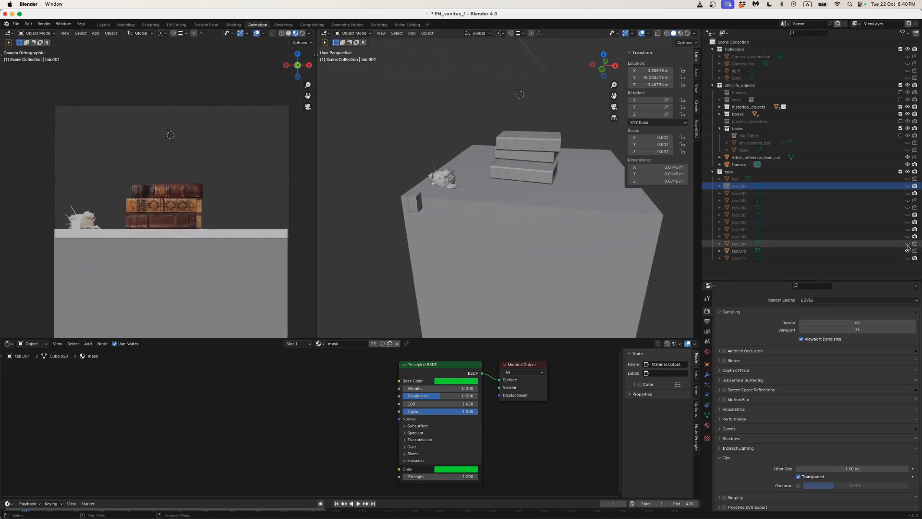
{"action": "left_click", "coordinate": [908, 244]}
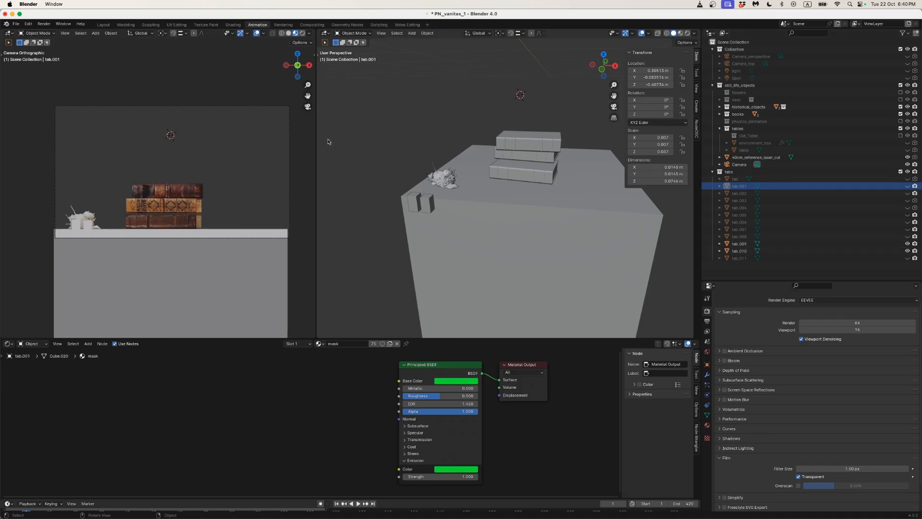
{"action": "left_click", "coordinate": [908, 258]}
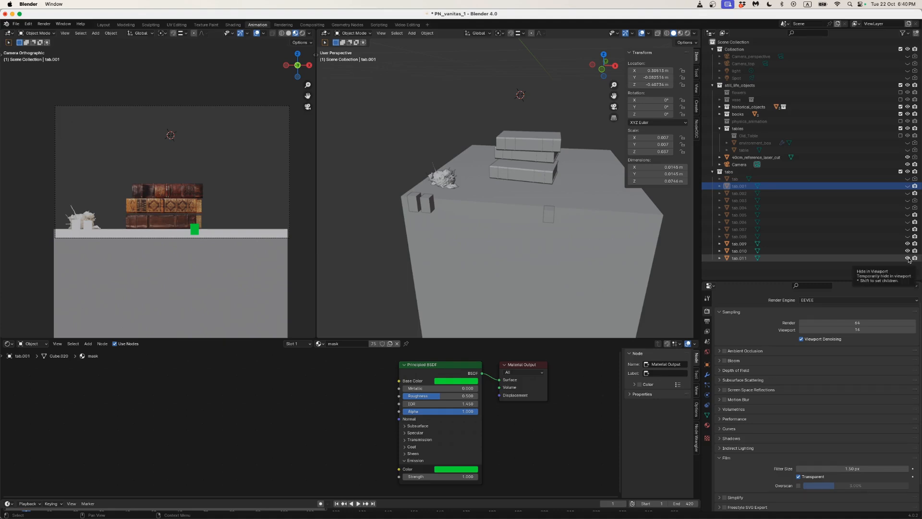
{"action": "left_click", "coordinate": [907, 258]}
{"action": "left_click", "coordinate": [908, 229]}
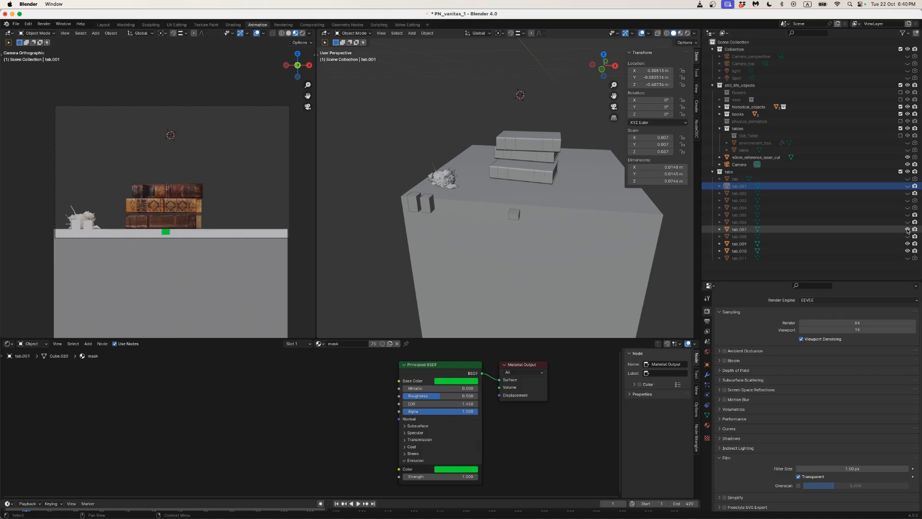
{"action": "left_click", "coordinate": [908, 229]}
{"action": "left_click", "coordinate": [908, 222]}
{"action": "left_click", "coordinate": [908, 221]}
{"action": "left_click", "coordinate": [908, 215]}
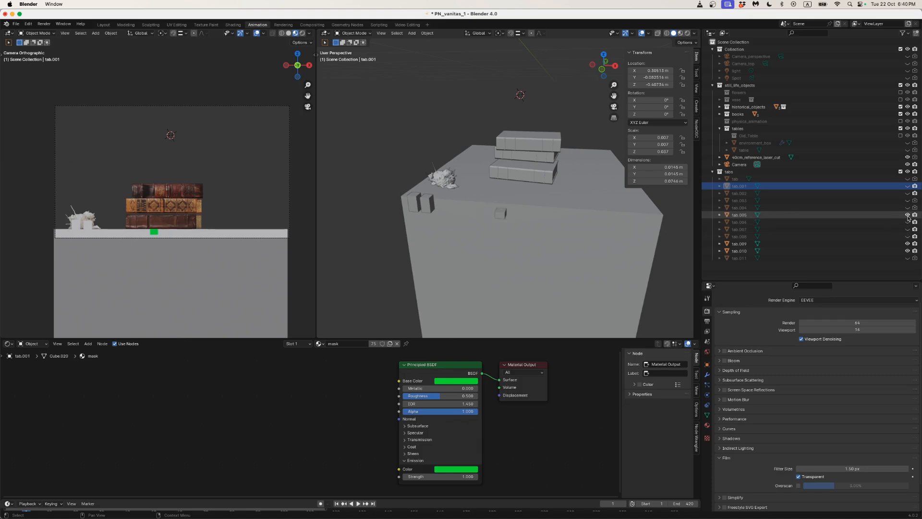
{"action": "left_click", "coordinate": [908, 215]}
Unhide the two tall support tabs in front of the book stack, tab.004 and tab.003.
{"action": "left_click", "coordinate": [907, 207]}
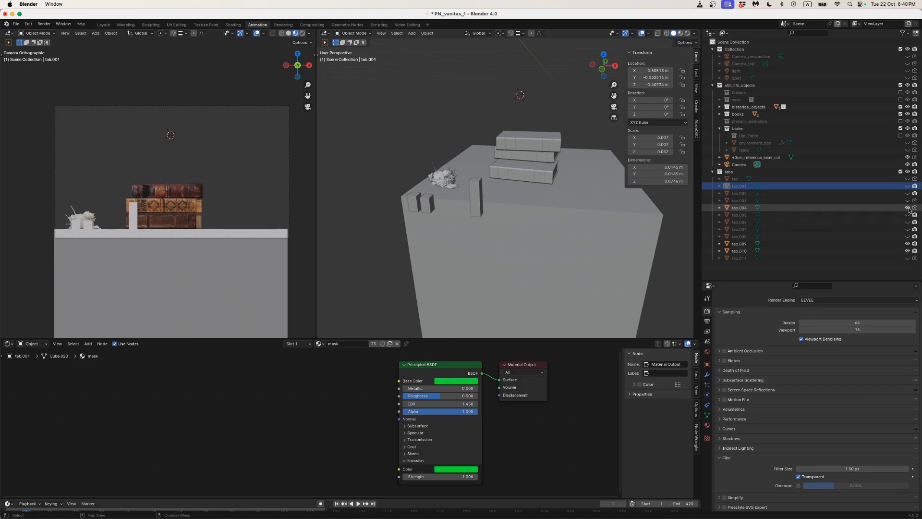
{"action": "left_click", "coordinate": [907, 200]}
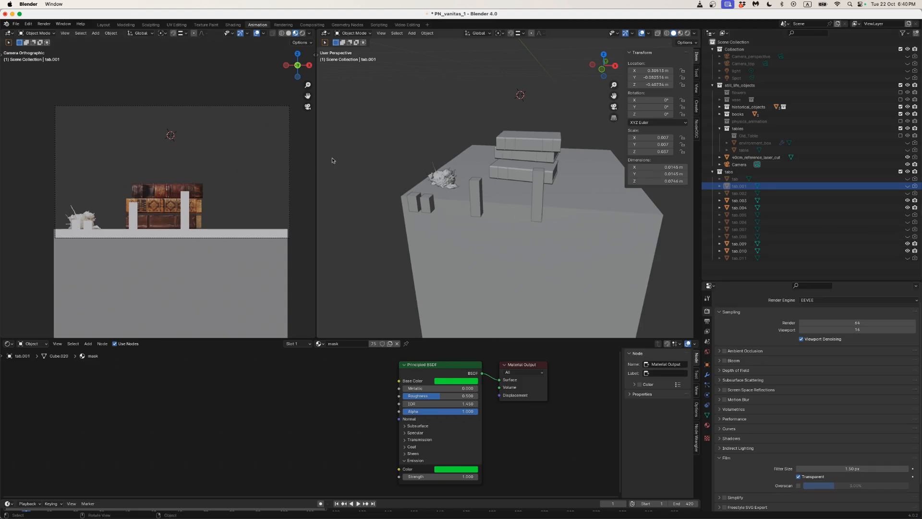
Assign the existing green mask material to tab.003, the taller tab in front of the books.
{"action": "left_click", "coordinate": [536, 210]}
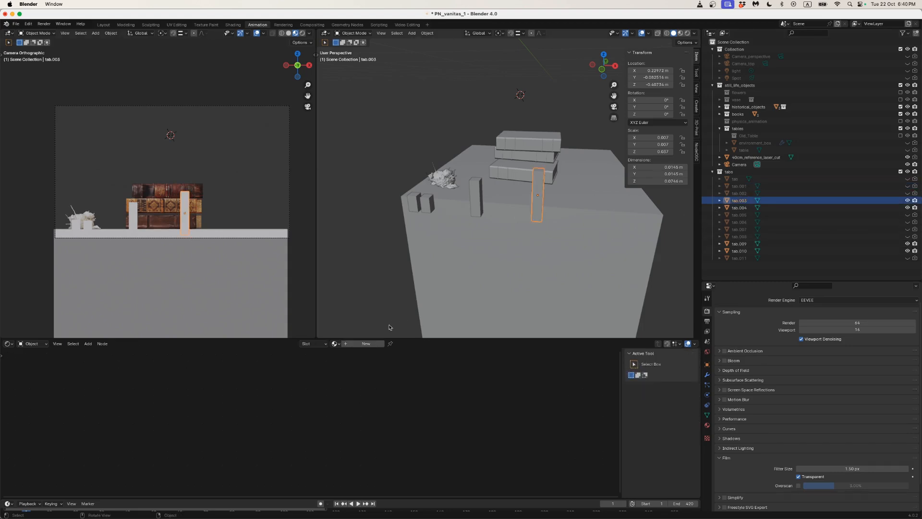
{"action": "left_click", "coordinate": [335, 343]}
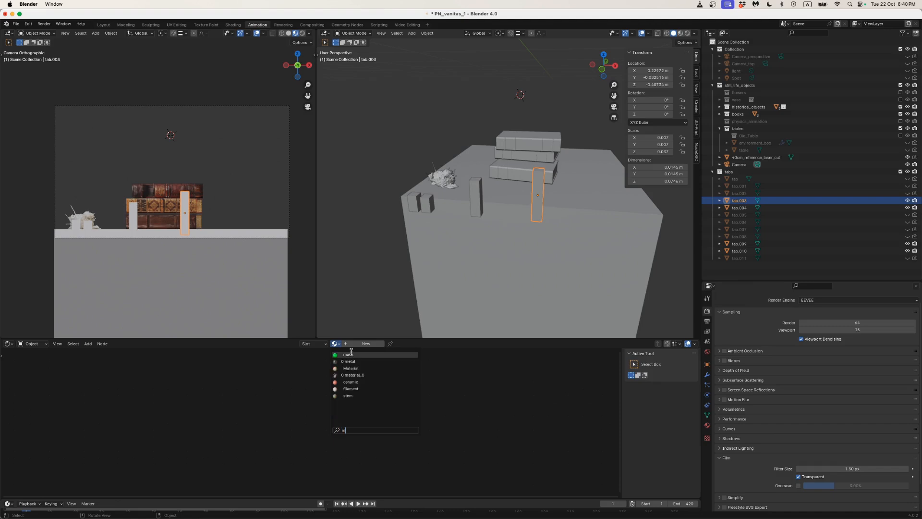
{"action": "left_click", "coordinate": [348, 409]}
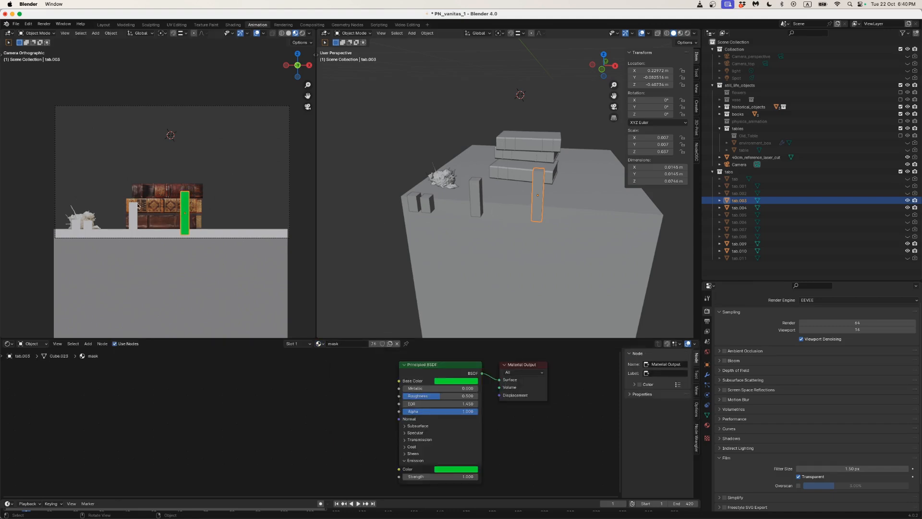
Link tab.003's mask material to the three books, the quartz, tab.004, tab.009 and tab.010, with tab.003 as the active object.
{"action": "left_click", "coordinate": [533, 149], "text": "shift"}
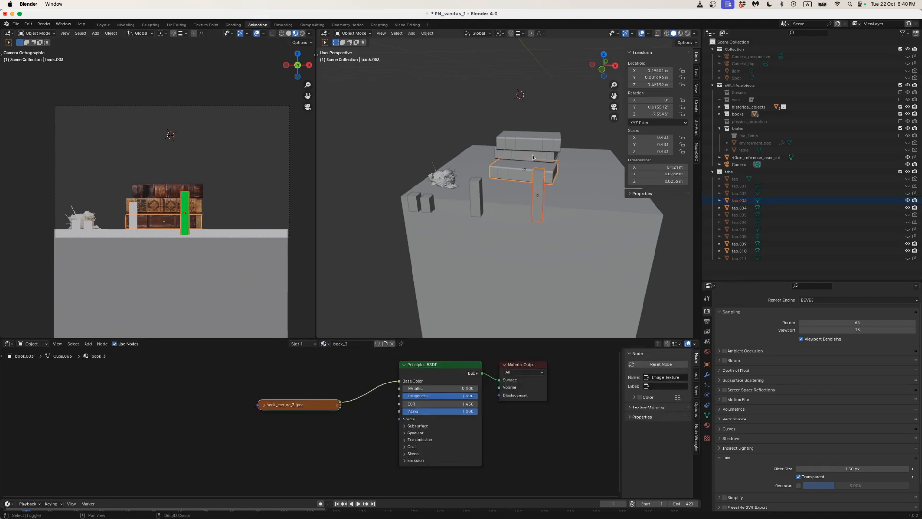
{"action": "left_click", "coordinate": [478, 201], "text": "shift"}
{"action": "left_click", "coordinate": [450, 179], "text": "shift"}
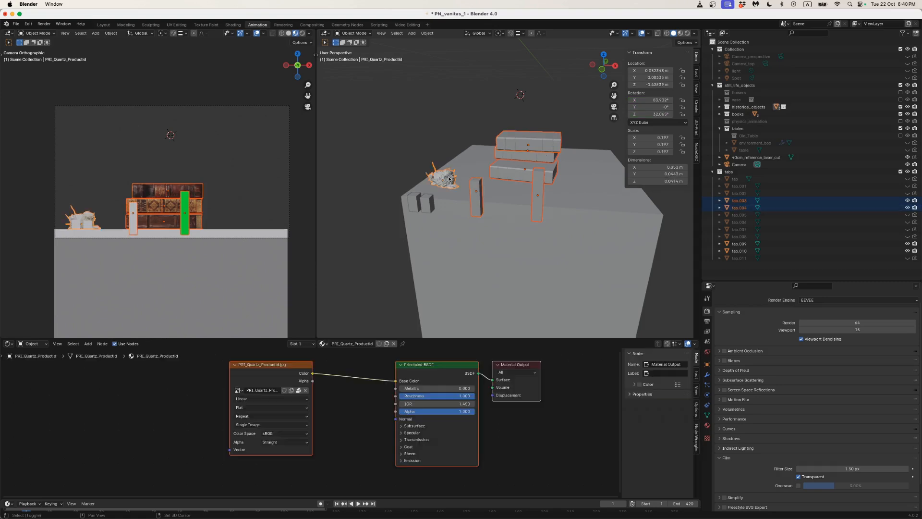
{"action": "left_click", "coordinate": [428, 207], "text": "shift"}
{"action": "left_click", "coordinate": [413, 202], "text": "shift"}
{"action": "key", "text": "ctrl+l"}
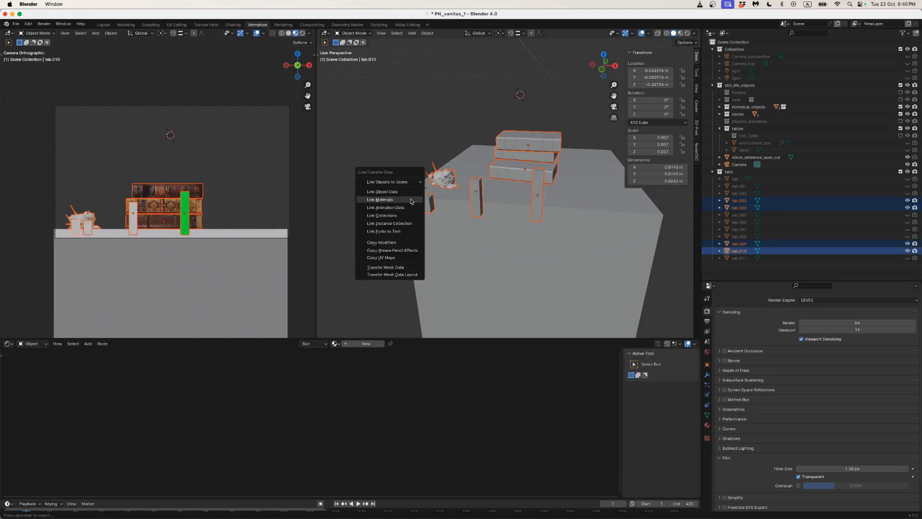
{"action": "left_click", "coordinate": [411, 200]}
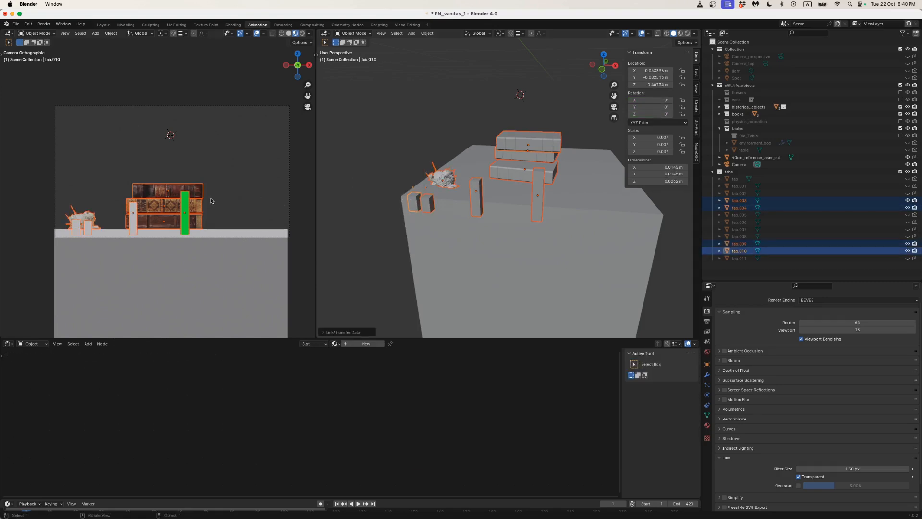
{"action": "left_click", "coordinate": [537, 191], "text": "shift"}
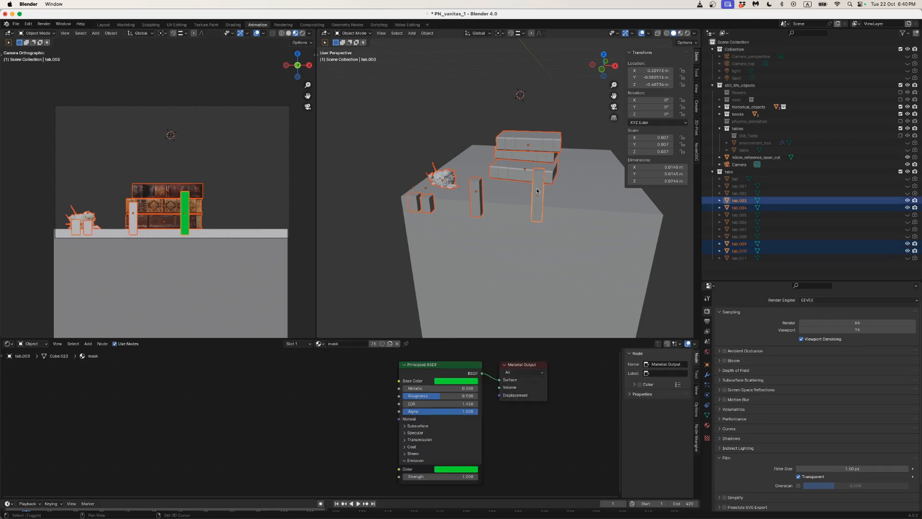
{"action": "key", "text": "ctrl+l"}
{"action": "left_click", "coordinate": [255, 191]}
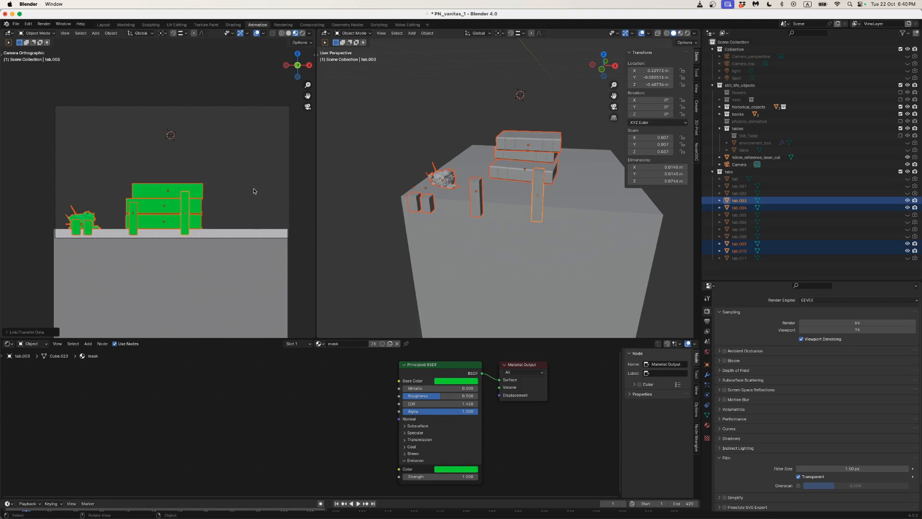
{"action": "left_click", "coordinate": [203, 215]}
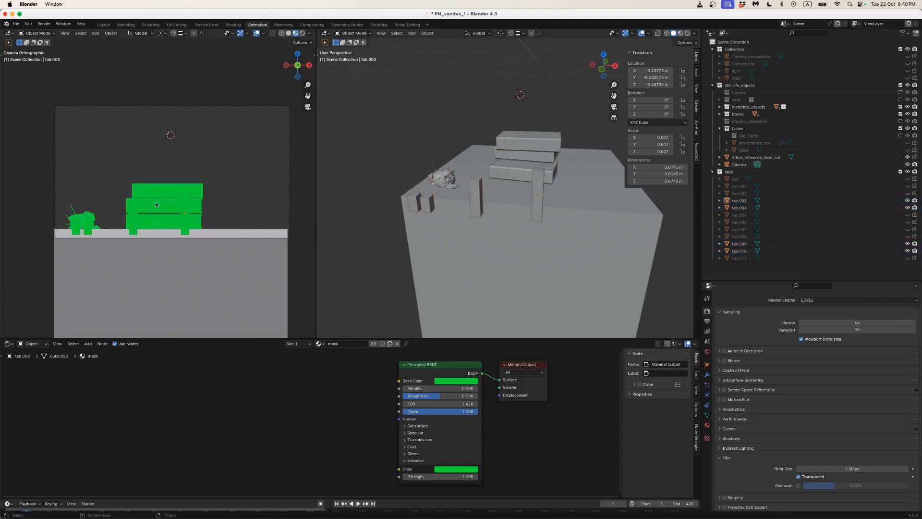
Lower the two upper books together along Z by about 2.7 mm to close the gap above the bottom book.
{"action": "scroll", "coordinate": [156, 205], "scroll_direction": "up", "scroll_amount": 5}
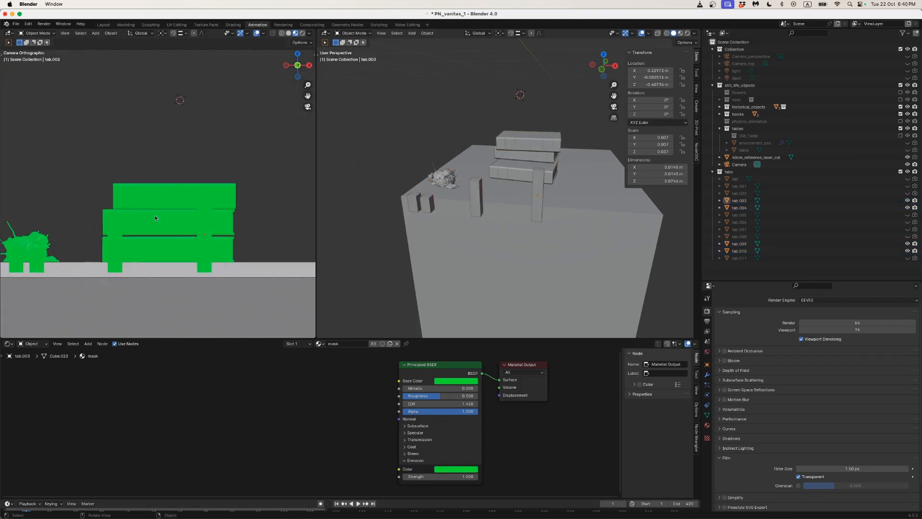
{"action": "left_click", "coordinate": [522, 159]}
{"action": "left_click", "coordinate": [521, 144], "text": "shift"}
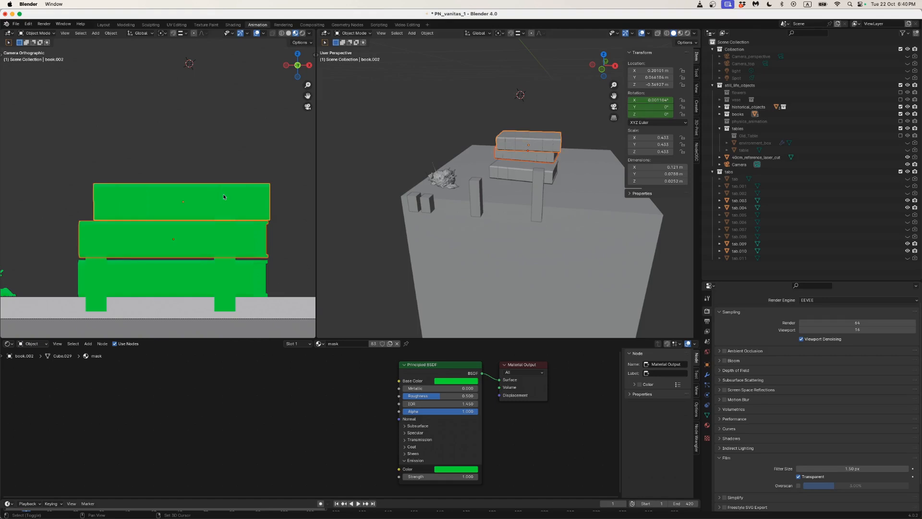
{"action": "key", "text": "g"}
{"action": "key", "text": "z"}
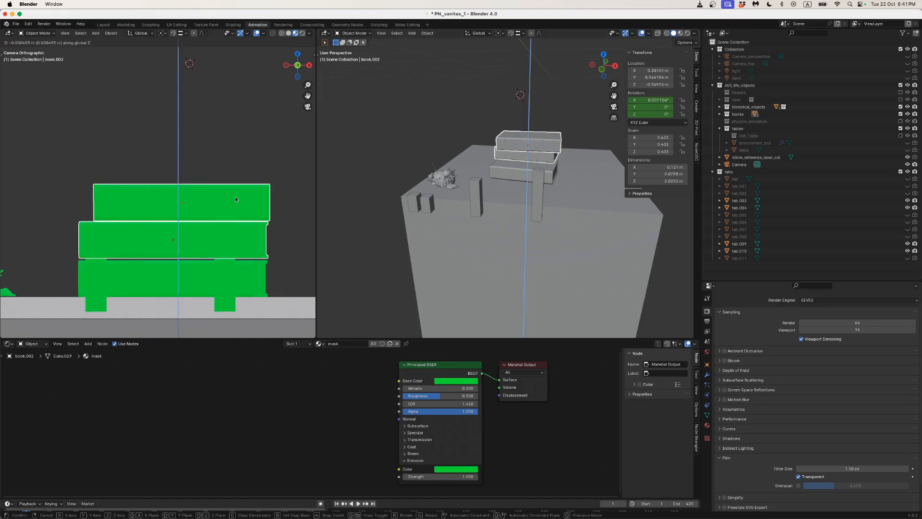
{"action": "left_click", "coordinate": [235, 198]}
{"action": "key", "text": "ctrl+z"}
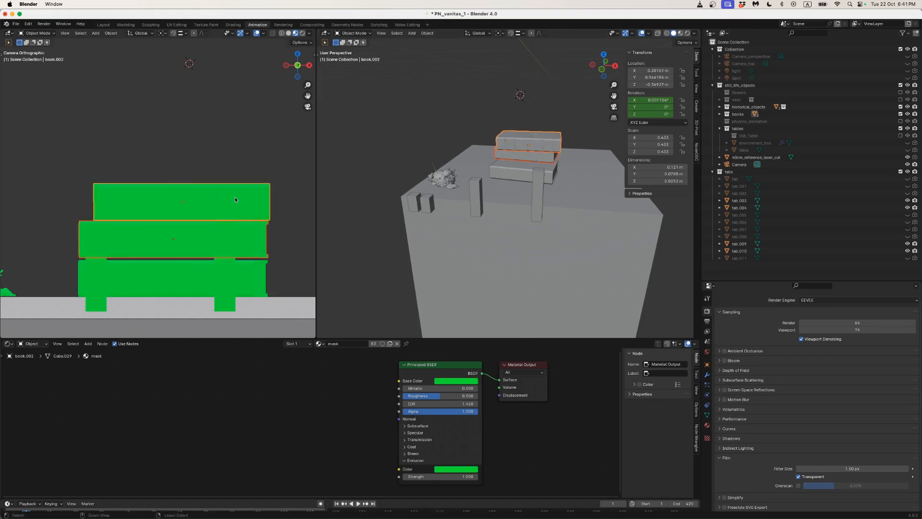
{"action": "key", "text": "g"}
{"action": "key", "text": "z"}
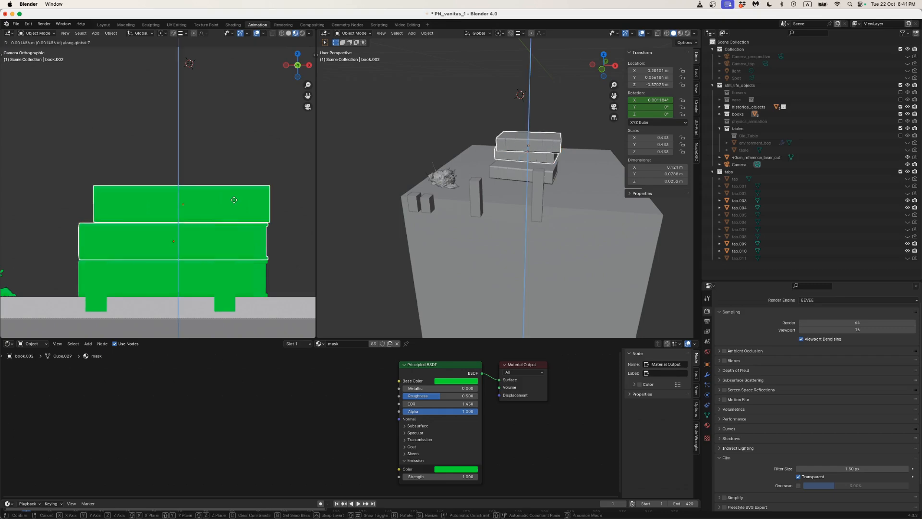
{"action": "key", "text": "Escape"}
Lower the top book along Z by about 1.7 mm so it overlaps the middle book.
{"action": "left_click", "coordinate": [228, 193]}
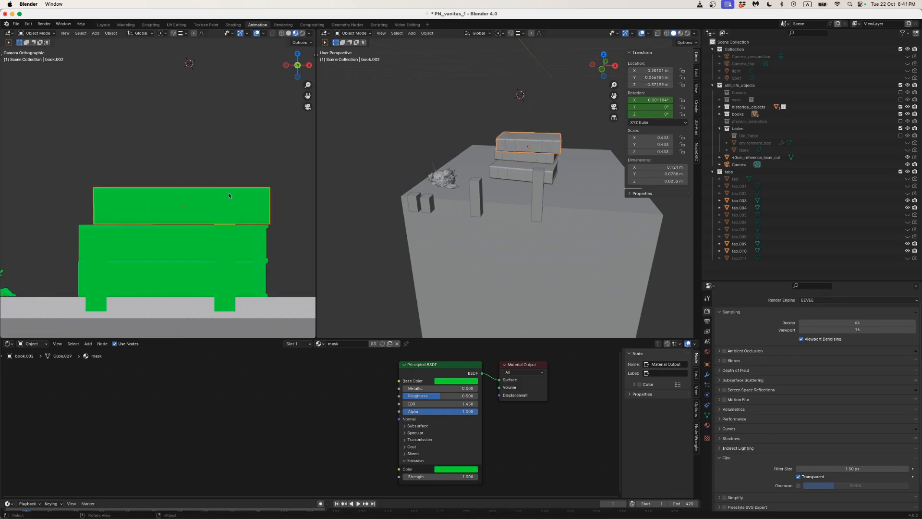
{"action": "key", "text": "g"}
{"action": "key", "text": "z"}
{"action": "left_click", "coordinate": [226, 189]}
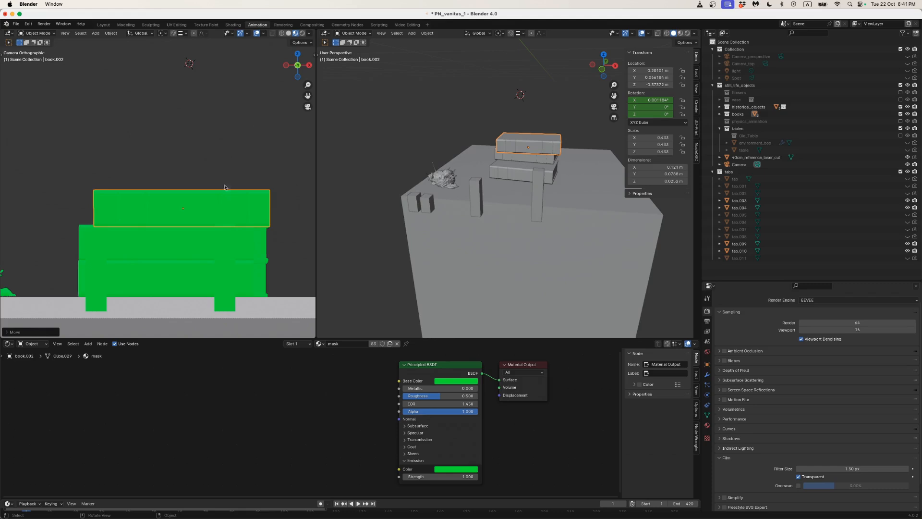
{"action": "scroll", "coordinate": [203, 244], "scroll_direction": "down", "scroll_amount": 4}
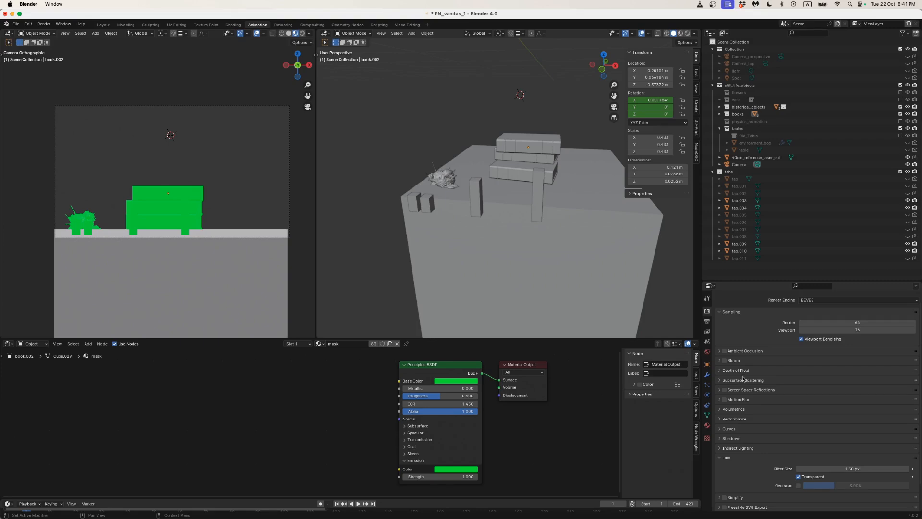
Render the image from the camera and inspect the outlines of the quartz, books and support tabs.
{"action": "left_click", "coordinate": [43, 23]}
{"action": "left_click", "coordinate": [51, 32]}
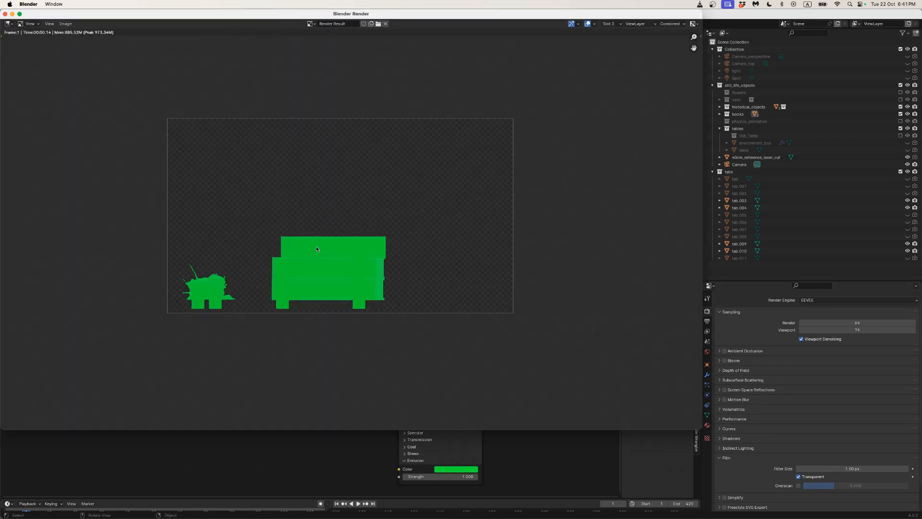
{"action": "scroll", "coordinate": [316, 248], "scroll_direction": "up", "scroll_amount": 4}
{"action": "left_click_drag", "start_coordinate": [320, 285], "coordinate": [399, 161]}
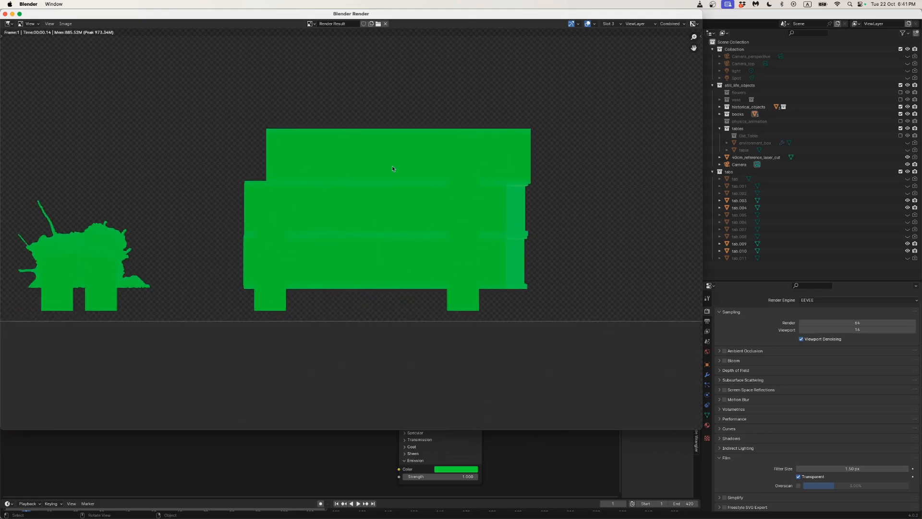
{"action": "scroll", "coordinate": [380, 188], "scroll_direction": "up", "scroll_amount": 3}
{"action": "scroll", "coordinate": [380, 188], "scroll_direction": "down", "scroll_amount": 5}
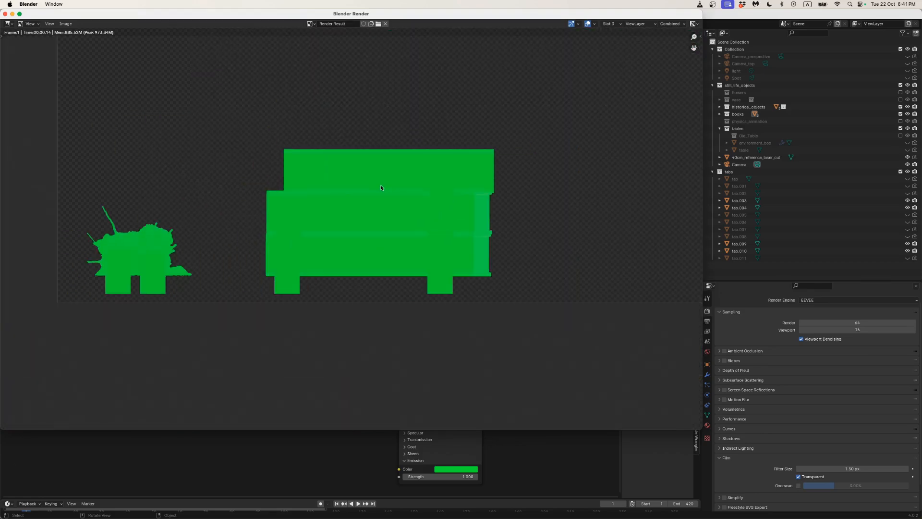
Save a copy of the render as vanitas_mask_4.png in the Test_Renders folder and close the render window.
{"action": "left_click", "coordinate": [66, 23]}
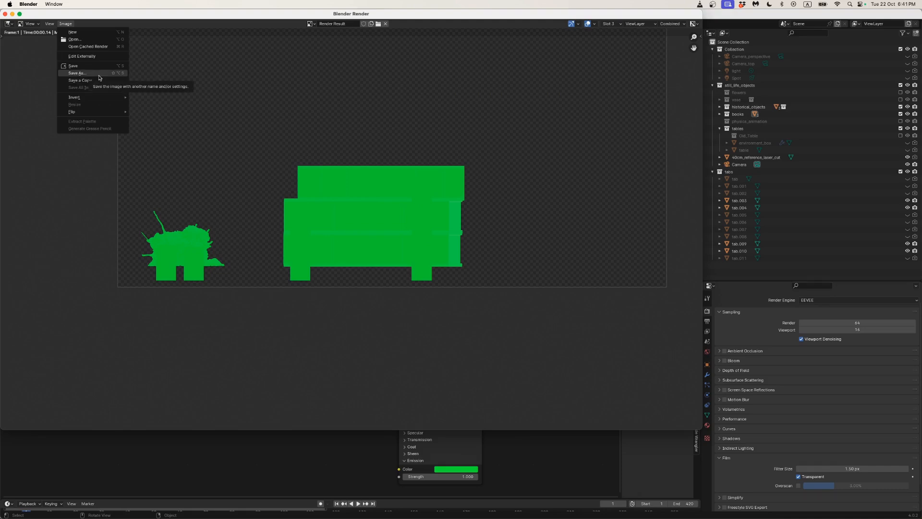
{"action": "left_click", "coordinate": [82, 80]}
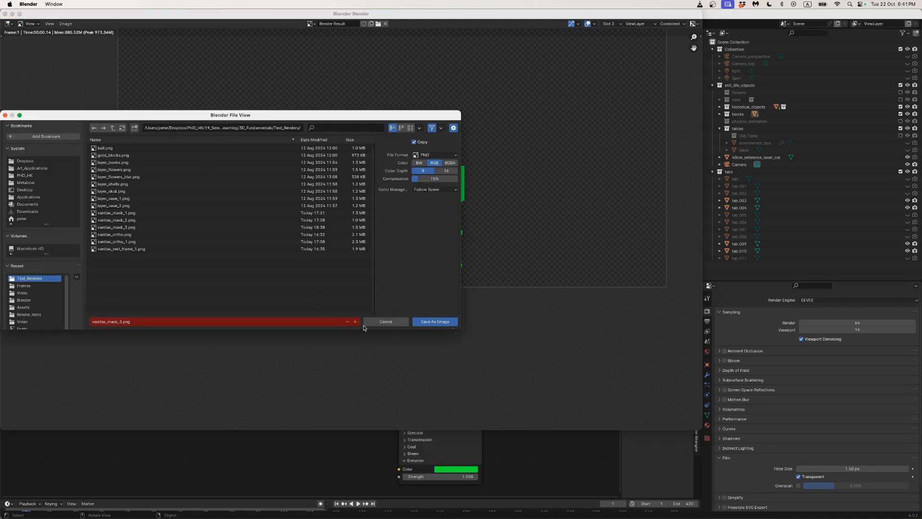
{"action": "left_click", "coordinate": [357, 322]}
{"action": "left_click", "coordinate": [440, 322]}
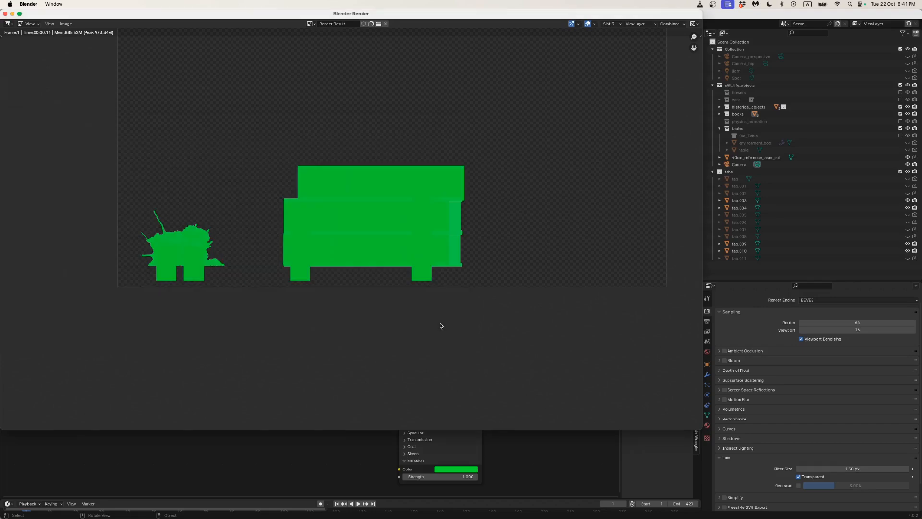
{"action": "key", "text": "Escape"}
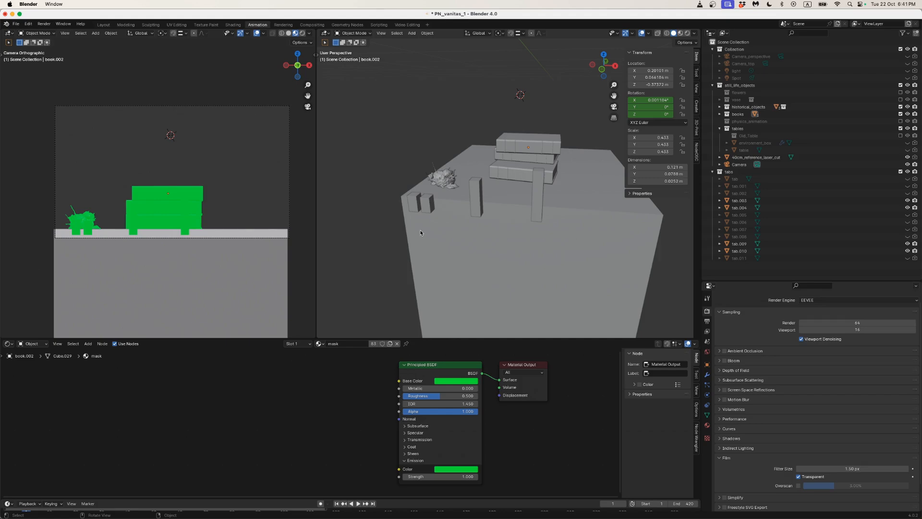
Switch to Finder and preview the rendered images in the Test_Renders folder, including vanitas_ortho.png, before returning to Blender.
{"action": "key", "text": "super+Tab"}
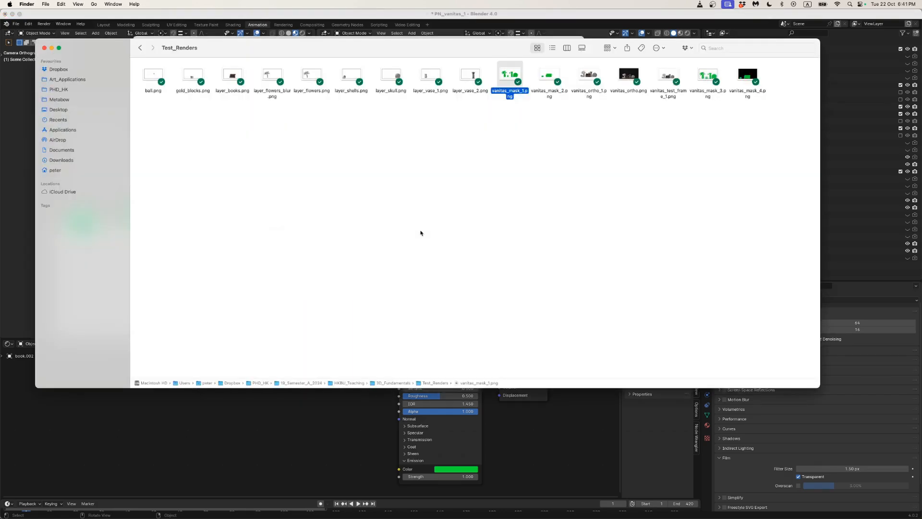
{"action": "key", "text": "Right"}
{"action": "key", "text": "space"}
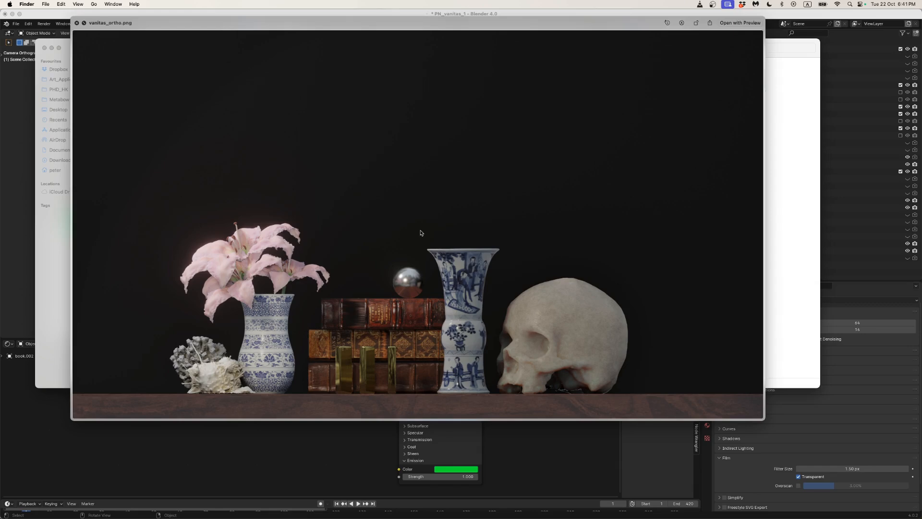
{"action": "key", "text": "space"}
{"action": "key", "text": "super+Tab"}
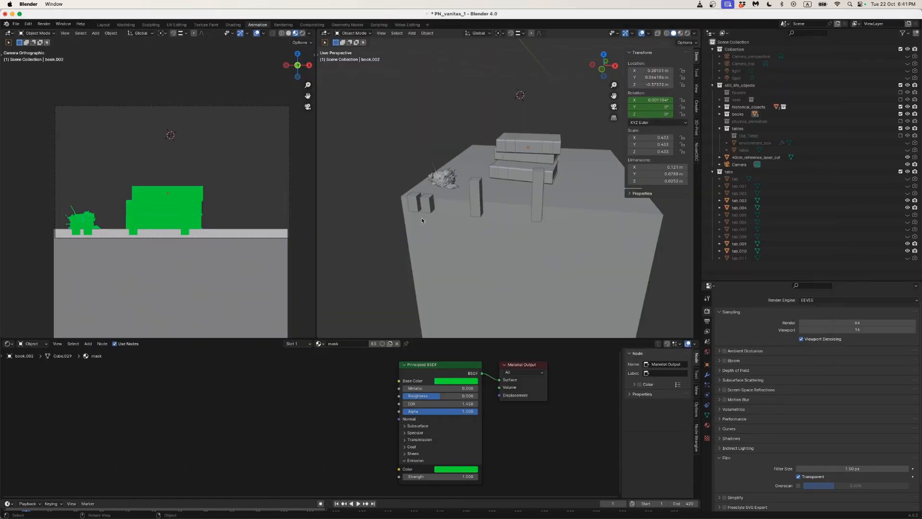
Switch to Inkscape and move all the box layout parts together off the page to about X 673 mm, Y 503 mm.
{"action": "key", "text": "super+Tab"}
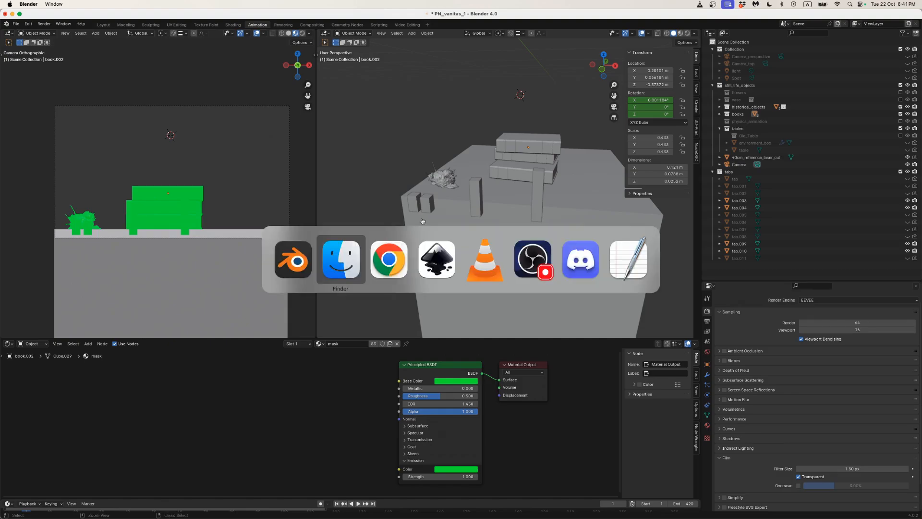
{"action": "key", "text": "super+Tab"}
{"action": "key", "text": "super+Tab"}
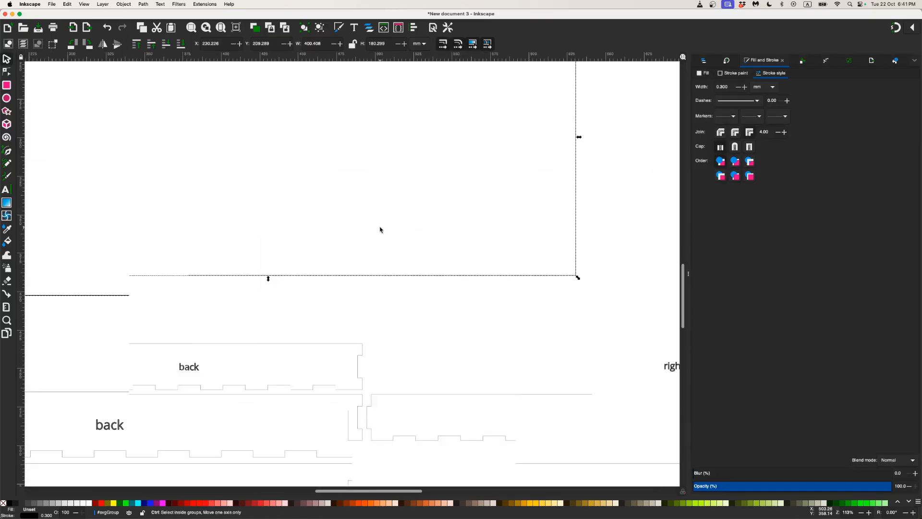
{"action": "scroll", "coordinate": [379, 230], "scroll_direction": "down", "scroll_amount": 10}
{"action": "left_click", "coordinate": [446, 301]}
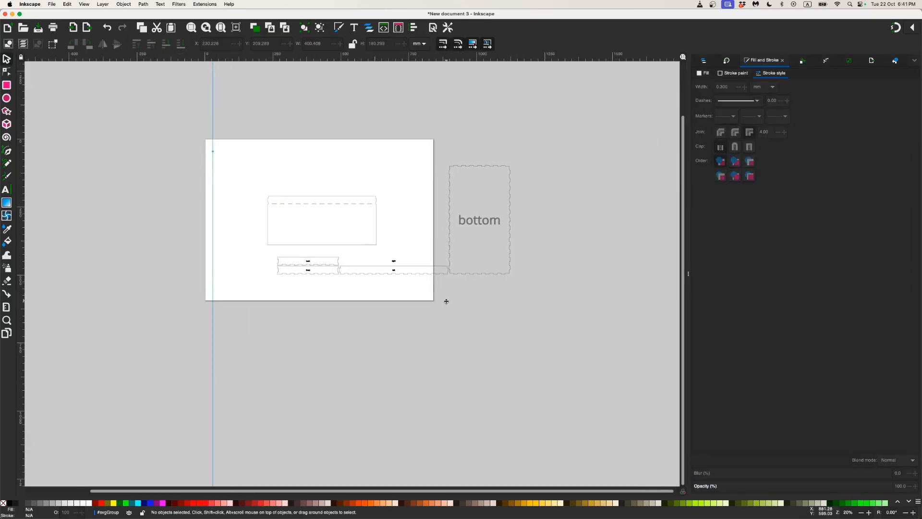
{"action": "left_click_drag", "start_coordinate": [240, 123], "coordinate": [536, 314]}
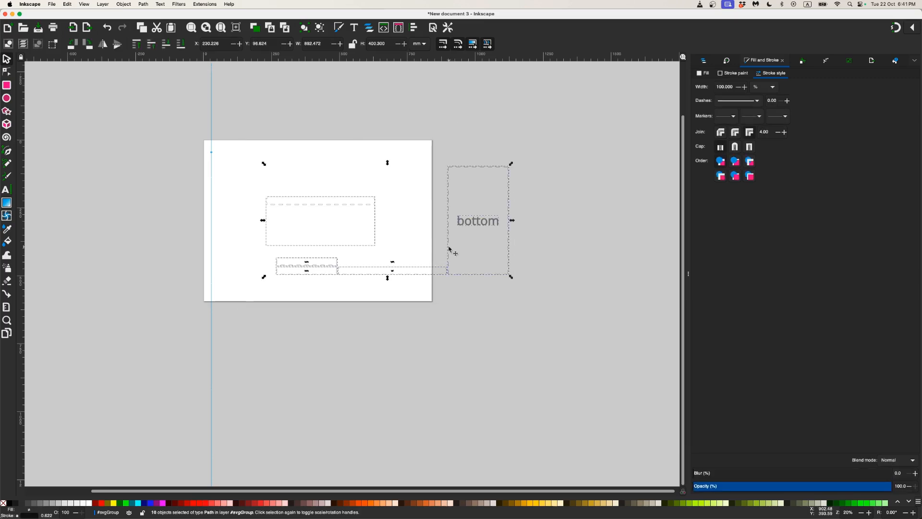
{"action": "left_click_drag", "start_coordinate": [449, 249], "coordinate": [571, 360]}
{"action": "left_click", "coordinate": [383, 269]}
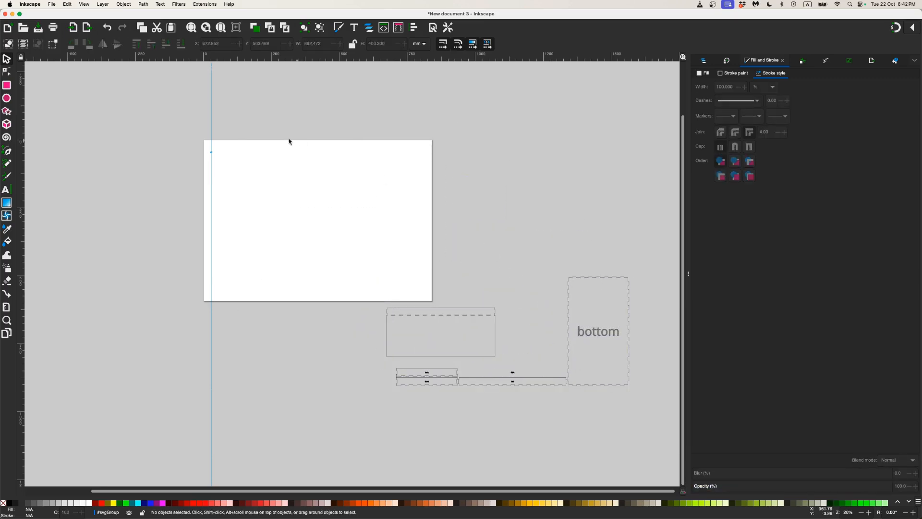
Import vanitas_mask_3.png from the 3D_Fundamentals/Test_Renders folder into the document.
{"action": "left_click", "coordinate": [52, 4]}
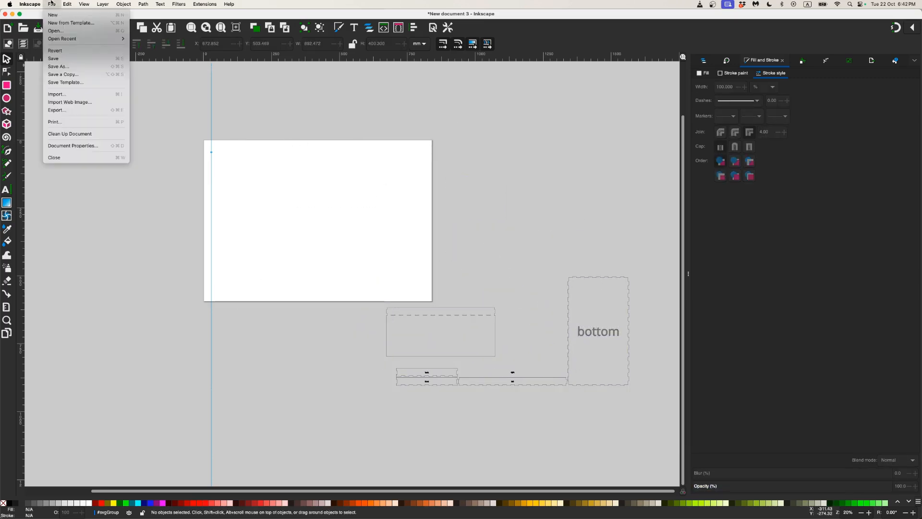
{"action": "left_click", "coordinate": [68, 94]}
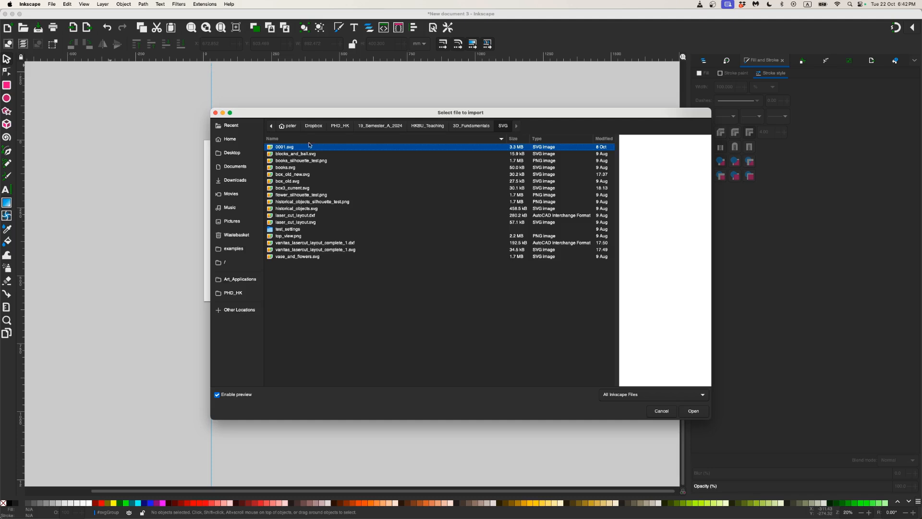
{"action": "left_click", "coordinate": [471, 126]}
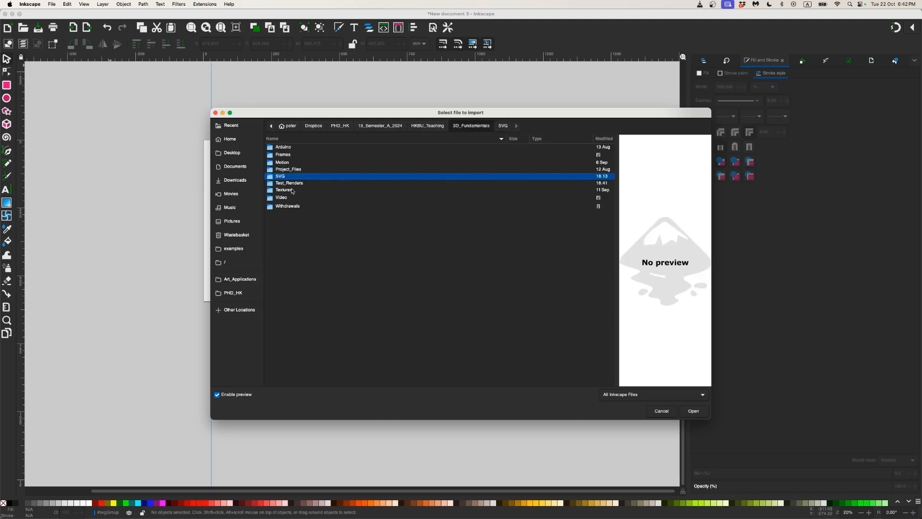
{"action": "double_click", "coordinate": [290, 183]}
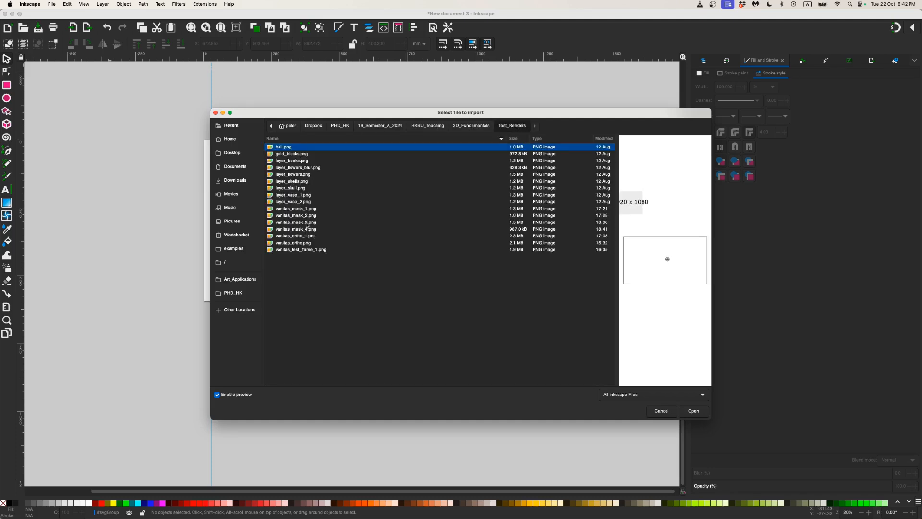
{"action": "left_click", "coordinate": [310, 223]}
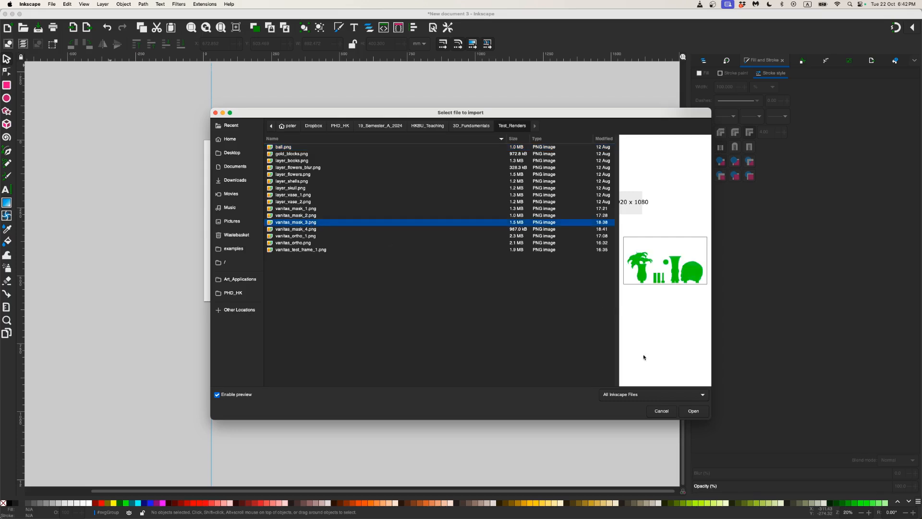
{"action": "left_click", "coordinate": [694, 411]}
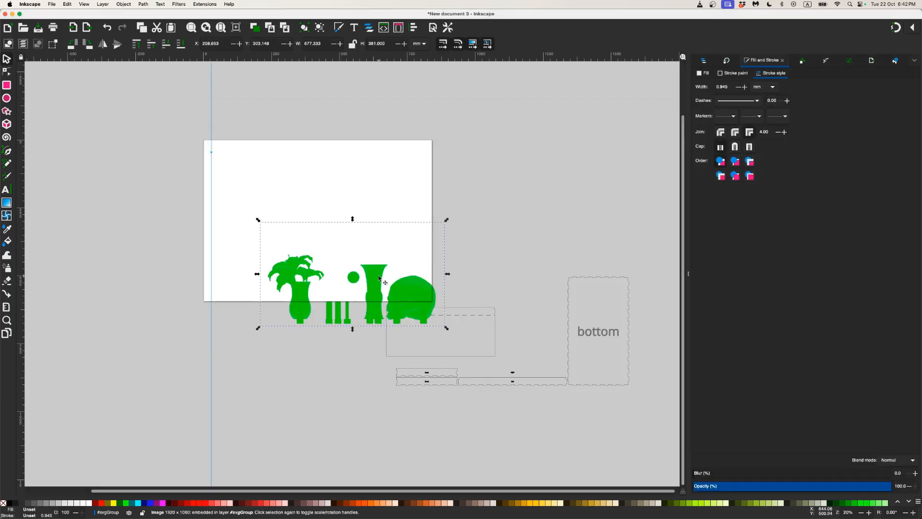
Move the imported mask image fully onto the page, at about X 68 mm, Y 68 mm.
{"action": "left_click_drag", "start_coordinate": [380, 251], "coordinate": [395, 234]}
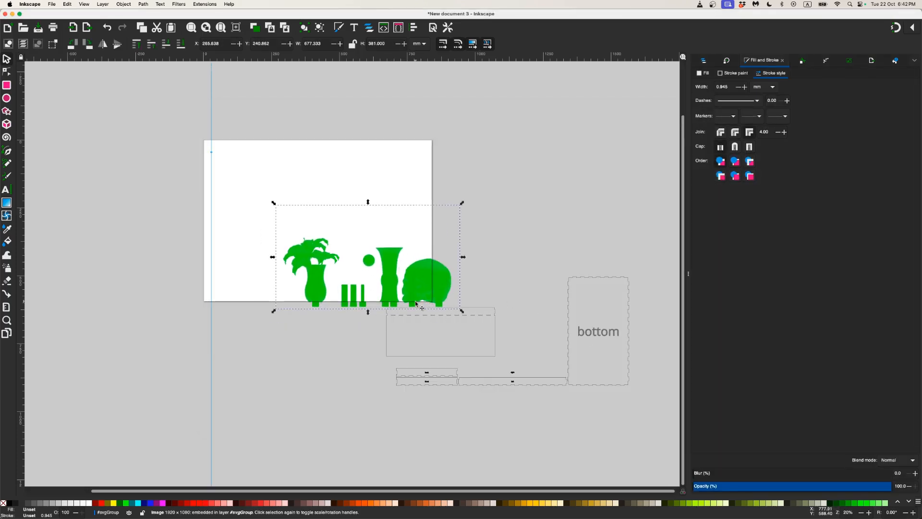
{"action": "scroll", "coordinate": [415, 326], "scroll_direction": "up", "scroll_amount": 1}
{"action": "scroll", "coordinate": [413, 316], "scroll_direction": "down", "scroll_amount": 1}
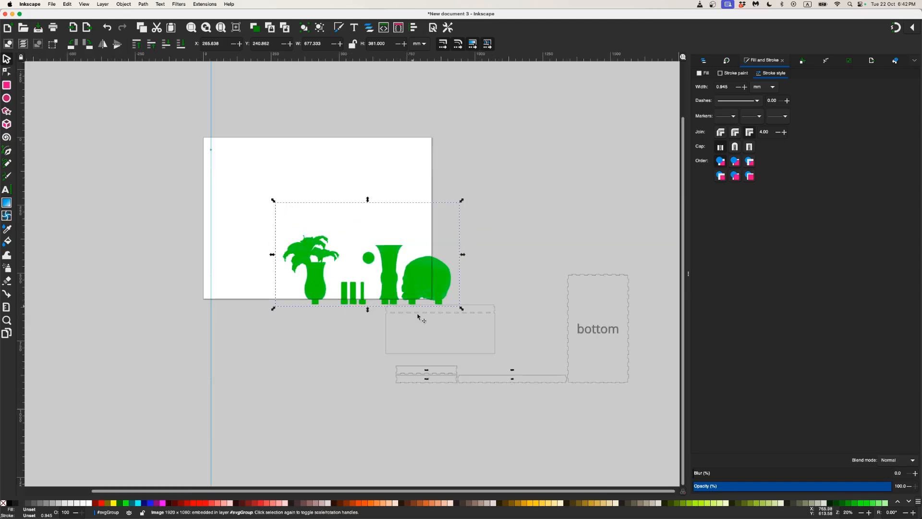
{"action": "scroll", "coordinate": [443, 309], "scroll_direction": "up", "scroll_amount": 1}
{"action": "left_click_drag", "start_coordinate": [442, 309], "coordinate": [438, 216]}
{"action": "scroll", "coordinate": [428, 330], "scroll_direction": "up", "scroll_amount": 6}
{"action": "scroll", "coordinate": [427, 250], "scroll_direction": "down", "scroll_amount": 1}
{"action": "scroll", "coordinate": [416, 224], "scroll_direction": "down", "scroll_amount": 4}
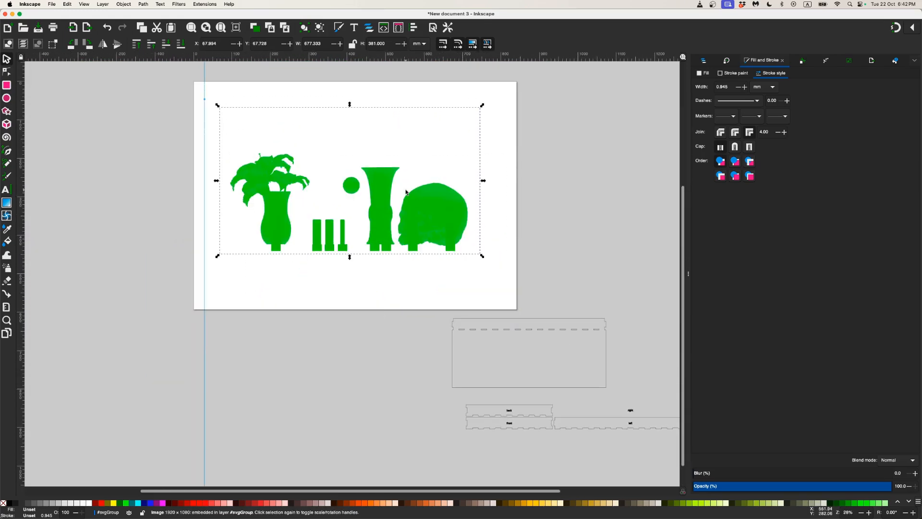
Set up a Trace Bitmap brightness cutoff for the mask image with a threshold of 0.504 and inspect the skull's shading.
{"action": "left_click", "coordinate": [143, 4]}
{"action": "left_click", "coordinate": [158, 29]}
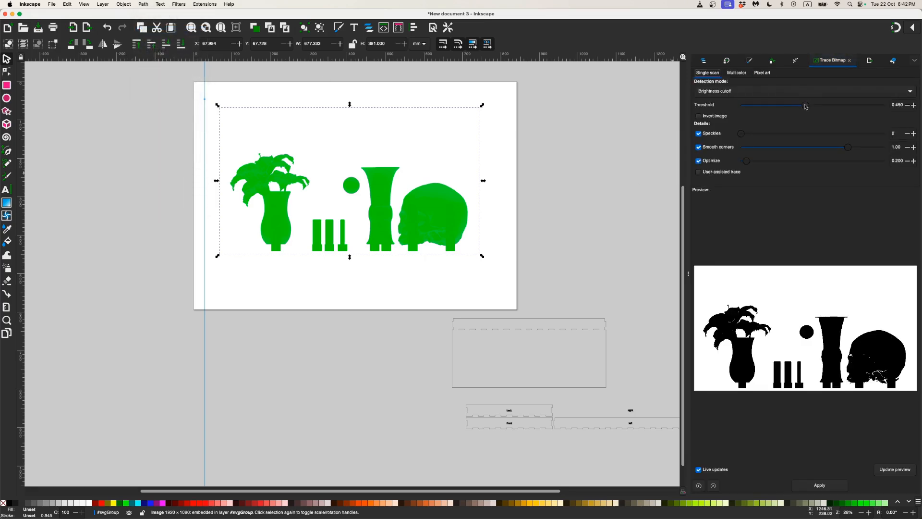
{"action": "mouse_move", "coordinate": [806, 107]}
{"action": "left_mouse_down"}
{"action": "mouse_move", "coordinate": [822, 111]}
{"action": "mouse_move", "coordinate": [795, 112]}
{"action": "mouse_move", "coordinate": [822, 112]}
{"action": "mouse_move", "coordinate": [814, 117]}
{"action": "left_mouse_up"}
{"action": "scroll", "coordinate": [443, 221], "scroll_direction": "up", "scroll_amount": 5}
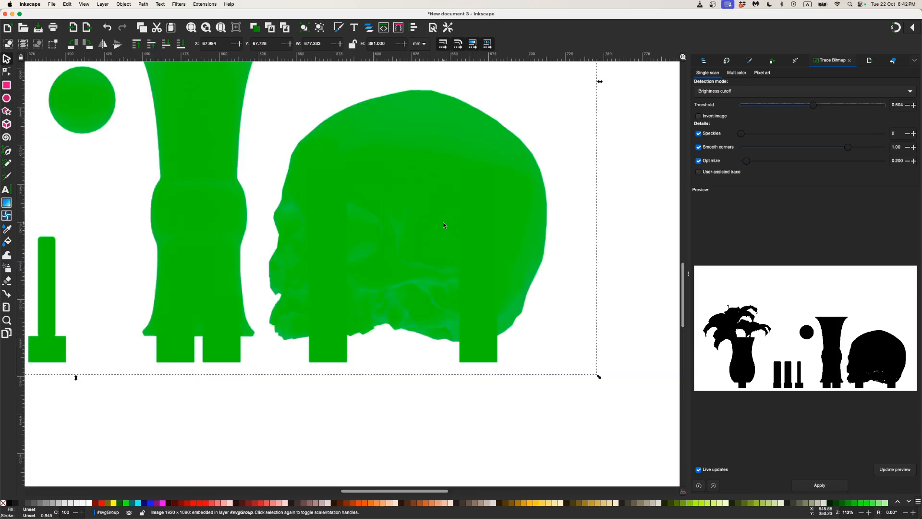
{"action": "scroll", "coordinate": [443, 222], "scroll_direction": "down", "scroll_amount": 2}
Switch to Blender and set the green mask material's Roughness to 1.000.
{"action": "key", "text": "super+Tab"}
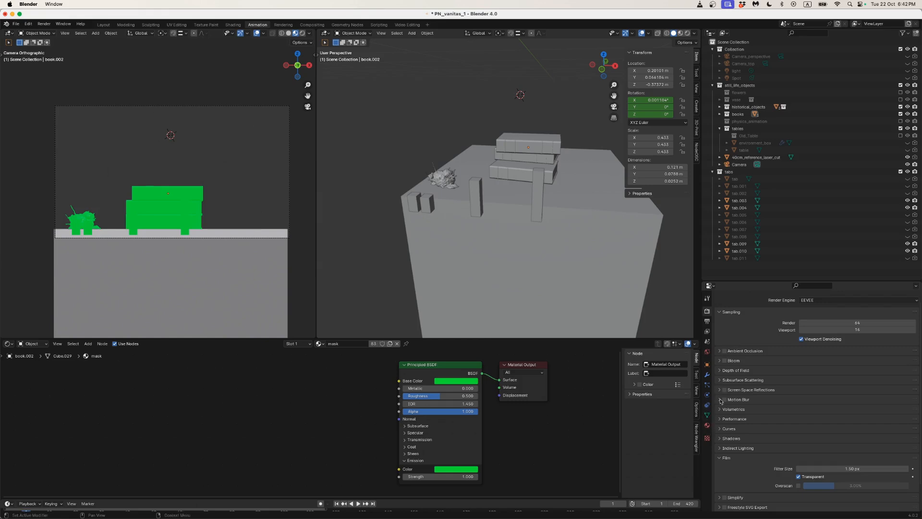
{"action": "left_click", "coordinate": [706, 353]}
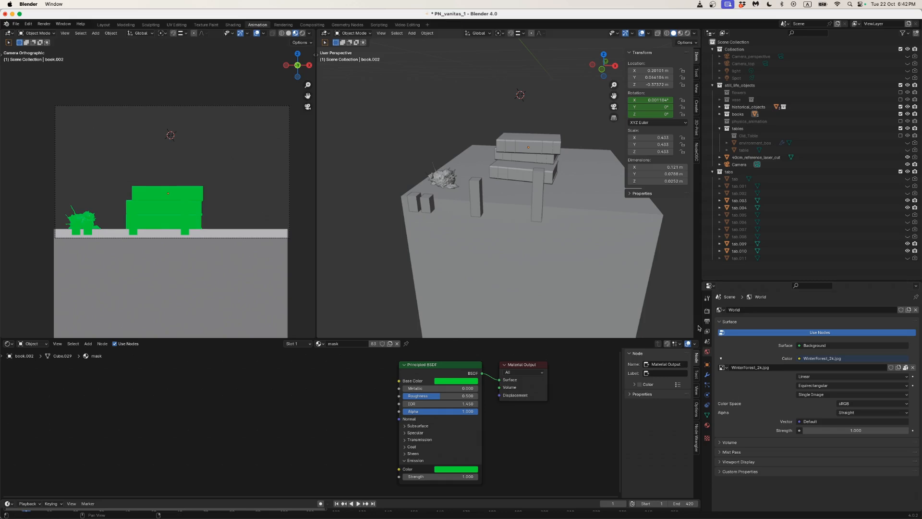
{"action": "left_click", "coordinate": [707, 313]}
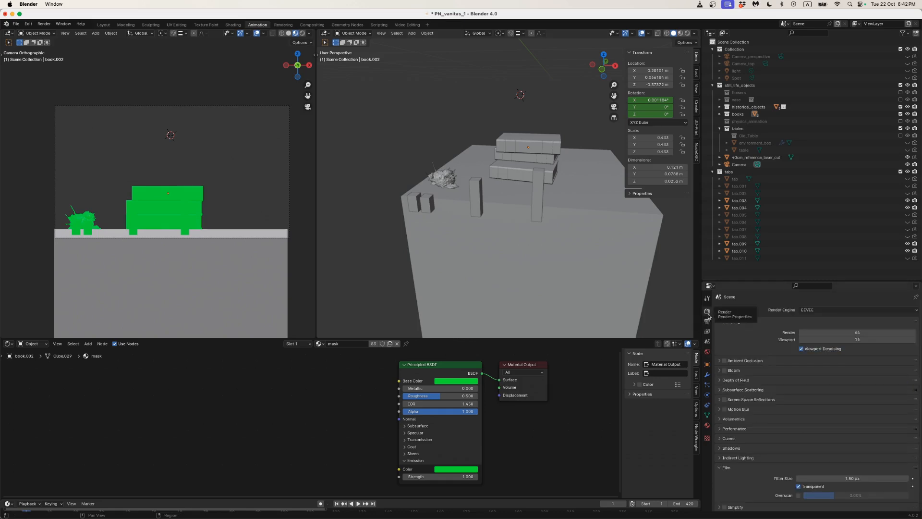
{"action": "scroll", "coordinate": [748, 406], "scroll_direction": "down", "scroll_amount": 2}
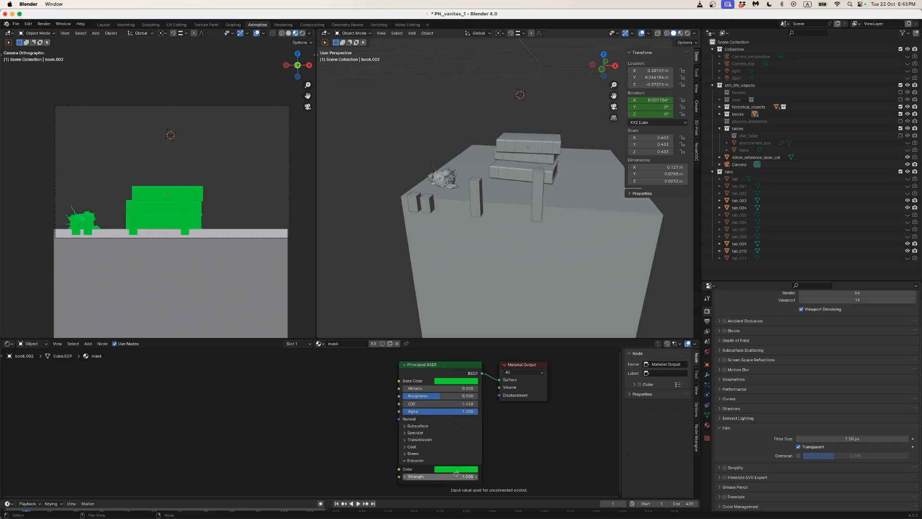
{"action": "left_click_drag", "start_coordinate": [431, 400], "coordinate": [478, 400]}
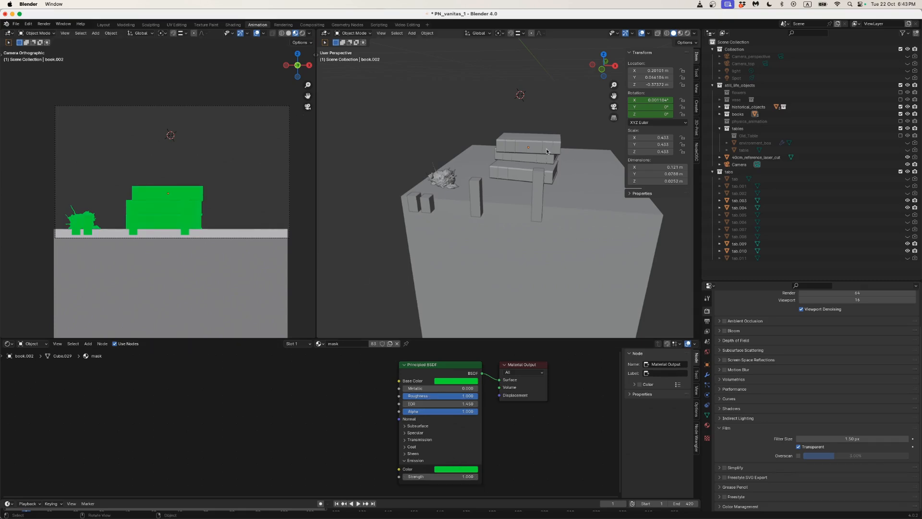
Switch to Inkscape, raise the brightness cutoff threshold to 0.690 and trace the green mask image.
{"action": "key", "text": "super+Tab"}
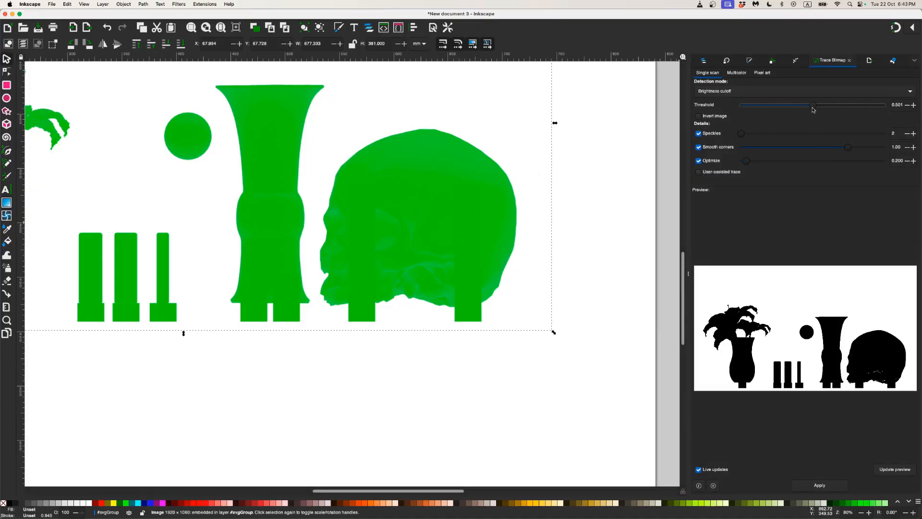
{"action": "mouse_move", "coordinate": [813, 110]}
{"action": "left_mouse_down"}
{"action": "mouse_move", "coordinate": [828, 109]}
{"action": "mouse_move", "coordinate": [792, 110]}
{"action": "mouse_move", "coordinate": [830, 110]}
{"action": "mouse_move", "coordinate": [790, 113]}
{"action": "mouse_move", "coordinate": [840, 117]}
{"action": "left_mouse_up"}
{"action": "left_click", "coordinate": [813, 484]}
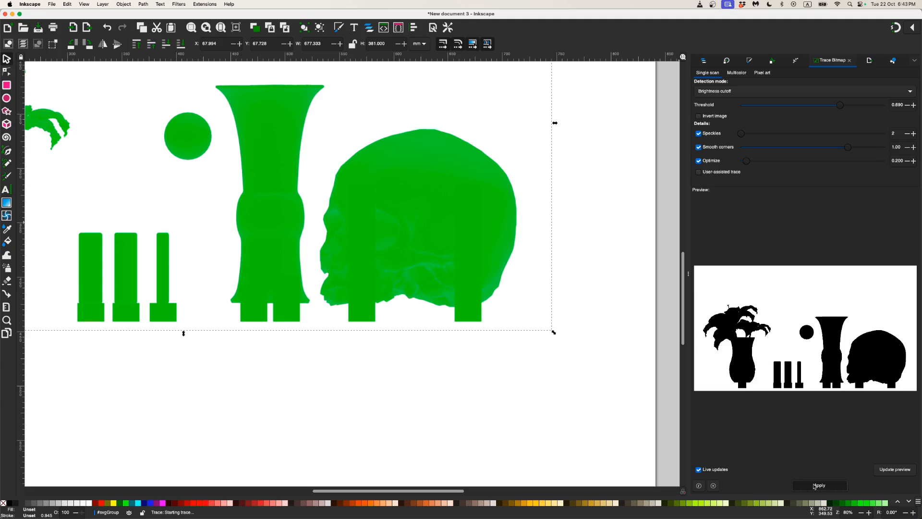
Delete the green mask image from behind the black traced silhouettes and reposition the silhouettes near the page's centre.
{"action": "scroll", "coordinate": [479, 321], "scroll_direction": "down", "scroll_amount": 2}
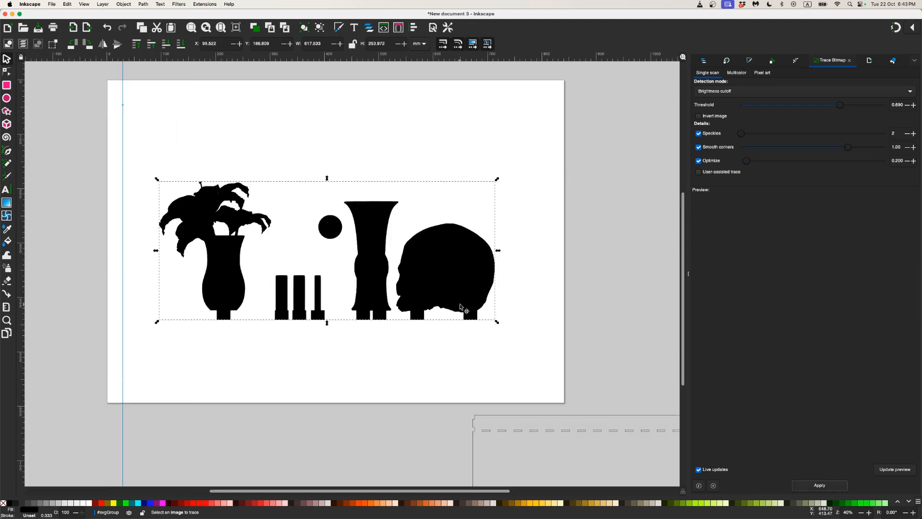
{"action": "left_click_drag", "start_coordinate": [456, 291], "coordinate": [446, 175]}
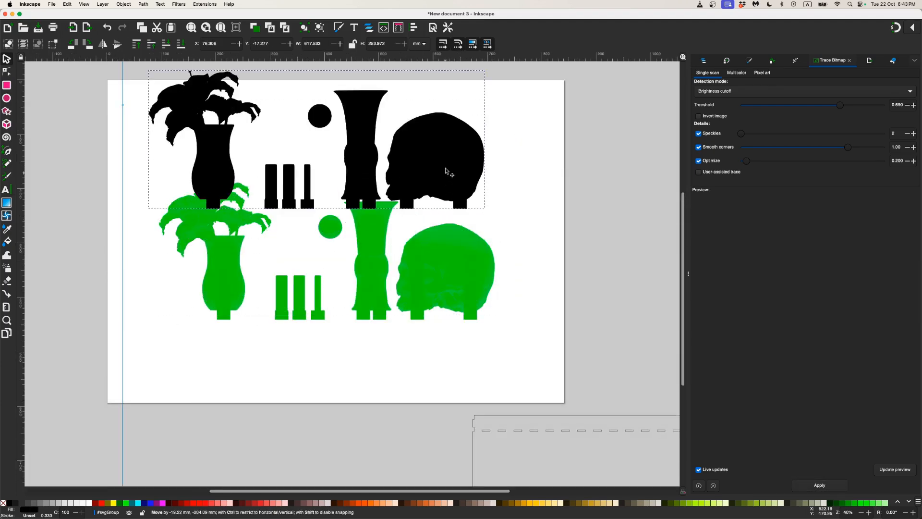
{"action": "key", "text": "Delete"}
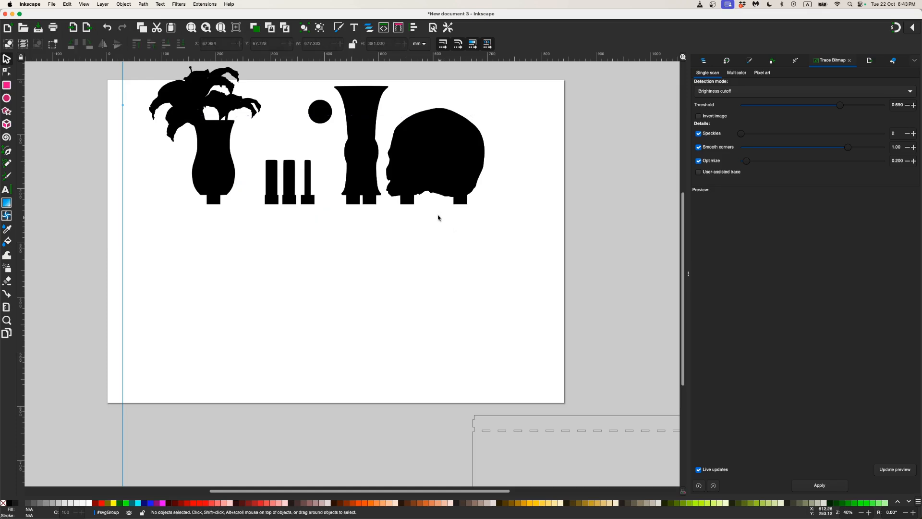
{"action": "scroll", "coordinate": [439, 216], "scroll_direction": "up", "scroll_amount": 3}
{"action": "scroll", "coordinate": [439, 216], "scroll_direction": "left", "scroll_amount": 1}
{"action": "left_click", "coordinate": [454, 209]}
{"action": "left_click_drag", "start_coordinate": [453, 209], "coordinate": [464, 278]}
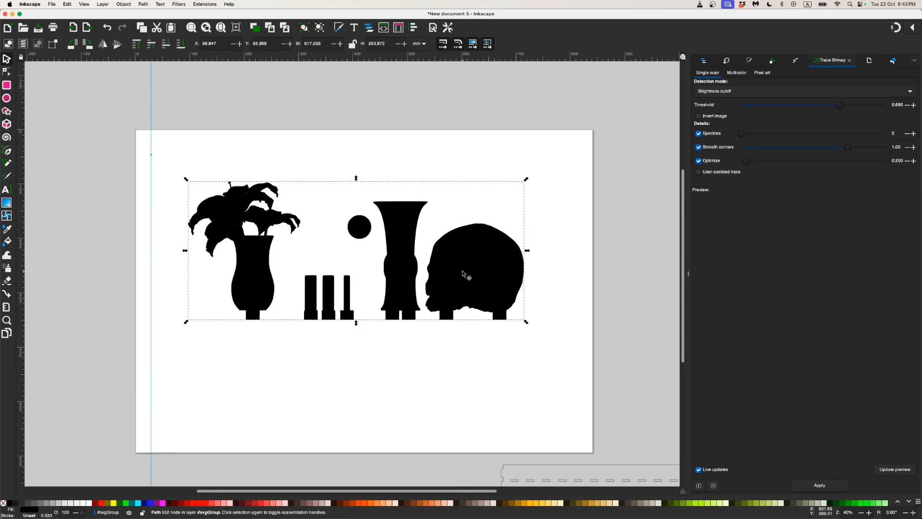
Give the traced silhouettes a flat black stroke and remove their fill.
{"action": "scroll", "coordinate": [322, 288], "scroll_direction": "up", "scroll_amount": 1}
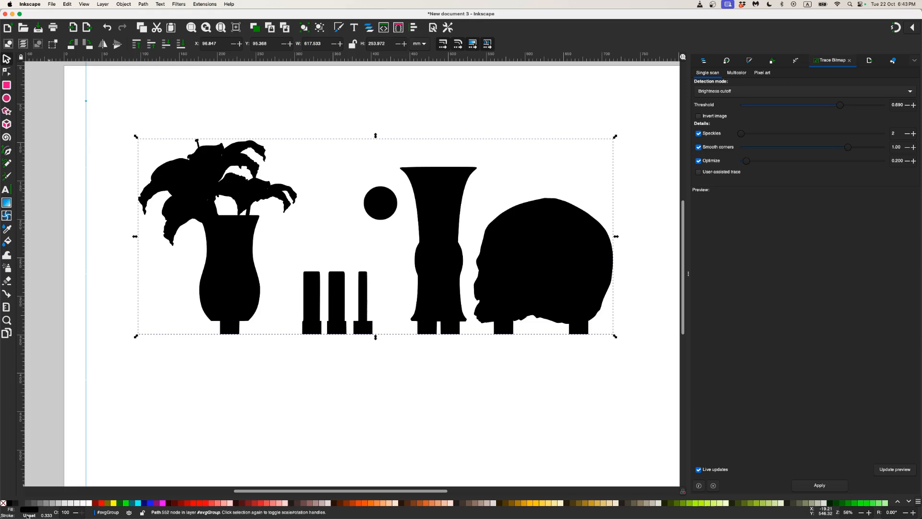
{"action": "left_click", "coordinate": [29, 516]}
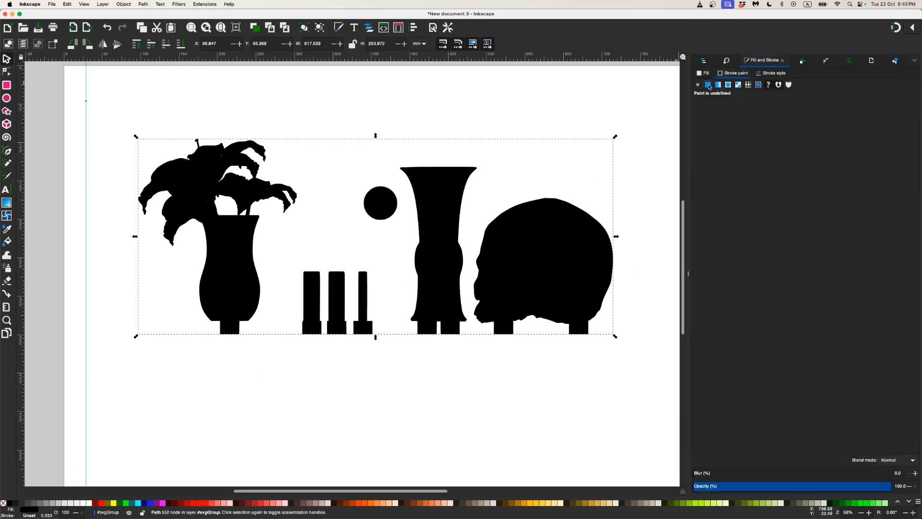
{"action": "left_click", "coordinate": [708, 85]}
{"action": "left_click_drag", "start_coordinate": [760, 178], "coordinate": [762, 173]}
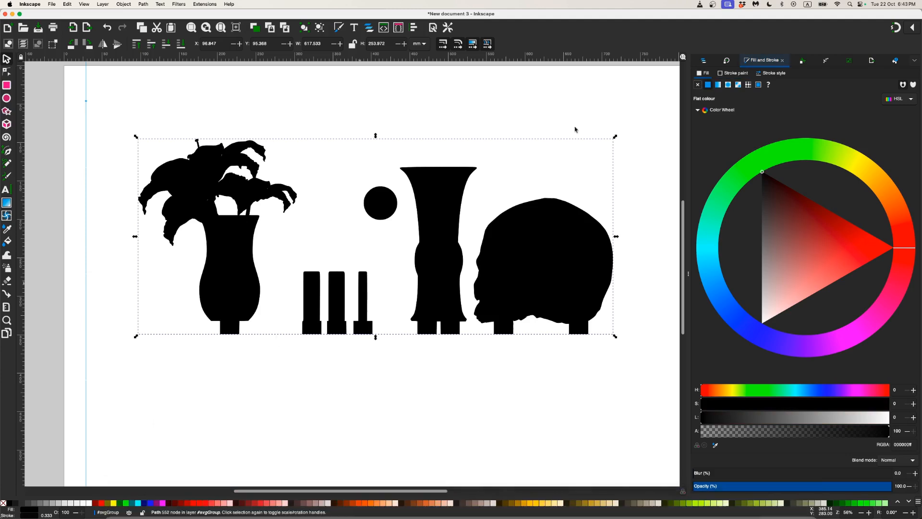
{"action": "left_click", "coordinate": [705, 74]}
{"action": "left_click", "coordinate": [699, 85]}
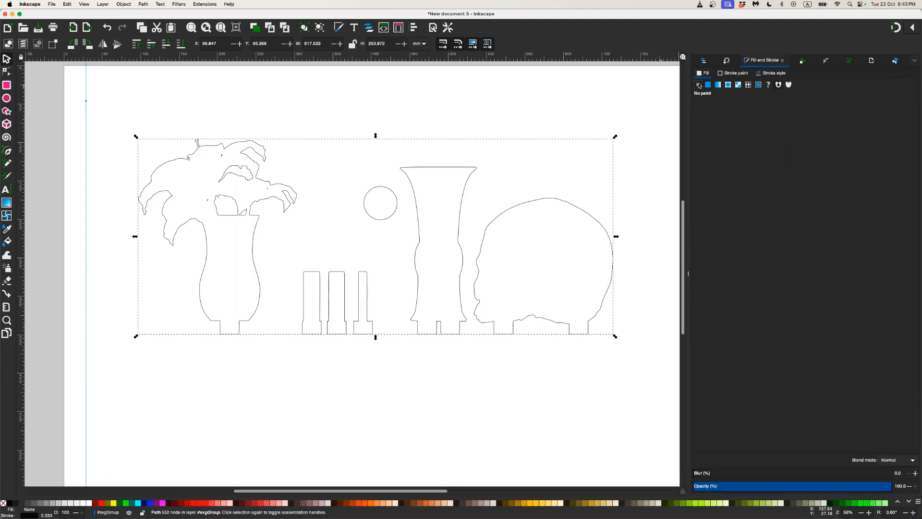
Move the outlined shapes up across the page's top edge and deselect them.
{"action": "left_click", "coordinate": [473, 286]}
{"action": "scroll", "coordinate": [451, 268], "scroll_direction": "up", "scroll_amount": 1}
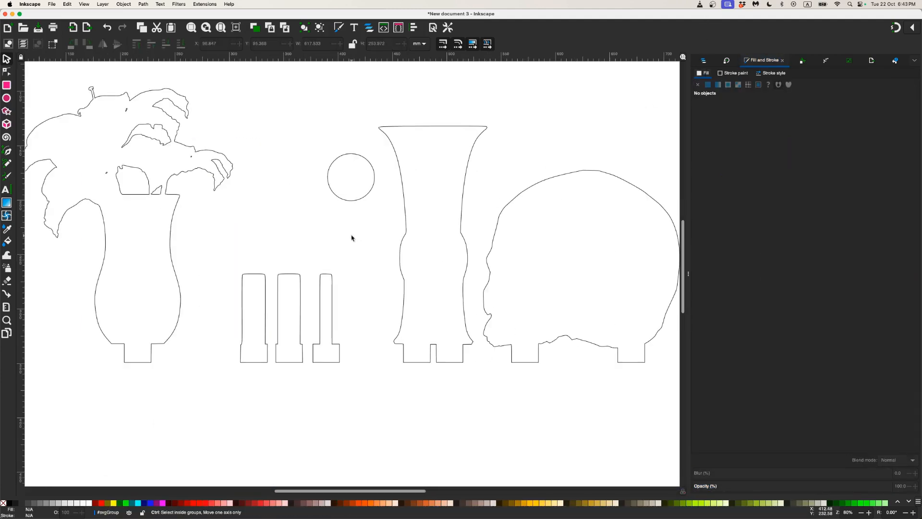
{"action": "scroll", "coordinate": [351, 237], "scroll_direction": "down", "scroll_amount": 3}
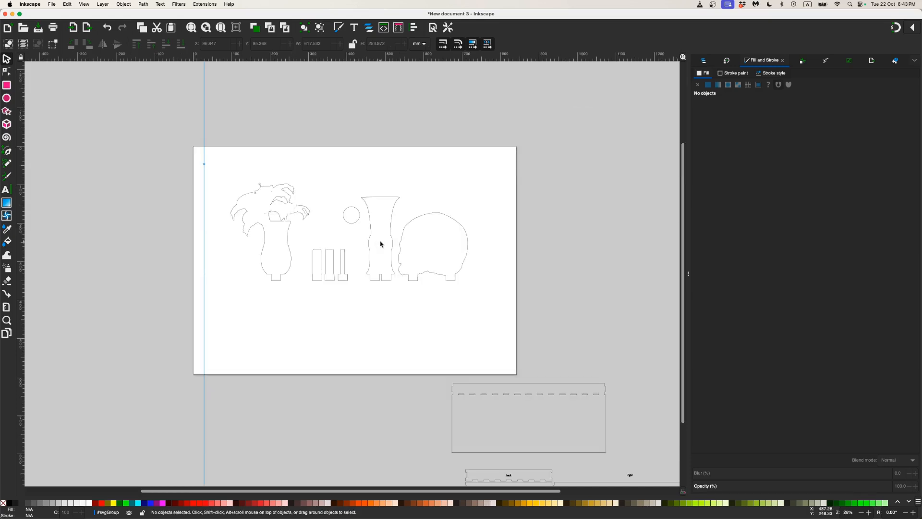
{"action": "left_click", "coordinate": [369, 241]}
{"action": "left_click_drag", "start_coordinate": [370, 245], "coordinate": [369, 164]}
{"action": "left_click", "coordinate": [102, 111]}
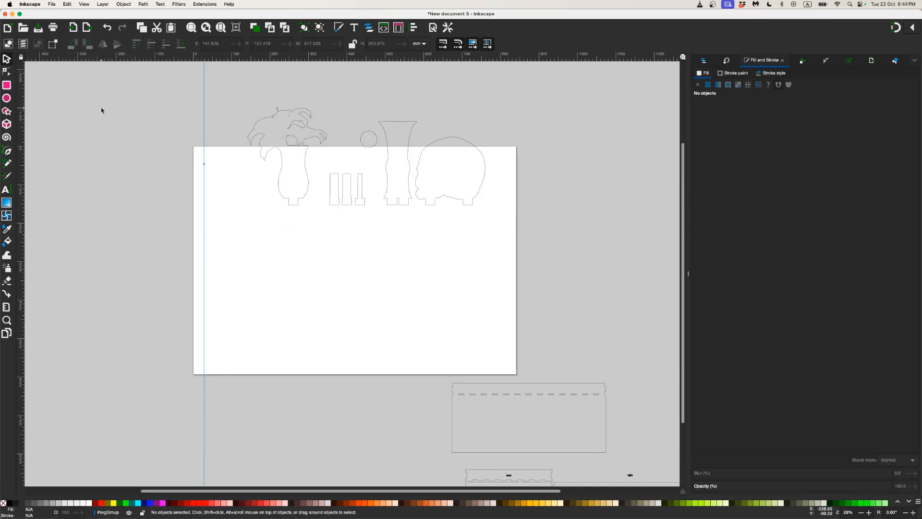
Import vanitas_mask_4.png from the Test_Renders folder.
{"action": "left_click", "coordinate": [52, 4]}
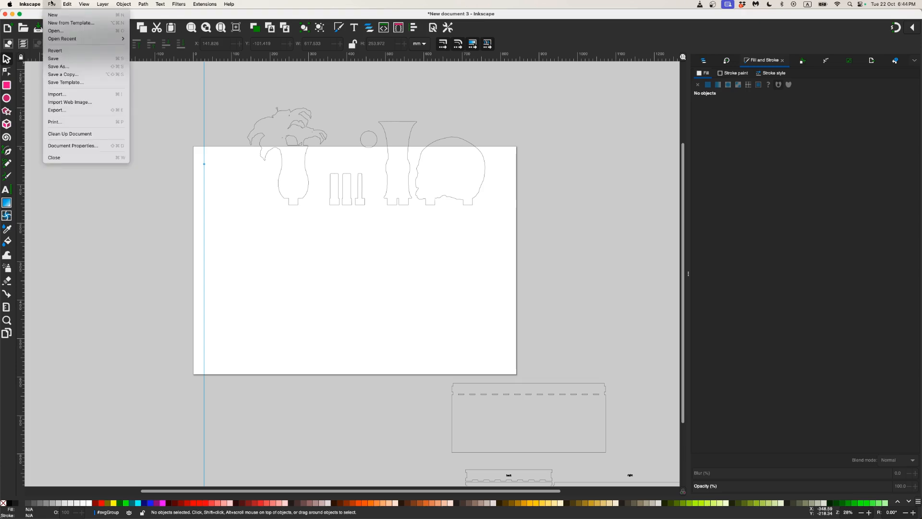
{"action": "left_click", "coordinate": [72, 93]}
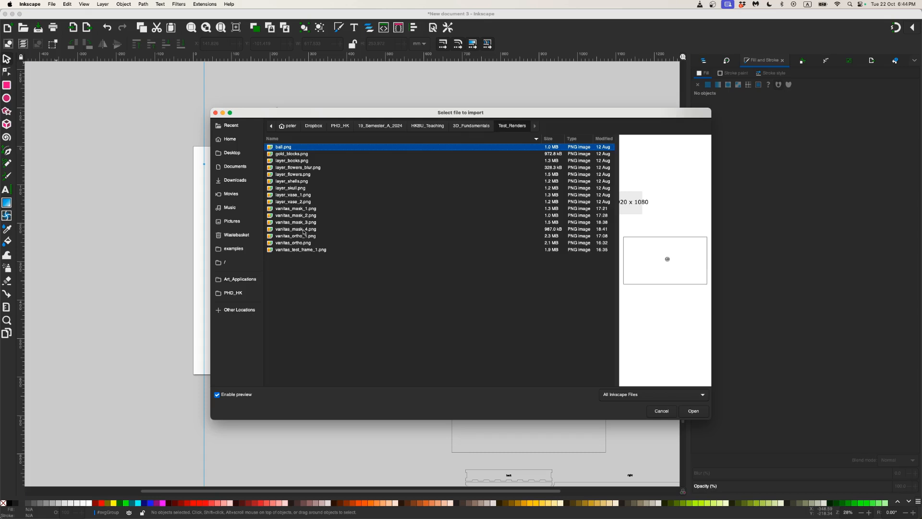
{"action": "left_click", "coordinate": [305, 230]}
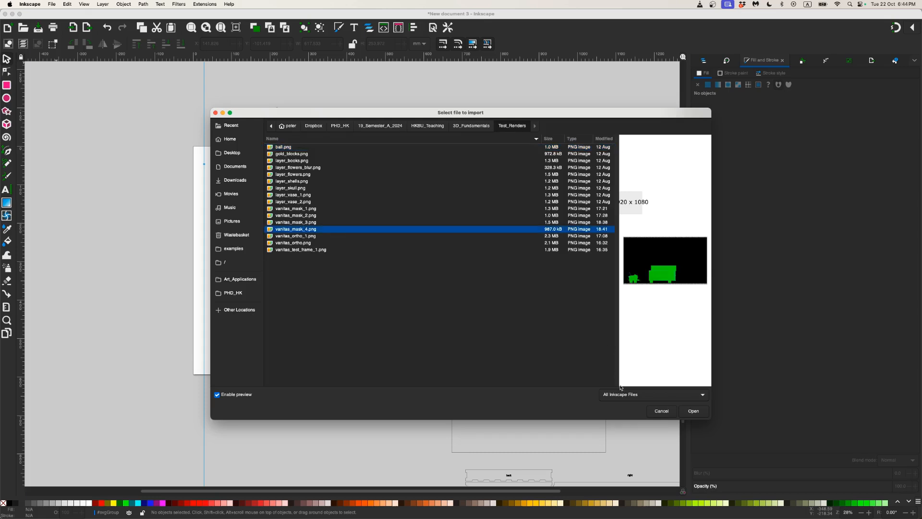
{"action": "left_click", "coordinate": [692, 412]}
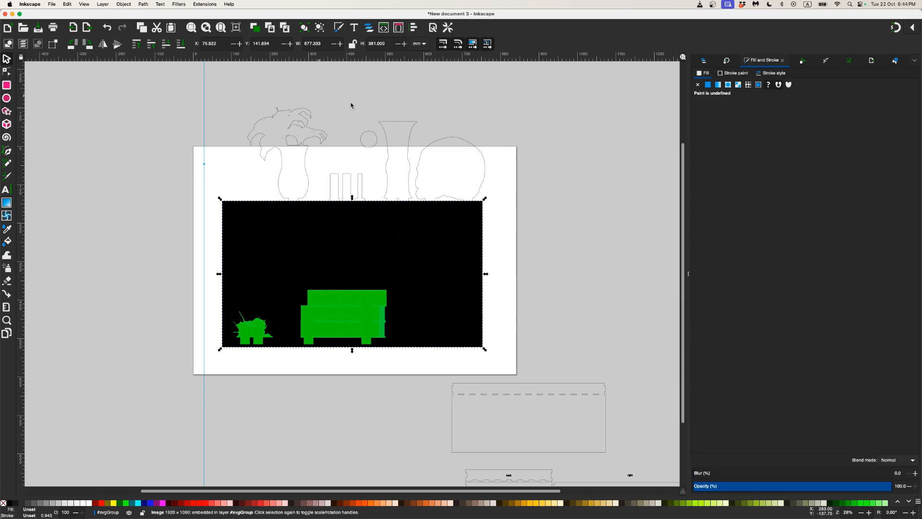
Raise the Trace Bitmap threshold to 0.766 for the imported mask, then delete the black-background image.
{"action": "left_click", "coordinate": [143, 4]}
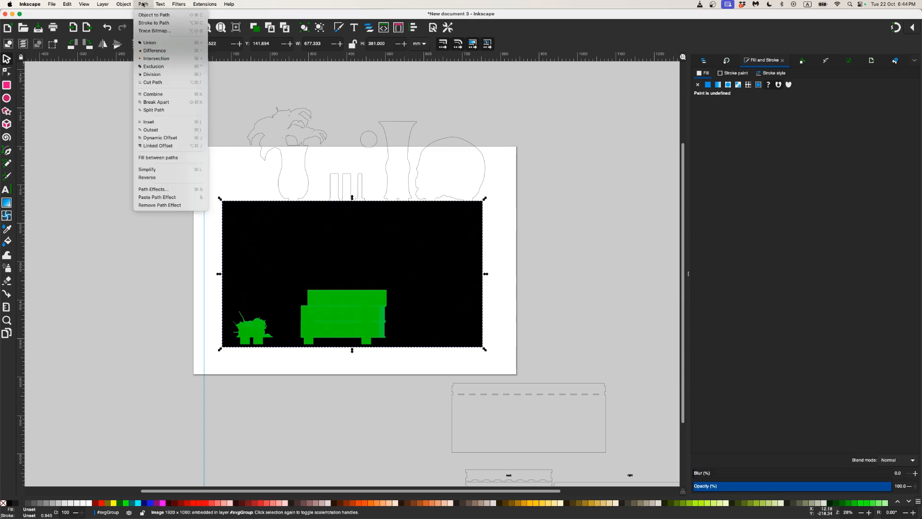
{"action": "left_click", "coordinate": [154, 30]}
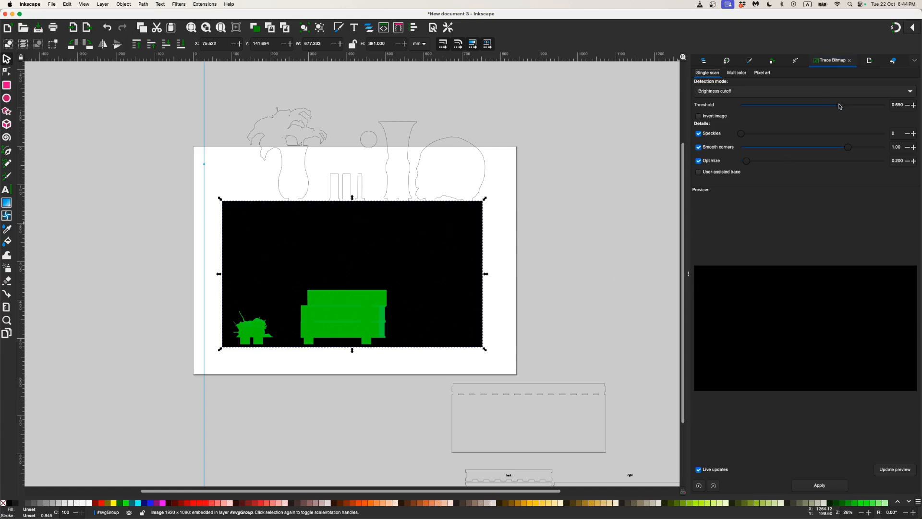
{"action": "mouse_move", "coordinate": [851, 107]}
{"action": "left_mouse_down"}
{"action": "mouse_move", "coordinate": [825, 107]}
{"action": "mouse_move", "coordinate": [853, 111]}
{"action": "left_mouse_up"}
{"action": "key", "text": "Delete"}
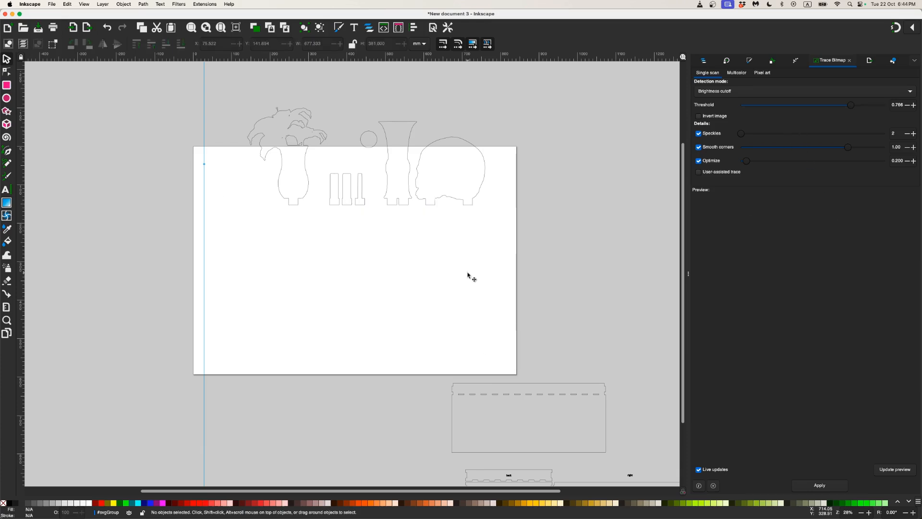
Switch to Blender and save the existing render over vanitas_mask_4.png as a PNG with RGBA colour.
{"action": "key", "text": "super+Tab"}
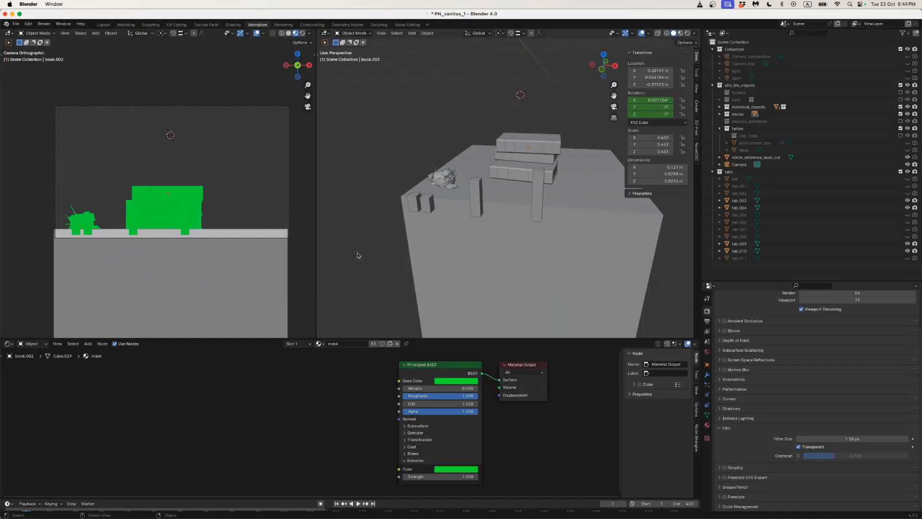
{"action": "left_click", "coordinate": [44, 24]}
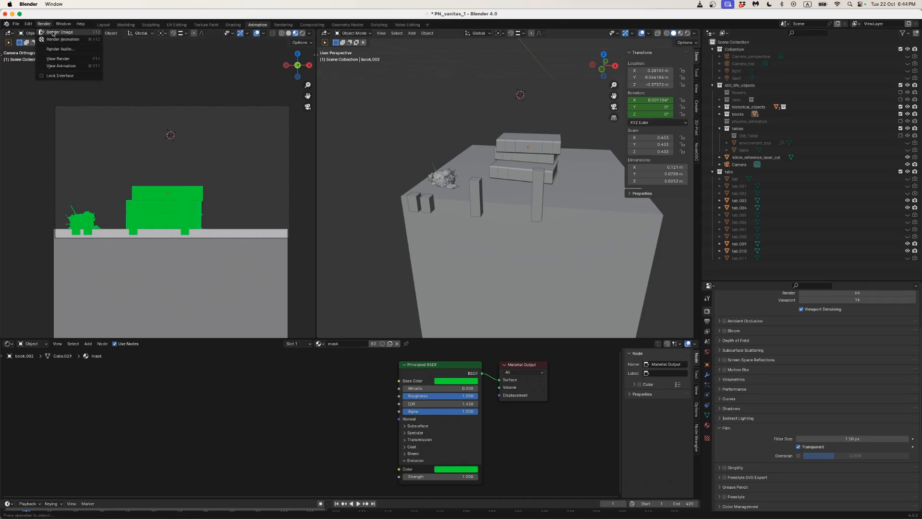
{"action": "left_click", "coordinate": [56, 59]}
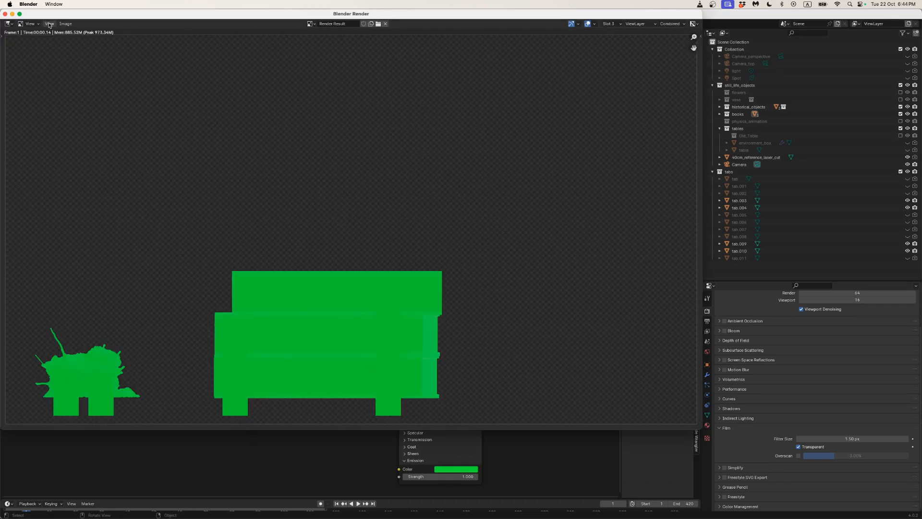
{"action": "left_click", "coordinate": [65, 24]}
{"action": "left_click", "coordinate": [87, 75]}
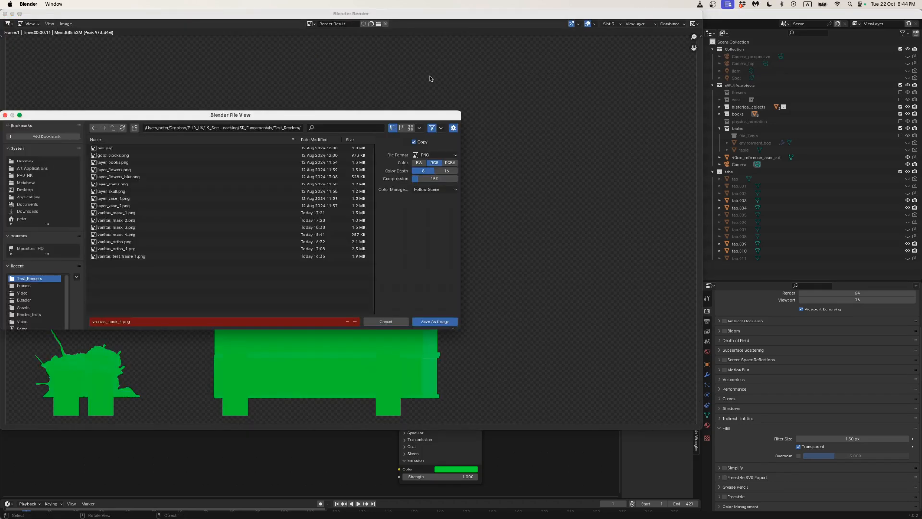
{"action": "left_click", "coordinate": [449, 164]}
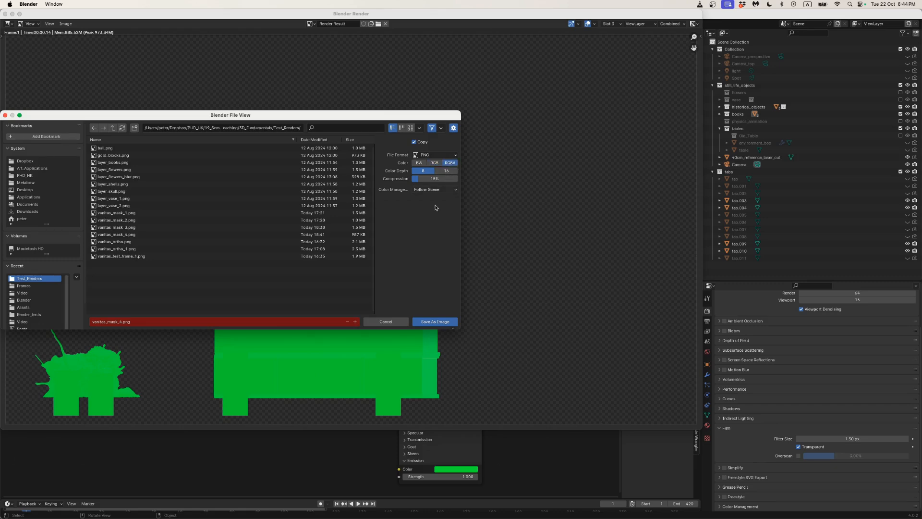
{"action": "left_click", "coordinate": [440, 322]}
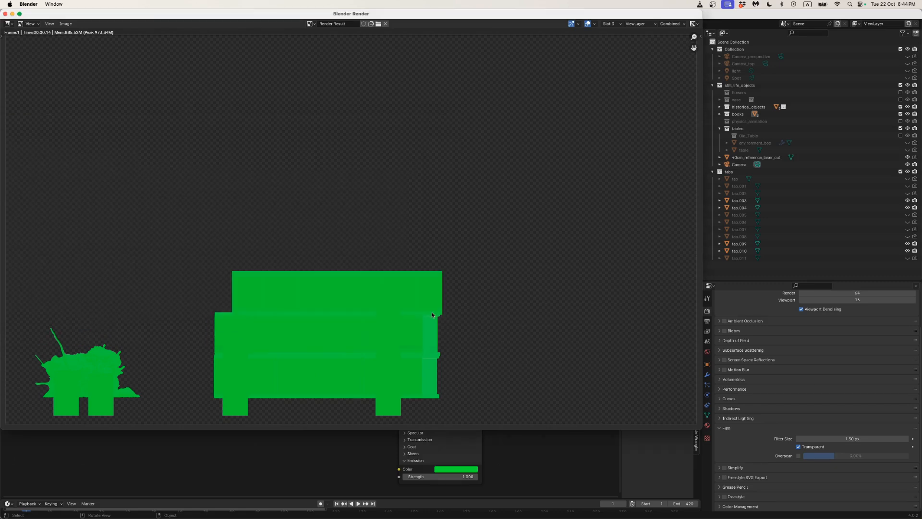
Switch to Inkscape and import the re-saved vanitas_mask_4.png with the transparent background.
{"action": "key", "text": "super+Tab"}
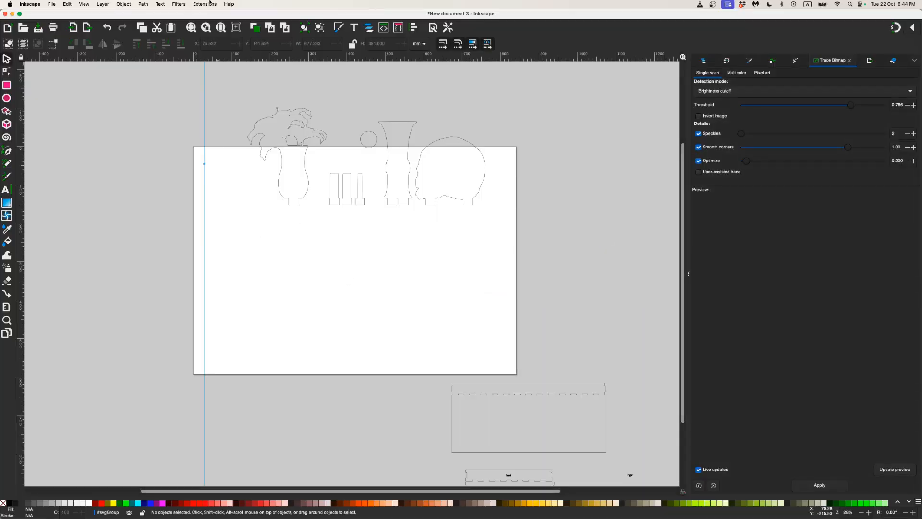
{"action": "left_click", "coordinate": [51, 3]}
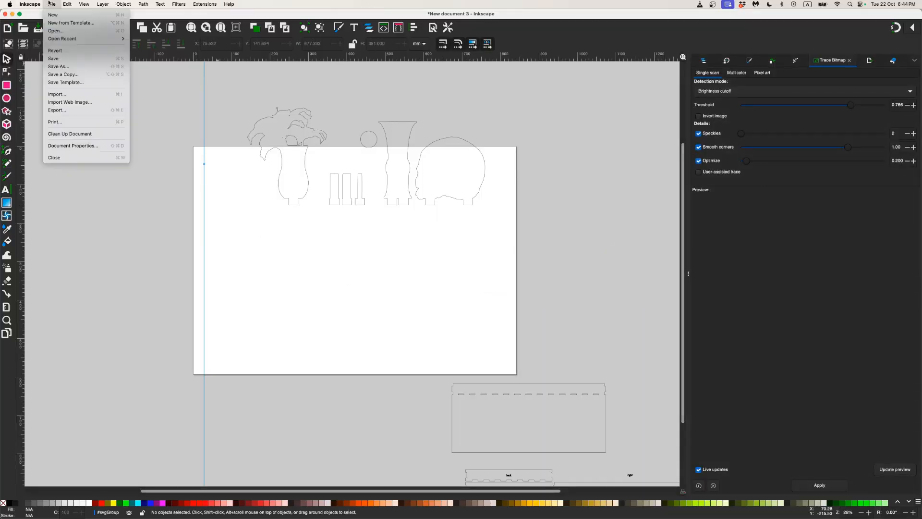
{"action": "left_click", "coordinate": [82, 101]}
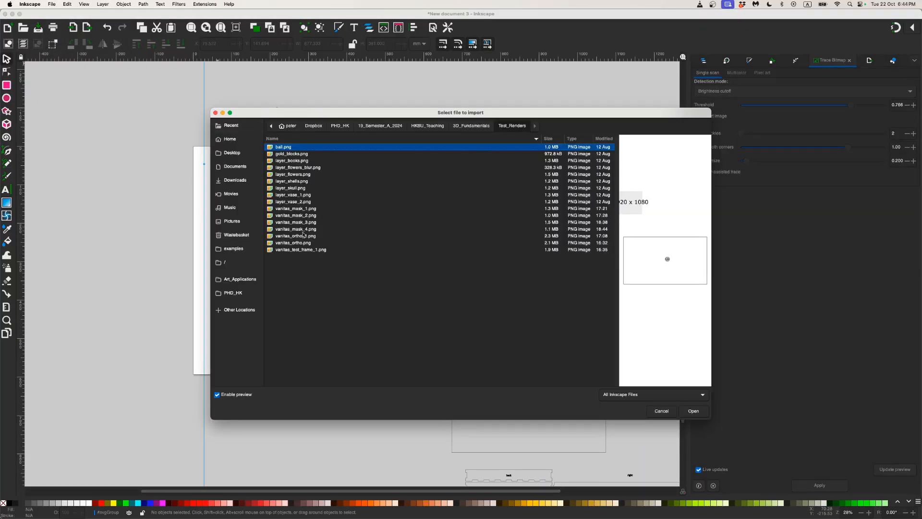
{"action": "left_click", "coordinate": [304, 229]}
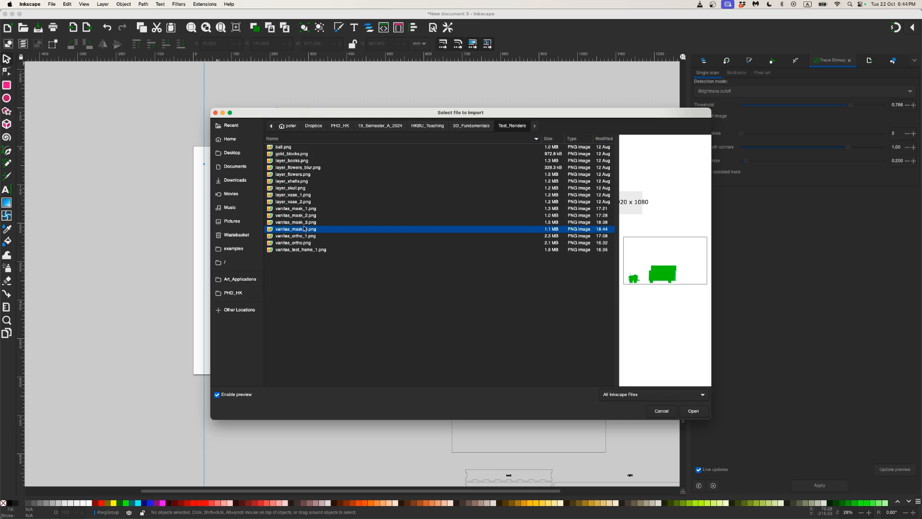
{"action": "left_click", "coordinate": [697, 410]}
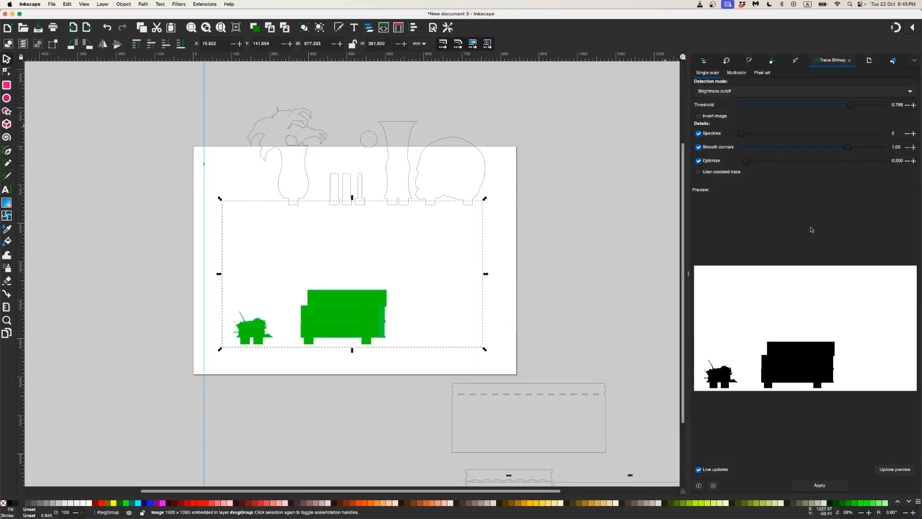
Lower the trace's smooth corners value to 0.96 and undo the mask image import.
{"action": "mouse_move", "coordinate": [848, 148]}
{"action": "left_mouse_down"}
{"action": "mouse_move", "coordinate": [754, 149]}
{"action": "mouse_move", "coordinate": [838, 149]}
{"action": "left_mouse_up"}
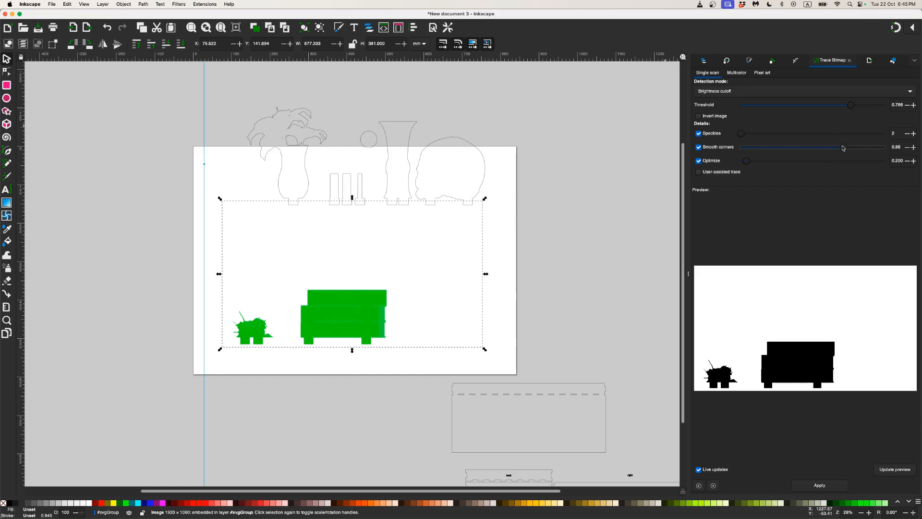
{"action": "key", "text": "super+z"}
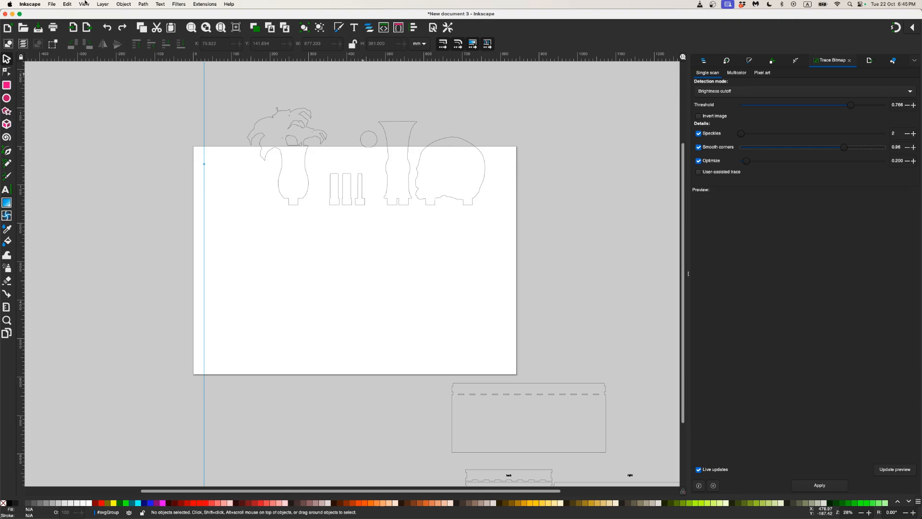
Import vanitas_mask_4.png and trace it using brightness cutoff with a threshold of 0.756.
{"action": "left_click", "coordinate": [50, 4]}
{"action": "left_click", "coordinate": [57, 94]}
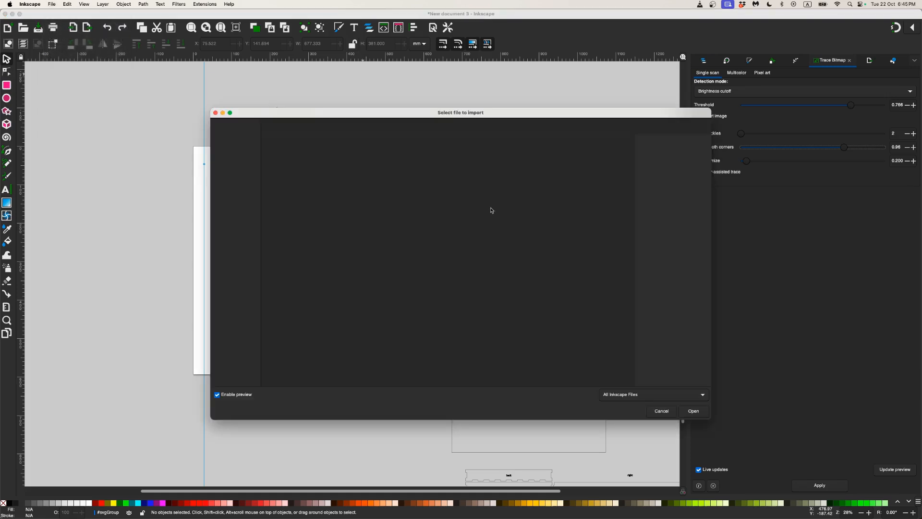
{"action": "left_click", "coordinate": [297, 229]}
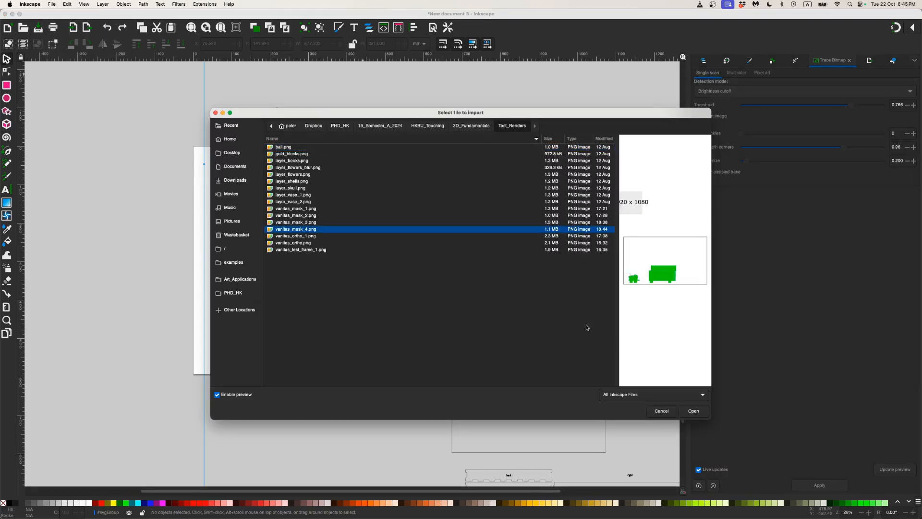
{"action": "left_click", "coordinate": [694, 411]}
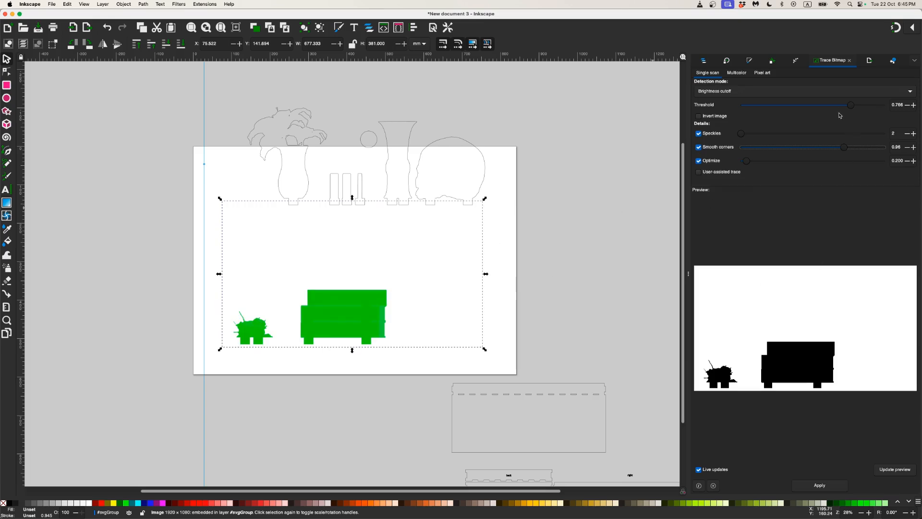
{"action": "mouse_move", "coordinate": [847, 109]}
{"action": "left_mouse_down"}
{"action": "mouse_move", "coordinate": [791, 111]}
{"action": "mouse_move", "coordinate": [872, 120]}
{"action": "mouse_move", "coordinate": [851, 118]}
{"action": "left_mouse_up"}
{"action": "left_click_drag", "start_coordinate": [853, 119], "coordinate": [850, 119]}
{"action": "left_click", "coordinate": [819, 485]}
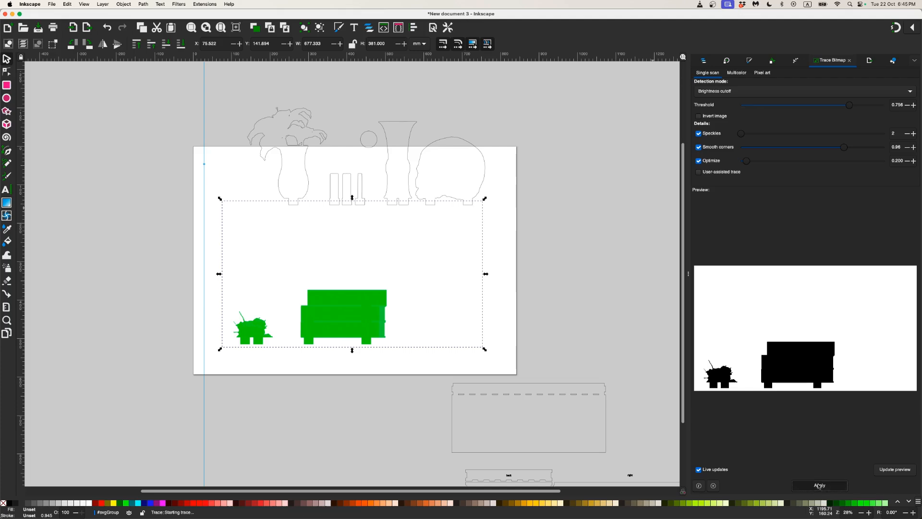
Move the black traced shape off the green mask image and delete the image.
{"action": "left_click_drag", "start_coordinate": [359, 295], "coordinate": [359, 295]}
{"action": "mouse_move", "coordinate": [441, 251]}
{"action": "left_mouse_down"}
{"action": "mouse_move", "coordinate": [447, 247]}
{"action": "mouse_move", "coordinate": [401, 262]}
{"action": "left_mouse_up"}
{"action": "left_click", "coordinate": [363, 308]}
{"action": "key", "text": "Delete"}
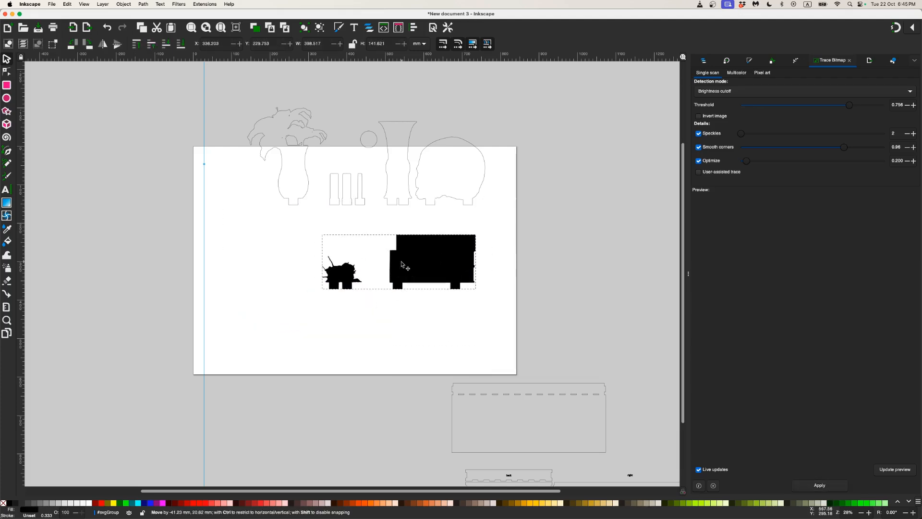
Give the traced books and spiky shell a flat-colour stroke and no fill.
{"action": "left_click", "coordinate": [29, 515]}
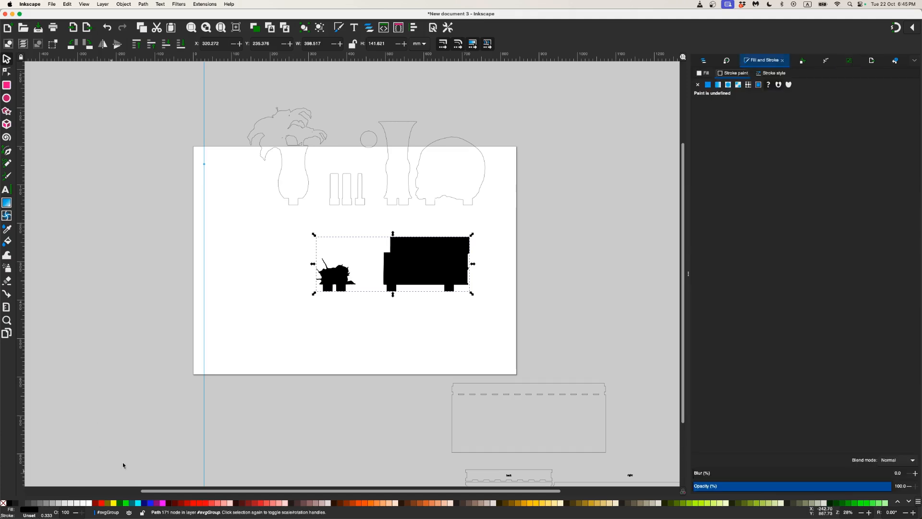
{"action": "left_click", "coordinate": [707, 84]}
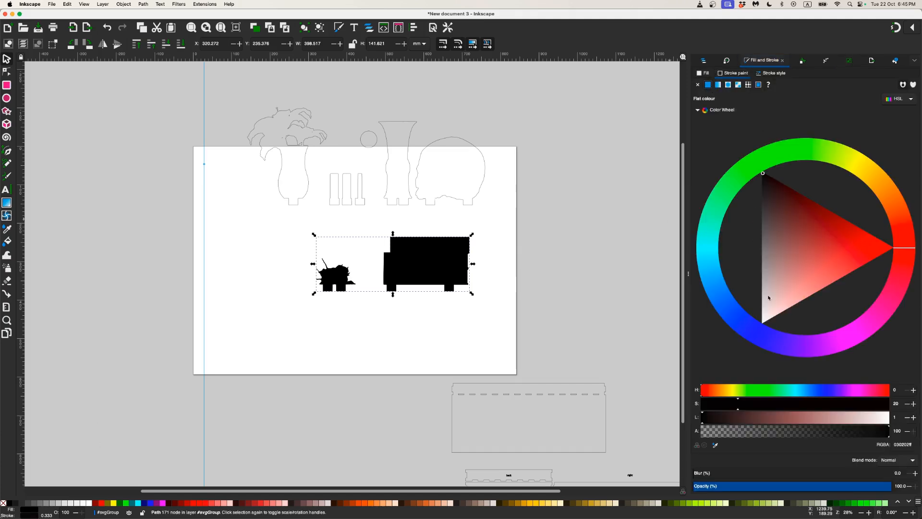
{"action": "left_click", "coordinate": [705, 73]}
{"action": "left_click", "coordinate": [698, 85]}
{"action": "left_click", "coordinate": [413, 269]}
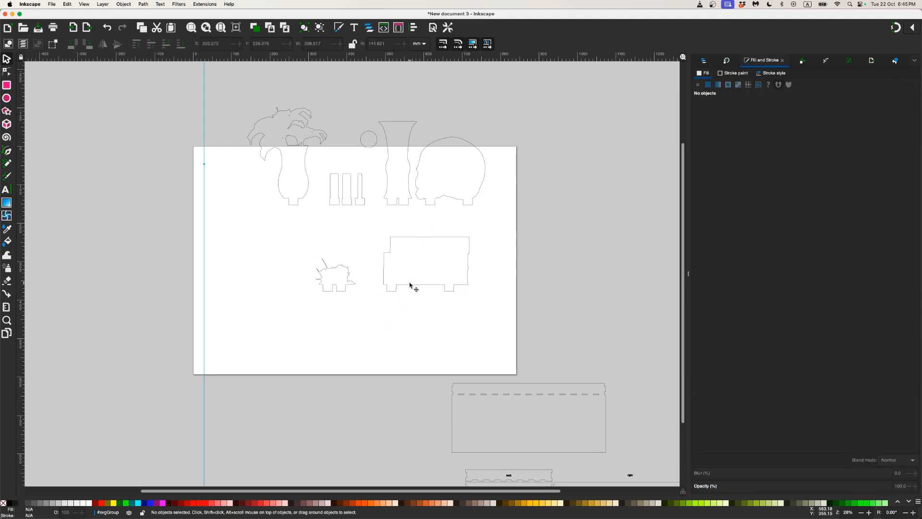
{"action": "left_click", "coordinate": [410, 285]}
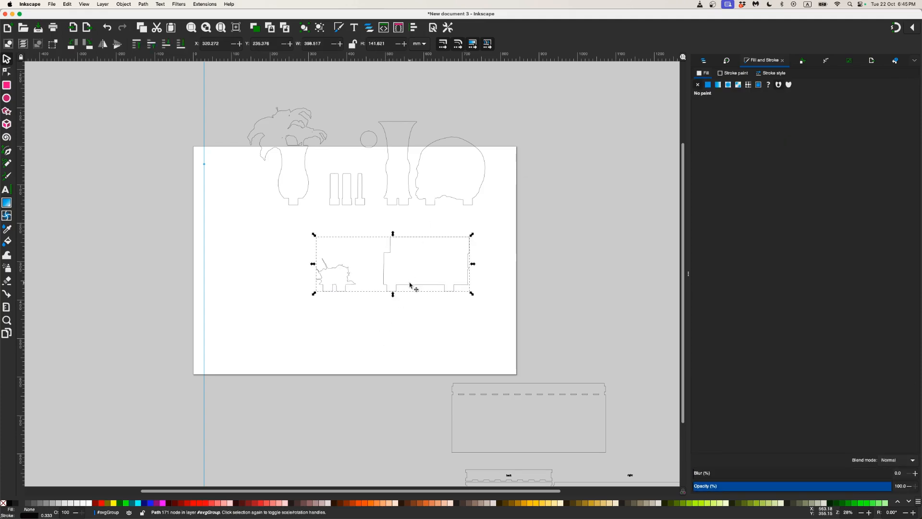
{"action": "left_click", "coordinate": [424, 319]}
Move the books and spiky shell outlines into the empty lower part of the page.
{"action": "scroll", "coordinate": [424, 317], "scroll_direction": "down", "scroll_amount": 2}
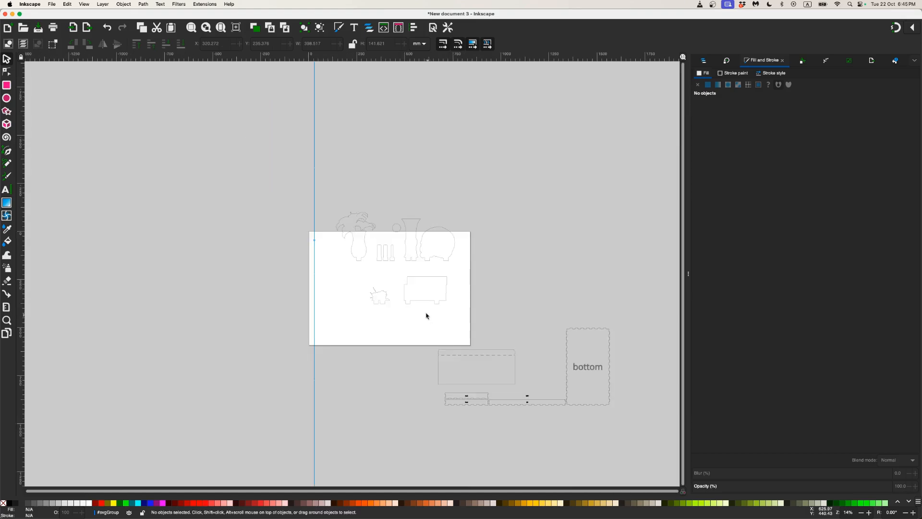
{"action": "scroll", "coordinate": [406, 303], "scroll_direction": "up", "scroll_amount": 1}
{"action": "scroll", "coordinate": [408, 305], "scroll_direction": "up", "scroll_amount": 2}
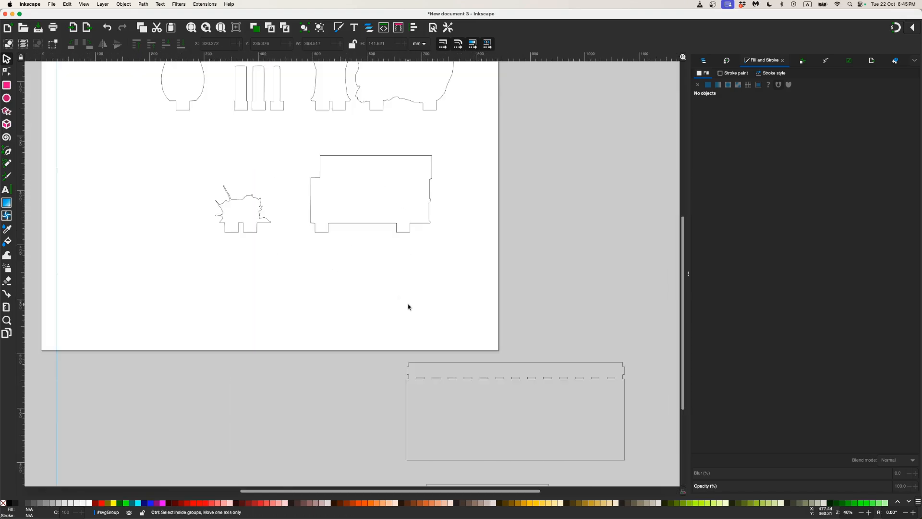
{"action": "left_click", "coordinate": [403, 235]}
{"action": "left_click_drag", "start_coordinate": [405, 234], "coordinate": [422, 313]}
Switch to Blender, close the render, read the dimensions of a tab below the books, and return to Inkscape.
{"action": "key", "text": "super+Tab"}
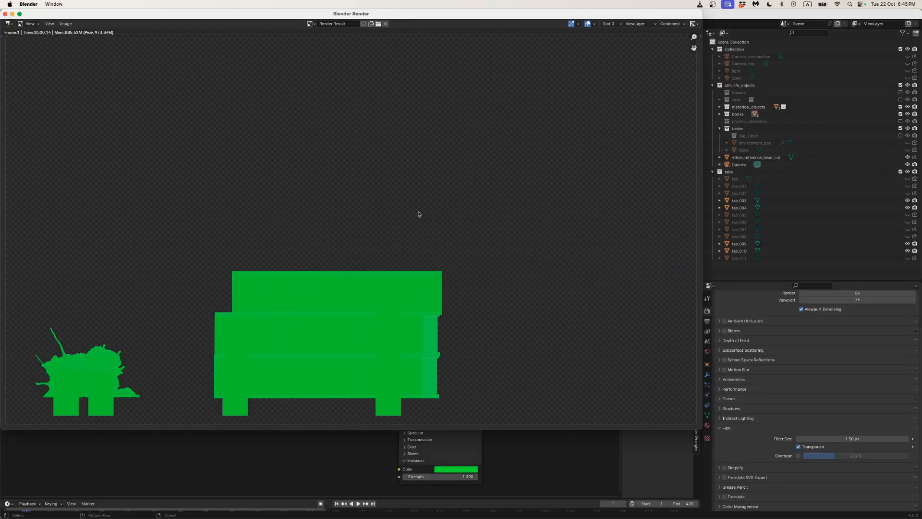
{"action": "key", "text": "Escape"}
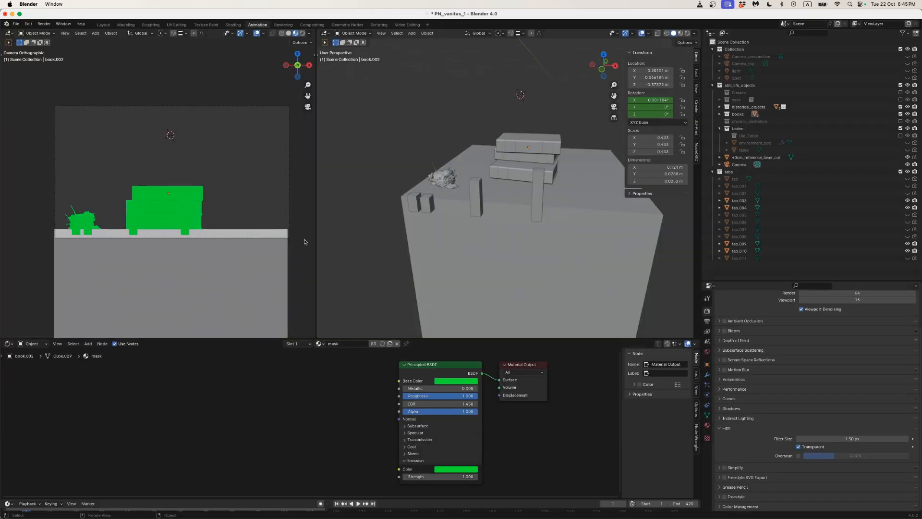
{"action": "left_click", "coordinate": [478, 197]}
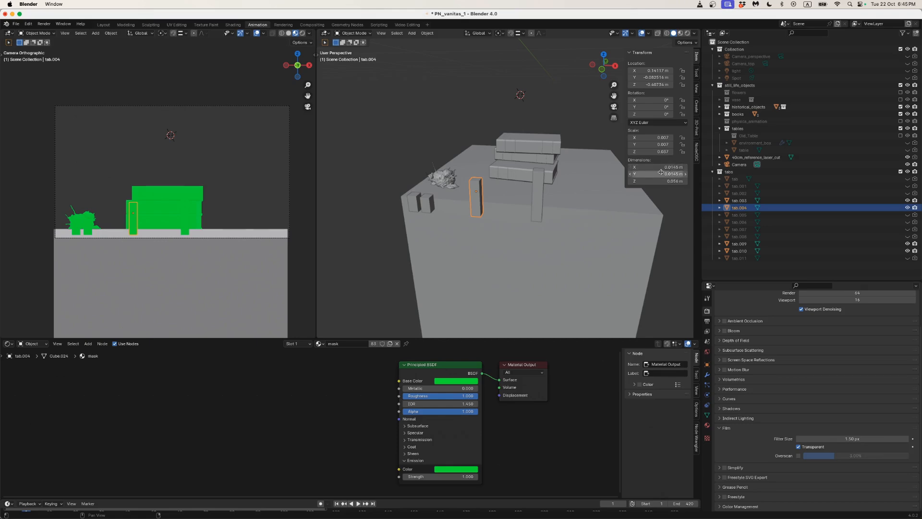
{"action": "key", "text": "super+Tab"}
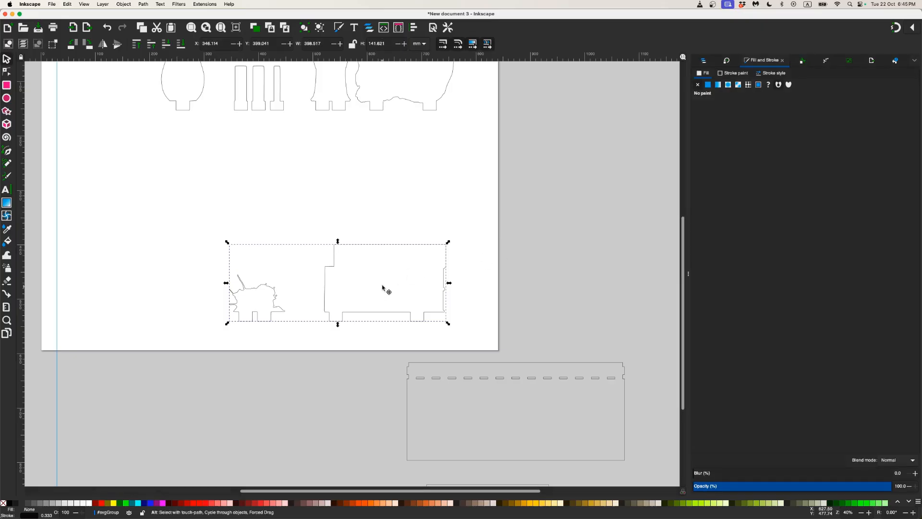
Draw a reference rectangle on the page and size it 14.5 mm wide by 50 mm high.
{"action": "left_click", "coordinate": [367, 222]}
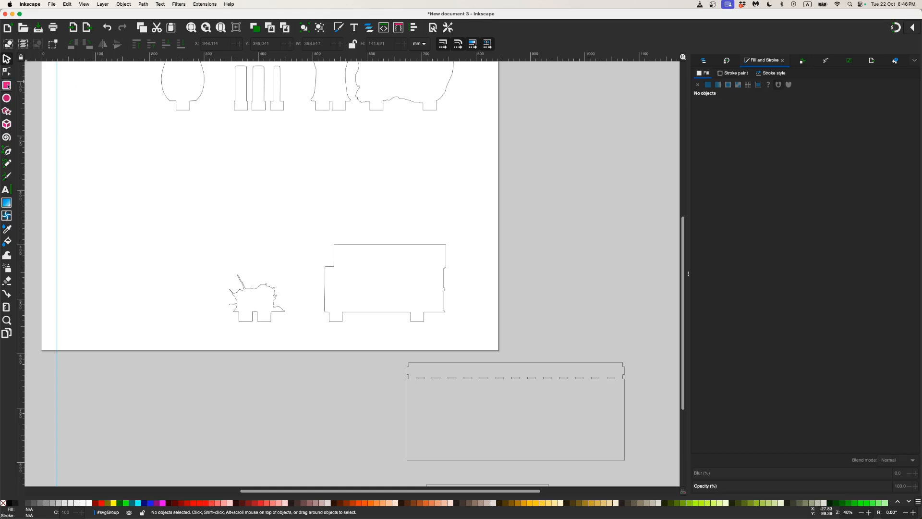
{"action": "left_click", "coordinate": [7, 85]}
{"action": "left_click_drag", "start_coordinate": [163, 165], "coordinate": [219, 211]}
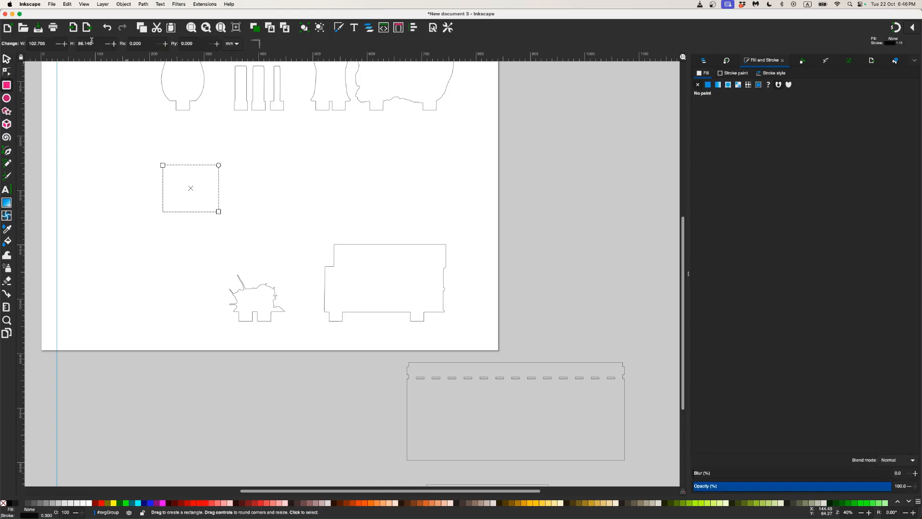
{"action": "left_click_drag", "start_coordinate": [47, 44], "coordinate": [28, 44]}
{"action": "type", "text": "14.5"}
{"action": "key", "text": "Return"}
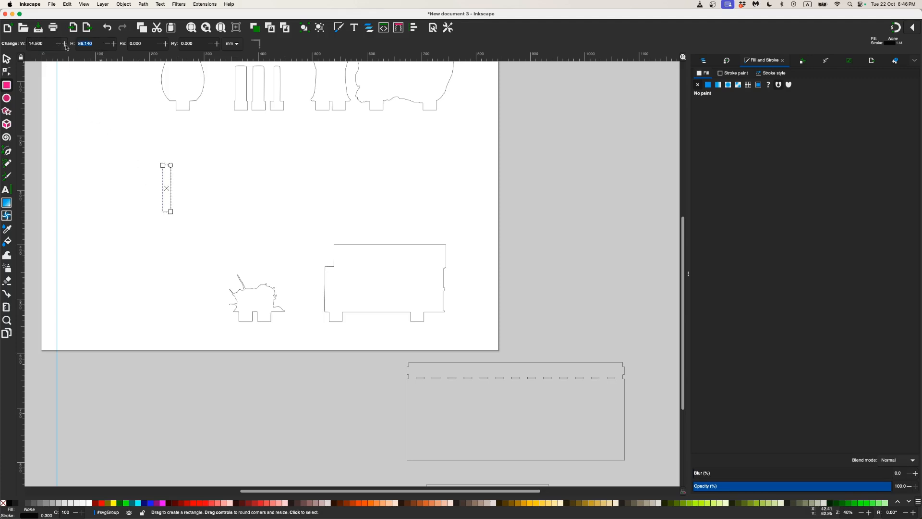
{"action": "type", "text": "50"}
{"action": "key", "text": "Return"}
Move the reference rectangle just beneath the left tab of the books outline.
{"action": "key", "text": "s"}
{"action": "left_click_drag", "start_coordinate": [162, 168], "coordinate": [336, 341]}
{"action": "scroll", "coordinate": [335, 341], "scroll_direction": "up", "scroll_amount": 2}
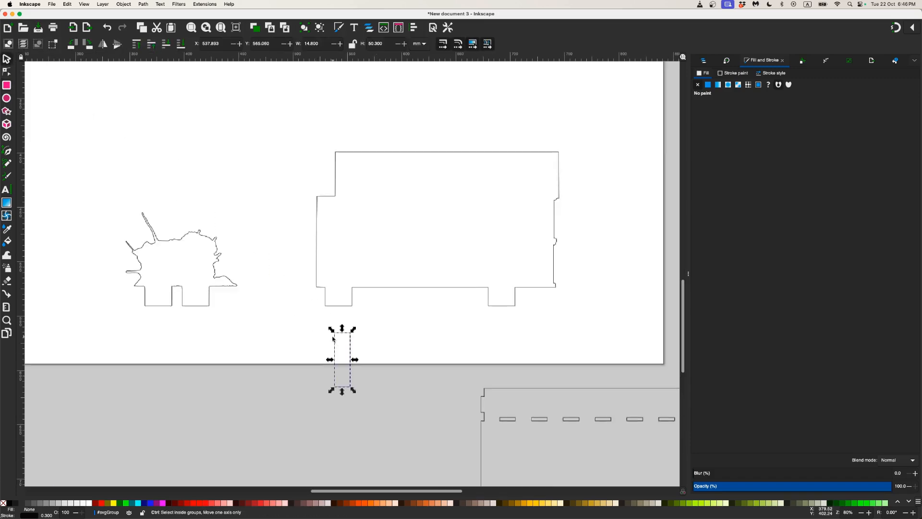
Scale the books and shell outlines down proportionally to about 295 mm wide.
{"action": "left_click", "coordinate": [348, 305]}
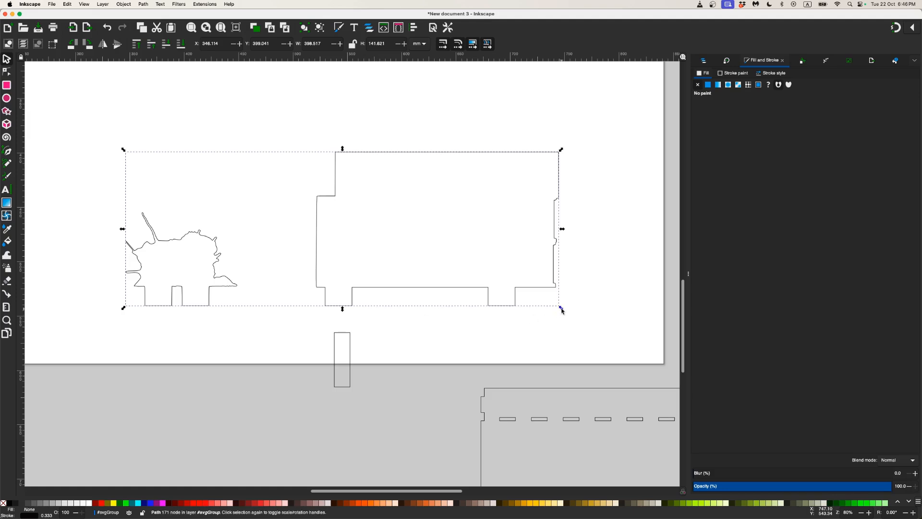
{"action": "left_click_drag", "start_coordinate": [561, 307], "coordinate": [449, 260]}
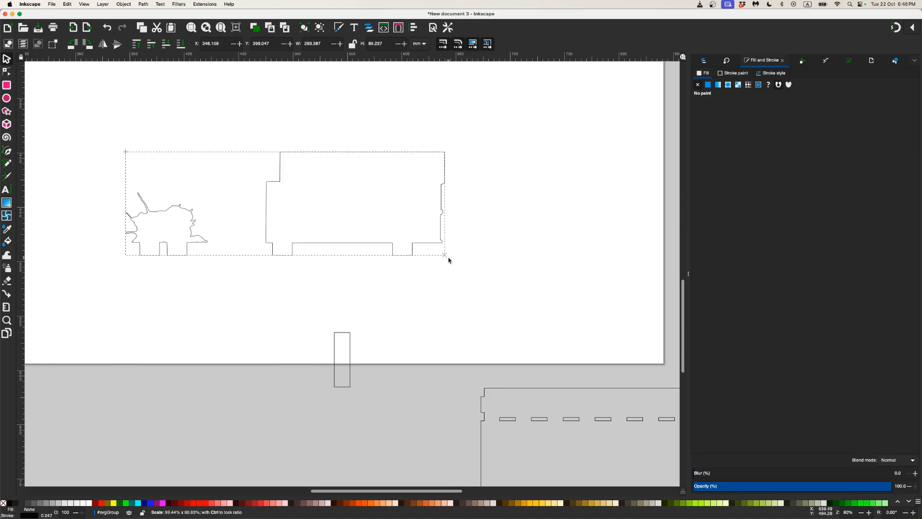
{"action": "key", "text": "Escape"}
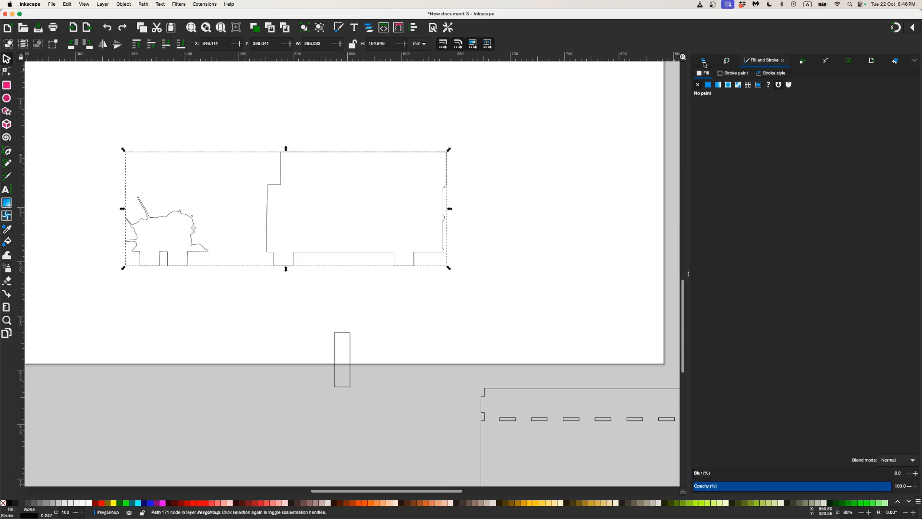
Scale the books and shell outlines proportionally to 80% with the Transform settings.
{"action": "left_click", "coordinate": [727, 61]}
{"action": "left_click", "coordinate": [721, 73]}
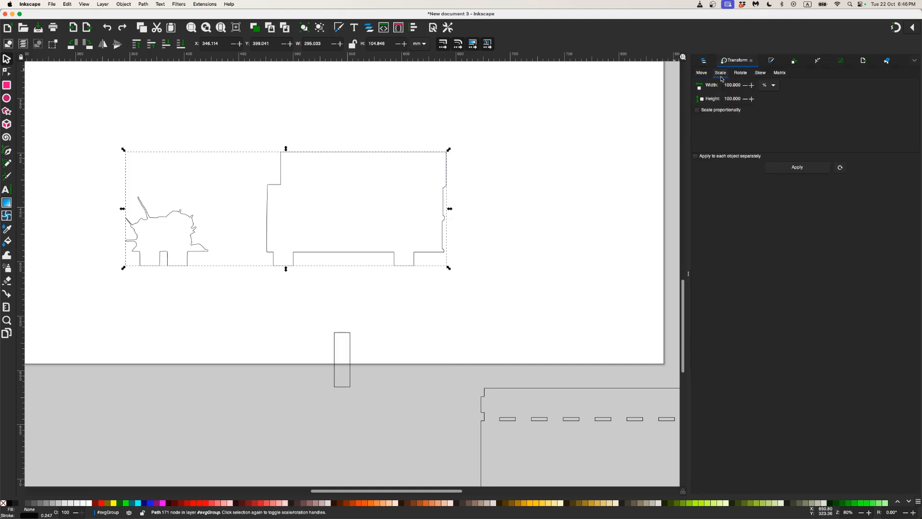
{"action": "left_click", "coordinate": [700, 112]}
{"action": "left_click_drag", "start_coordinate": [741, 85], "coordinate": [720, 87]}
{"action": "left_click", "coordinate": [780, 171]}
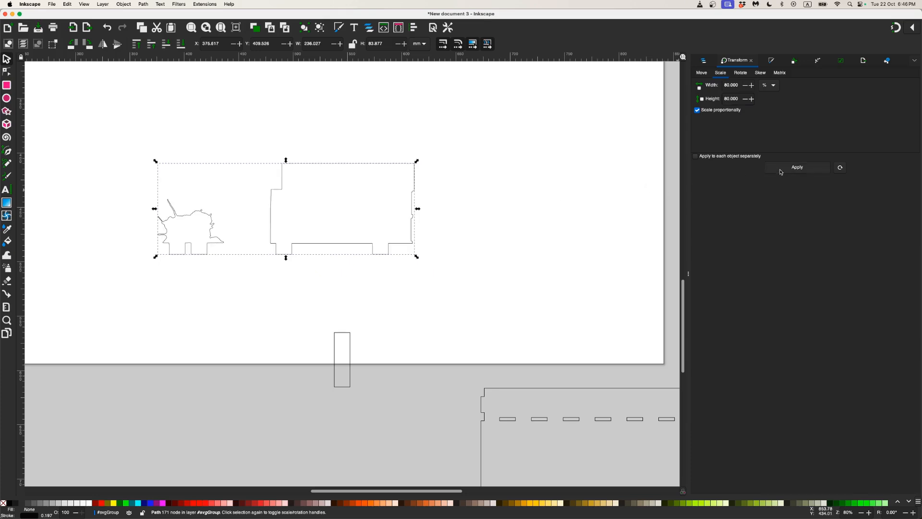
Line up the right tab of the books outline with the top of the reference rectangle to compare widths.
{"action": "left_click_drag", "start_coordinate": [397, 246], "coordinate": [347, 330]}
{"action": "scroll", "coordinate": [353, 317], "scroll_direction": "up", "scroll_amount": 3, "text": "ctrl"}
{"action": "scroll", "coordinate": [346, 331], "scroll_direction": "up", "scroll_amount": 3, "text": "ctrl"}
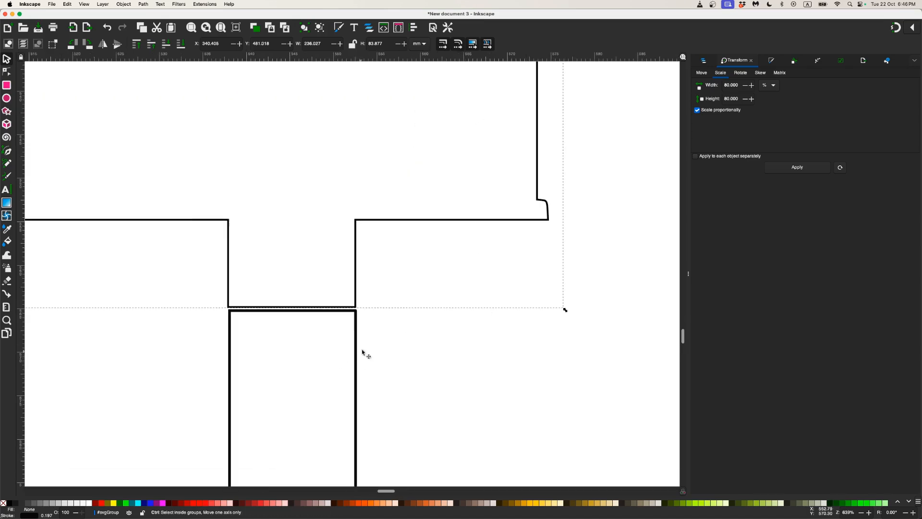
{"action": "left_click_drag", "start_coordinate": [354, 273], "coordinate": [356, 274]}
{"action": "scroll", "coordinate": [357, 274], "scroll_direction": "down", "scroll_amount": 7, "text": "ctrl"}
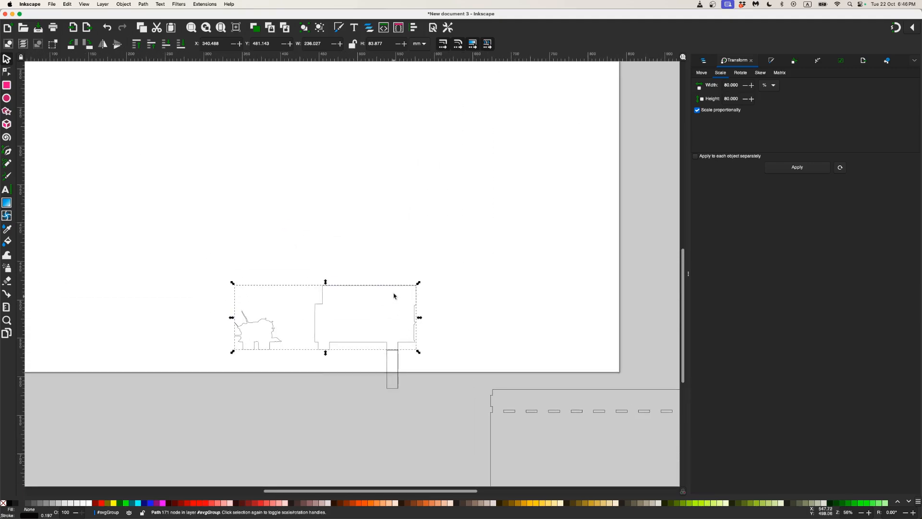
Move the scaled books and shell outlines up to the page's right edge, clear of the reference rectangle.
{"action": "left_click_drag", "start_coordinate": [393, 290], "coordinate": [629, 170]}
{"action": "scroll", "coordinate": [454, 234], "scroll_direction": "down", "scroll_amount": 4}
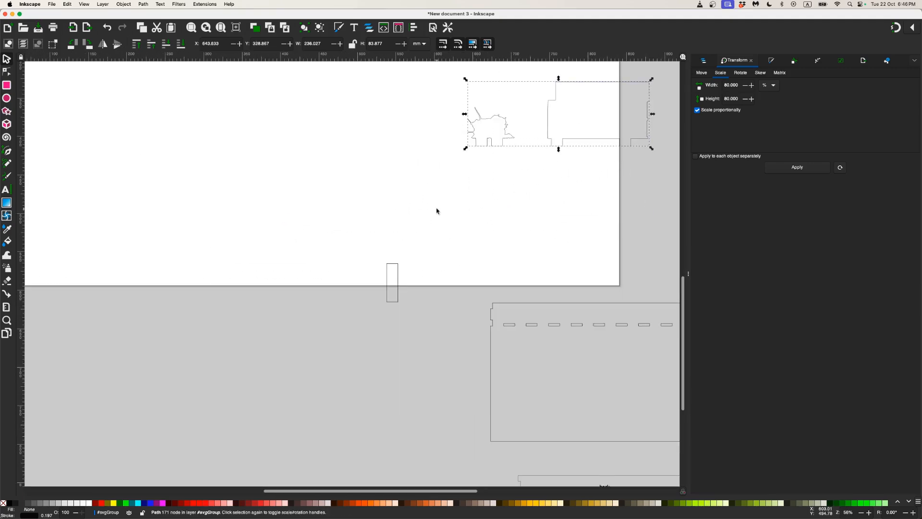
{"action": "scroll", "coordinate": [437, 209], "scroll_direction": "down", "scroll_amount": 3, "text": "ctrl"}
Move the larger vase, candlestick and skull outlines down to the lower part of the page.
{"action": "scroll", "coordinate": [430, 221], "scroll_direction": "up", "scroll_amount": 3}
{"action": "left_click", "coordinate": [441, 112]}
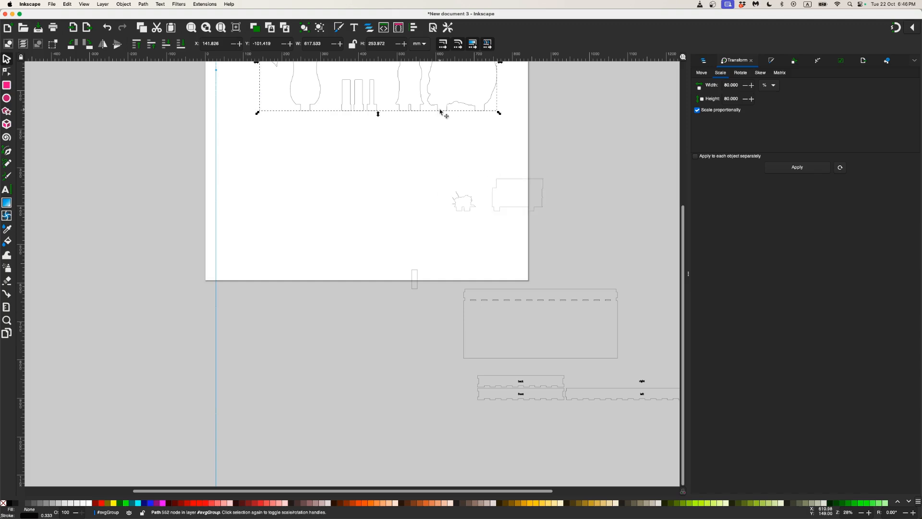
{"action": "key", "text": "n"}
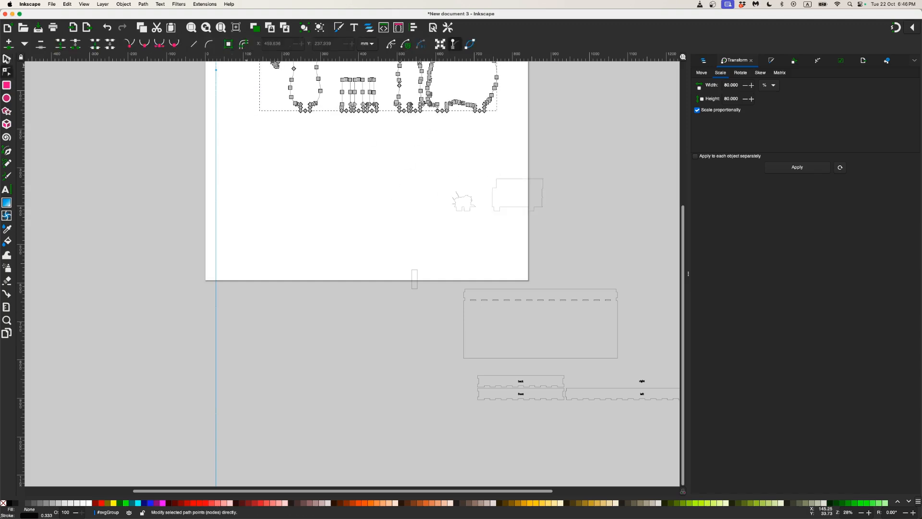
{"action": "key", "text": "s"}
{"action": "left_click_drag", "start_coordinate": [378, 109], "coordinate": [307, 241]}
Place the reference rectangle near the shell's tabs for a width comparison, then undo the last adjustment.
{"action": "left_click", "coordinate": [412, 274]}
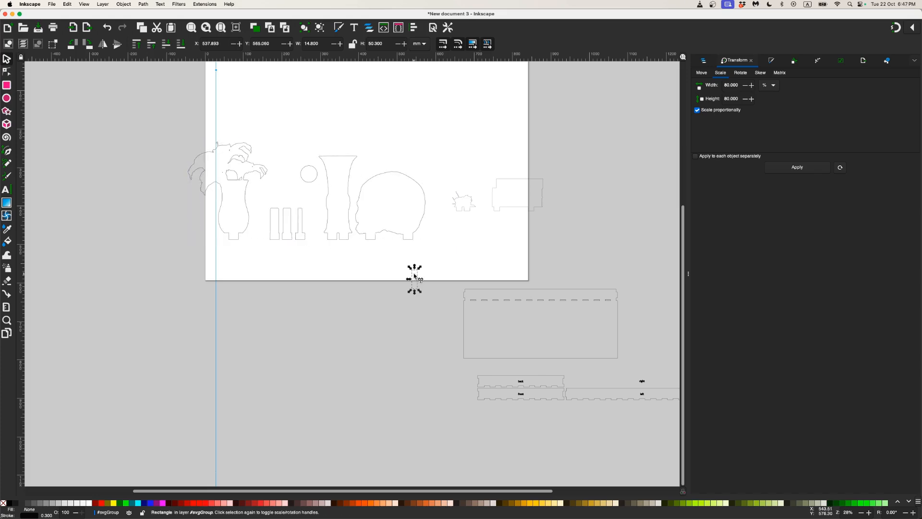
{"action": "scroll", "coordinate": [412, 277], "scroll_direction": "up", "scroll_amount": 2}
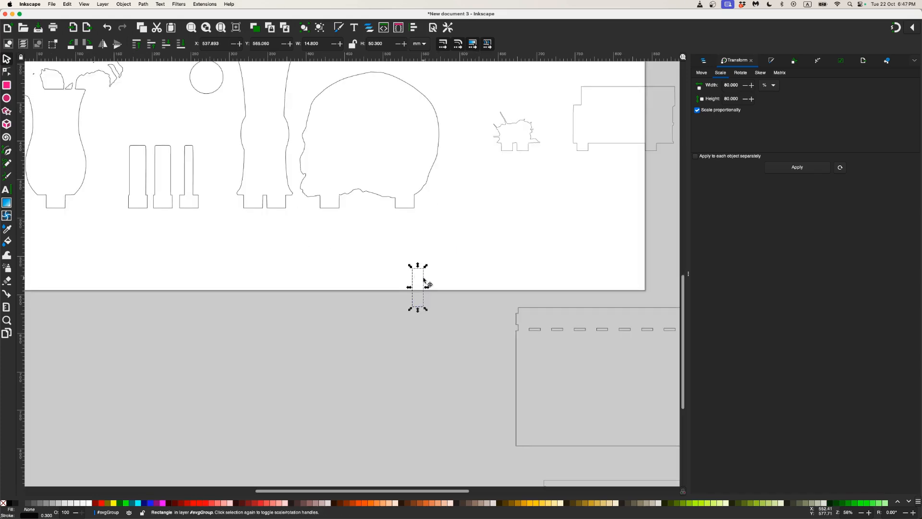
{"action": "left_click_drag", "start_coordinate": [423, 277], "coordinate": [463, 217]}
{"action": "scroll", "coordinate": [513, 159], "scroll_direction": "up", "scroll_amount": 3}
{"action": "scroll", "coordinate": [438, 258], "scroll_direction": "up", "scroll_amount": 3}
{"action": "key", "text": "ctrl+z"}
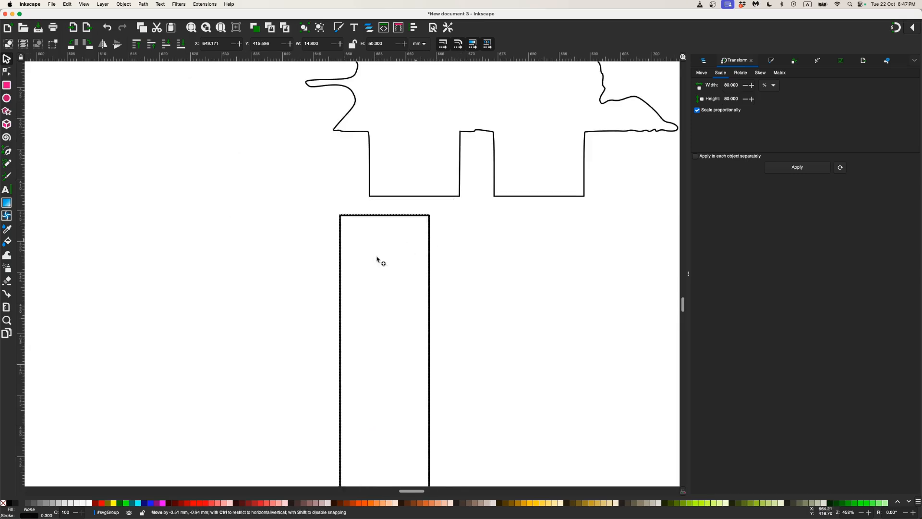
{"action": "key", "text": "ctrl+z"}
Place the reference rectangle under the skull outline's right tab with their left edges aligned.
{"action": "scroll", "coordinate": [335, 308], "scroll_direction": "down", "scroll_amount": 4}
{"action": "scroll", "coordinate": [469, 269], "scroll_direction": "down", "scroll_amount": 3}
{"action": "scroll", "coordinate": [426, 309], "scroll_direction": "up", "scroll_amount": 6}
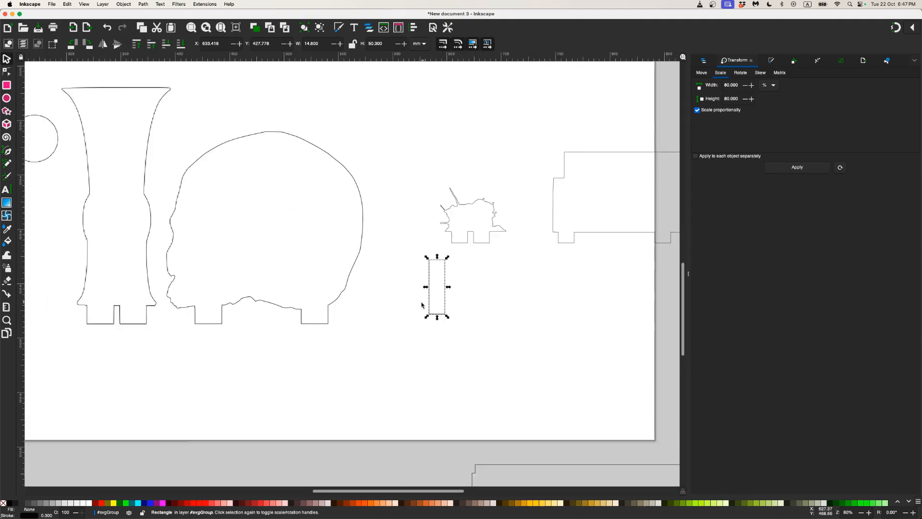
{"action": "left_click_drag", "start_coordinate": [548, 250], "coordinate": [283, 387]}
{"action": "scroll", "coordinate": [283, 387], "scroll_direction": "up", "scroll_amount": 5}
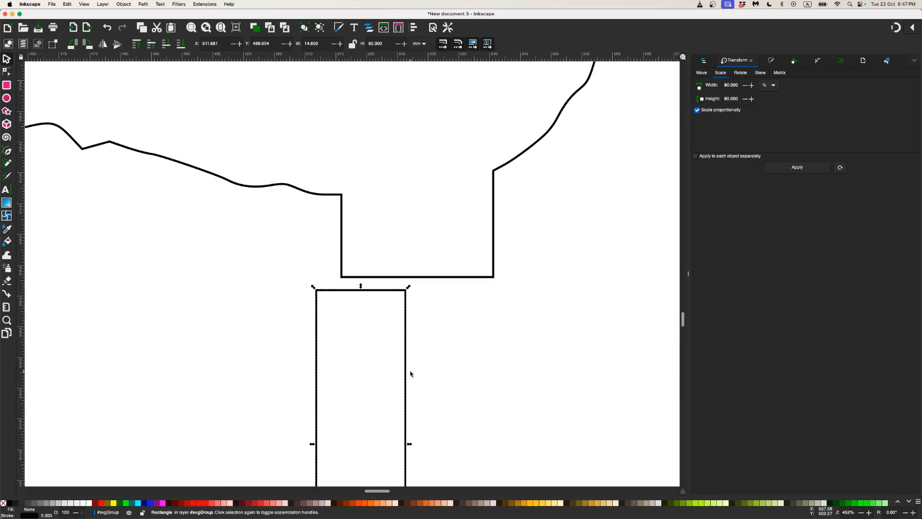
{"action": "left_click_drag", "start_coordinate": [410, 326], "coordinate": [433, 318]}
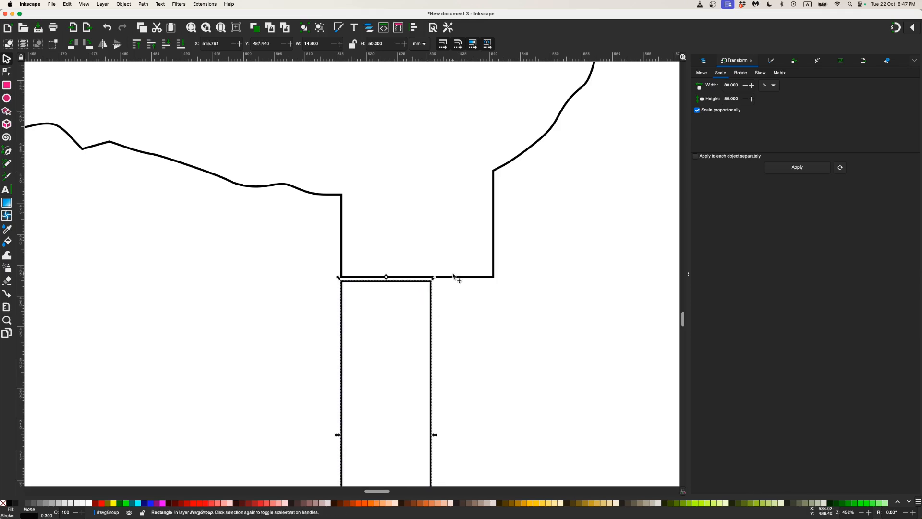
Scale the combined vase and skull outlines to 80% twice, realigning the skull's right tab with the reference rectangle after each scaling.
{"action": "left_click", "coordinate": [454, 277]}
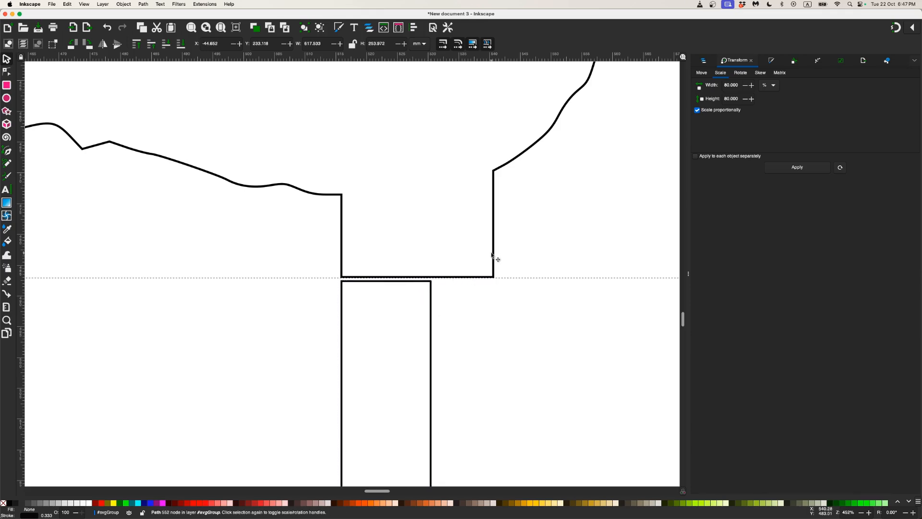
{"action": "left_click", "coordinate": [797, 167]}
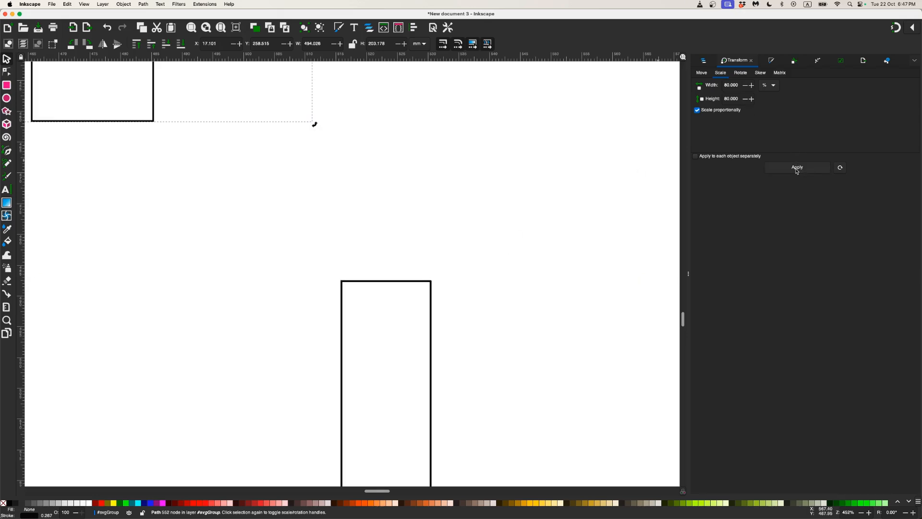
{"action": "left_click_drag", "start_coordinate": [154, 115], "coordinate": [476, 268]}
{"action": "left_click", "coordinate": [797, 168]}
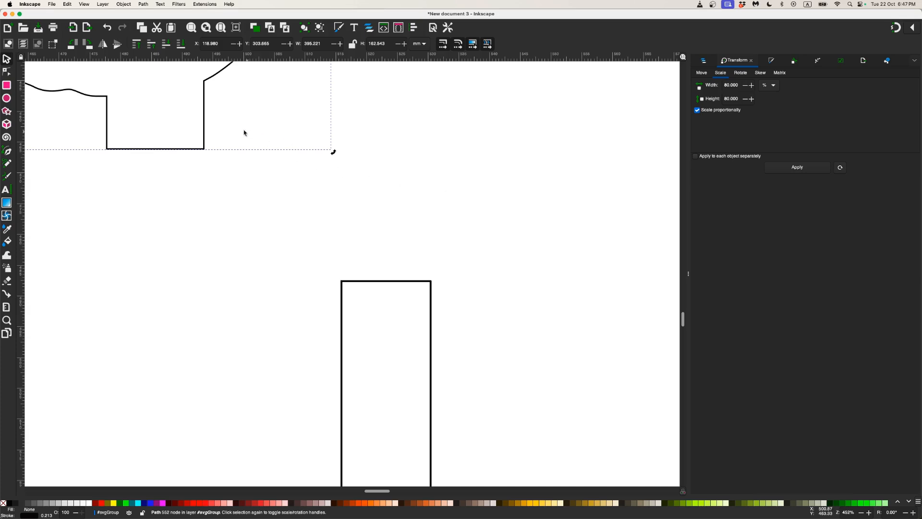
{"action": "left_click_drag", "start_coordinate": [198, 121], "coordinate": [439, 248]}
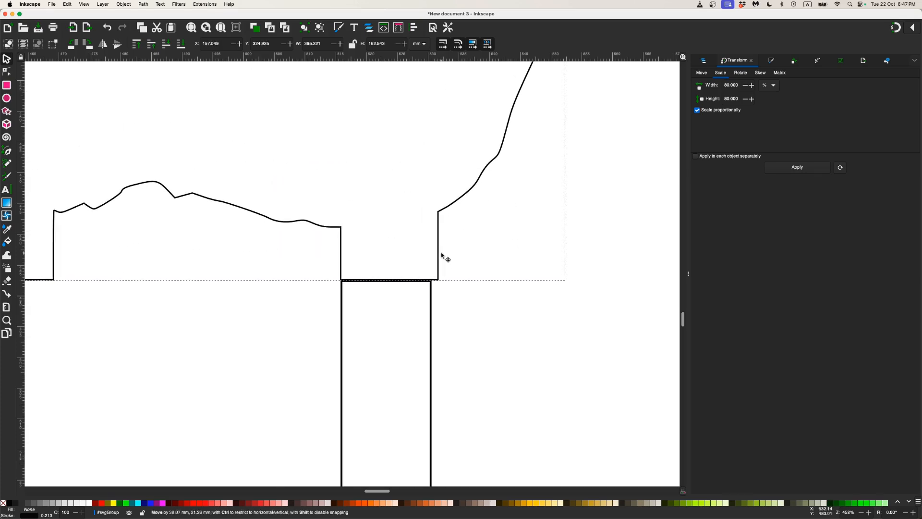
Set the scale factor for the vase and skull outlines to 95% in width and height, keeping proportional scaling enabled.
{"action": "left_click_drag", "start_coordinate": [742, 98], "coordinate": [711, 100]}
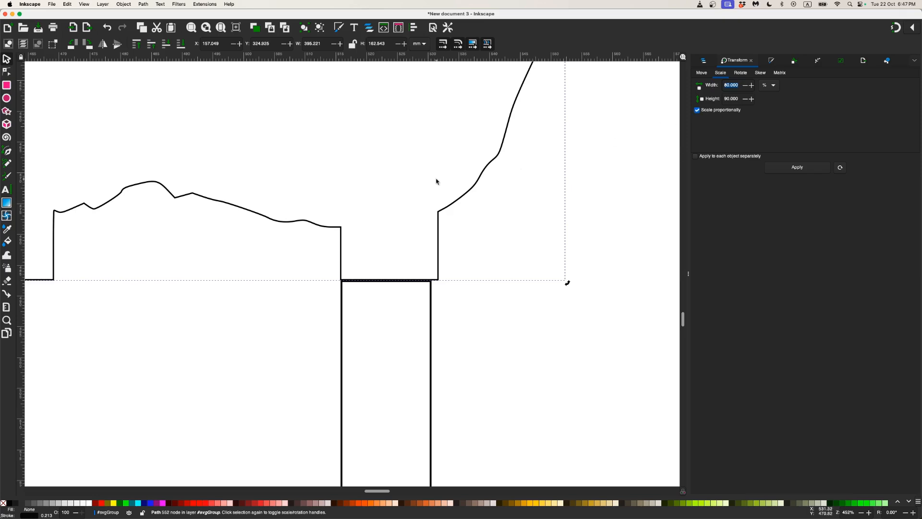
{"action": "scroll", "coordinate": [436, 181], "scroll_direction": "down", "scroll_amount": 5}
{"action": "left_click_drag", "start_coordinate": [436, 182], "coordinate": [483, 263]}
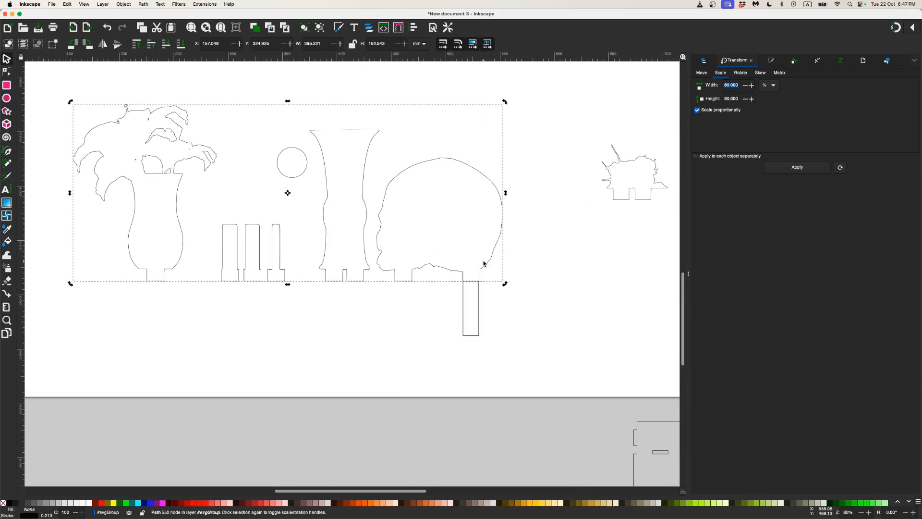
{"action": "left_click", "coordinate": [713, 110]}
{"action": "left_click_drag", "start_coordinate": [623, 200], "coordinate": [462, 210]}
{"action": "scroll", "coordinate": [494, 212], "scroll_direction": "down", "scroll_amount": 2}
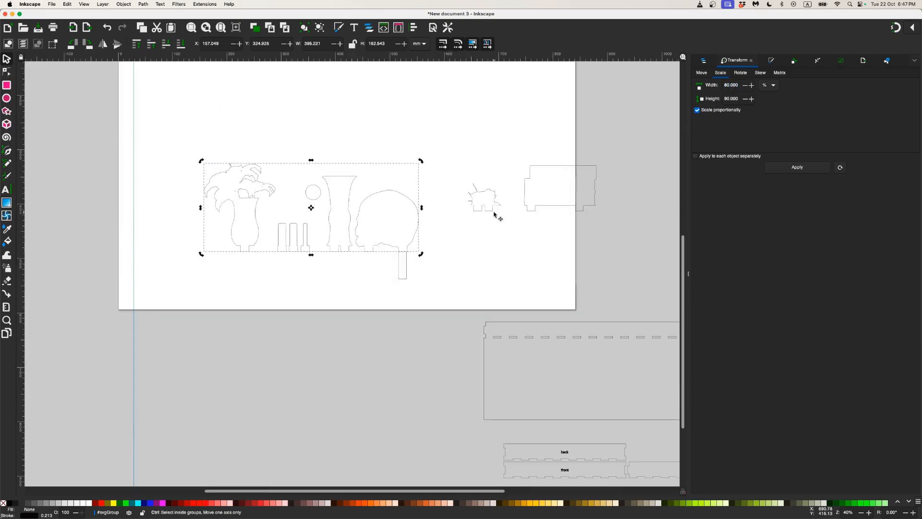
{"action": "scroll", "coordinate": [459, 220], "scroll_direction": "up", "scroll_amount": 2}
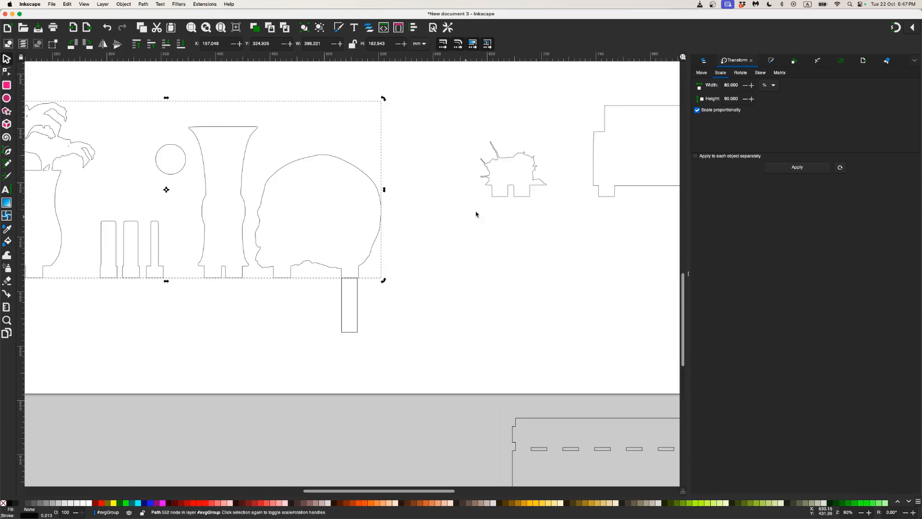
{"action": "left_click_drag", "start_coordinate": [477, 212], "coordinate": [574, 227]}
{"action": "left_click", "coordinate": [698, 110]}
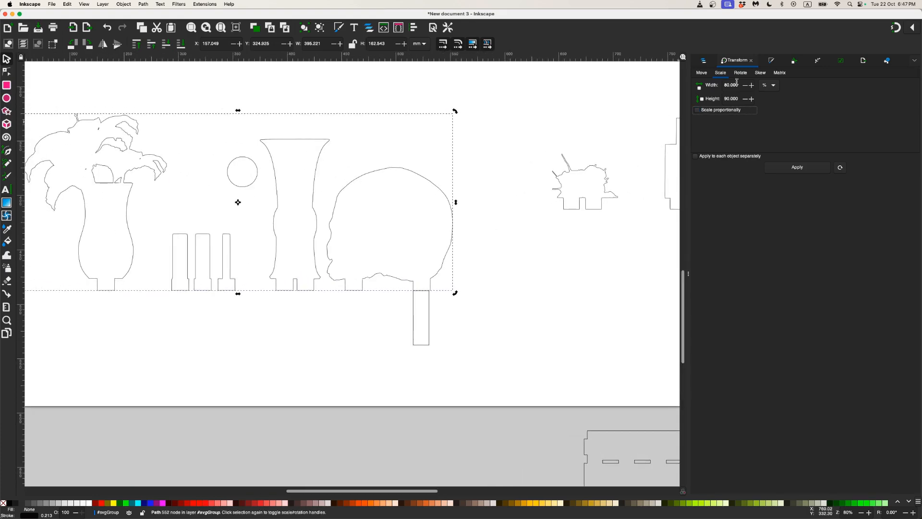
{"action": "double_click", "coordinate": [736, 84]}
{"action": "left_click", "coordinate": [697, 111]}
Apply the 95% scaling to the vase and skull outlines twice, aligning the right tab's left edge with the reference rectangle each time.
{"action": "scroll", "coordinate": [440, 291], "scroll_direction": "up", "scroll_amount": 1}
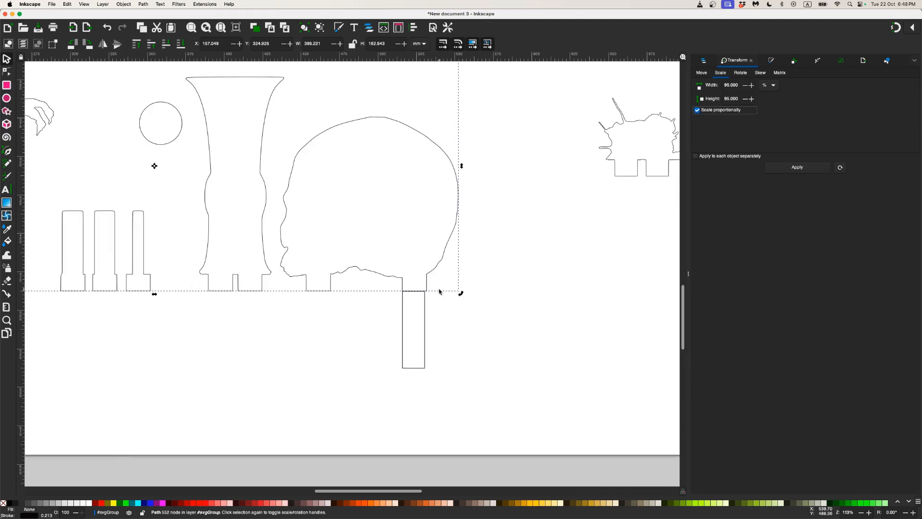
{"action": "scroll", "coordinate": [442, 278], "scroll_direction": "up", "scroll_amount": 3}
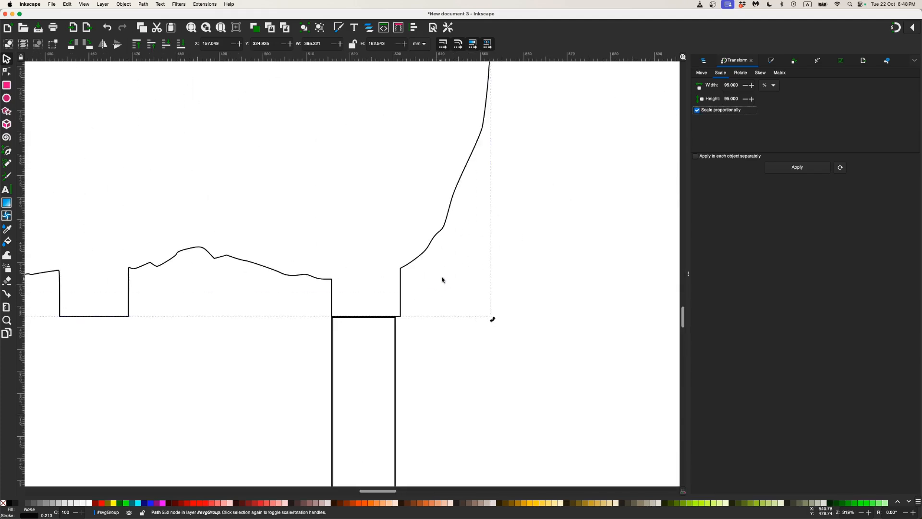
{"action": "left_click", "coordinate": [788, 169]}
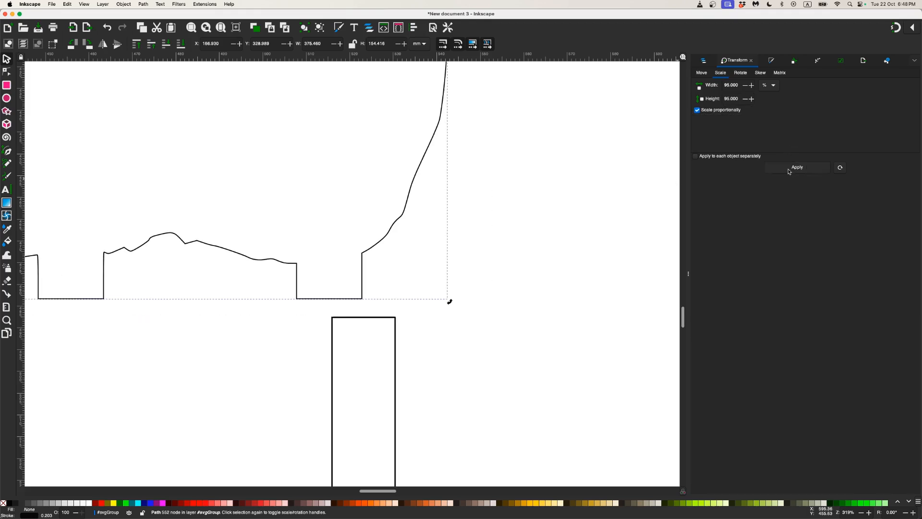
{"action": "left_click_drag", "start_coordinate": [381, 247], "coordinate": [405, 268]}
{"action": "scroll", "coordinate": [405, 269], "scroll_direction": "up", "scroll_amount": 4}
{"action": "scroll", "coordinate": [440, 230], "scroll_direction": "down", "scroll_amount": 2}
{"action": "scroll", "coordinate": [439, 230], "scroll_direction": "left", "scroll_amount": 2}
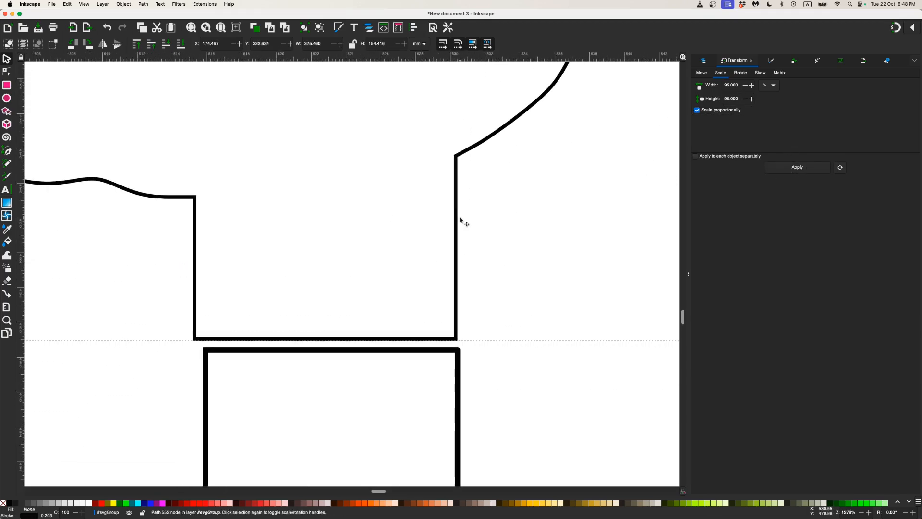
{"action": "left_click_drag", "start_coordinate": [459, 220], "coordinate": [468, 230]}
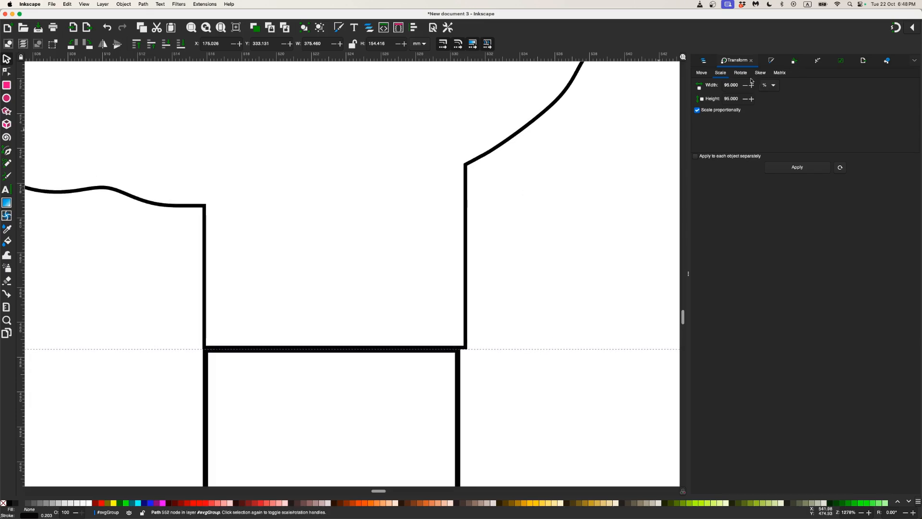
{"action": "left_click", "coordinate": [797, 167]}
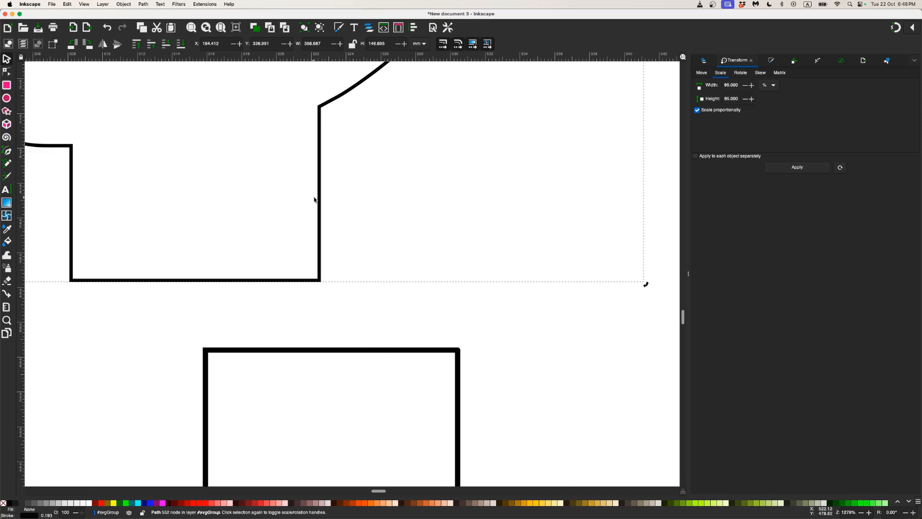
{"action": "left_click_drag", "start_coordinate": [376, 208], "coordinate": [457, 262]}
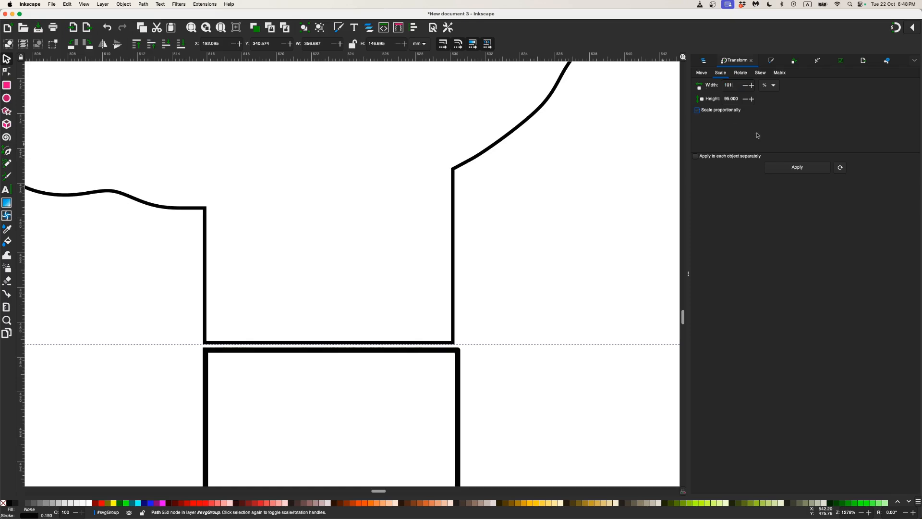
Enlarge the vase and skull outlines proportionally by 101% twice, realigning the skull's right tab with the reference rectangle each time.
{"action": "left_click", "coordinate": [739, 98]}
{"action": "left_click", "coordinate": [787, 168]}
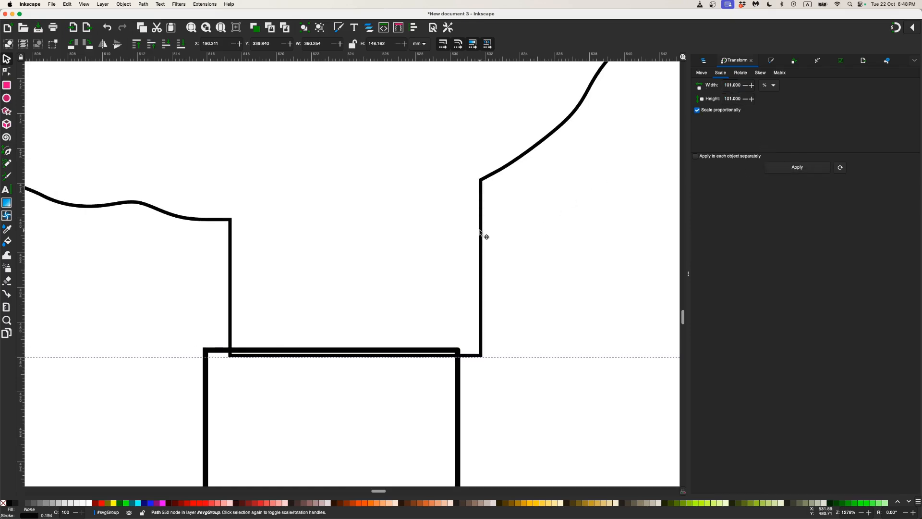
{"action": "left_click_drag", "start_coordinate": [480, 232], "coordinate": [446, 211]}
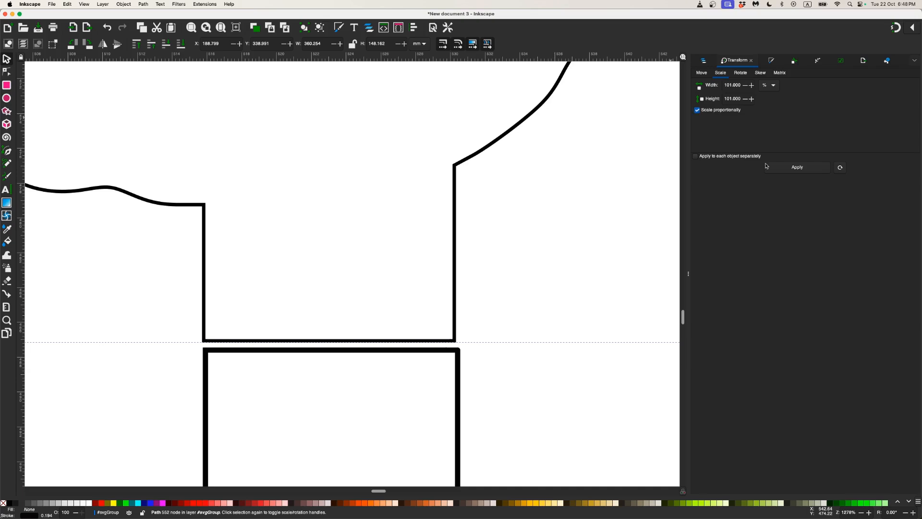
{"action": "left_click", "coordinate": [767, 166]}
{"action": "left_click_drag", "start_coordinate": [468, 229], "coordinate": [457, 226]}
Delete the reference rectangle below the skull outline's right tab.
{"action": "scroll", "coordinate": [466, 245], "scroll_direction": "down", "scroll_amount": 10}
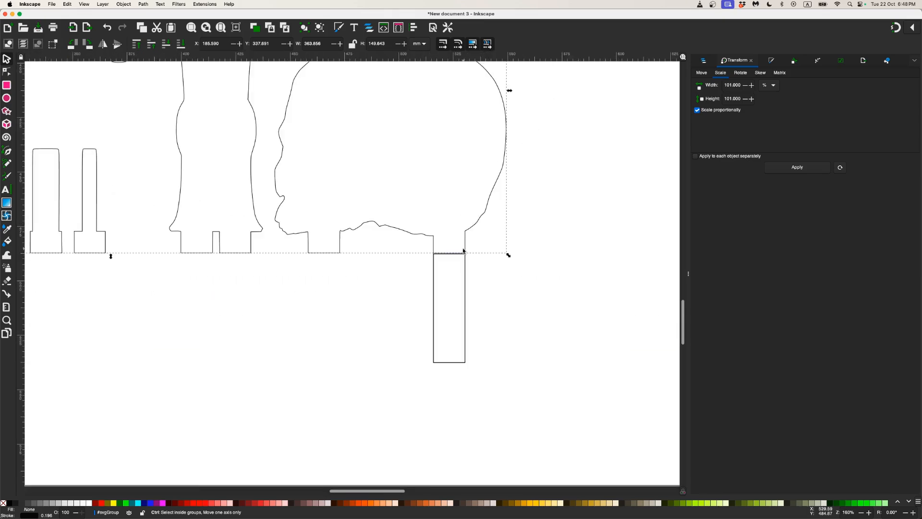
{"action": "scroll", "coordinate": [464, 258], "scroll_direction": "down", "scroll_amount": 3}
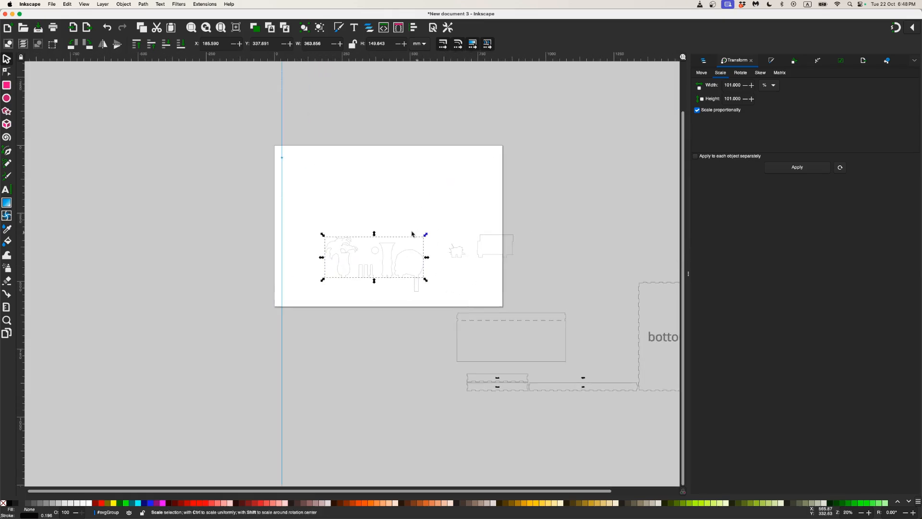
{"action": "left_click", "coordinate": [419, 291]}
{"action": "left_click", "coordinate": [395, 275]}
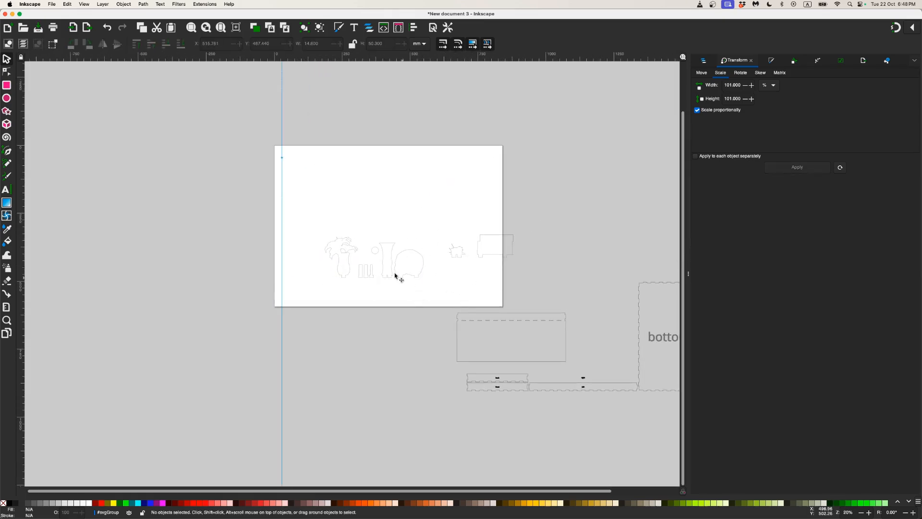
Move the vase and skull outlines to the page's upper-left corner and place the shell and books outlines beside them.
{"action": "left_click_drag", "start_coordinate": [311, 218], "coordinate": [433, 285]}
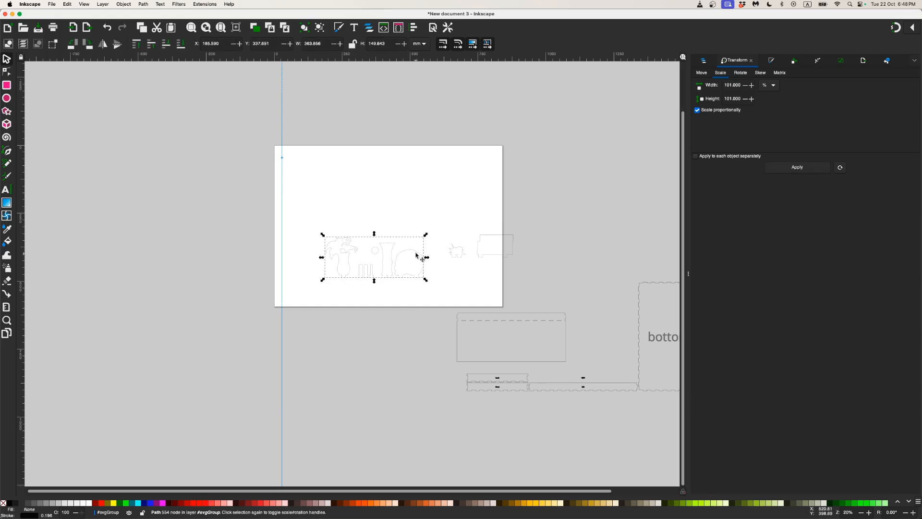
{"action": "left_click_drag", "start_coordinate": [416, 255], "coordinate": [376, 173]}
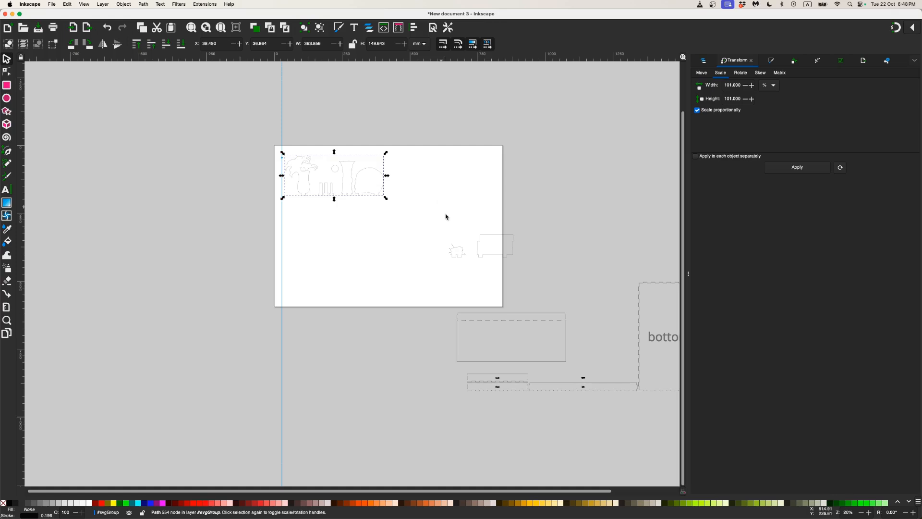
{"action": "left_click_drag", "start_coordinate": [441, 217], "coordinate": [450, 195]}
{"action": "left_click", "coordinate": [445, 257]}
Move all the box panels, including the slotted panel and the bottom, onto the page below the object outlines.
{"action": "scroll", "coordinate": [444, 258], "scroll_direction": "right", "scroll_amount": 3}
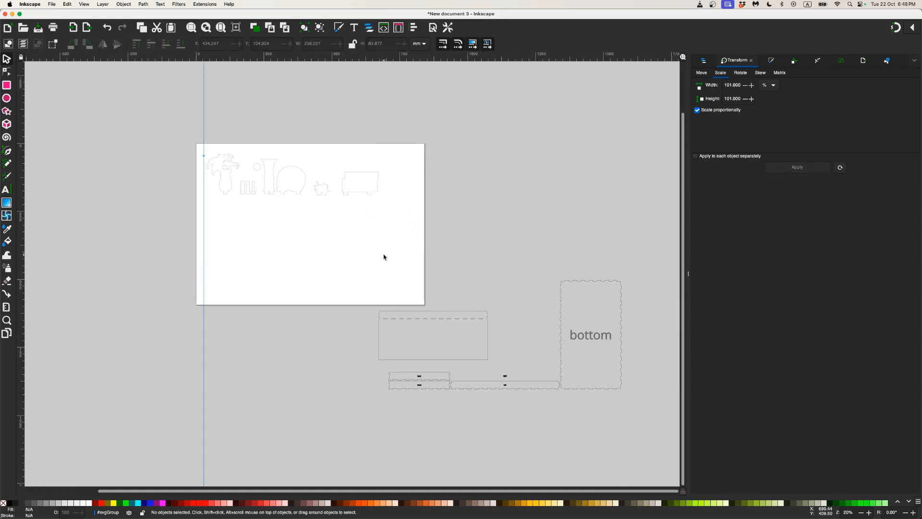
{"action": "left_click_drag", "start_coordinate": [334, 255], "coordinate": [656, 427]}
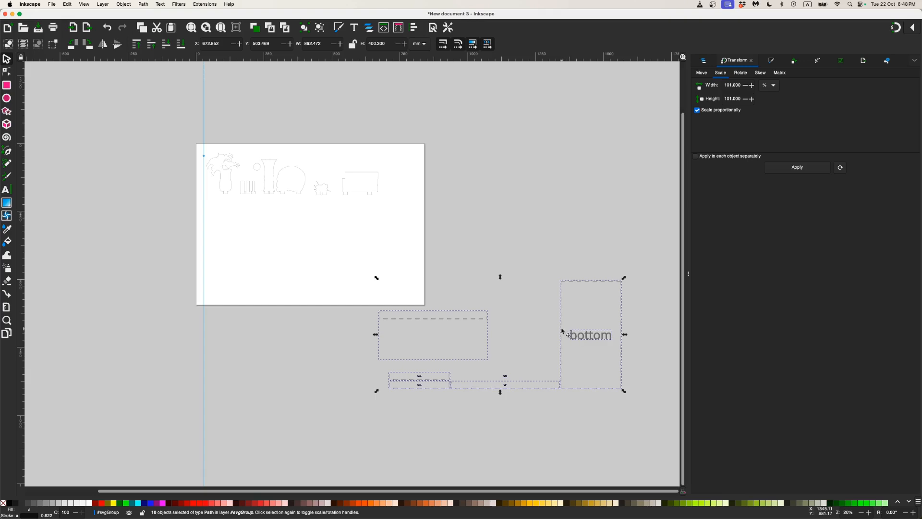
{"action": "left_click_drag", "start_coordinate": [562, 331], "coordinate": [379, 237]}
{"action": "left_click", "coordinate": [353, 232]}
{"action": "scroll", "coordinate": [385, 251], "scroll_direction": "left", "scroll_amount": 2}
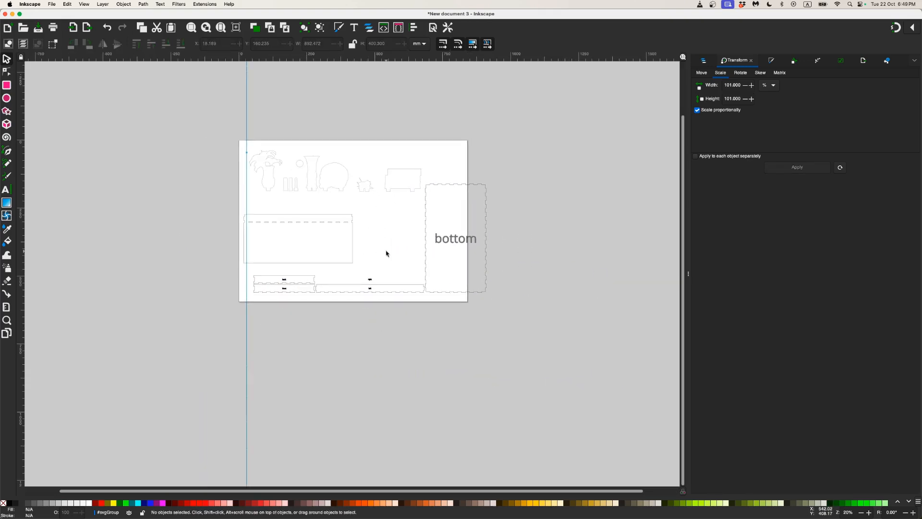
{"action": "scroll", "coordinate": [386, 253], "scroll_direction": "up", "scroll_amount": 2}
{"action": "scroll", "coordinate": [388, 253], "scroll_direction": "up", "scroll_amount": 2}
{"action": "scroll", "coordinate": [387, 253], "scroll_direction": "left", "scroll_amount": 2}
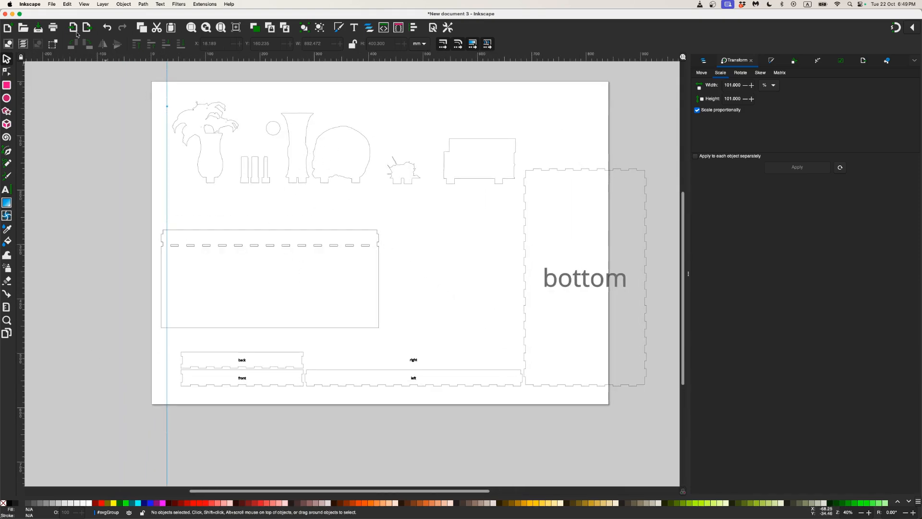
Switch to Finder, preview vanitas_test_frame_1.png from the Test_Renders folder, and return to Inkscape.
{"action": "key", "text": "super+Tab"}
{"action": "key", "text": "super+Tab"}
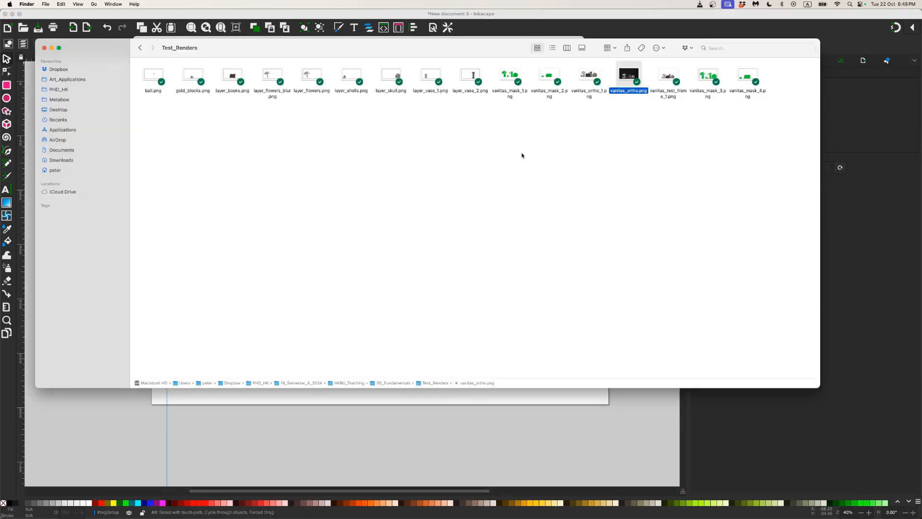
{"action": "left_click", "coordinate": [666, 82]}
{"action": "key", "text": "space"}
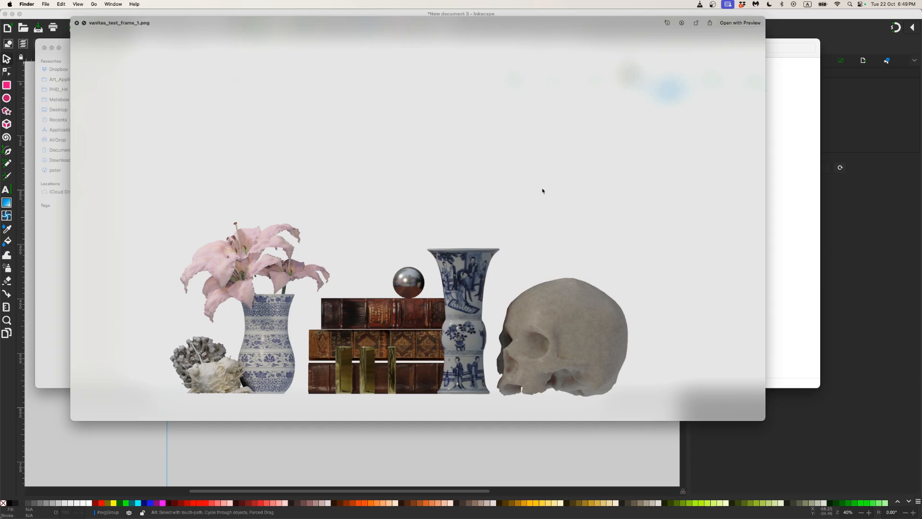
{"action": "key", "text": "space"}
{"action": "left_click", "coordinate": [459, 437]}
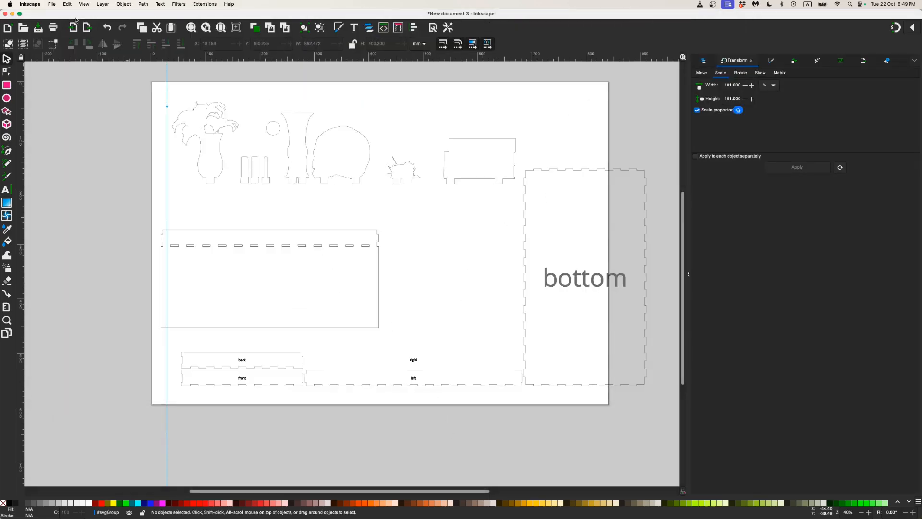
Import vanitas_test_frame_1.png from the Test_Renders folder into the drawing.
{"action": "left_click", "coordinate": [51, 4]}
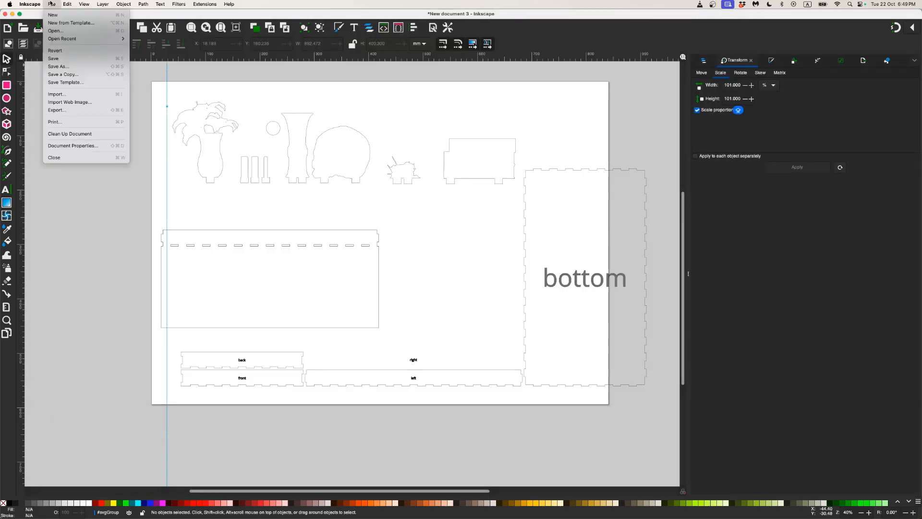
{"action": "left_click", "coordinate": [71, 96]}
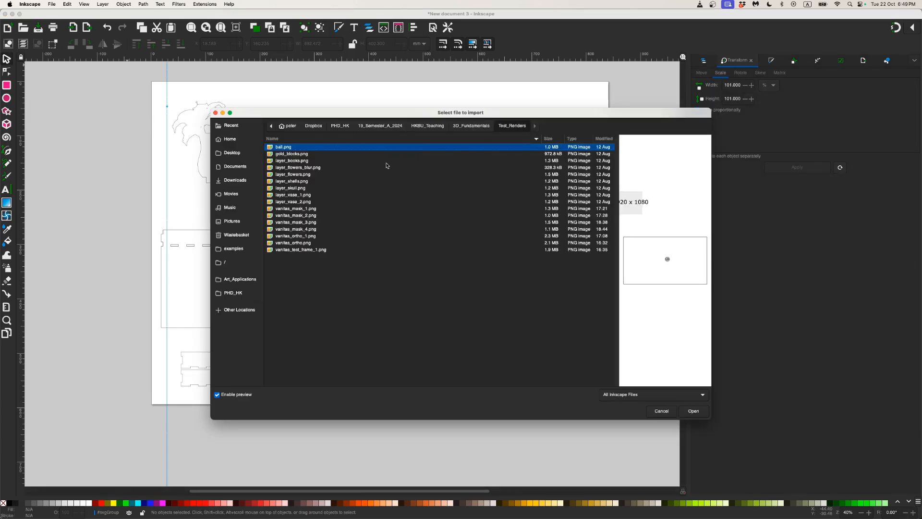
{"action": "key", "text": "Down"}
{"action": "key", "text": "Down"}
{"action": "key", "text": "Down"}
{"action": "key", "text": "Down"}
{"action": "key", "text": "Down"}
{"action": "key", "text": "Down"}
{"action": "key", "text": "Down"}
{"action": "key", "text": "Down"}
{"action": "key", "text": "Down"}
{"action": "key", "text": "Down"}
{"action": "key", "text": "Down"}
{"action": "key", "text": "Down"}
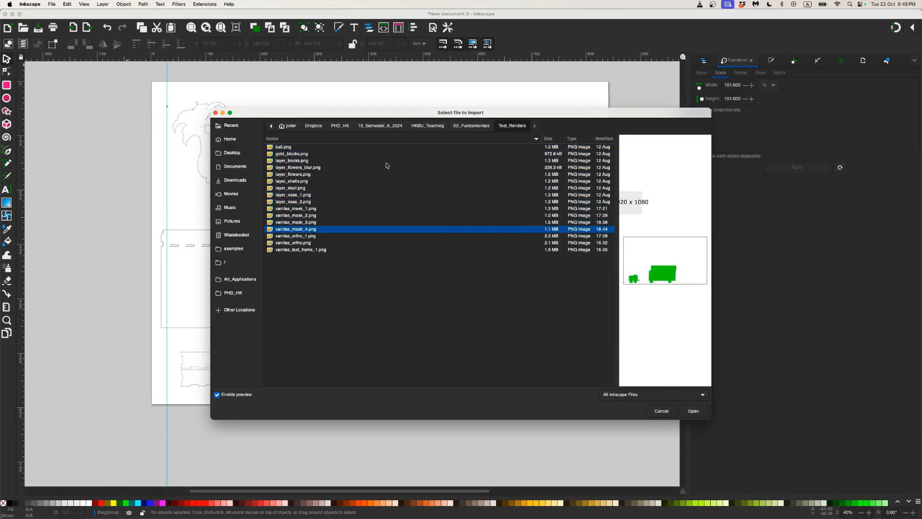
{"action": "key", "text": "Down"}
{"action": "key", "text": "Down"}
{"action": "key", "text": "Down"}
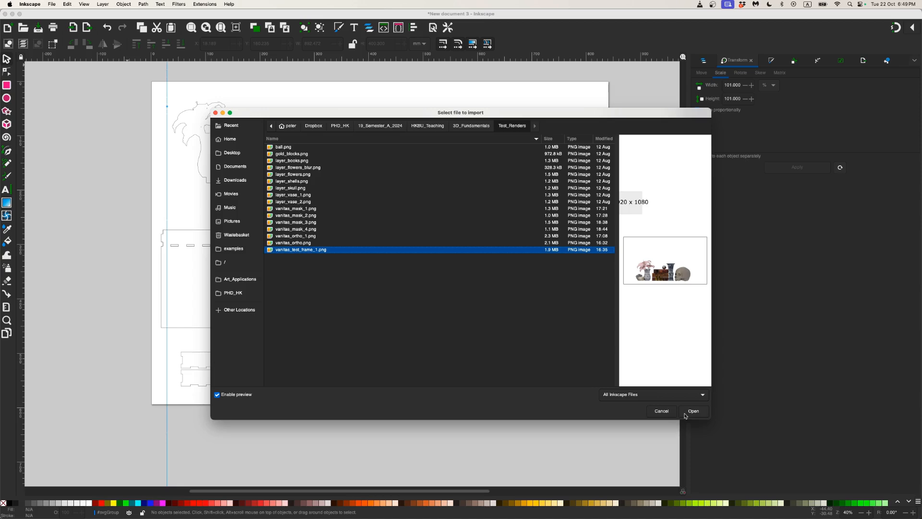
{"action": "left_click", "coordinate": [686, 414]}
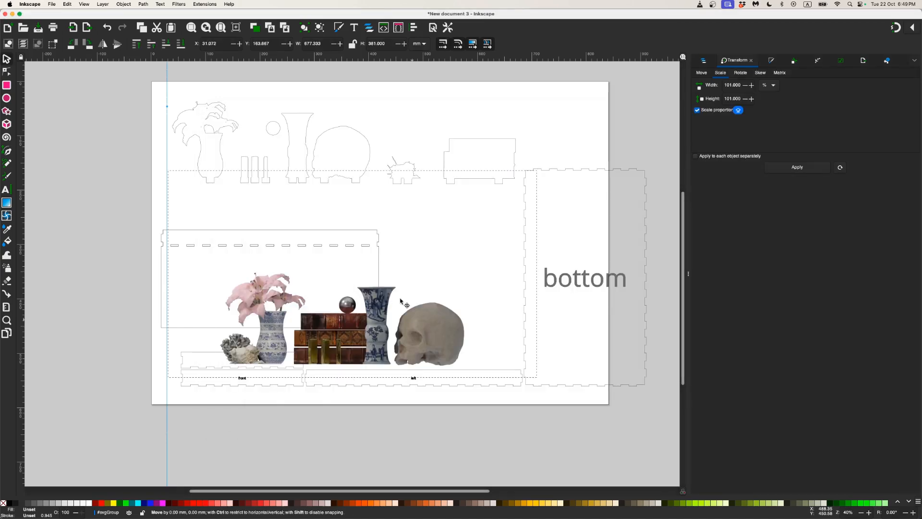
Place the rendered still-life image over the object outlines and scale it down to about 572 mm wide.
{"action": "left_click_drag", "start_coordinate": [400, 300], "coordinate": [331, 162]}
{"action": "key", "text": "space"}
{"action": "scroll", "coordinate": [355, 215], "scroll_direction": "up", "scroll_amount": 1}
{"action": "left_click_drag", "start_coordinate": [355, 215], "coordinate": [414, 273]}
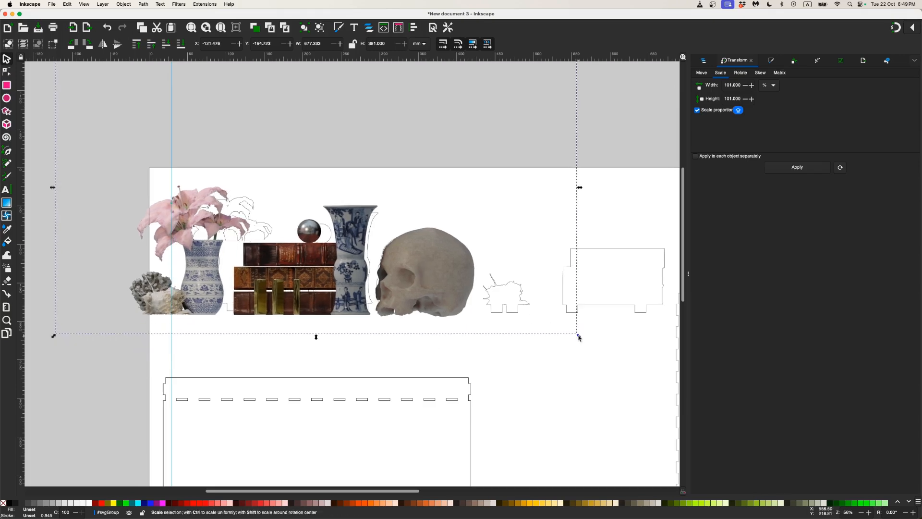
{"action": "left_click_drag", "start_coordinate": [579, 336], "coordinate": [531, 315]}
{"action": "left_click_drag", "start_coordinate": [429, 267], "coordinate": [443, 278]}
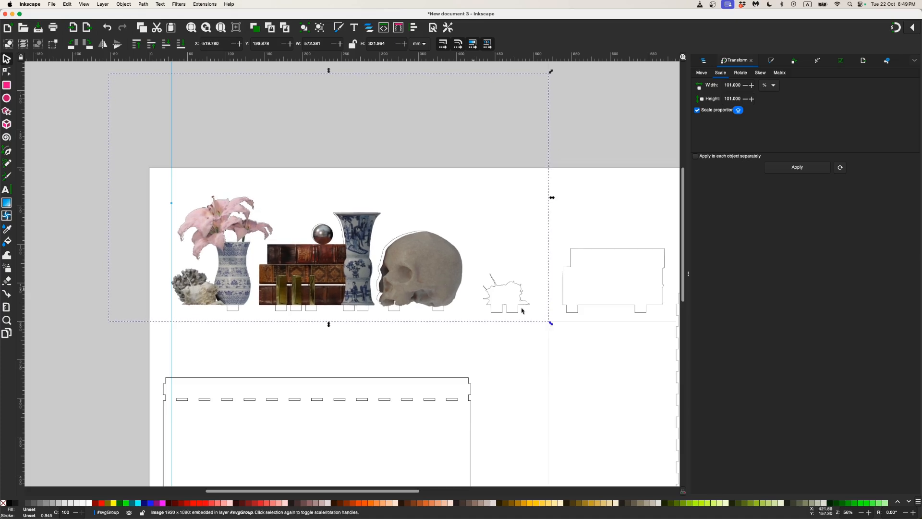
Fine-tune the image's size to about 564 mm wide and nudge it to match the vase and skull outlines.
{"action": "left_click_drag", "start_coordinate": [550, 324], "coordinate": [543, 321]}
{"action": "left_click_drag", "start_coordinate": [439, 281], "coordinate": [438, 283]}
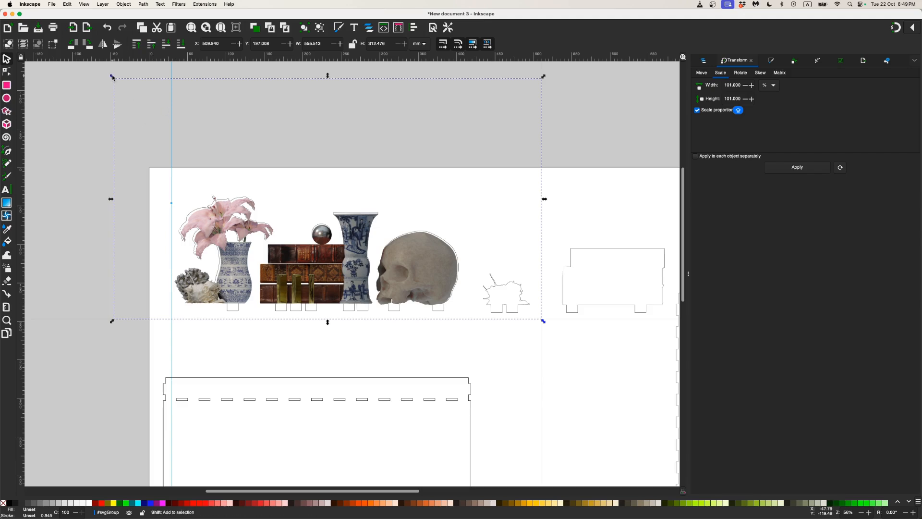
{"action": "left_click_drag", "start_coordinate": [111, 77], "coordinate": [105, 77]}
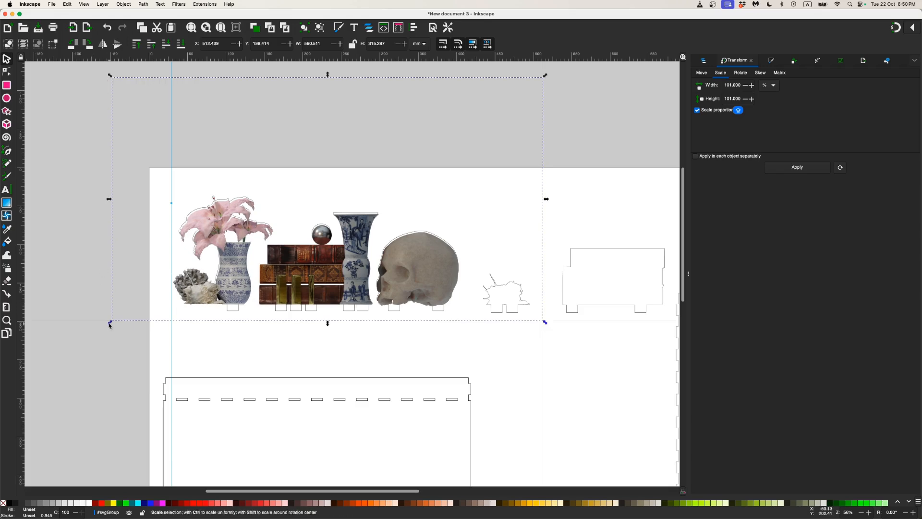
{"action": "left_click_drag", "start_coordinate": [109, 325], "coordinate": [107, 323]}
{"action": "left_click_drag", "start_coordinate": [431, 264], "coordinate": [431, 263]}
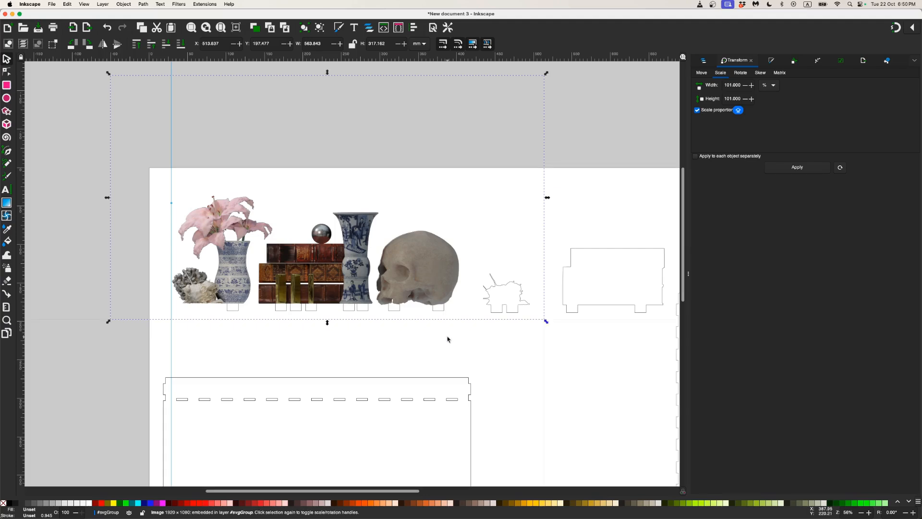
Move the scaled image down off the outlines and onto the slotted panel.
{"action": "scroll", "coordinate": [446, 345], "scroll_direction": "down", "scroll_amount": 2}
{"action": "key", "text": "ctrl"}
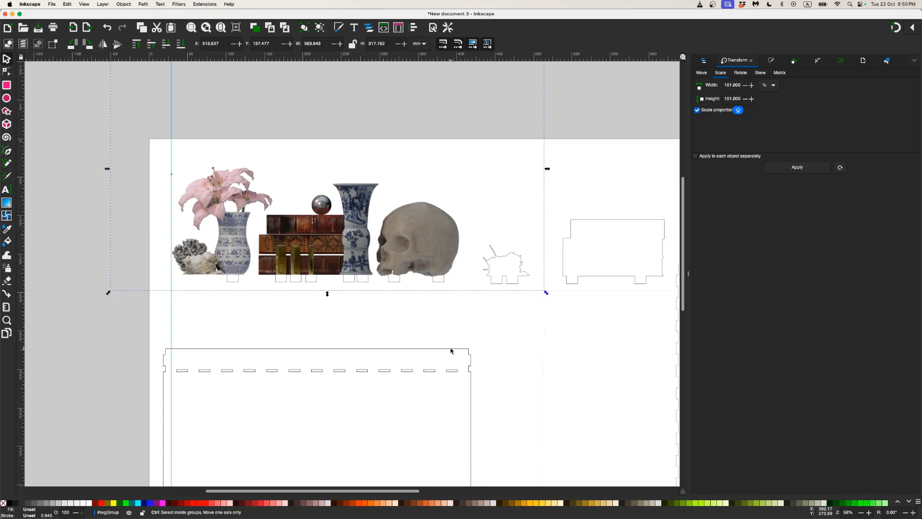
{"action": "scroll", "coordinate": [451, 350], "scroll_direction": "down", "scroll_amount": 1}
{"action": "scroll", "coordinate": [478, 337], "scroll_direction": "down", "scroll_amount": 3}
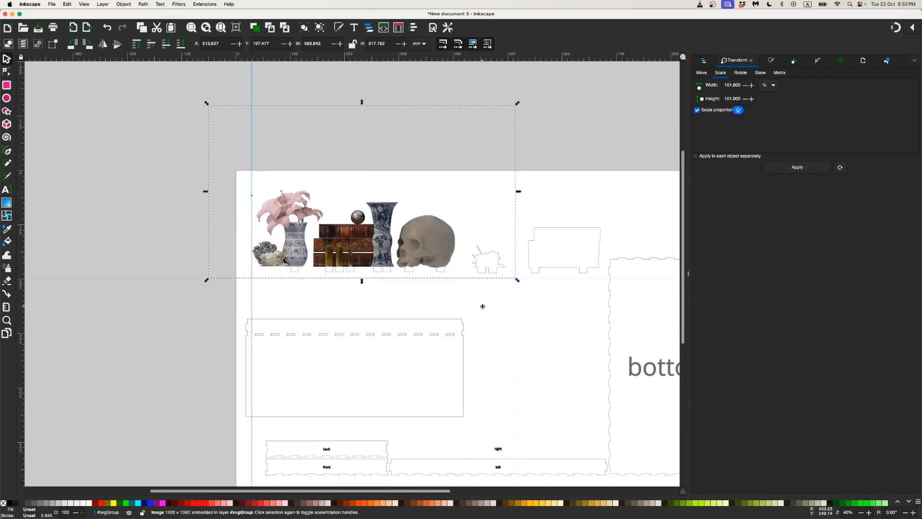
{"action": "left_click_drag", "start_coordinate": [450, 250], "coordinate": [424, 361]}
{"action": "left_click", "coordinate": [538, 342]}
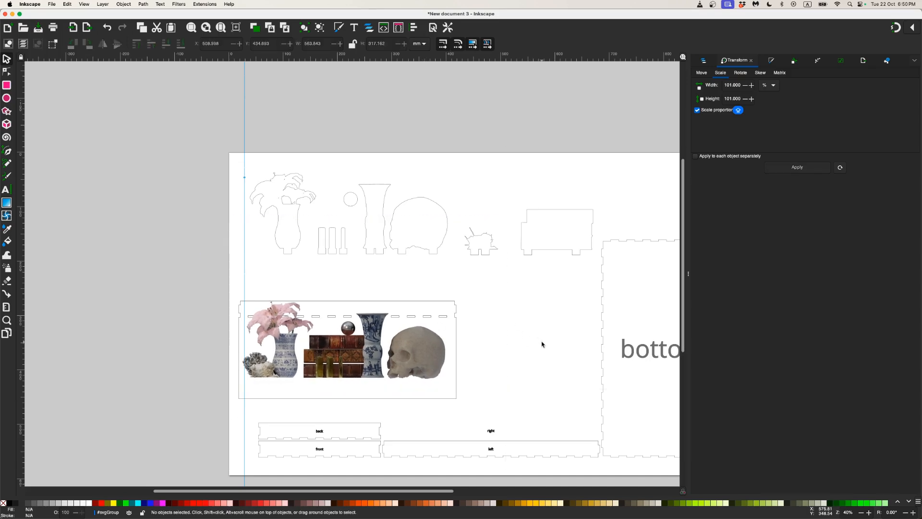
Change the stroke colour of the combined vase and skull outline path to green.
{"action": "left_click", "coordinate": [404, 255]}
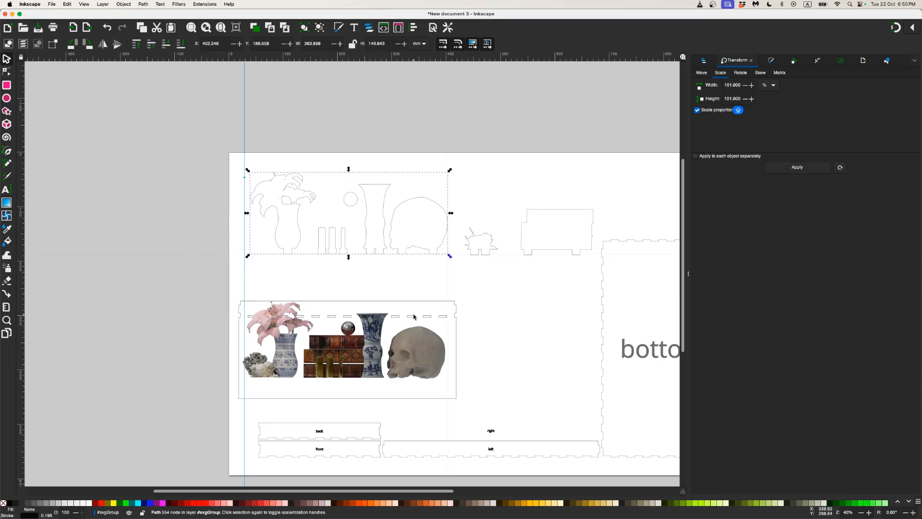
{"action": "left_click", "coordinate": [30, 516]}
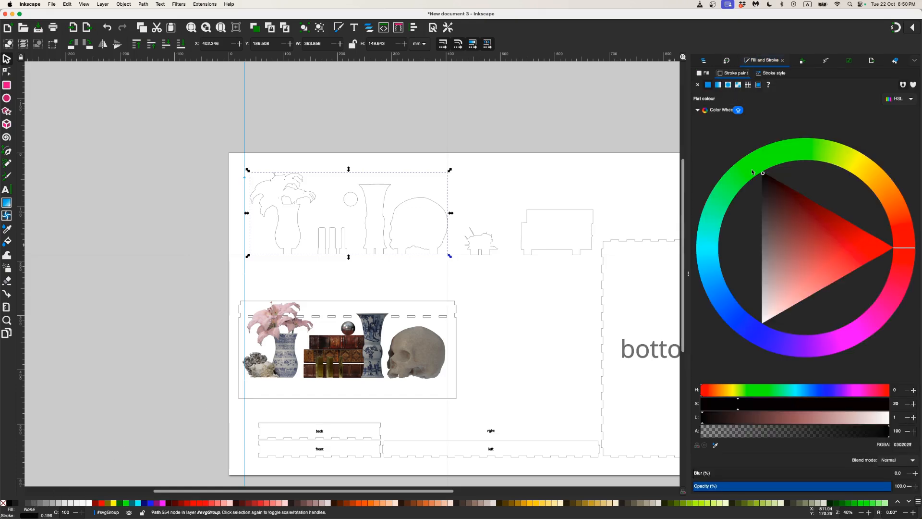
{"action": "left_click_drag", "start_coordinate": [763, 175], "coordinate": [747, 169]}
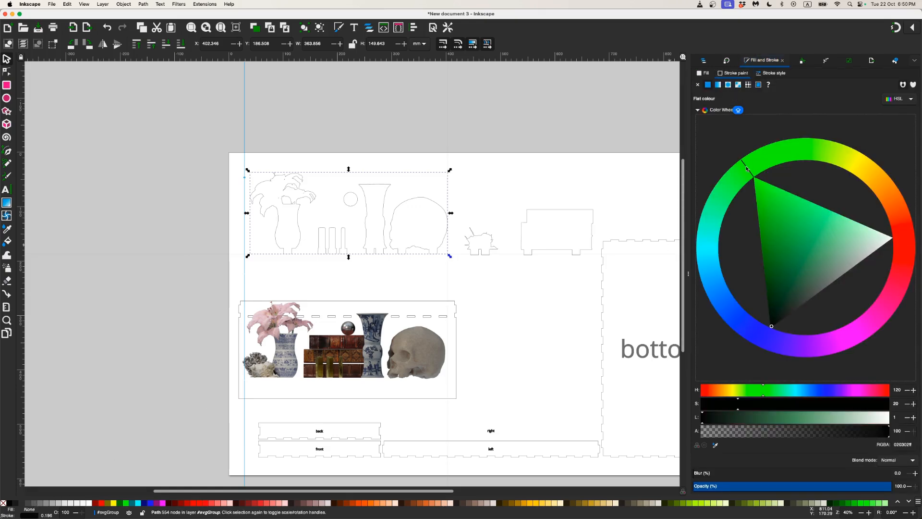
{"action": "left_click", "coordinate": [775, 241]}
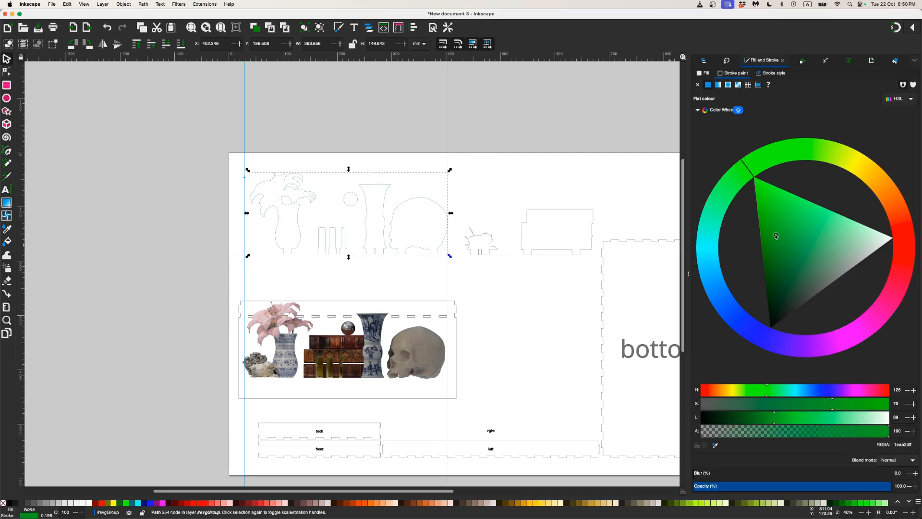
{"action": "left_click", "coordinate": [531, 288]}
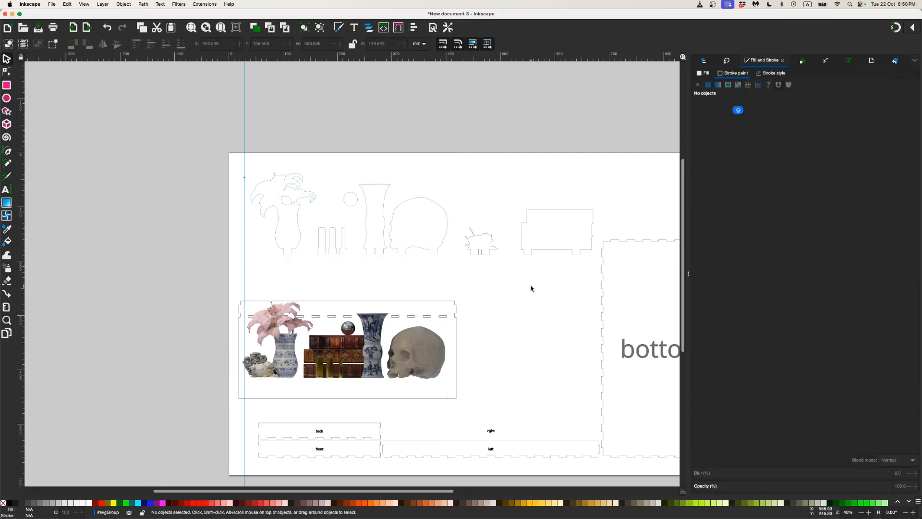
Break the green vase and skull path apart into separate outlines and clear the selection.
{"action": "left_click", "coordinate": [444, 237]}
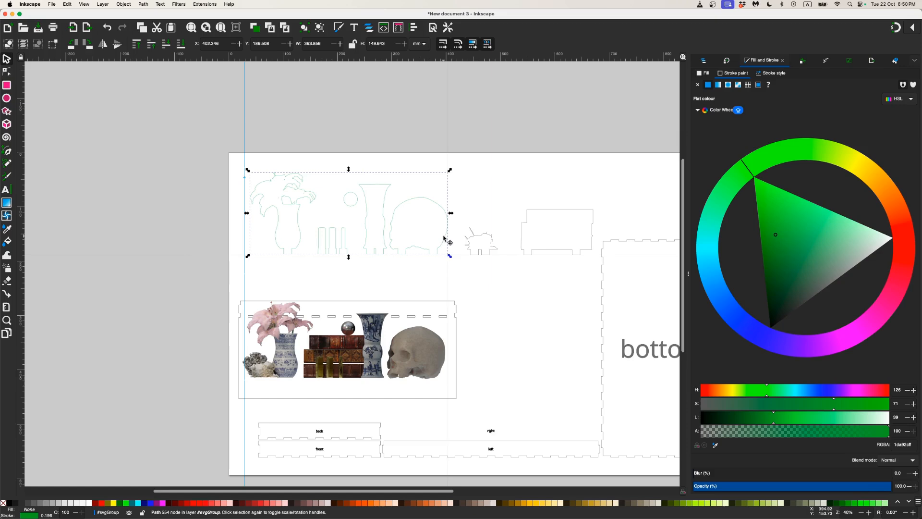
{"action": "left_click", "coordinate": [143, 4]}
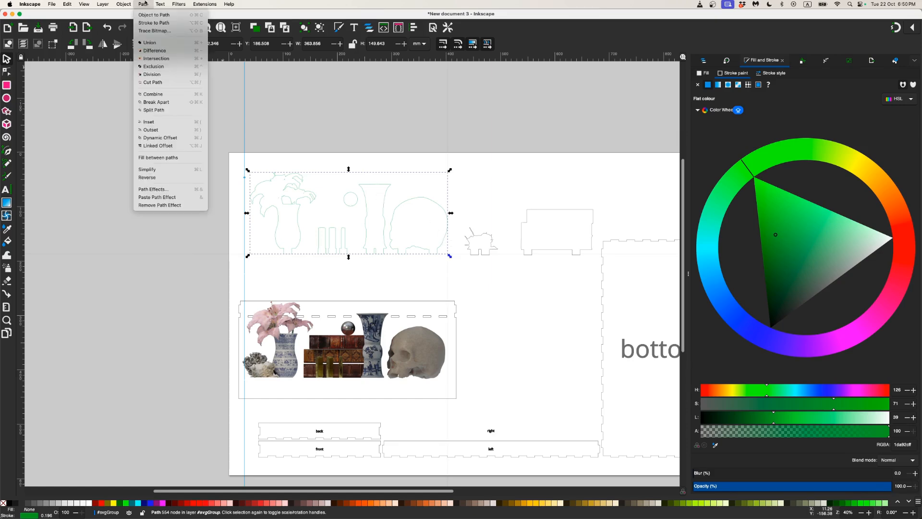
{"action": "left_click", "coordinate": [173, 102]}
{"action": "left_click", "coordinate": [383, 275]}
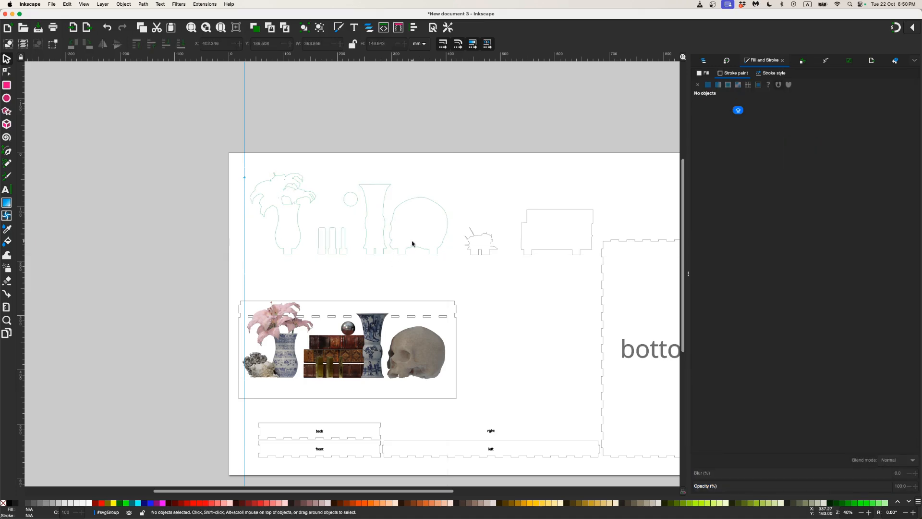
Move the skull, tall vase and ball outlines onto their matching objects in the rendered image.
{"action": "left_click_drag", "start_coordinate": [412, 250], "coordinate": [413, 378]}
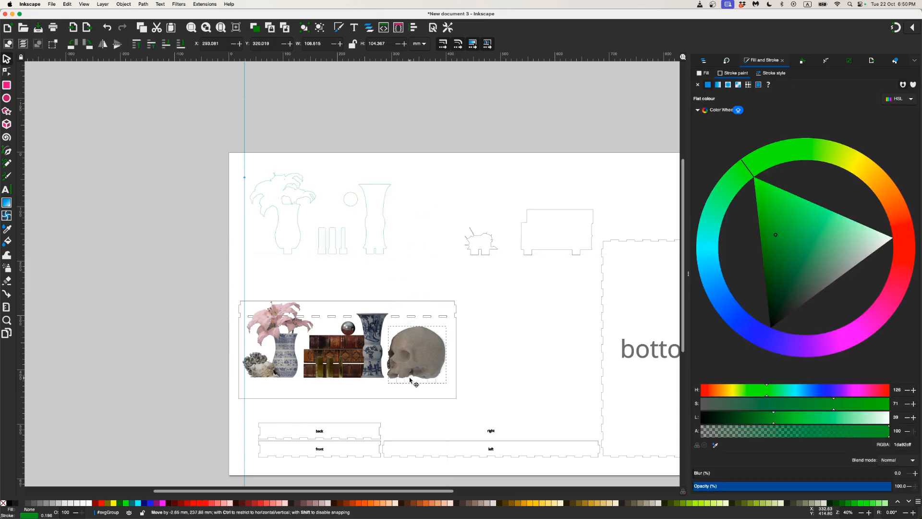
{"action": "left_click_drag", "start_coordinate": [382, 255], "coordinate": [381, 384]}
{"action": "left_click", "coordinate": [349, 206]}
{"action": "left_click_drag", "start_coordinate": [349, 206], "coordinate": [347, 337]}
{"action": "scroll", "coordinate": [345, 337], "scroll_direction": "up", "scroll_amount": 2}
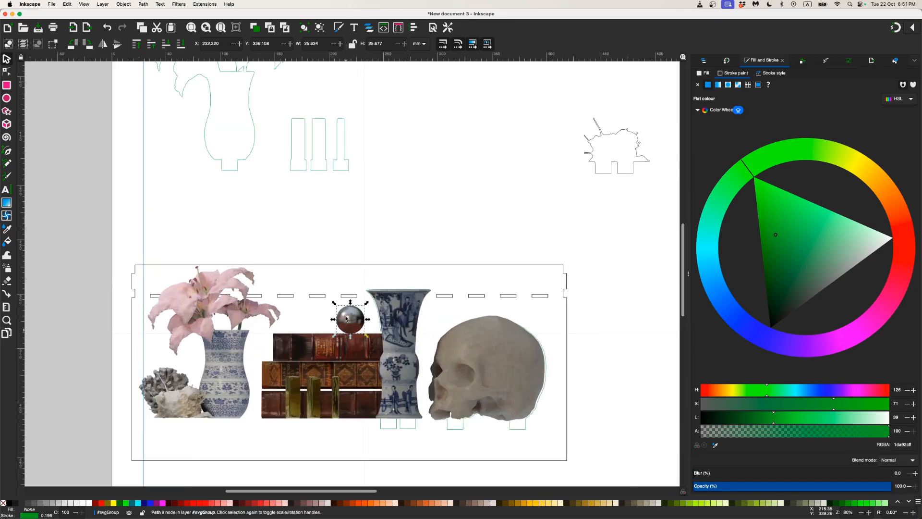
Move the three narrow bar outlines and the flower vase outline onto their matching objects in the image.
{"action": "left_click_drag", "start_coordinate": [280, 109], "coordinate": [336, 439]}
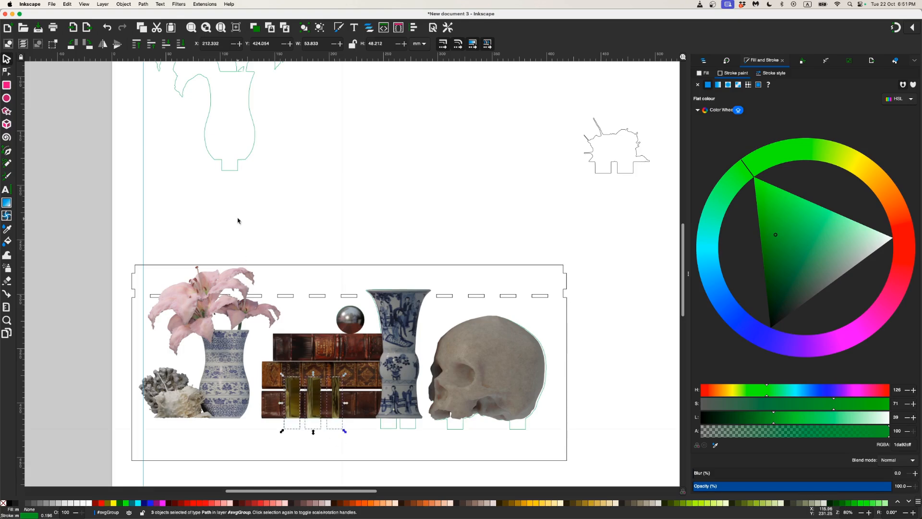
{"action": "left_click", "coordinate": [238, 170]}
{"action": "left_click_drag", "start_coordinate": [238, 166], "coordinate": [237, 426]}
{"action": "scroll", "coordinate": [302, 369], "scroll_direction": "down", "scroll_amount": 1}
{"action": "scroll", "coordinate": [410, 328], "scroll_direction": "down", "scroll_amount": 1}
Split the combined shell and books path into separate outlines and set their stroke colour to green.
{"action": "left_click", "coordinate": [469, 251]}
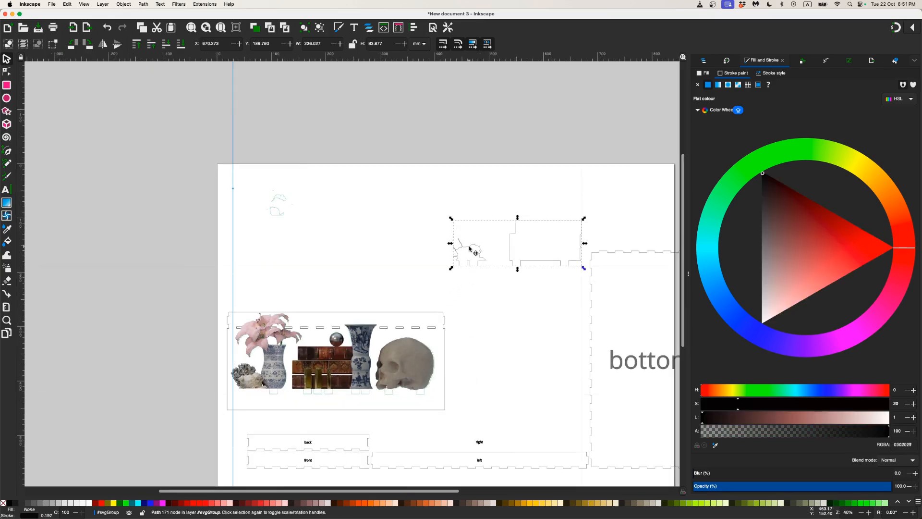
{"action": "left_click", "coordinate": [143, 4]}
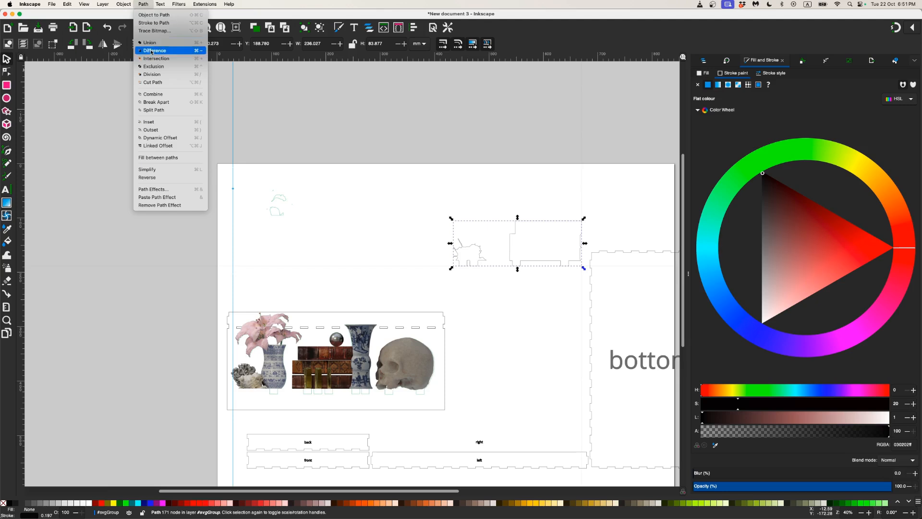
{"action": "left_click", "coordinate": [181, 108]}
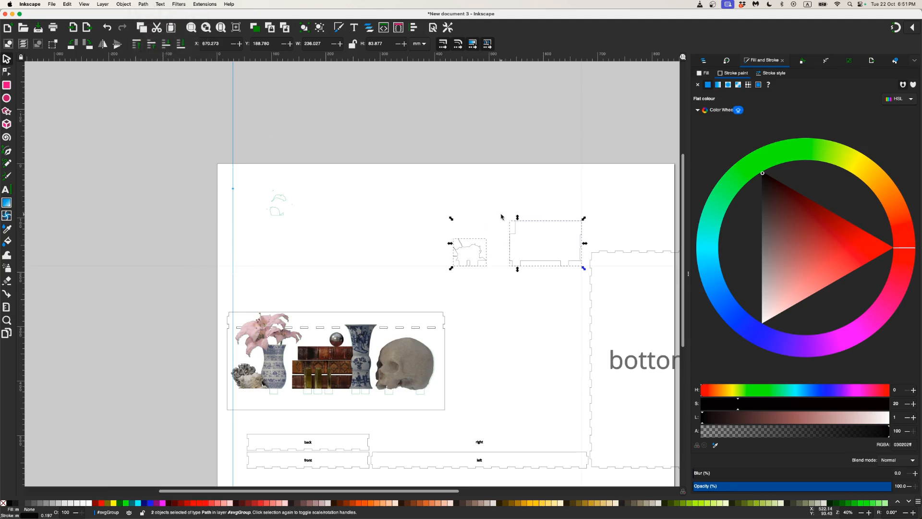
{"action": "left_click", "coordinate": [739, 180]}
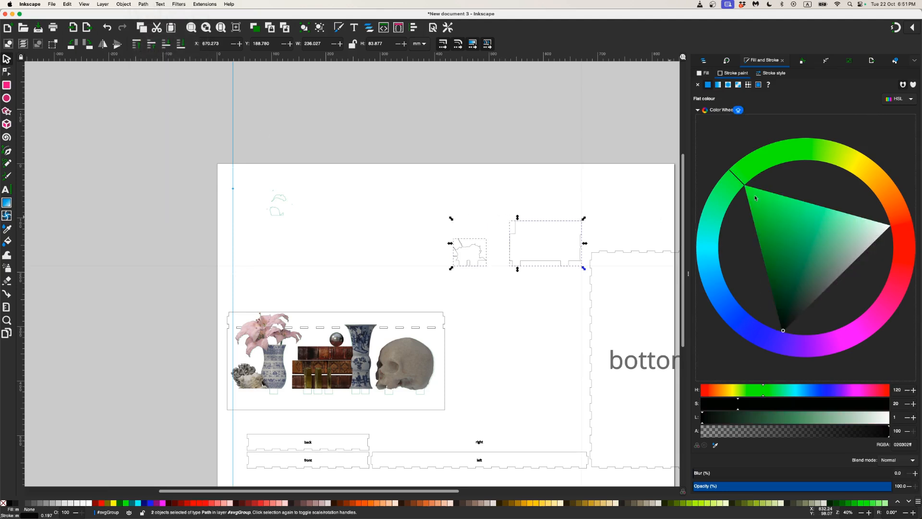
{"action": "left_click_drag", "start_coordinate": [755, 197], "coordinate": [756, 212]}
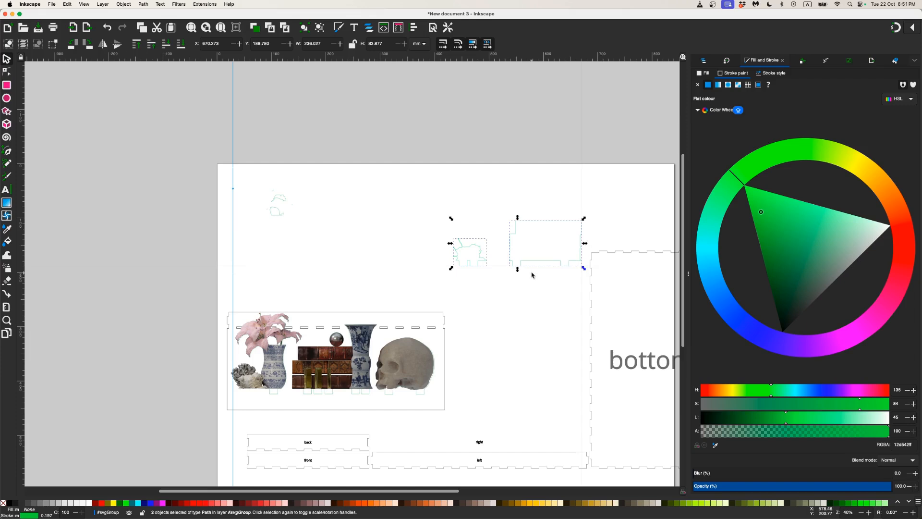
{"action": "scroll", "coordinate": [283, 230], "scroll_direction": "up", "scroll_amount": 1}
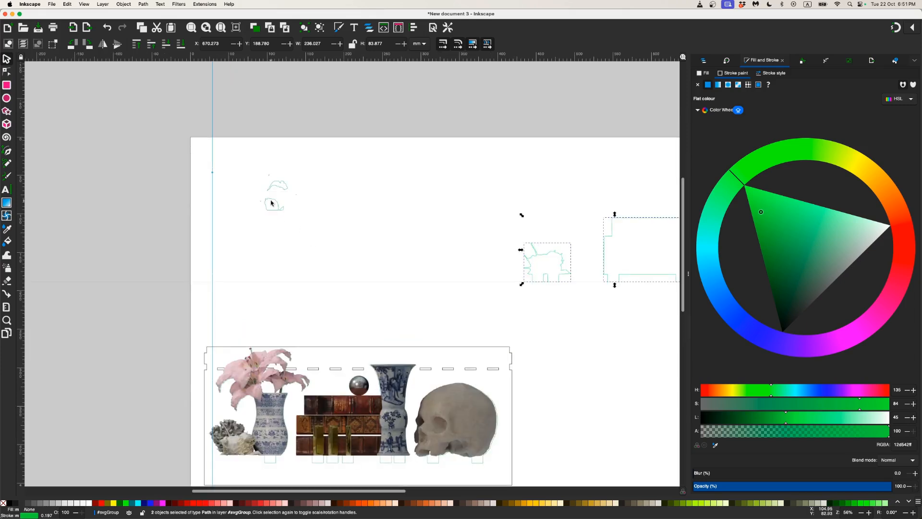
{"action": "left_click", "coordinate": [490, 226]}
{"action": "left_click_drag", "start_coordinate": [489, 225], "coordinate": [577, 292]}
{"action": "left_click", "coordinate": [559, 275]}
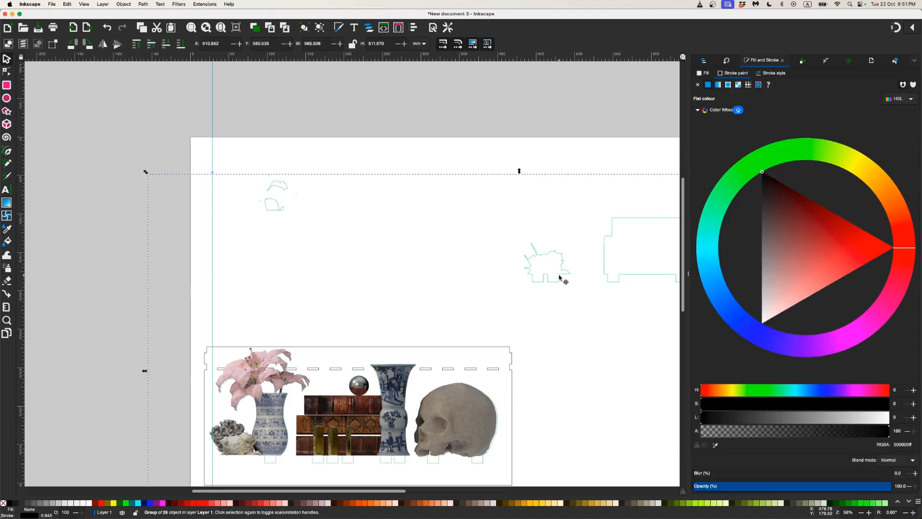
{"action": "left_click", "coordinate": [553, 222]}
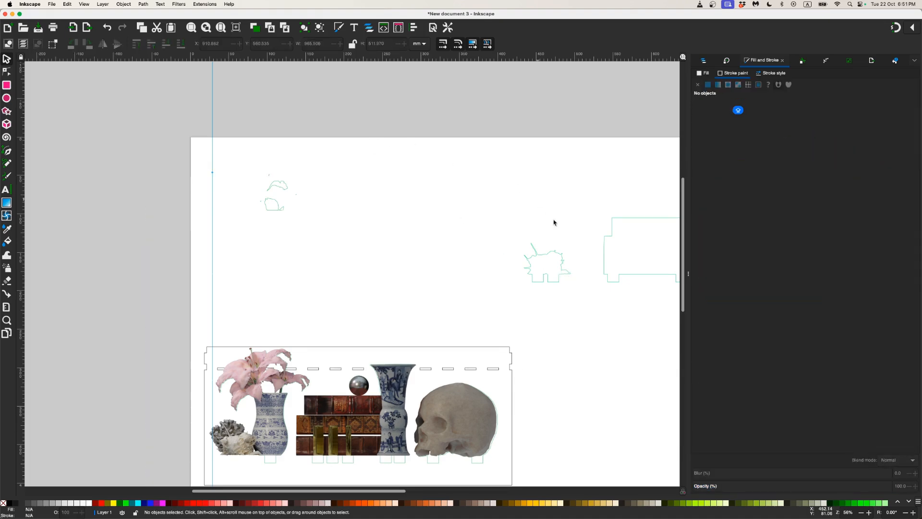
Move the books outline onto the slotted panel and align it with the stack of books in the image.
{"action": "left_click", "coordinate": [613, 229]}
{"action": "scroll", "coordinate": [574, 250], "scroll_direction": "down", "scroll_amount": 2}
{"action": "left_click_drag", "start_coordinate": [574, 250], "coordinate": [419, 251]}
{"action": "left_click", "coordinate": [422, 216]}
{"action": "left_click_drag", "start_coordinate": [423, 216], "coordinate": [320, 350]}
{"action": "double_click", "coordinate": [481, 266]}
{"action": "scroll", "coordinate": [320, 350], "scroll_direction": "up", "scroll_amount": 4}
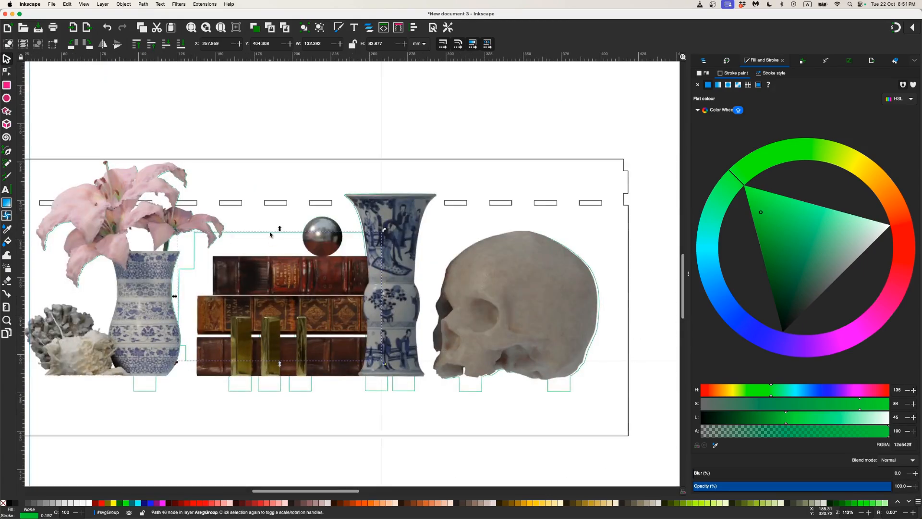
{"action": "left_click_drag", "start_coordinate": [270, 234], "coordinate": [290, 256]}
Move the shell outline onto the slotted panel and align it with the shell in the image.
{"action": "scroll", "coordinate": [259, 188], "scroll_direction": "down", "scroll_amount": 3}
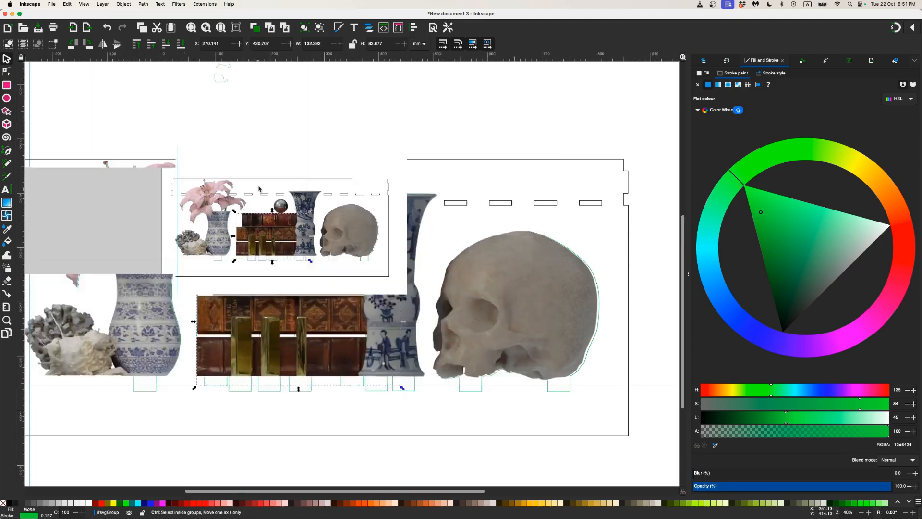
{"action": "scroll", "coordinate": [391, 142], "scroll_direction": "left", "scroll_amount": 2}
{"action": "left_click_drag", "start_coordinate": [408, 138], "coordinate": [235, 299]}
{"action": "scroll", "coordinate": [183, 291], "scroll_direction": "up", "scroll_amount": 5}
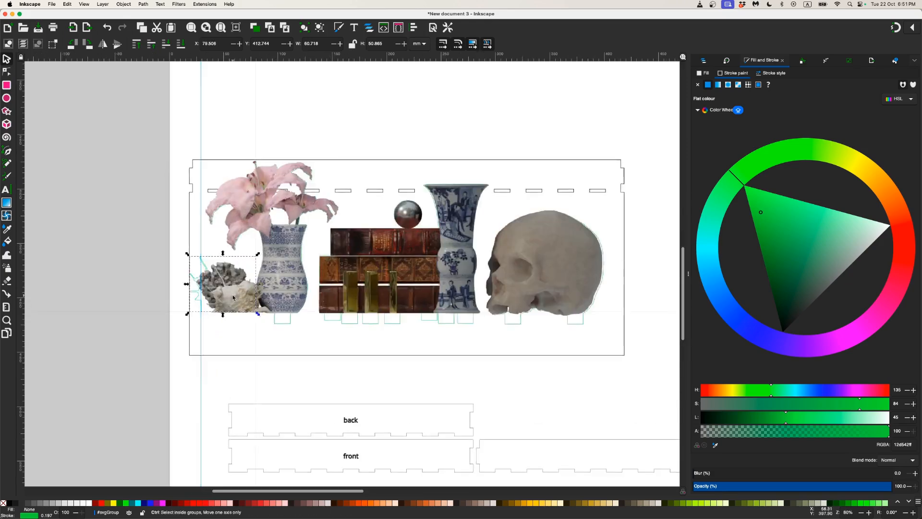
{"action": "left_click_drag", "start_coordinate": [175, 296], "coordinate": [226, 330]}
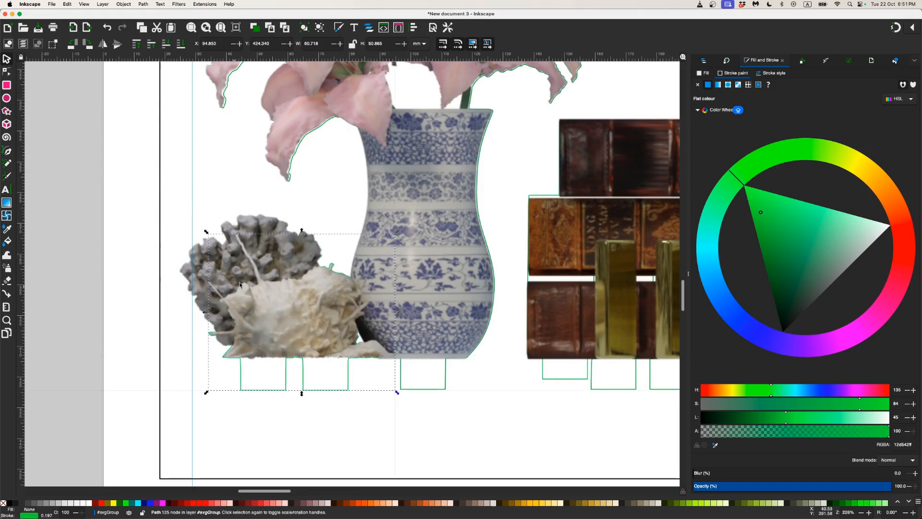
Delete the rendered reference image from the slotted panel, keeping the green outlines.
{"action": "left_click", "coordinate": [411, 167]}
{"action": "scroll", "coordinate": [414, 168], "scroll_direction": "down", "scroll_amount": 5}
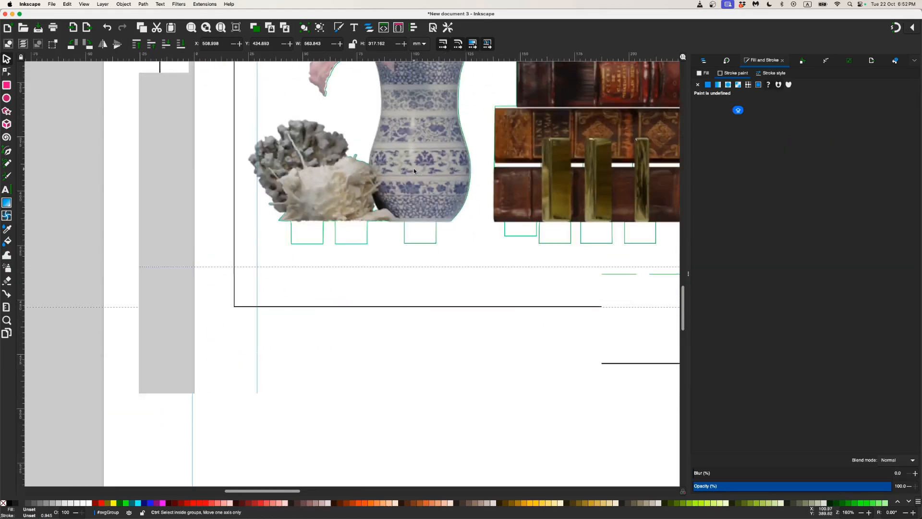
{"action": "scroll", "coordinate": [432, 163], "scroll_direction": "up", "scroll_amount": 3}
{"action": "scroll", "coordinate": [433, 163], "scroll_direction": "right", "scroll_amount": 2}
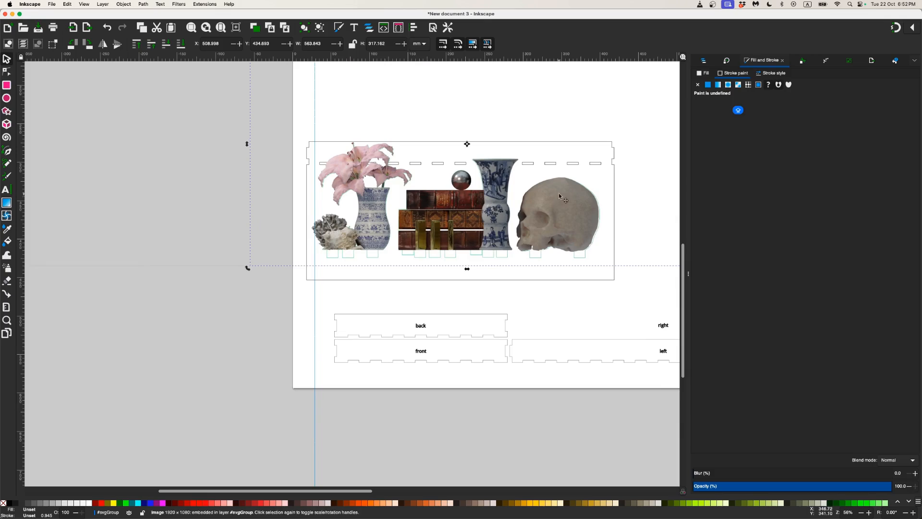
{"action": "key", "text": "Delete"}
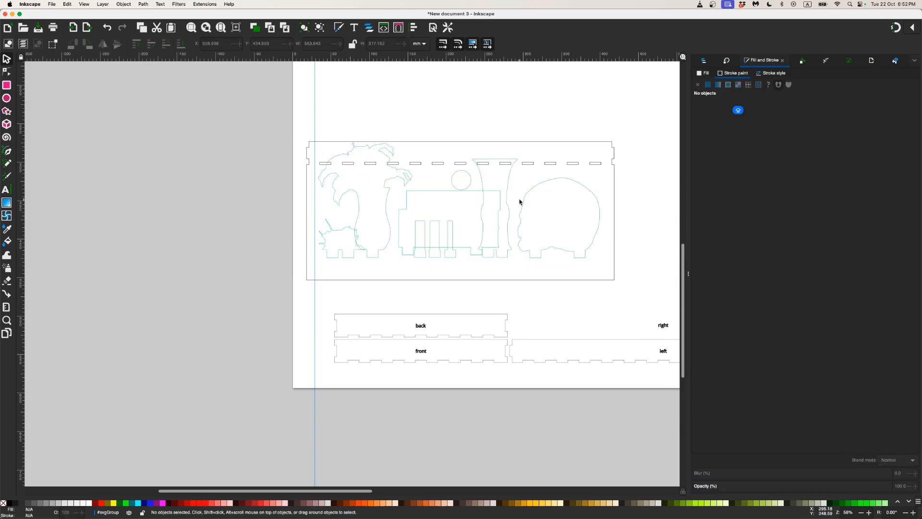
{"action": "left_click_drag", "start_coordinate": [519, 201], "coordinate": [494, 252]}
{"action": "scroll", "coordinate": [474, 195], "scroll_direction": "down", "scroll_amount": 1}
{"action": "left_click_drag", "start_coordinate": [466, 150], "coordinate": [454, 194]}
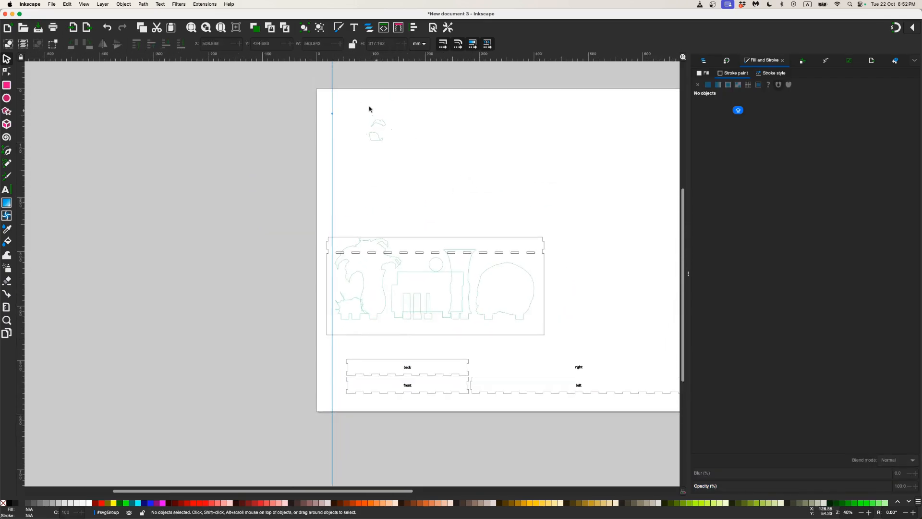
Restore the deleted reference image and move the small leftover petal outlines onto the slotted panel, aligned with the lilies in the image.
{"action": "left_click_drag", "start_coordinate": [352, 102], "coordinate": [397, 154]}
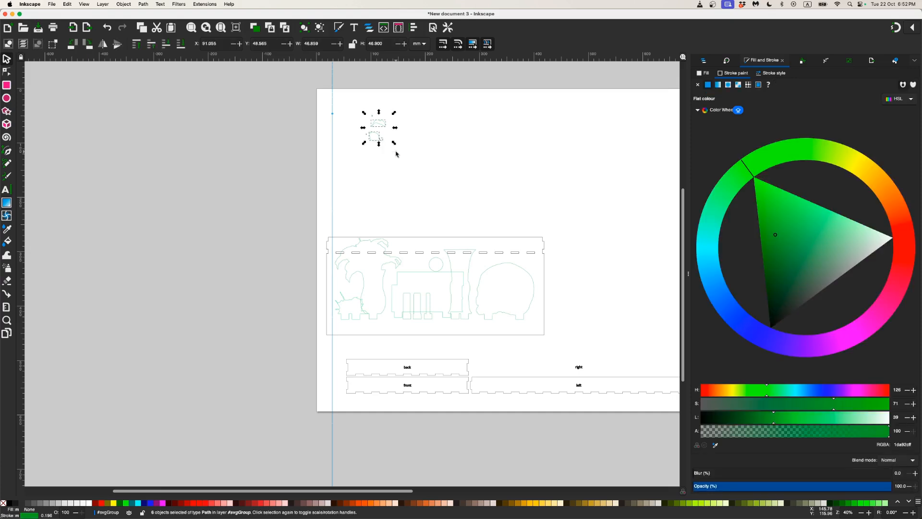
{"action": "left_click", "coordinate": [391, 169]}
{"action": "scroll", "coordinate": [460, 171], "scroll_direction": "up", "scroll_amount": 3}
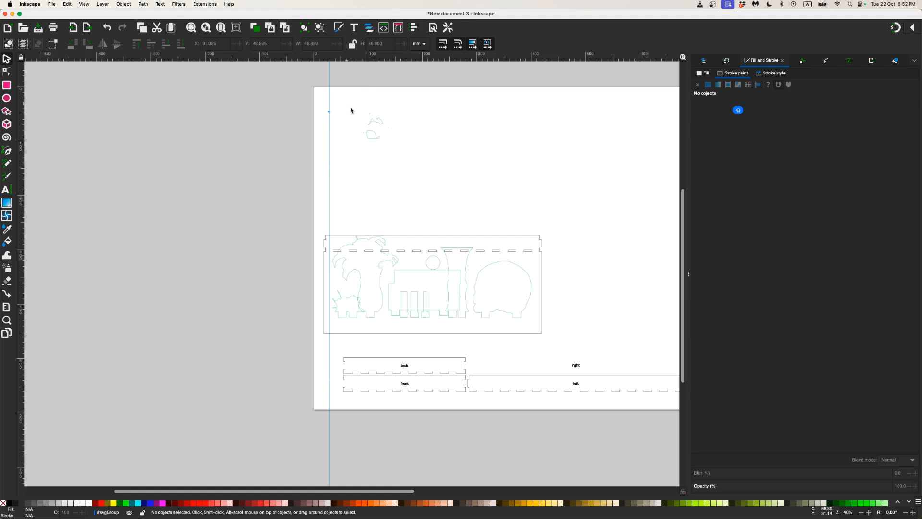
{"action": "left_click", "coordinate": [373, 126]}
{"action": "mouse_move", "coordinate": [378, 144]}
{"action": "left_mouse_down"}
{"action": "mouse_move", "coordinate": [343, 225]}
{"action": "mouse_move", "coordinate": [365, 274]}
{"action": "mouse_move", "coordinate": [367, 189]}
{"action": "mouse_move", "coordinate": [353, 182]}
{"action": "left_mouse_up"}
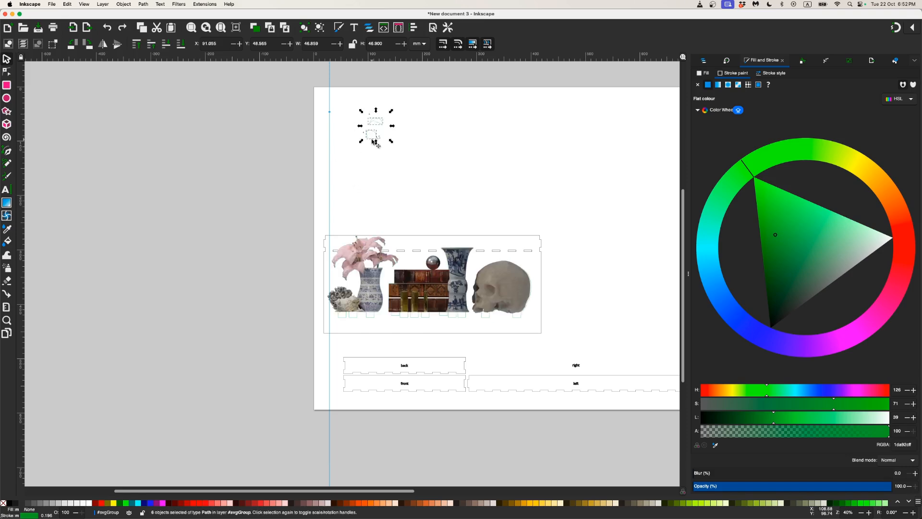
{"action": "left_click_drag", "start_coordinate": [365, 136], "coordinate": [366, 382]}
{"action": "scroll", "coordinate": [365, 247], "scroll_direction": "up", "scroll_amount": 2}
{"action": "scroll", "coordinate": [372, 256], "scroll_direction": "up", "scroll_amount": 4}
{"action": "scroll", "coordinate": [213, 251], "scroll_direction": "down", "scroll_amount": 3}
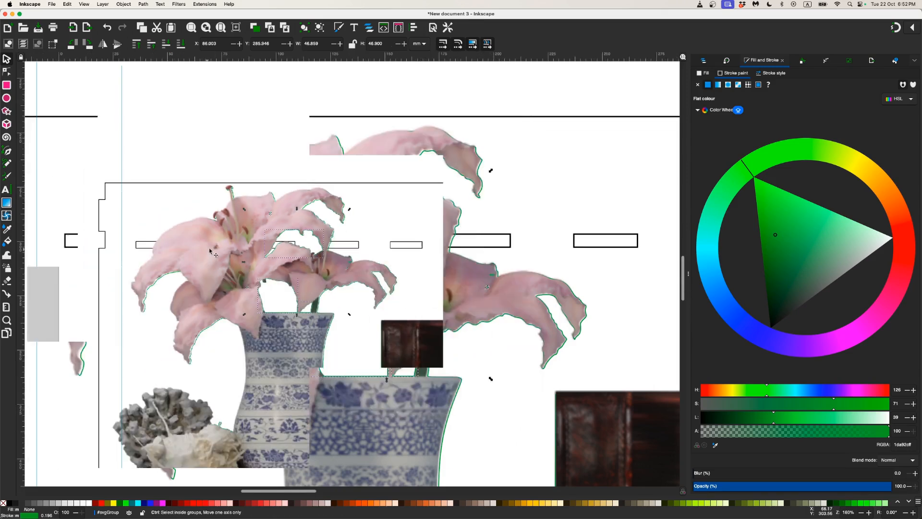
Delete the restored reference image from the slotted panel, keeping all the green outlines.
{"action": "left_click", "coordinate": [194, 256]}
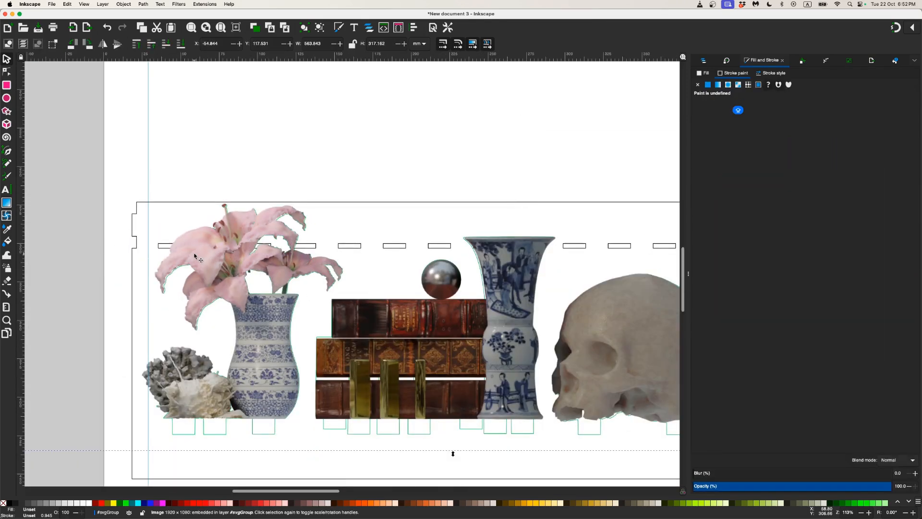
{"action": "left_click", "coordinate": [256, 324]}
{"action": "key", "text": "Delete"}
{"action": "scroll", "coordinate": [259, 324], "scroll_direction": "down", "scroll_amount": 2}
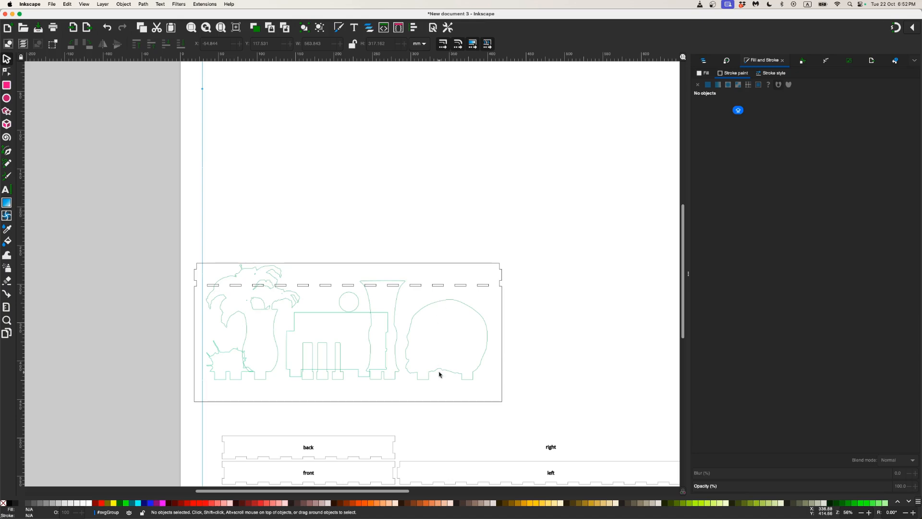
Switch to Blender and enable the flowers, vase and physics_animation collections in the scene.
{"action": "key", "text": "super+Tab"}
{"action": "key", "text": "super+Tab"}
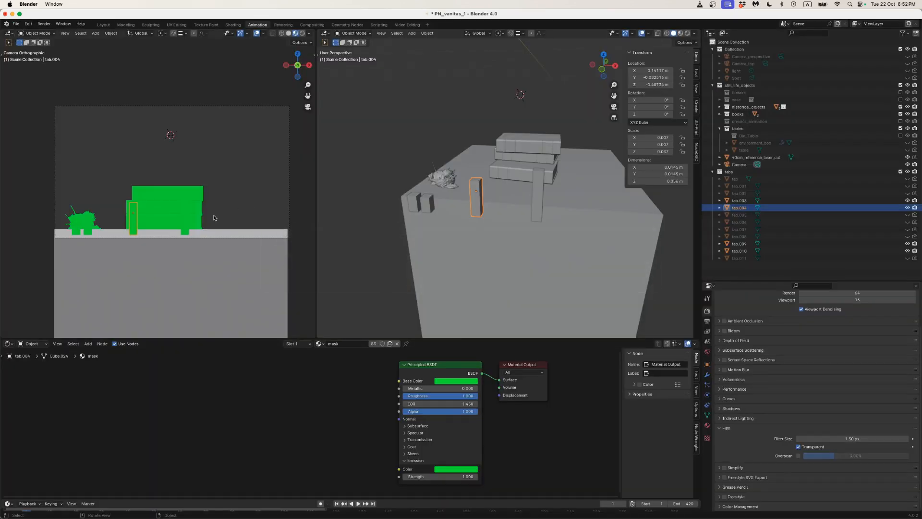
{"action": "scroll", "coordinate": [512, 213], "scroll_direction": "up", "scroll_amount": 5}
{"action": "scroll", "coordinate": [514, 217], "scroll_direction": "up", "scroll_amount": 3}
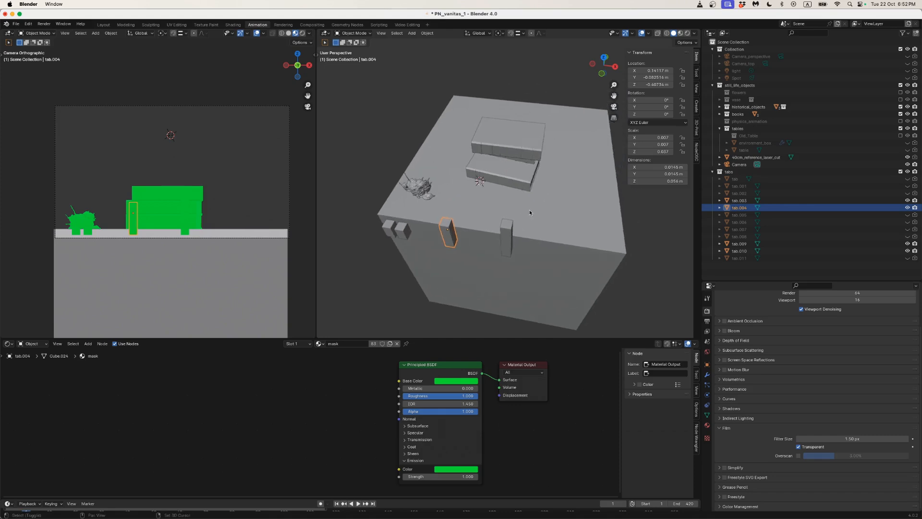
{"action": "left_click_drag", "start_coordinate": [901, 92], "coordinate": [900, 100]}
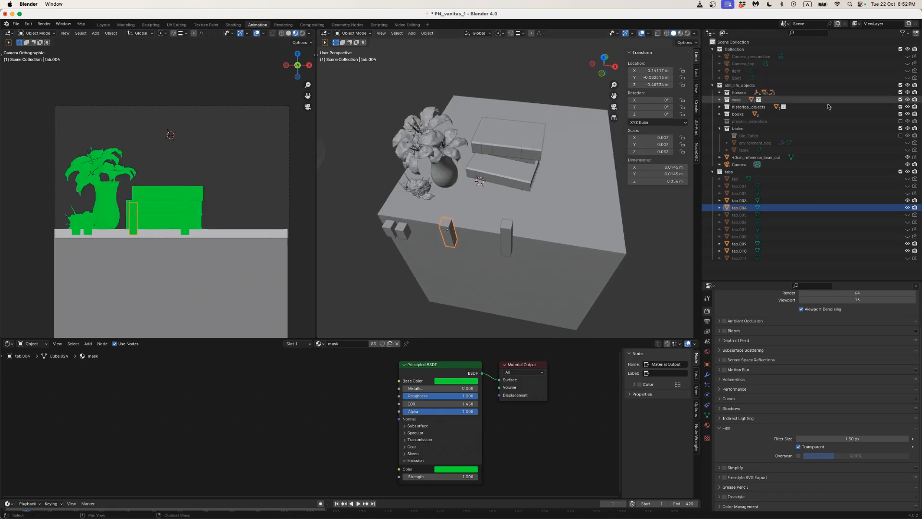
{"action": "left_click", "coordinate": [900, 121]}
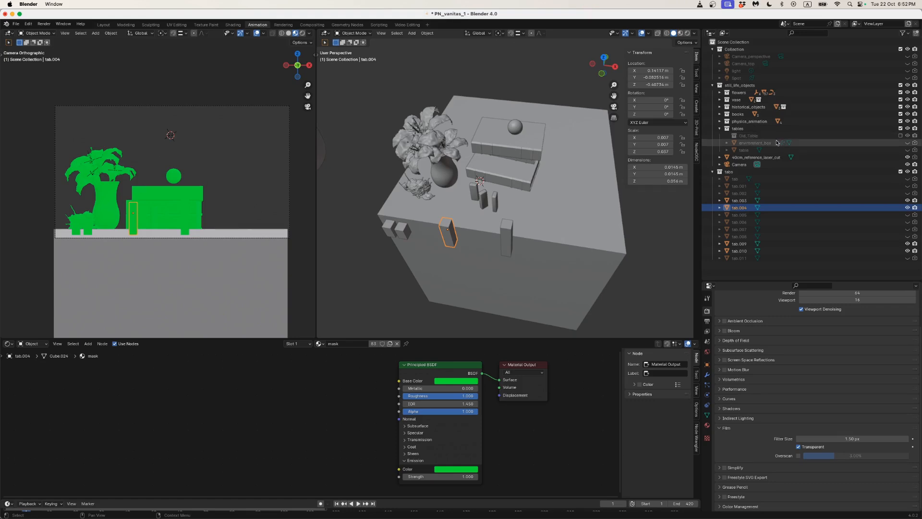
Within historical_objects, enable the more_historical_objects collection and unhide the PRI_13376 and skull objects.
{"action": "left_click", "coordinate": [720, 107]}
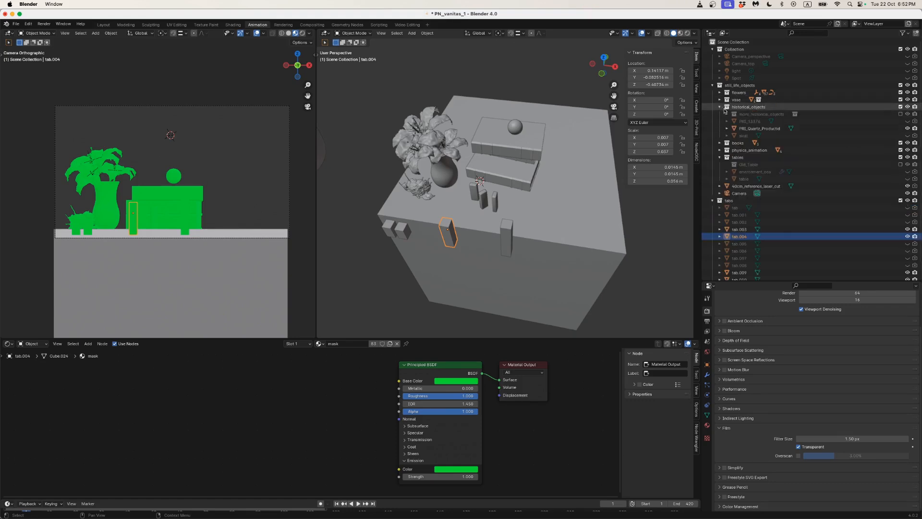
{"action": "left_click", "coordinate": [900, 113]}
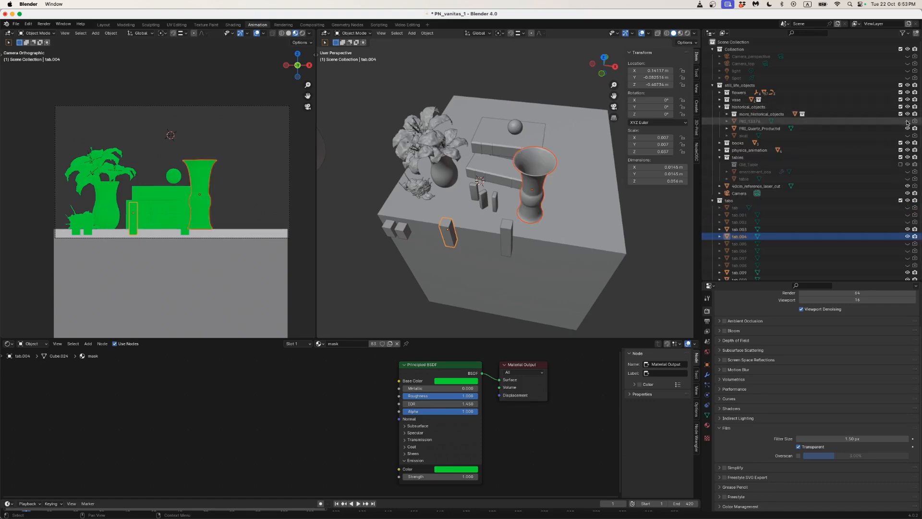
{"action": "left_click", "coordinate": [908, 122]}
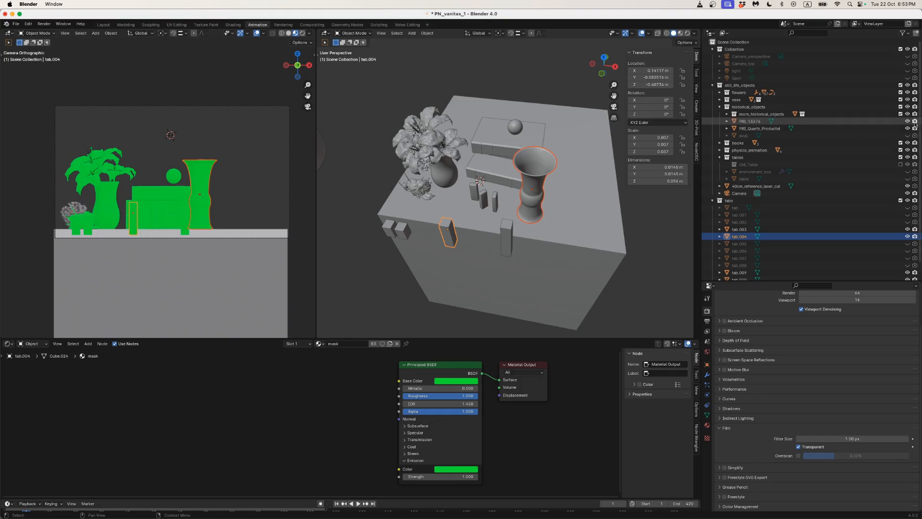
{"action": "left_click", "coordinate": [908, 135]}
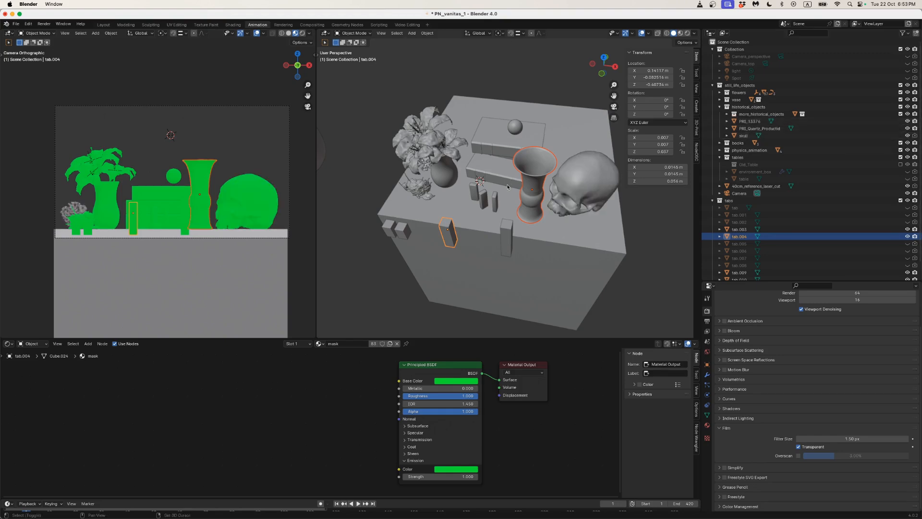
Look at the still life in top orthographic view, narrow the Blender window and keep only this viewport beside the outliner.
{"action": "left_click_drag", "start_coordinate": [613, 96], "coordinate": [561, 99]}
{"action": "left_click", "coordinate": [604, 57]}
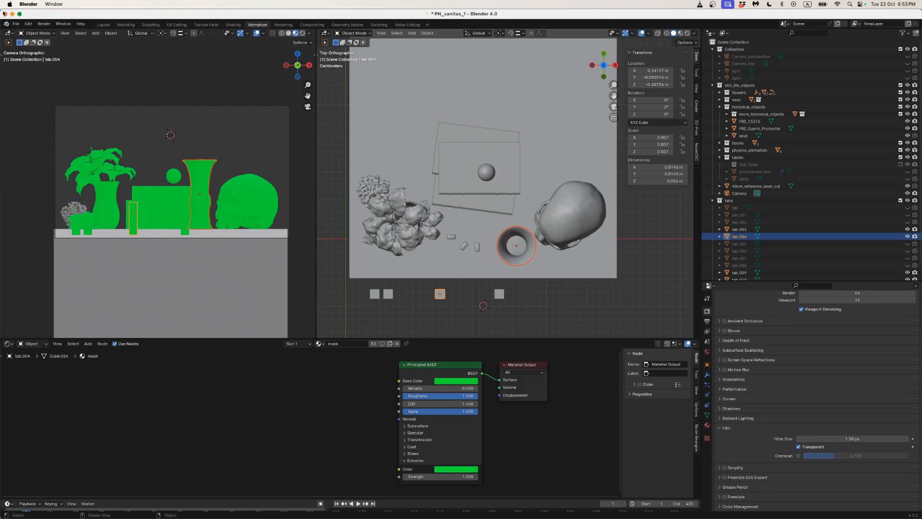
{"action": "left_click_drag", "start_coordinate": [3, 10], "coordinate": [412, 11]}
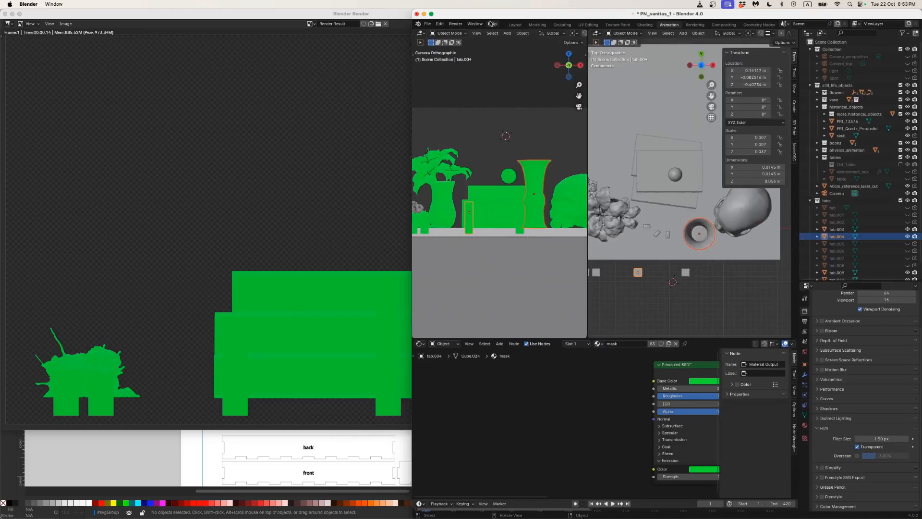
{"action": "key", "text": "ctrl+space"}
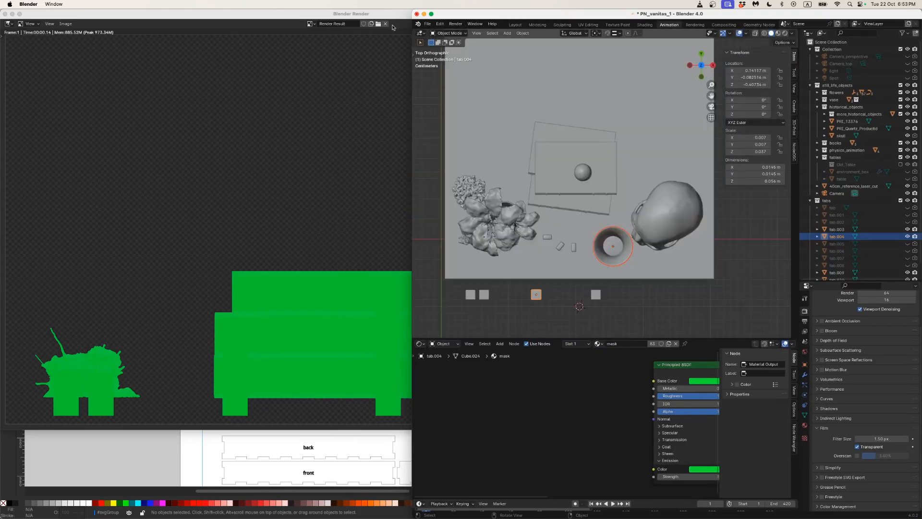
Clear away the render window and arrange the Inkscape drawing and the Blender top view side by side, narrowing the Fill and Stroke panel.
{"action": "left_click", "coordinate": [378, 16]}
{"action": "key", "text": "Escape"}
{"action": "left_click", "coordinate": [378, 16]}
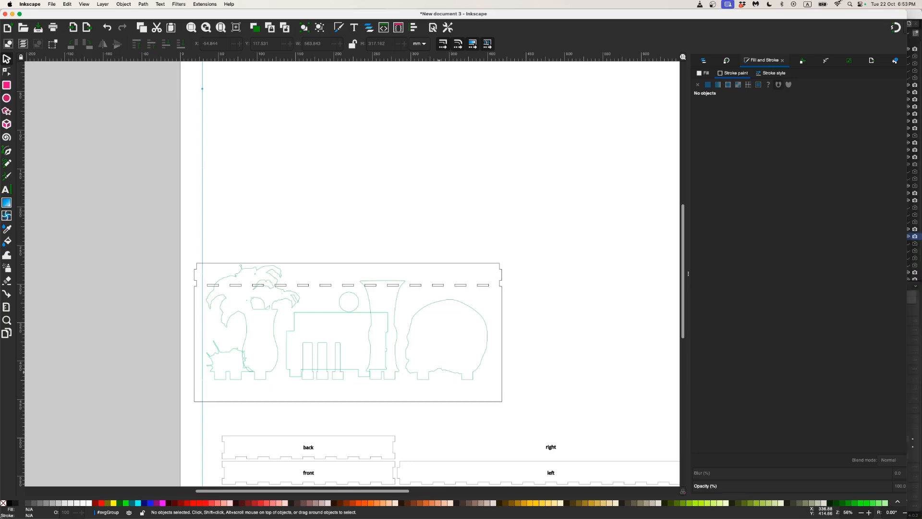
{"action": "left_click_drag", "start_coordinate": [920, 9], "coordinate": [575, 1]}
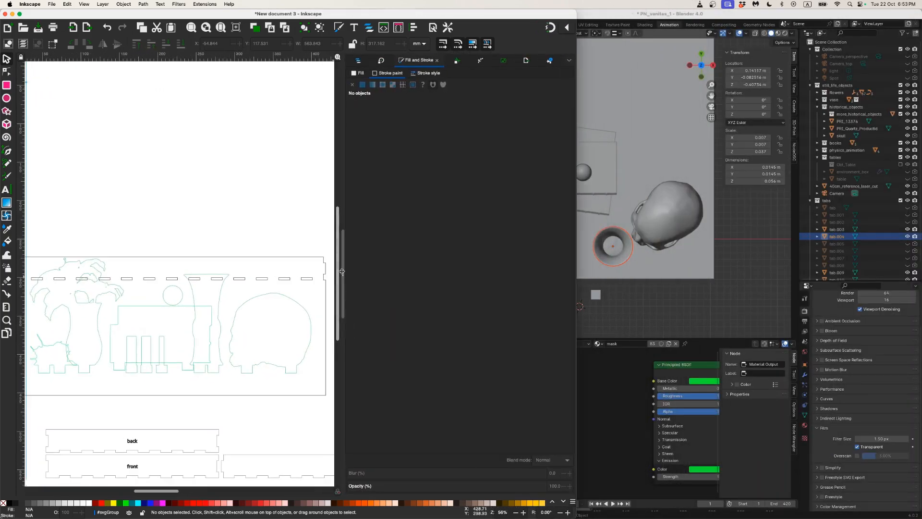
{"action": "left_click_drag", "start_coordinate": [342, 274], "coordinate": [552, 274]}
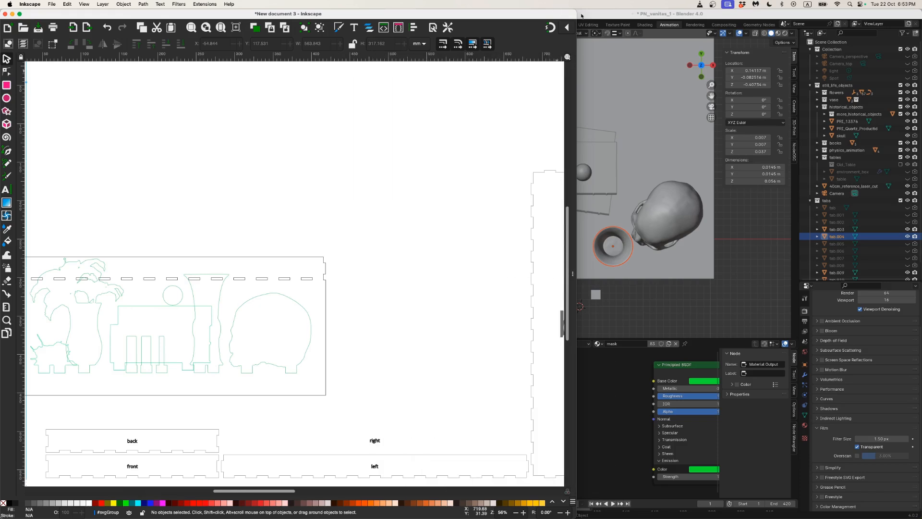
{"action": "left_click_drag", "start_coordinate": [576, 11], "coordinate": [460, 9]}
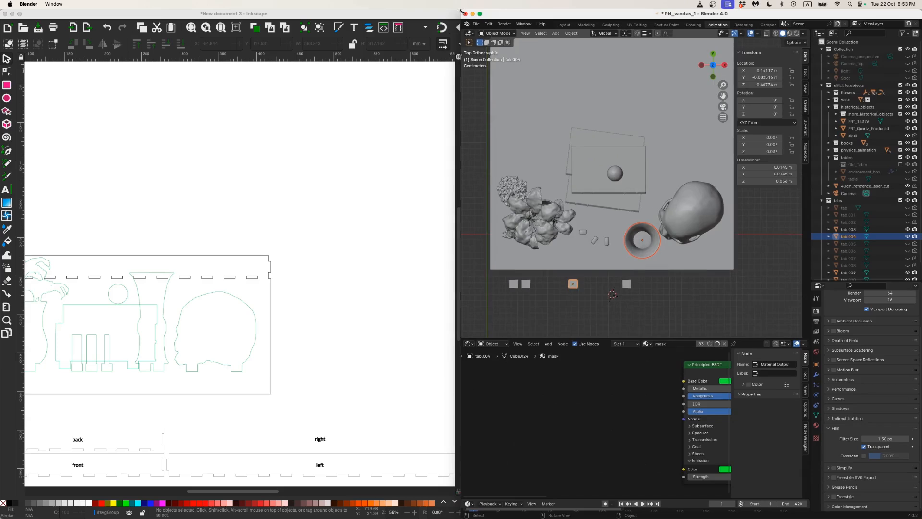
{"action": "left_click_drag", "start_coordinate": [588, 131], "coordinate": [591, 174]}
{"action": "left_click", "coordinate": [431, 246]}
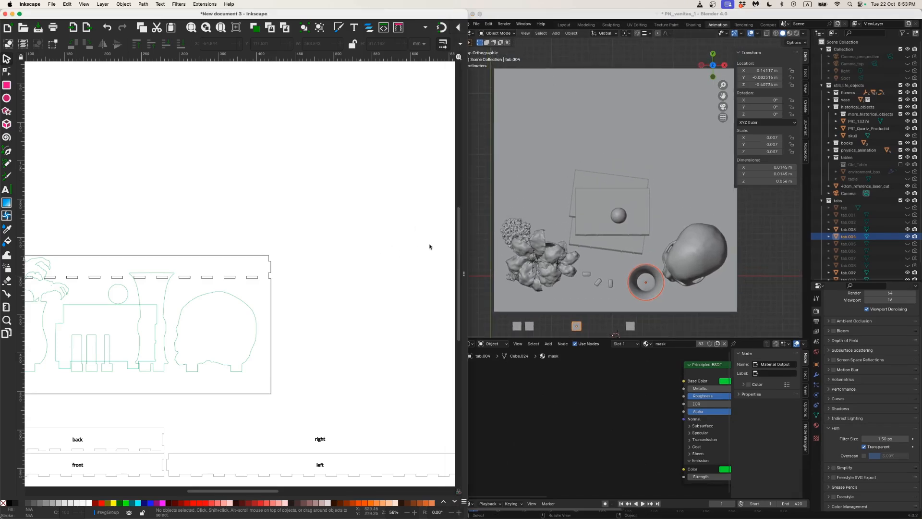
Move the skull outline straight up on the slotted panel to a Y position of about 295 mm.
{"action": "scroll", "coordinate": [285, 263], "scroll_direction": "down", "scroll_amount": 2}
{"action": "scroll", "coordinate": [286, 263], "scroll_direction": "down", "scroll_amount": 1}
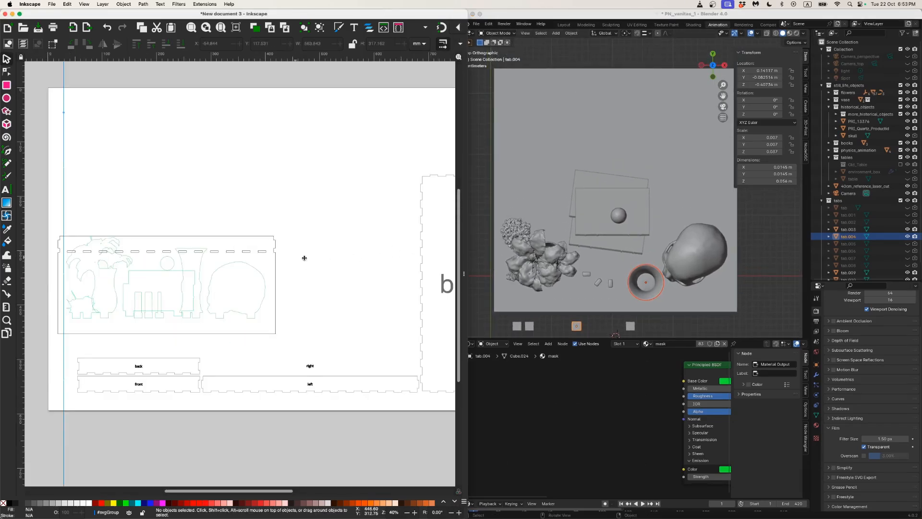
{"action": "scroll", "coordinate": [308, 260], "scroll_direction": "left", "scroll_amount": 4}
{"action": "scroll", "coordinate": [365, 264], "scroll_direction": "up", "scroll_amount": 1}
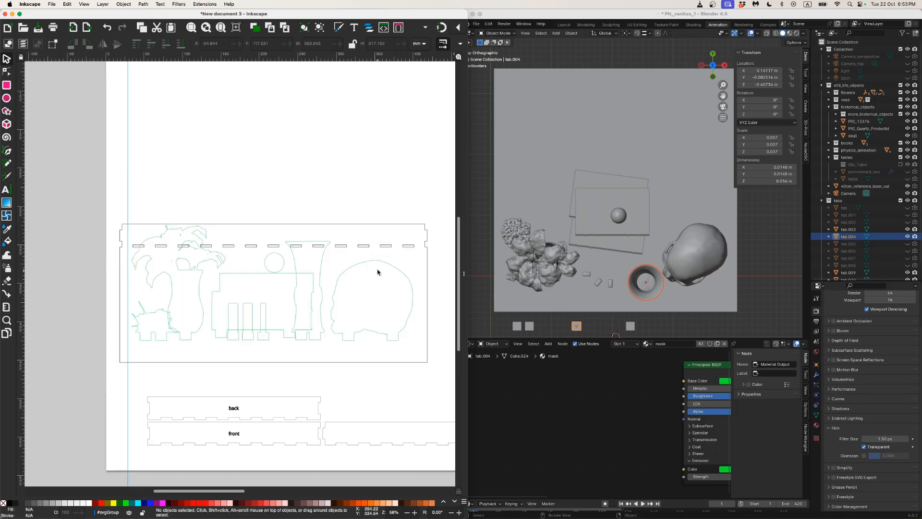
{"action": "left_click", "coordinate": [378, 261]}
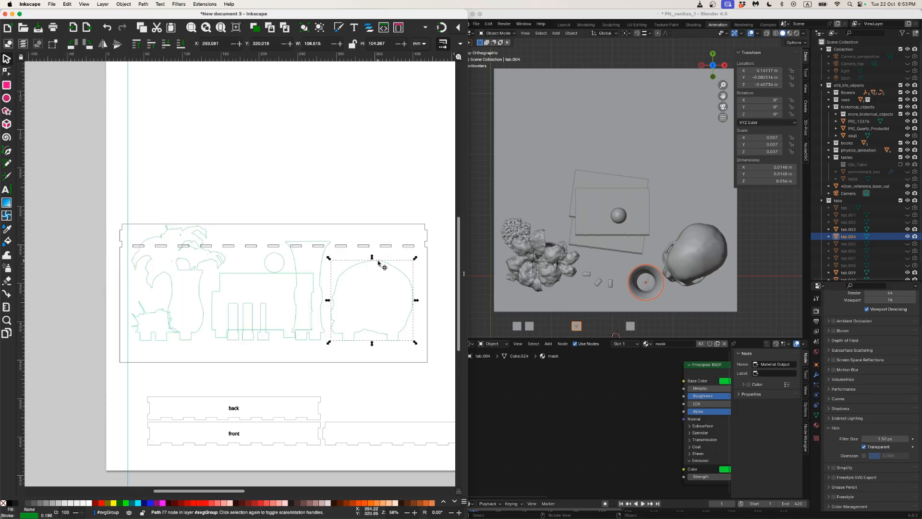
{"action": "key", "text": "Up"}
{"action": "key", "text": "Up"}
{"action": "key", "text": "Up"}
{"action": "key", "text": "Up"}
{"action": "key", "text": "Up"}
{"action": "key", "text": "Up"}
{"action": "key", "text": "Up"}
{"action": "key", "text": "Up"}
{"action": "key", "text": "Up"}
{"action": "key", "text": "Up"}
{"action": "key", "text": "Up"}
{"action": "key", "text": "Up"}
{"action": "key", "text": "Up"}
{"action": "key", "text": "Up"}
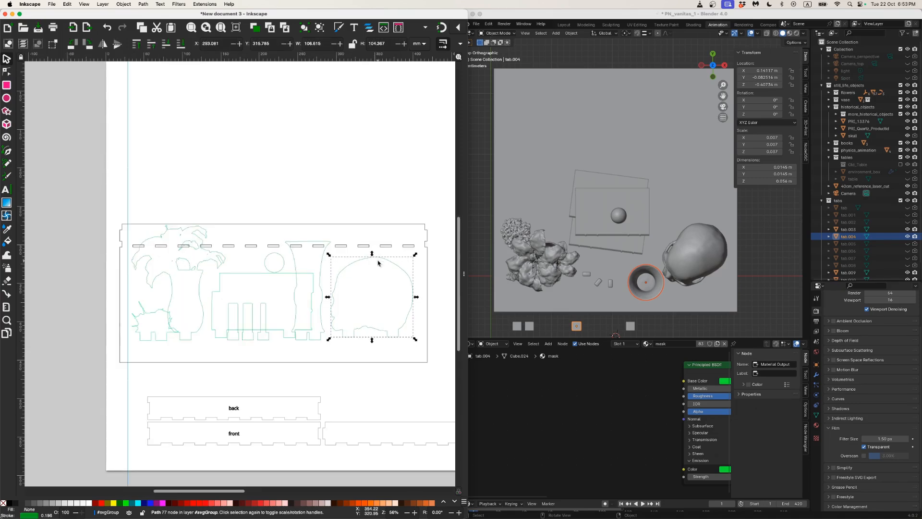
{"action": "key", "text": "Up"}
{"action": "key", "text": "Up"}
{"action": "key", "text": "Up"}
{"action": "key", "text": "Up"}
{"action": "key", "text": "Up"}
{"action": "key", "text": "Up"}
{"action": "key", "text": "Up"}
{"action": "key", "text": "Up"}
{"action": "key", "text": "Up"}
{"action": "key", "text": "Up"}
{"action": "key", "text": "Up"}
{"action": "key", "text": "Up"}
{"action": "key", "text": "Up"}
{"action": "key", "text": "Up"}
{"action": "key", "text": "Up"}
{"action": "key", "text": "Up"}
{"action": "key", "text": "Up"}
{"action": "key", "text": "Up"}
{"action": "key", "text": "Up"}
{"action": "key", "text": "Up"}
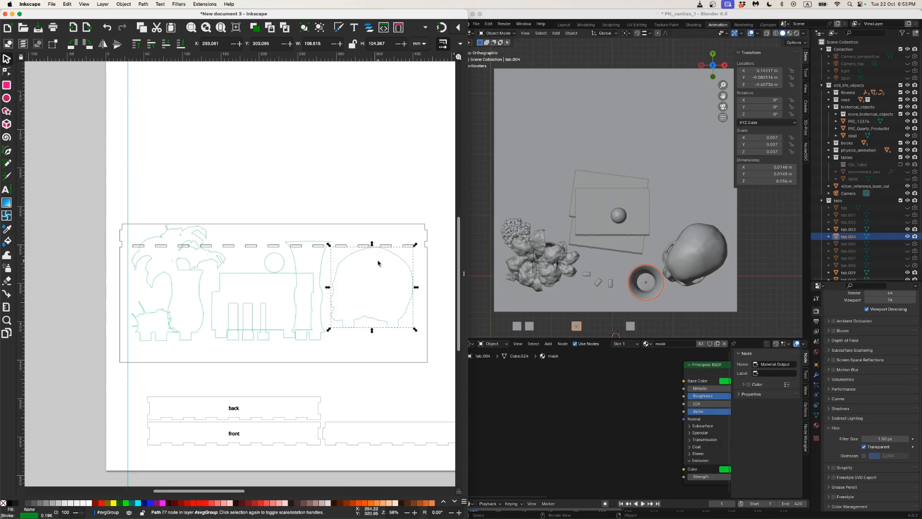
{"action": "key", "text": "Up"}
{"action": "key", "text": "Up"}
{"action": "key", "text": "Up"}
{"action": "key", "text": "Up"}
{"action": "key", "text": "Up"}
{"action": "key", "text": "Up"}
{"action": "key", "text": "Up"}
{"action": "key", "text": "Up"}
{"action": "key", "text": "Up"}
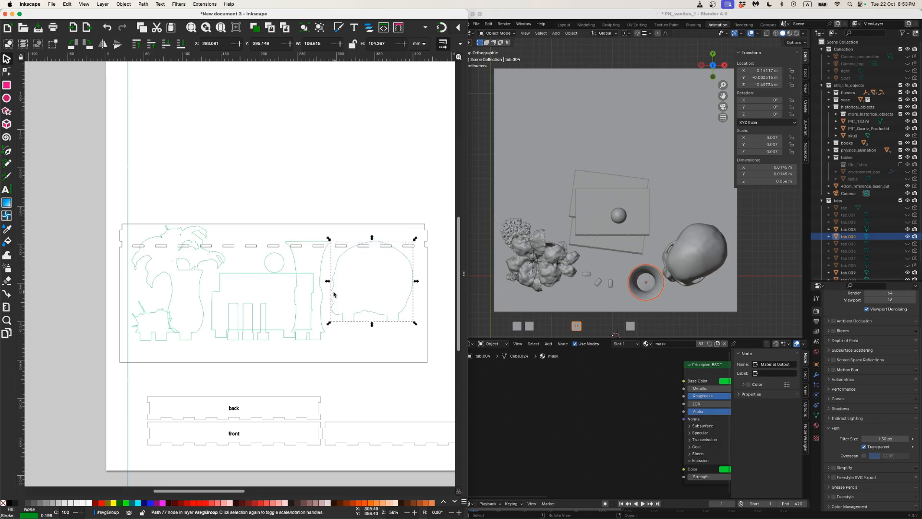
Move the tall flared vase outline straight down on the slotted panel to a Y position of about 309 mm.
{"action": "left_click", "coordinate": [321, 295]}
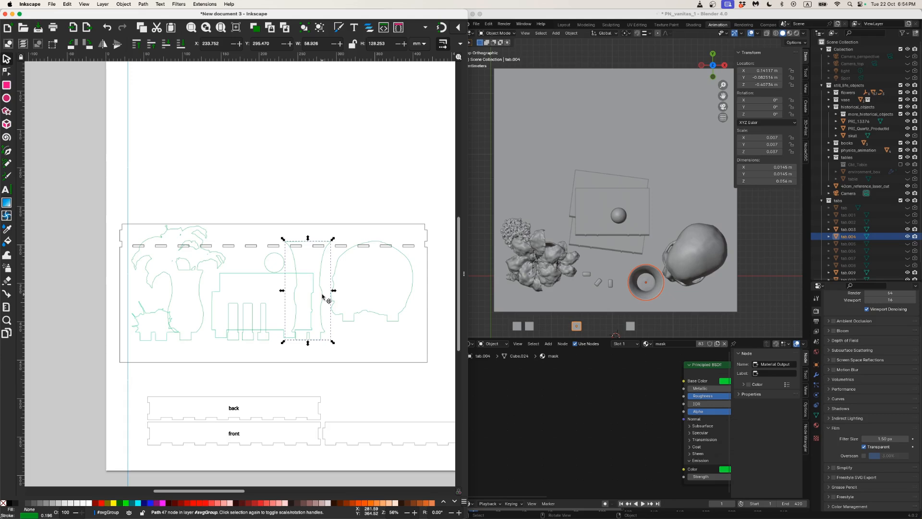
{"action": "key", "text": "Down"}
{"action": "key", "text": "Down"}
{"action": "key", "text": "Down"}
{"action": "key", "text": "Down"}
{"action": "key", "text": "Down"}
{"action": "key", "text": "Down"}
{"action": "key", "text": "Down"}
{"action": "key", "text": "Down"}
{"action": "key", "text": "Down"}
{"action": "key", "text": "Down"}
{"action": "key", "text": "Down"}
{"action": "key", "text": "Down"}
{"action": "key", "text": "Down"}
{"action": "key", "text": "Down"}
{"action": "key", "text": "Down"}
{"action": "key", "text": "Down"}
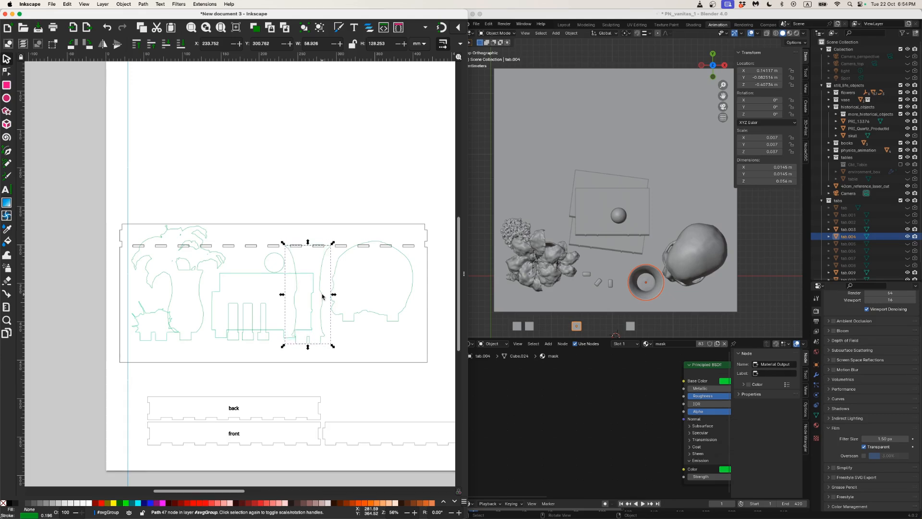
{"action": "key", "text": "Down"}
{"action": "key", "text": "Down"}
{"action": "key", "text": "Down"}
{"action": "key", "text": "Down"}
{"action": "key", "text": "Down"}
{"action": "key", "text": "Down"}
{"action": "key", "text": "Down"}
{"action": "key", "text": "Down"}
{"action": "key", "text": "Down"}
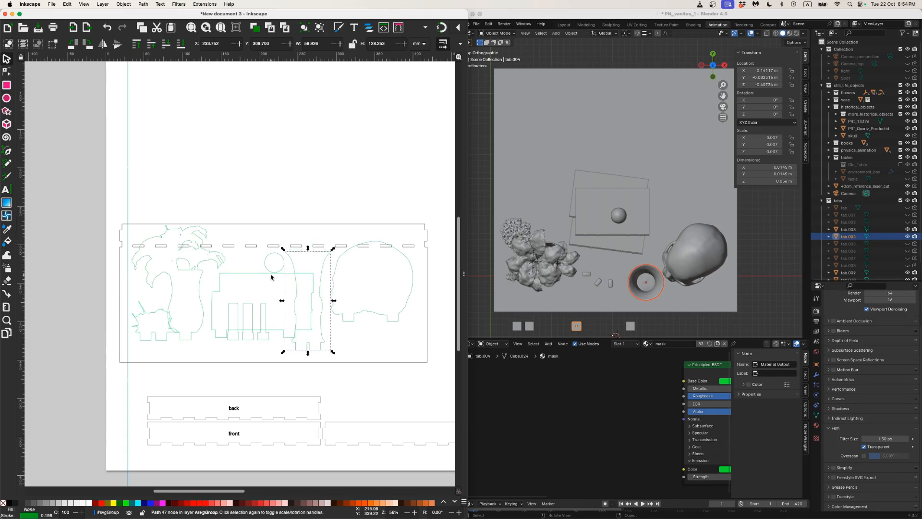
Move the books outline straight up on the slotted panel to a Y position of about 279 mm.
{"action": "left_click", "coordinate": [267, 275]}
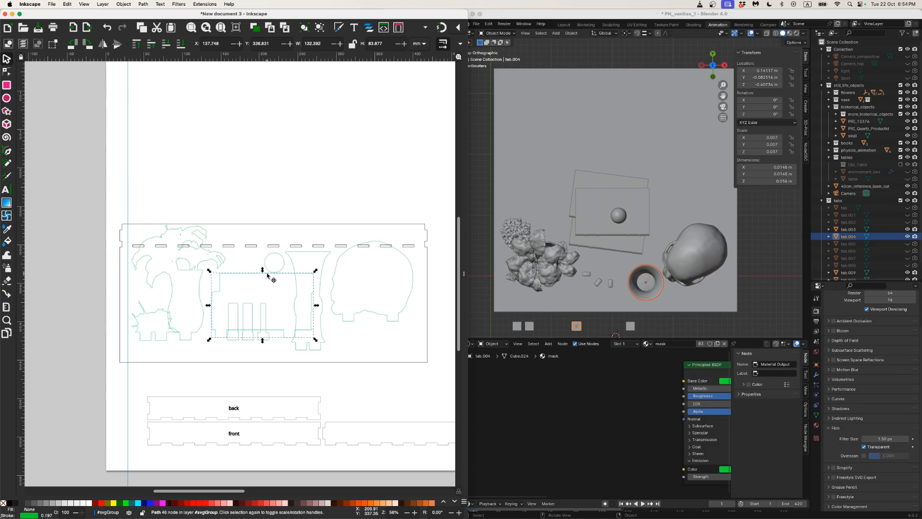
{"action": "key", "text": "Up"}
{"action": "key", "text": "Up"}
{"action": "key", "text": "Up"}
{"action": "key", "text": "Up"}
{"action": "key", "text": "Up"}
{"action": "key", "text": "Up"}
{"action": "key", "text": "Up"}
{"action": "key", "text": "Up"}
{"action": "key", "text": "Up"}
{"action": "key", "text": "Up"}
{"action": "key", "text": "Up"}
{"action": "key", "text": "Up"}
{"action": "key", "text": "Up"}
{"action": "key", "text": "Up"}
{"action": "key", "text": "Up"}
{"action": "key", "text": "Up"}
{"action": "key", "text": "Up"}
{"action": "key", "text": "Up"}
{"action": "key", "text": "Up"}
{"action": "key", "text": "Up"}
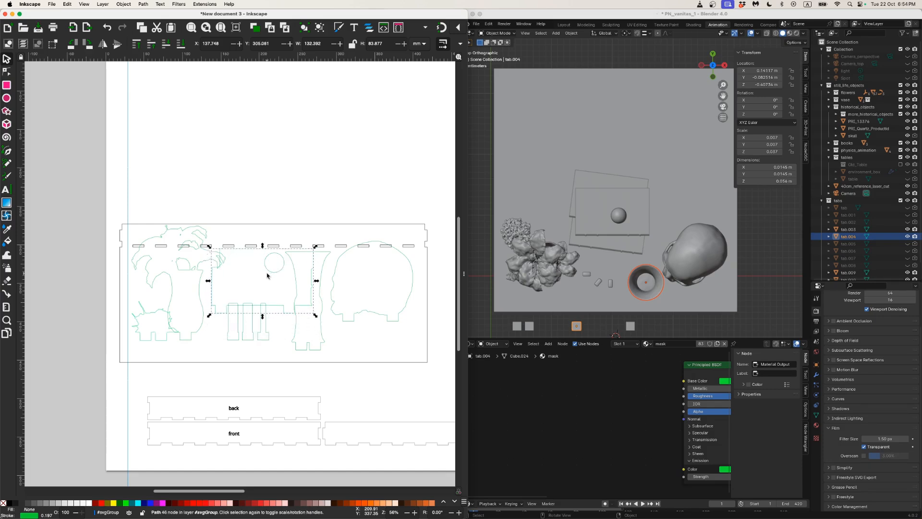
{"action": "key", "text": "Up"}
{"action": "key", "text": "Up"}
{"action": "key", "text": "Up"}
{"action": "key", "text": "Up"}
{"action": "key", "text": "Up"}
{"action": "key", "text": "Up"}
{"action": "key", "text": "Up"}
{"action": "key", "text": "Up"}
{"action": "key", "text": "Up"}
{"action": "key", "text": "Up"}
{"action": "key", "text": "Up"}
{"action": "key", "text": "Up"}
{"action": "key", "text": "Up"}
{"action": "key", "text": "Up"}
{"action": "key", "text": "Up"}
{"action": "key", "text": "Up"}
{"action": "key", "text": "Up"}
{"action": "key", "text": "Up"}
{"action": "key", "text": "Up"}
{"action": "key", "text": "Up"}
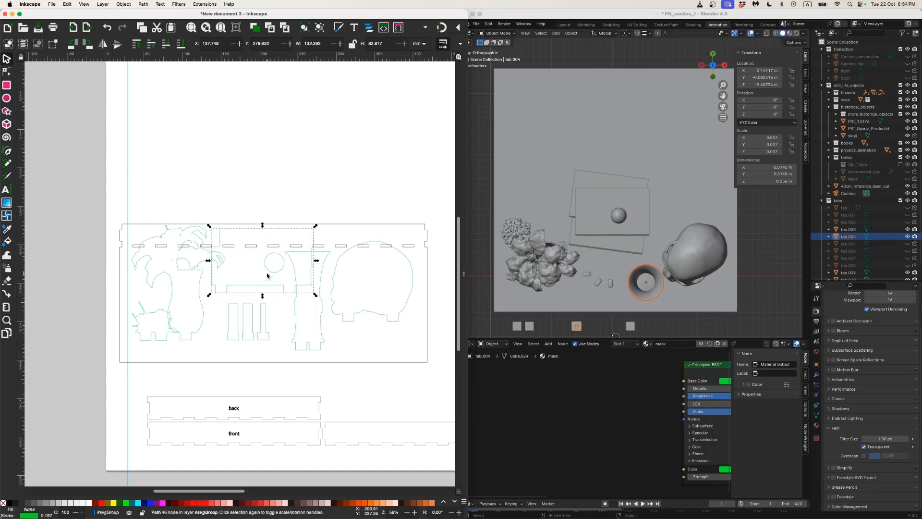
Move the vase outline with the drooping flowers straight up on the slotted panel to a Y position of about 268 mm.
{"action": "left_click", "coordinate": [202, 308]}
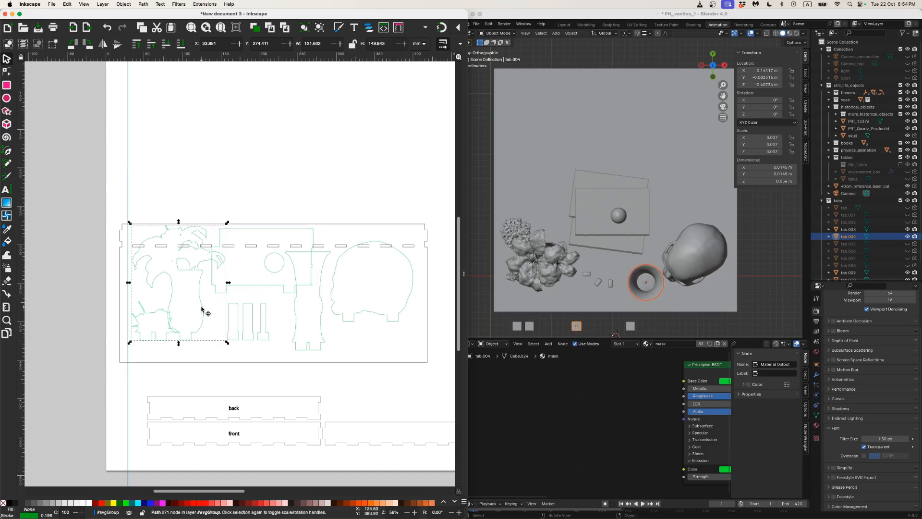
{"action": "key", "text": "Up"}
{"action": "key", "text": "Up"}
{"action": "key", "text": "Up"}
{"action": "key", "text": "Up"}
{"action": "key", "text": "Up"}
{"action": "key", "text": "Up"}
{"action": "key", "text": "Up"}
{"action": "key", "text": "Up"}
{"action": "key", "text": "Up"}
{"action": "key", "text": "Up"}
{"action": "key", "text": "Up"}
{"action": "key", "text": "Up"}
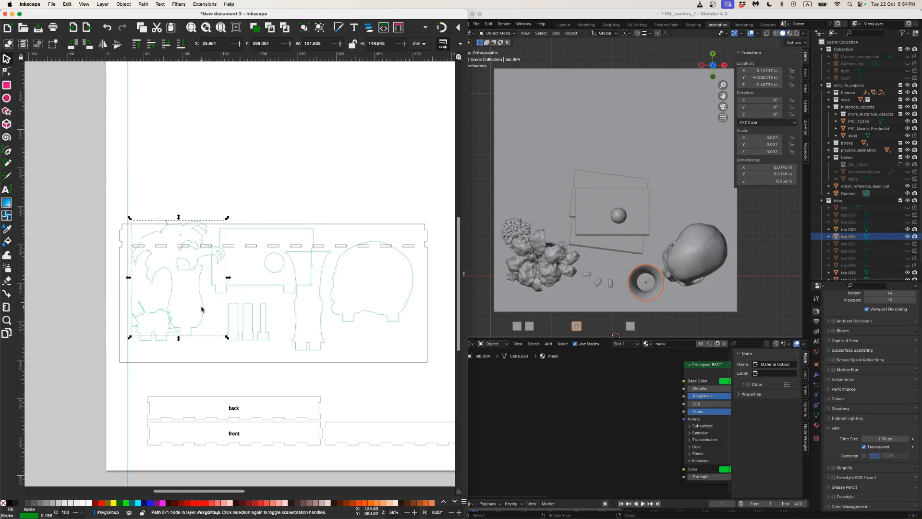
Move the small spiky flower outline straight down on the slotted panel to a Y position of about 389 mm.
{"action": "left_click", "coordinate": [157, 313]}
{"action": "key", "text": "Down"}
{"action": "key", "text": "Down"}
{"action": "key", "text": "Down"}
{"action": "key", "text": "Down"}
{"action": "key", "text": "Down"}
{"action": "key", "text": "Down"}
{"action": "key", "text": "Down"}
{"action": "key", "text": "Down"}
{"action": "key", "text": "Down"}
{"action": "key", "text": "Down"}
{"action": "key", "text": "Down"}
{"action": "key", "text": "Down"}
{"action": "key", "text": "Down"}
{"action": "key", "text": "Down"}
{"action": "key", "text": "Down"}
{"action": "key", "text": "Down"}
{"action": "key", "text": "Down"}
{"action": "key", "text": "Down"}
{"action": "key", "text": "Down"}
{"action": "key", "text": "Down"}
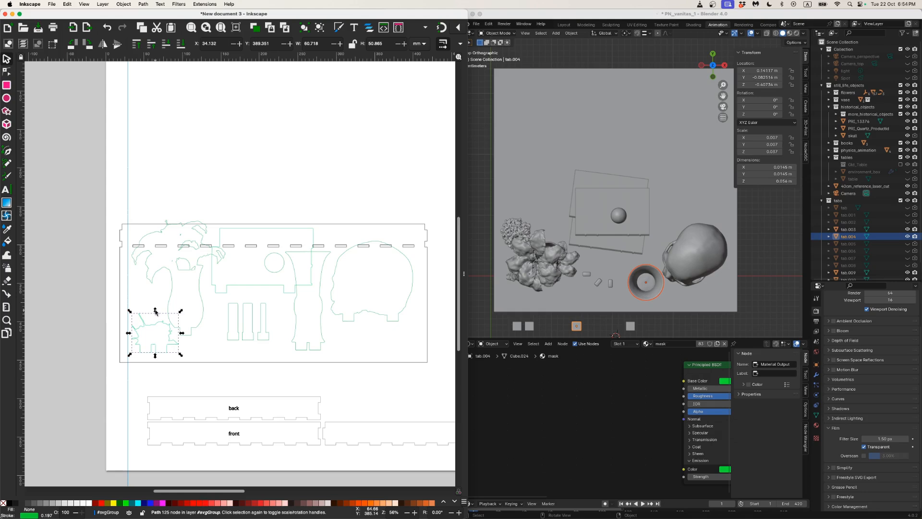
Move the circle outline off the page to about X -79, Y 212 mm and clear the selection.
{"action": "left_click_drag", "start_coordinate": [275, 272], "coordinate": [54, 197]}
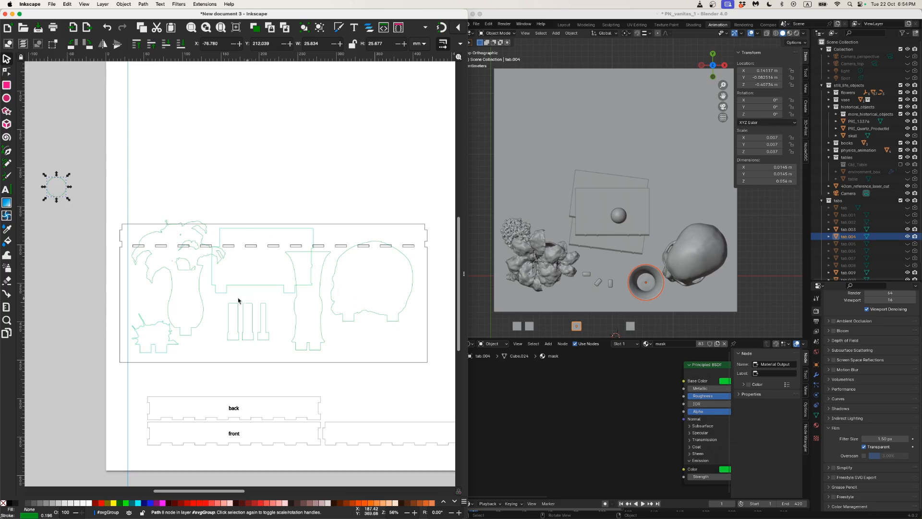
{"action": "left_click_drag", "start_coordinate": [368, 309], "coordinate": [293, 292]}
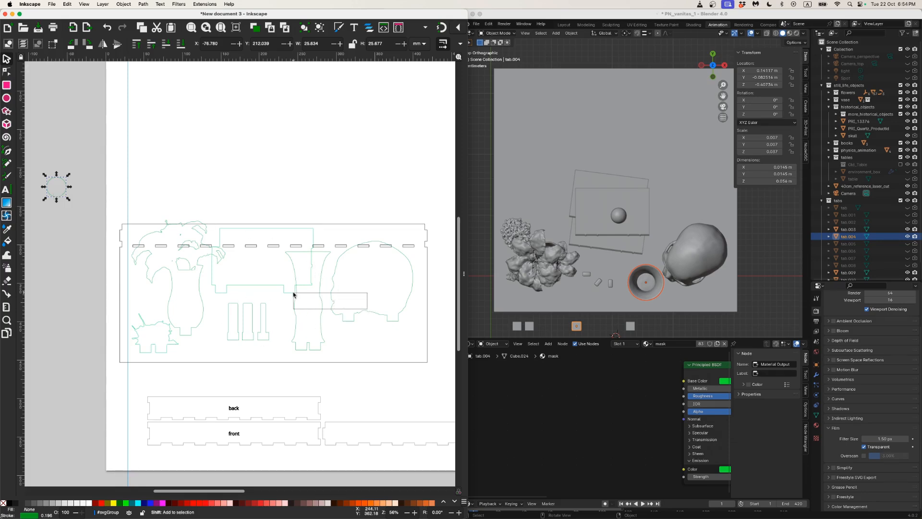
{"action": "scroll", "coordinate": [370, 306], "scroll_direction": "up", "scroll_amount": 9}
{"action": "left_click", "coordinate": [369, 325]}
{"action": "scroll", "coordinate": [370, 325], "scroll_direction": "down", "scroll_amount": 7}
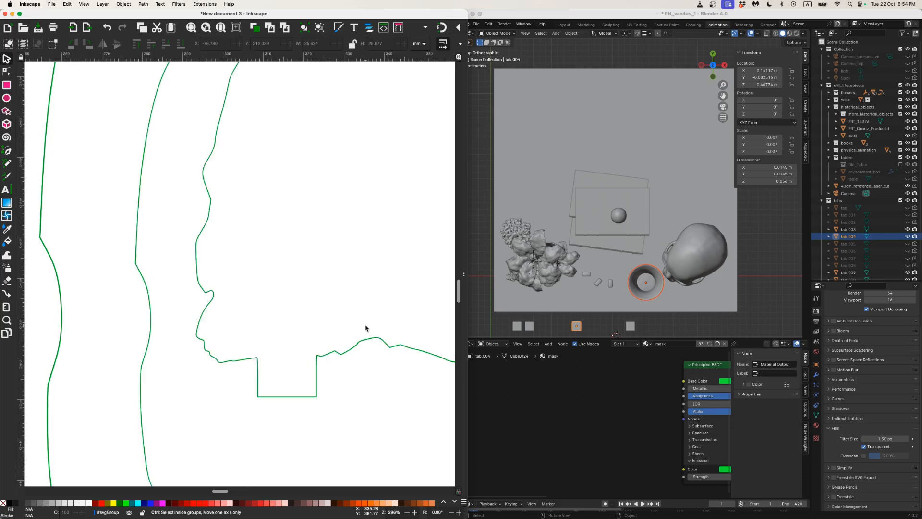
{"action": "scroll", "coordinate": [366, 328], "scroll_direction": "down", "scroll_amount": 2}
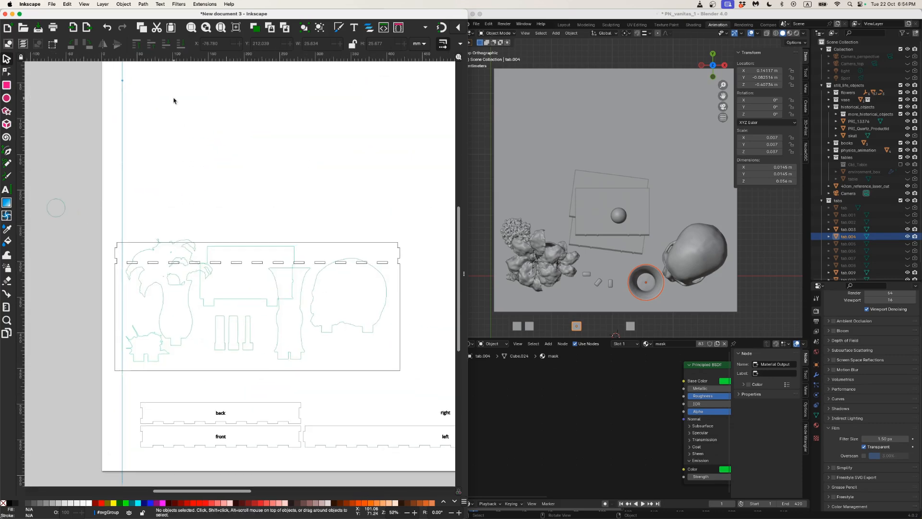
Save the drawing under the name laser_cut_layout_2 in the SVG folder, using the Inkscape SVG format.
{"action": "left_click", "coordinate": [50, 4]}
{"action": "left_click", "coordinate": [72, 67]}
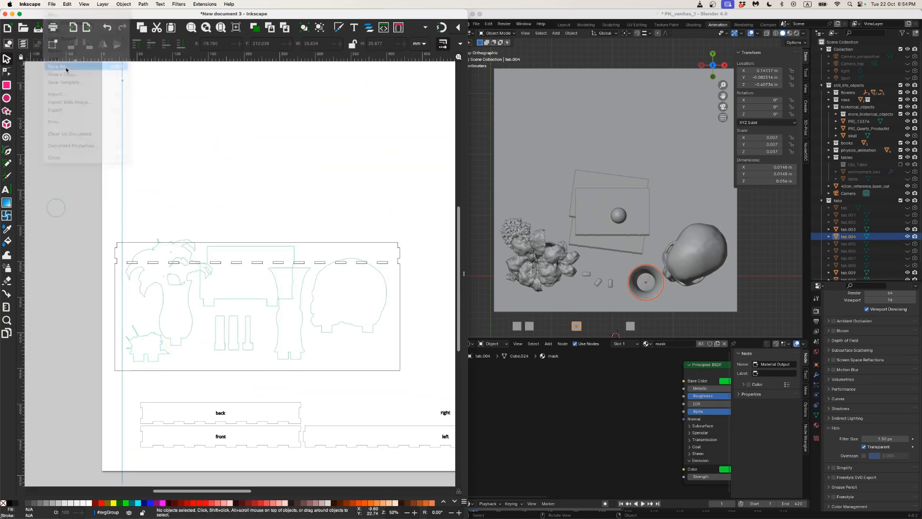
{"action": "left_click_drag", "start_coordinate": [153, 117], "coordinate": [239, 115]}
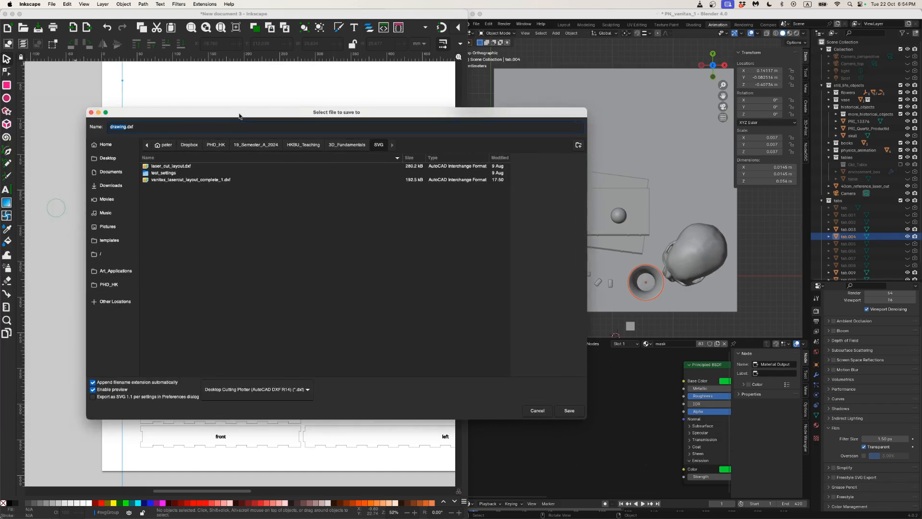
{"action": "left_click", "coordinate": [336, 144]}
{"action": "double_click", "coordinate": [189, 197]}
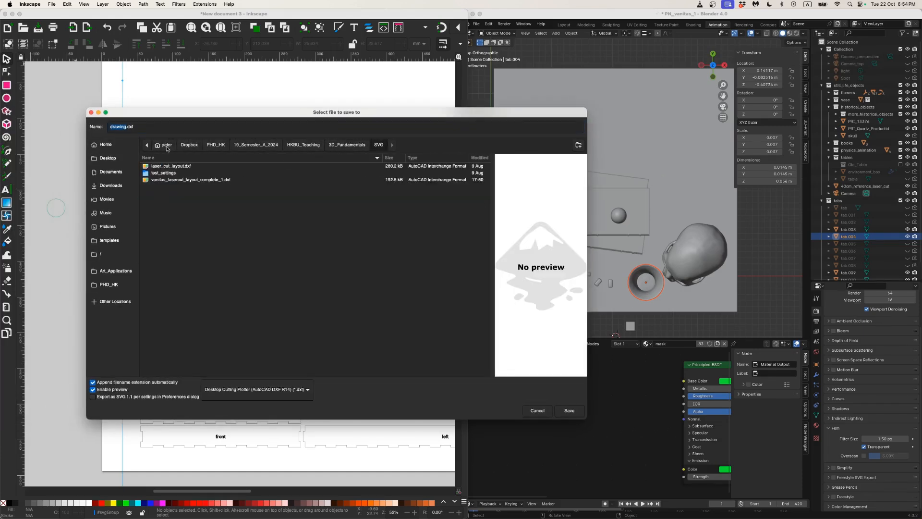
{"action": "type", "text": "laser_"}
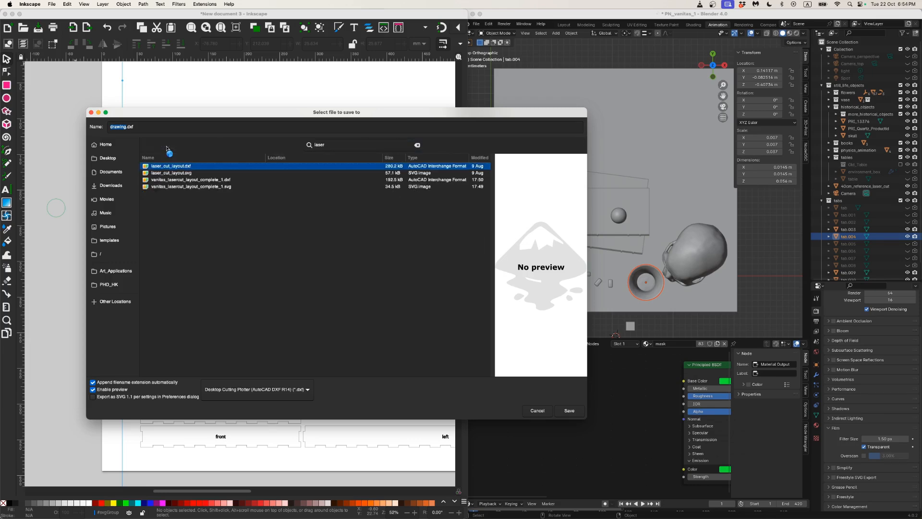
{"action": "left_click", "coordinate": [416, 145]}
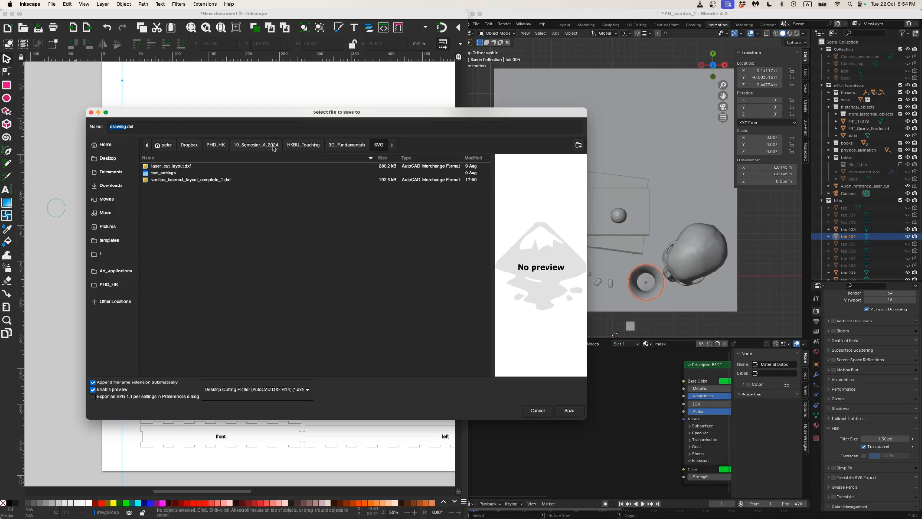
{"action": "left_click", "coordinate": [145, 128]}
{"action": "left_click_drag", "start_coordinate": [125, 126], "coordinate": [100, 126]}
{"action": "type", "text": "las"}
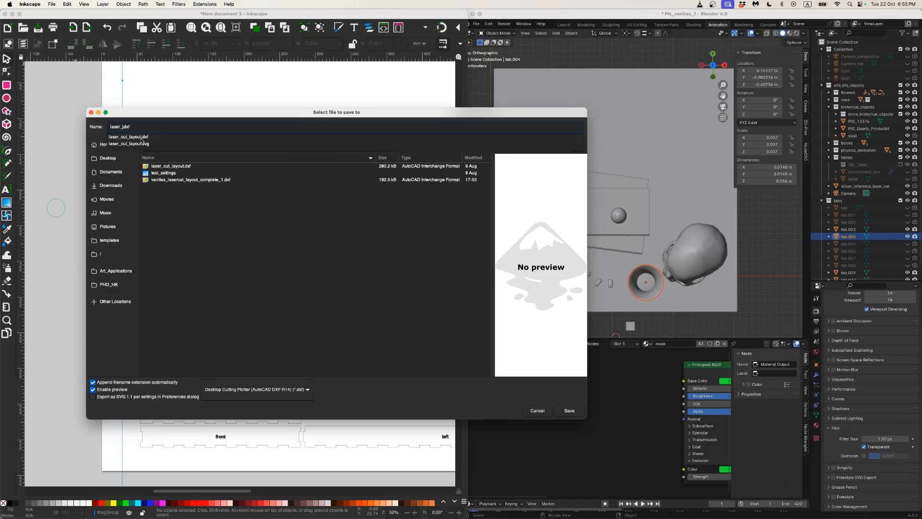
{"action": "type", "text": "er_cut_layout_2"}
{"action": "left_click", "coordinate": [262, 391]}
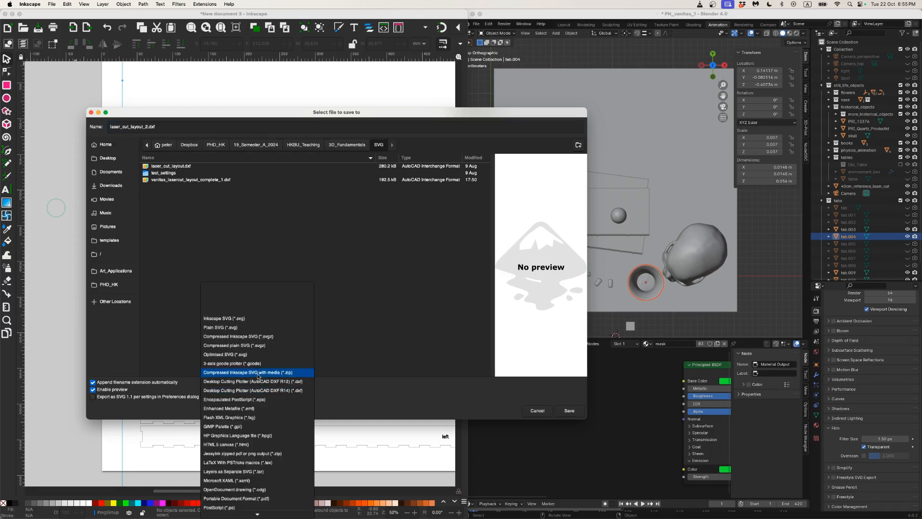
{"action": "left_click", "coordinate": [257, 315]}
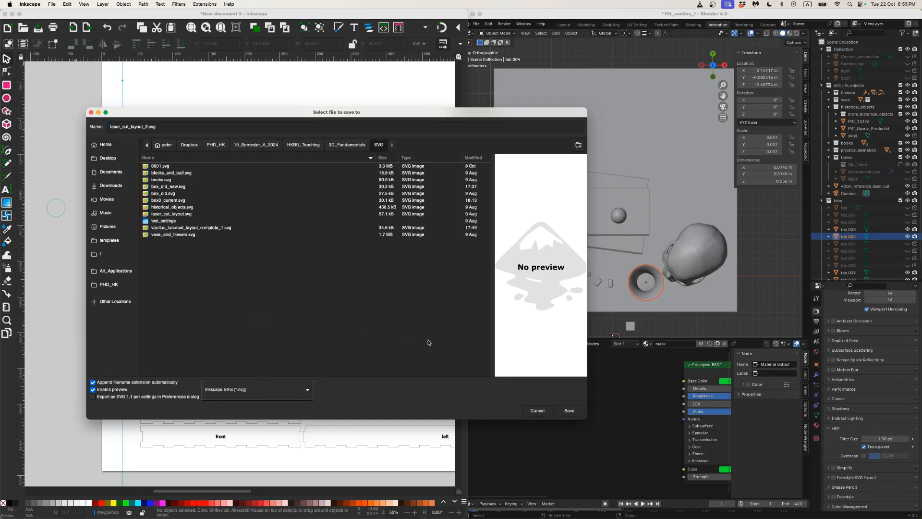
{"action": "left_click", "coordinate": [565, 414]}
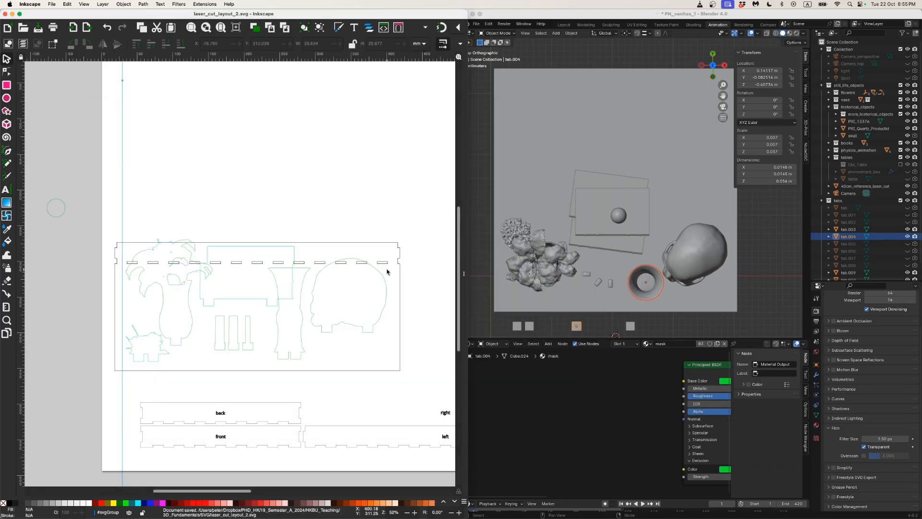
Paste a copy of the slotted panel and place it off the page at about X -469, Y 341 mm.
{"action": "scroll", "coordinate": [389, 274], "scroll_direction": "left", "scroll_amount": 3}
{"action": "scroll", "coordinate": [388, 274], "scroll_direction": "down", "scroll_amount": 3}
{"action": "scroll", "coordinate": [388, 275], "scroll_direction": "right", "scroll_amount": 5}
{"action": "scroll", "coordinate": [336, 272], "scroll_direction": "up", "scroll_amount": 1}
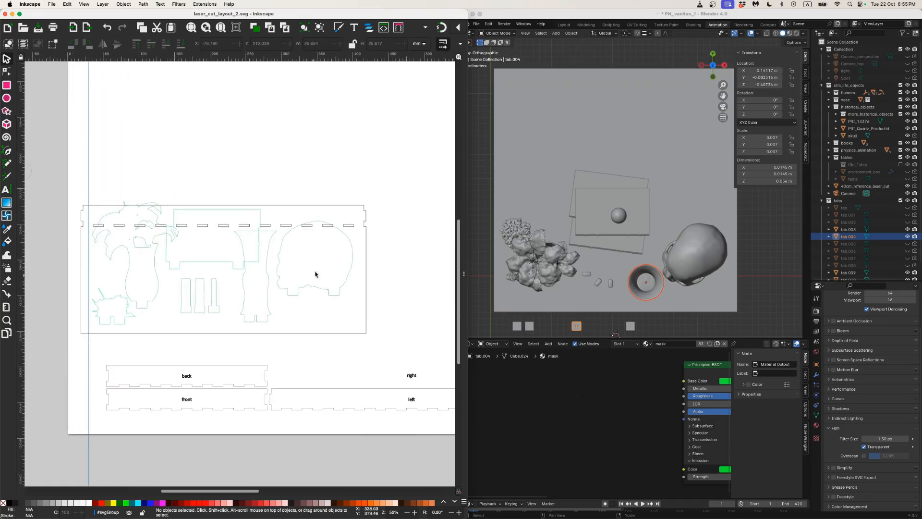
{"action": "left_click", "coordinate": [355, 222]}
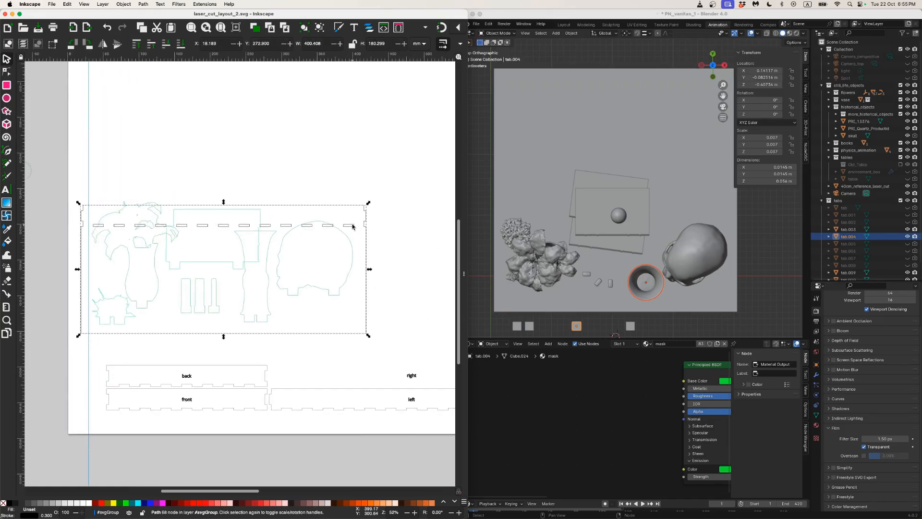
{"action": "scroll", "coordinate": [352, 230], "scroll_direction": "down", "scroll_amount": 3}
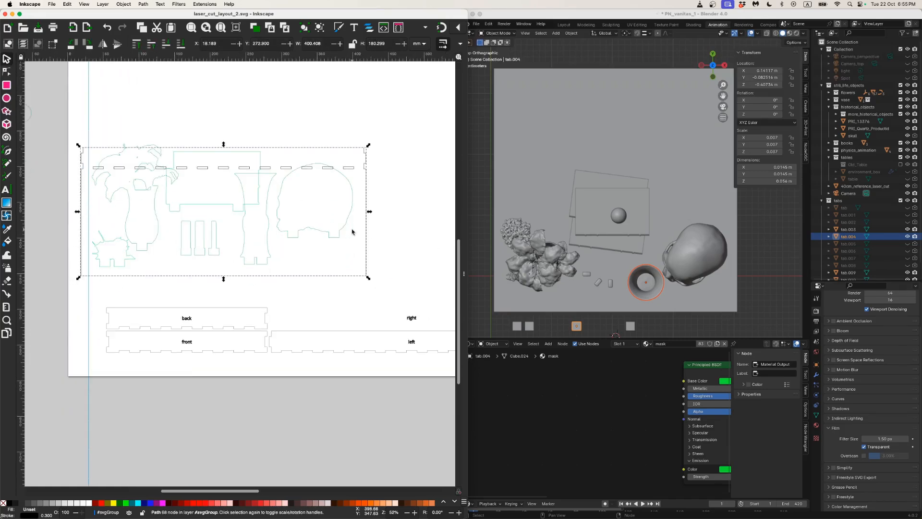
{"action": "scroll", "coordinate": [352, 230], "scroll_direction": "up", "scroll_amount": 3}
{"action": "scroll", "coordinate": [353, 229], "scroll_direction": "left", "scroll_amount": 1}
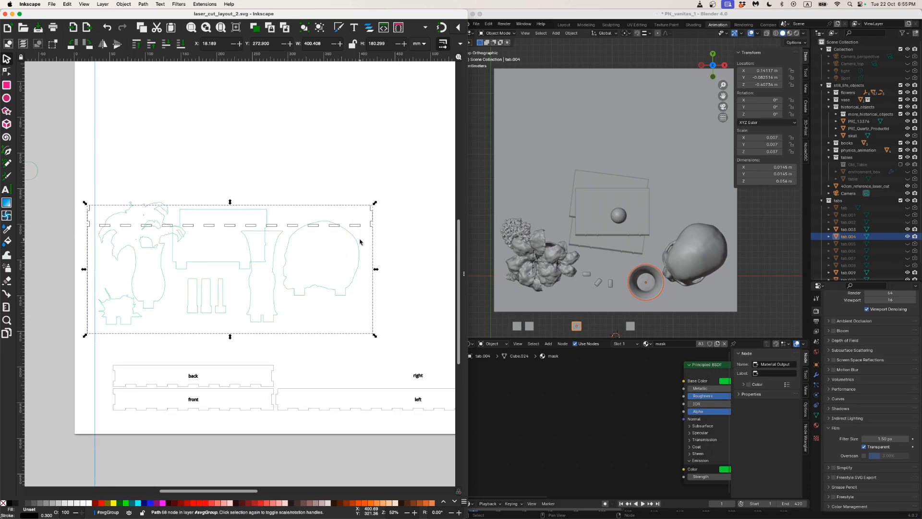
{"action": "key", "text": "ctrl+v"}
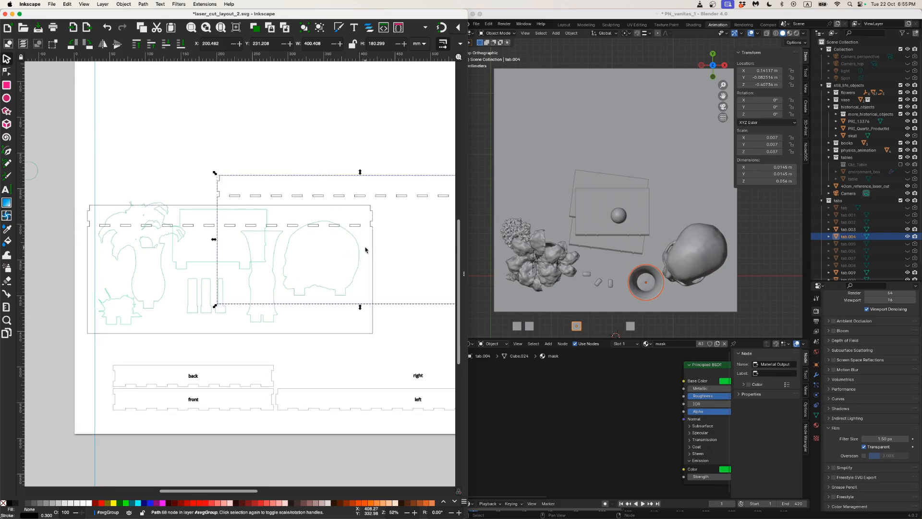
{"action": "scroll", "coordinate": [379, 200], "scroll_direction": "left", "scroll_amount": 5}
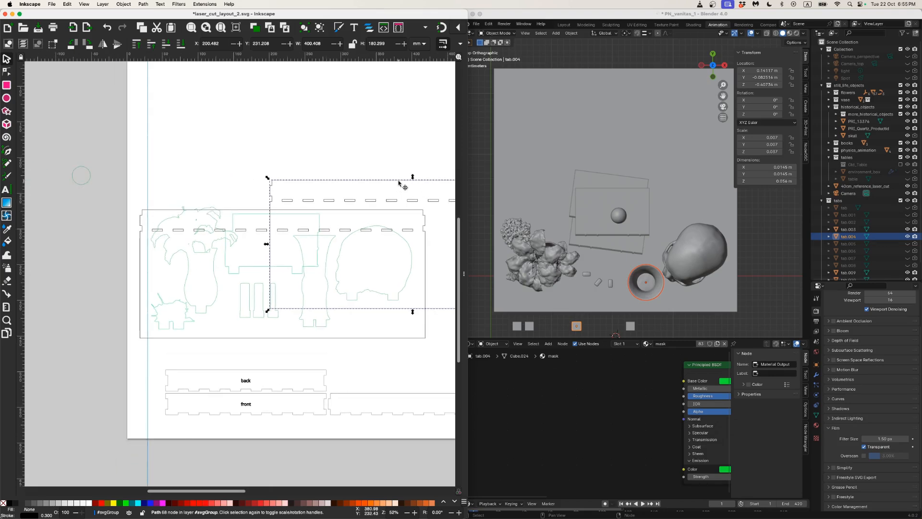
{"action": "left_click_drag", "start_coordinate": [397, 192], "coordinate": [253, 182]}
{"action": "scroll", "coordinate": [262, 194], "scroll_direction": "down", "scroll_amount": 2}
{"action": "scroll", "coordinate": [329, 211], "scroll_direction": "left", "scroll_amount": 2}
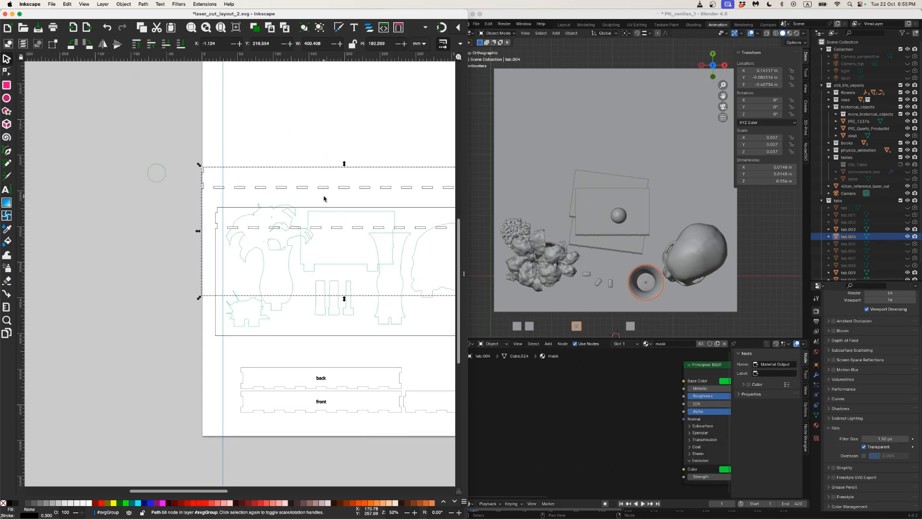
{"action": "scroll", "coordinate": [324, 198], "scroll_direction": "down", "scroll_amount": 2}
{"action": "left_click_drag", "start_coordinate": [265, 190], "coordinate": [97, 235]}
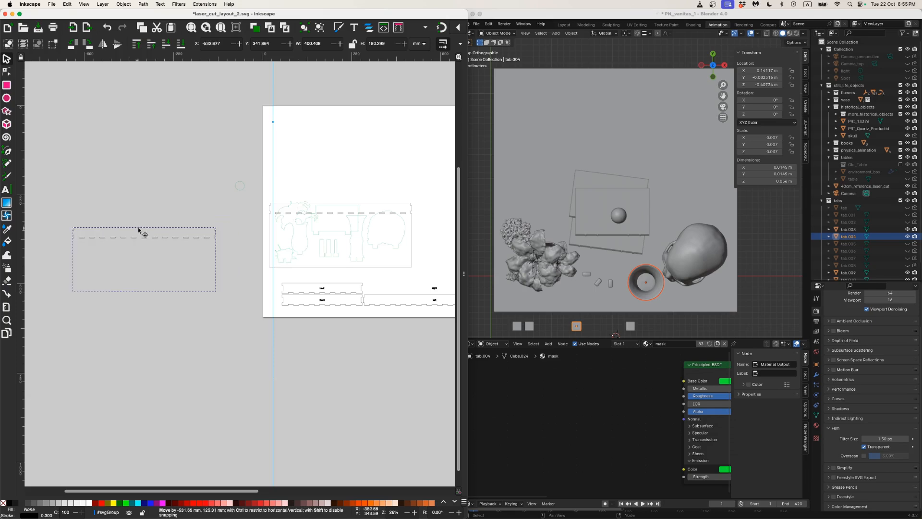
Break apart the copied slotted panel into separate paths and clear the selection.
{"action": "left_click", "coordinate": [138, 4]}
{"action": "mouse_move", "coordinate": [129, 3]}
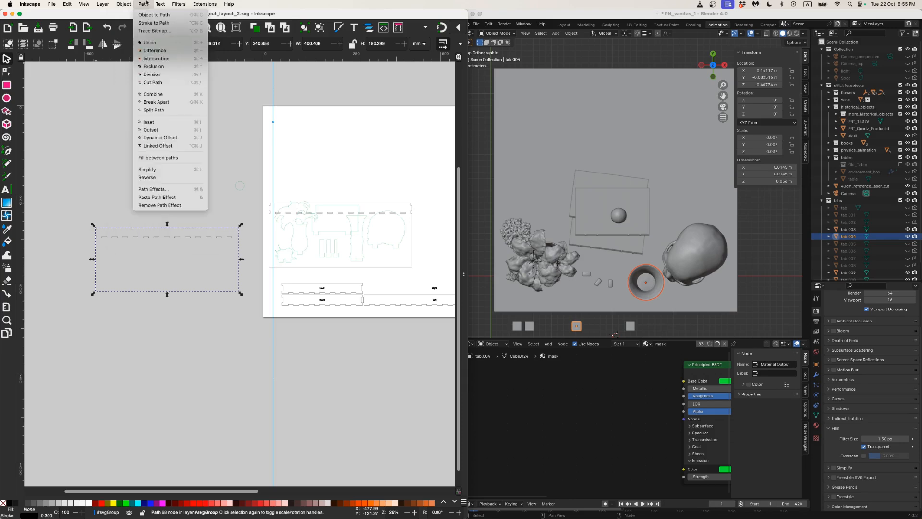
{"action": "left_click", "coordinate": [168, 102]}
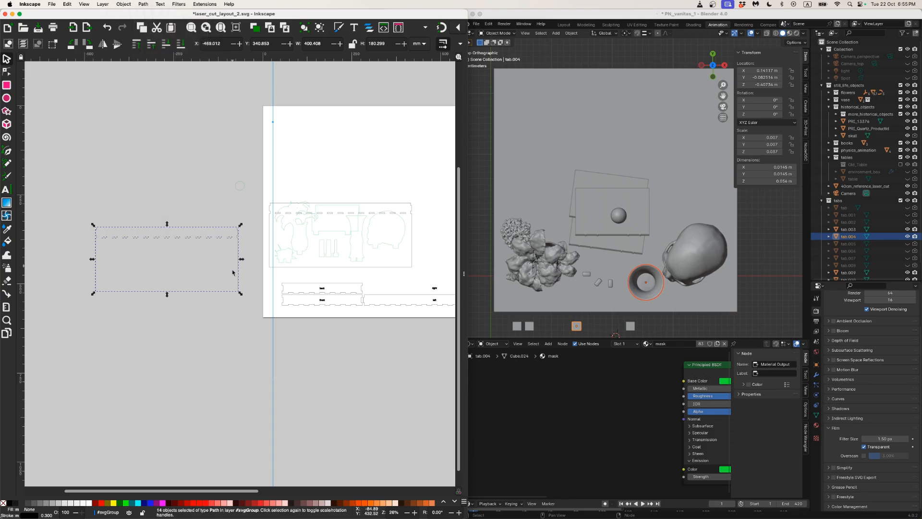
{"action": "left_click", "coordinate": [226, 304]}
Maximise the drawing window and align the copied panel's rightmost slot beneath the skull's right tab, at about X 366, Y 399 mm.
{"action": "scroll", "coordinate": [234, 264], "scroll_direction": "up", "scroll_amount": 3}
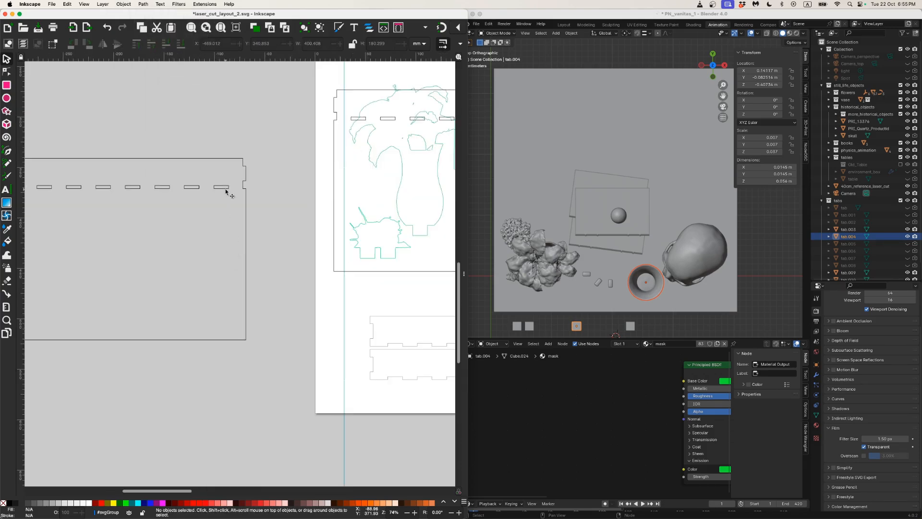
{"action": "left_click", "coordinate": [226, 191]}
{"action": "scroll", "coordinate": [192, 201], "scroll_direction": "down", "scroll_amount": 2}
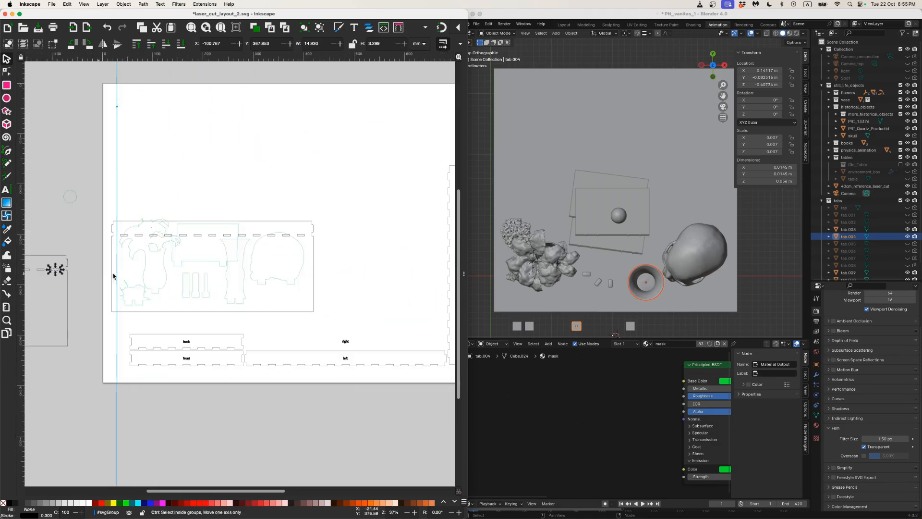
{"action": "double_click", "coordinate": [278, 14]}
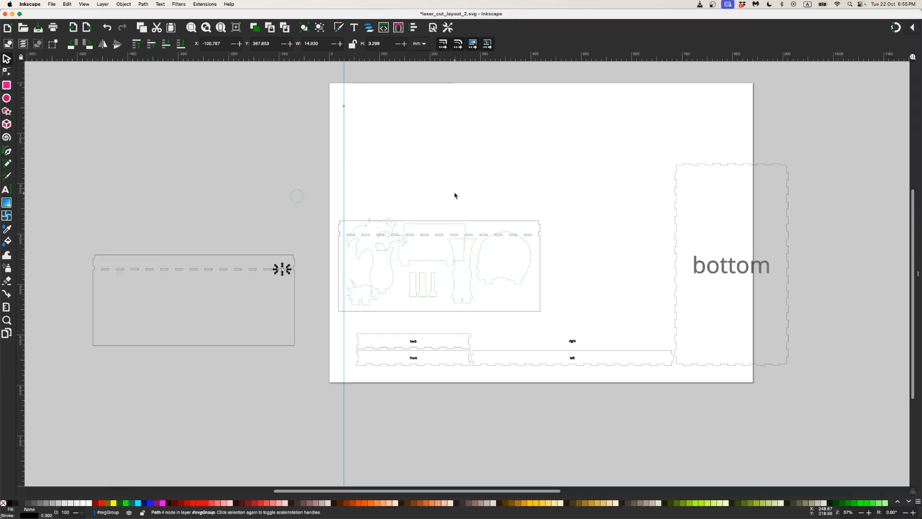
{"action": "left_click_drag", "start_coordinate": [504, 250], "coordinate": [402, 233]}
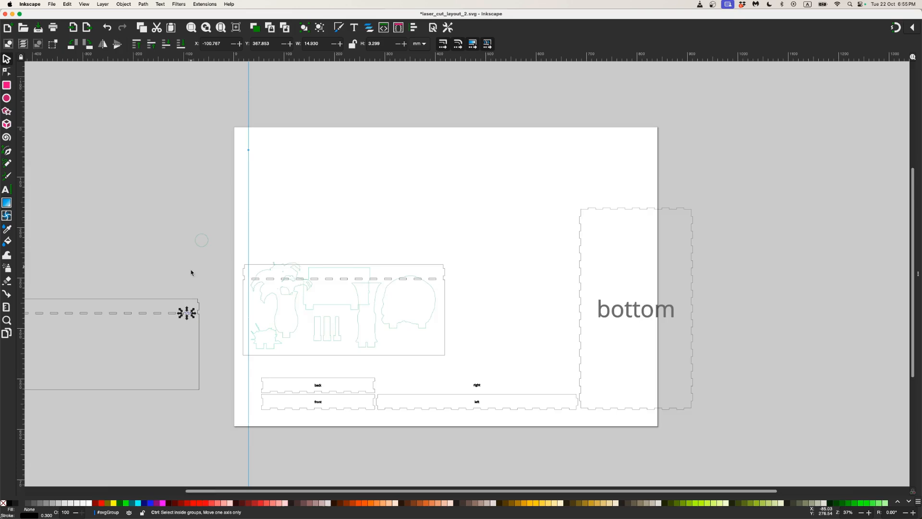
{"action": "scroll", "coordinate": [205, 256], "scroll_direction": "up", "scroll_amount": 4}
{"action": "left_click_drag", "start_coordinate": [172, 320], "coordinate": [516, 357]}
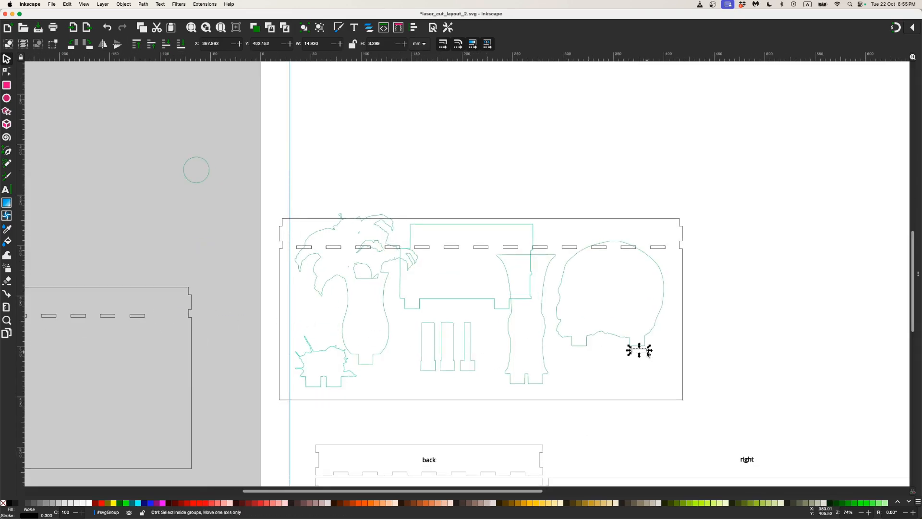
{"action": "scroll", "coordinate": [644, 350], "scroll_direction": "up", "scroll_amount": 6}
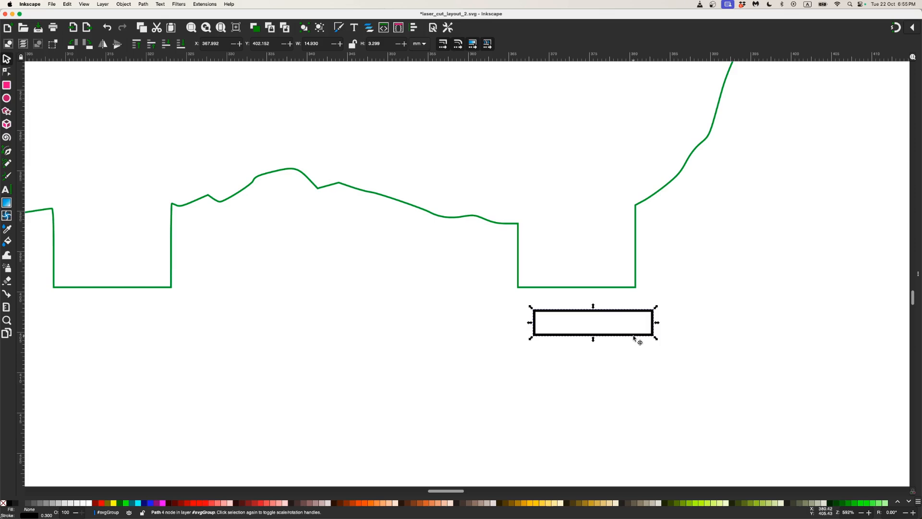
{"action": "left_click_drag", "start_coordinate": [633, 335], "coordinate": [614, 308]}
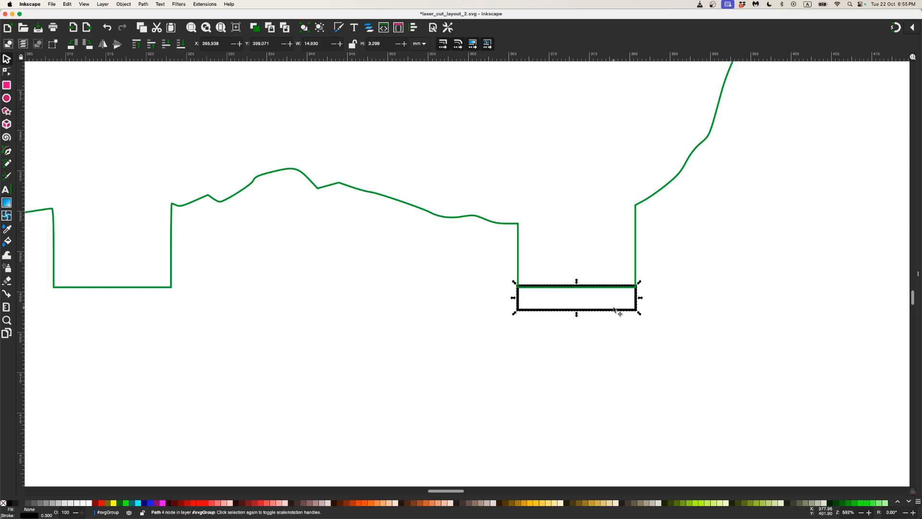
{"action": "key", "text": "super+Tab"}
{"action": "key", "text": "super+Tab"}
{"action": "key", "text": "super+Tab"}
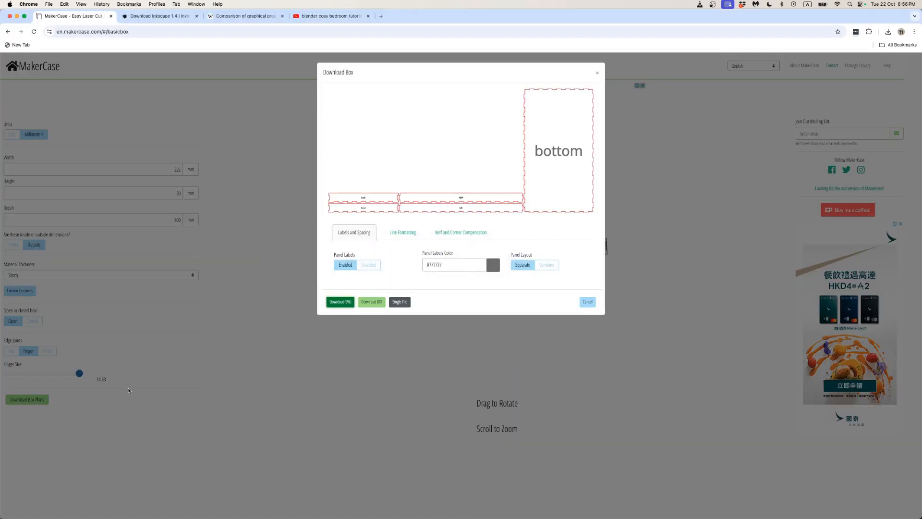
{"action": "key", "text": "super+Tab"}
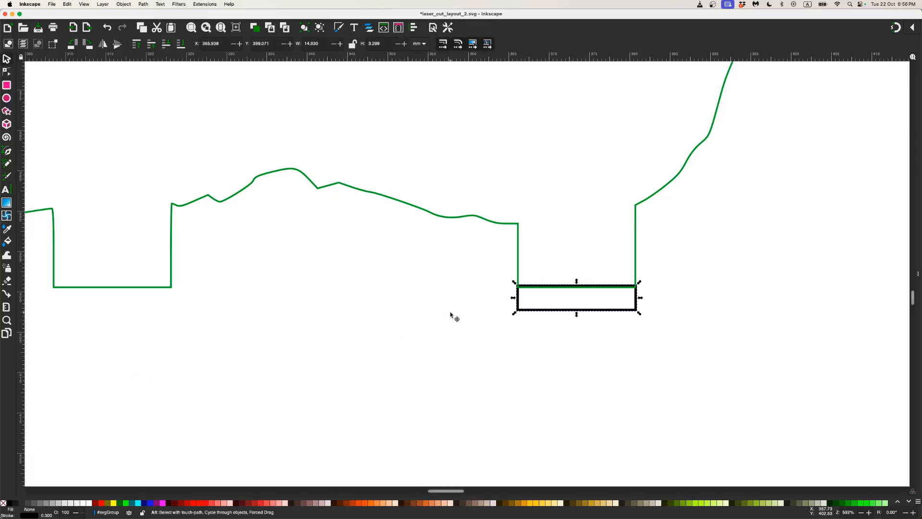
Nudge the selected slot vertically until it sits inside the lower end of the skull's right tab, at about Y 396.4 mm.
{"action": "key", "text": "Up"}
{"action": "key", "text": "Up"}
{"action": "key", "text": "Up"}
{"action": "key", "text": "Up"}
{"action": "key", "text": "Up"}
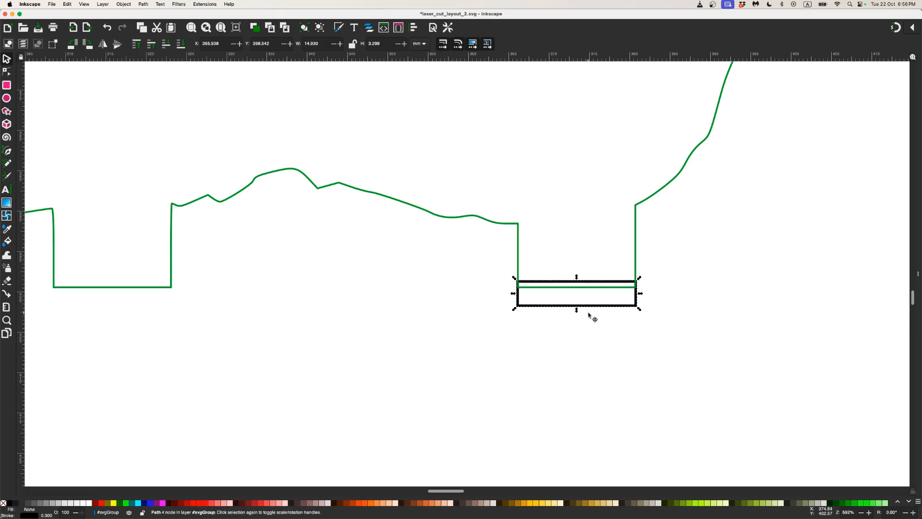
{"action": "key", "text": "Up"}
{"action": "key", "text": "Up"}
{"action": "key", "text": "Up"}
{"action": "key", "text": "Up"}
{"action": "key", "text": "Up"}
{"action": "key", "text": "Up"}
{"action": "key", "text": "Up"}
{"action": "key", "text": "Up"}
{"action": "key", "text": "Up"}
{"action": "key", "text": "Up"}
{"action": "key", "text": "Up"}
{"action": "key", "text": "Up"}
{"action": "key", "text": "Up"}
{"action": "key", "text": "Up"}
{"action": "key", "text": "Up"}
{"action": "key", "text": "Up"}
{"action": "key", "text": "Up"}
{"action": "key", "text": "Up"}
{"action": "key", "text": "Up"}
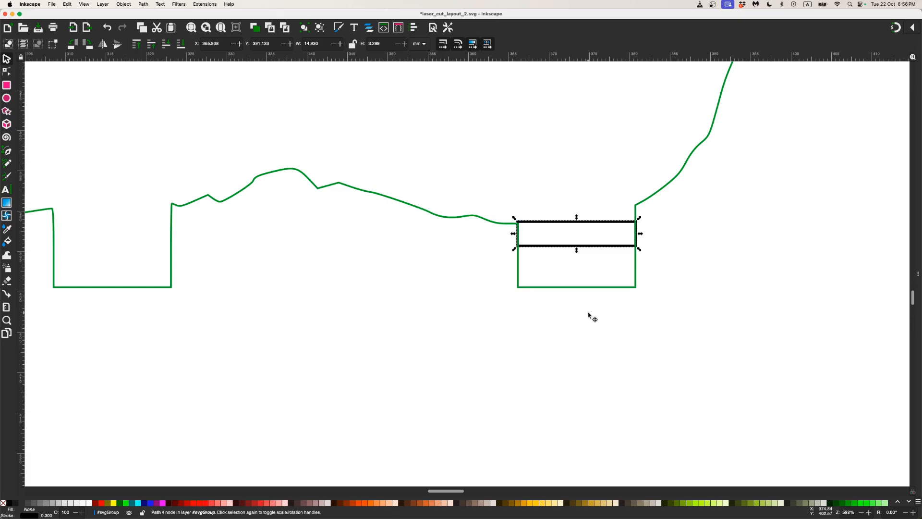
{"action": "key", "text": "Down"}
{"action": "key", "text": "Down"}
{"action": "key", "text": "Down"}
{"action": "key", "text": "Down"}
{"action": "key", "text": "Down"}
{"action": "key", "text": "Down"}
{"action": "key", "text": "Down"}
{"action": "key", "text": "Down"}
{"action": "key", "text": "Down"}
{"action": "key", "text": "Down"}
{"action": "key", "text": "Down"}
{"action": "key", "text": "Down"}
{"action": "key", "text": "Down"}
{"action": "key", "text": "Down"}
{"action": "key", "text": "Down"}
{"action": "key", "text": "Down"}
{"action": "key", "text": "Down"}
{"action": "key", "text": "Down"}
{"action": "key", "text": "Down"}
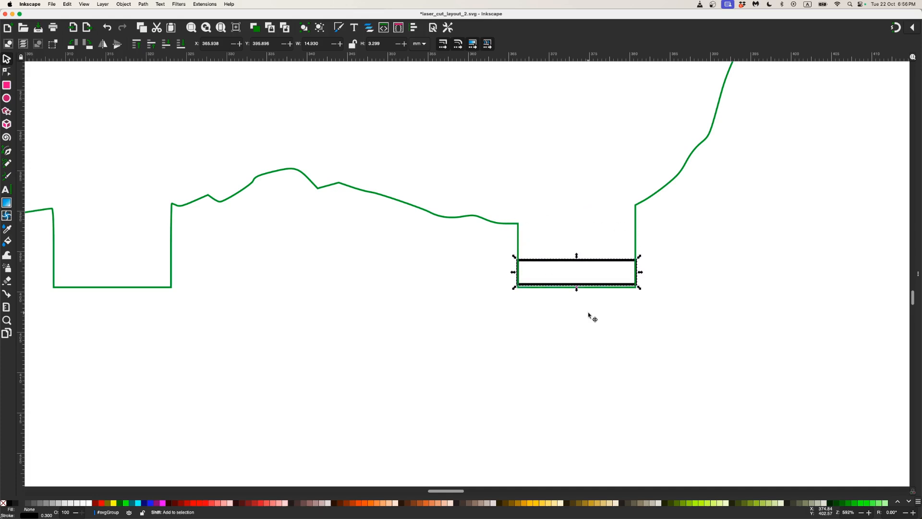
{"action": "key", "text": "Down"}
{"action": "key", "text": "Down"}
{"action": "key", "text": "Down"}
{"action": "key", "text": "Down"}
{"action": "key", "text": "Down"}
{"action": "key", "text": "Down"}
{"action": "key", "text": "Down"}
{"action": "key", "text": "Down"}
{"action": "key", "text": "Down"}
{"action": "key", "text": "Down"}
{"action": "key", "text": "Down"}
{"action": "key", "text": "Down"}
{"action": "key", "text": "Down"}
{"action": "key", "text": "Down"}
{"action": "key", "text": "Down"}
{"action": "key", "text": "Down"}
{"action": "key", "text": "Down"}
{"action": "key", "text": "Down"}
{"action": "key", "text": "Down"}
{"action": "key", "text": "Up"}
{"action": "key", "text": "Up"}
{"action": "key", "text": "Up"}
{"action": "key", "text": "Up"}
{"action": "key", "text": "Up"}
{"action": "key", "text": "Up"}
{"action": "key", "text": "Up"}
{"action": "key", "text": "Up"}
{"action": "key", "text": "Up"}
{"action": "key", "text": "Up"}
{"action": "key", "text": "Up"}
{"action": "key", "text": "Up"}
{"action": "key", "text": "Up"}
{"action": "key", "text": "Up"}
{"action": "key", "text": "Up"}
{"action": "key", "text": "Up"}
{"action": "key", "text": "Up"}
{"action": "key", "text": "Up"}
{"action": "key", "text": "Up"}
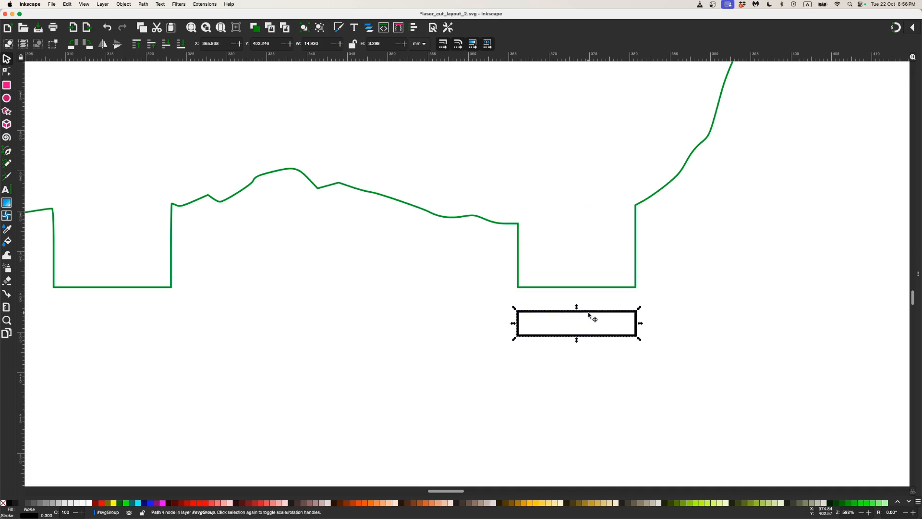
{"action": "key", "text": "Up"}
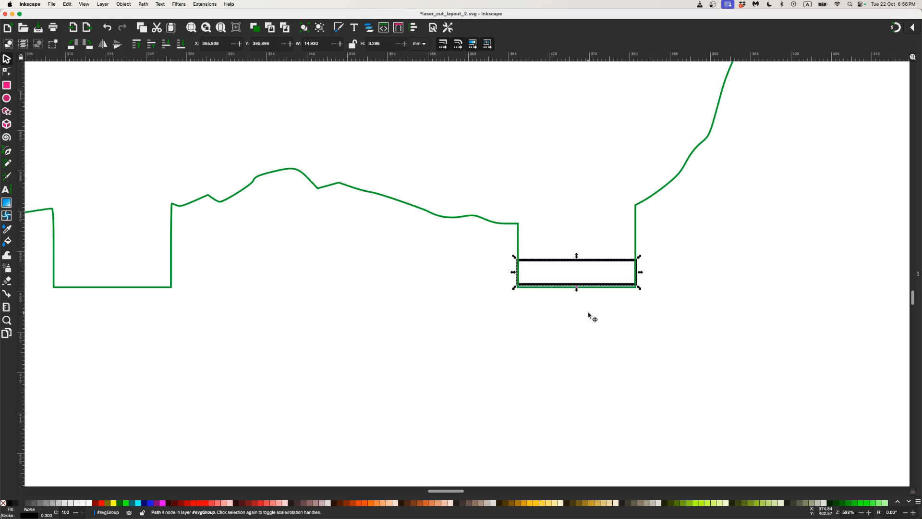
{"action": "key", "text": "Down"}
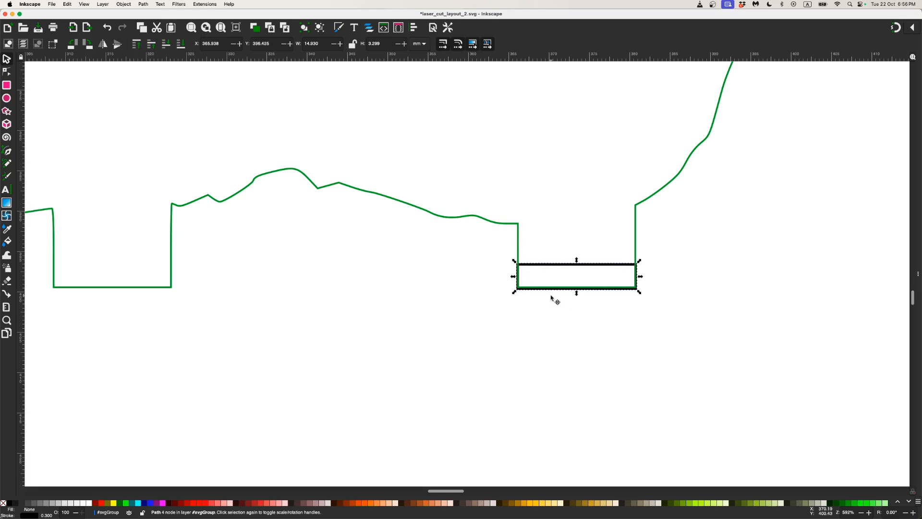
Add a horizontal guide along the skull tabs' lower edge and fit a pasted slot into the left tab, at about X 308.3, Y 396.4 mm.
{"action": "left_click_drag", "start_coordinate": [262, 277], "coordinate": [332, 279]}
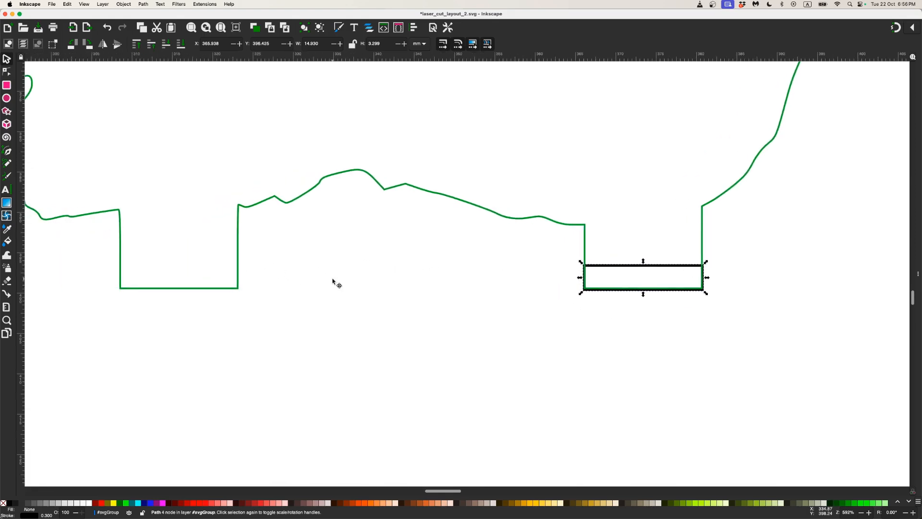
{"action": "left_click_drag", "start_coordinate": [517, 60], "coordinate": [500, 291]}
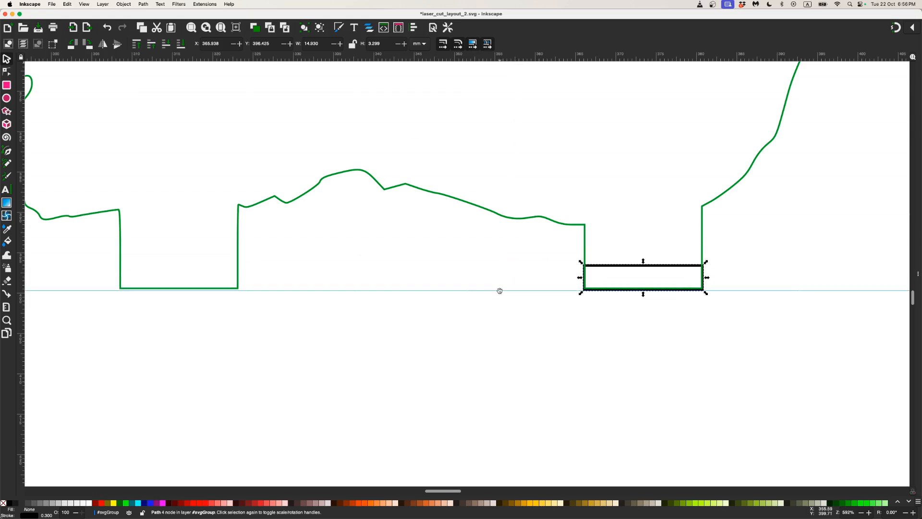
{"action": "key", "text": "super+v"}
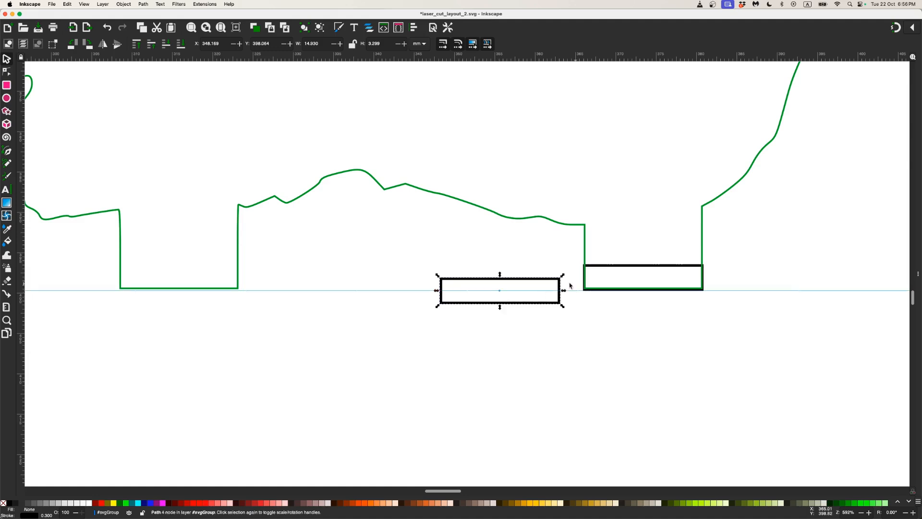
{"action": "left_click_drag", "start_coordinate": [536, 280], "coordinate": [208, 266]}
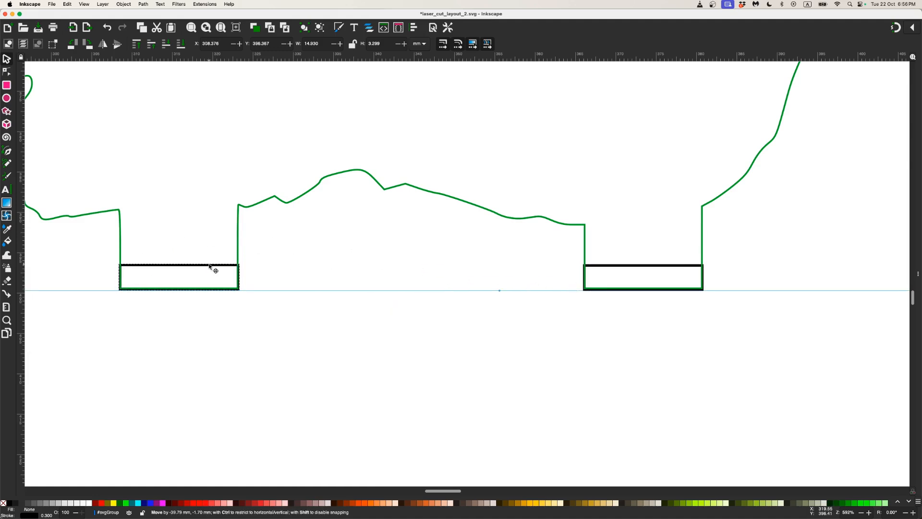
{"action": "left_click_drag", "start_coordinate": [209, 266], "coordinate": [208, 267]}
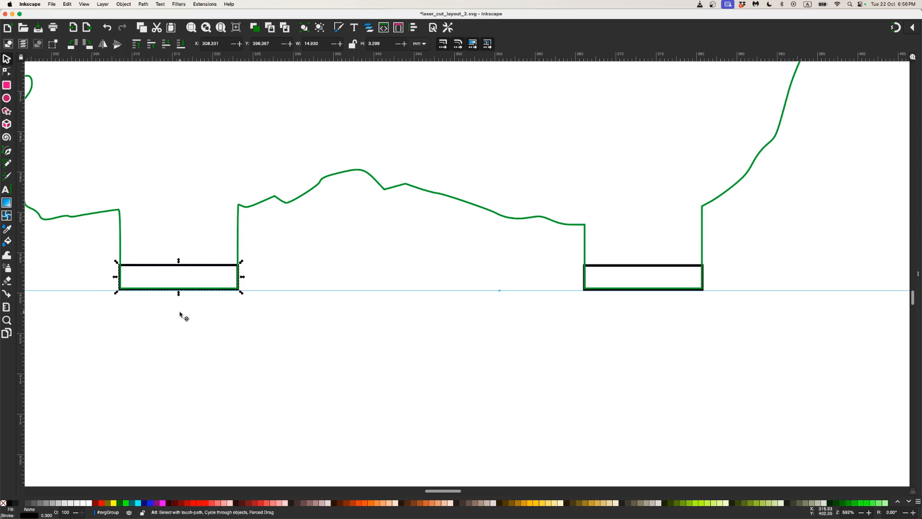
Add a horizontal guide at 436.60 mm under the tall flared outline and place a pasted slot in its right tab, at about X 264.9 mm.
{"action": "scroll", "coordinate": [180, 313], "scroll_direction": "down", "scroll_amount": 2}
{"action": "scroll", "coordinate": [181, 313], "scroll_direction": "down", "scroll_amount": 4}
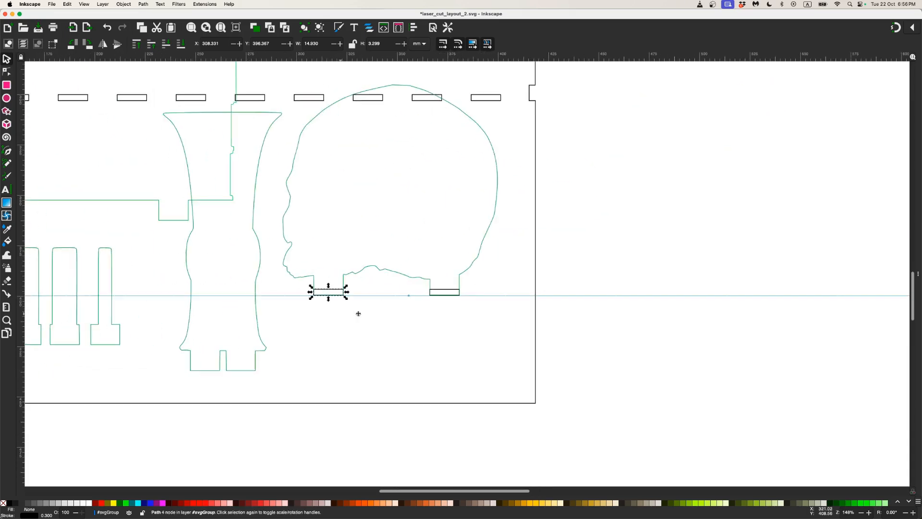
{"action": "scroll", "coordinate": [390, 310], "scroll_direction": "left", "scroll_amount": 1}
{"action": "scroll", "coordinate": [302, 310], "scroll_direction": "left", "scroll_amount": 3}
{"action": "scroll", "coordinate": [302, 310], "scroll_direction": "down", "scroll_amount": 1}
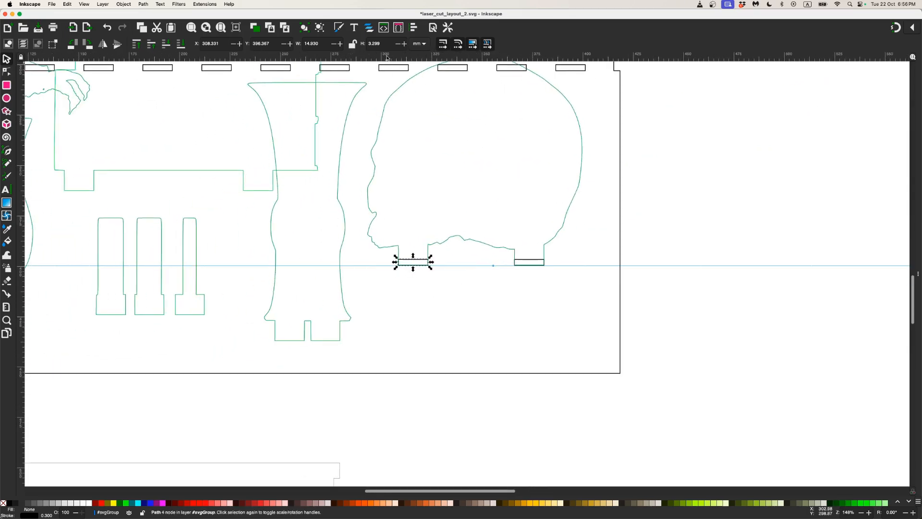
{"action": "left_click_drag", "start_coordinate": [387, 60], "coordinate": [357, 342]}
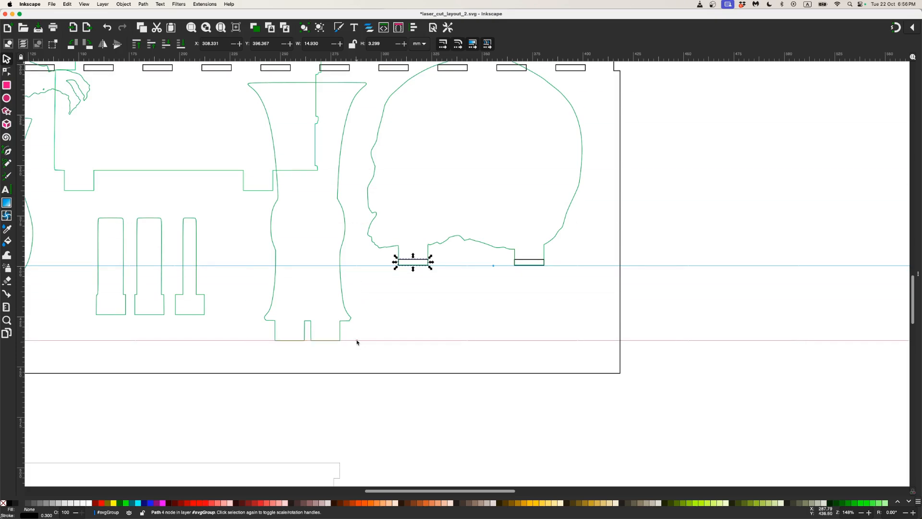
{"action": "scroll", "coordinate": [346, 340], "scroll_direction": "up", "scroll_amount": 2}
{"action": "key", "text": "ctrl+v"}
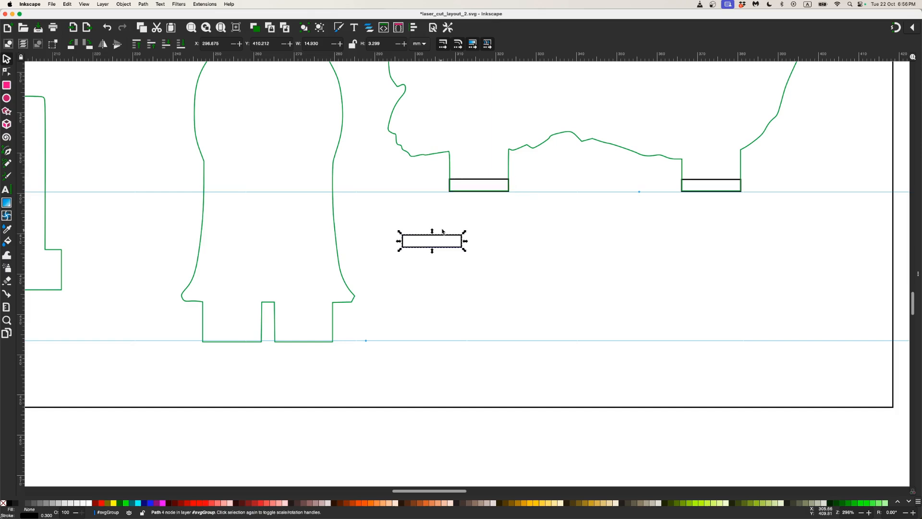
{"action": "left_click_drag", "start_coordinate": [442, 251], "coordinate": [314, 344]}
{"action": "scroll", "coordinate": [323, 354], "scroll_direction": "left", "scroll_amount": 4}
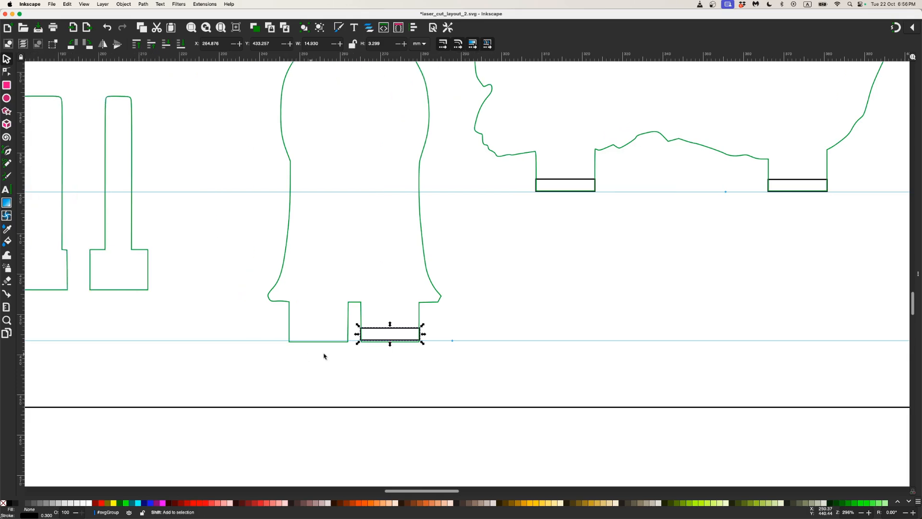
Shift the guide to 436.92 mm on the flared outline's tab edge and lower the right tab's slot to about Y 433.6 mm.
{"action": "scroll", "coordinate": [354, 366], "scroll_direction": "up", "scroll_amount": 4}
{"action": "scroll", "coordinate": [377, 380], "scroll_direction": "up", "scroll_amount": 2}
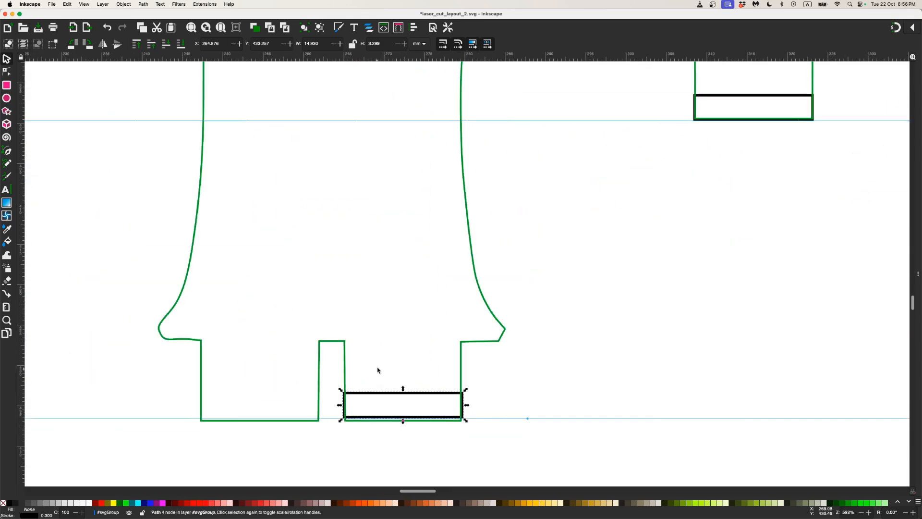
{"action": "scroll", "coordinate": [377, 372], "scroll_direction": "down", "scroll_amount": 4}
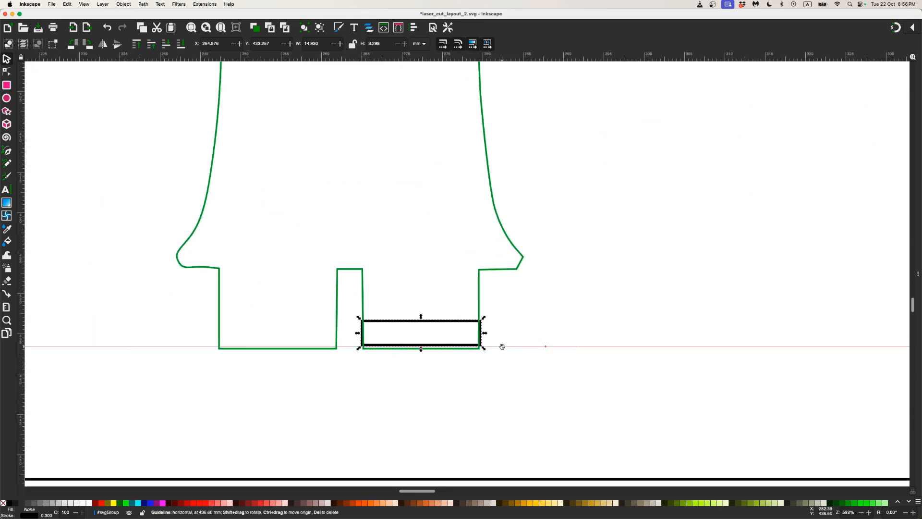
{"action": "left_click_drag", "start_coordinate": [502, 346], "coordinate": [501, 349]}
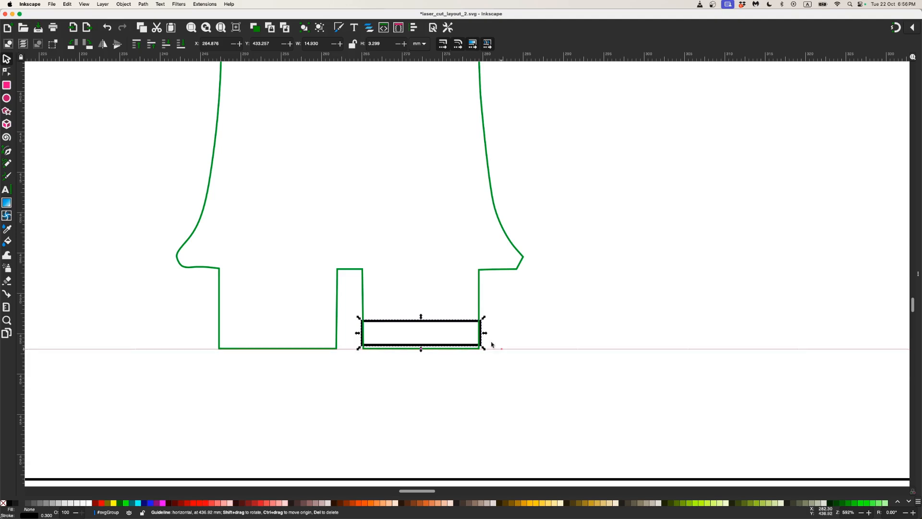
{"action": "left_click_drag", "start_coordinate": [470, 321], "coordinate": [470, 325]}
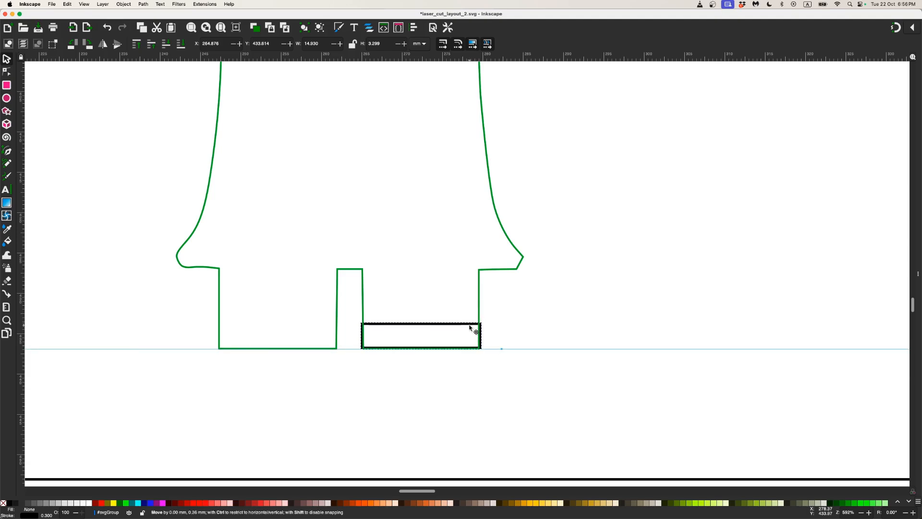
Paste another slot and fit it into the flared outline's left tab, at about X 247.1, Y 433.6 mm.
{"action": "key", "text": "ctrl+v"}
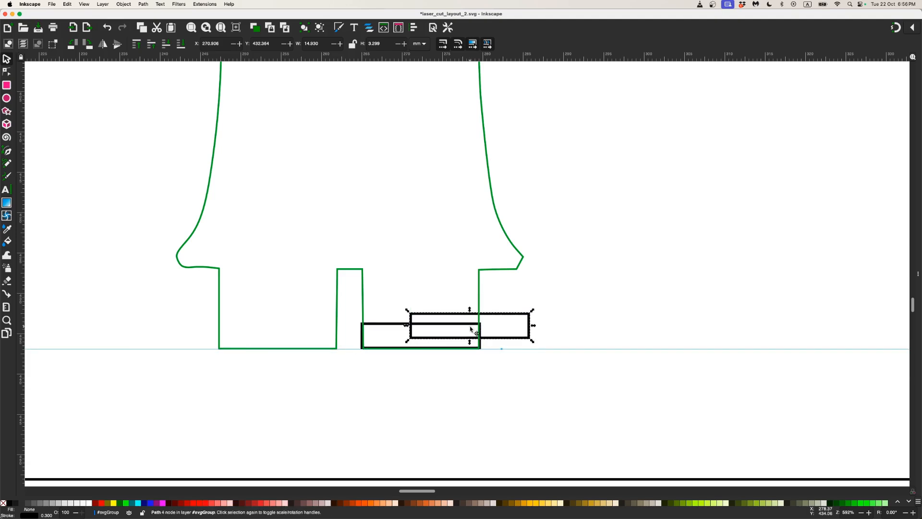
{"action": "left_click_drag", "start_coordinate": [477, 315], "coordinate": [281, 325]}
{"action": "scroll", "coordinate": [250, 330], "scroll_direction": "down", "scroll_amount": 3}
{"action": "scroll", "coordinate": [237, 303], "scroll_direction": "down", "scroll_amount": 2, "text": "ctrl"}
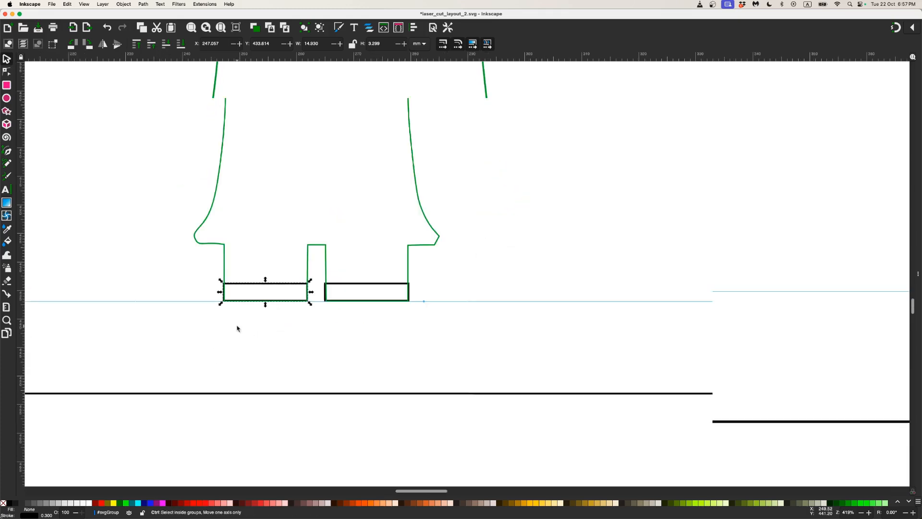
Add a horizontal guide under the three narrow upright pieces and place a slot copy in the rightmost base, at about X 197.8, Y 420.6 mm.
{"action": "scroll", "coordinate": [239, 324], "scroll_direction": "left", "scroll_amount": 3}
{"action": "scroll", "coordinate": [330, 313], "scroll_direction": "down", "scroll_amount": 2, "text": "ctrl"}
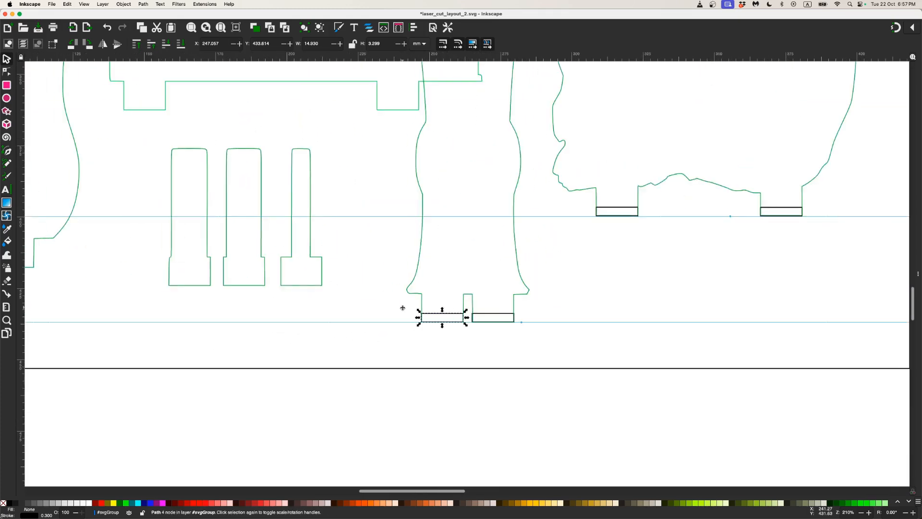
{"action": "scroll", "coordinate": [372, 306], "scroll_direction": "up", "scroll_amount": 2, "text": "ctrl"}
{"action": "scroll", "coordinate": [353, 277], "scroll_direction": "down", "scroll_amount": 3}
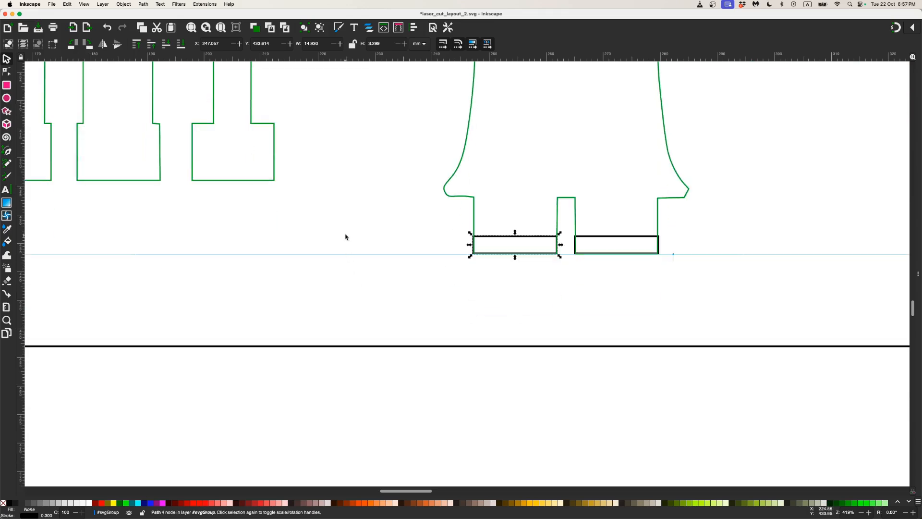
{"action": "scroll", "coordinate": [345, 237], "scroll_direction": "down", "scroll_amount": 1, "text": "ctrl"}
{"action": "scroll", "coordinate": [365, 212], "scroll_direction": "up", "scroll_amount": 3}
{"action": "scroll", "coordinate": [384, 202], "scroll_direction": "left", "scroll_amount": 3}
{"action": "left_click_drag", "start_coordinate": [395, 56], "coordinate": [375, 277]}
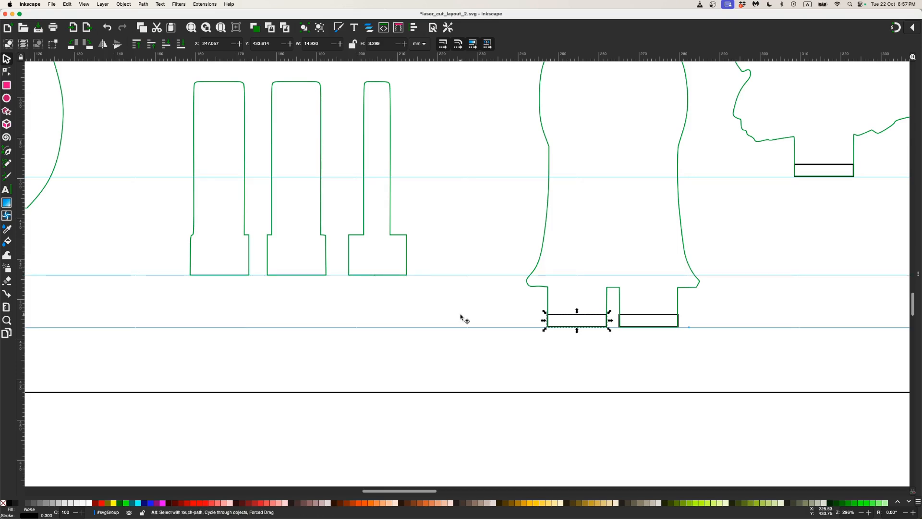
{"action": "left_click_drag", "start_coordinate": [586, 323], "coordinate": [524, 285]}
{"action": "scroll", "coordinate": [373, 269], "scroll_direction": "up", "scroll_amount": 3}
{"action": "scroll", "coordinate": [507, 283], "scroll_direction": "left", "scroll_amount": 2}
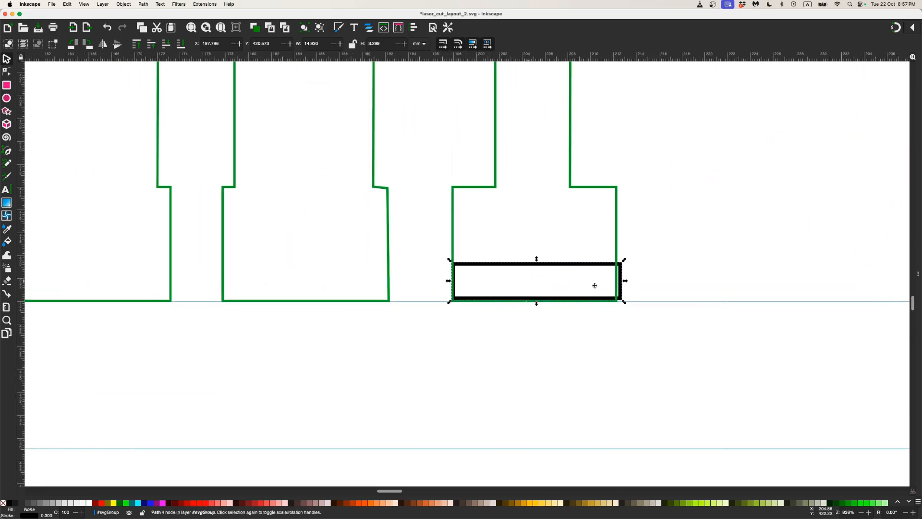
Place slot copies in the bases of the middle and leftmost upright pieces, the leftmost at about X 158.5, Y 420.8 mm.
{"action": "scroll", "coordinate": [523, 284], "scroll_direction": "down", "scroll_amount": 3}
{"action": "left_click_drag", "start_coordinate": [523, 269], "coordinate": [346, 283]}
{"action": "key", "text": "ctrl+v"}
{"action": "key", "text": "ctrl+v"}
{"action": "scroll", "coordinate": [219, 273], "scroll_direction": "down", "scroll_amount": 3}
{"action": "scroll", "coordinate": [347, 282], "scroll_direction": "down", "scroll_amount": 2}
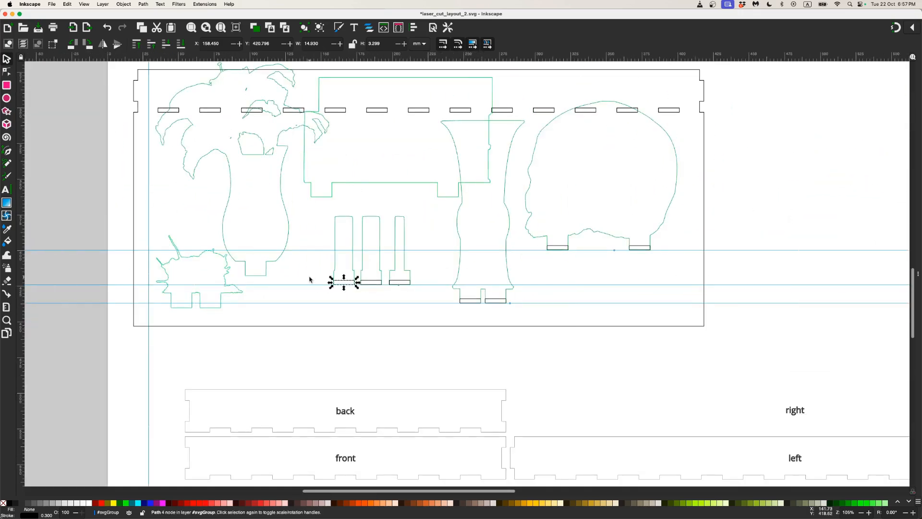
Fit a slot copy into the lower end of the flower vase's tab, at about X 96.5, Y 414.4 mm.
{"action": "scroll", "coordinate": [392, 278], "scroll_direction": "left", "scroll_amount": 5}
{"action": "scroll", "coordinate": [380, 289], "scroll_direction": "up", "scroll_amount": 2}
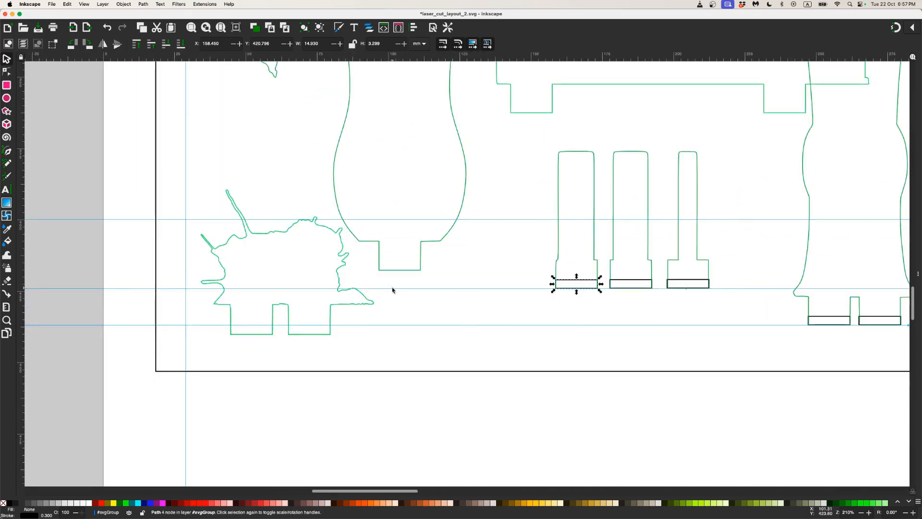
{"action": "left_click_drag", "start_coordinate": [588, 285], "coordinate": [410, 265]}
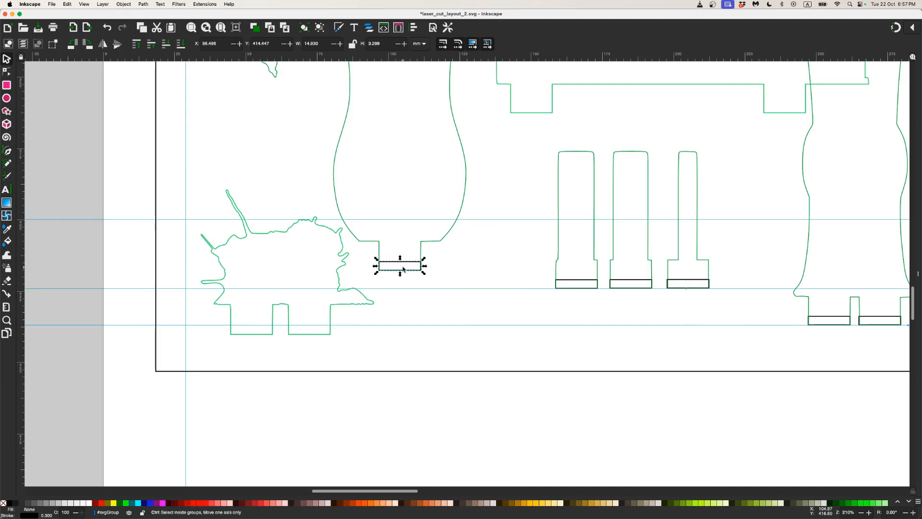
{"action": "scroll", "coordinate": [408, 267], "scroll_direction": "up", "scroll_amount": 4}
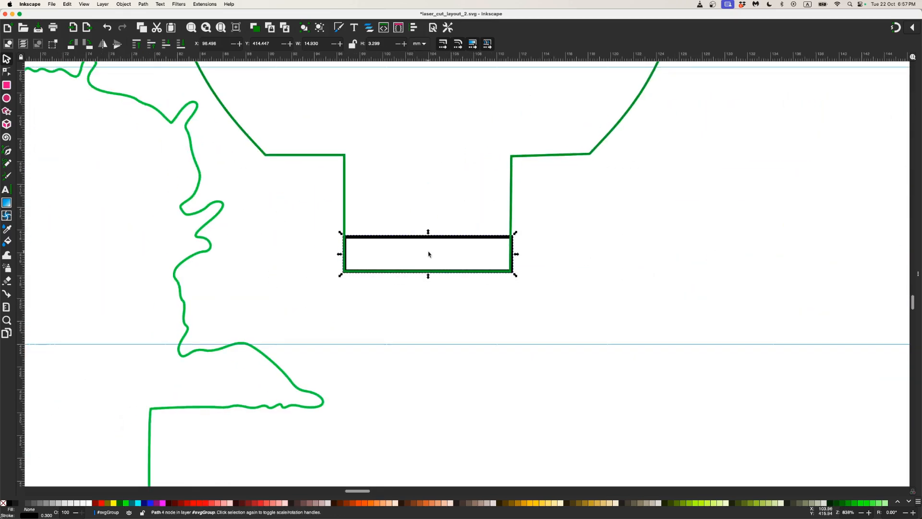
Place a slot copy in the right tab of the spiky outline beside the vase, at about X 64.8, Y 436.9 mm.
{"action": "scroll", "coordinate": [402, 293], "scroll_direction": "down", "scroll_amount": 2}
{"action": "left_click_drag", "start_coordinate": [402, 292], "coordinate": [479, 381]}
{"action": "scroll", "coordinate": [406, 388], "scroll_direction": "up", "scroll_amount": 2}
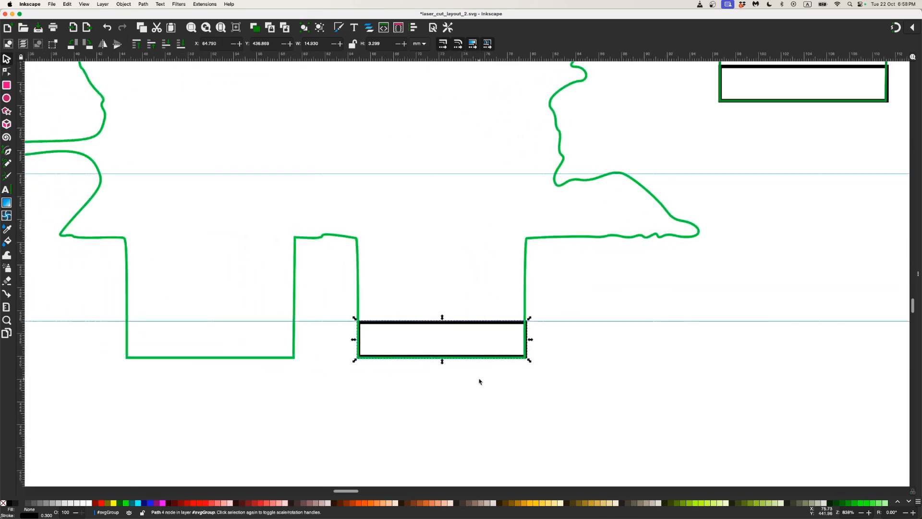
Fit a pasted slot into the spiky outline's left tab at about X 44.5, Y 436.9 mm, and fine-align the right tab's slot.
{"action": "key", "text": "ctrl+v"}
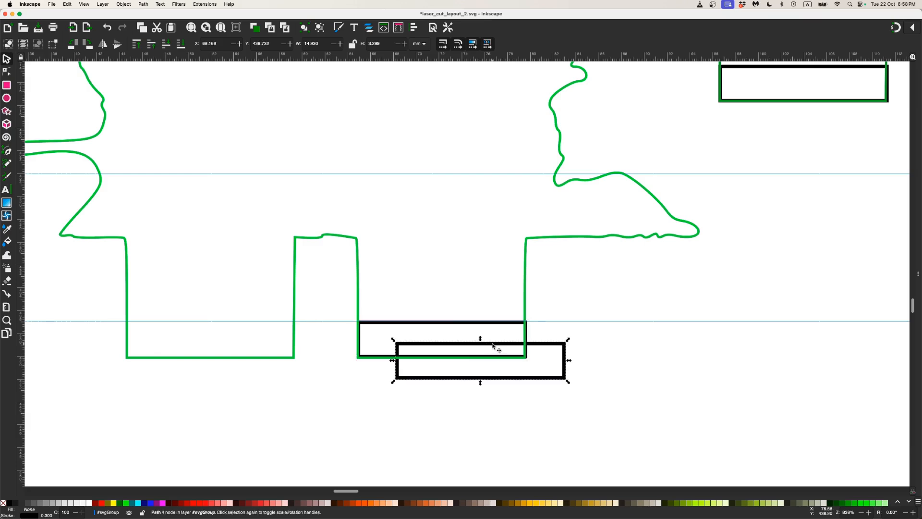
{"action": "left_click_drag", "start_coordinate": [493, 345], "coordinate": [221, 325]}
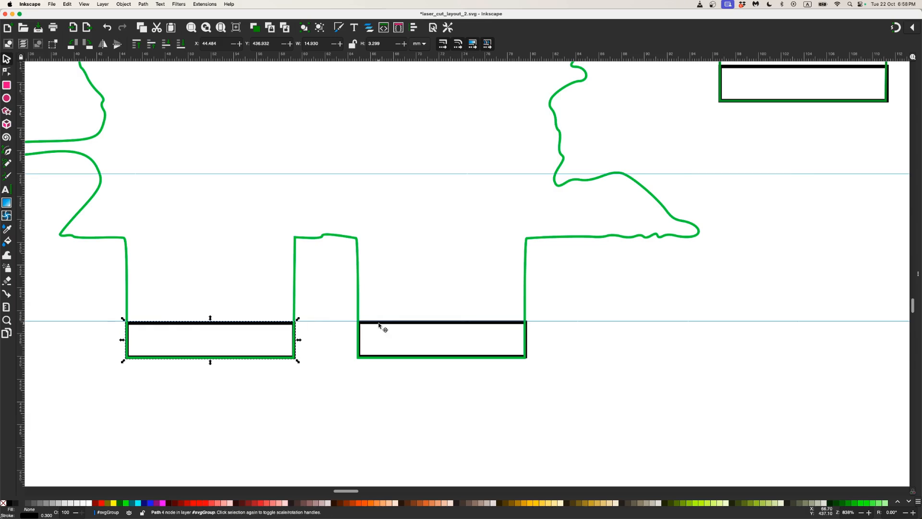
{"action": "mouse_move", "coordinate": [379, 325]}
{"action": "left_mouse_down"}
{"action": "mouse_move", "coordinate": [366, 325]}
{"action": "mouse_move", "coordinate": [377, 326]}
{"action": "left_mouse_up"}
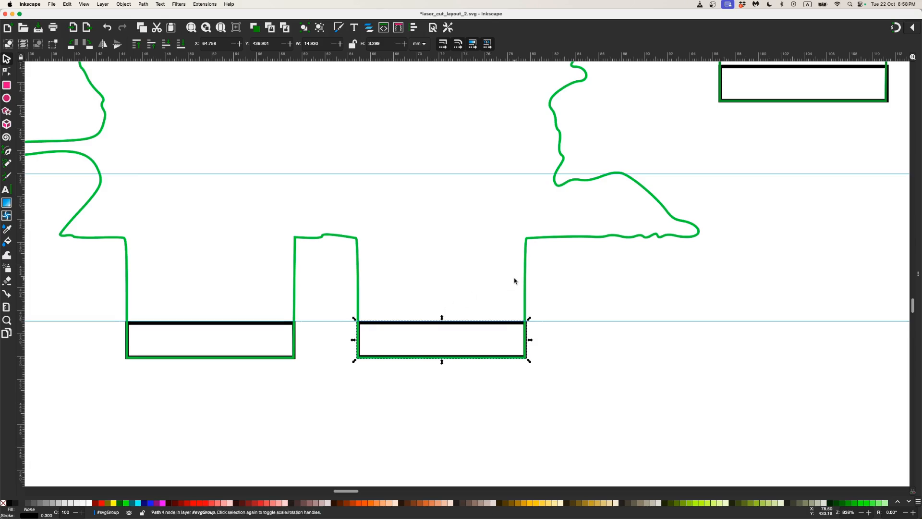
{"action": "scroll", "coordinate": [514, 280], "scroll_direction": "down", "scroll_amount": 2}
{"action": "scroll", "coordinate": [610, 218], "scroll_direction": "right", "scroll_amount": 3}
{"action": "scroll", "coordinate": [611, 218], "scroll_direction": "up", "scroll_amount": 2}
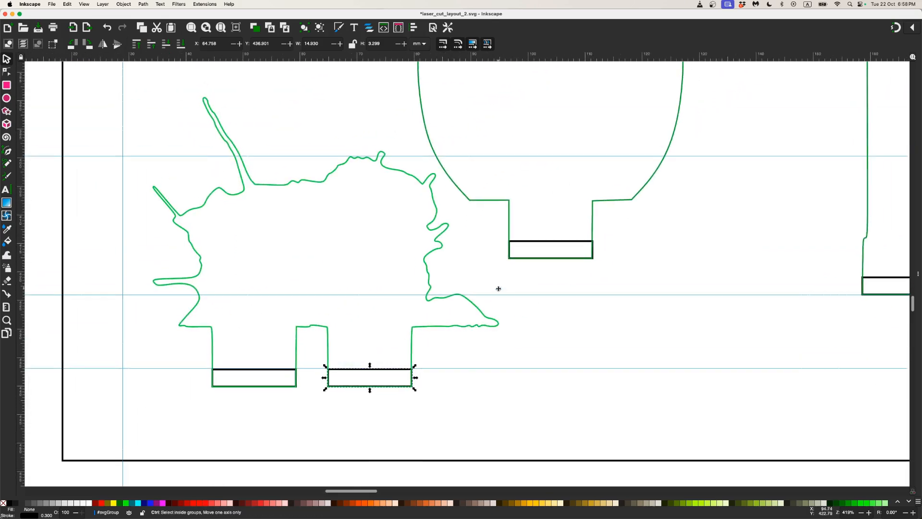
Fine-align the slot in the flower vase's tab with its outline, at about X 96.4, Y 414.4 mm.
{"action": "scroll", "coordinate": [574, 240], "scroll_direction": "up", "scroll_amount": 4}
{"action": "scroll", "coordinate": [573, 237], "scroll_direction": "up", "scroll_amount": 2}
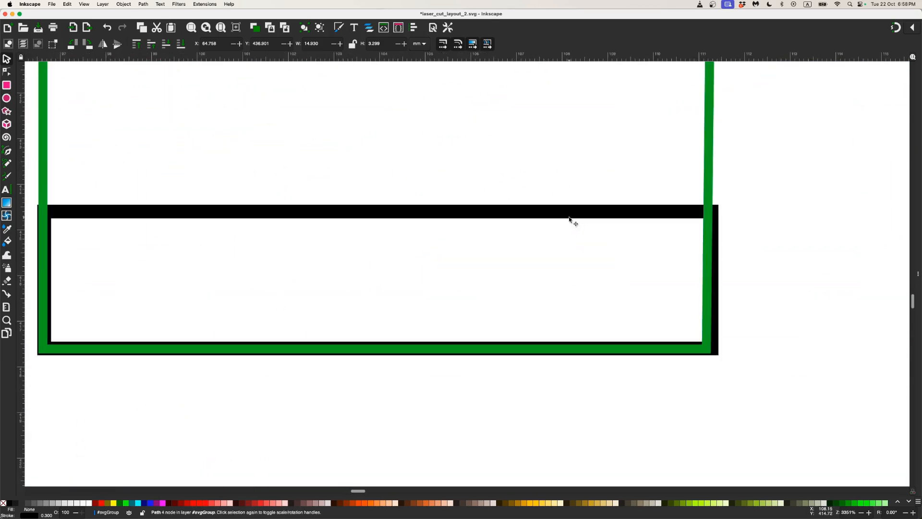
{"action": "scroll", "coordinate": [570, 218], "scroll_direction": "down", "scroll_amount": 2}
{"action": "scroll", "coordinate": [577, 220], "scroll_direction": "left", "scroll_amount": 2}
{"action": "left_click_drag", "start_coordinate": [582, 222], "coordinate": [578, 222]}
{"action": "scroll", "coordinate": [566, 243], "scroll_direction": "down", "scroll_amount": 6}
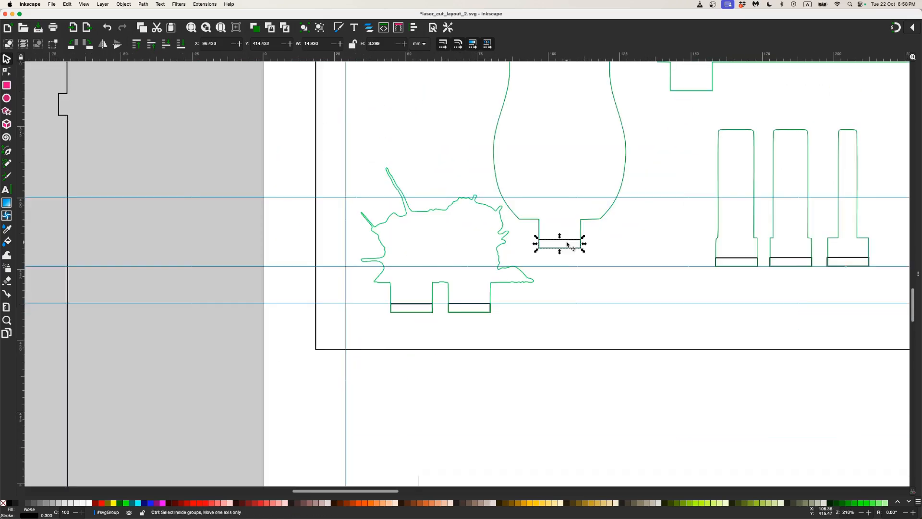
Examine how the slots line up with the bases of the three upright pieces and the neighbouring outlines.
{"action": "scroll", "coordinate": [494, 273], "scroll_direction": "right", "scroll_amount": 3}
{"action": "scroll", "coordinate": [591, 272], "scroll_direction": "up", "scroll_amount": 6}
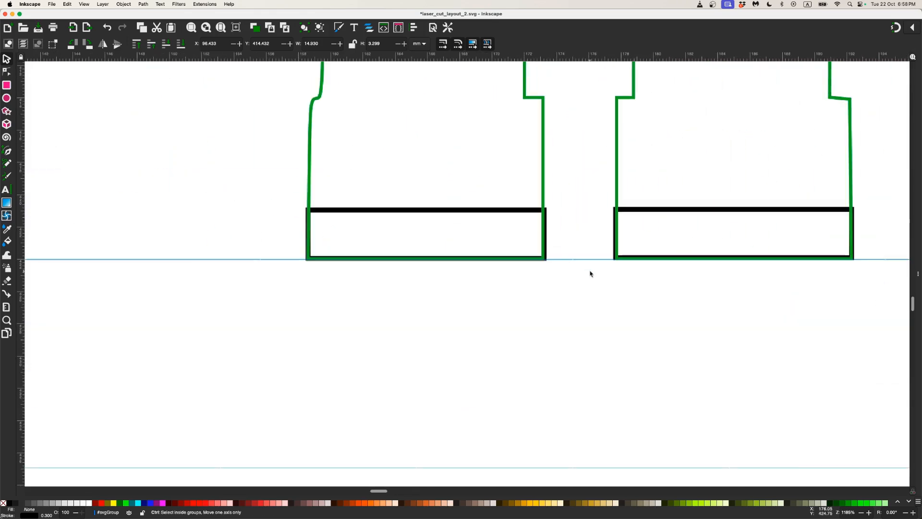
{"action": "scroll", "coordinate": [548, 276], "scroll_direction": "right", "scroll_amount": 2}
{"action": "scroll", "coordinate": [578, 284], "scroll_direction": "right", "scroll_amount": 2}
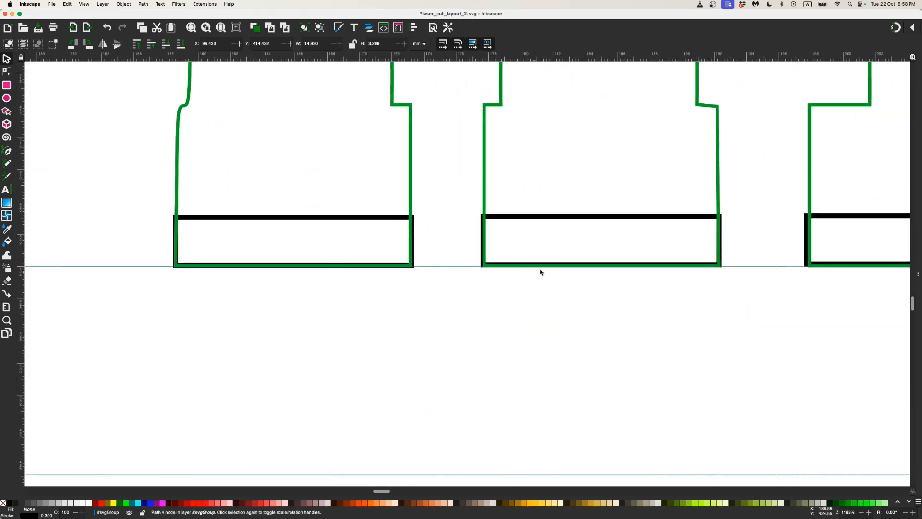
{"action": "scroll", "coordinate": [557, 258], "scroll_direction": "down", "scroll_amount": 5}
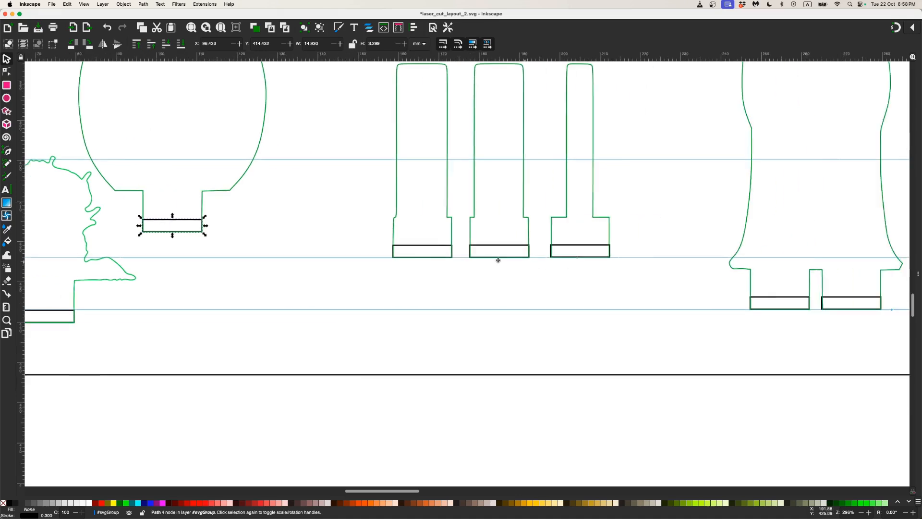
{"action": "scroll", "coordinate": [470, 254], "scroll_direction": "up", "scroll_amount": 2}
{"action": "scroll", "coordinate": [515, 303], "scroll_direction": "right", "scroll_amount": 1}
{"action": "scroll", "coordinate": [462, 220], "scroll_direction": "left", "scroll_amount": 1}
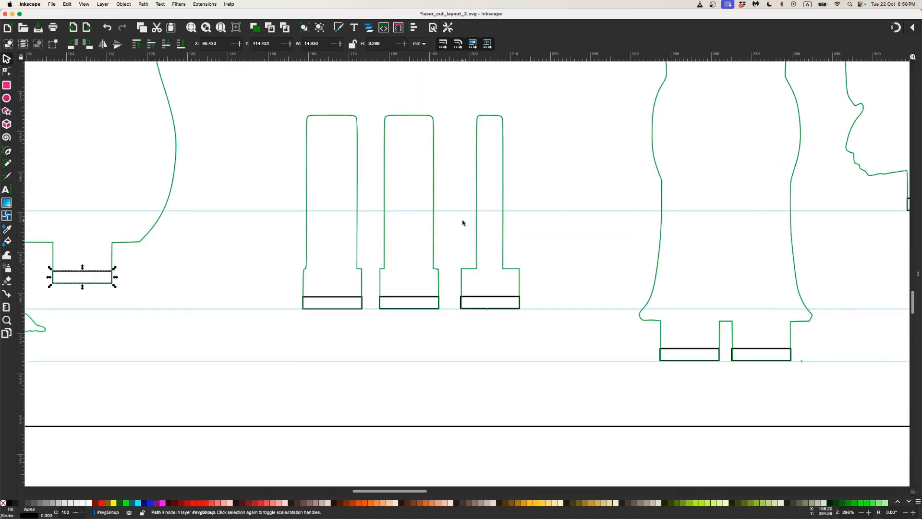
{"action": "scroll", "coordinate": [463, 220], "scroll_direction": "down", "scroll_amount": 3}
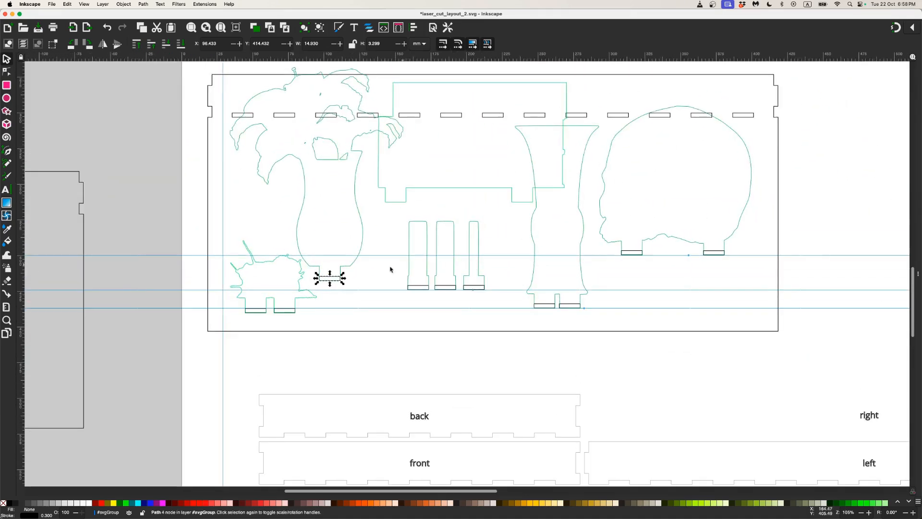
Paste a slot copy and fit it into the large rectangular outline's left tab, at about X 142.9, Y 359.2 mm.
{"action": "key", "text": "ctrl+v"}
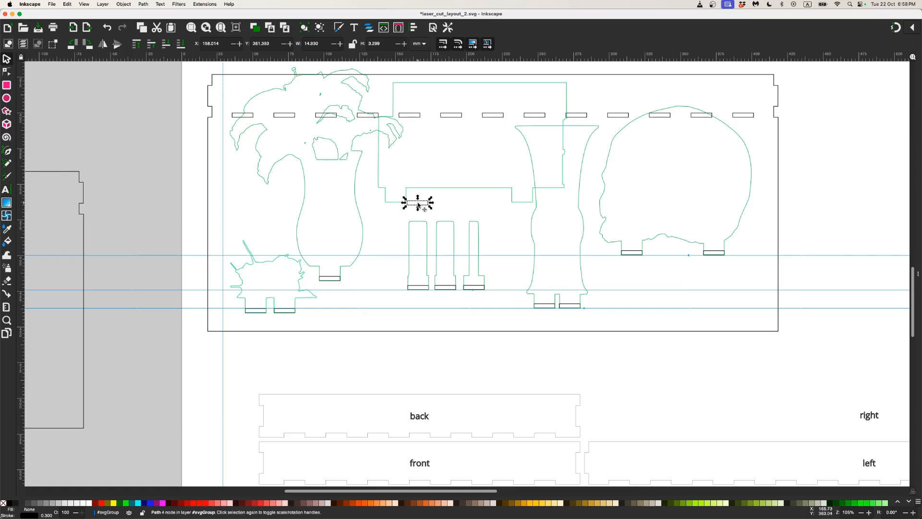
{"action": "scroll", "coordinate": [421, 204], "scroll_direction": "up", "scroll_amount": 4}
{"action": "scroll", "coordinate": [419, 214], "scroll_direction": "up", "scroll_amount": 1}
{"action": "scroll", "coordinate": [419, 213], "scroll_direction": "left", "scroll_amount": 2}
{"action": "scroll", "coordinate": [499, 225], "scroll_direction": "up", "scroll_amount": 2}
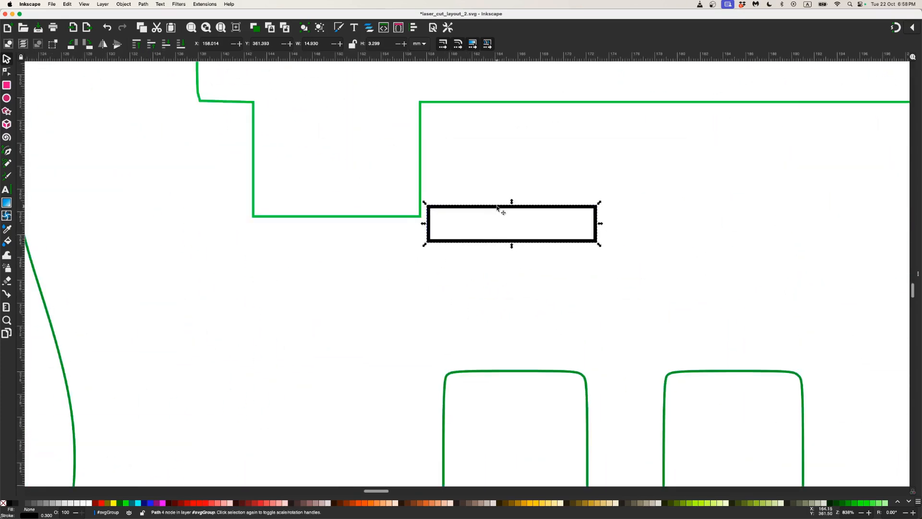
{"action": "left_click_drag", "start_coordinate": [508, 208], "coordinate": [319, 183]}
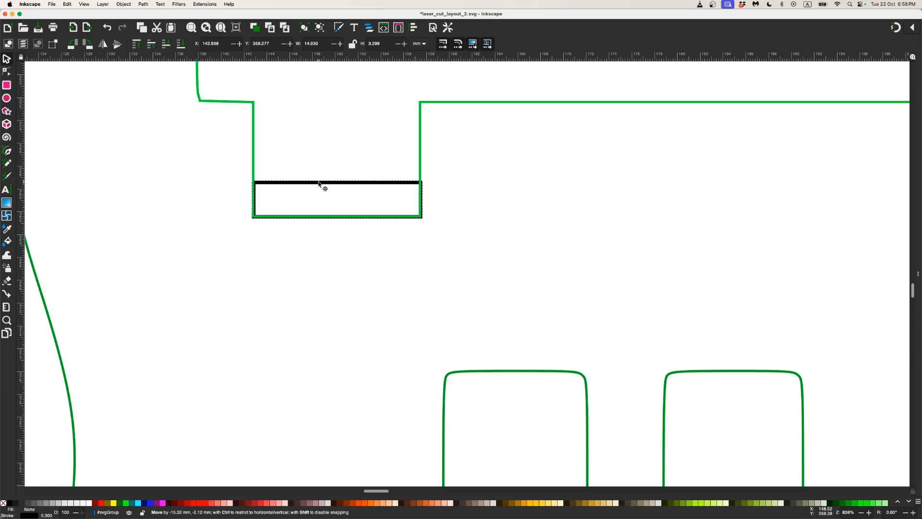
{"action": "left_click_drag", "start_coordinate": [318, 182], "coordinate": [319, 183]}
Paste a slot copy and fit it into the large rectangular outline's right tab, at about X 231.4, Y 359.3 mm.
{"action": "scroll", "coordinate": [475, 200], "scroll_direction": "down", "scroll_amount": 2}
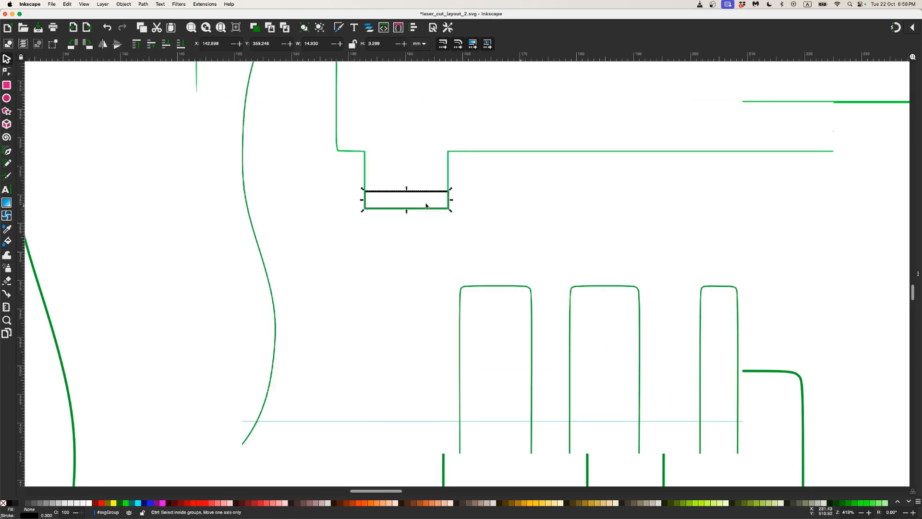
{"action": "scroll", "coordinate": [665, 200], "scroll_direction": "right", "scroll_amount": 5}
{"action": "key", "text": "ctrl+v"}
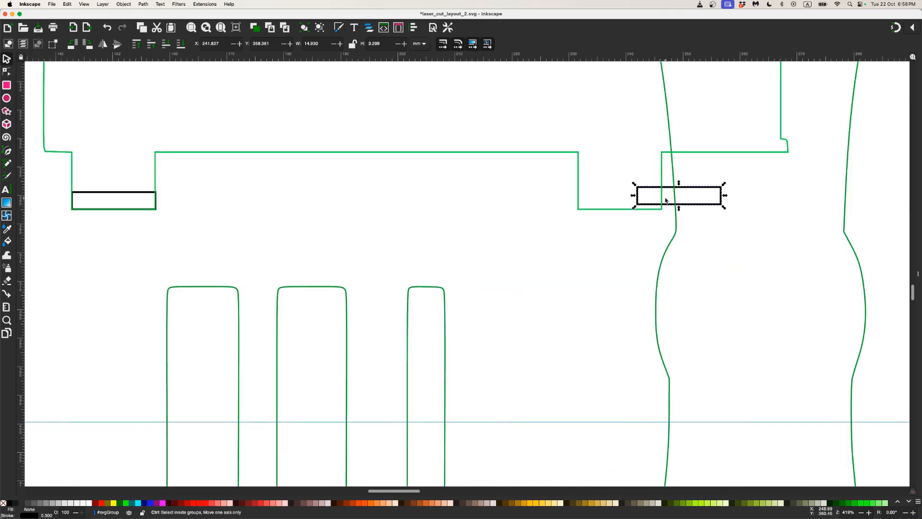
{"action": "scroll", "coordinate": [666, 200], "scroll_direction": "up", "scroll_amount": 4}
{"action": "left_click_drag", "start_coordinate": [617, 154], "coordinate": [514, 177]}
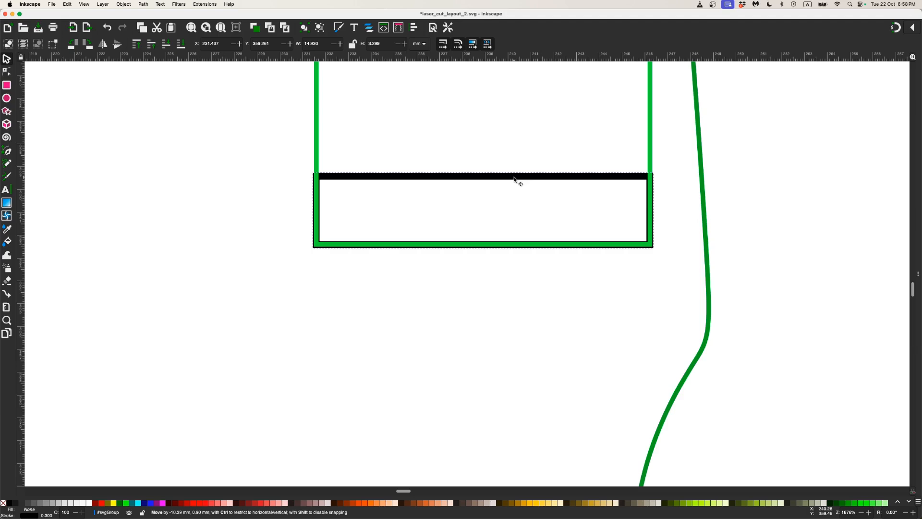
Select the flower vase's outer outline together with the small cutout path inside it.
{"action": "scroll", "coordinate": [514, 178], "scroll_direction": "down", "scroll_amount": 9}
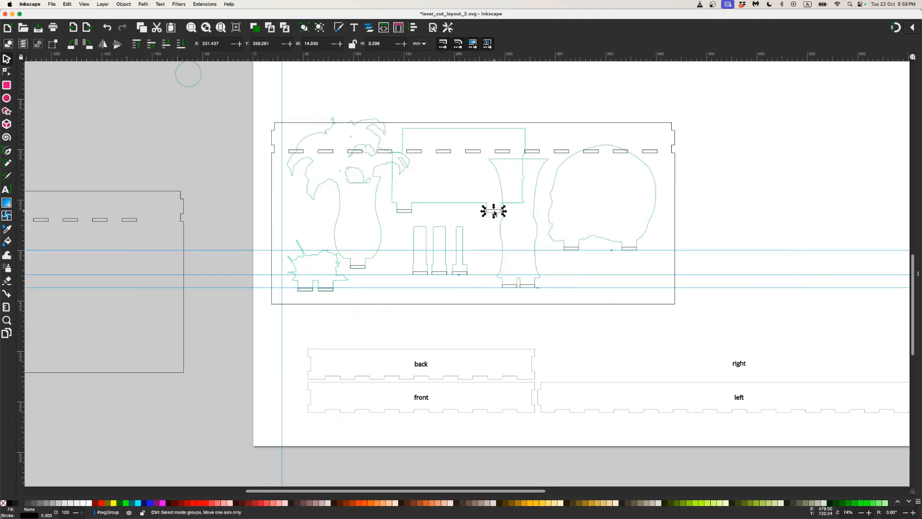
{"action": "scroll", "coordinate": [399, 219], "scroll_direction": "down", "scroll_amount": 2}
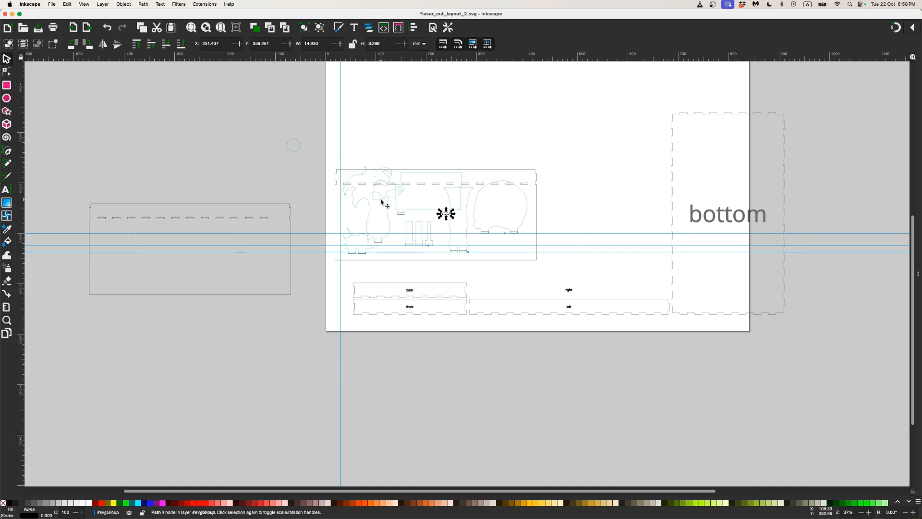
{"action": "left_click", "coordinate": [381, 202]}
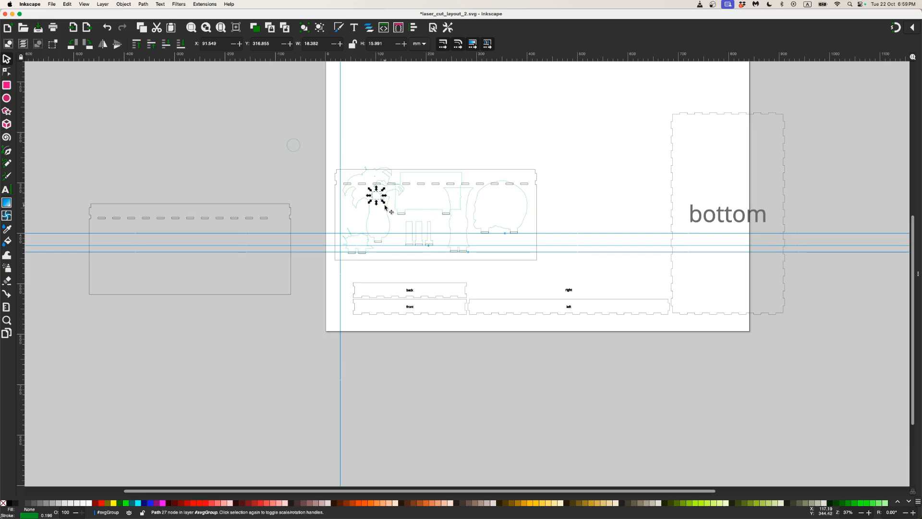
{"action": "left_click", "coordinate": [386, 210], "text": "shift"}
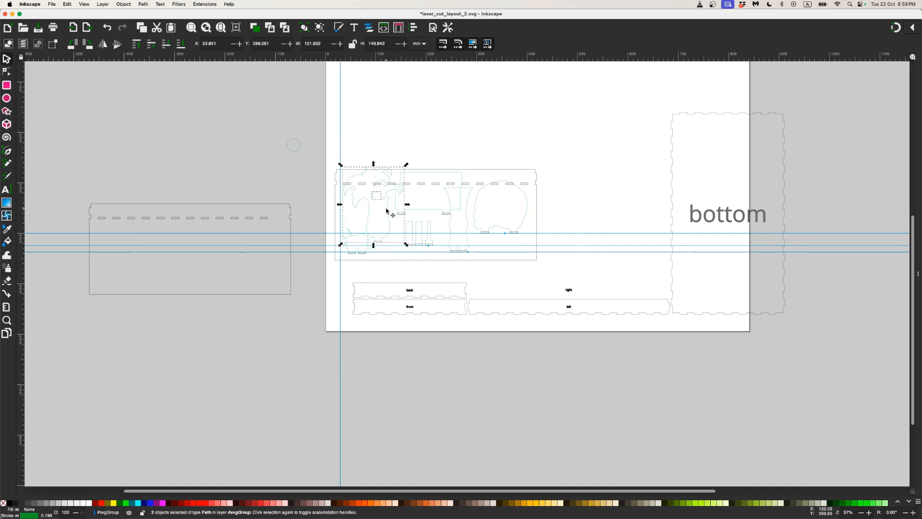
{"action": "scroll", "coordinate": [389, 212], "scroll_direction": "up", "scroll_amount": 4}
{"action": "left_click_drag", "start_coordinate": [393, 255], "coordinate": [399, 161]}
{"action": "key", "text": "super+z"}
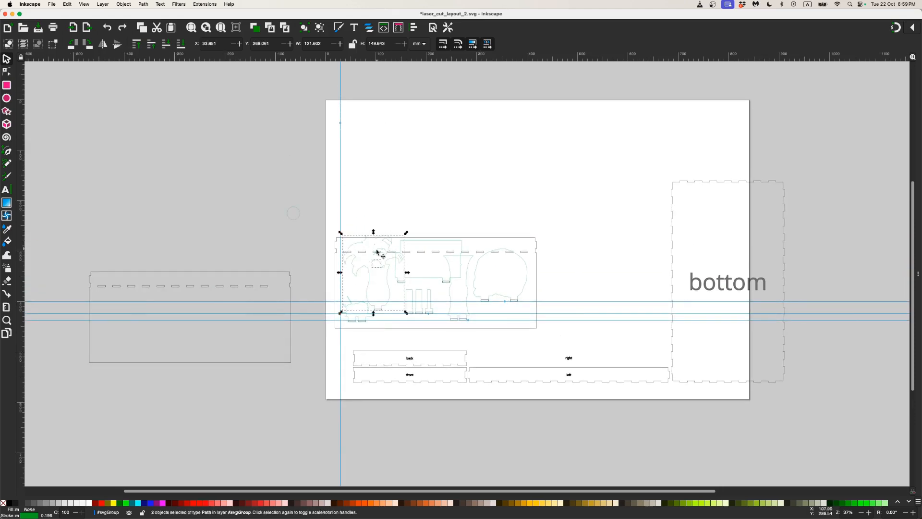
Add the vase's remaining inner paths to the selection, move everything above the panel to about X 63.2, Y 84.1 mm, and combine the paths.
{"action": "scroll", "coordinate": [376, 266], "scroll_direction": "up", "scroll_amount": 3}
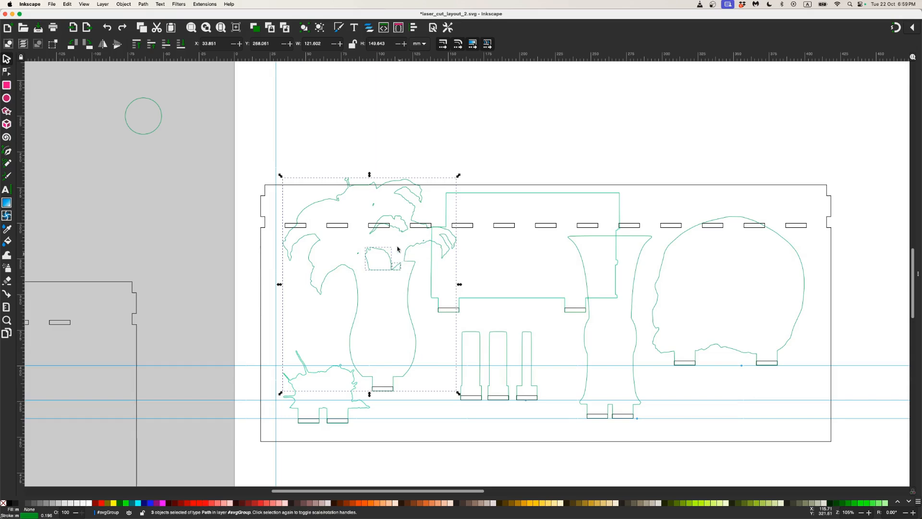
{"action": "scroll", "coordinate": [398, 231], "scroll_direction": "down", "scroll_amount": 1}
{"action": "scroll", "coordinate": [399, 231], "scroll_direction": "down", "scroll_amount": 3}
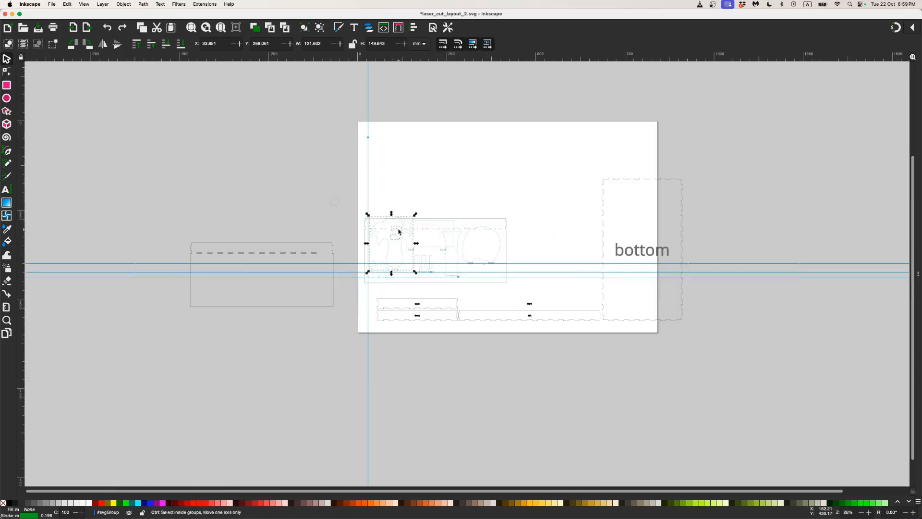
{"action": "left_click_drag", "start_coordinate": [400, 254], "coordinate": [411, 184]}
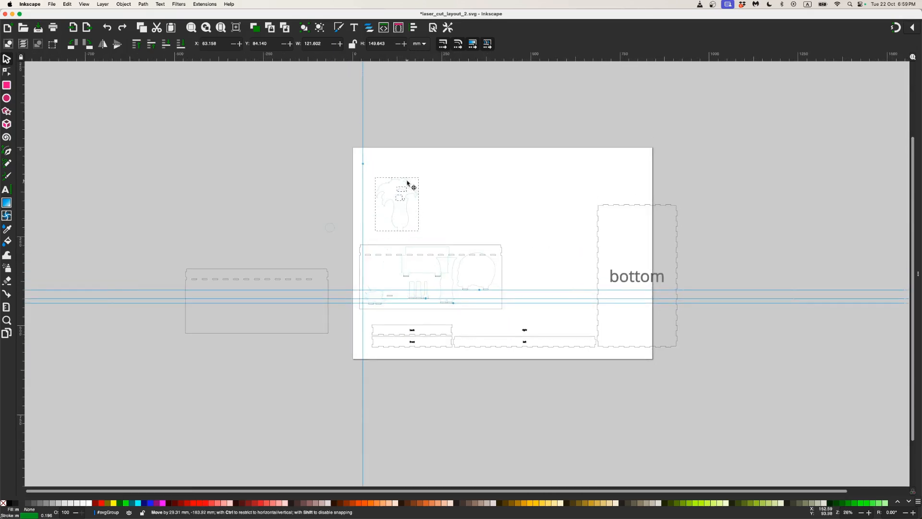
{"action": "left_click", "coordinate": [140, 3]}
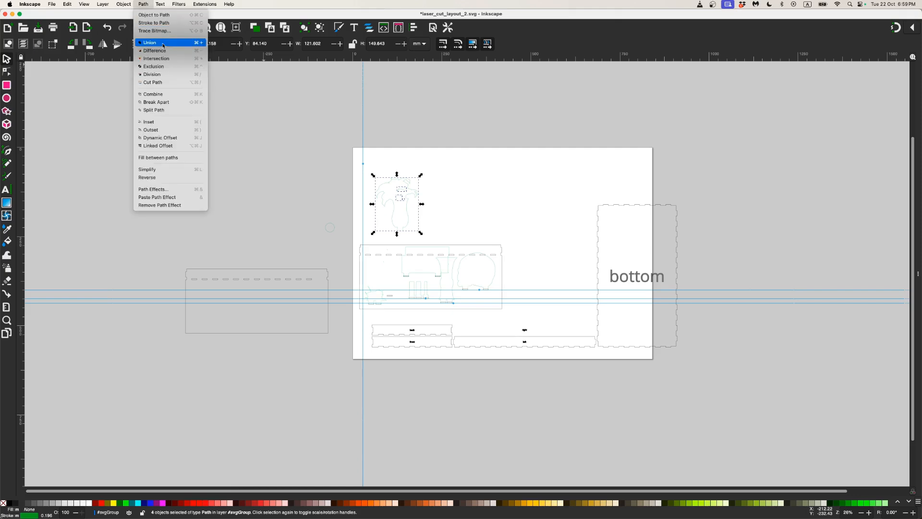
{"action": "left_click", "coordinate": [149, 94]}
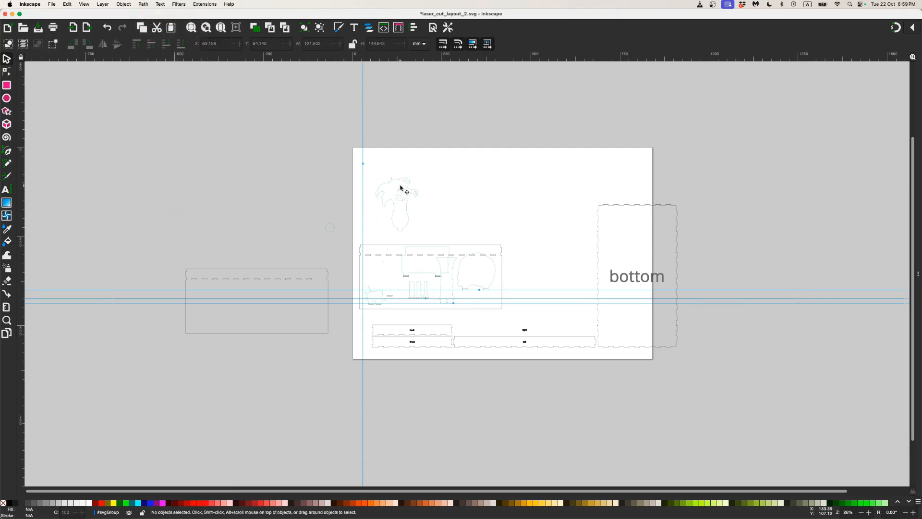
Move the rectangular, rounded and tall waisted outlines off the slotted panel into a row beside the flower vase, leaving their slots in place.
{"action": "left_click", "coordinate": [428, 275]}
{"action": "left_click_drag", "start_coordinate": [428, 274], "coordinate": [450, 210]}
{"action": "left_click", "coordinate": [461, 267]}
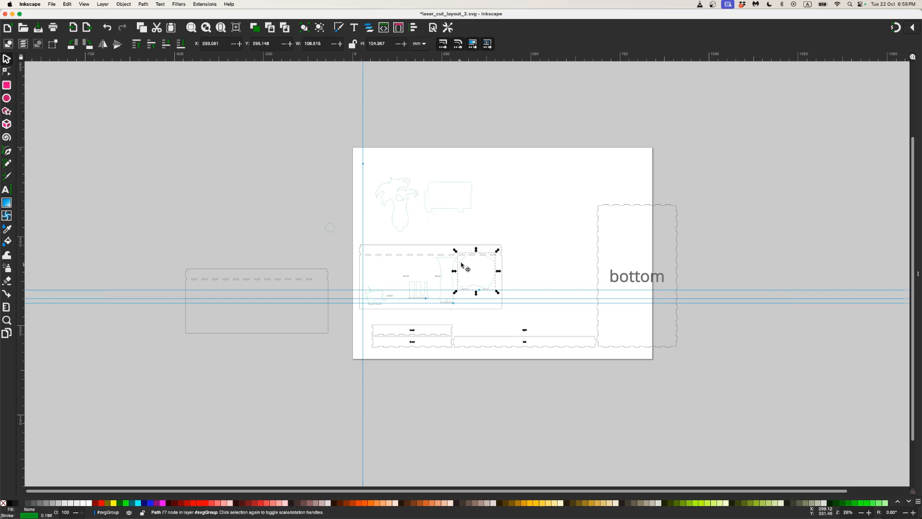
{"action": "left_click_drag", "start_coordinate": [461, 267], "coordinate": [492, 198]}
{"action": "double_click", "coordinate": [452, 271]}
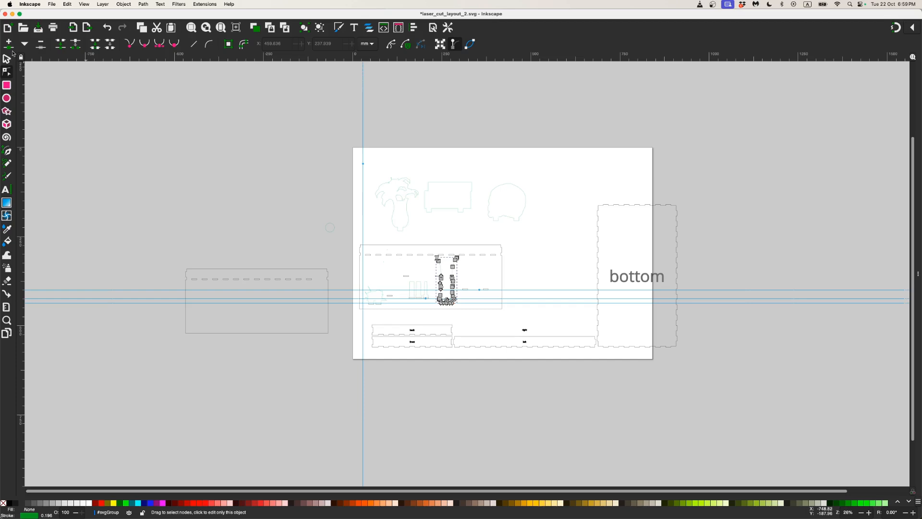
{"action": "left_click", "coordinate": [7, 58]}
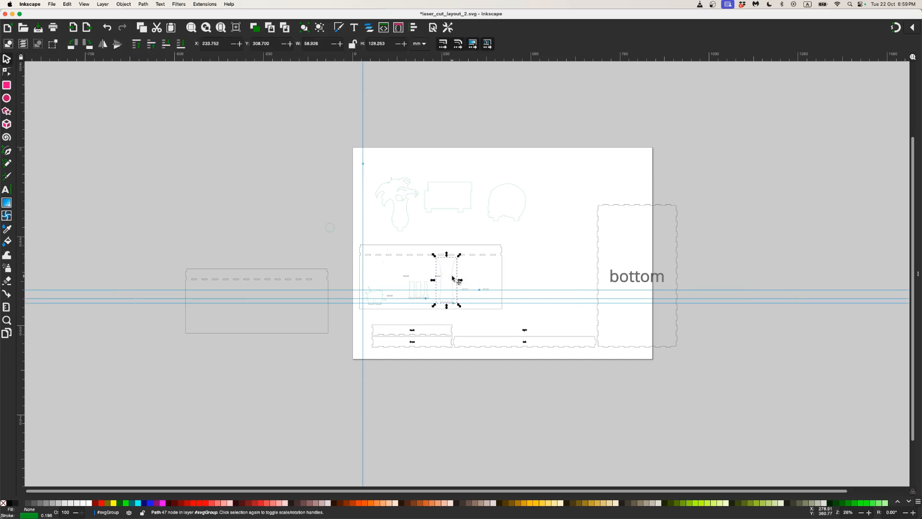
{"action": "left_click_drag", "start_coordinate": [453, 277], "coordinate": [549, 208]}
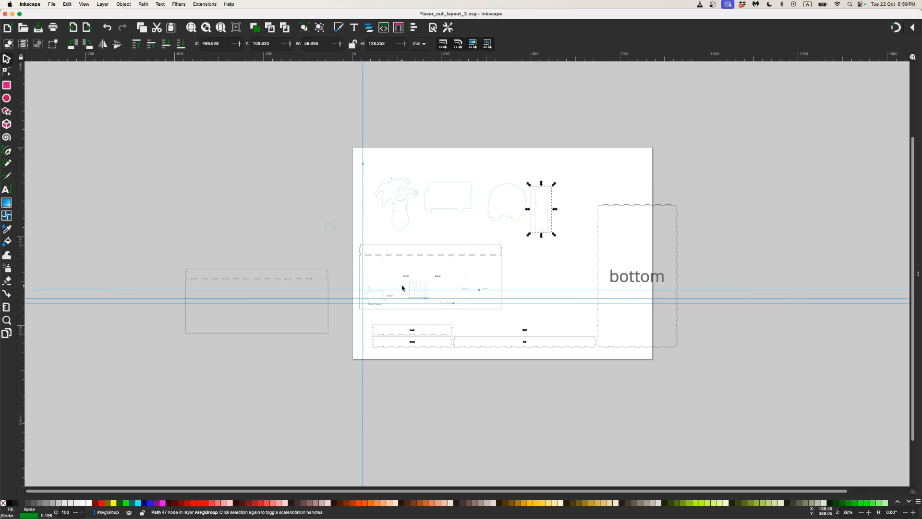
{"action": "left_click_drag", "start_coordinate": [406, 276], "coordinate": [438, 293]}
{"action": "key", "text": "ctrl+z"}
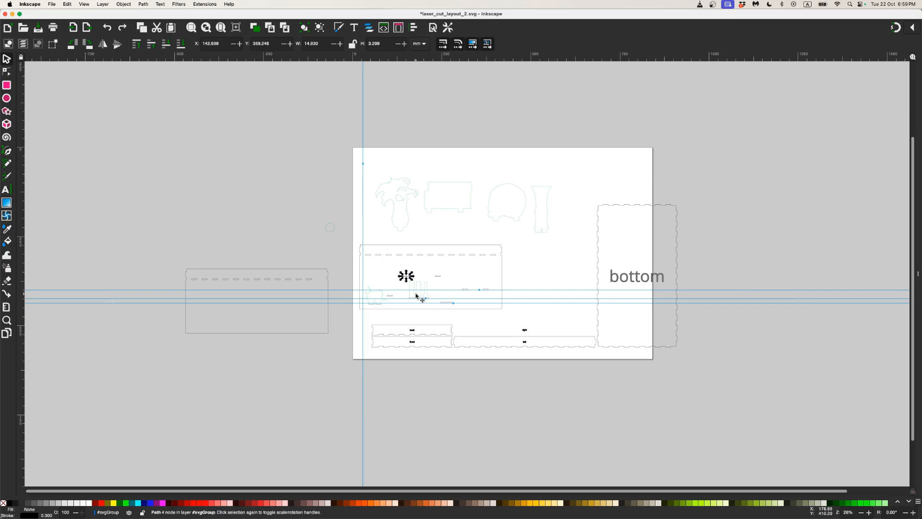
{"action": "scroll", "coordinate": [413, 292], "scroll_direction": "up", "scroll_amount": 3}
{"action": "left_click_drag", "start_coordinate": [392, 270], "coordinate": [475, 293]}
{"action": "left_click", "coordinate": [457, 283]}
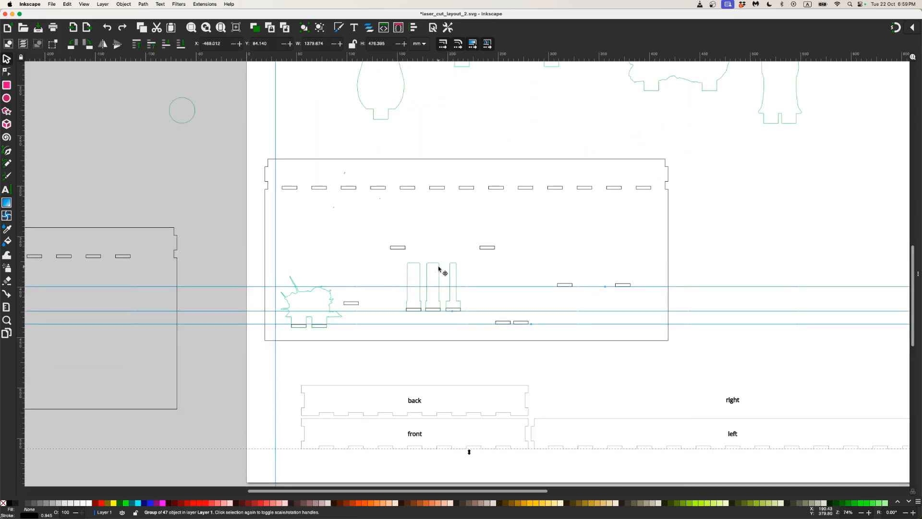
Move the three upright pieces together off the panel to about X 263.9, Y 204.3 mm, leaving their slots in place.
{"action": "double_click", "coordinate": [439, 267]}
{"action": "left_click", "coordinate": [439, 267]}
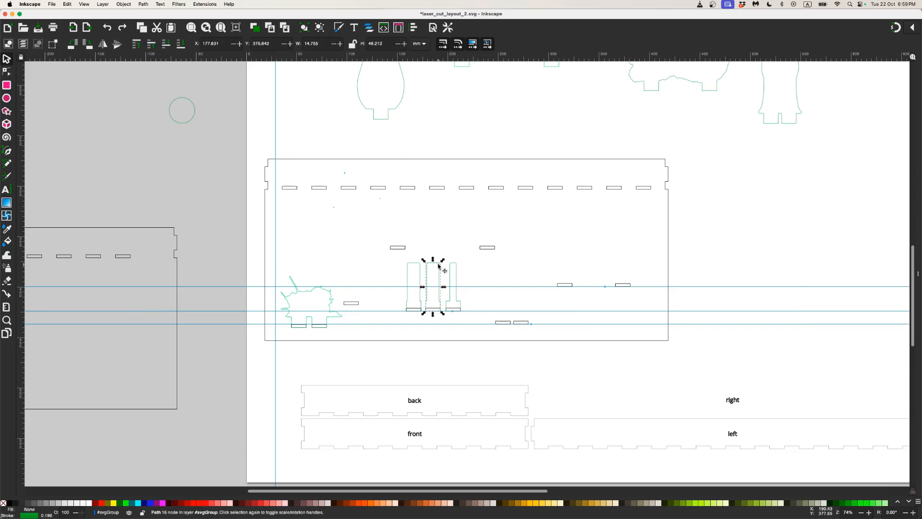
{"action": "left_click", "coordinate": [414, 262], "text": "shift"}
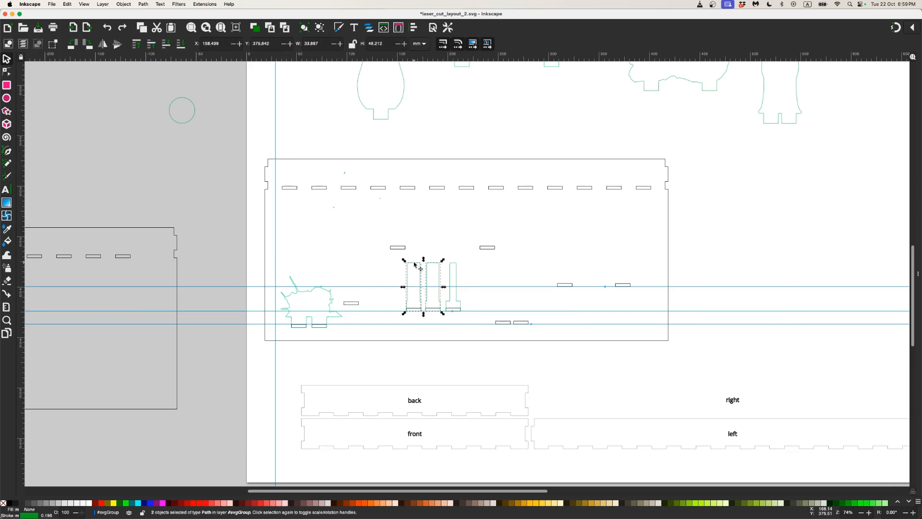
{"action": "left_click", "coordinate": [452, 264], "text": "shift"}
{"action": "left_click_drag", "start_coordinate": [451, 264], "coordinate": [559, 92]}
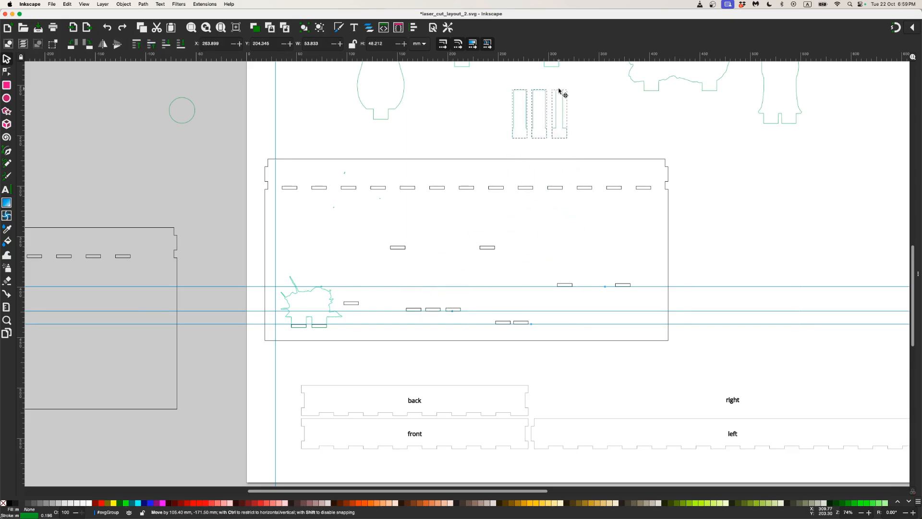
Move the spiky outline off the panel to about X 351.8, Y 208.6 mm, beside the three upright pieces.
{"action": "left_click", "coordinate": [294, 294]}
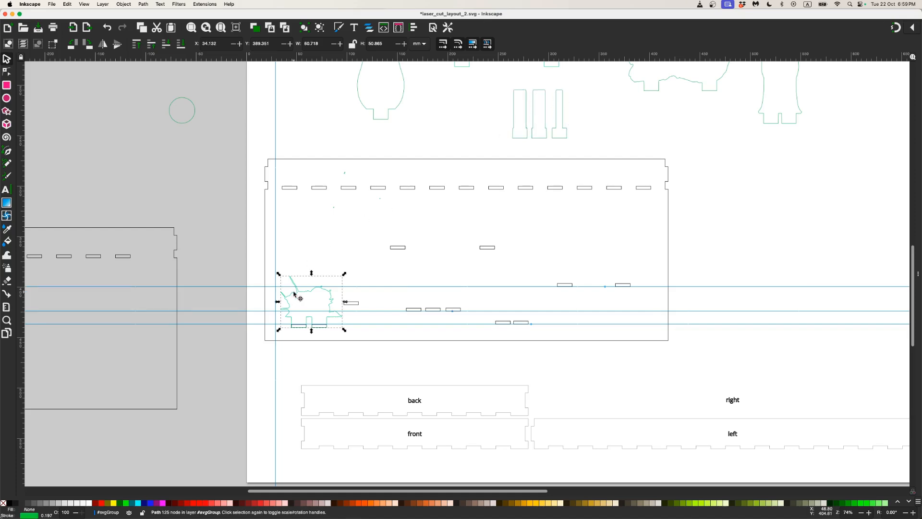
{"action": "left_click_drag", "start_coordinate": [294, 294], "coordinate": [615, 112]}
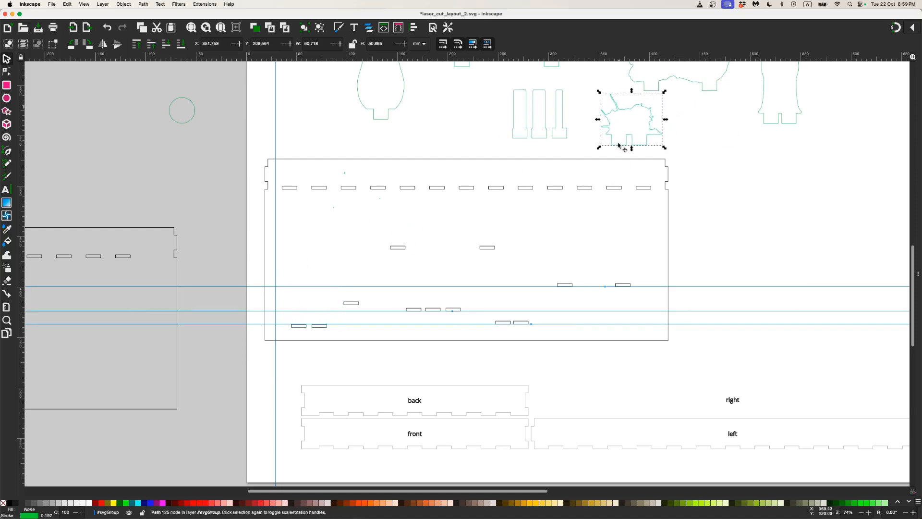
{"action": "scroll", "coordinate": [606, 219], "scroll_direction": "down", "scroll_amount": 2}
{"action": "left_click_drag", "start_coordinate": [639, 221], "coordinate": [455, 284]}
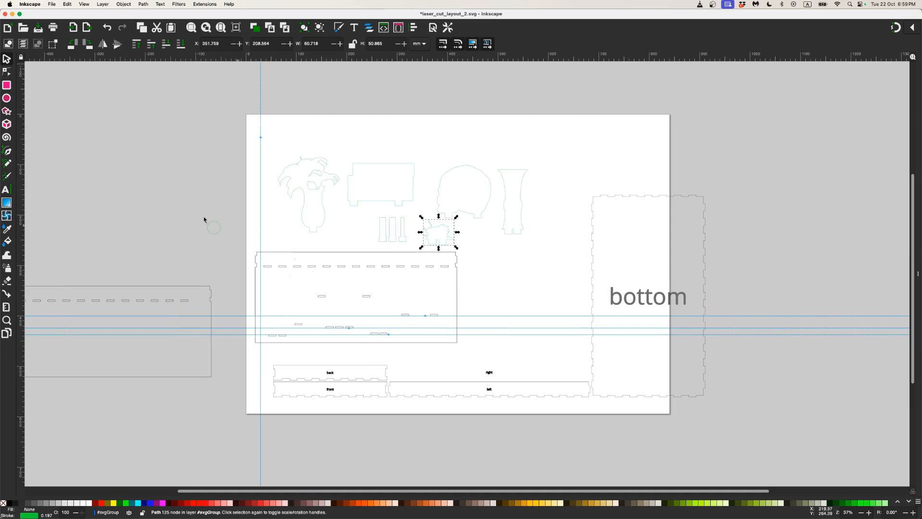
Move the small circle outline off the panel to about X 52.6, Y 224.9 mm, beside the base of the flower vase.
{"action": "left_click_drag", "start_coordinate": [174, 211], "coordinate": [285, 239]}
{"action": "scroll", "coordinate": [290, 240], "scroll_direction": "down", "scroll_amount": 2}
{"action": "scroll", "coordinate": [361, 257], "scroll_direction": "up", "scroll_amount": 2}
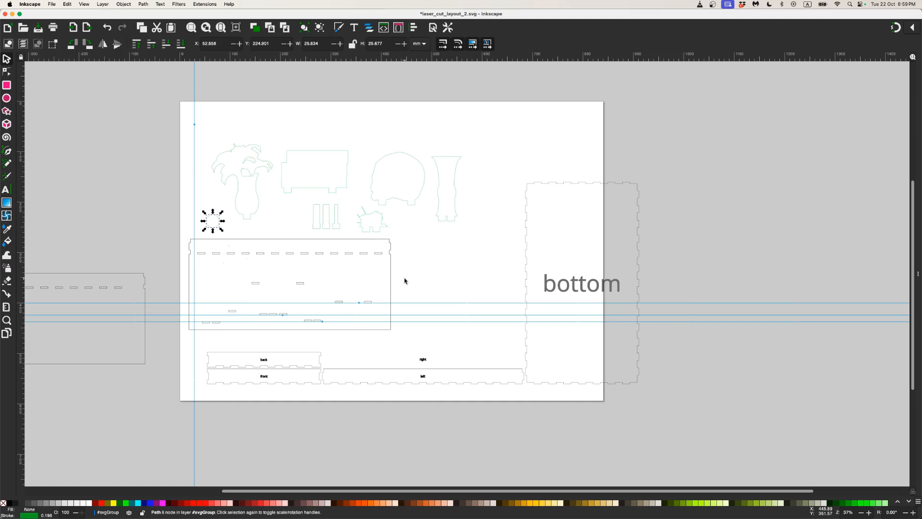
Delete the bottom, left, right, back and front text labels from the box pieces, keeping the guides in place.
{"action": "left_click_drag", "start_coordinate": [416, 286], "coordinate": [433, 309]}
{"action": "scroll", "coordinate": [485, 301], "scroll_direction": "down", "scroll_amount": 1}
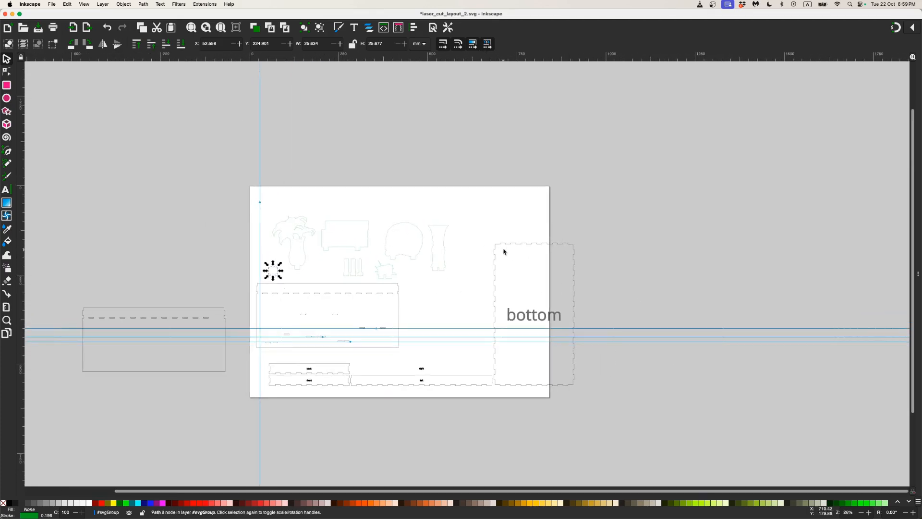
{"action": "left_click", "coordinate": [505, 294]}
{"action": "left_click", "coordinate": [513, 313]}
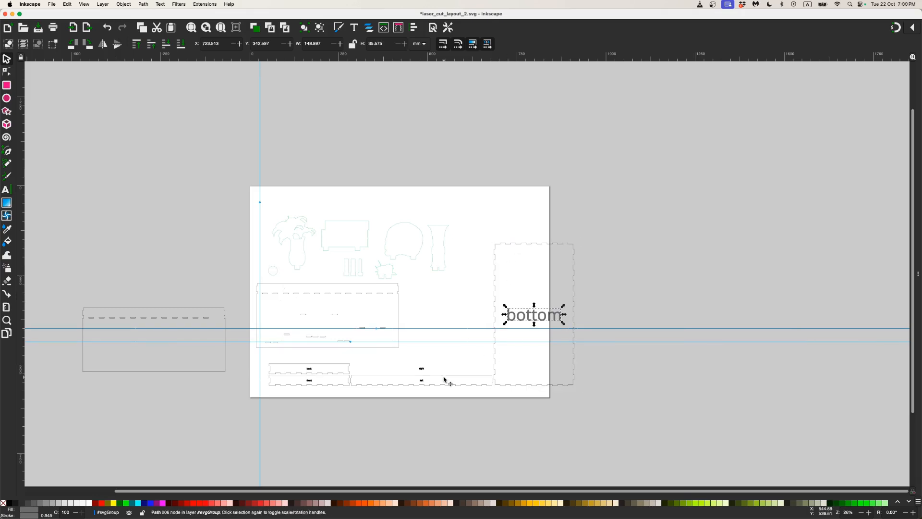
{"action": "key", "text": "ctrl+z"}
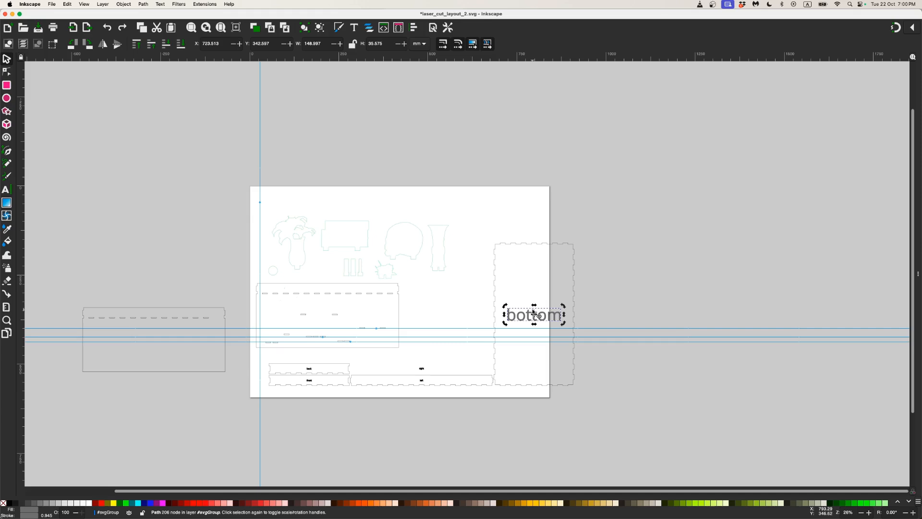
{"action": "key", "text": "Delete"}
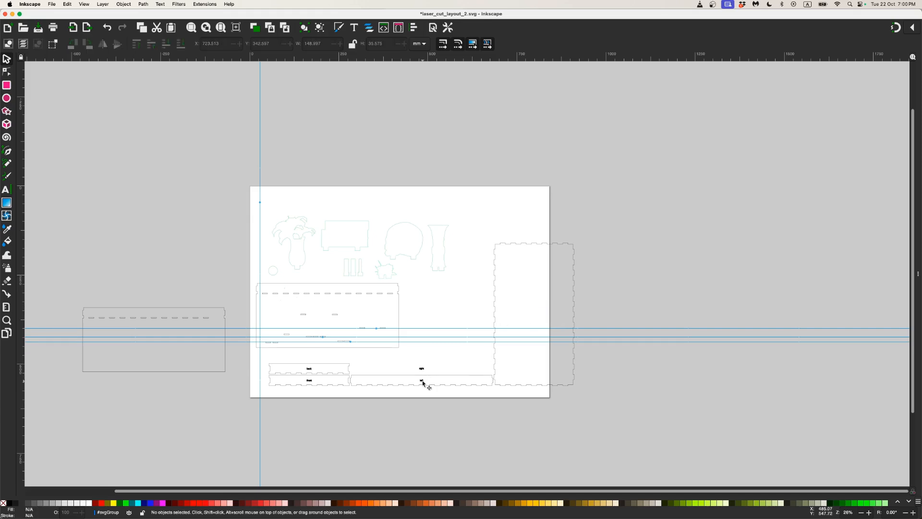
{"action": "left_click", "coordinate": [421, 369]}
{"action": "key", "text": "Delete"}
{"action": "left_click", "coordinate": [309, 369]}
{"action": "key", "text": "Delete"}
{"action": "left_click", "coordinate": [305, 380]}
{"action": "key", "text": "Delete"}
Delete the spare slotted panel lying outside the page, together with its slots.
{"action": "left_click", "coordinate": [212, 312]}
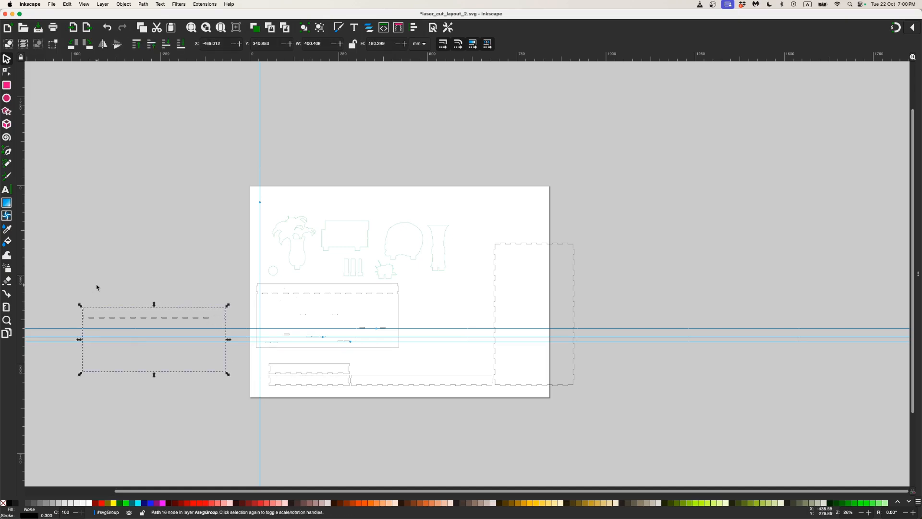
{"action": "left_click_drag", "start_coordinate": [53, 280], "coordinate": [238, 395]}
{"action": "key", "text": "Delete"}
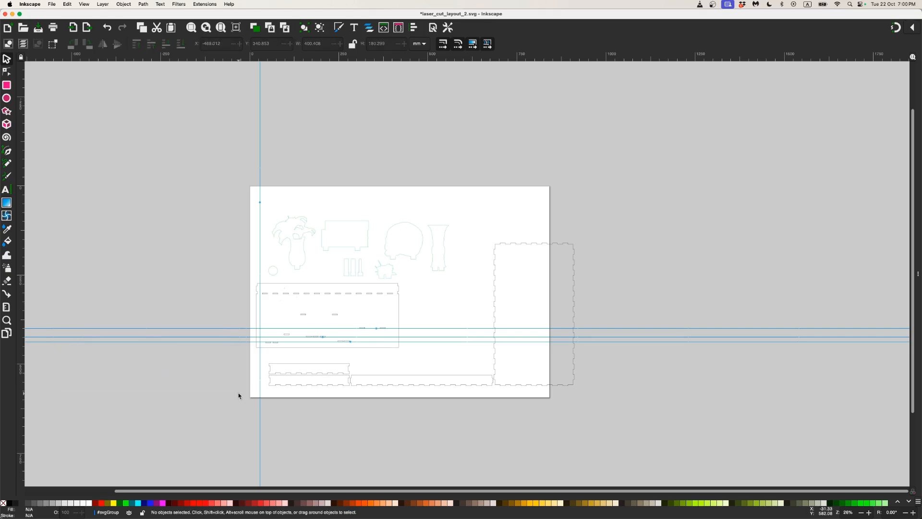
Move the large toothed bottom panel fully inside the page, to about X 586 mm.
{"action": "left_click", "coordinate": [531, 244]}
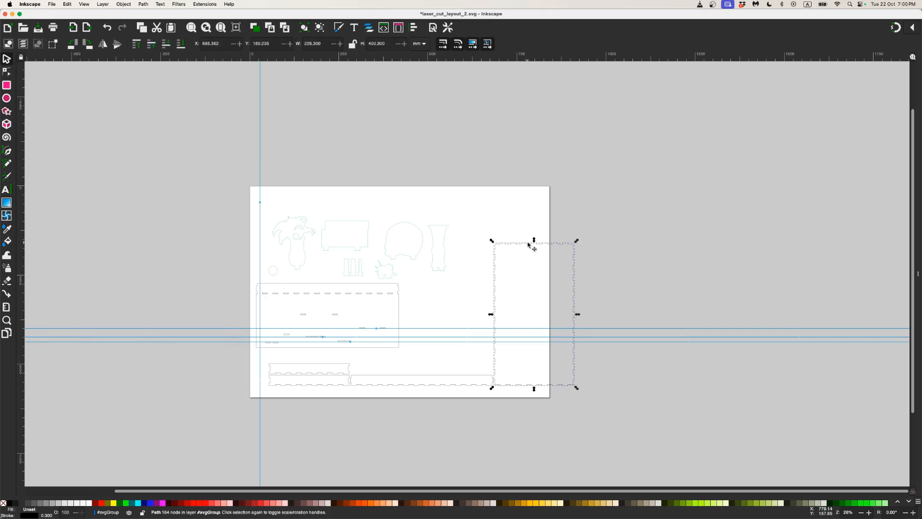
{"action": "left_click_drag", "start_coordinate": [525, 244], "coordinate": [487, 210]}
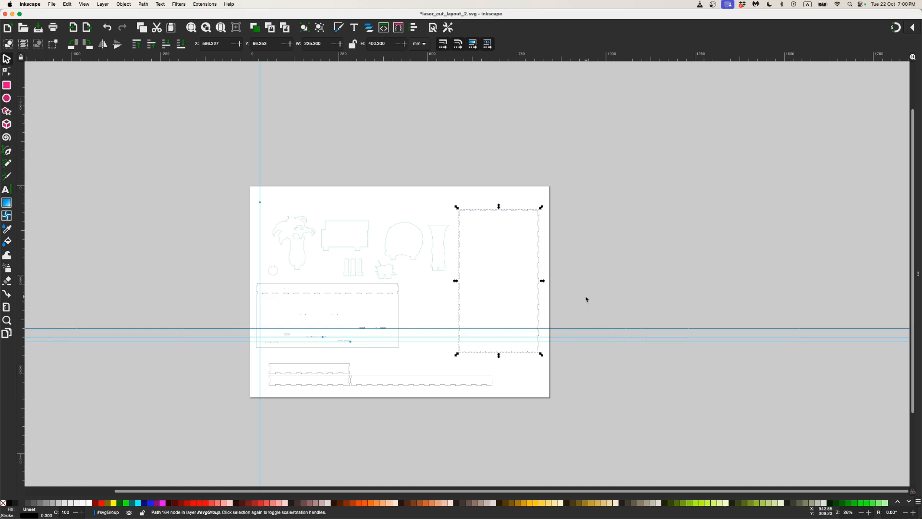
{"action": "left_click", "coordinate": [586, 303]}
Reposition the tall waisted outline between the rounded outline and the large bottom panel, at about X 512 mm.
{"action": "scroll", "coordinate": [581, 323], "scroll_direction": "up", "scroll_amount": 1}
{"action": "left_click_drag", "start_coordinate": [592, 311], "coordinate": [659, 318]}
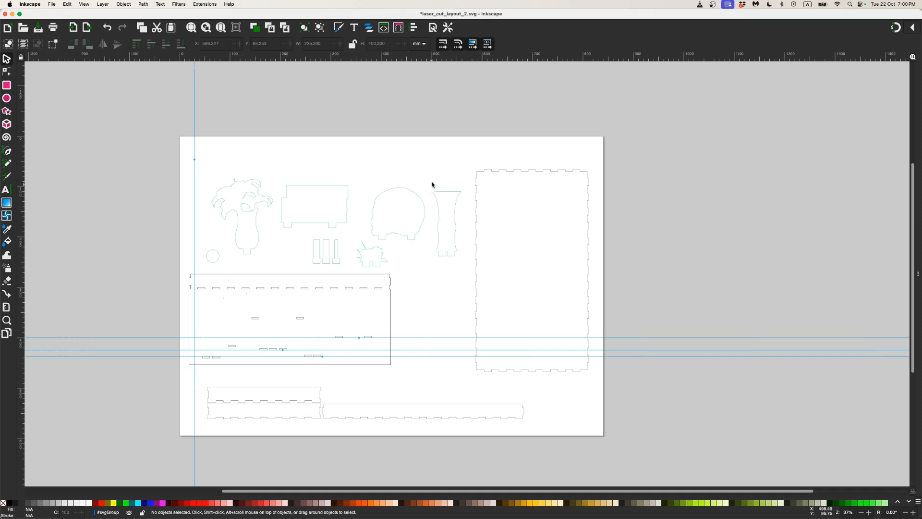
{"action": "left_click_drag", "start_coordinate": [429, 183], "coordinate": [466, 271]}
{"action": "left_click_drag", "start_coordinate": [455, 234], "coordinate": [418, 290]}
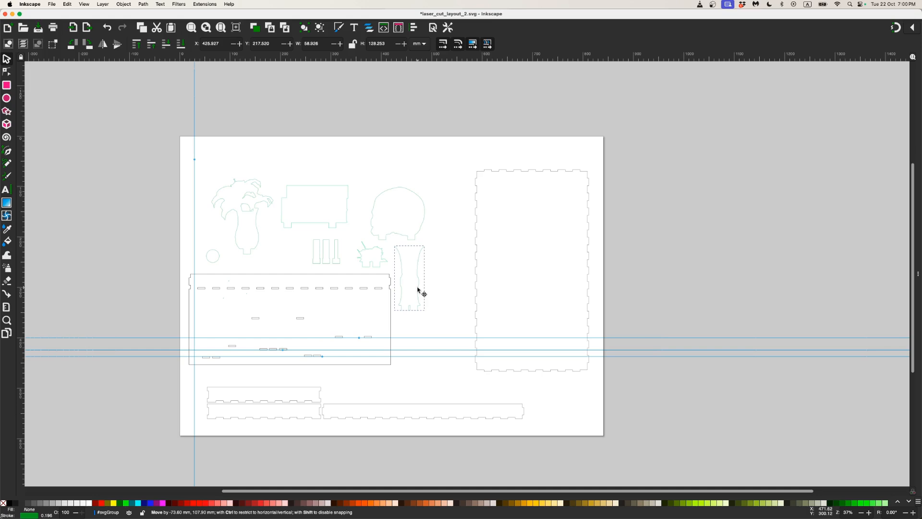
{"action": "left_click_drag", "start_coordinate": [417, 290], "coordinate": [462, 220]}
{"action": "left_click", "coordinate": [433, 307]}
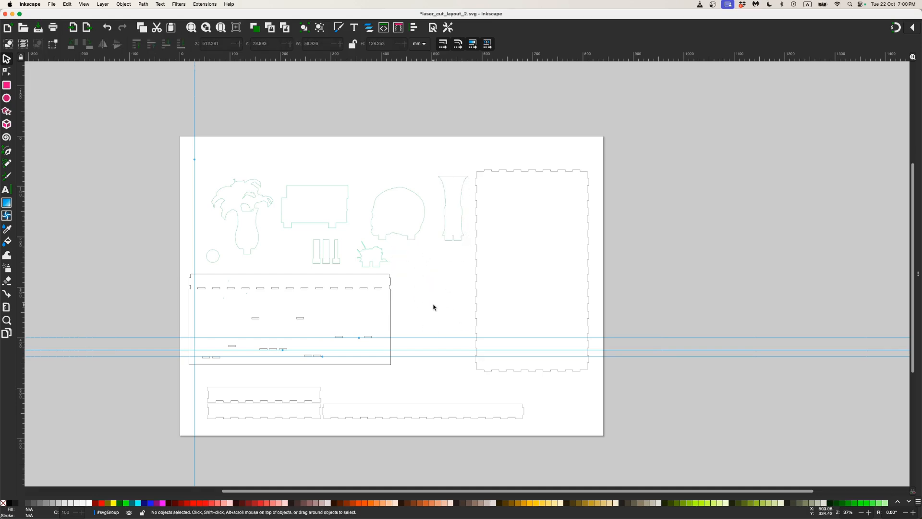
Save the finished layout in its existing SVG file.
{"action": "left_click", "coordinate": [52, 4]}
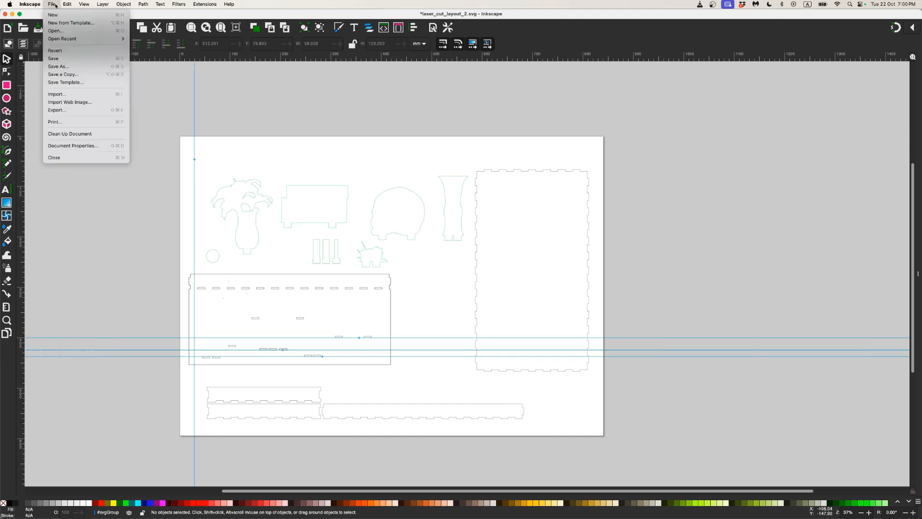
{"action": "left_click", "coordinate": [57, 58]}
{"action": "left_click", "coordinate": [52, 4]}
{"action": "left_click", "coordinate": [72, 74]}
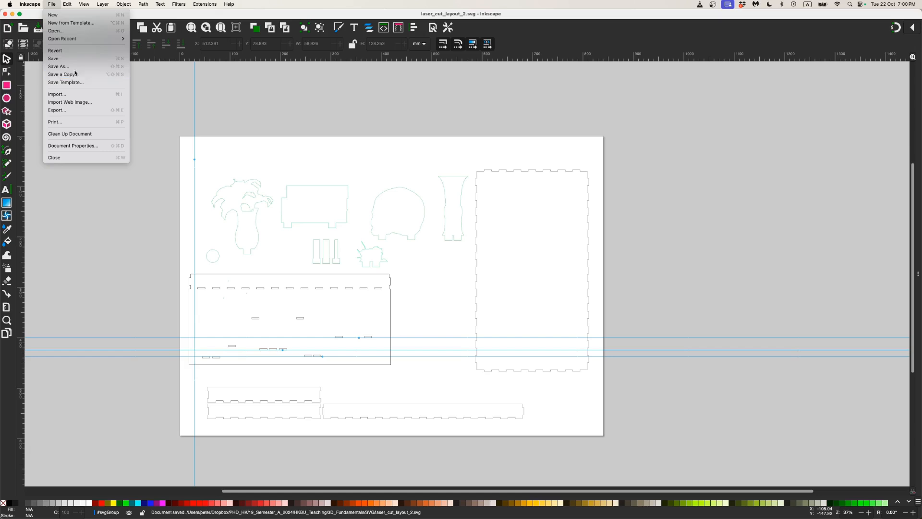
{"action": "key", "text": "Escape"}
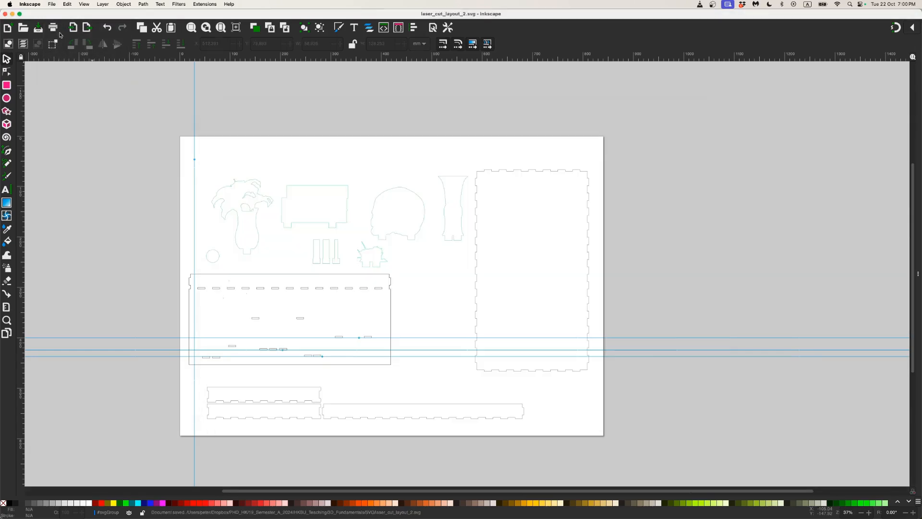
Save the layout as laser_cut_layout_final.dxf in Desktop Cutting Plotter (AutoCAD DXF R14) format, using LWPOLYLINE output and base unit pt.
{"action": "left_click", "coordinate": [50, 4]}
{"action": "left_click", "coordinate": [58, 67]}
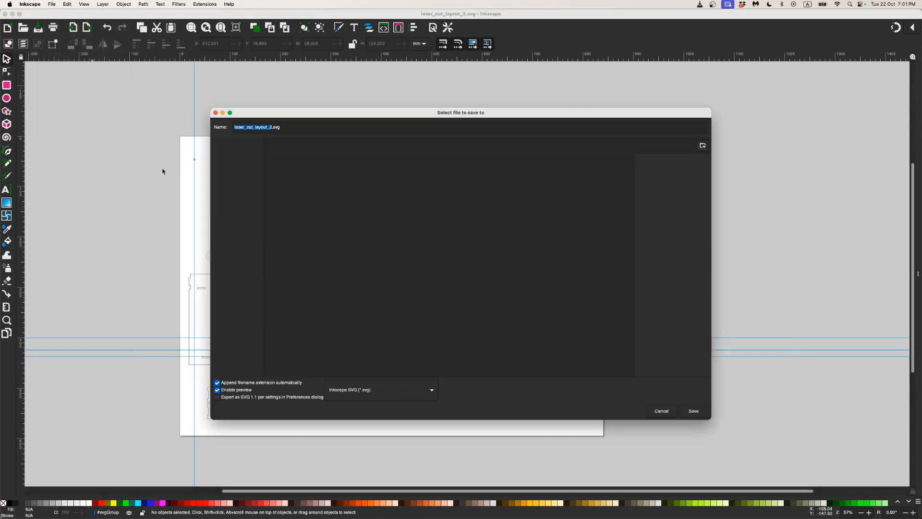
{"action": "left_click", "coordinate": [374, 393]}
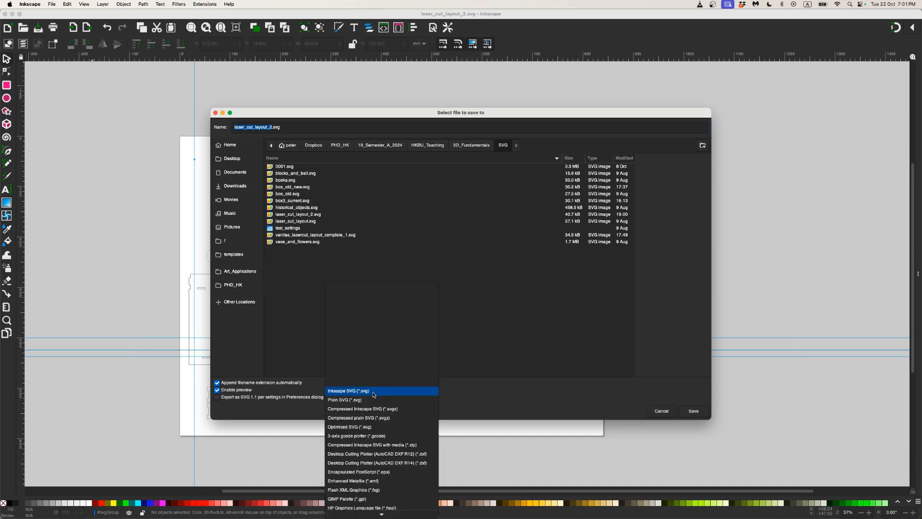
{"action": "left_click", "coordinate": [425, 465]}
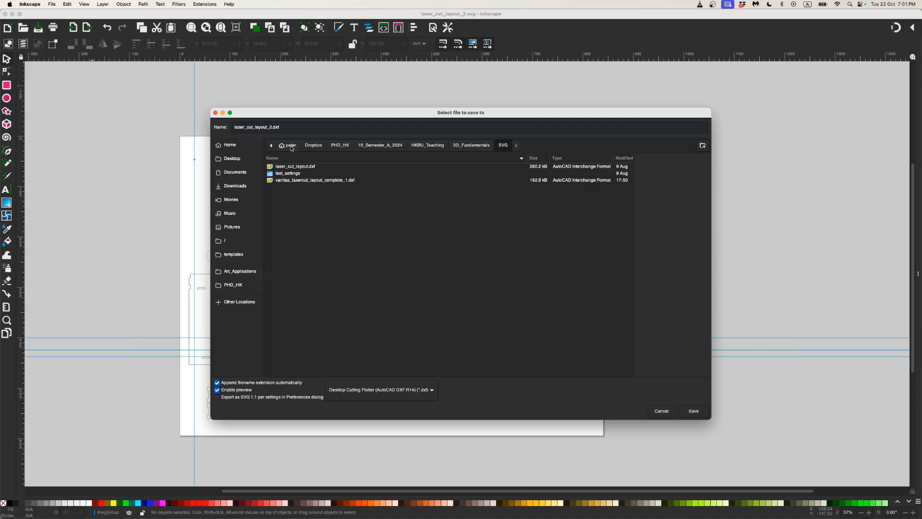
{"action": "key", "text": "BackSpace"}
{"action": "type", "text": "final"}
{"action": "left_click", "coordinate": [695, 412]}
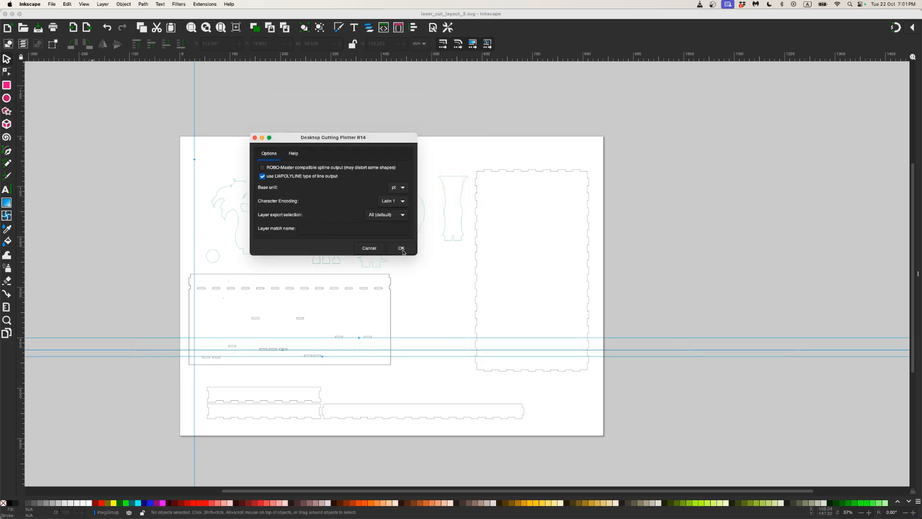
{"action": "left_click", "coordinate": [402, 248]}
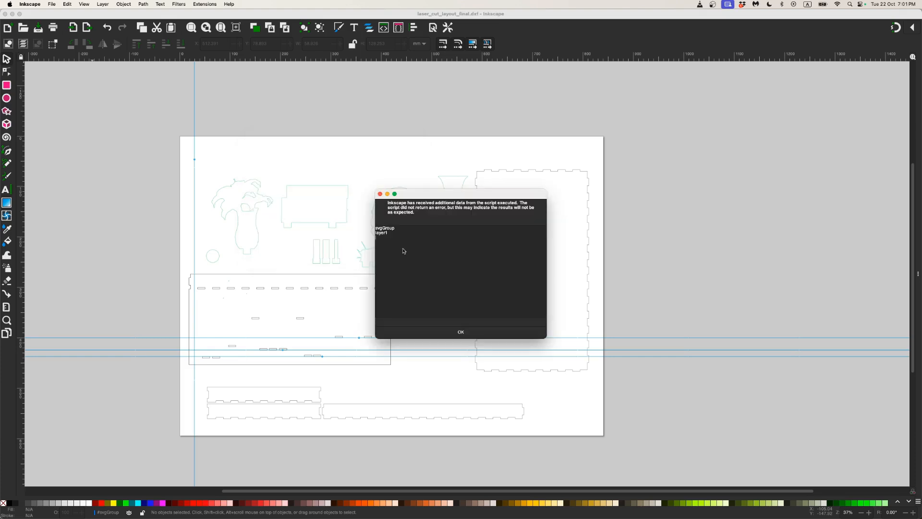
{"action": "left_click", "coordinate": [461, 332]}
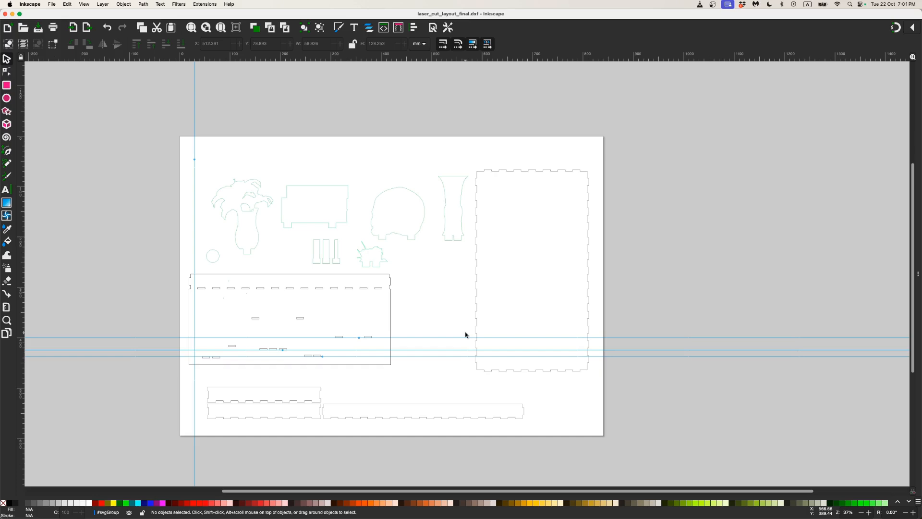
Switch to VLC media player to view the projection mapping example video.
{"action": "left_click_drag", "start_coordinate": [433, 313], "coordinate": [454, 307]}
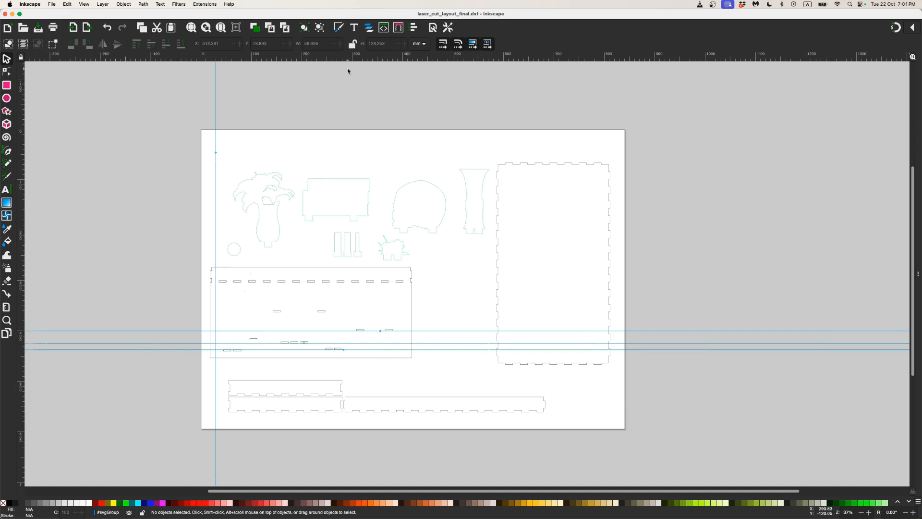
{"action": "key", "text": "super+Tab"}
{"action": "key", "text": "super+Tab"}
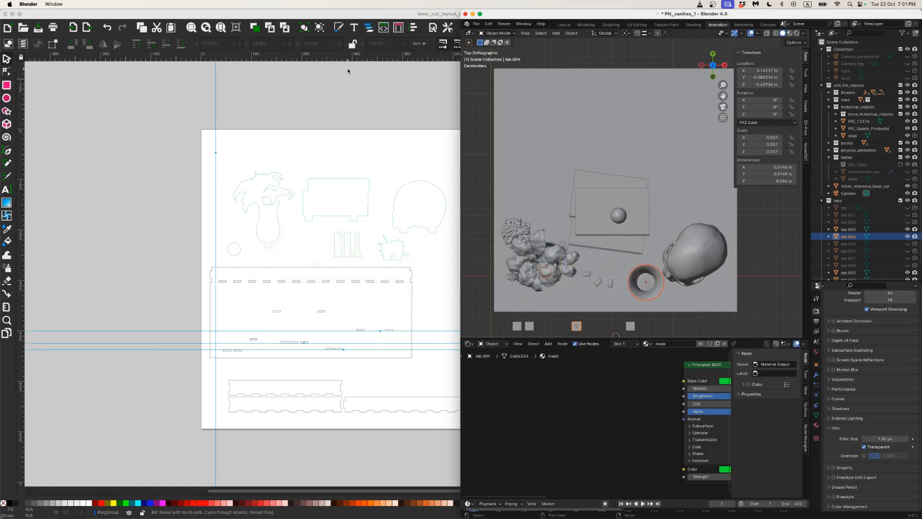
{"action": "key", "text": "super+Tab"}
{"action": "key", "text": "super+Tab"}
{"action": "key", "text": "super+Tab"}
{"action": "key", "text": "super+Tab"}
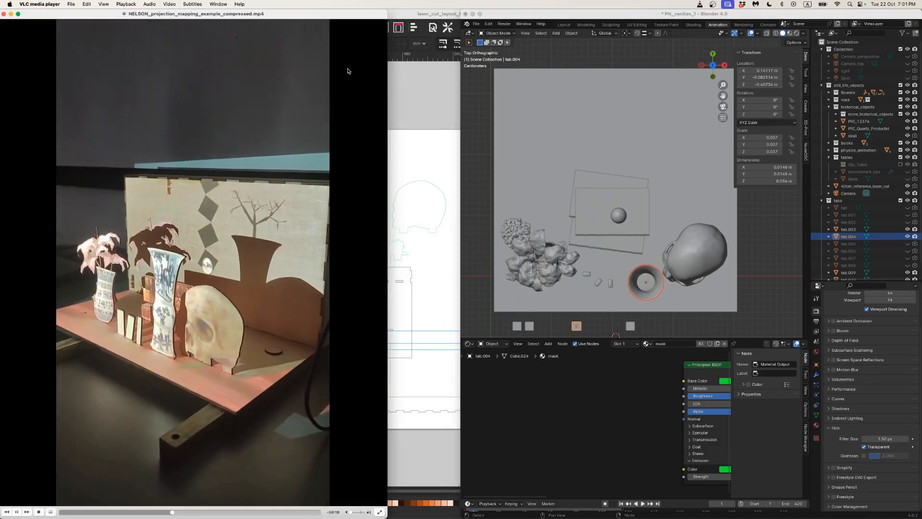